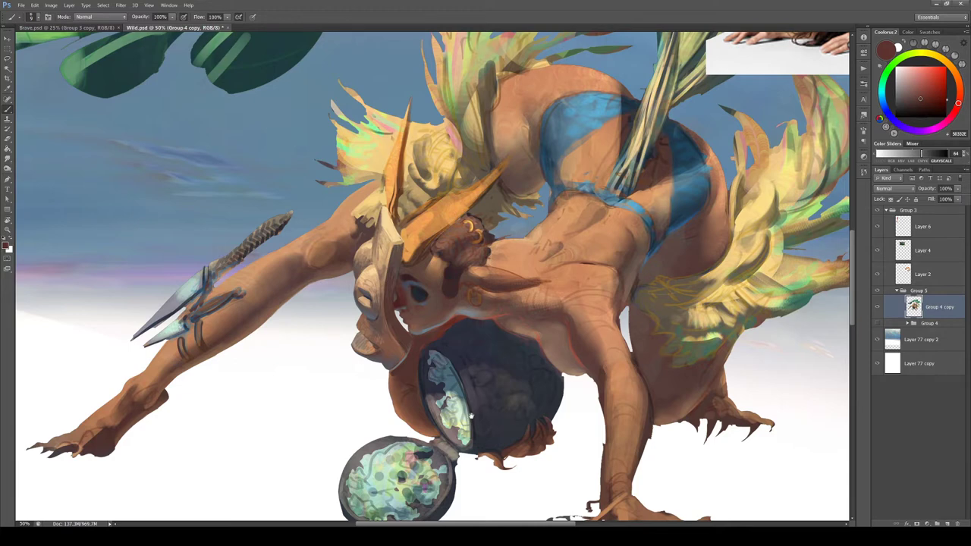
Paint a blue rim light along the mask's lower edge and the jaw, using a brighter version of the briefs' blue
left_click_drag(473, 415, 470, 414)
key("ctrl+minus")
key("ctrl+minus")
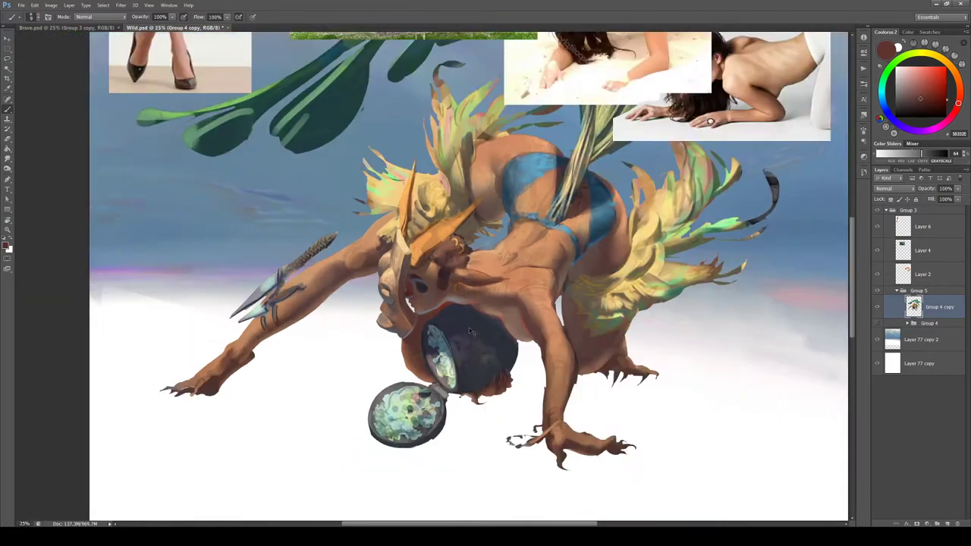
scroll(471, 331, "up", 3)
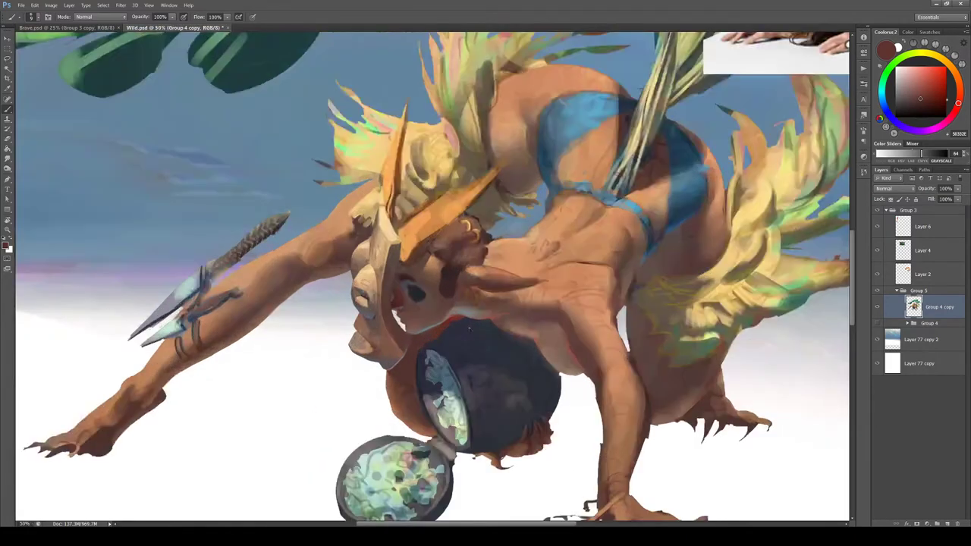
left_click_drag(415, 356, 417, 336)
left_click(396, 338, "alt")
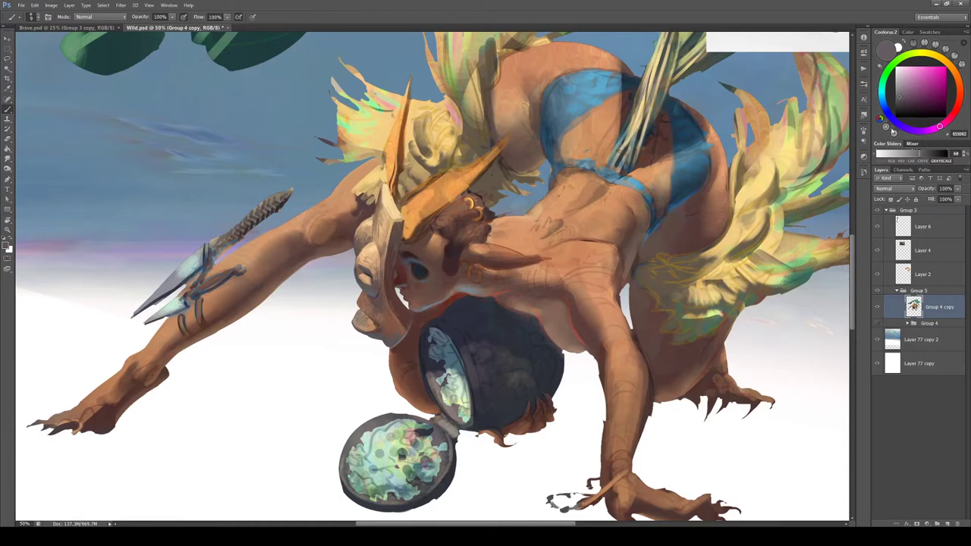
left_click(678, 203, "alt")
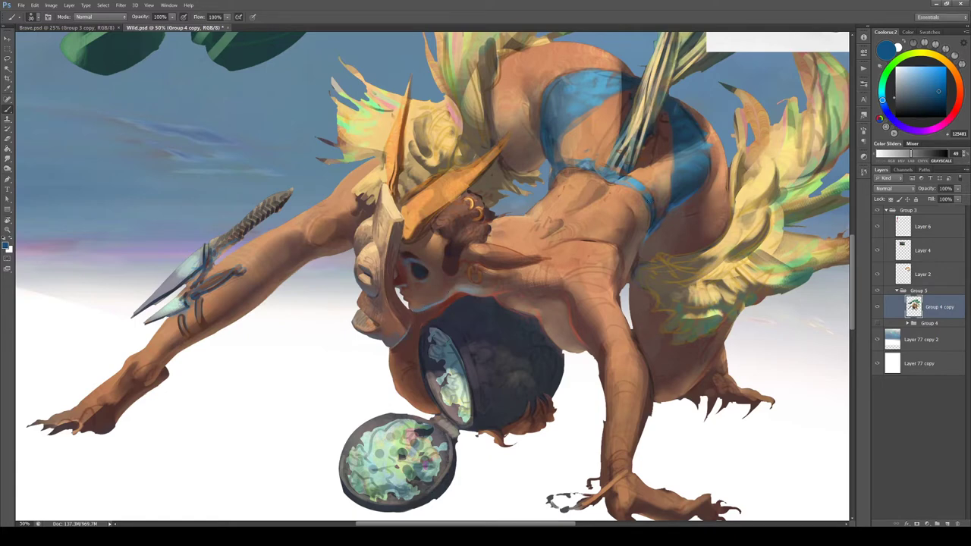
left_click(934, 77)
key("r")
mouse_move(495, 297)
left_mouse_down()
mouse_move(459, 327)
mouse_move(424, 324)
mouse_move(480, 283)
mouse_move(482, 345)
mouse_move(391, 307)
left_mouse_up()
left_click(424, 323, "alt")
key("r")
left_click(478, 281, "alt")
key("r")
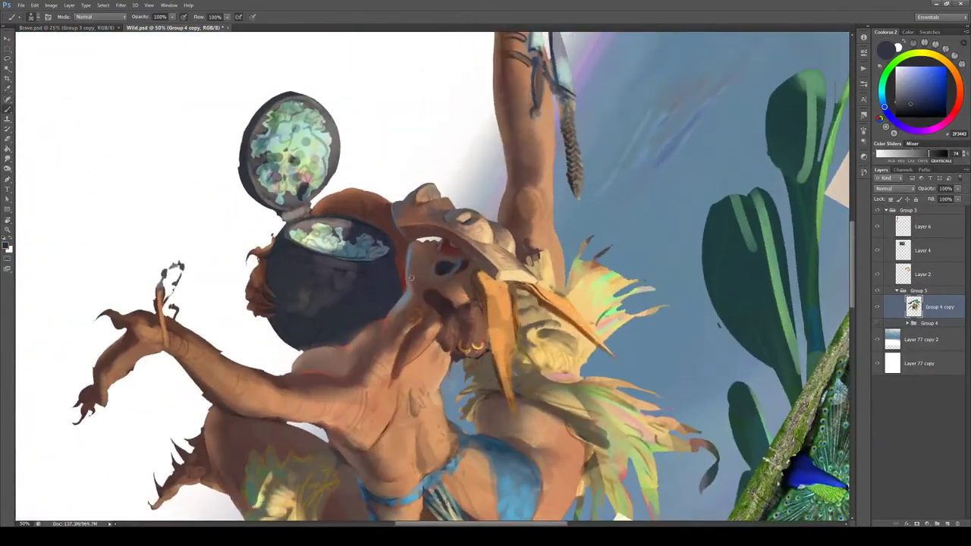
Refine the edge between the jaw and the dark pot with saturated red, dark red and the pot's dark blue
left_click(409, 280, "alt")
left_click(933, 80)
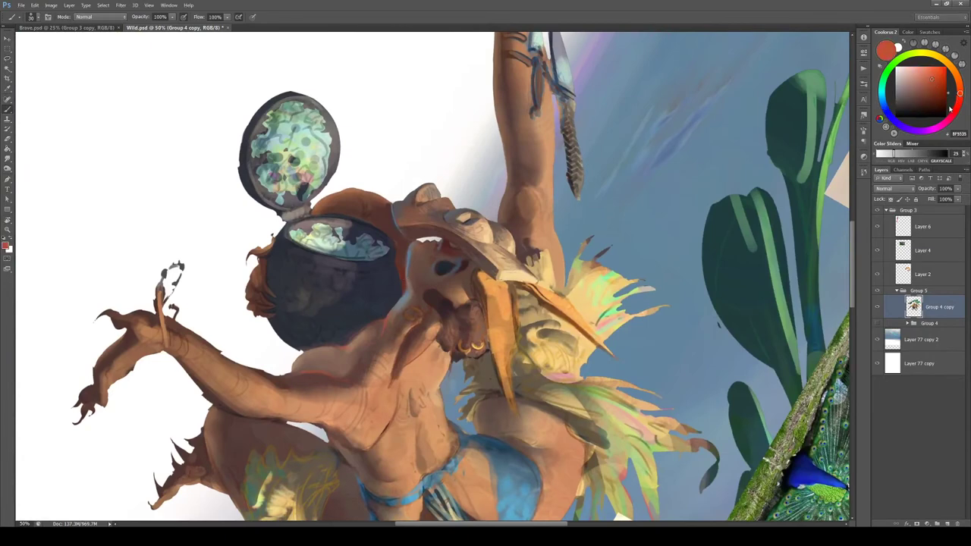
left_click(953, 112)
left_click(933, 74)
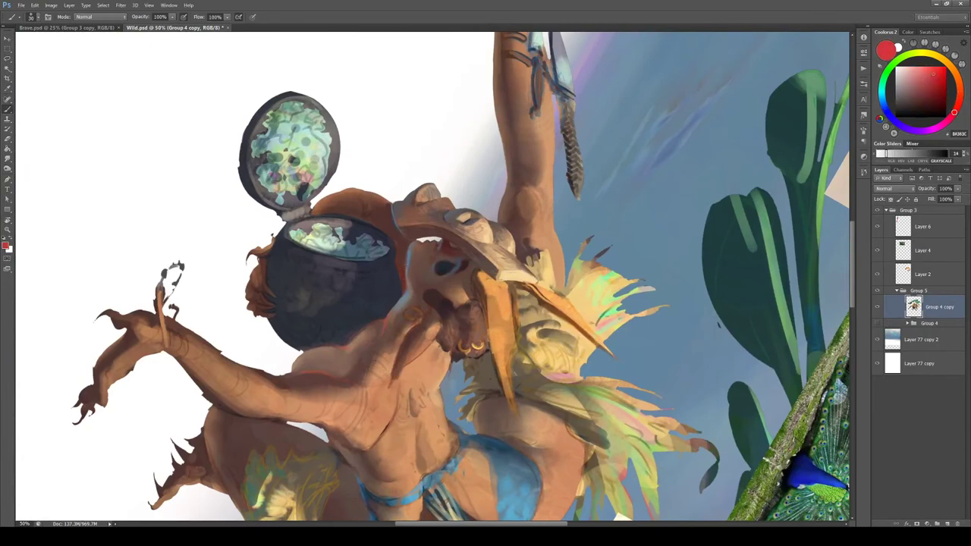
left_click(402, 252, "alt")
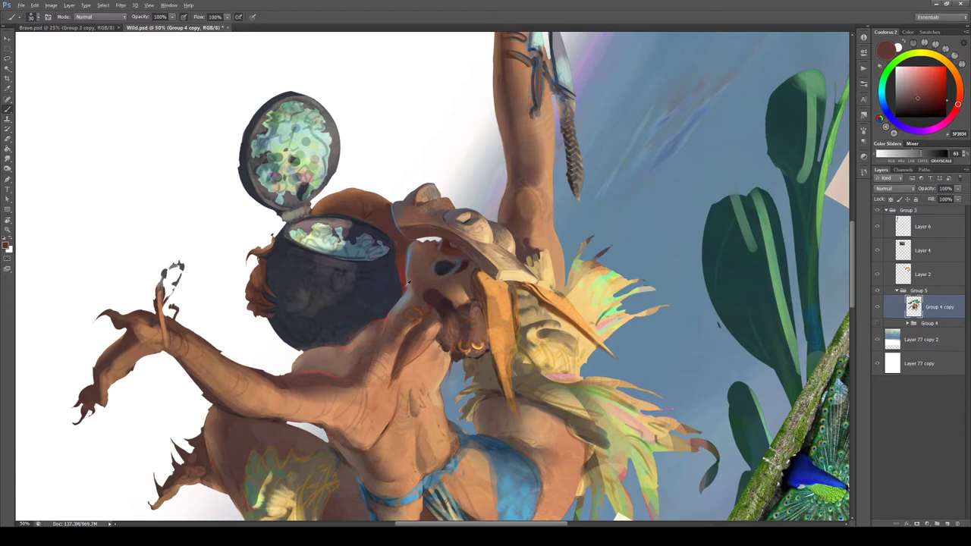
left_click(399, 275, "alt")
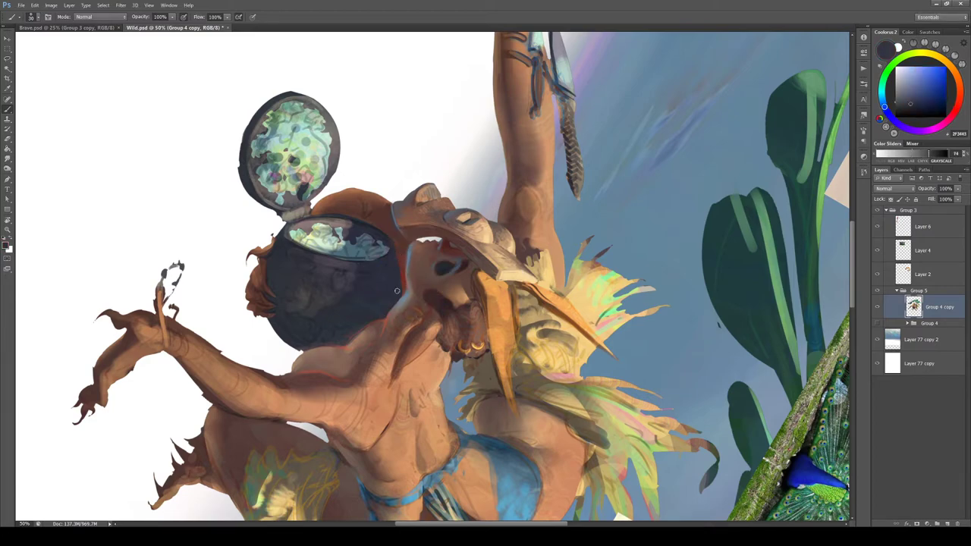
key("r")
mouse_move(415, 342)
left_mouse_down()
mouse_move(469, 277)
mouse_move(458, 252)
left_mouse_up()
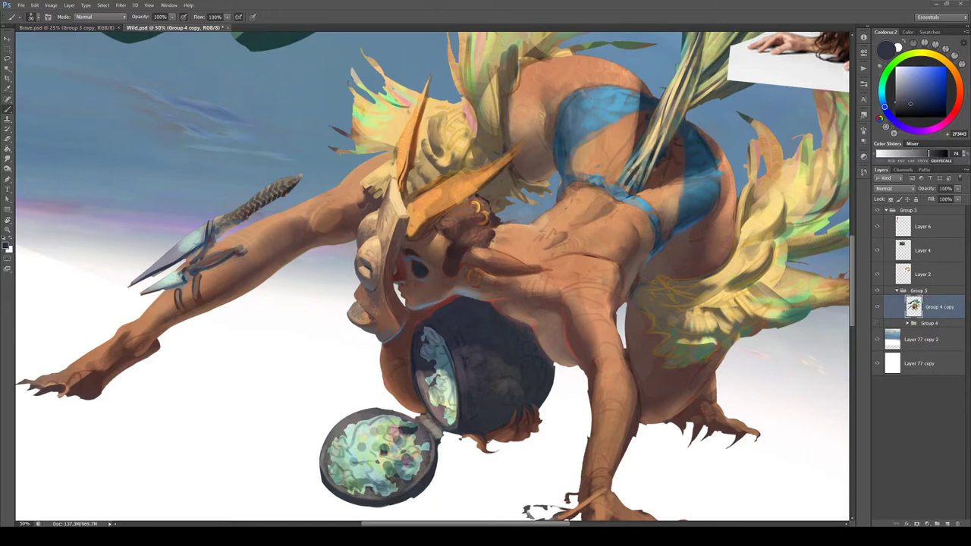
left_click_drag(535, 385, 538, 379)
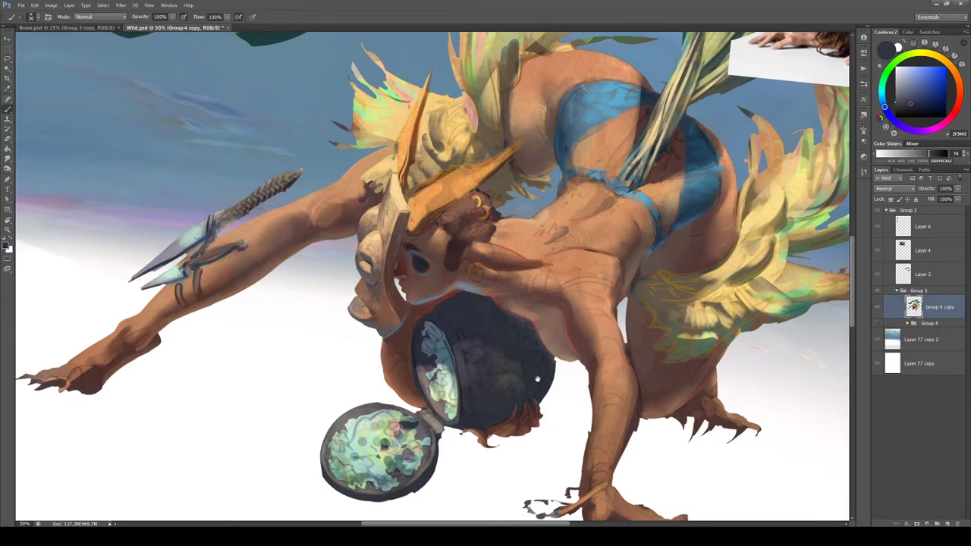
key("Escape")
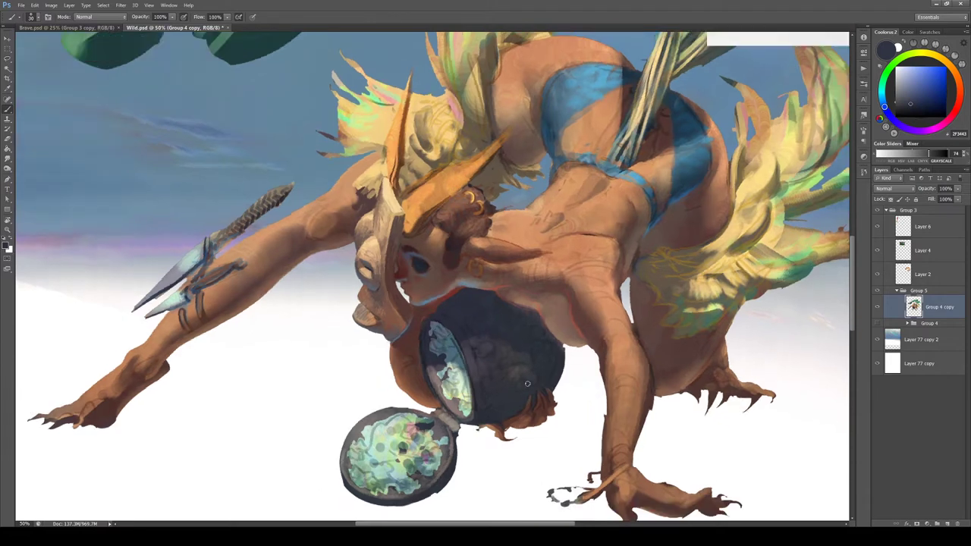
Clean up the inner edge of the planted forearm, trying the Eraser, Mixer Brush and Smudge before brushing with sampled skin tones
mouse_move(627, 364)
left_mouse_down()
mouse_move(629, 325)
mouse_move(597, 277)
left_mouse_up()
key("e")
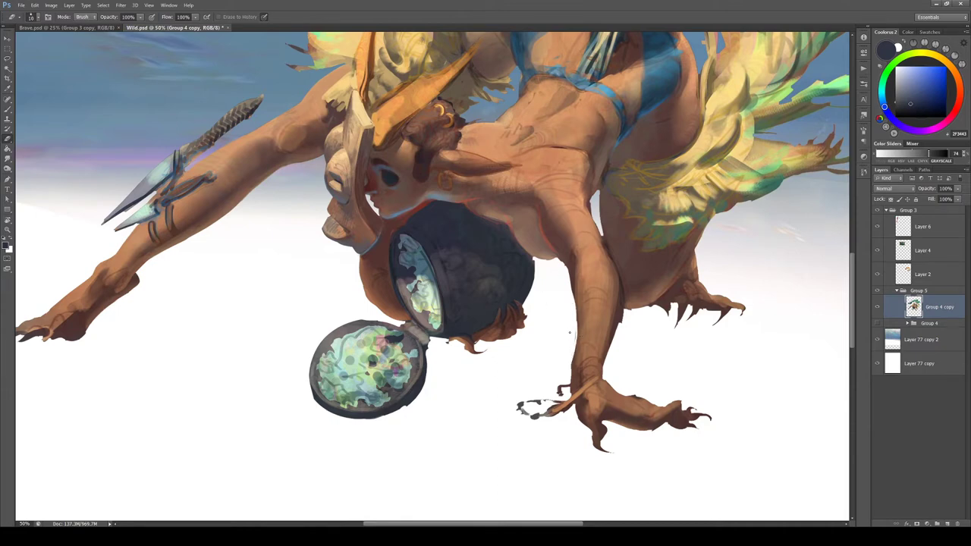
key("b")
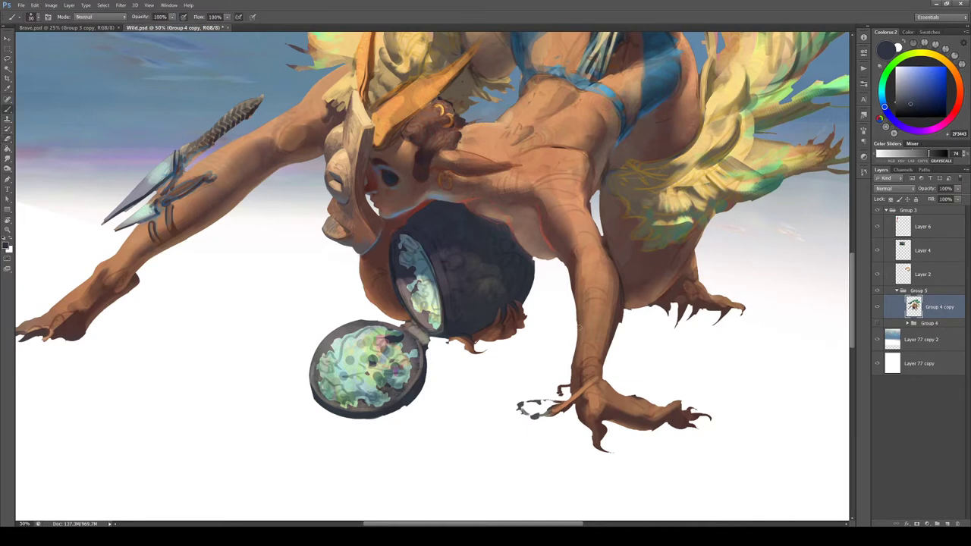
key("alt")
key("shift+b")
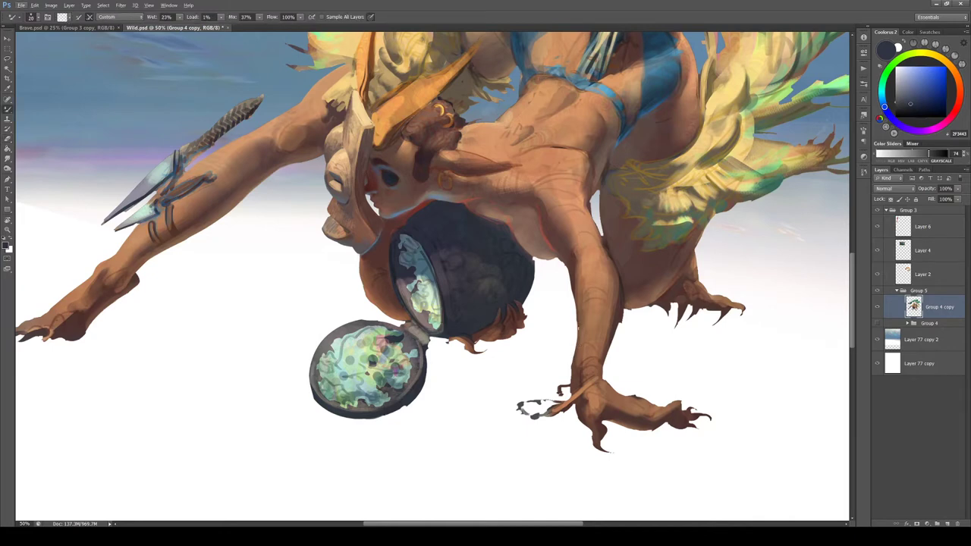
left_click_drag(578, 323, 575, 355)
key("r")
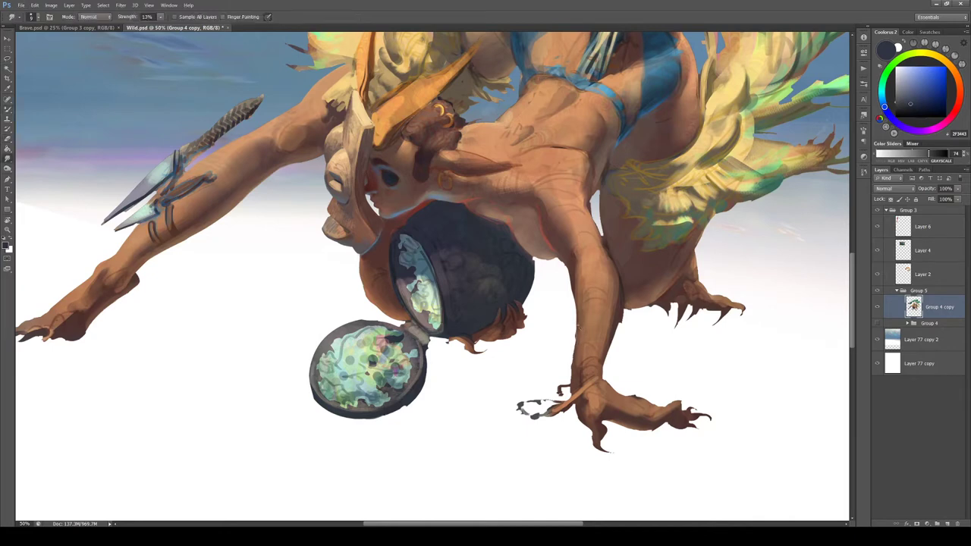
key("b")
left_click(581, 316, "alt")
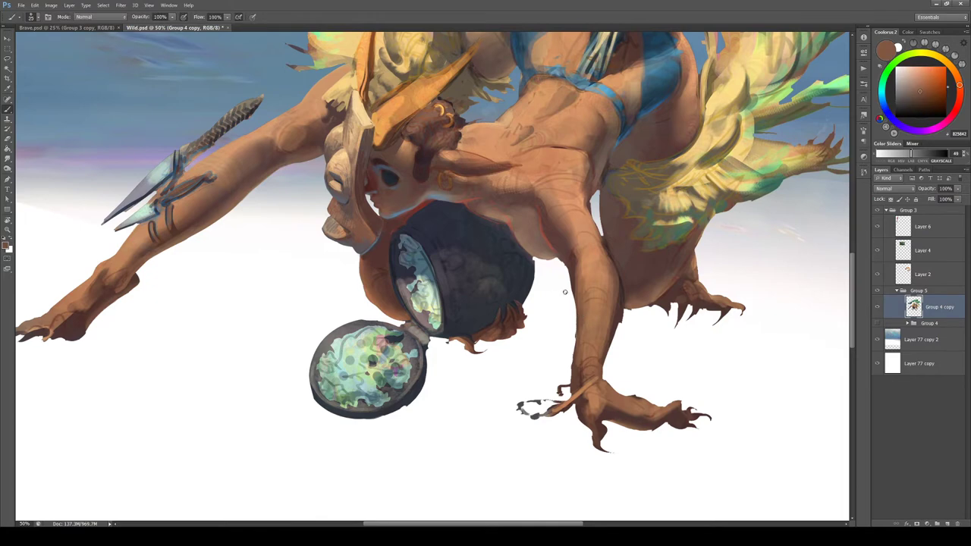
left_click(571, 267, "alt")
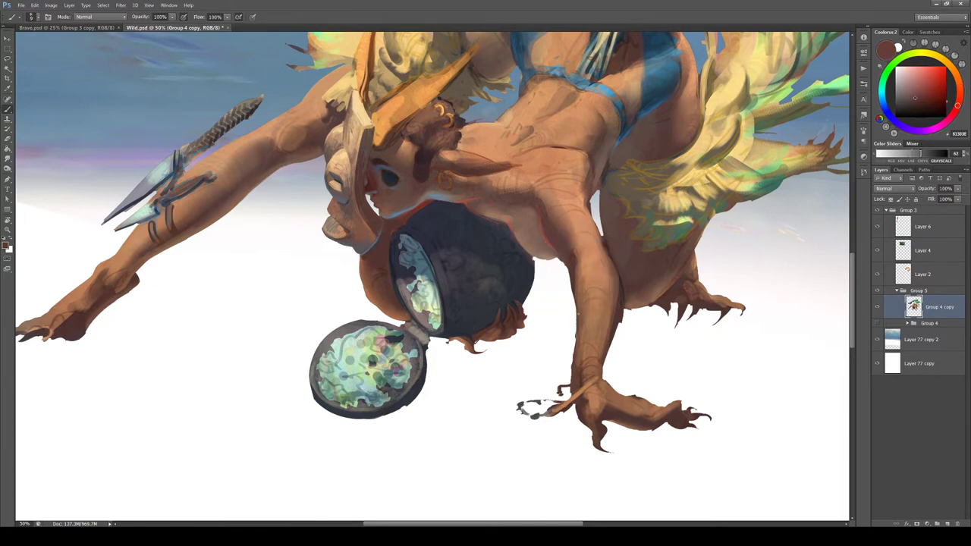
Undo the dark red stroke along the planted forearm and erase the stray paint behind its outer edge
left_click_drag(573, 292, 574, 362)
key("ctrl+z")
key("e")
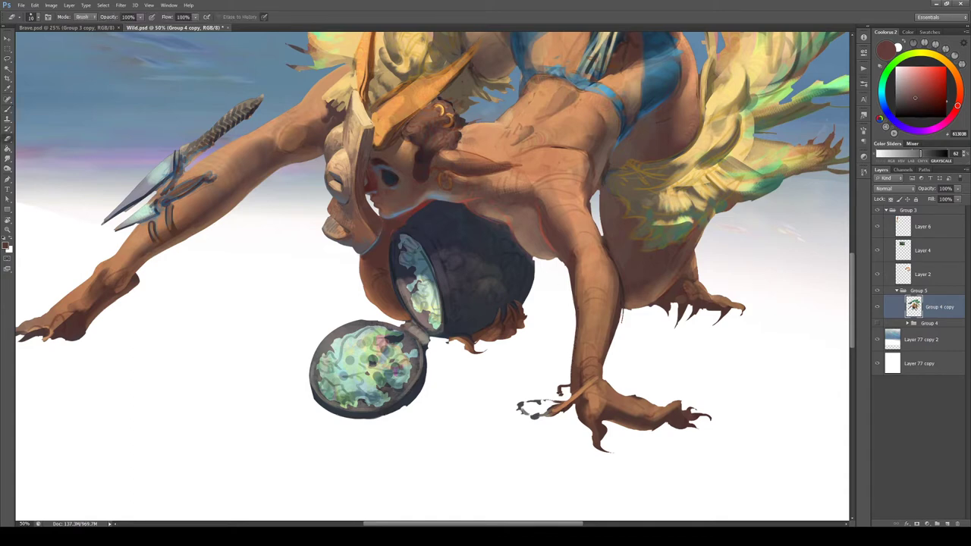
left_click_drag(626, 310, 636, 309)
Lock the figure layer's transparent pixels and repaint the outstretched forearm near the wrist with browns sampled from it
key("slash")
key("b")
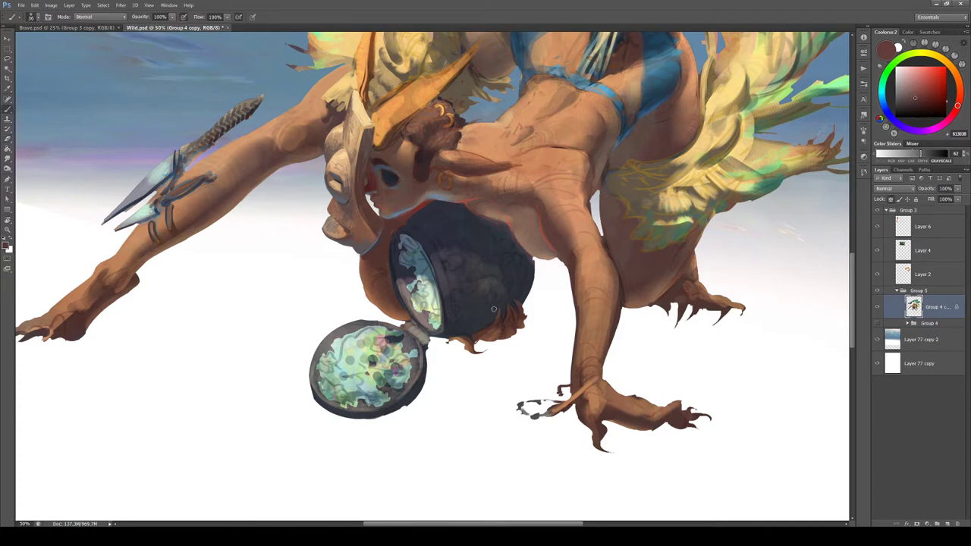
left_click(137, 284, "alt")
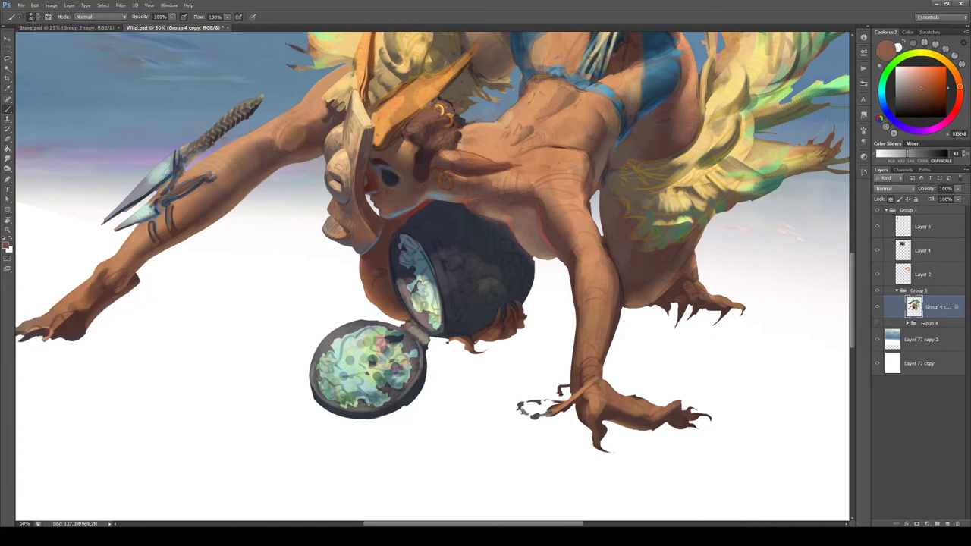
left_click(127, 289, "alt")
left_click(133, 281, "alt")
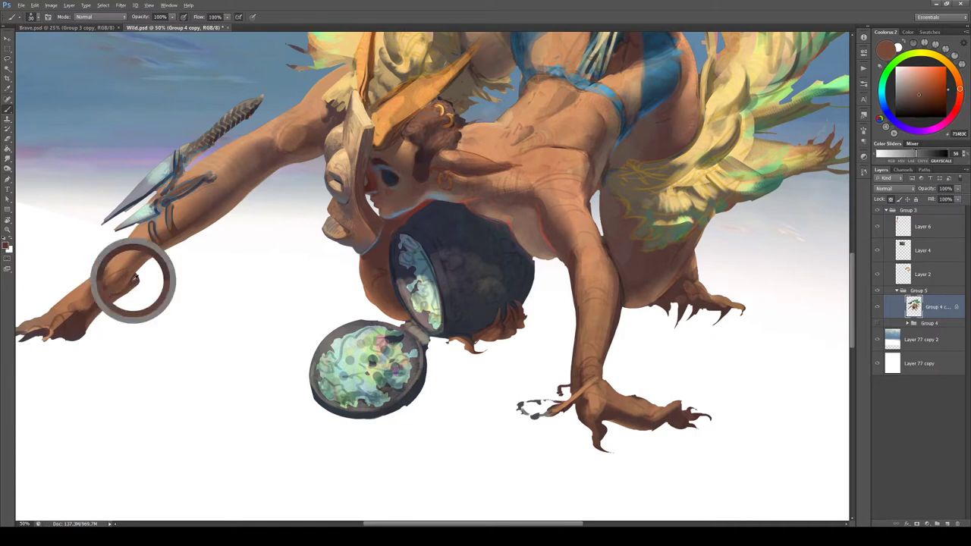
left_click(126, 281, "alt")
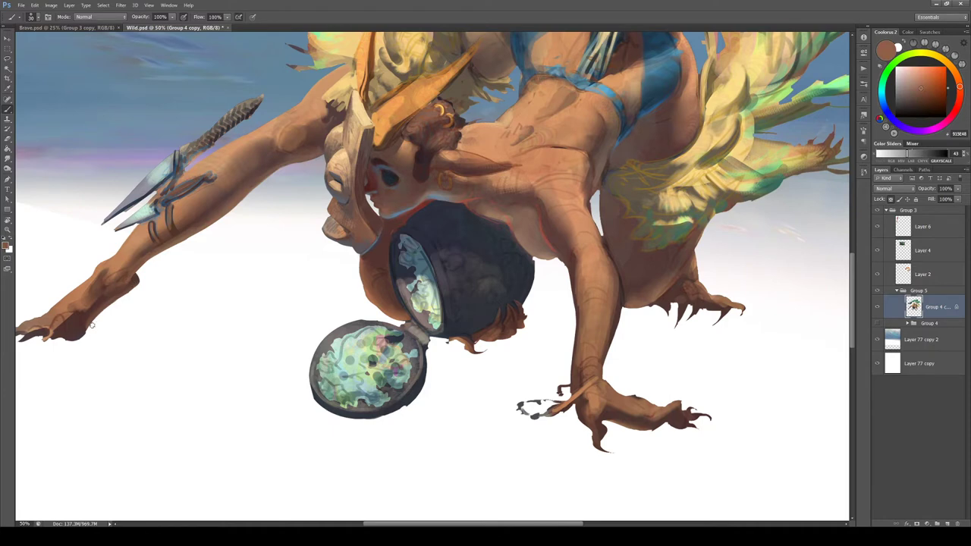
left_click_drag(99, 341, 153, 337)
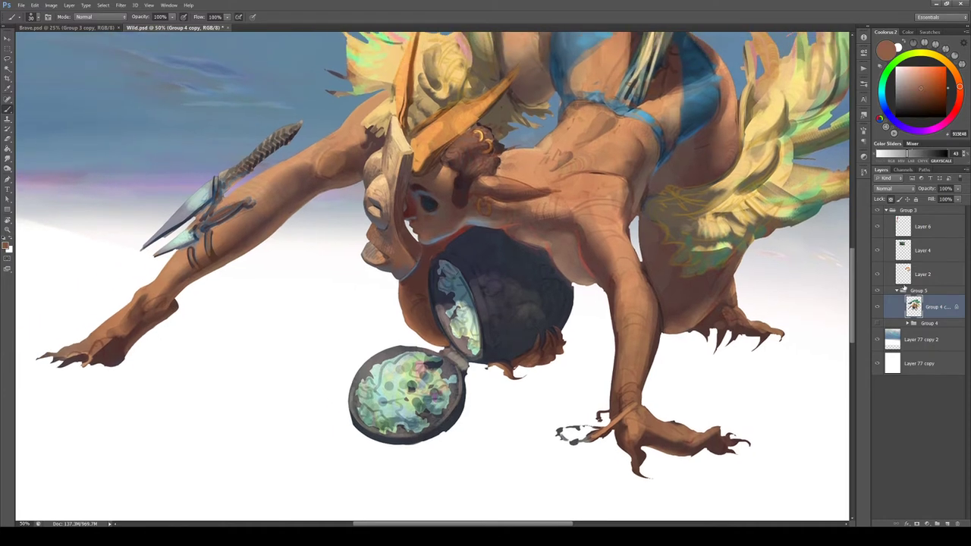
Unlock the figure layer's transparent pixels and touch up the planted upper arm's edge with sampled skin tones
key("e")
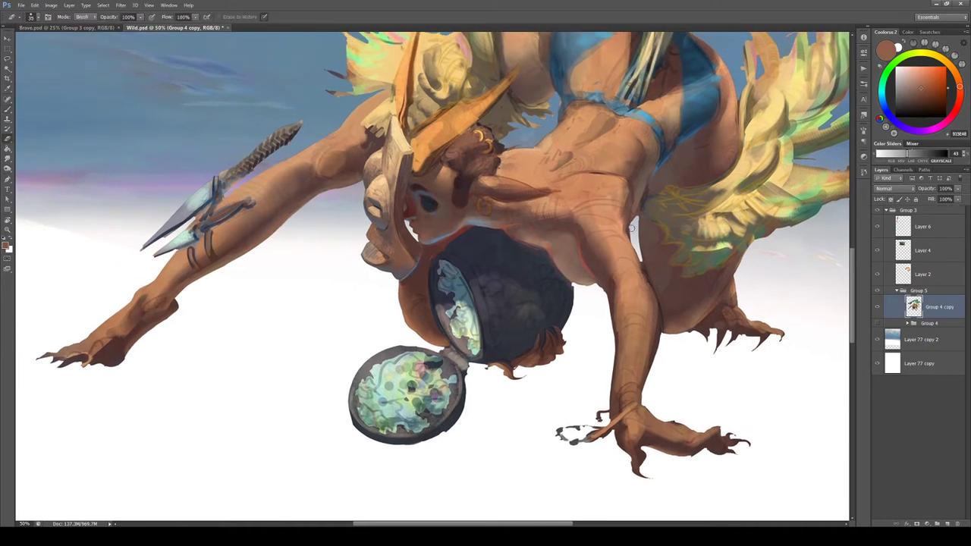
key("b")
left_click(628, 228, "alt")
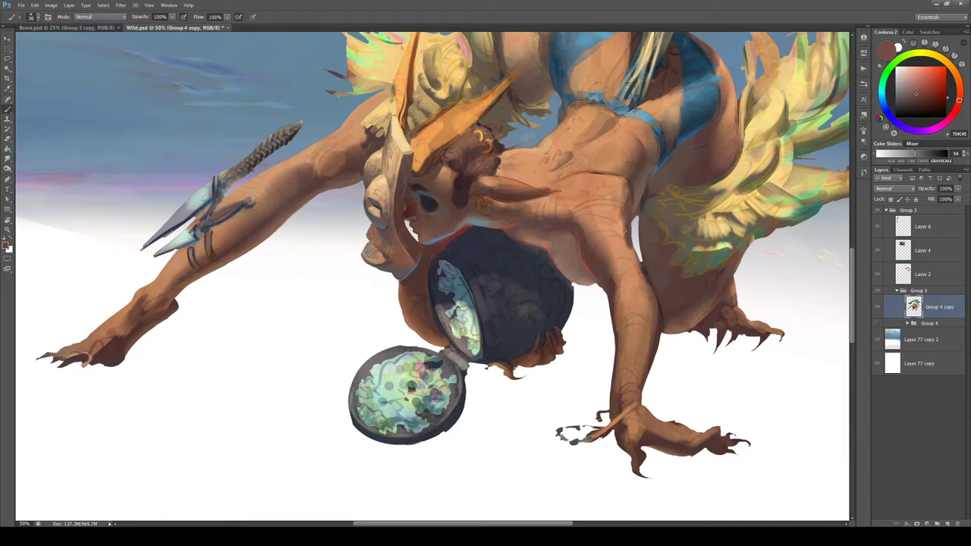
left_click_drag(623, 231, 623, 237)
left_click(621, 237, "alt")
left_click_drag(631, 253, 624, 194)
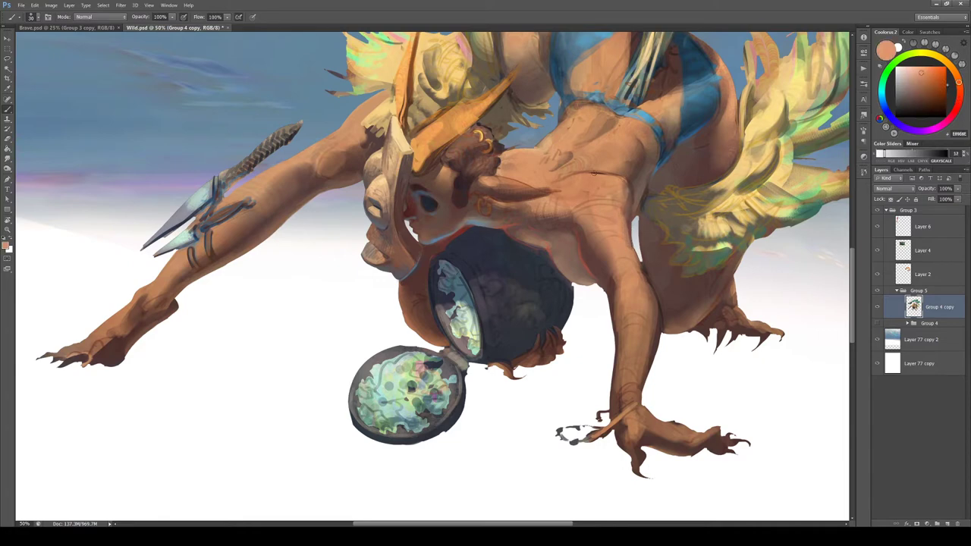
Paint a thin pale yellow highlight above the mask at the base of the horn, using a smaller brush
left_click(539, 144, "alt")
left_click(403, 138, "alt")
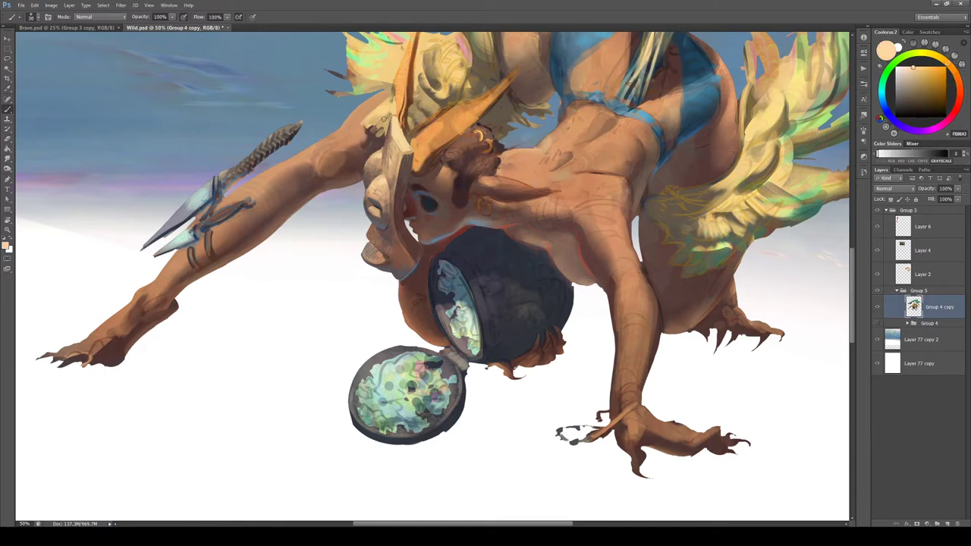
left_click(405, 131, "alt")
key("bracketleft")
key("bracketleft")
key("bracketleft")
key("bracketleft")
key("bracketleft")
key("bracketleft")
key("bracketleft")
left_click_drag(394, 133, 393, 116)
Brighten the light edge of the back beside the waist with light peach tones based on colours sampled there
key("r")
left_click_drag(524, 170, 465, 139)
key("space")
left_click_drag(465, 140, 477, 232)
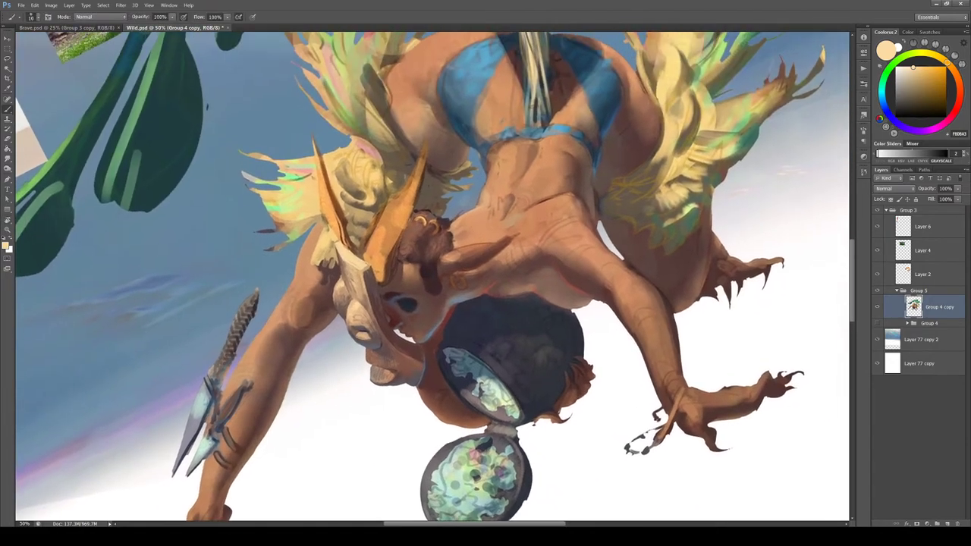
left_click(486, 193, "alt")
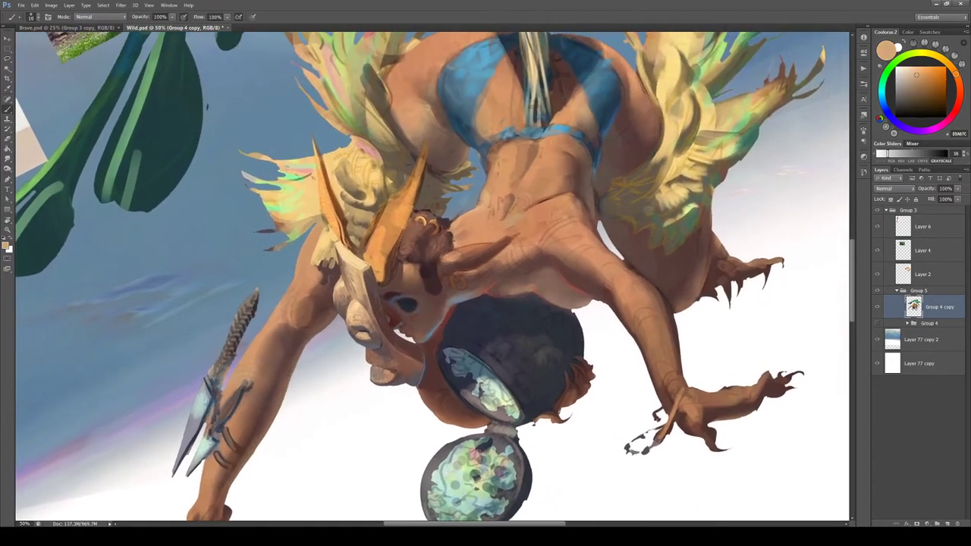
left_click(489, 192, "alt")
left_click_drag(917, 73, 921, 67)
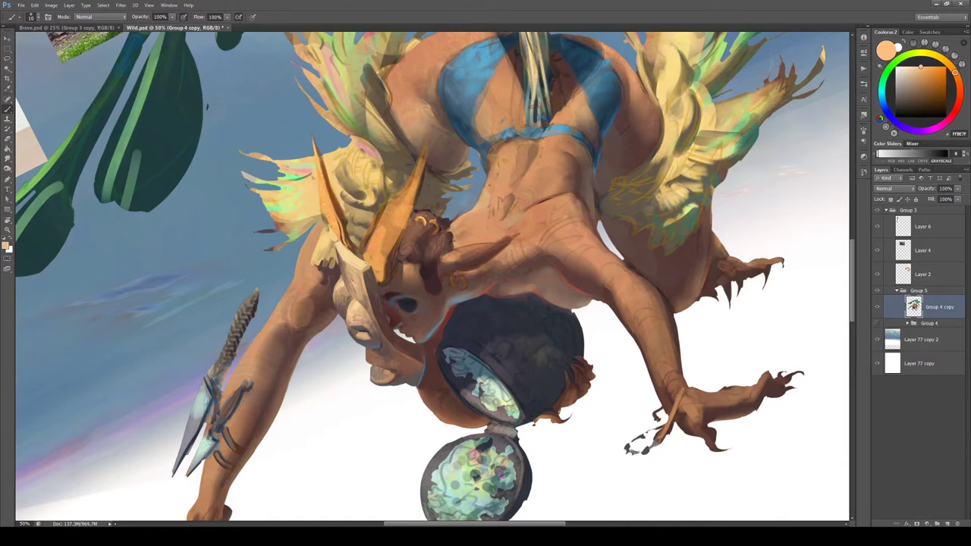
left_click(490, 175, "alt")
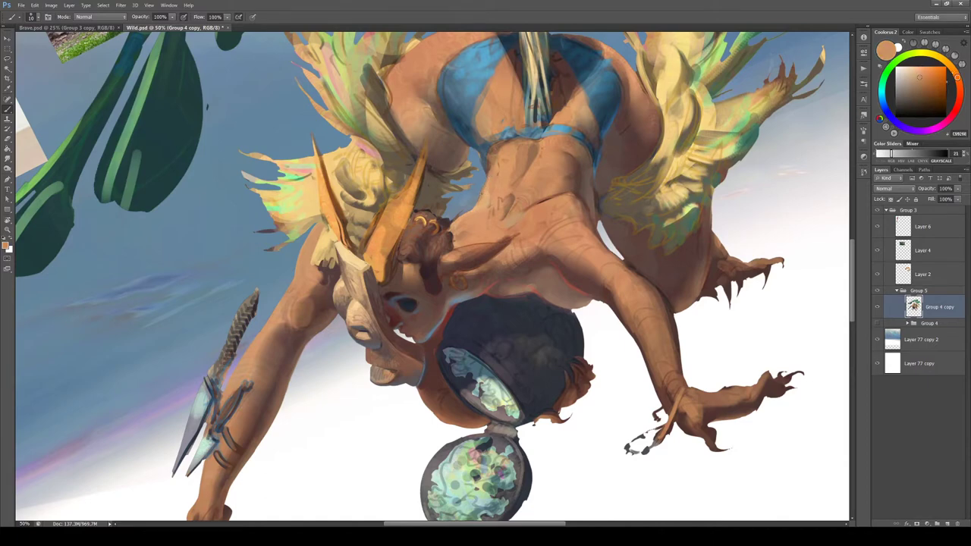
left_click(917, 72)
Paint a light peach highlight along the shoulder blade ridge in the middle of the back, using skin tones sampled there
key("r")
mouse_move(523, 201)
left_mouse_down()
mouse_move(526, 346)
mouse_move(505, 369)
left_mouse_up()
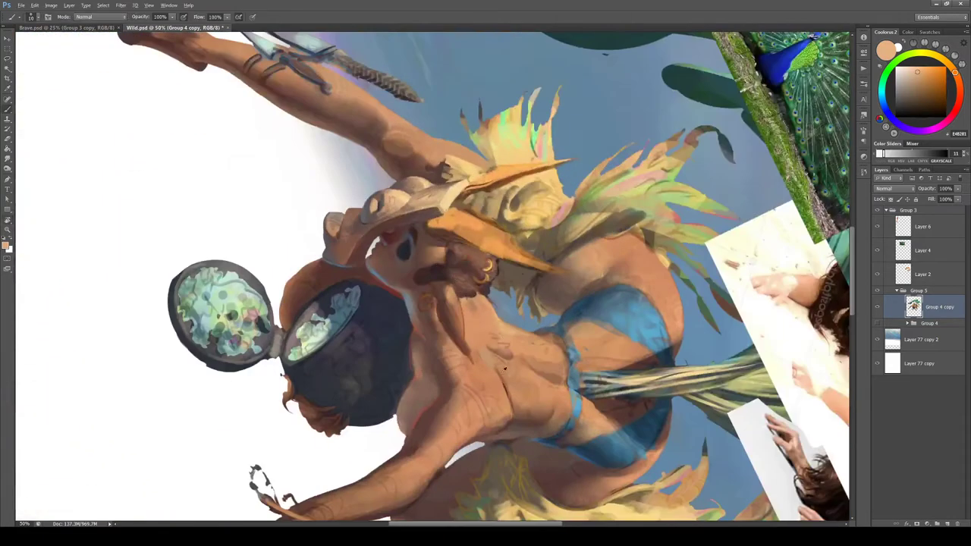
left_click(508, 328, "alt")
left_click_drag(490, 362, 510, 400)
left_click(510, 386, "alt")
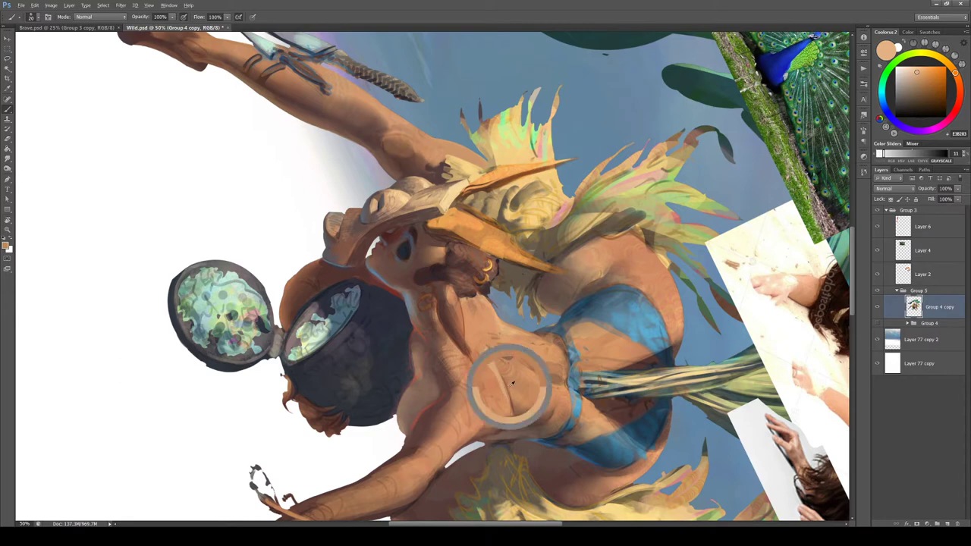
left_click(512, 407, "alt")
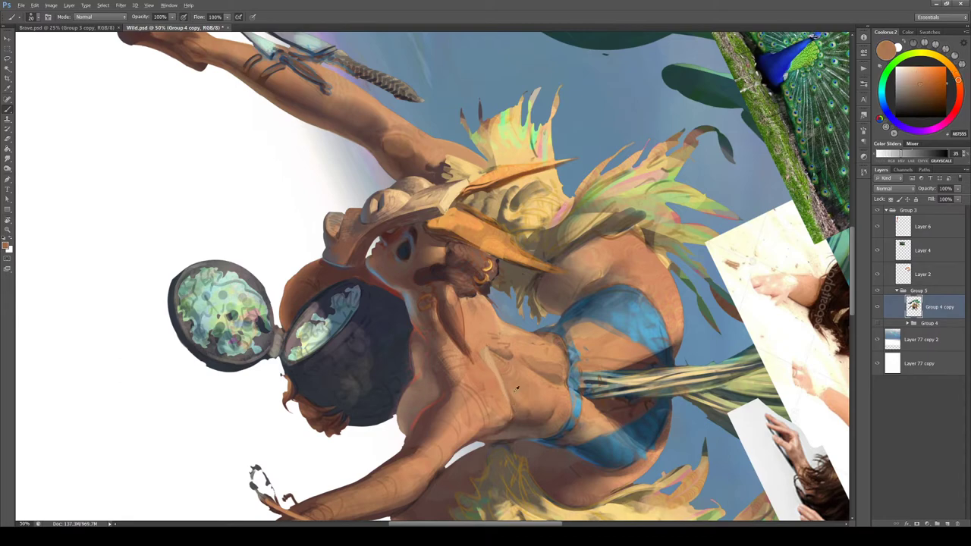
Blend the back between the shoulder blade and the waist with sampled peach and orange-brown skin tones
key("r")
mouse_move(516, 389)
left_mouse_down()
mouse_move(553, 273)
mouse_move(540, 209)
mouse_move(572, 204)
left_mouse_up()
key("b")
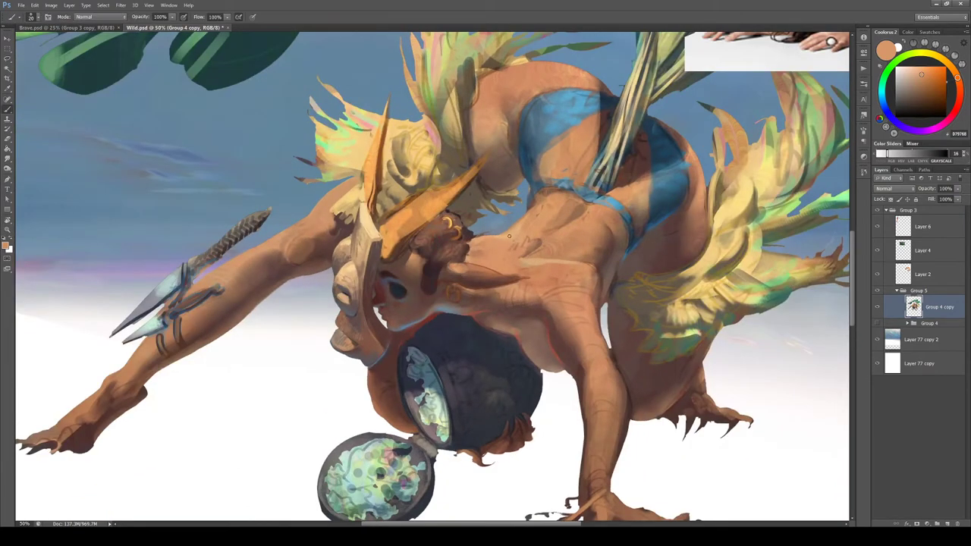
left_click(516, 232, "alt")
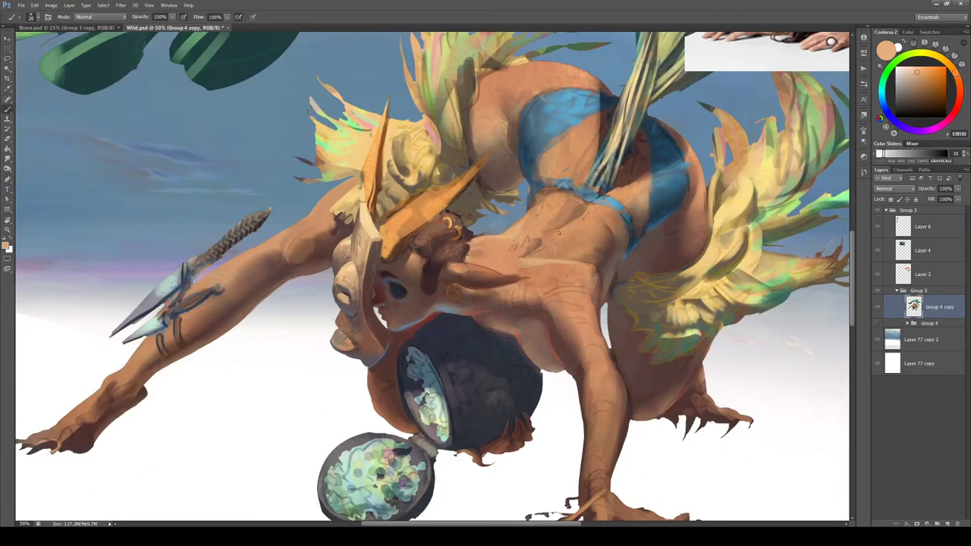
left_click_drag(545, 236, 564, 228)
left_click(540, 234, "alt")
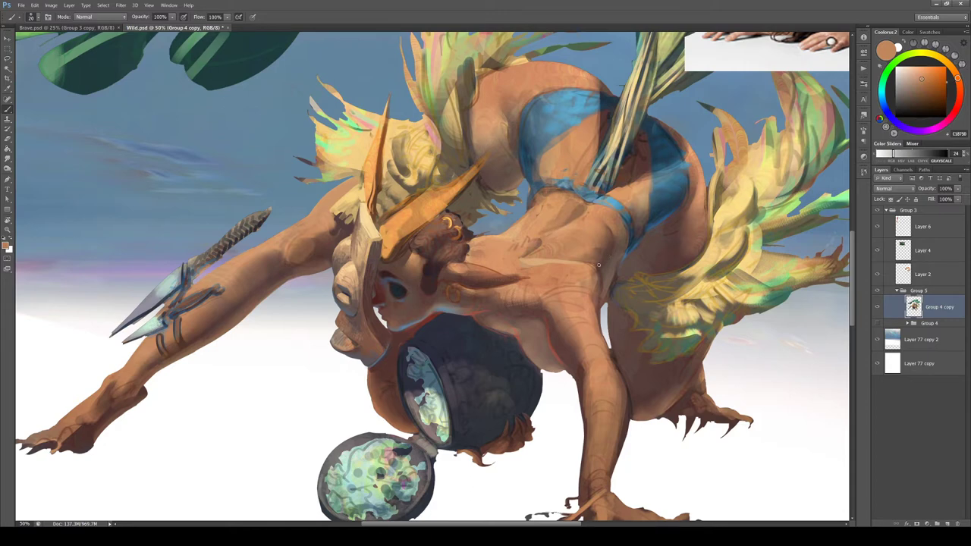
left_click(534, 222, "alt")
left_click(554, 217, "alt")
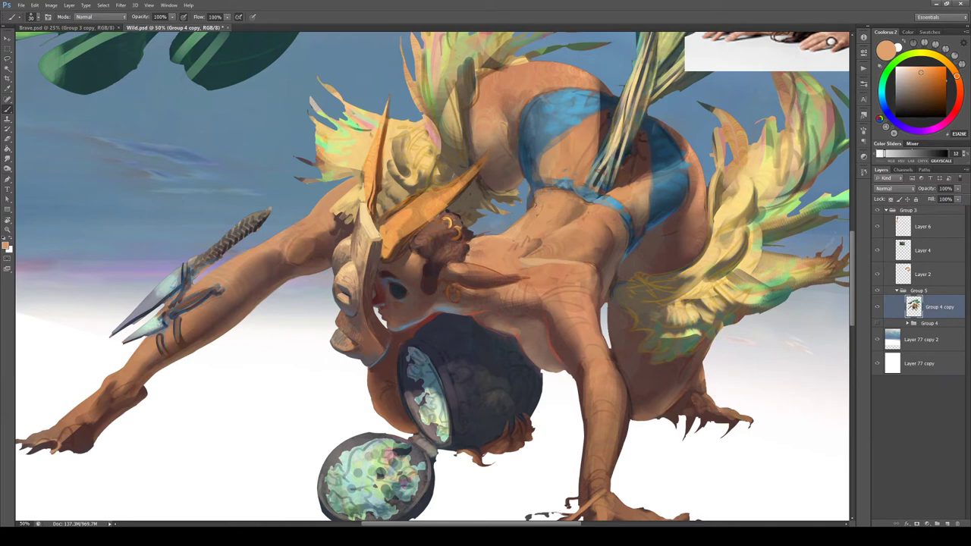
Clean up the blue waistband and the skin bordering it with blues and skin tones sampled from the figure
left_click(534, 197, "alt")
left_click(537, 192, "alt")
left_click(556, 190, "alt")
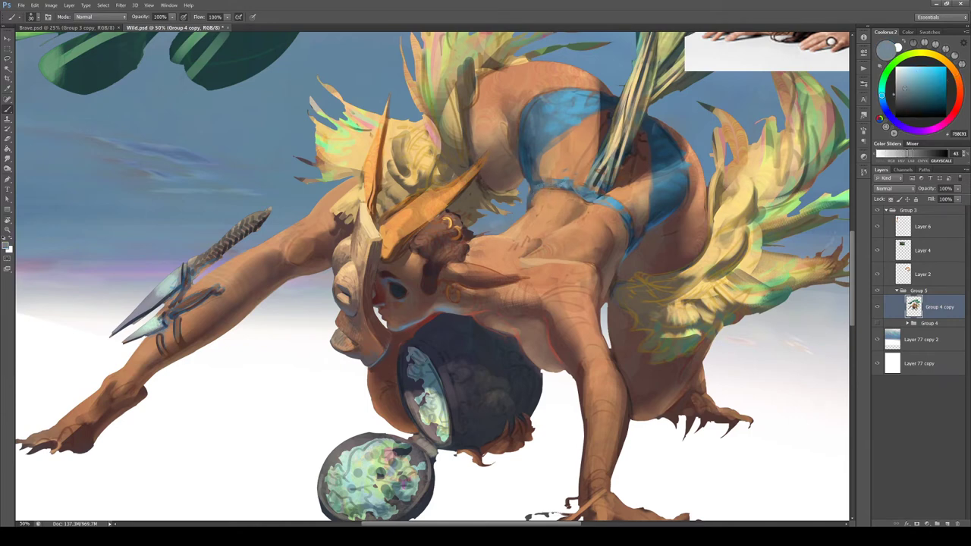
left_click(582, 199, "alt")
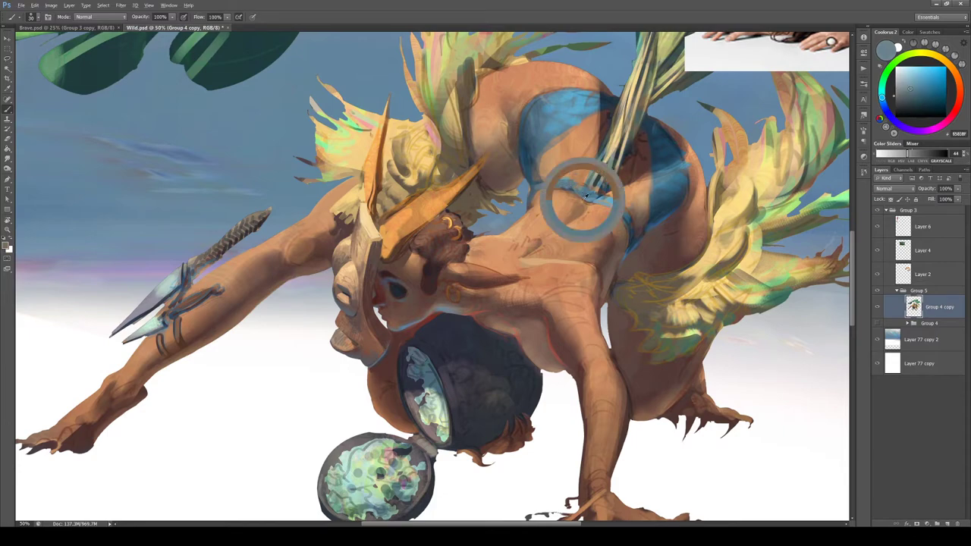
key("r")
left_click_drag(582, 199, 323, 146)
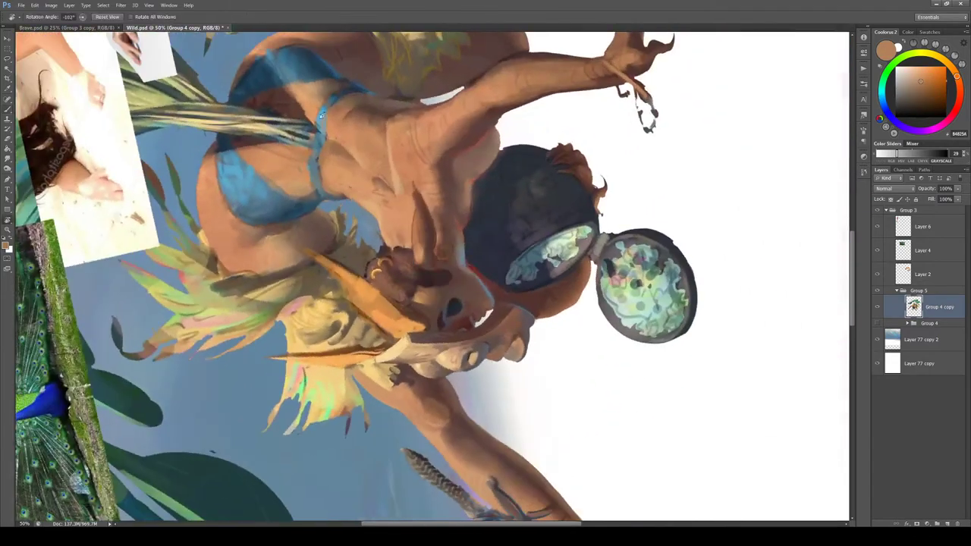
left_click(326, 169, "alt")
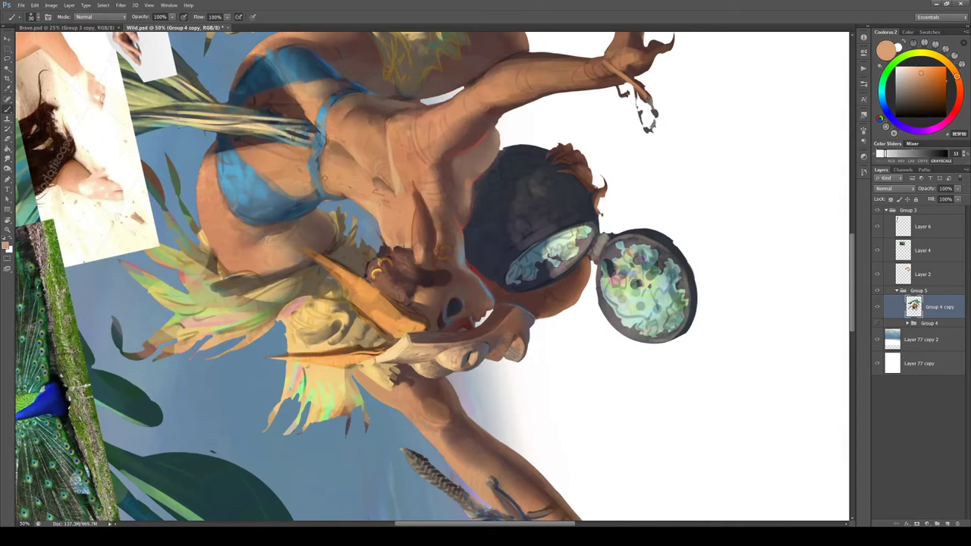
left_click(488, 109, "alt")
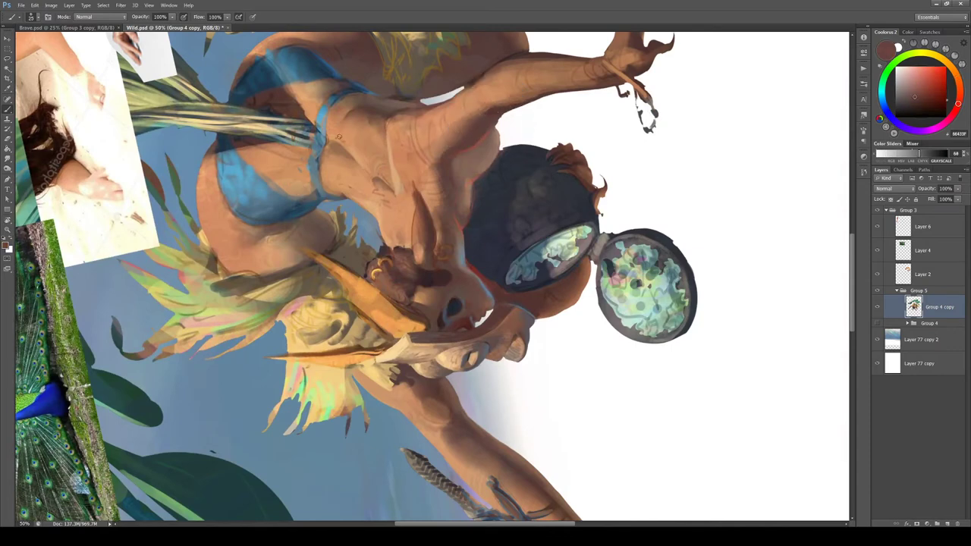
Shade the edge of the waistband across the lower back with a sampled dark blue
left_click(317, 160, "alt")
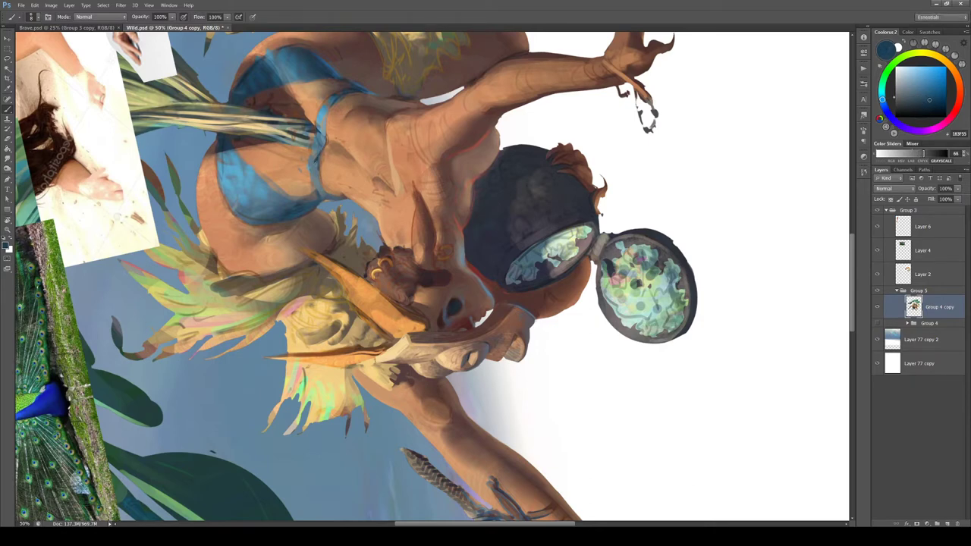
left_click_drag(318, 155, 323, 191)
left_click_drag(327, 133, 338, 101)
key("Escape")
Add light blue highlights to the waistband folds on the lower back with a sampled colour
left_click(614, 202, "alt")
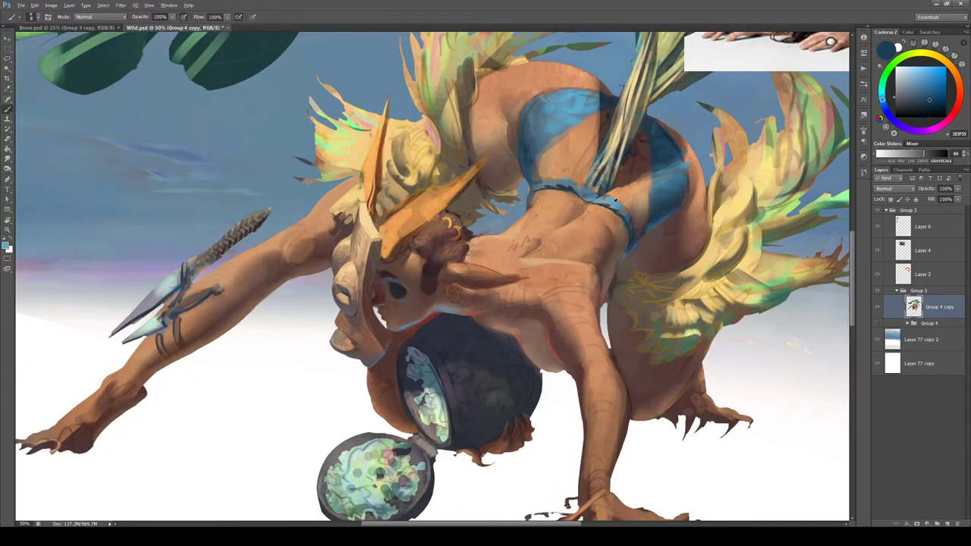
key("r")
left_click_drag(607, 208, 607, 315)
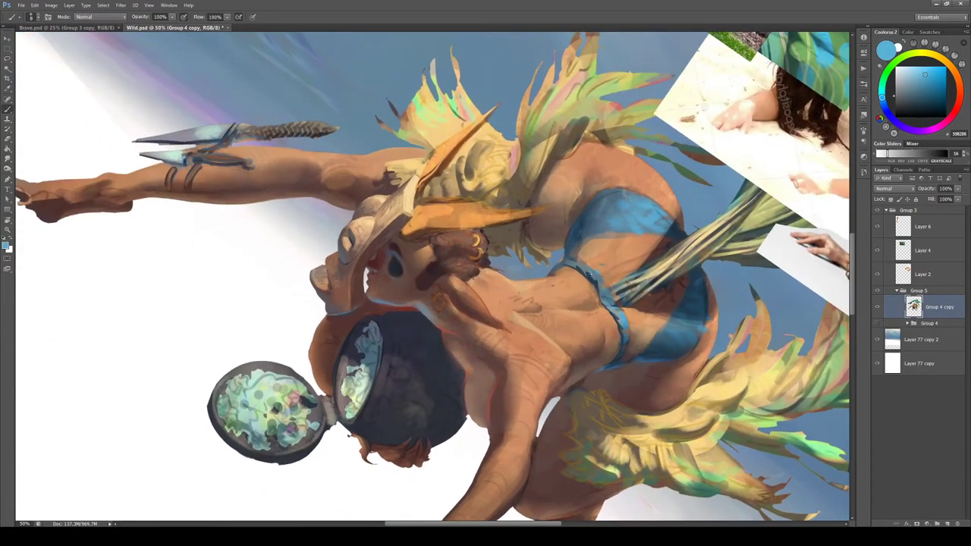
mouse_move(596, 276)
left_mouse_down()
mouse_move(601, 302)
mouse_move(604, 287)
mouse_move(612, 292)
mouse_move(629, 273)
mouse_move(605, 373)
mouse_move(559, 378)
mouse_move(585, 381)
left_mouse_up()
key("r")
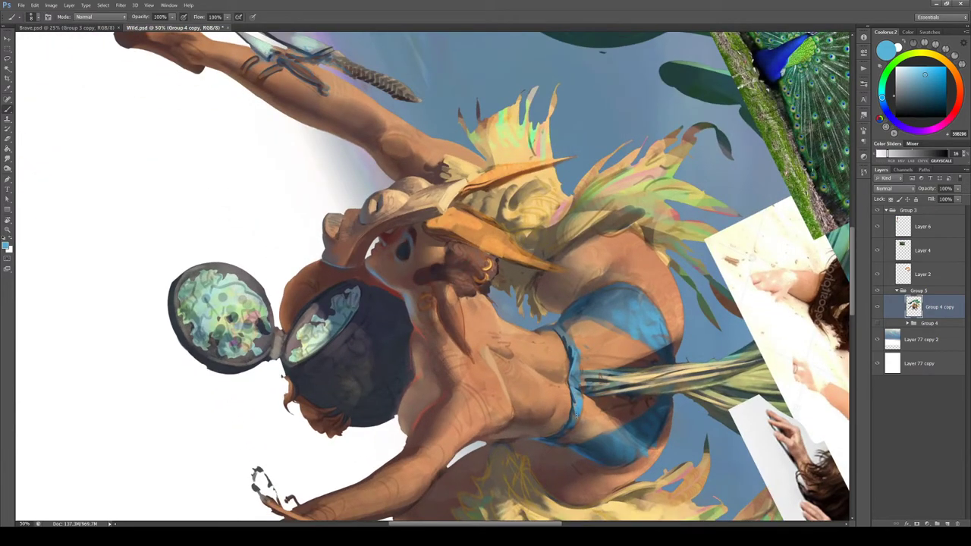
Refine the waistband's folds towards the hip with medium and dark blues sampled from the cloth
left_click(574, 410, "alt")
left_click(576, 410, "alt")
left_click(575, 354, "alt")
left_click(575, 355, "alt")
key("r")
mouse_move(577, 383)
left_mouse_down()
mouse_move(422, 455)
mouse_move(306, 421)
mouse_move(256, 370)
mouse_move(119, 333)
left_mouse_up()
key("b")
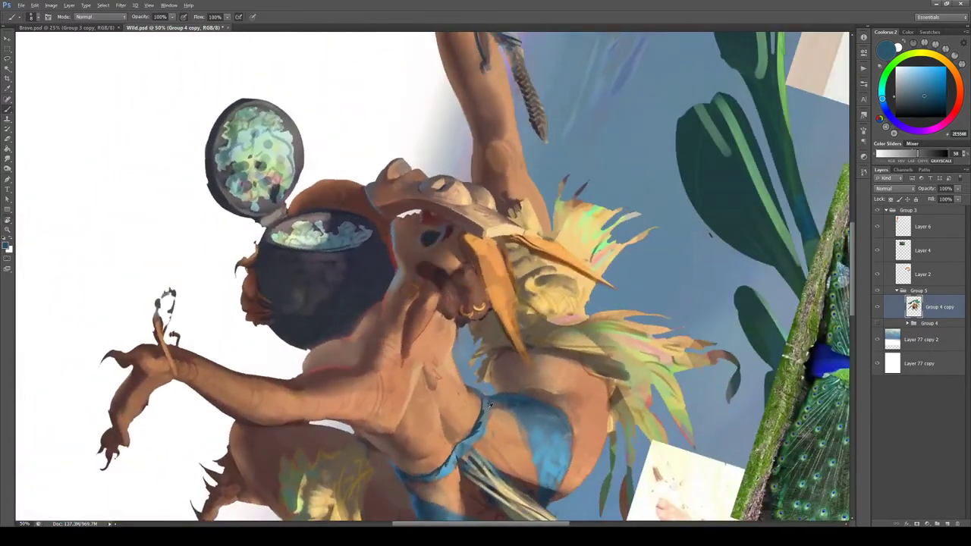
Repaint the skin edge at the side of the waist above the waistband with sampled brown tones
left_click(474, 391, "alt")
key("r")
left_click_drag(474, 390, 393, 406)
key("b")
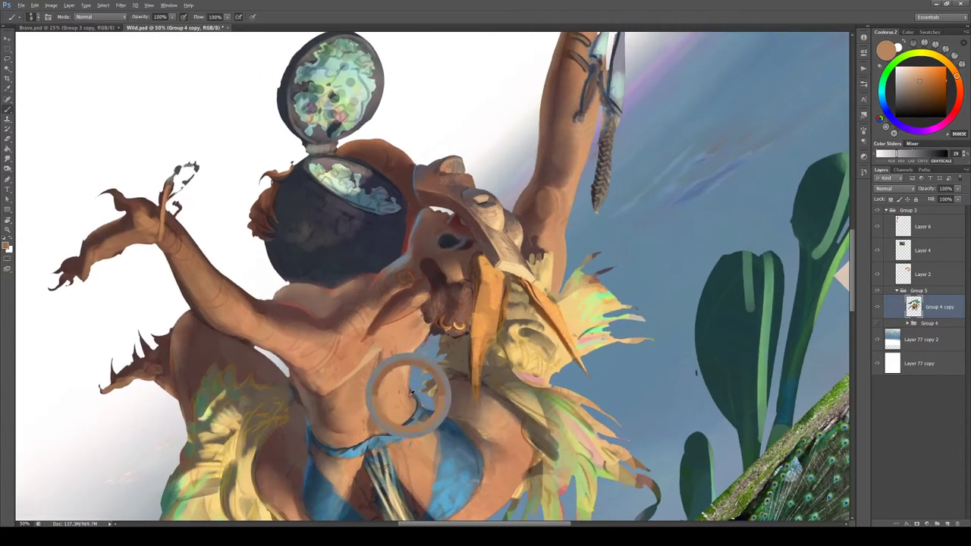
left_click(408, 395, "alt")
left_click(410, 391, "alt")
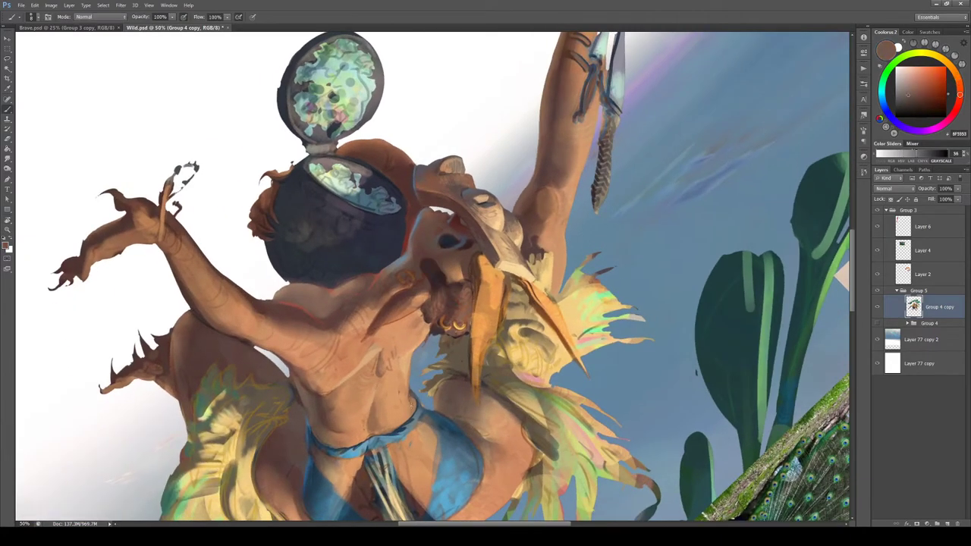
left_click(414, 406, "alt")
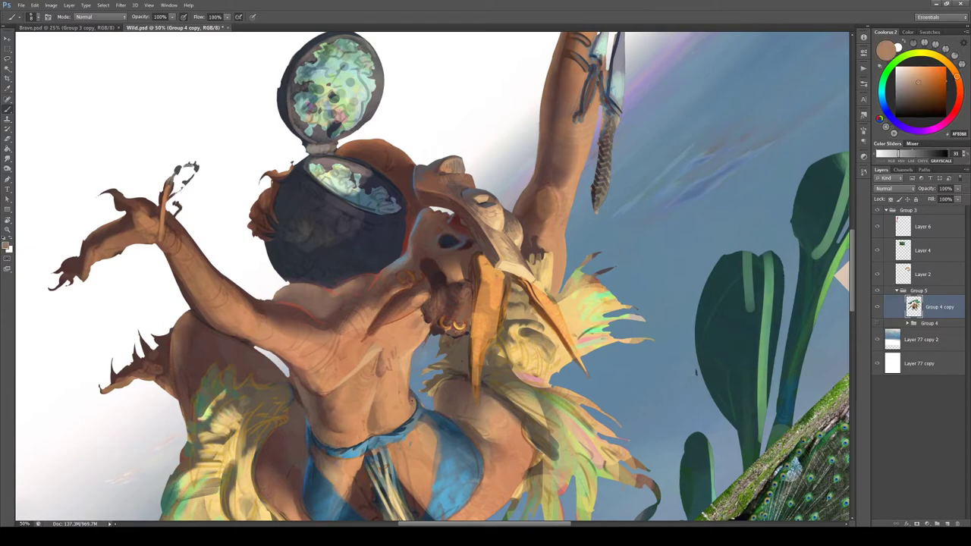
key("r")
mouse_move(404, 396)
left_mouse_down()
mouse_move(504, 365)
mouse_move(516, 198)
left_mouse_up()
key("b")
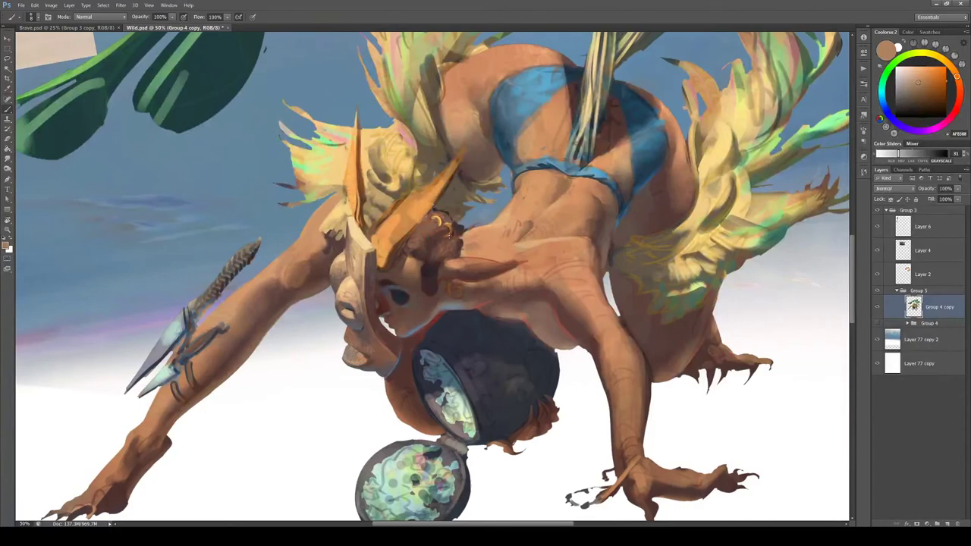
Smooth and brighten the lower back just above the waistband with light orange and peach tones sampled there
key("r")
left_click_drag(391, 288, 455, 228)
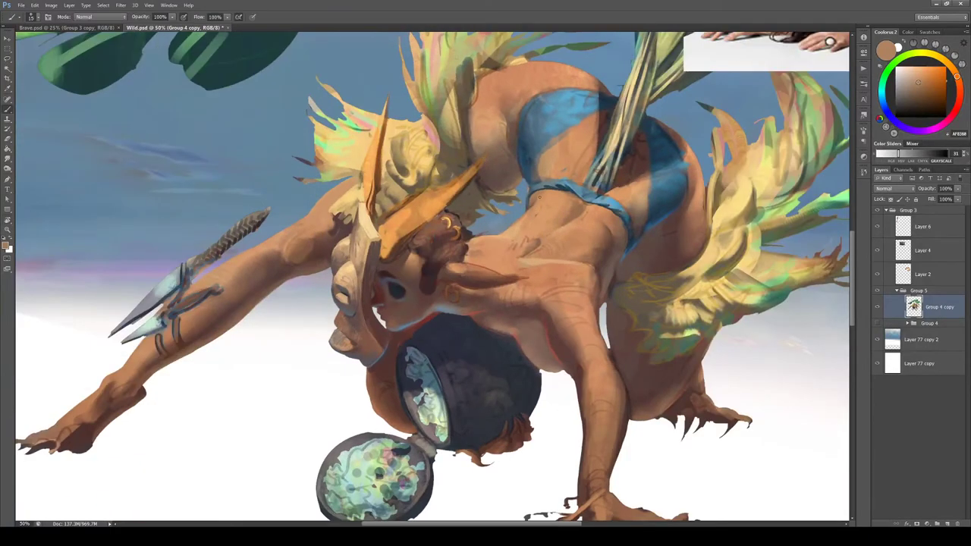
left_click(551, 193, "alt")
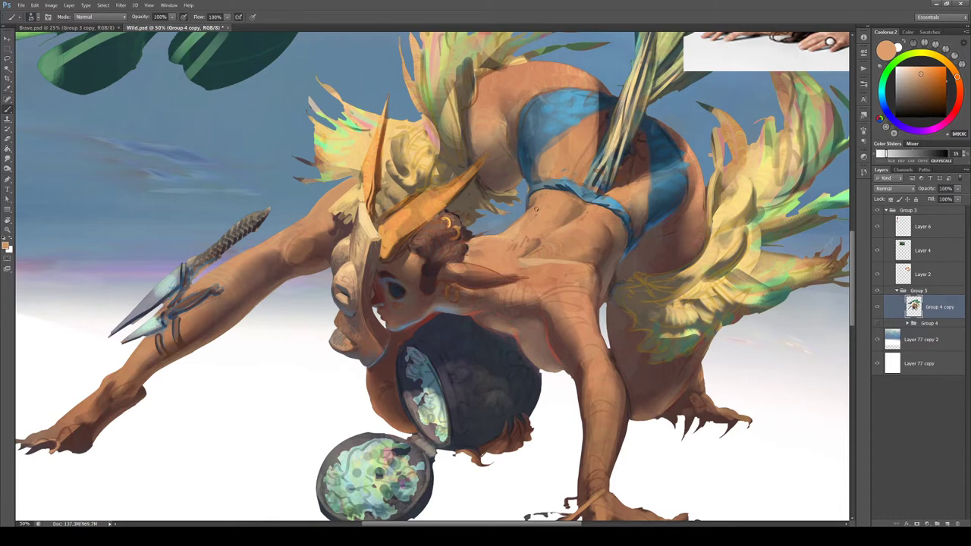
left_click(535, 203, "alt")
left_click(542, 201, "alt")
left_click(522, 238, "alt")
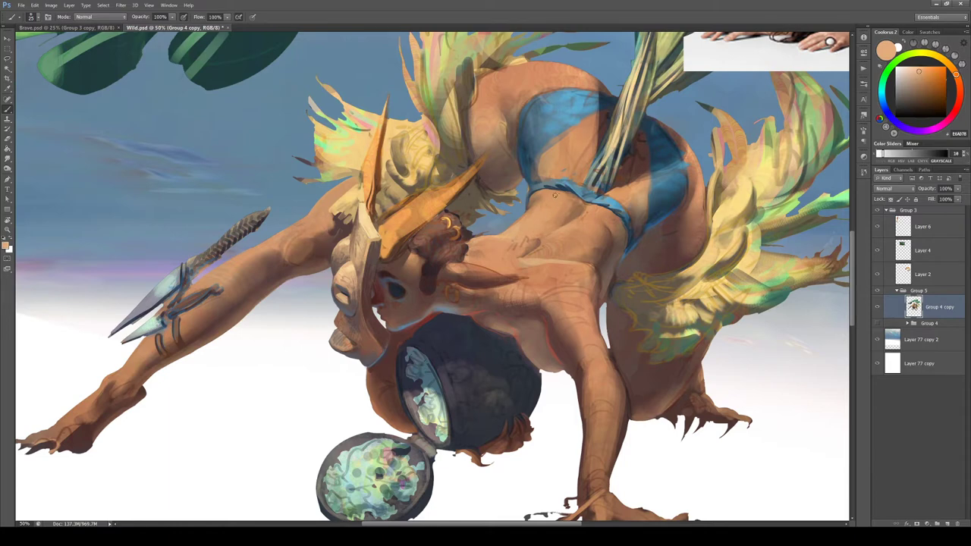
left_click(541, 199, "alt")
left_click_drag(532, 213, 519, 224)
Redden the long pointed ear with a saturated dark red, using a larger brush
key("r")
left_click_drag(534, 286, 456, 376)
left_click(449, 299, "alt")
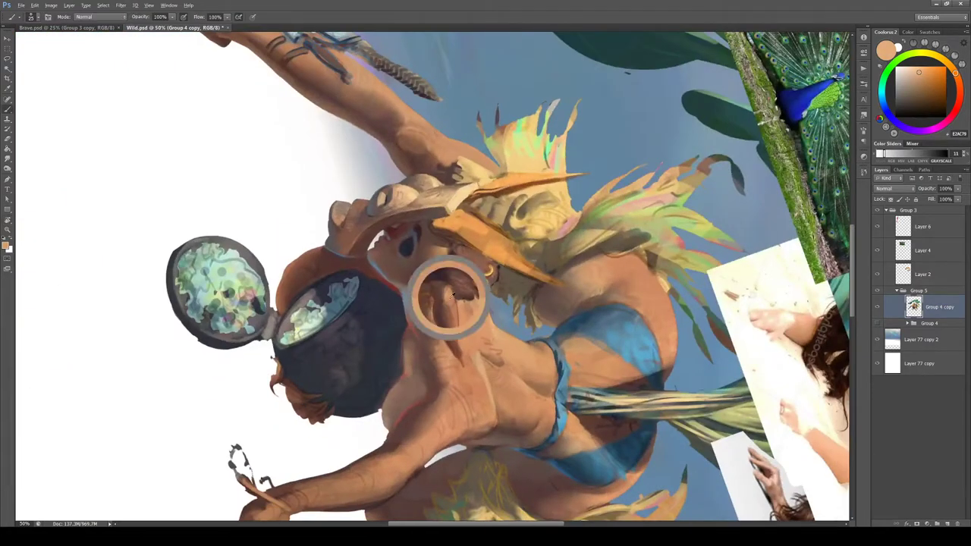
left_click(456, 319, "alt")
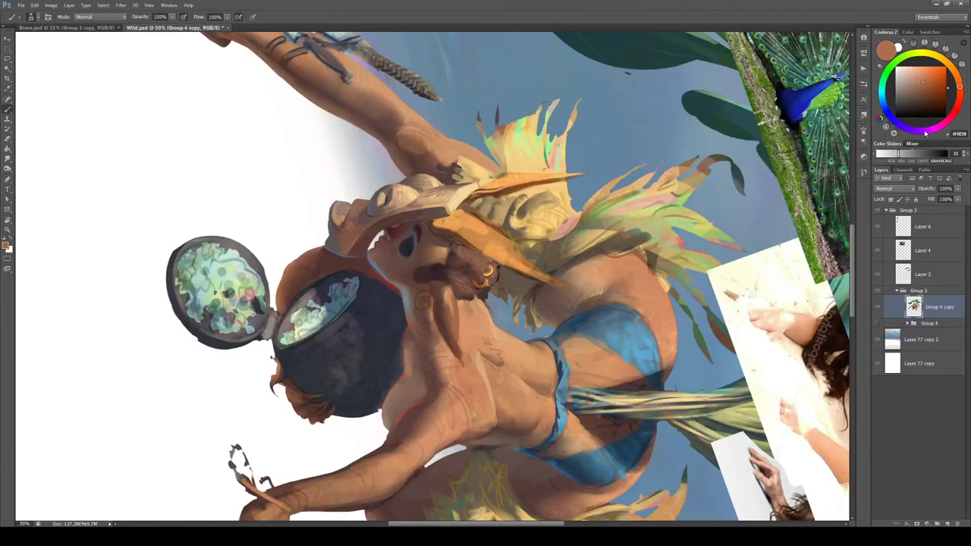
left_click(961, 104)
left_click(931, 90)
key("bracketright")
key("bracketright")
left_click_drag(449, 314, 460, 351)
left_click(450, 302, "alt")
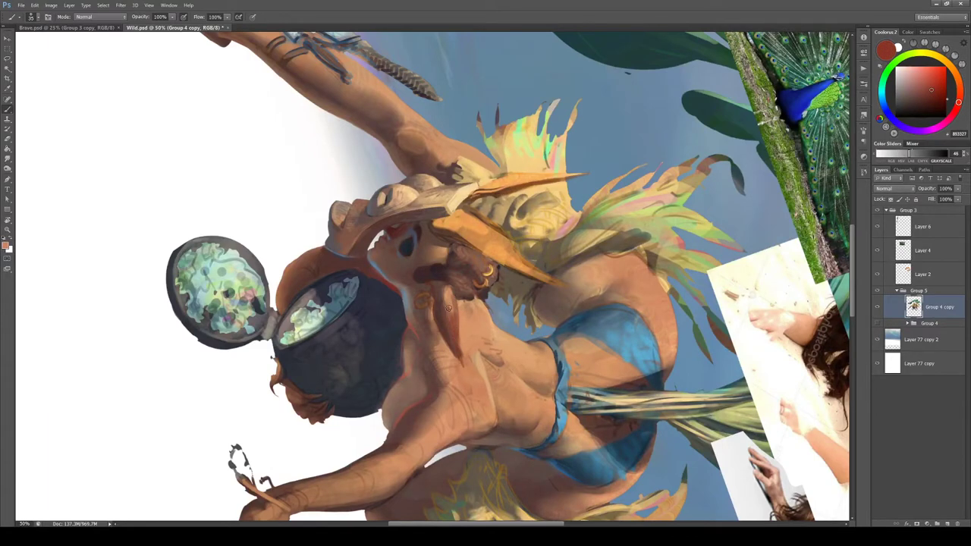
Model the pointed ear and the upper back around it with sampled reds and warm skin tones
mouse_move(449, 305)
left_mouse_down()
mouse_move(462, 352)
mouse_move(531, 341)
mouse_move(576, 291)
mouse_move(591, 242)
mouse_move(510, 152)
left_mouse_up()
left_click(454, 332, "alt")
left_click(471, 365, "alt")
key("r")
key("b")
left_click(469, 216, "alt")
mouse_move(480, 196)
left_mouse_down()
mouse_move(467, 221)
mouse_move(476, 199)
mouse_move(489, 290)
mouse_move(528, 306)
left_mouse_up()
key("r")
key("b")
left_click(478, 211, "alt")
key("r")
key("b")
left_click(536, 305, "alt")
Refine the ear and the neighbouring hair edge with sampled red-brown, pinkish and dark brown tones
key("r")
mouse_move(515, 251)
left_mouse_down()
mouse_move(505, 228)
mouse_move(485, 282)
mouse_move(467, 237)
left_mouse_up()
key("h")
key("b")
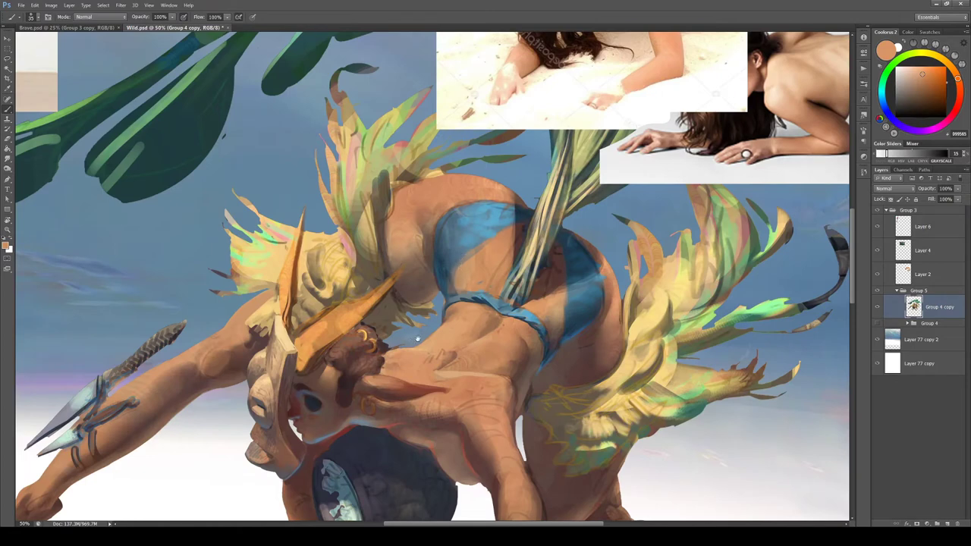
left_click_drag(402, 361, 425, 330)
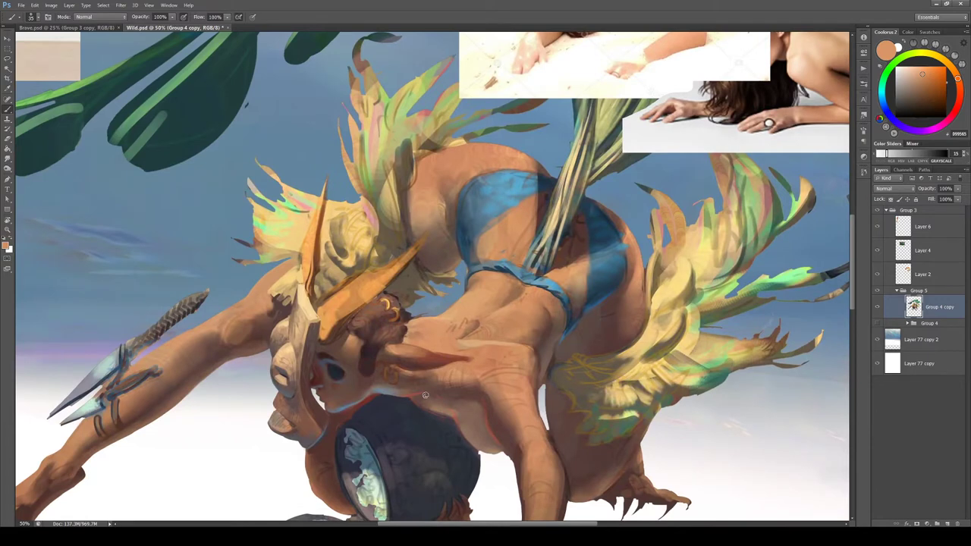
left_click_drag(461, 289, 460, 289)
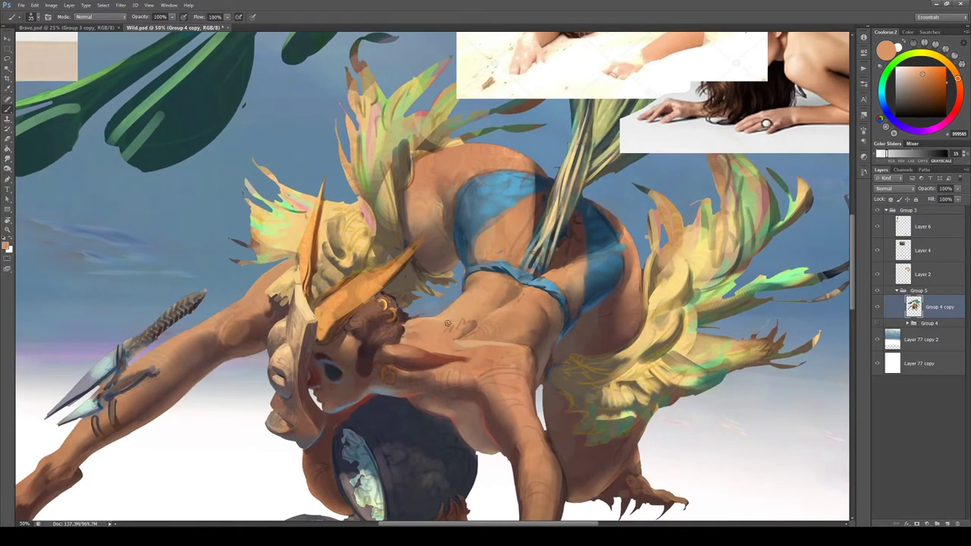
left_click_drag(460, 338, 474, 313)
left_click(481, 327, "alt")
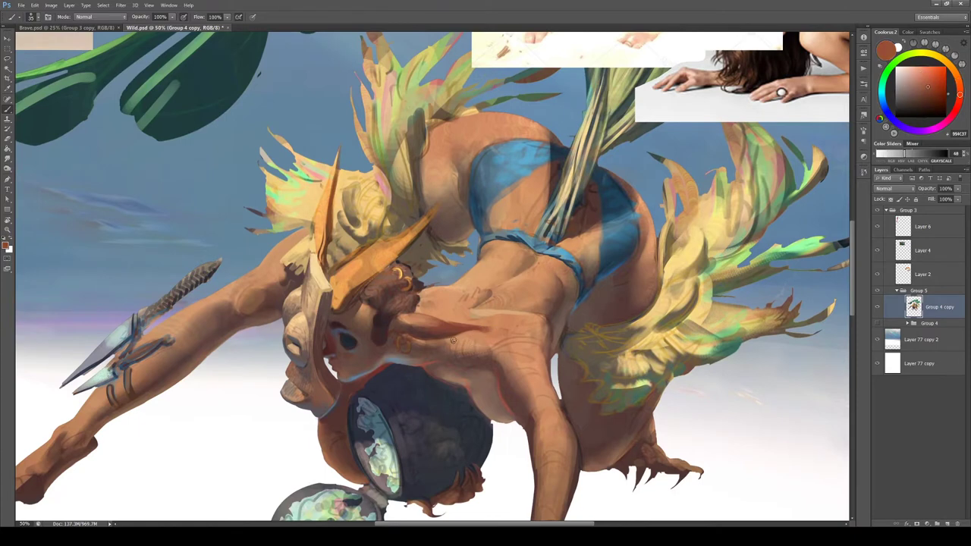
left_click(413, 314, "alt")
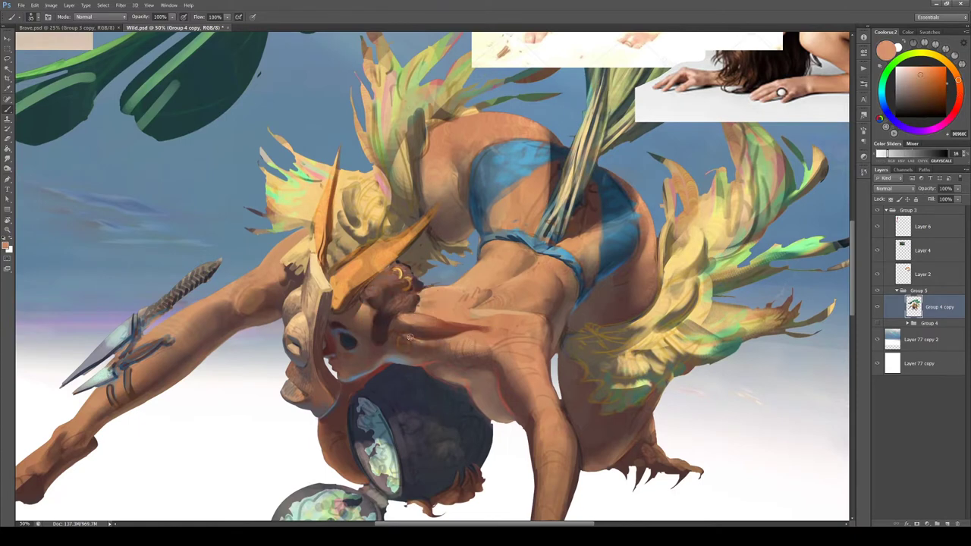
left_click(410, 308, "alt")
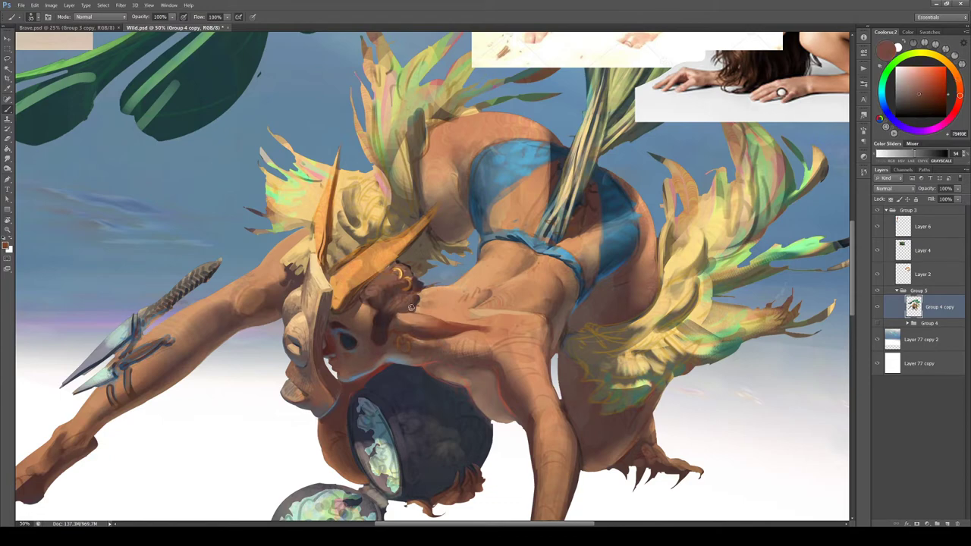
left_click(421, 311, "alt")
Touch up the upper back between the ear and the hair with sampled peach tones, using a smaller brush
key("r")
left_click_drag(473, 339, 440, 160)
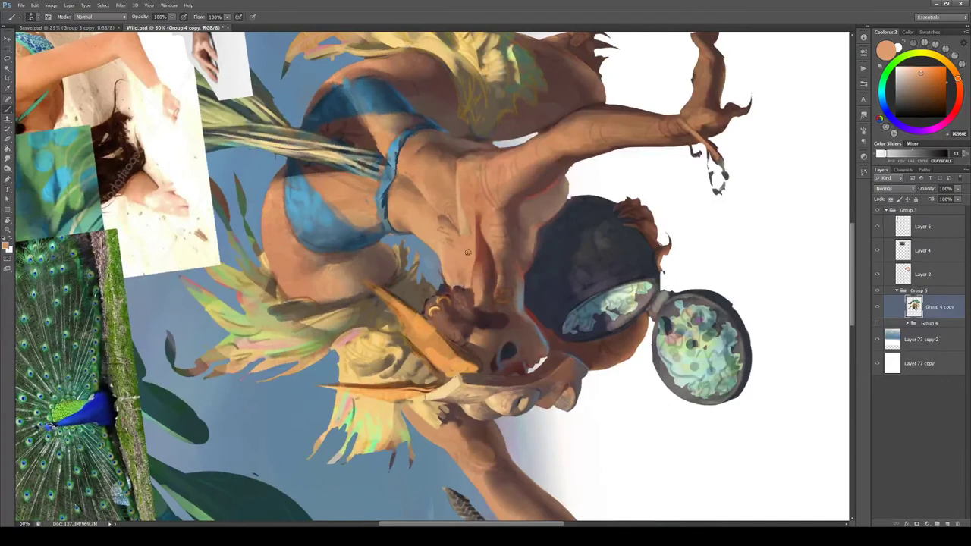
left_click(501, 292, "alt")
left_click(468, 267, "alt")
left_click_drag(472, 268, 474, 277)
left_click(471, 274, "alt")
left_click(471, 282, "alt")
key("r")
mouse_move(581, 282)
left_mouse_down()
mouse_move(553, 377)
mouse_move(342, 383)
mouse_move(326, 368)
left_mouse_up()
left_click(419, 319, "alt")
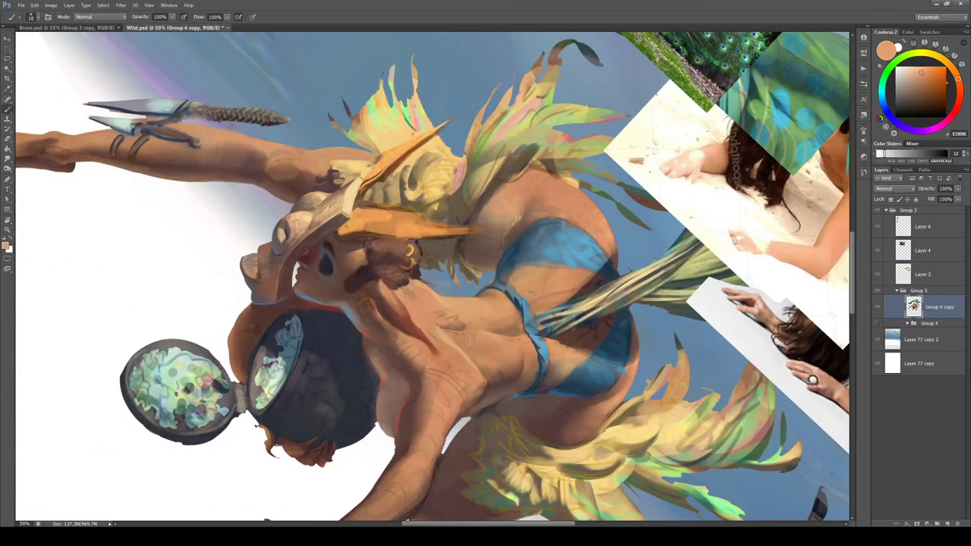
Refine the skin of the creature's back with sampled light peach tones, checking the figure from rotated views
left_click(416, 313, "alt")
left_click(472, 305, "alt")
key("r")
mouse_move(597, 345)
left_mouse_down()
mouse_move(561, 152)
mouse_move(467, 109)
left_mouse_up()
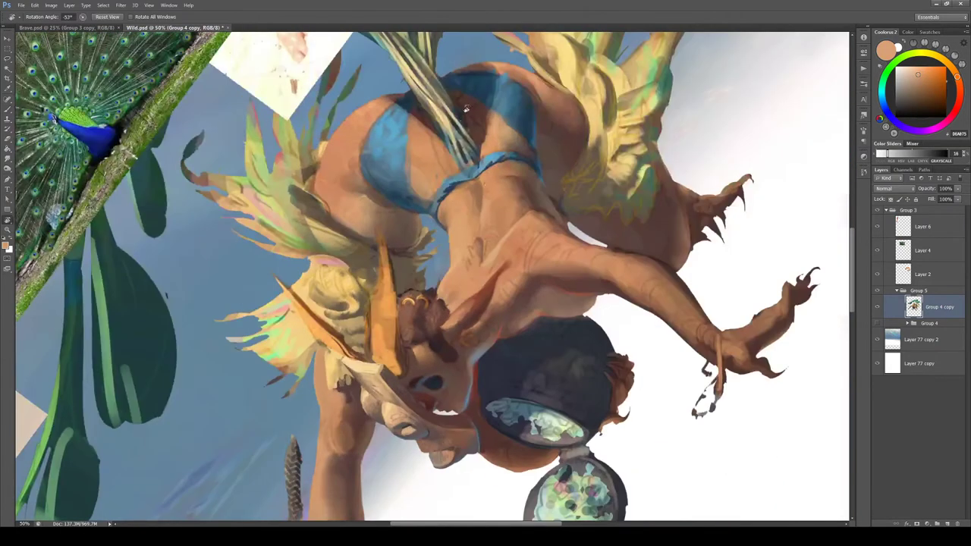
key("b")
left_click(492, 253, "alt")
key("r")
mouse_move(562, 104)
left_mouse_down()
mouse_move(621, 126)
mouse_move(598, 261)
left_mouse_up()
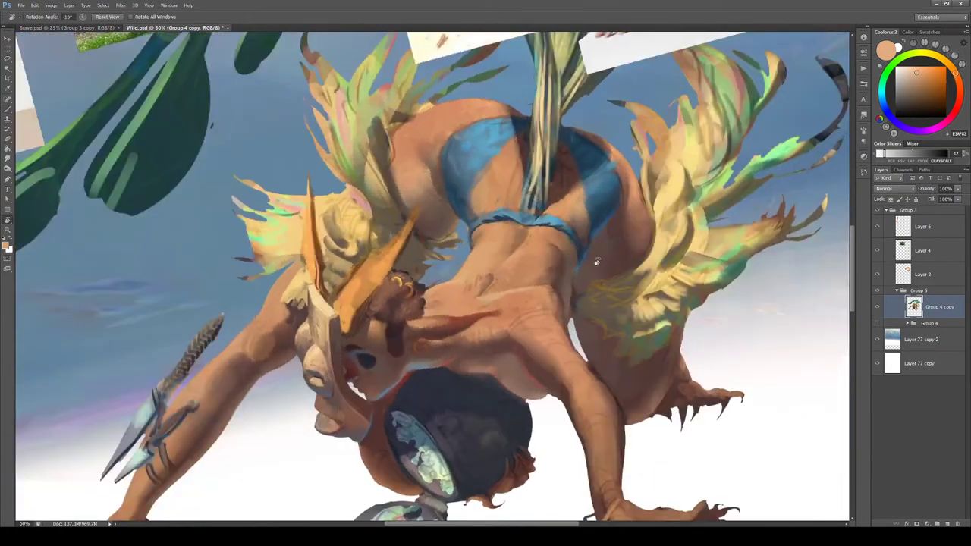
left_click_drag(619, 195, 624, 221)
key("b")
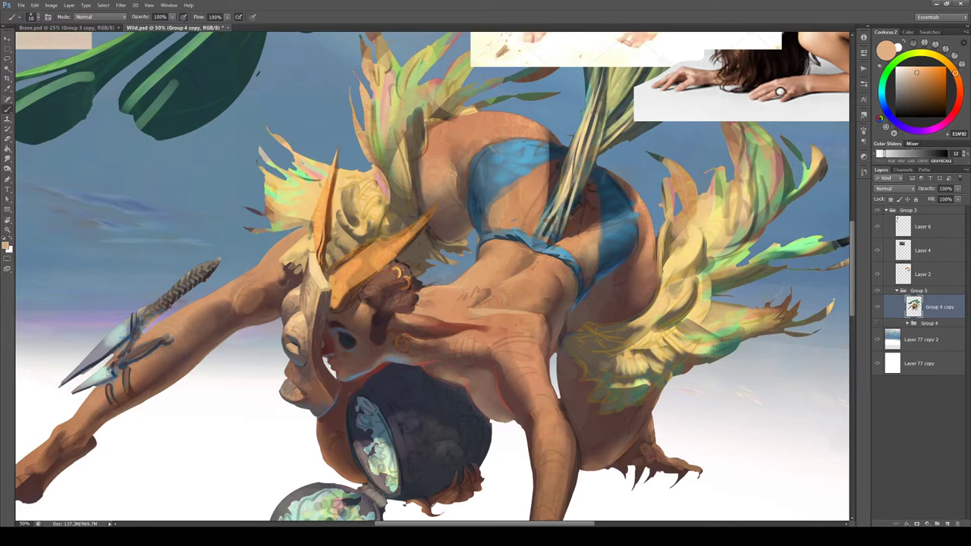
Paint the shading around the nose with sampled dark reds and the eye with a more saturated dark blue
key("ctrl+plus")
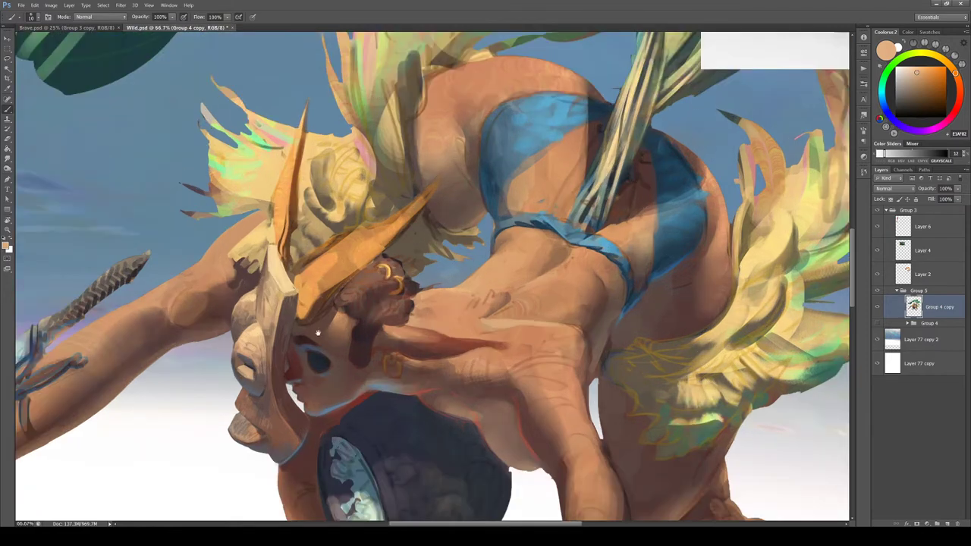
left_click_drag(318, 333, 456, 243)
left_click(424, 281, "alt")
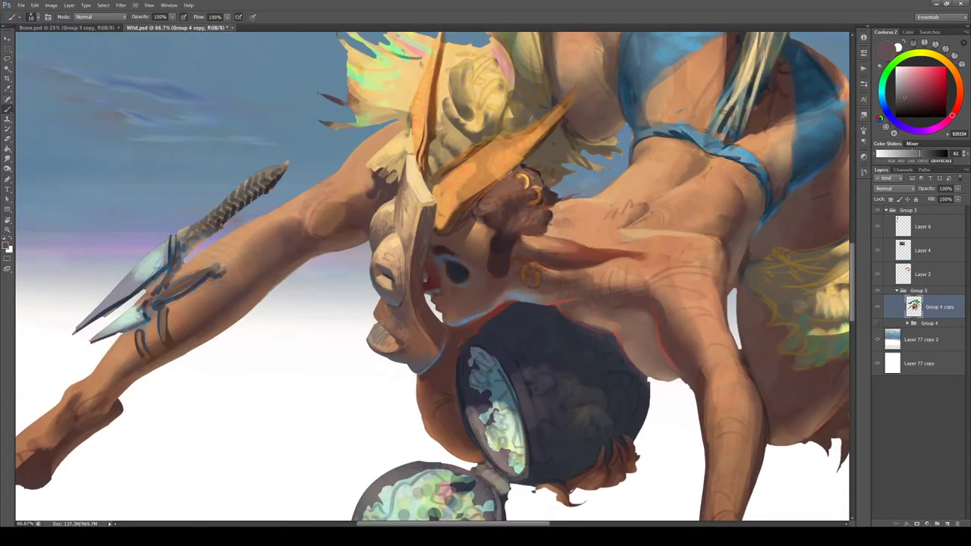
left_click(424, 282, "alt")
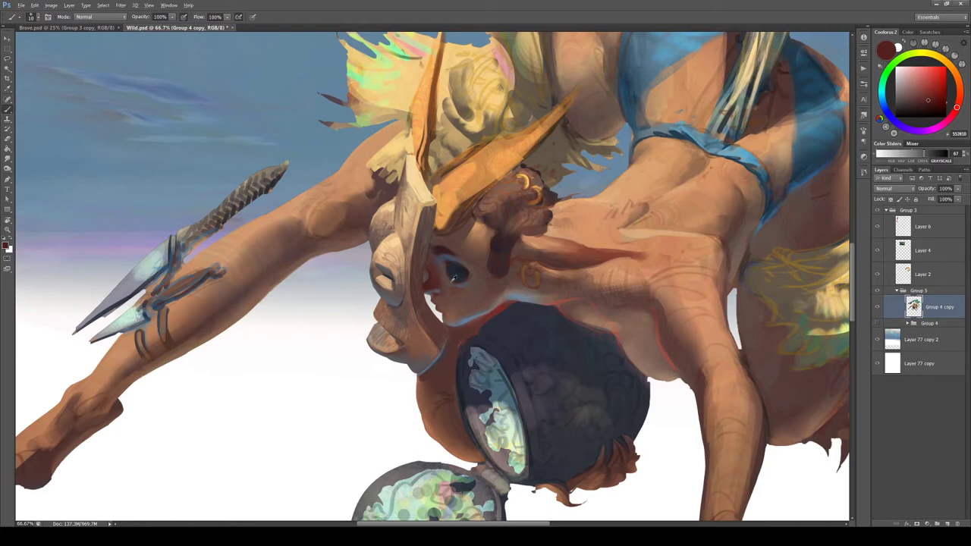
left_click(425, 270, "alt")
left_click(456, 271, "alt")
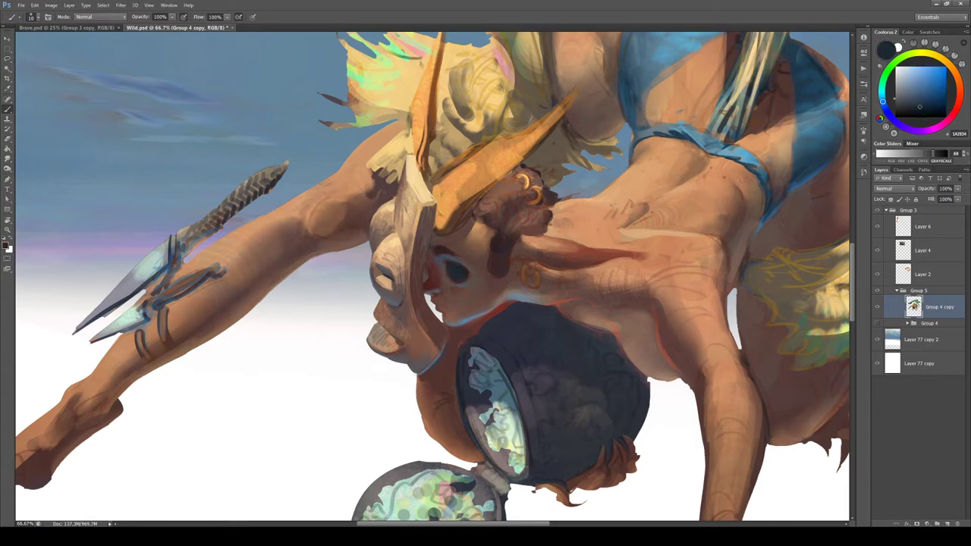
left_click(934, 106)
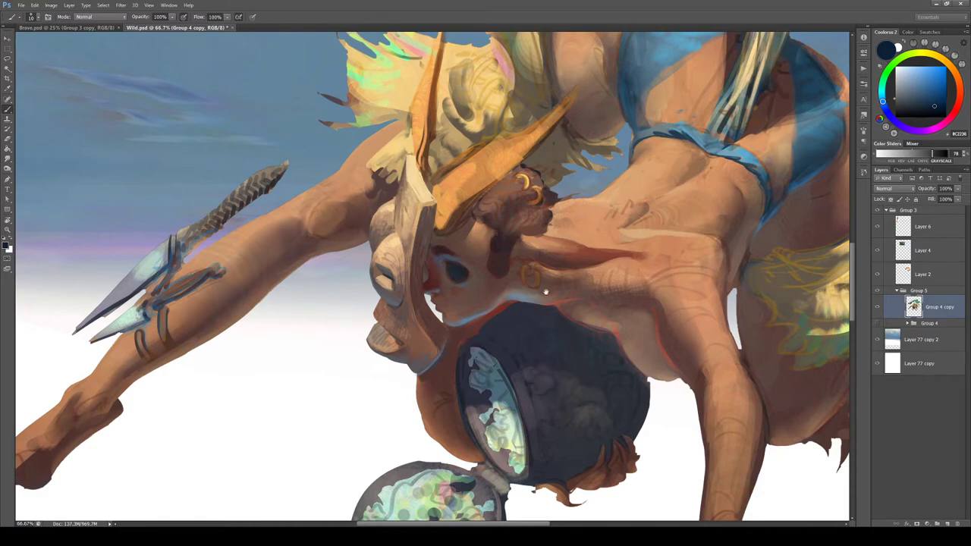
Model the shadow along the side of the neck with sampled dark red-brown tones
key("r")
left_click_drag(547, 292, 492, 375)
left_click(519, 359, "alt")
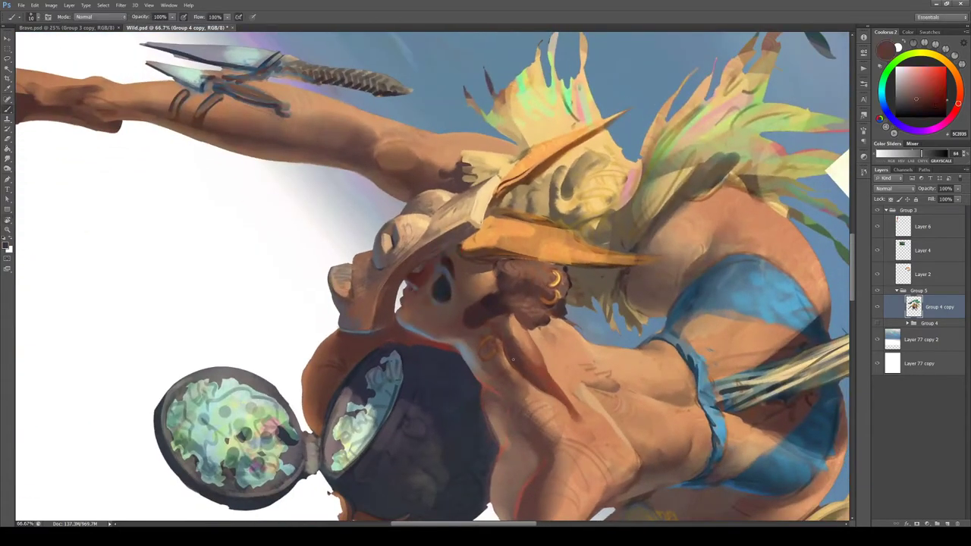
left_click(518, 367, "alt")
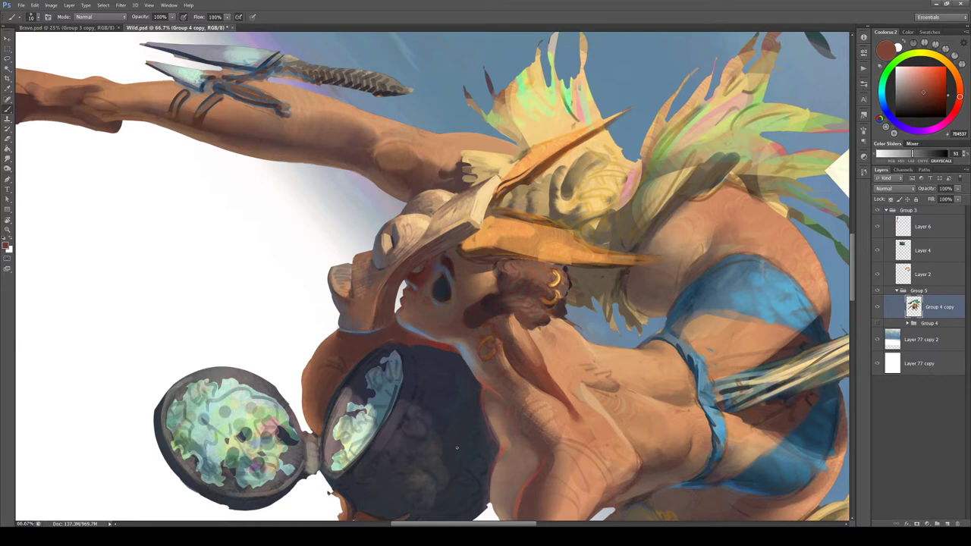
Work a sampled grey-blue into the edge light along the jaw and neck
key("r")
left_click_drag(375, 326, 362, 289)
key("b")
left_click(446, 286, "alt")
left_click_drag(419, 355, 422, 382)
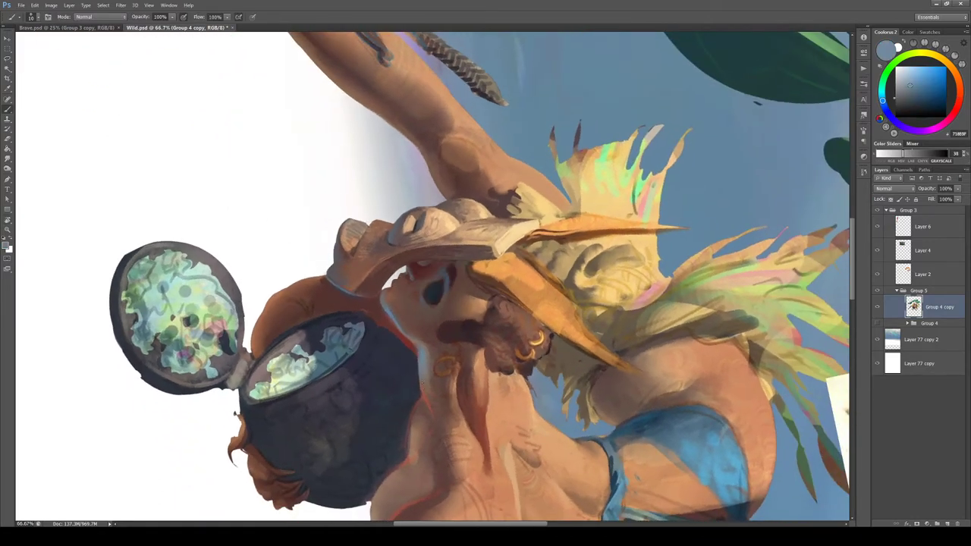
left_click_drag(419, 426, 424, 384)
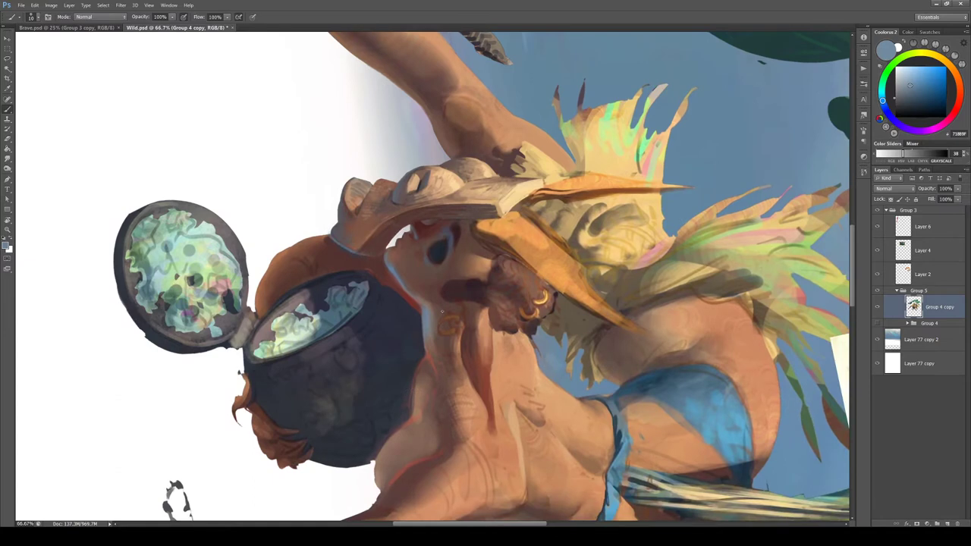
Blend the jaw and upper neck with sampled reddish-brown skin tones, using a larger brush
left_click(447, 301, "alt")
left_click(437, 298, "alt")
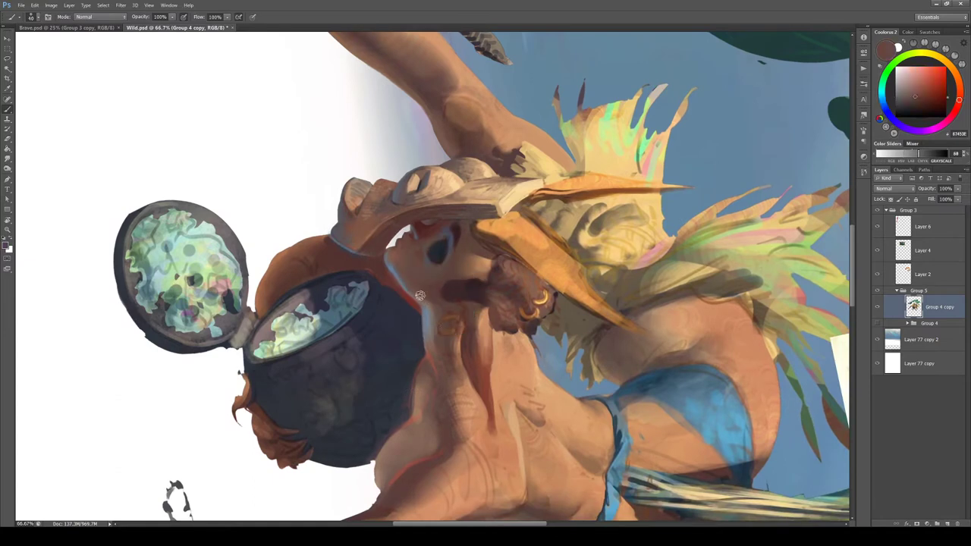
left_click_drag(424, 299, 414, 285)
left_click_drag(431, 329, 428, 313)
key("bracketright")
key("bracketright")
key("Escape")
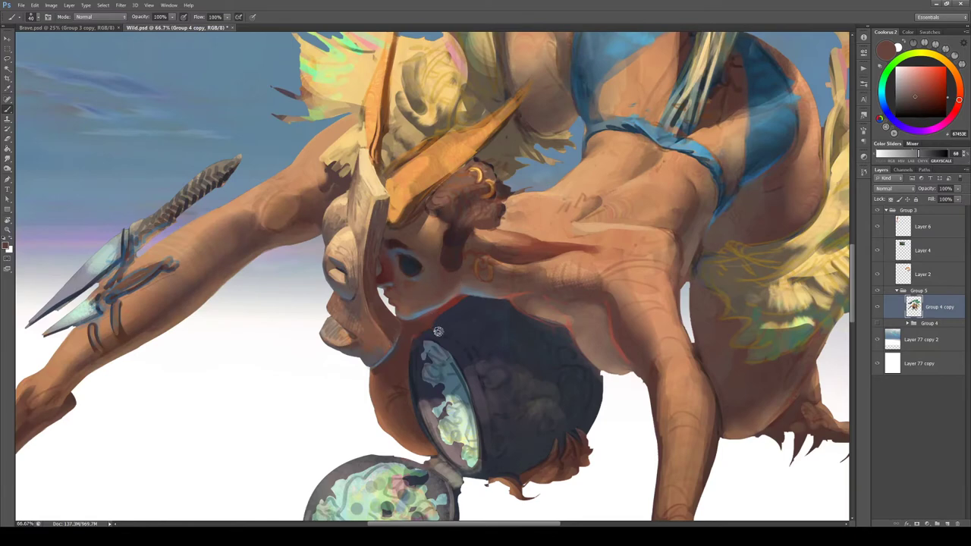
Soften the transition between the jawline and the neck with sampled blue-grey tones
left_click(459, 296, "alt")
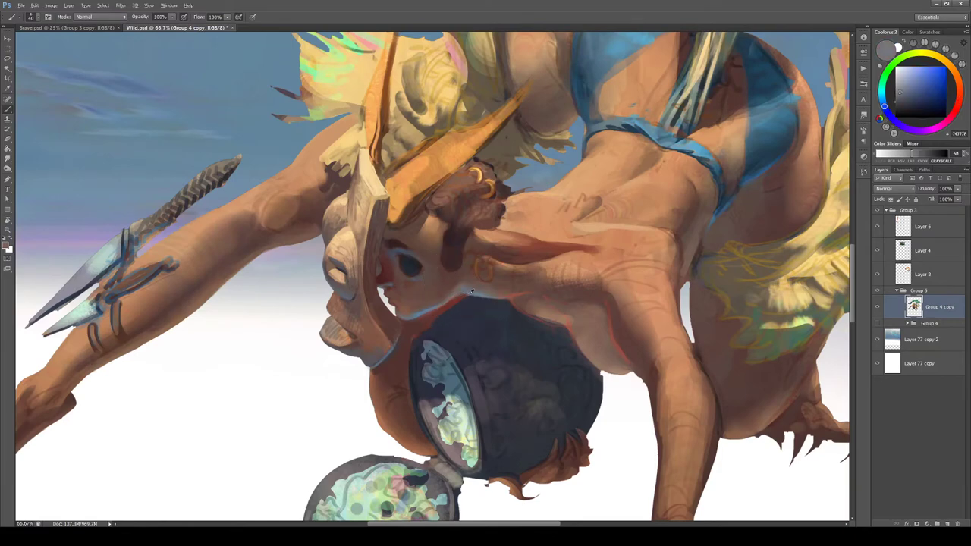
left_click(454, 300, "alt")
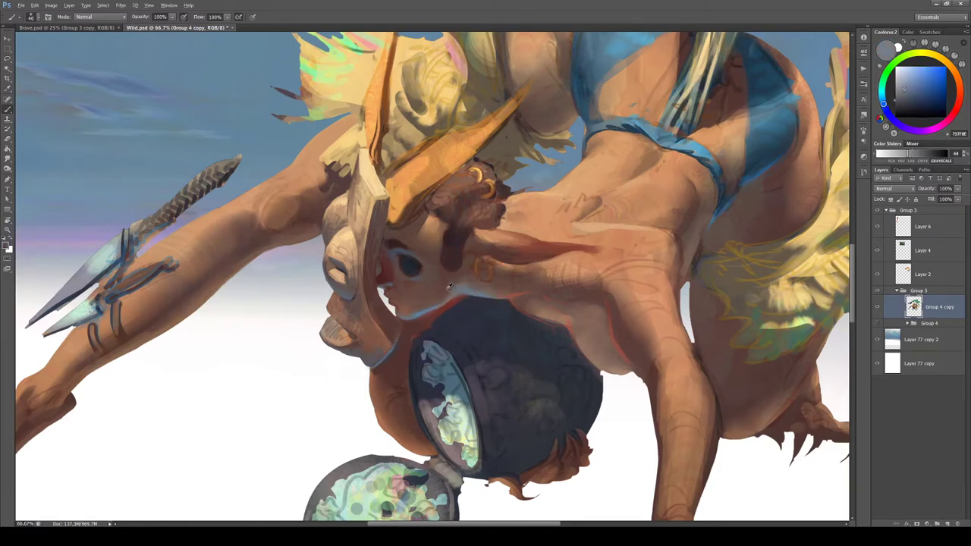
left_click(446, 292, "alt")
left_click_drag(455, 336, 478, 339)
Deepen the reds around the nose with sampled and more saturated dark reds, using a smaller brush
left_click(412, 276, "alt")
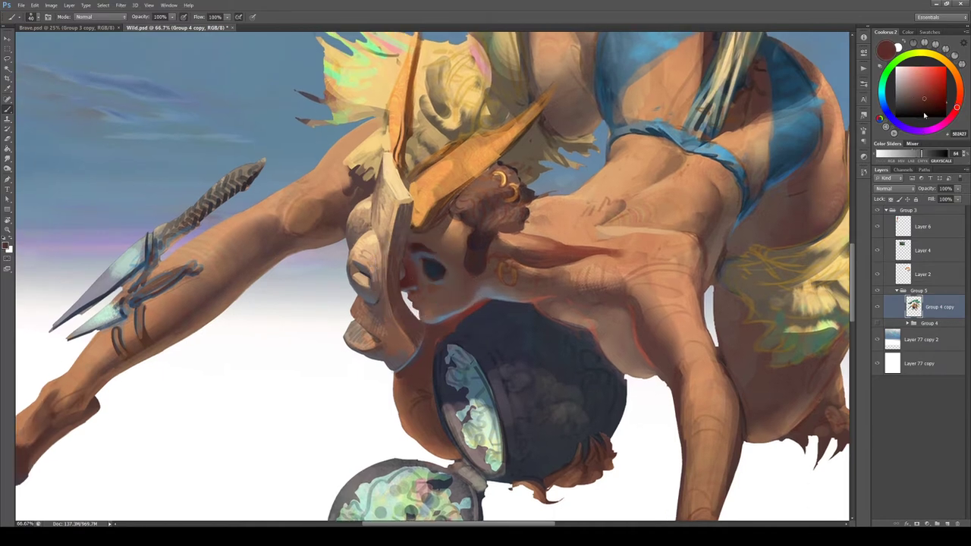
left_click(411, 269, "alt")
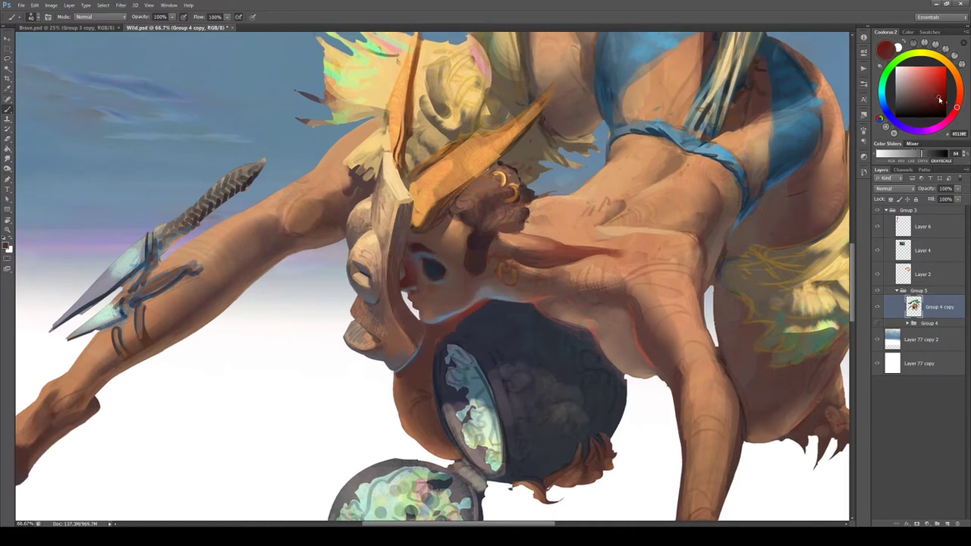
left_click(402, 275, "alt")
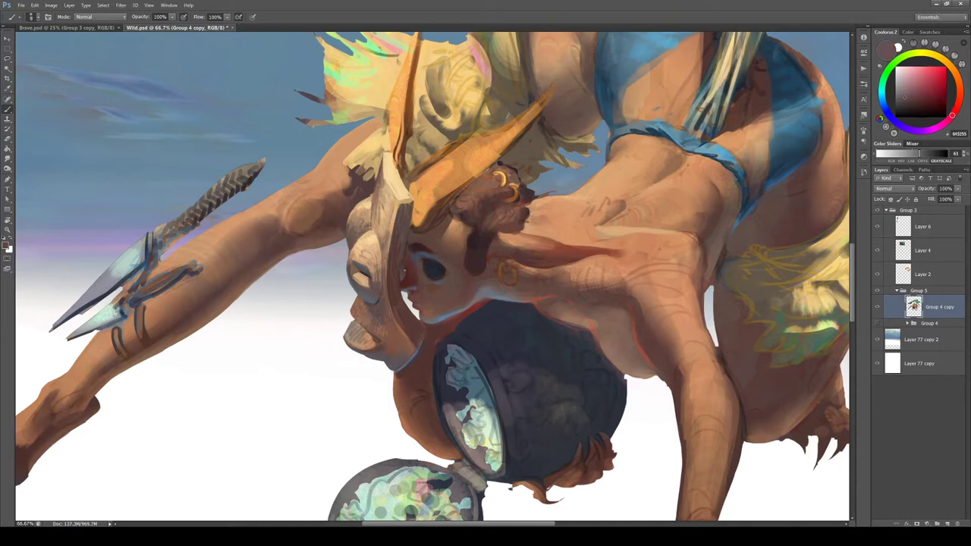
left_click(409, 273, "alt")
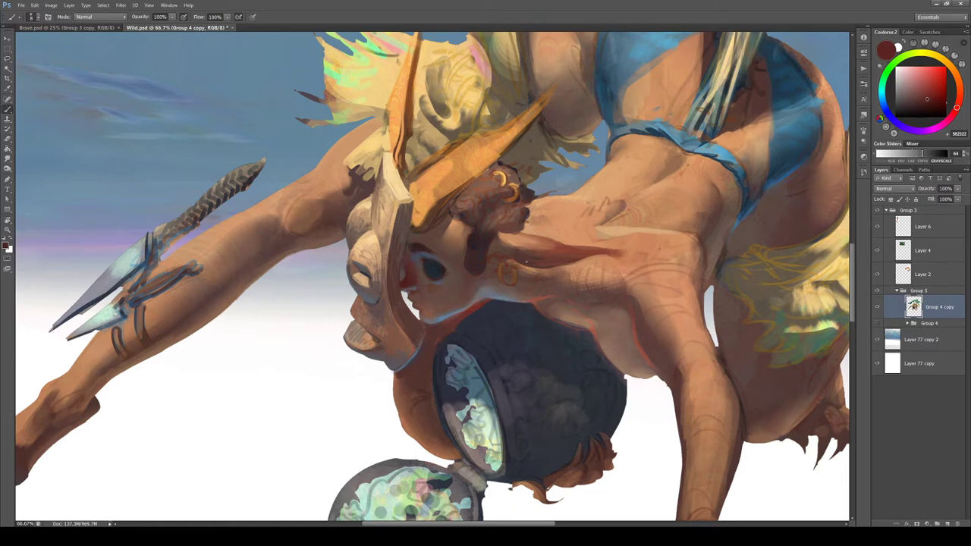
Add a brighter saturated red to the nose and cheek and blend it with sampled skin tones
left_click(411, 280, "alt")
left_click(938, 88)
left_click(437, 297, "alt")
left_click(428, 288, "alt")
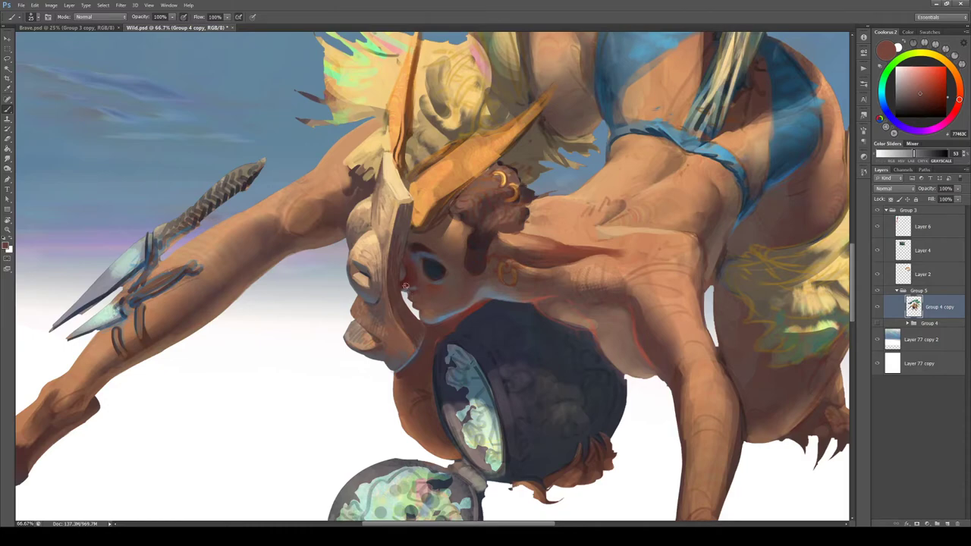
Add darker blue reflected light around the eye and nose with a small brush
key("r")
mouse_move(394, 280)
left_mouse_down()
mouse_move(433, 271)
mouse_move(448, 243)
mouse_move(402, 250)
left_mouse_up()
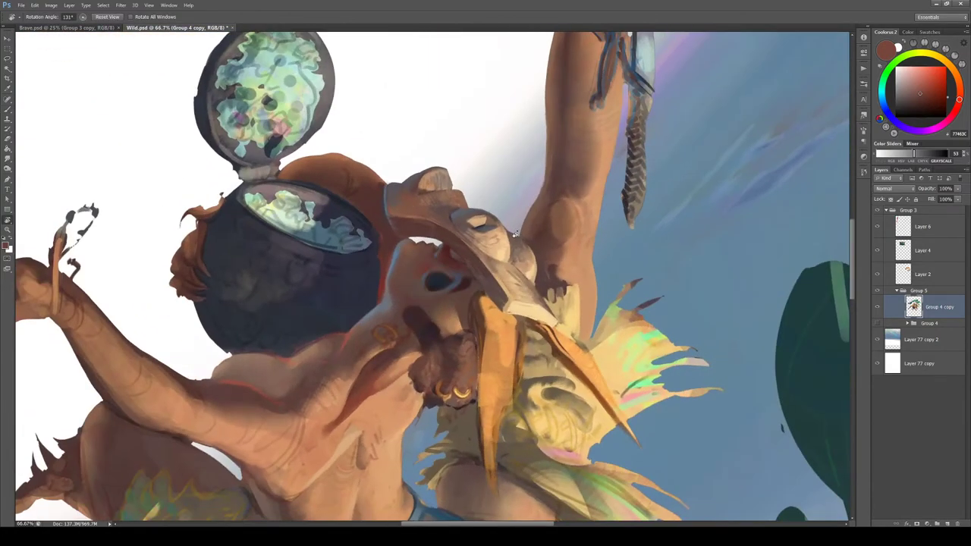
key("b")
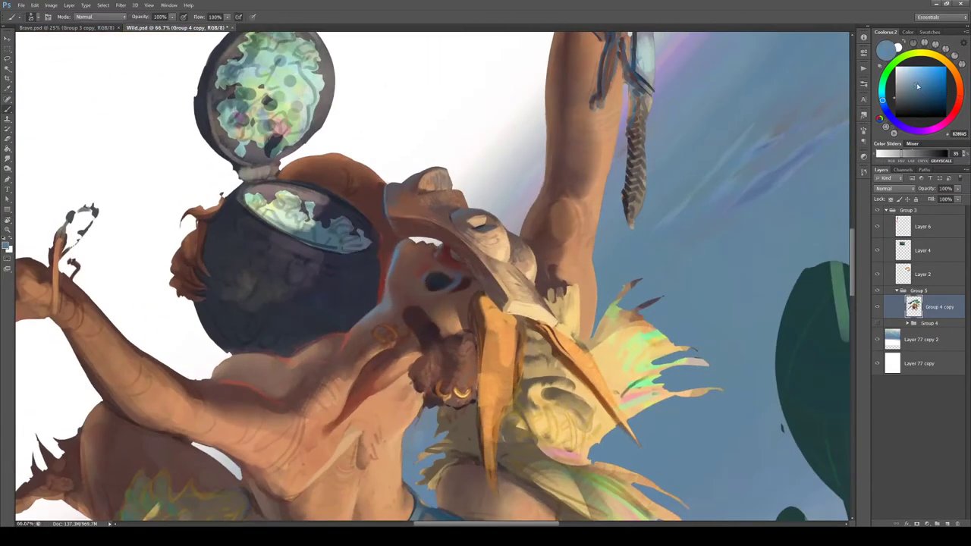
left_click_drag(918, 85, 923, 93)
key("ctrl+plus")
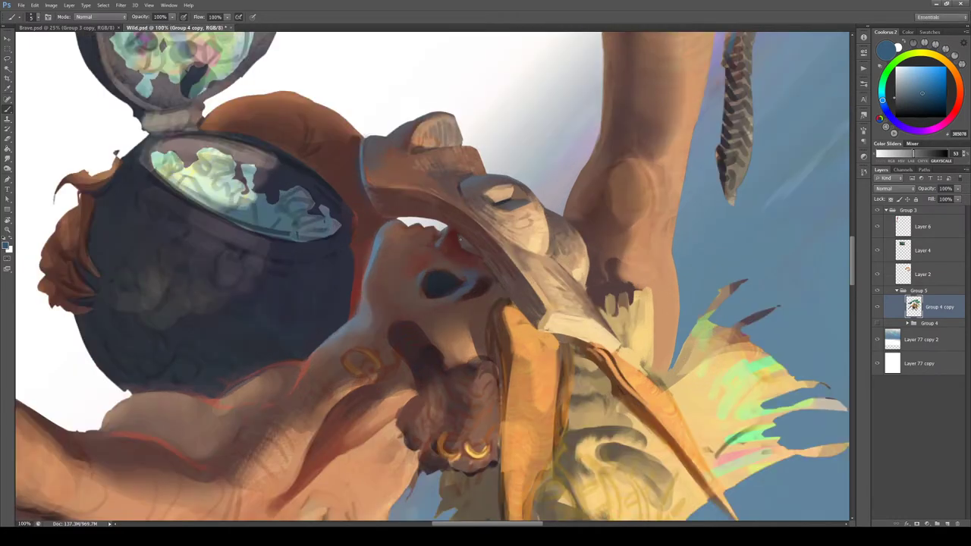
key("Escape")
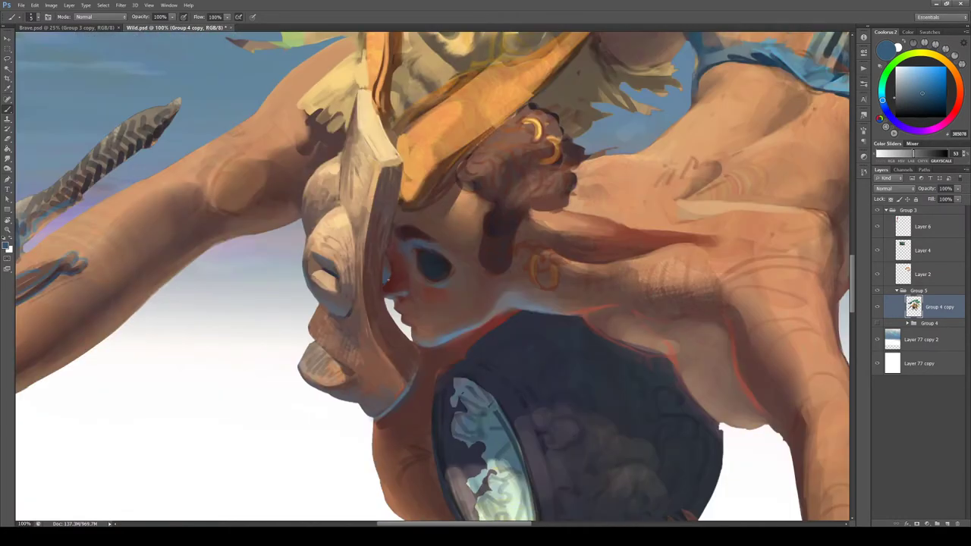
Touch up the nose shadow with sampled dark red and darken the eye with a near-black blue
left_click(387, 281, "alt")
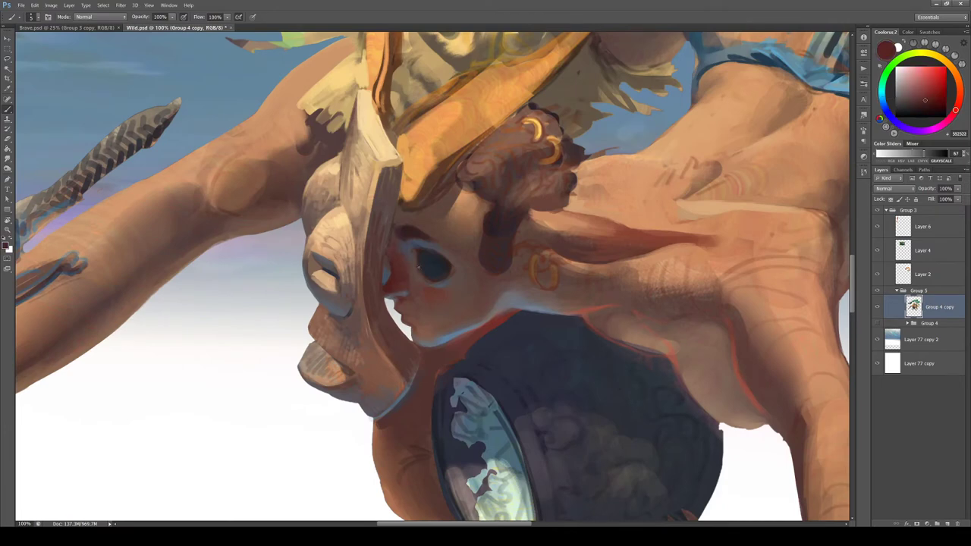
left_click(434, 262, "alt")
key("ctrl+minus")
left_click_drag(940, 104, 928, 113)
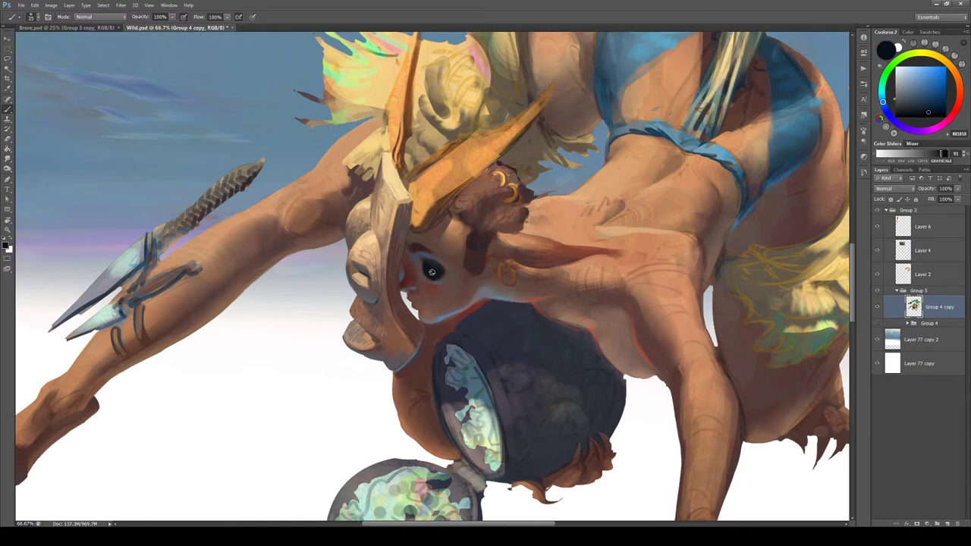
Refine the nose and mouth shading with a more saturated dark red, using a smaller brush
key("bracketleft")
left_click(405, 283, "alt")
left_click_drag(932, 101, 940, 101)
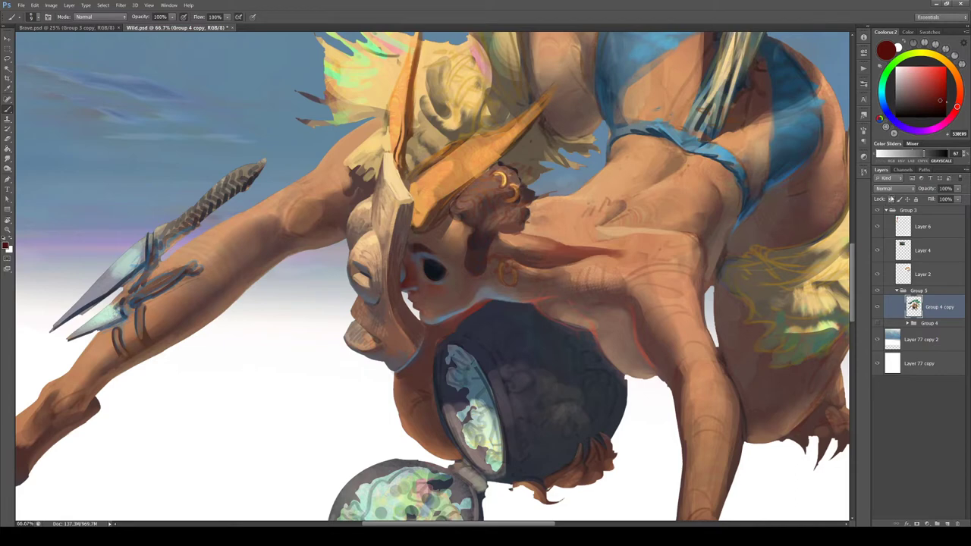
Lock the layer's transparent pixels and paint sampled red and blue edge tones on the nose, mouth and chin
left_click(891, 200)
left_click(417, 304, "alt")
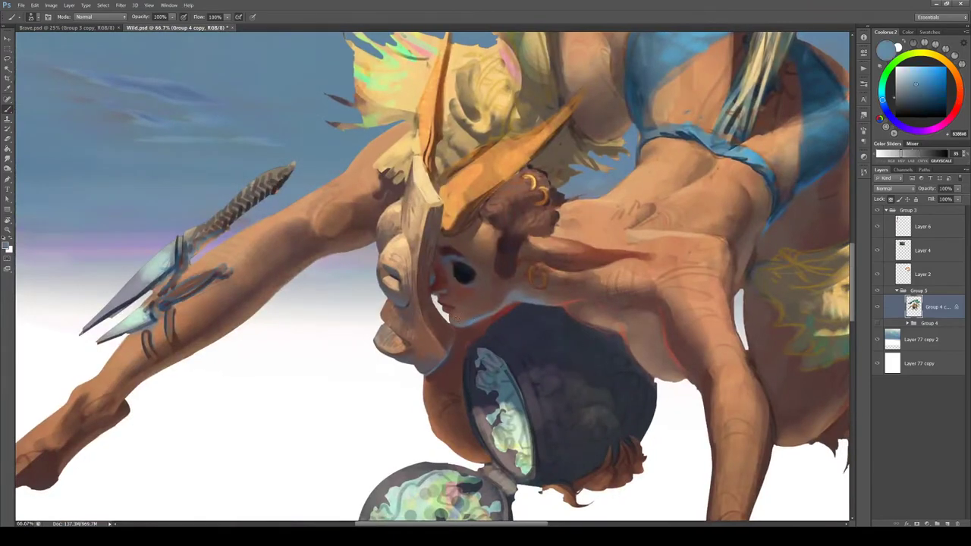
left_click_drag(454, 311, 457, 317)
left_click(478, 320, "alt")
key("ctrl+plus")
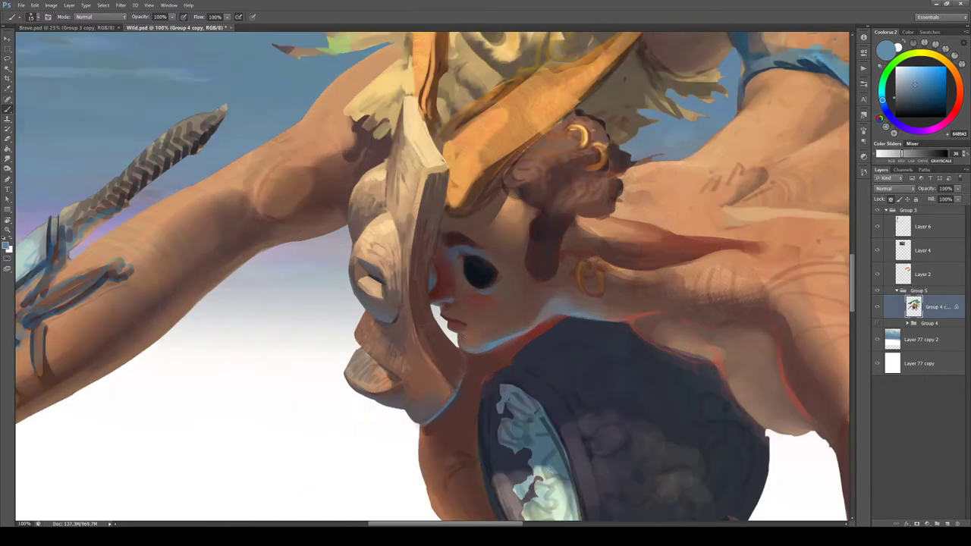
Refine the lips and the chin edge with sampled dark red, grey-blue and muted red tones
left_click(464, 327, "alt")
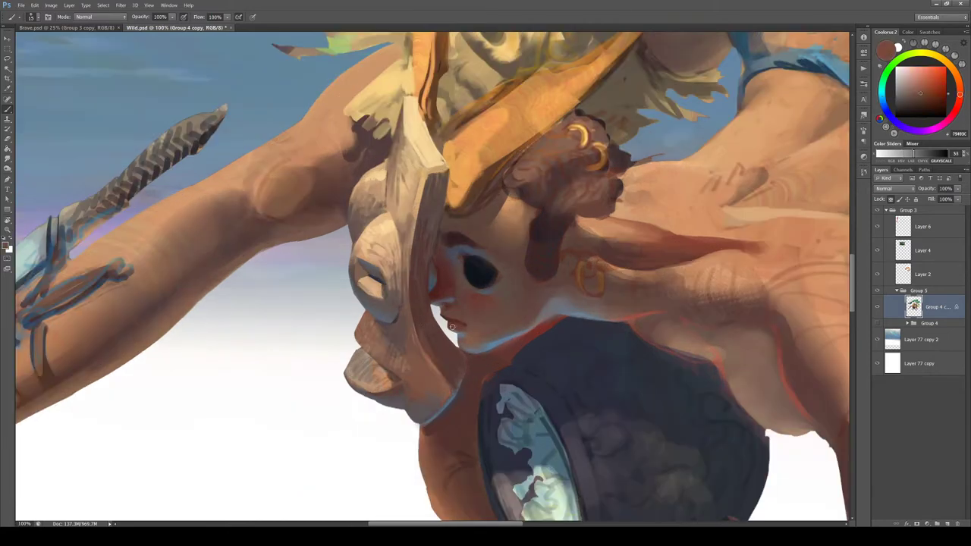
left_click_drag(453, 326, 458, 328)
left_click(467, 334, "alt")
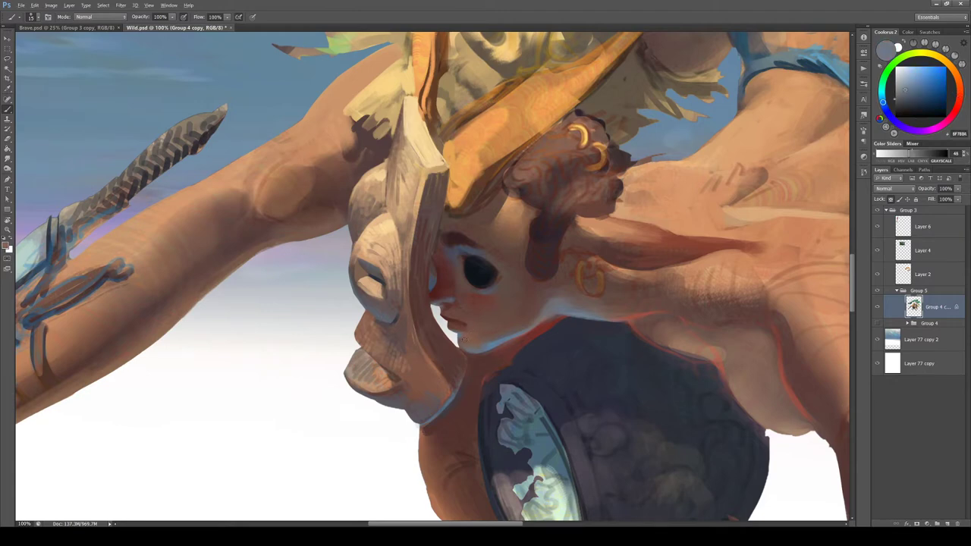
left_click(456, 331, "alt")
left_click(459, 325, "alt")
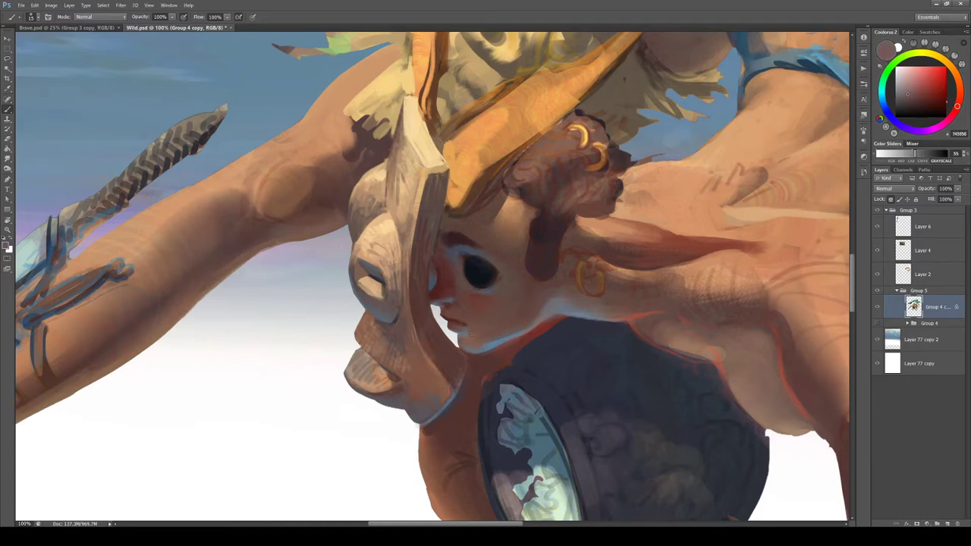
Brush a sampled light peach skin tone around the mouth and nose, enlarging the brush slightly
key("ctrl+minus")
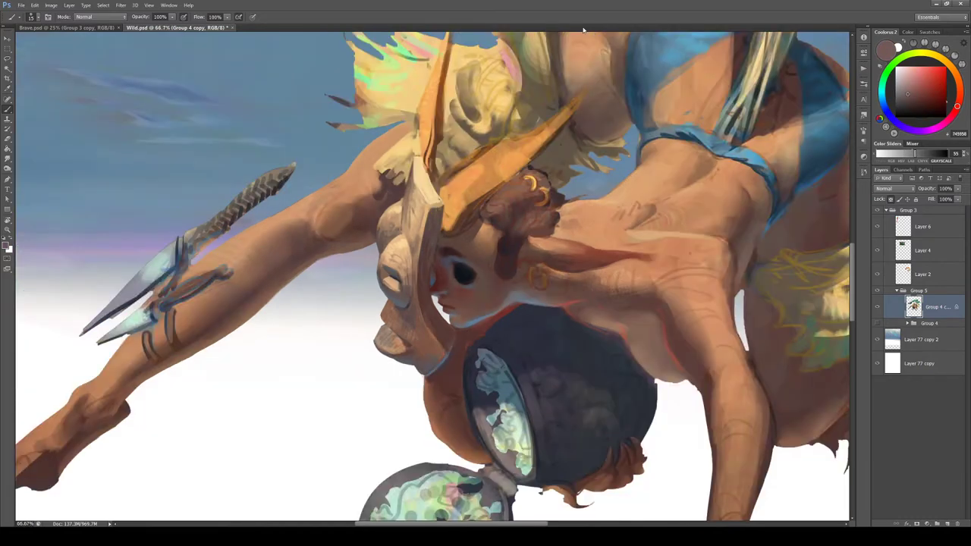
left_click(439, 292, "alt")
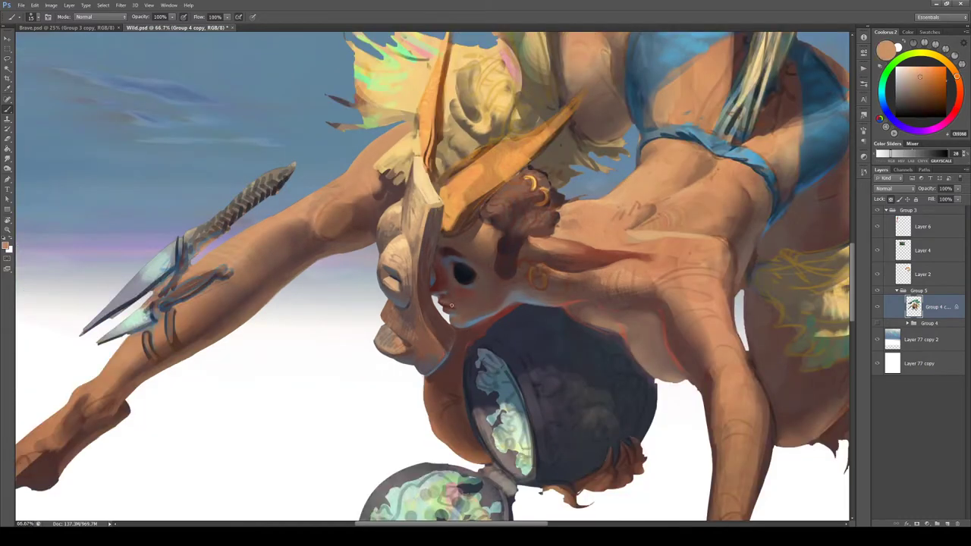
left_click_drag(452, 306, 449, 302)
key("]")
left_click_drag(455, 294, 461, 311)
Try smoothing over the sketched contour lines on the shoulder and upper arm with a large light-peach brush
left_click(623, 289, "alt")
left_click_drag(782, 373, 597, 327)
key("ctrl+plus")
key("ctrl+plus")
key("ctrl+plus")
left_click_drag(476, 279, 486, 387)
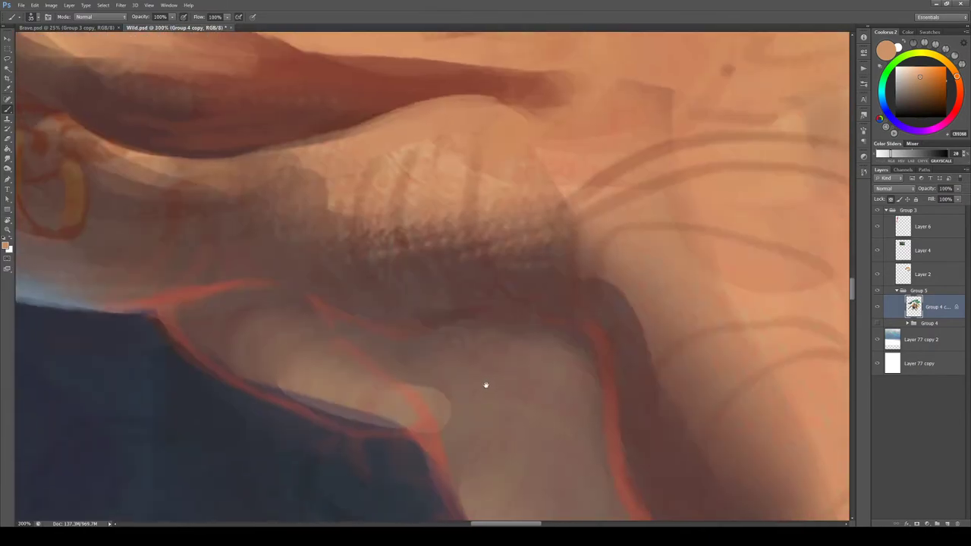
scroll(481, 390, "down", 2)
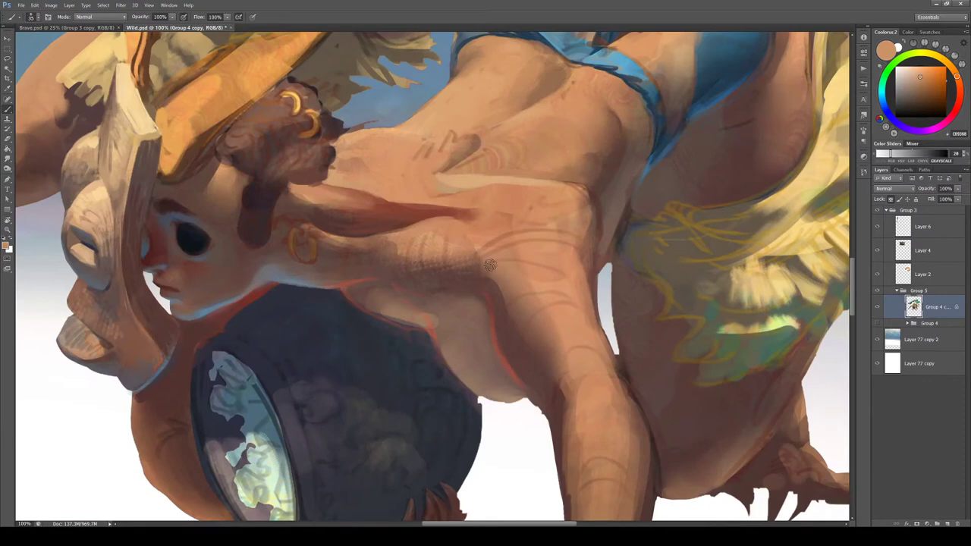
key("bracketright")
key("bracketright")
key("bracketright")
key("bracketright")
key("bracketright")
key("bracketright")
key("bracketright")
key("bracketright")
key("bracketright")
key("bracketright")
key("bracketright")
mouse_move(531, 260)
left_mouse_down()
mouse_move(521, 265)
mouse_move(516, 307)
left_mouse_up()
mouse_move(542, 414)
left_mouse_down()
mouse_move(539, 138)
mouse_move(490, 205)
mouse_move(520, 412)
left_mouse_up()
key("ctrl+alt+z")
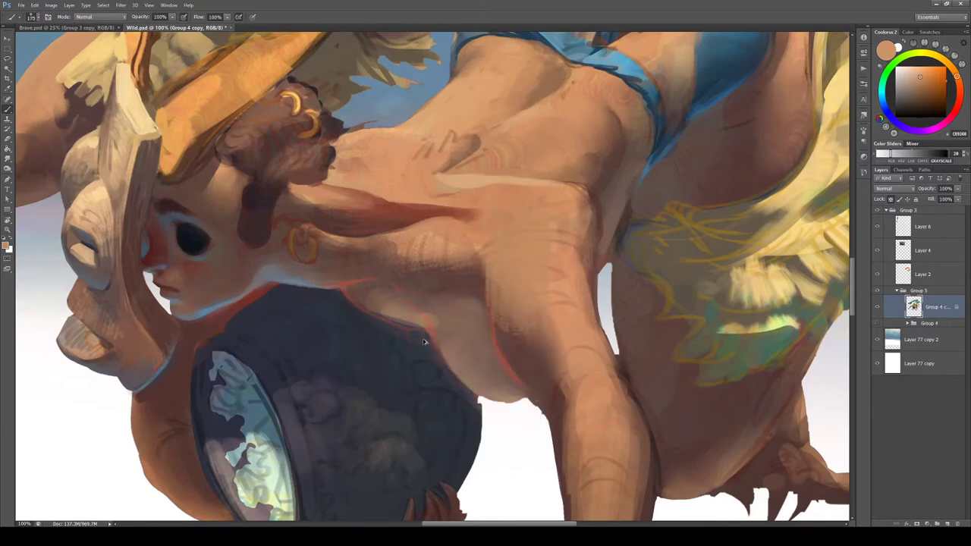
key("ctrl+alt+z")
Touch up the eye and eyebrow using sampled near-black blue and a smaller brush
left_click_drag(323, 298, 496, 325)
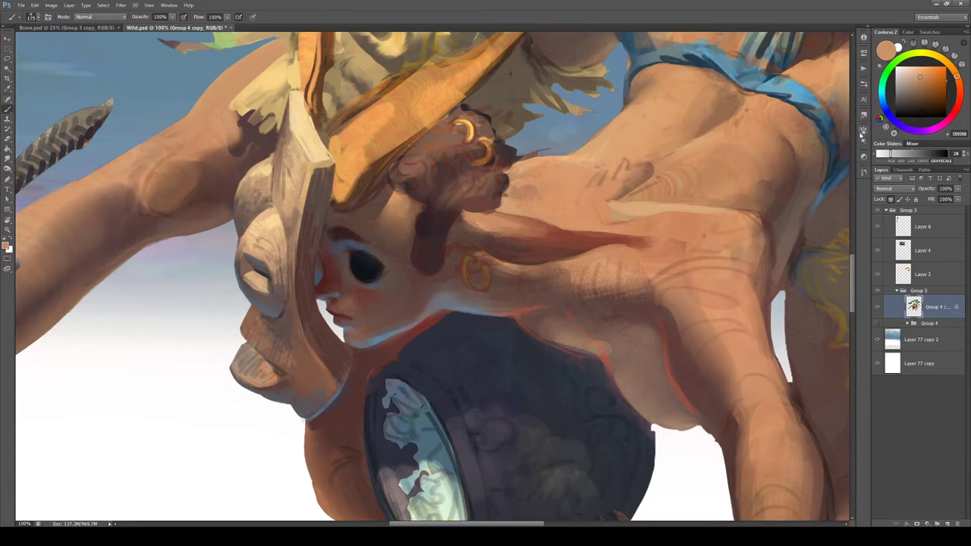
left_click_drag(476, 282, 572, 245)
left_click_drag(528, 268, 562, 268)
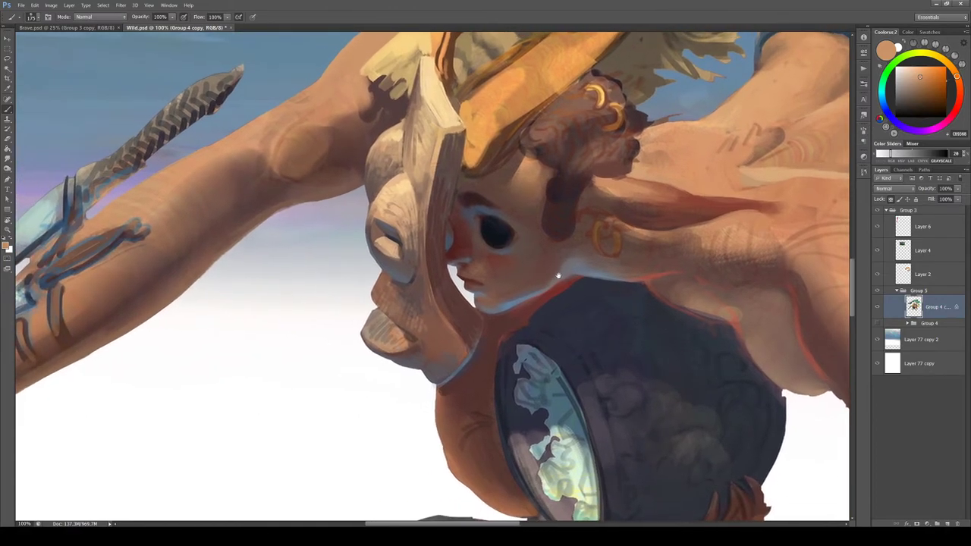
left_click(499, 237, "alt")
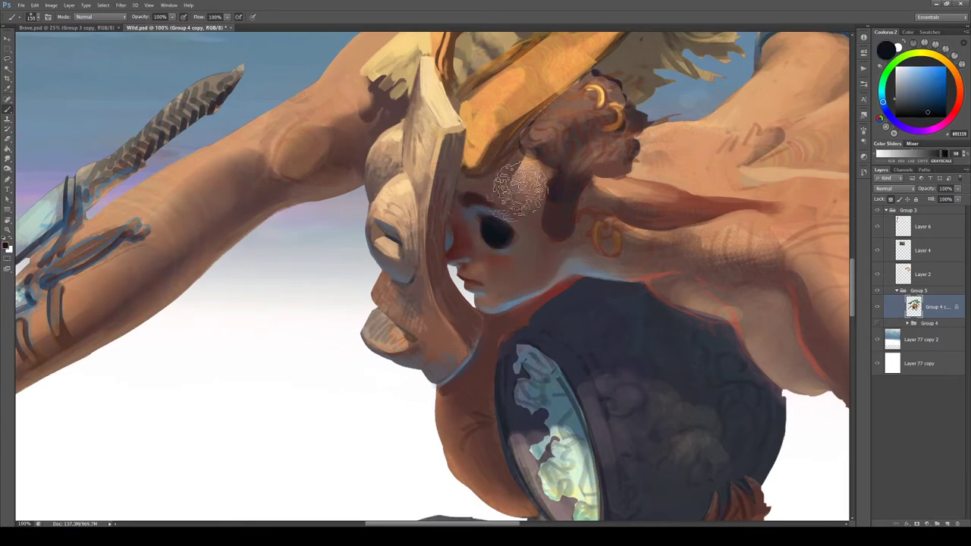
left_click(580, 251, "alt")
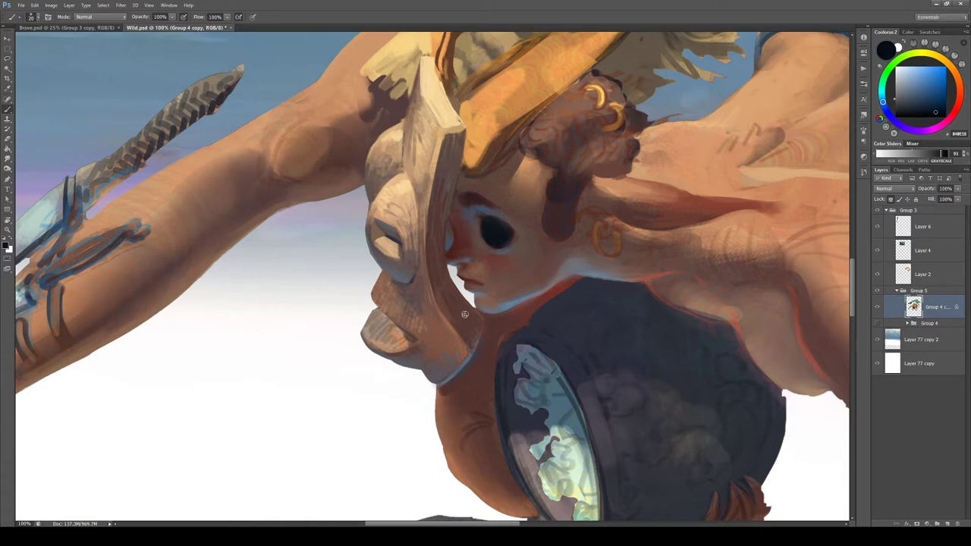
key("ctrl+minus")
key("ctrl+minus")
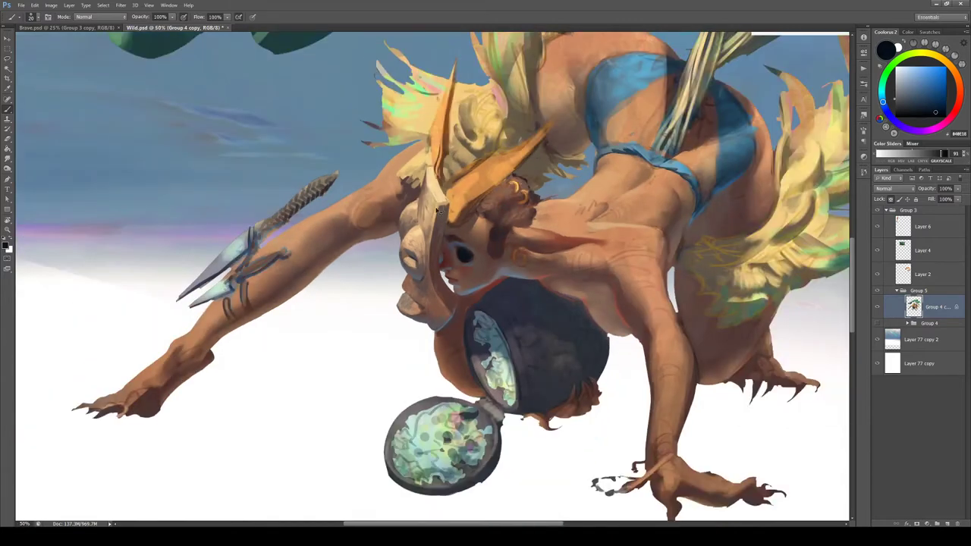
Refine the mouth, chin and eye rim with sampled skin brown, dark red, near-black and muted blue
left_click(451, 263, "alt")
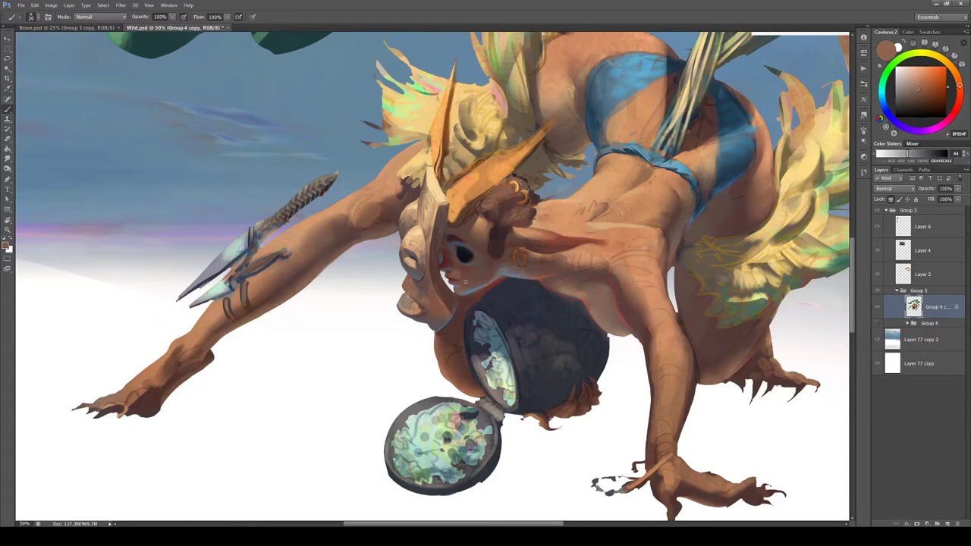
left_click(465, 280, "alt")
left_click(452, 271, "alt")
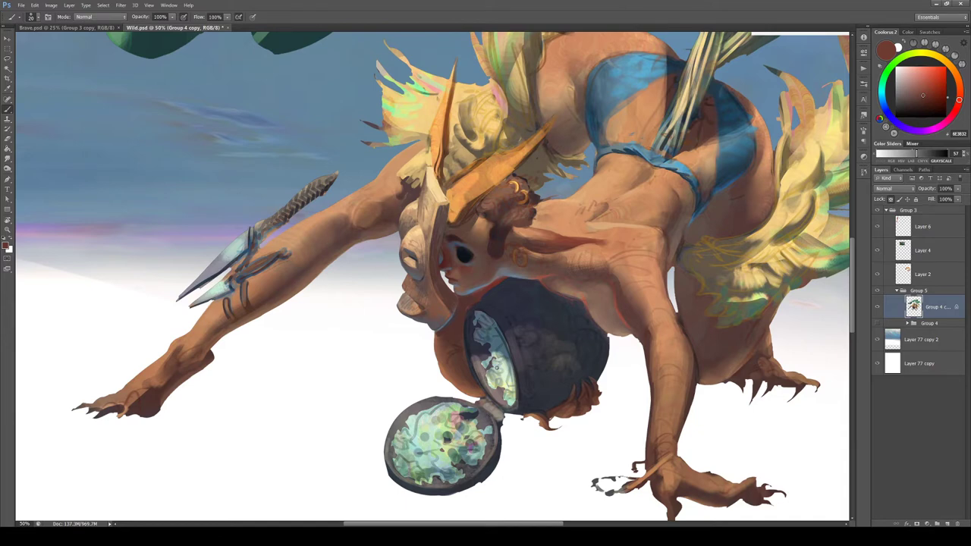
left_click(463, 251, "alt")
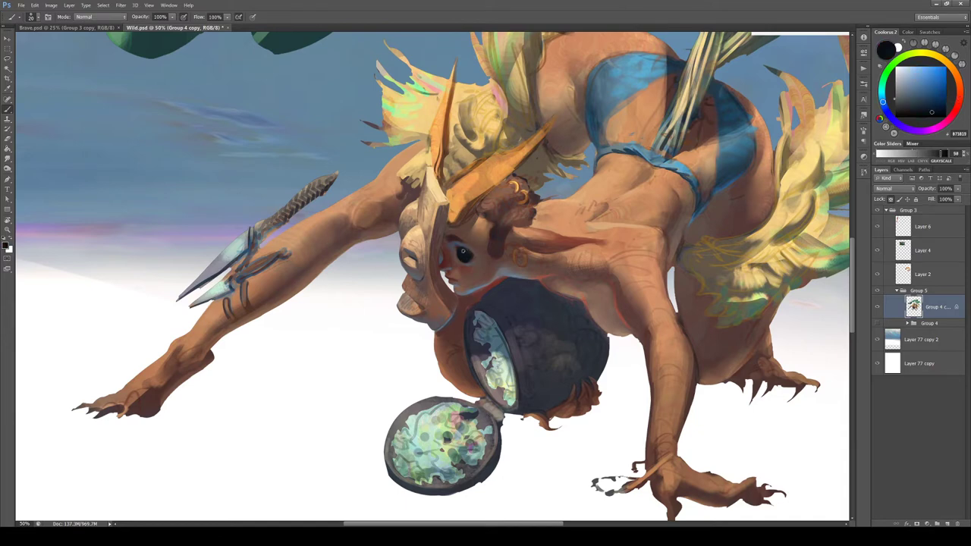
left_click(457, 243, "alt")
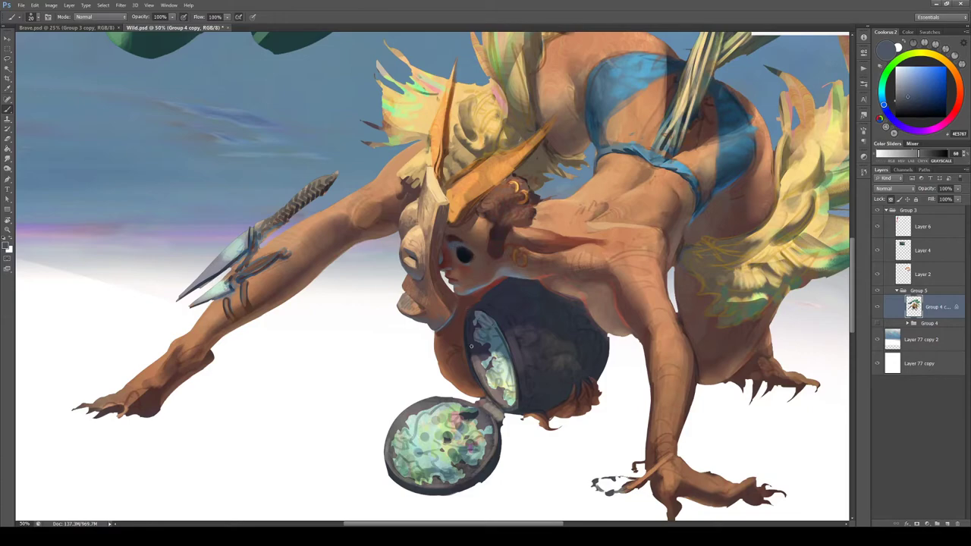
Try painting the black eye white, leaving a small dark pupil
key("r")
mouse_move(471, 346)
left_mouse_down()
mouse_move(347, 273)
mouse_move(438, 342)
left_mouse_up()
key("b")
left_click_drag(917, 99, 896, 67)
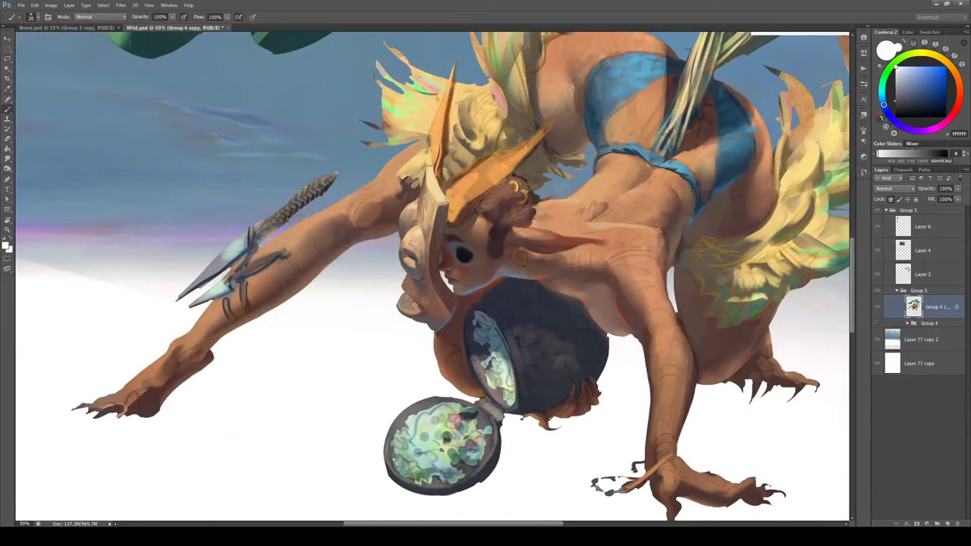
left_click_drag(462, 254, 473, 256)
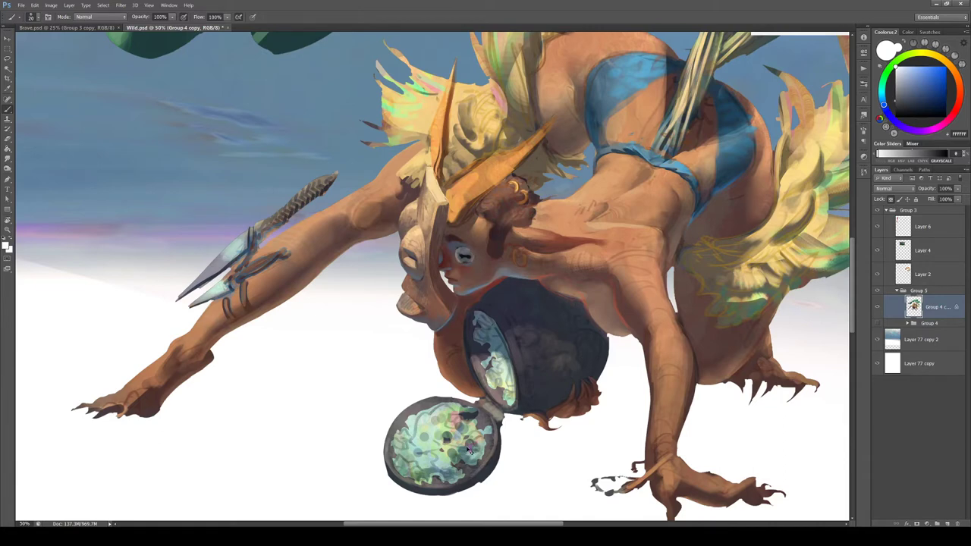
key("ctrl+minus")
key("ctrl+plus")
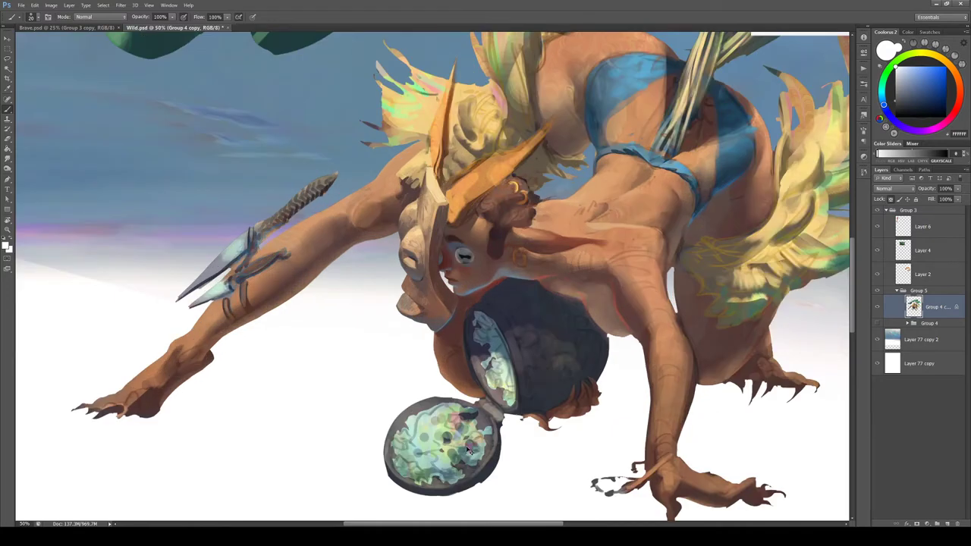
key("ctrl+z")
Rotate the canvas and refine the mouth and chin contours with sampled skin brown and dark red, using a smaller brush
key("r")
left_click_drag(524, 251, 464, 365)
key("b")
left_click(421, 306, "alt")
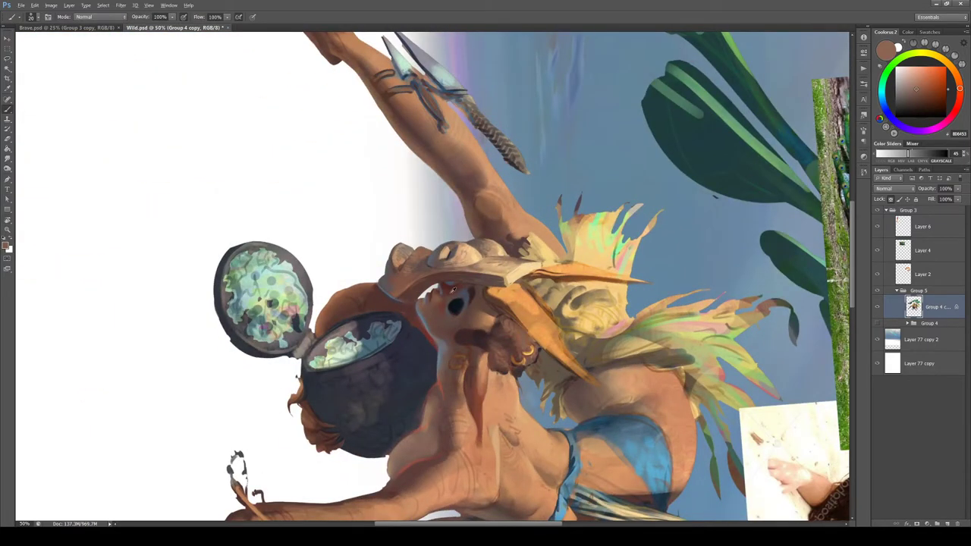
left_click(420, 303, "alt")
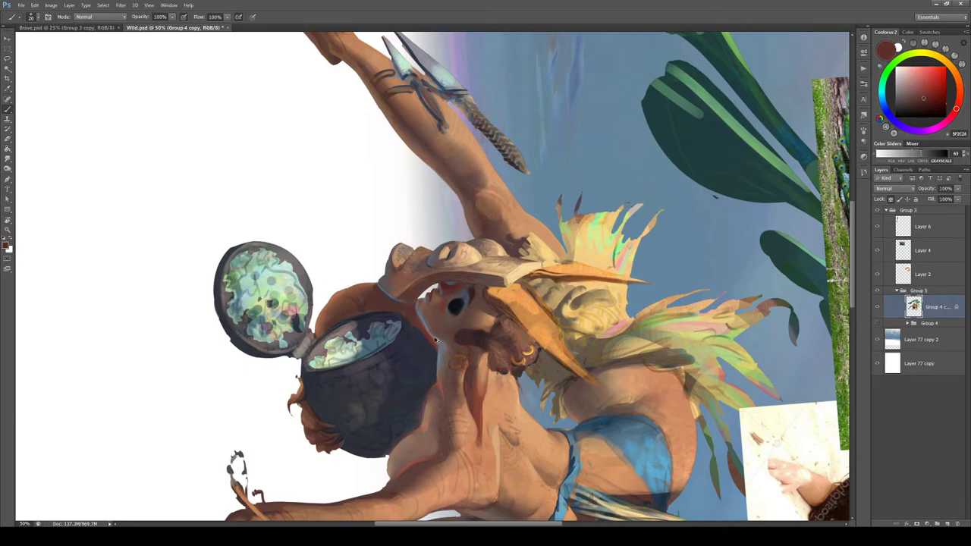
key("ctrl+plus")
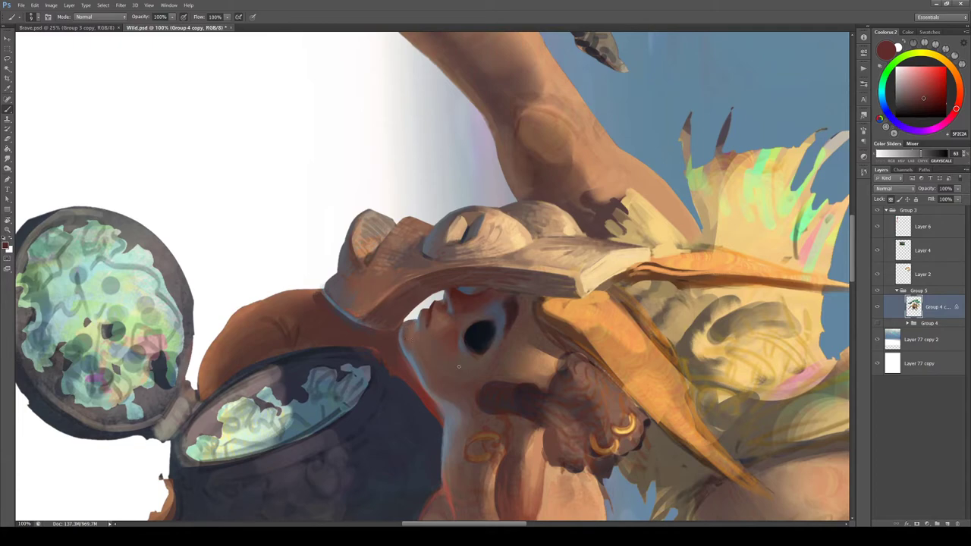
key("r")
mouse_move(504, 338)
left_mouse_down()
mouse_move(538, 264)
mouse_move(497, 200)
left_mouse_up()
Soften the lower face with the Smudge tool and touch up around the lips with a sampled muted red
key("s")
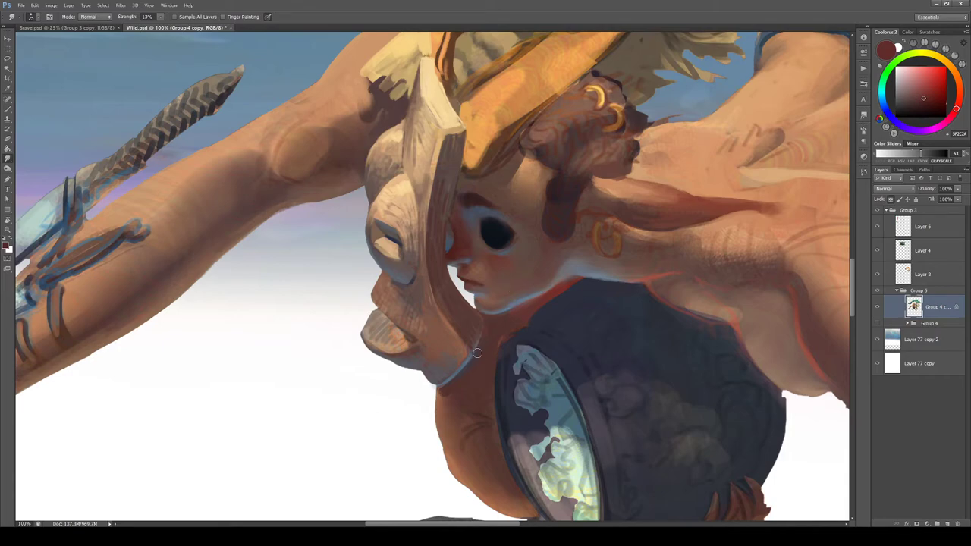
key("b")
left_click(475, 289, "alt")
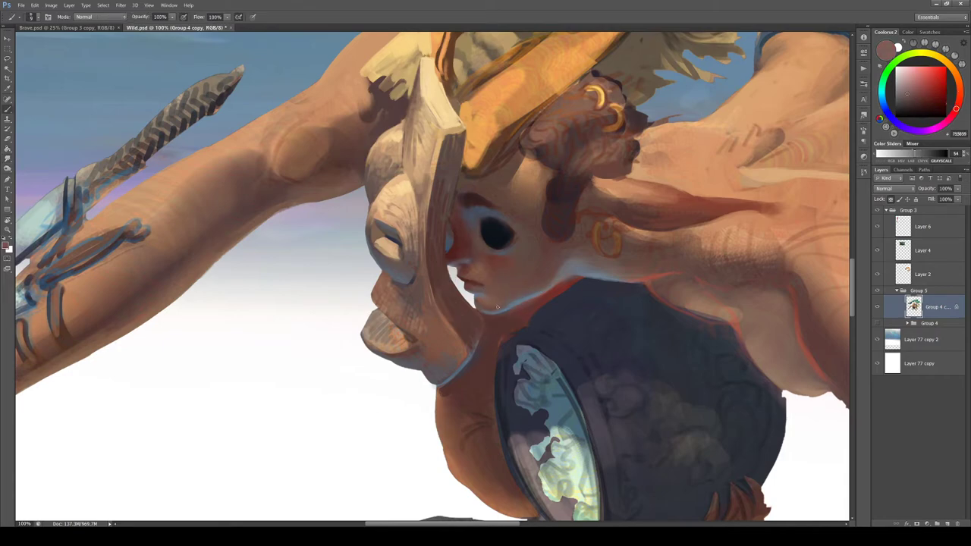
key("r")
mouse_move(497, 306)
left_mouse_down()
mouse_move(486, 341)
mouse_move(449, 370)
mouse_move(388, 385)
mouse_move(445, 288)
mouse_move(538, 252)
left_mouse_up()
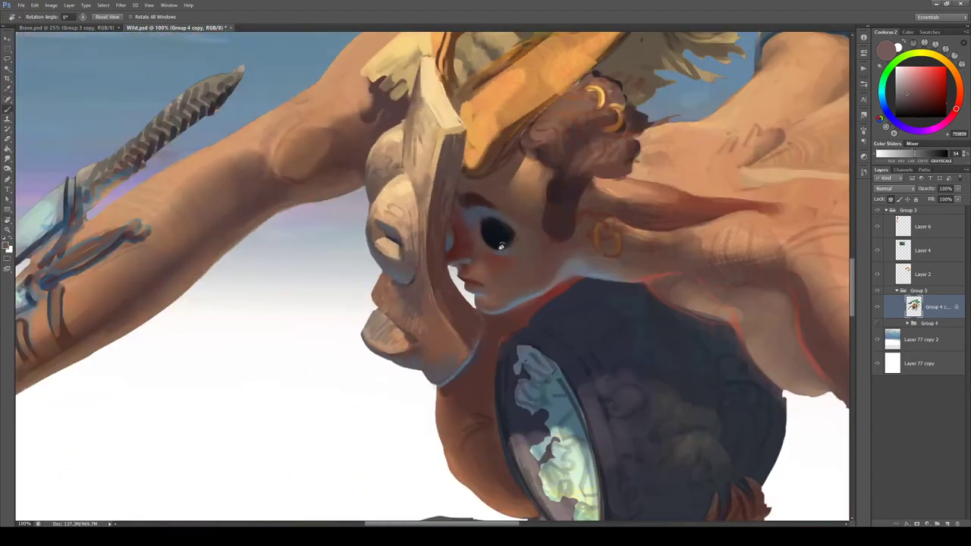
key("b")
Deepen the shading on the side of the nose with sampled dark reds
left_click(455, 250, "alt")
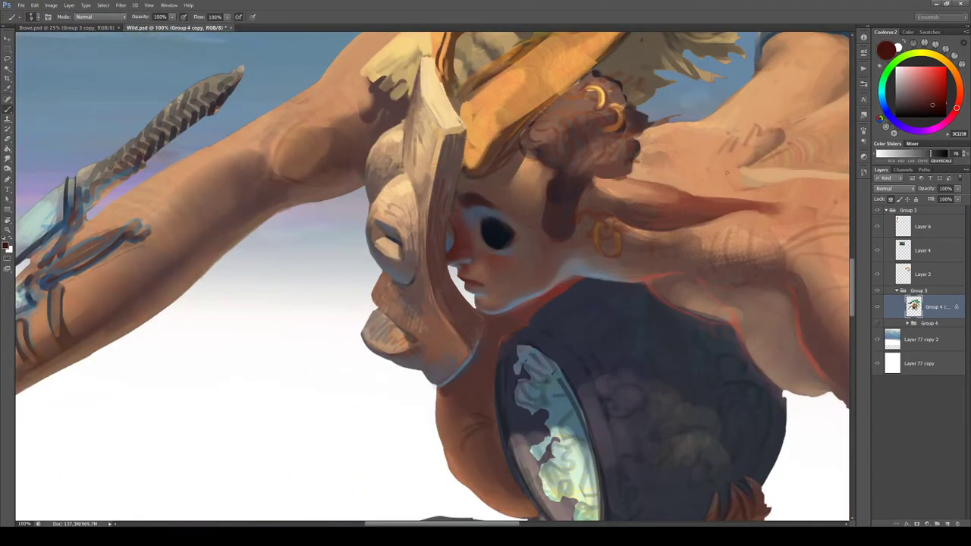
left_click(453, 245, "alt")
left_click(453, 245, "alt")
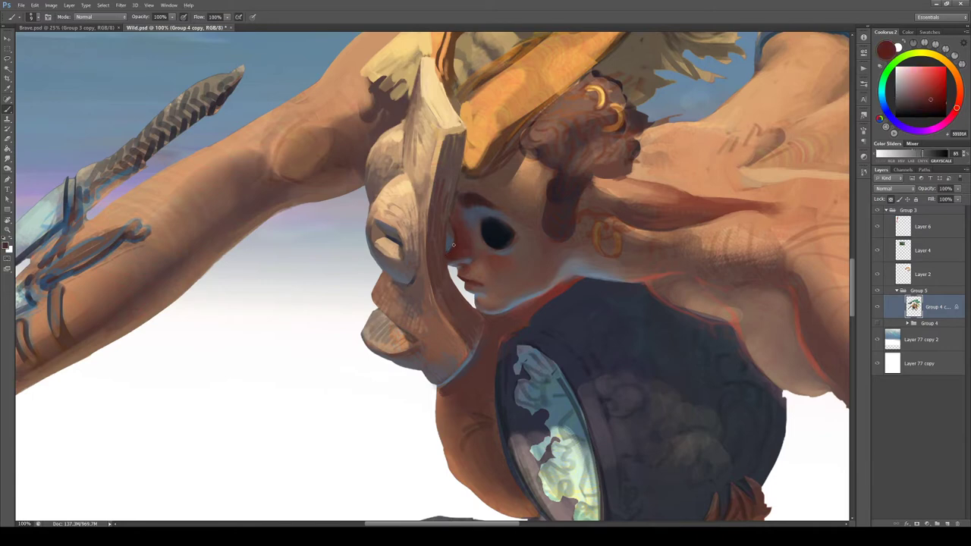
left_click(446, 255, "alt")
left_click(453, 233, "alt")
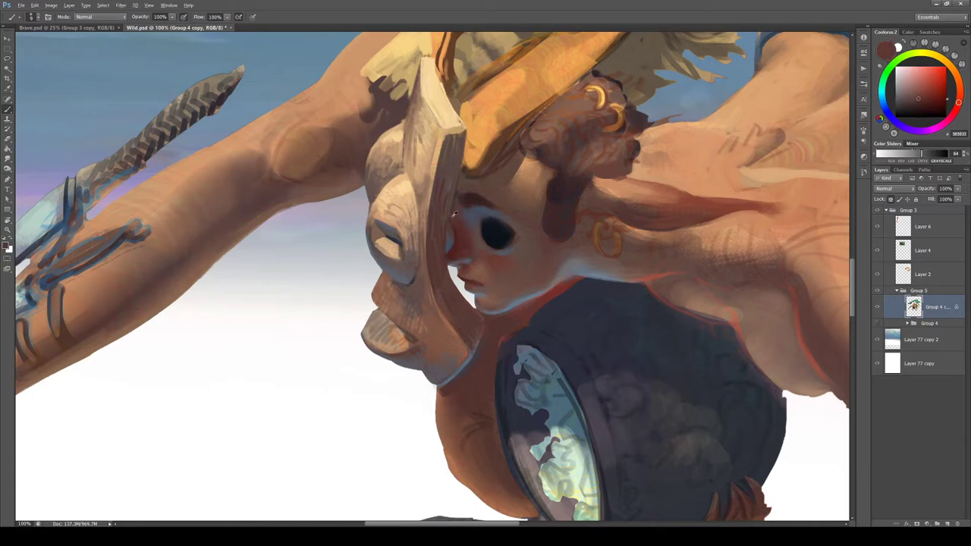
Paint the far eye near-black beside the mask and clean up its edges with sampled surrounding tones
left_click(505, 230, "alt")
mouse_move(448, 226)
left_mouse_down()
mouse_move(451, 238)
mouse_move(451, 221)
left_mouse_up()
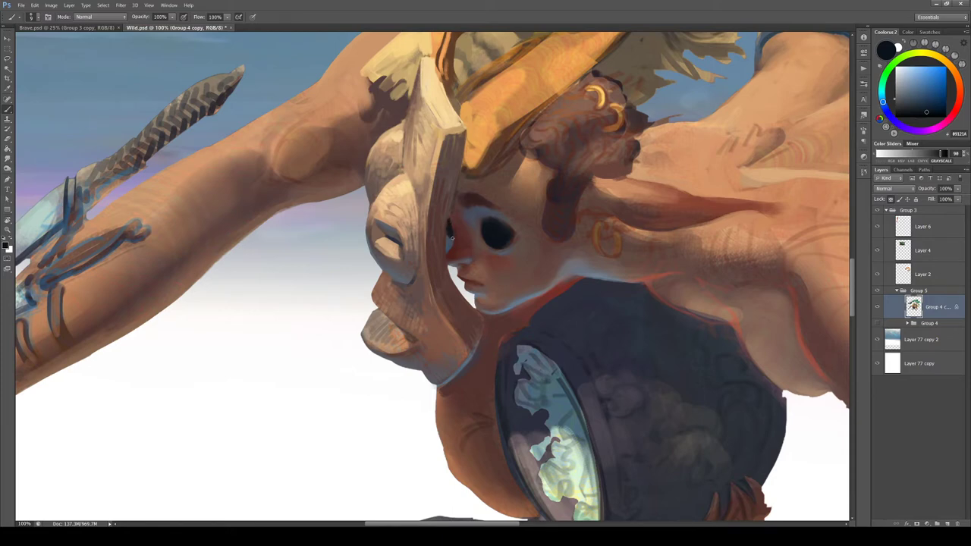
left_click(451, 237, "alt")
left_click(449, 233, "alt")
left_click(451, 221, "alt")
left_click(458, 224, "alt")
left_click(452, 236, "alt")
left_click(455, 255, "alt")
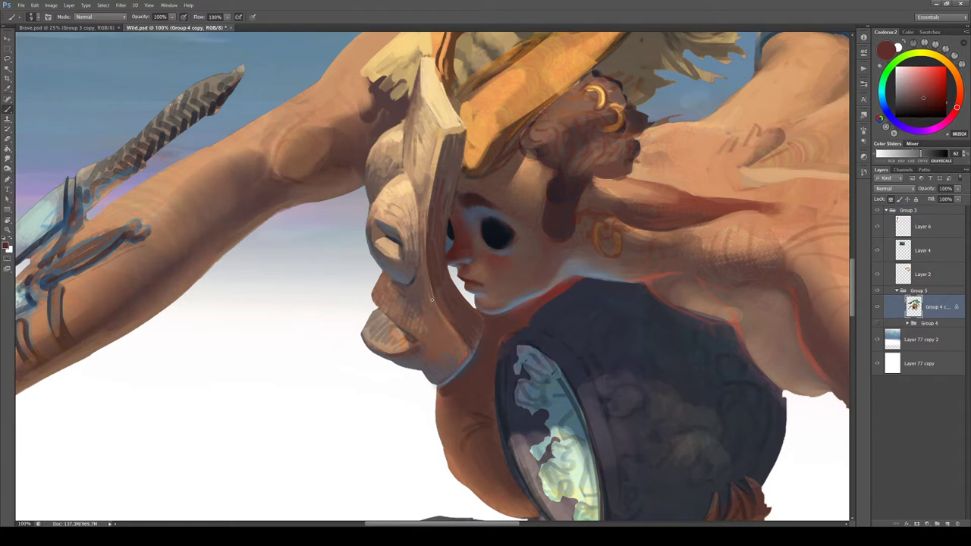
scroll(432, 300, "down", 4)
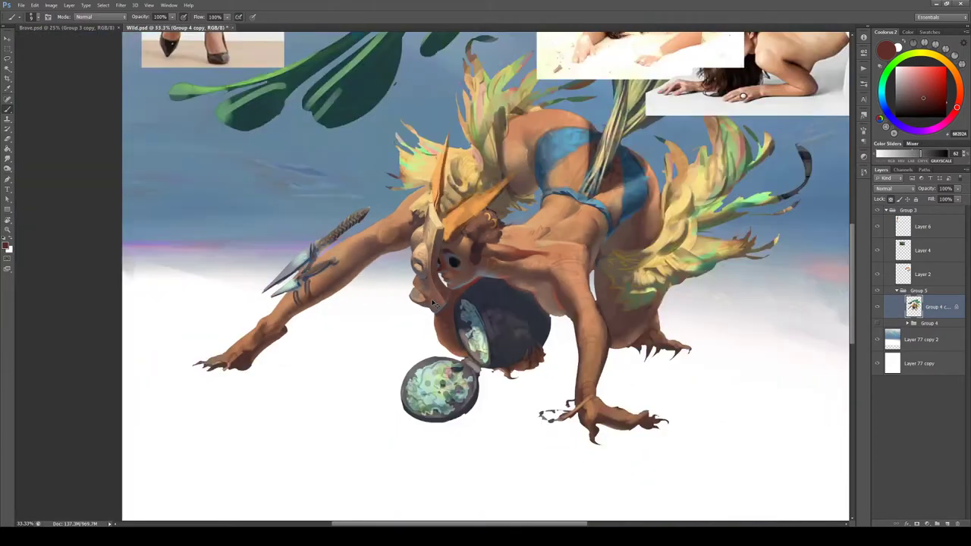
scroll(434, 304, "up", 2)
scroll(434, 303, "up", 1)
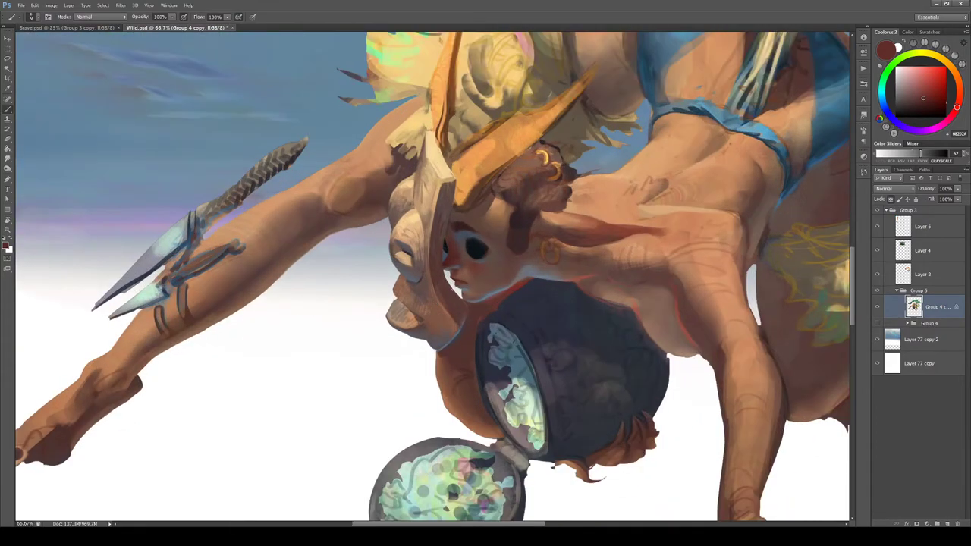
key("r")
mouse_move(472, 305)
left_mouse_down()
mouse_move(423, 390)
mouse_move(351, 412)
mouse_move(312, 371)
mouse_move(284, 311)
mouse_move(339, 397)
mouse_move(404, 395)
mouse_move(437, 410)
mouse_move(478, 401)
mouse_move(421, 437)
left_mouse_up()
key("b")
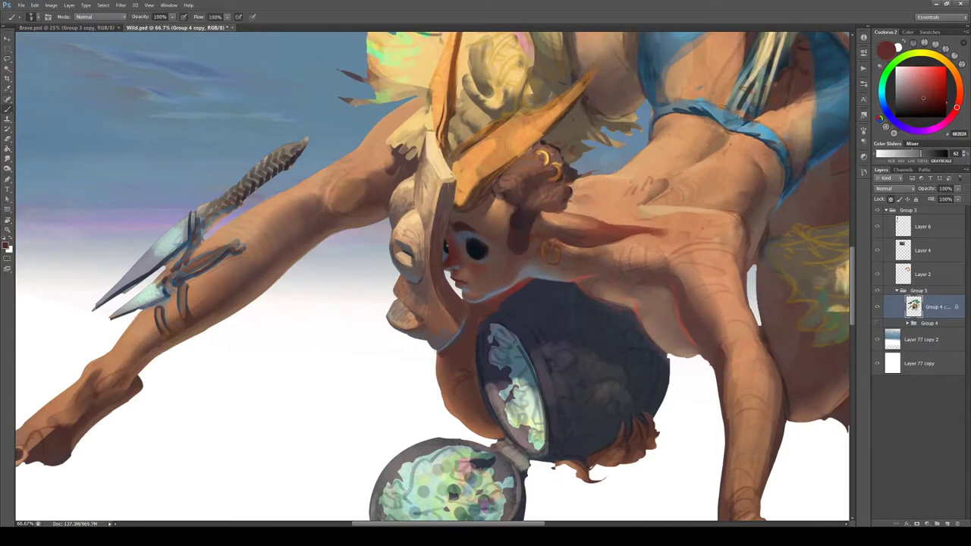
key("ctrl+plus")
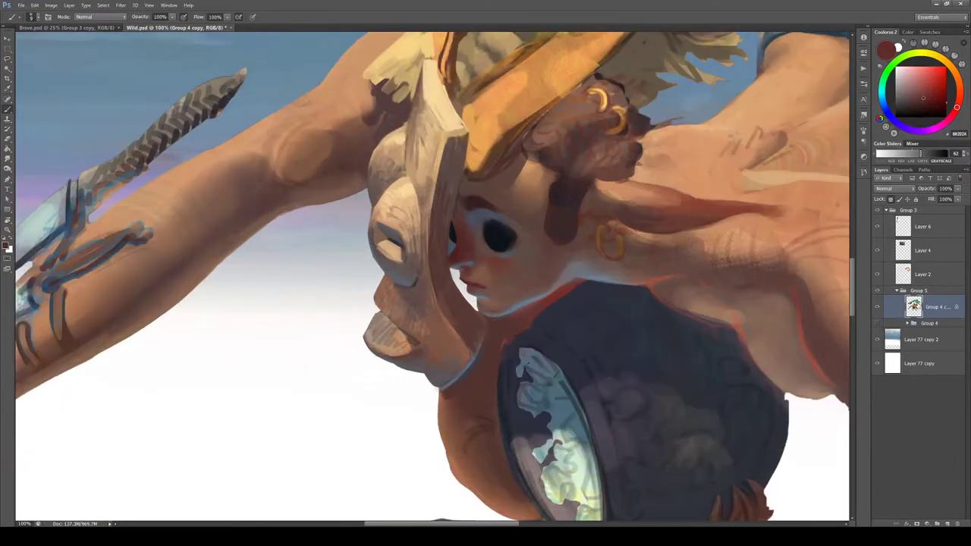
Lasso the small sliver between the creature's nose and the mask's inner edge, and release the selection
key("l")
key("ctrl+plus")
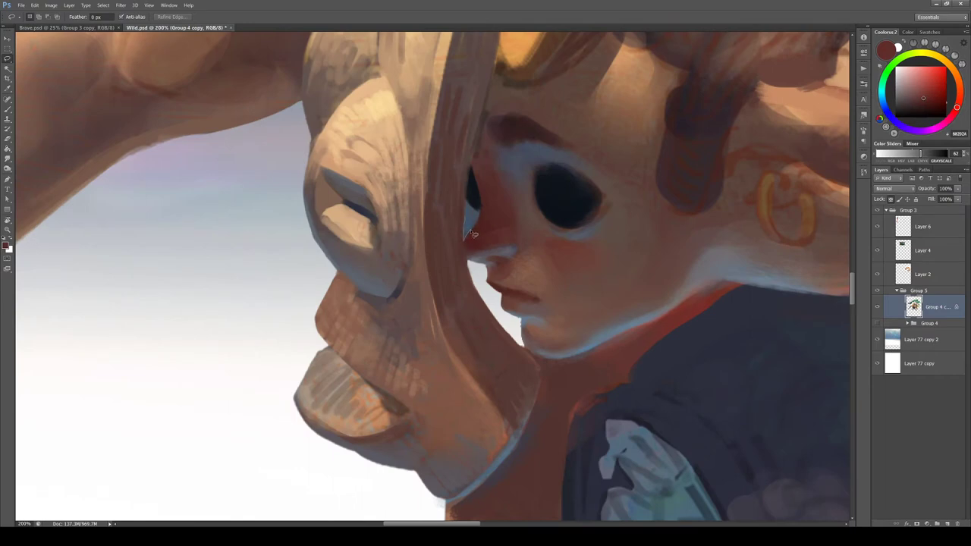
mouse_move(468, 229)
left_mouse_down()
mouse_move(472, 257)
mouse_move(467, 220)
mouse_move(485, 244)
mouse_move(472, 203)
mouse_move(465, 245)
left_mouse_up()
key("ctrl+minus")
key("ctrl+d")
key("ctrl+minus")
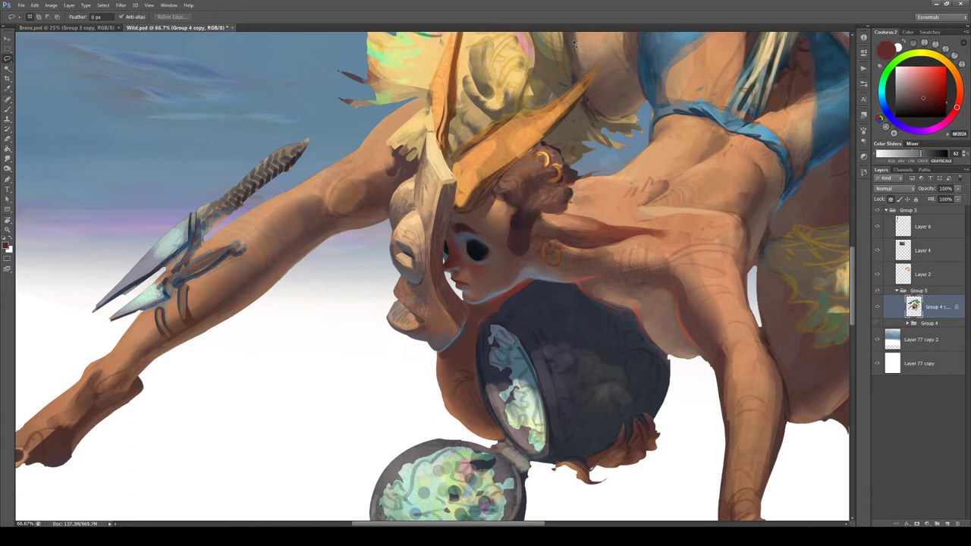
Examine the face, mask and surrounding figure at several zoom levels and with the canvas slightly rotated
key("ctrl+plus")
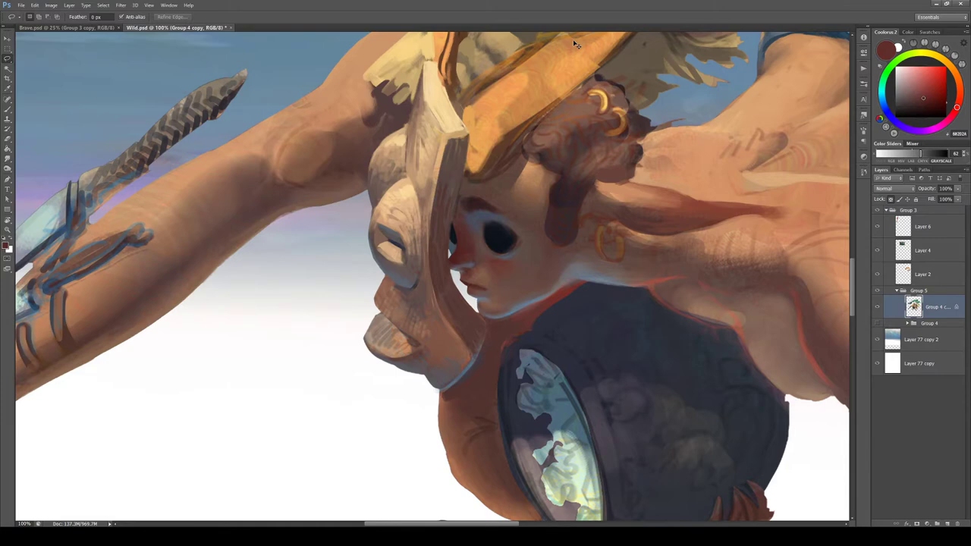
key("ctrl+plus")
key("ctrl+minus")
key("ctrl+minus")
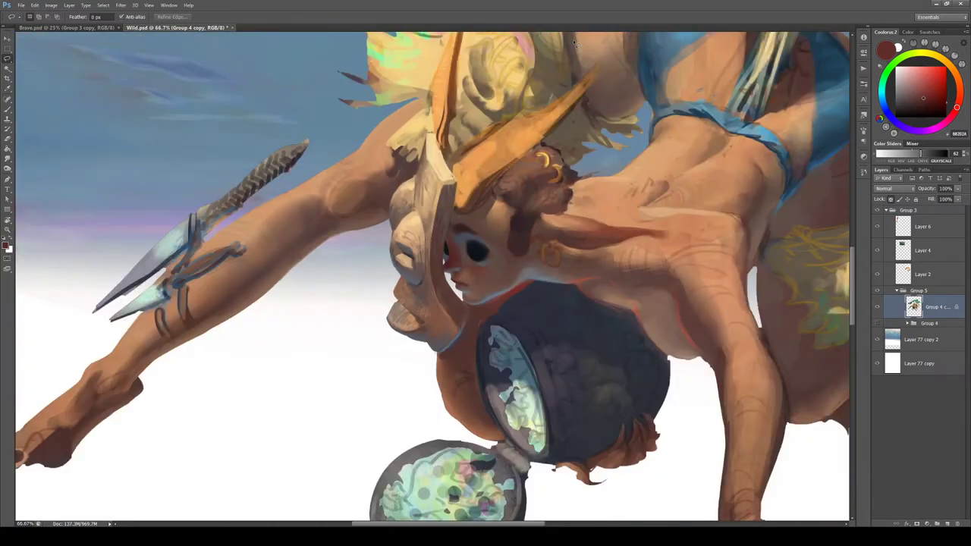
left_click_drag(485, 301, 464, 301)
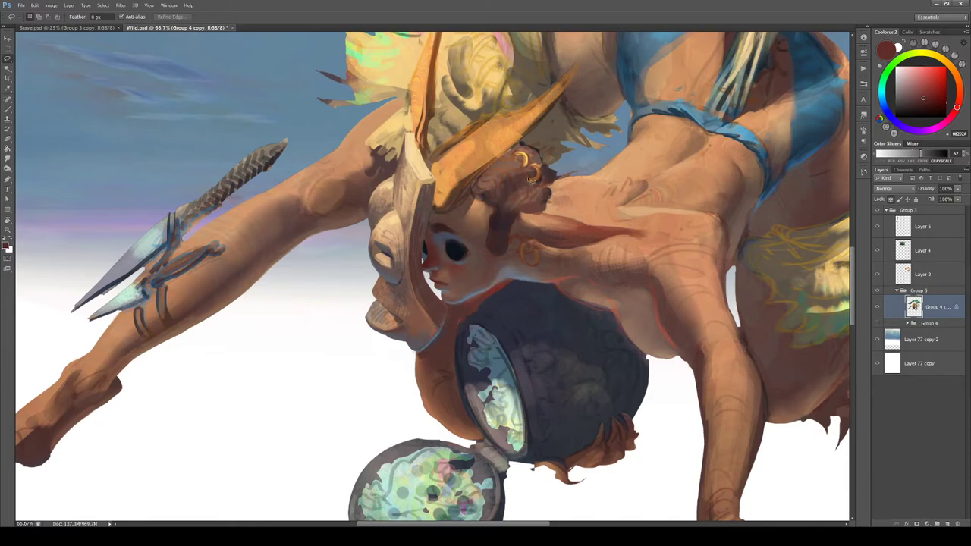
scroll(542, 271, "down", 1)
key("r")
mouse_move(542, 276)
left_mouse_down()
mouse_move(552, 345)
mouse_move(401, 401)
mouse_move(402, 320)
mouse_move(486, 342)
mouse_move(547, 223)
mouse_move(523, 341)
left_mouse_up()
key("l")
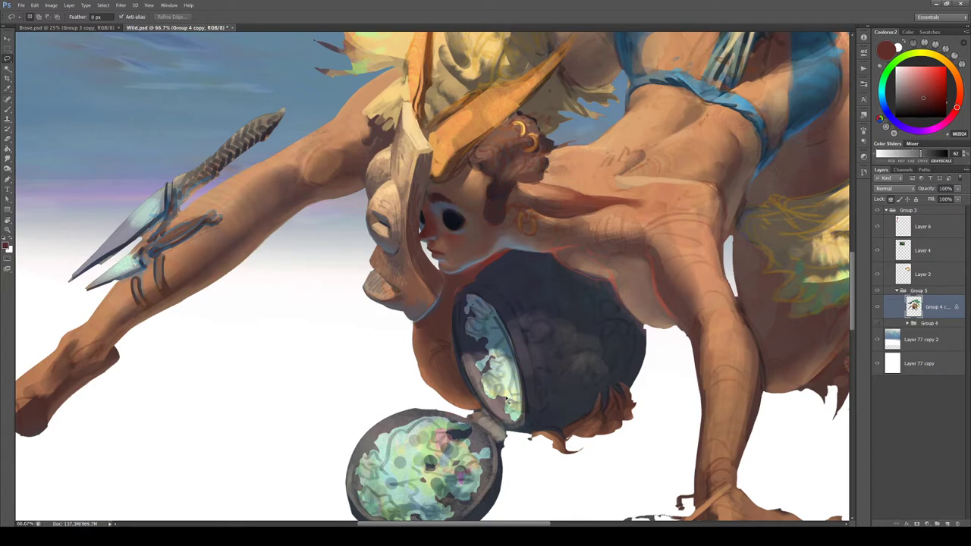
Blend the chest and its reddish edge beside the supporting arm with the Brush, using sampled skin browns and muted red
mouse_move(587, 364)
left_mouse_down()
mouse_move(527, 250)
mouse_move(514, 282)
left_mouse_up()
key("b")
left_click(576, 165, "alt")
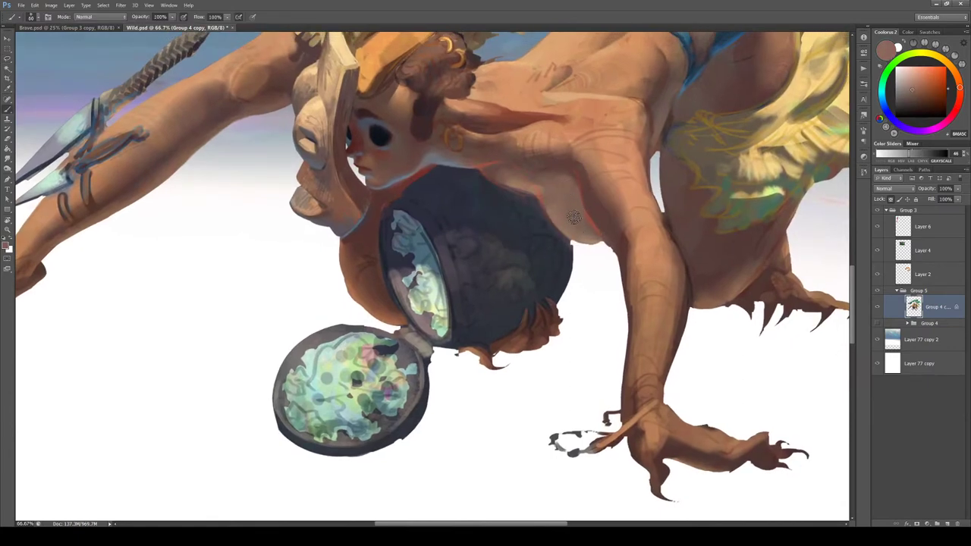
left_click(558, 173, "alt")
left_click(597, 211, "alt")
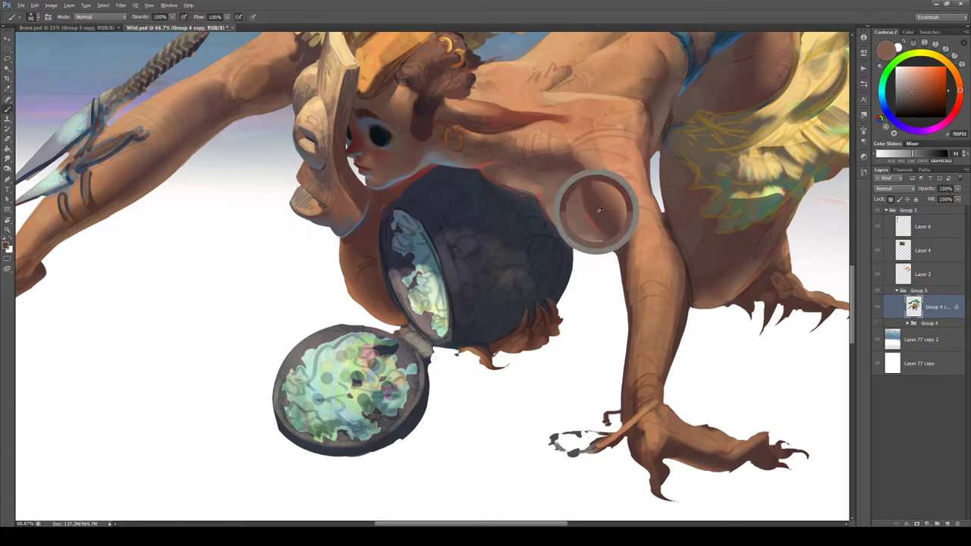
left_click(594, 219, "alt")
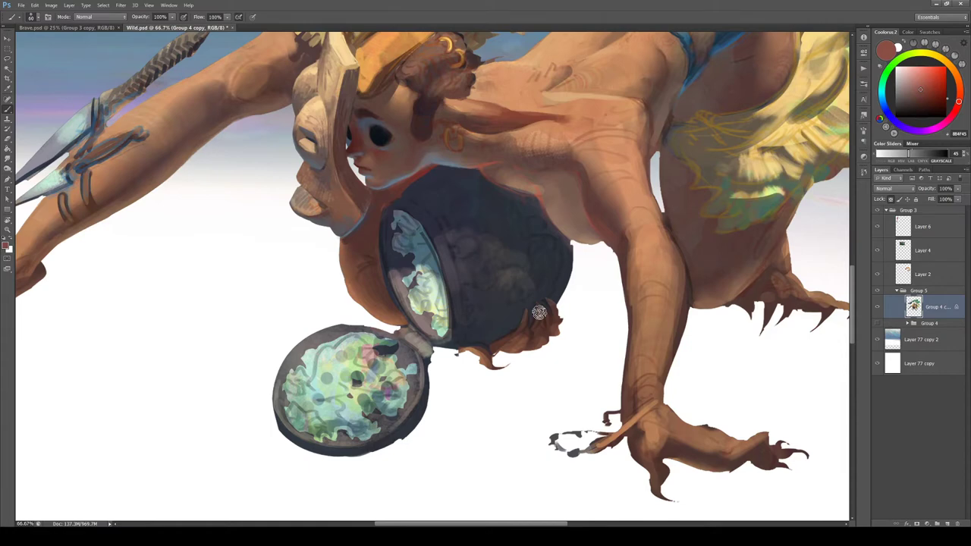
Refine the mask's lower face and lips with sampled warm orange-brown and dark red, using a small brush
left_click(345, 193, "alt")
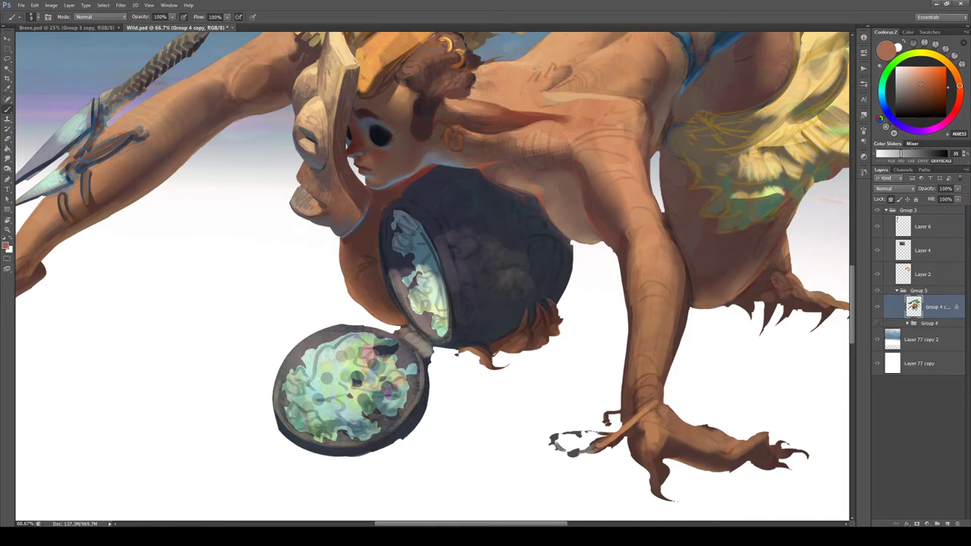
mouse_move(353, 215)
left_mouse_down()
mouse_move(568, 301)
mouse_move(560, 296)
left_mouse_up()
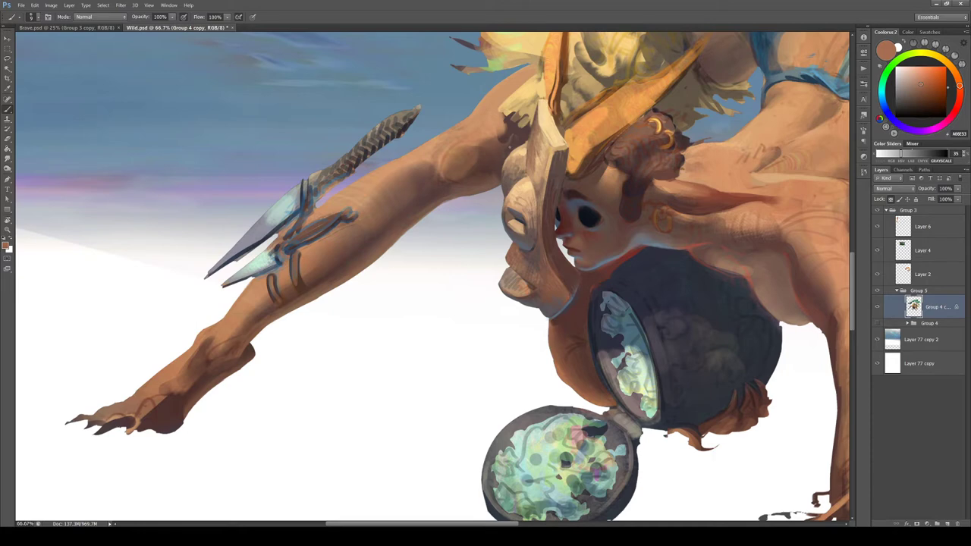
left_click(527, 263, "alt")
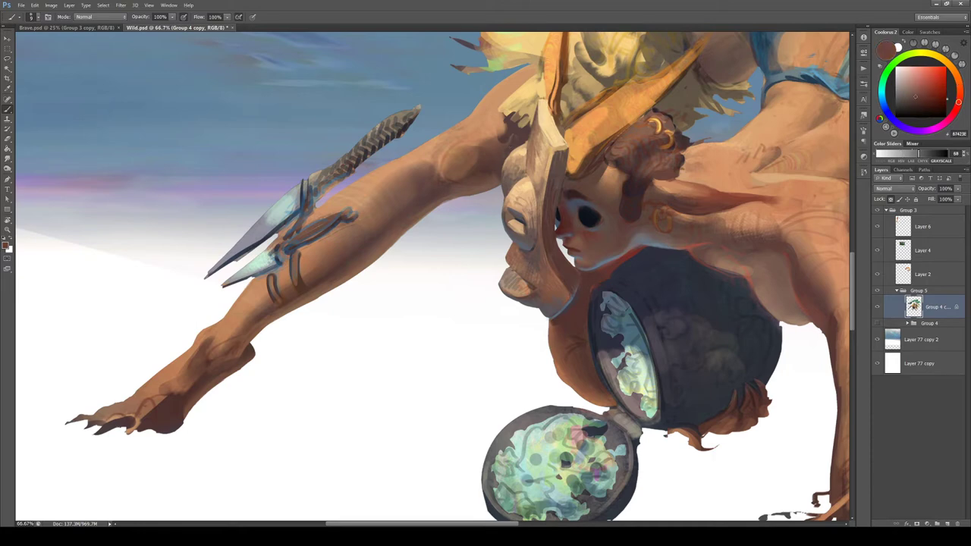
mouse_move(511, 276)
left_mouse_down()
mouse_move(517, 284)
mouse_move(519, 270)
left_mouse_up()
Paint over the sketch lines around the mask's eye with sampled pale peach and grey-brown
left_click(529, 224, "alt")
left_click_drag(529, 223, 510, 226)
left_click(516, 225, "alt")
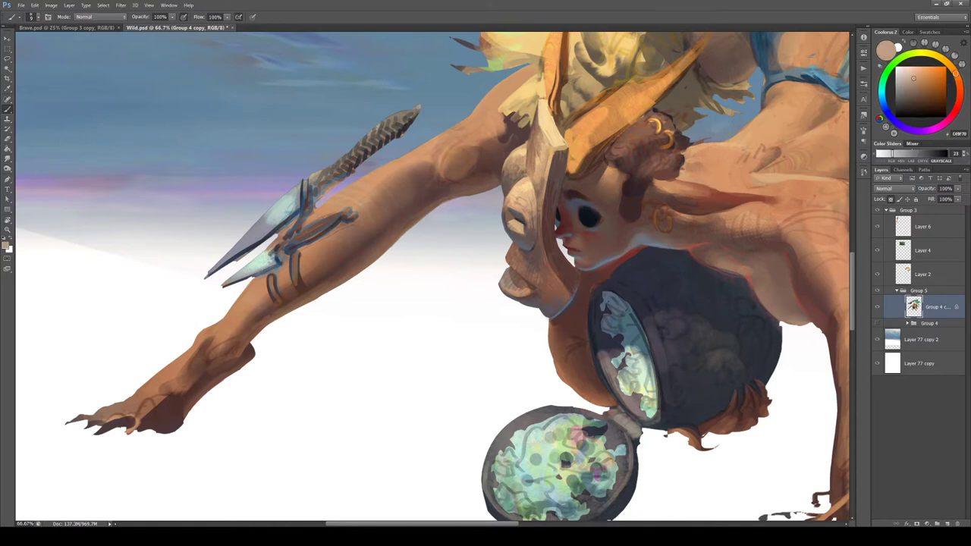
left_click(514, 235, "alt")
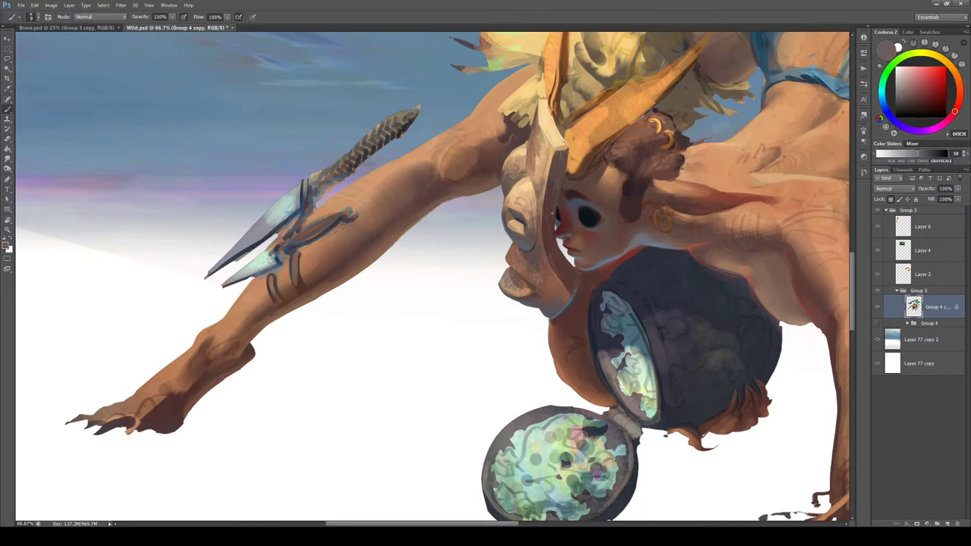
Shade beneath the mask's eye with sampled greys and purples, and accent it with a more saturated periwinkle blue
left_click(512, 211, "alt")
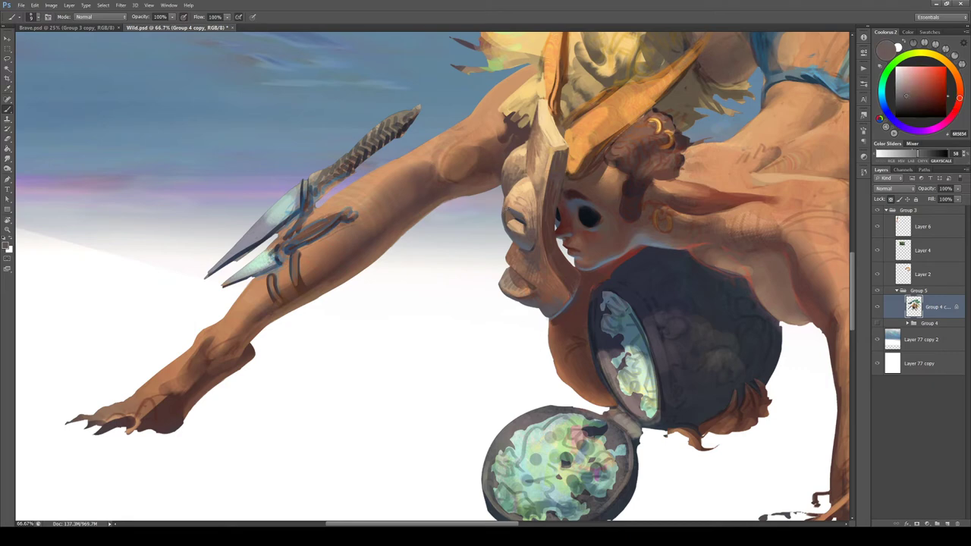
left_click(519, 250, "alt")
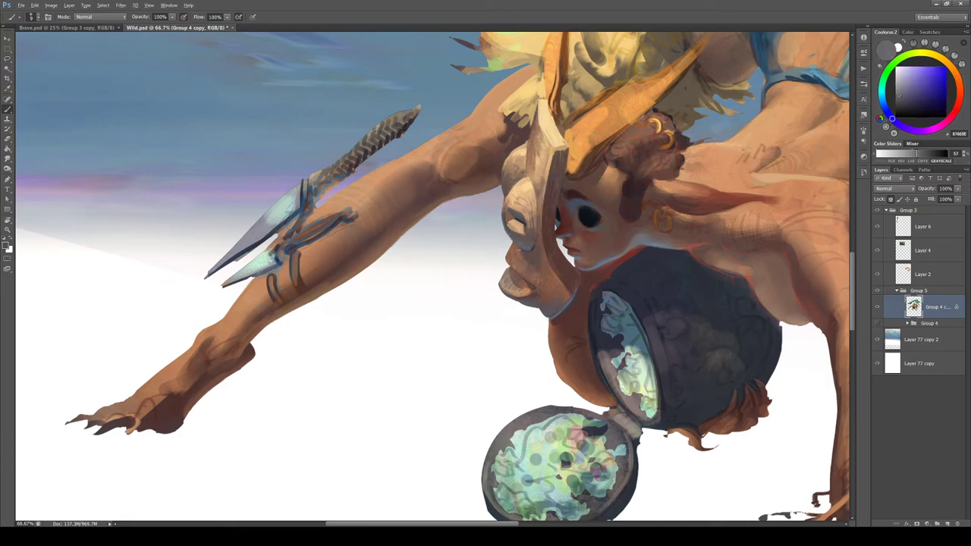
left_click(520, 243, "alt")
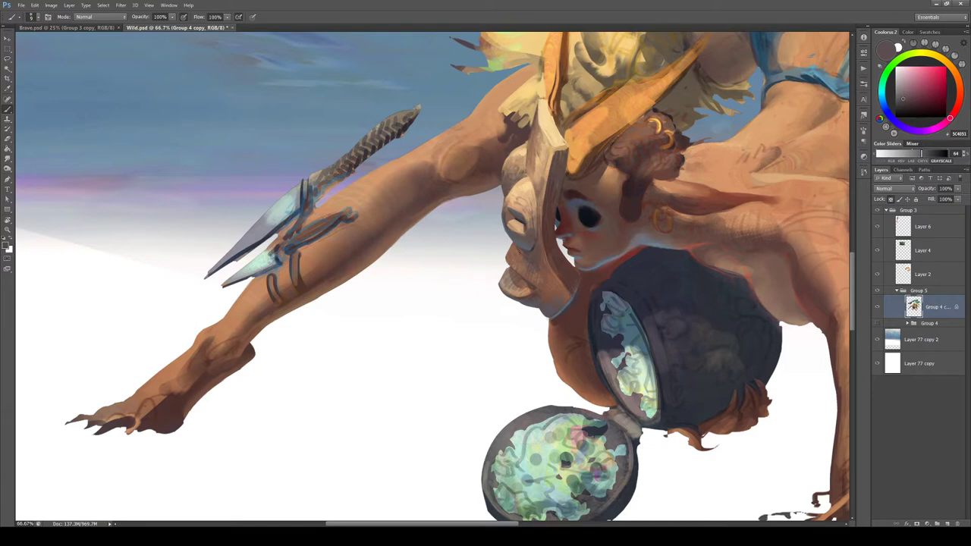
left_click(520, 249, "alt")
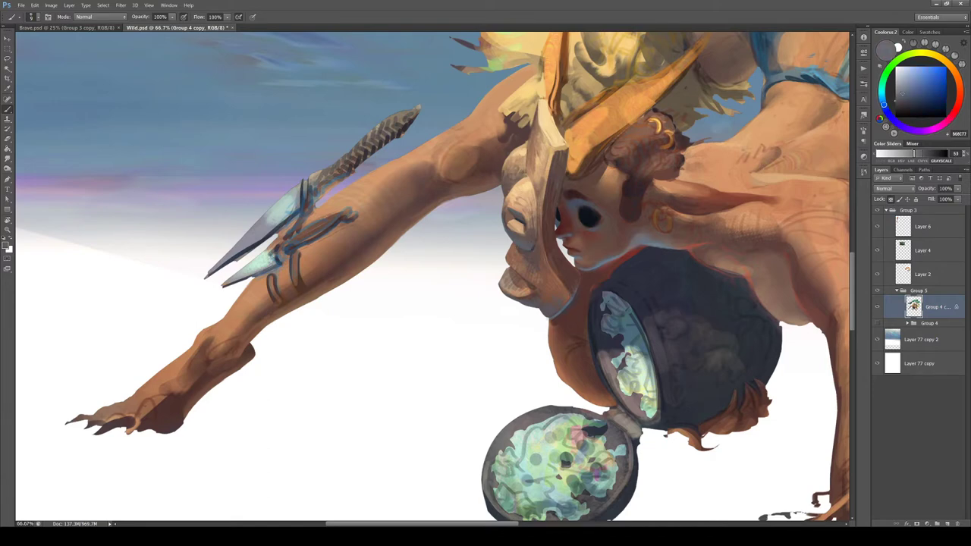
left_click(528, 250, "alt")
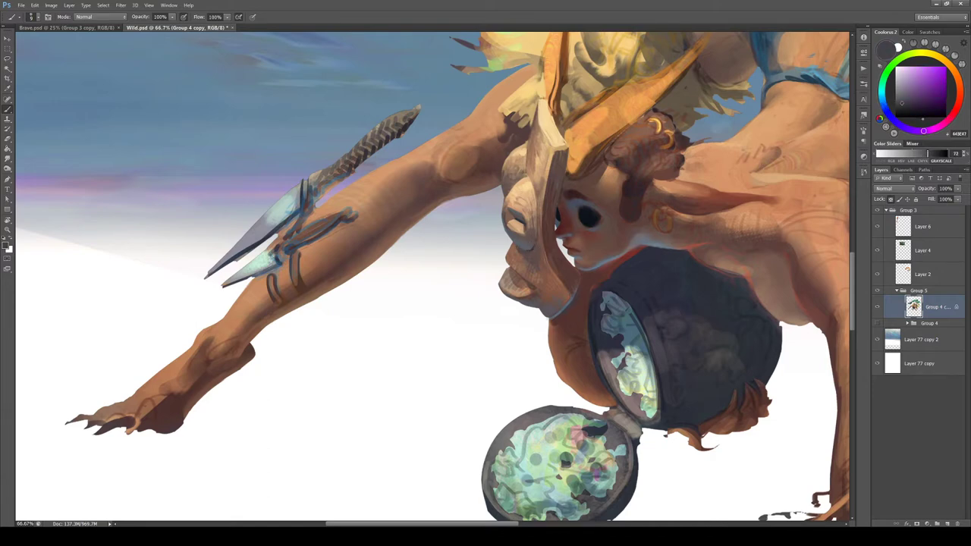
left_click(639, 236, "alt")
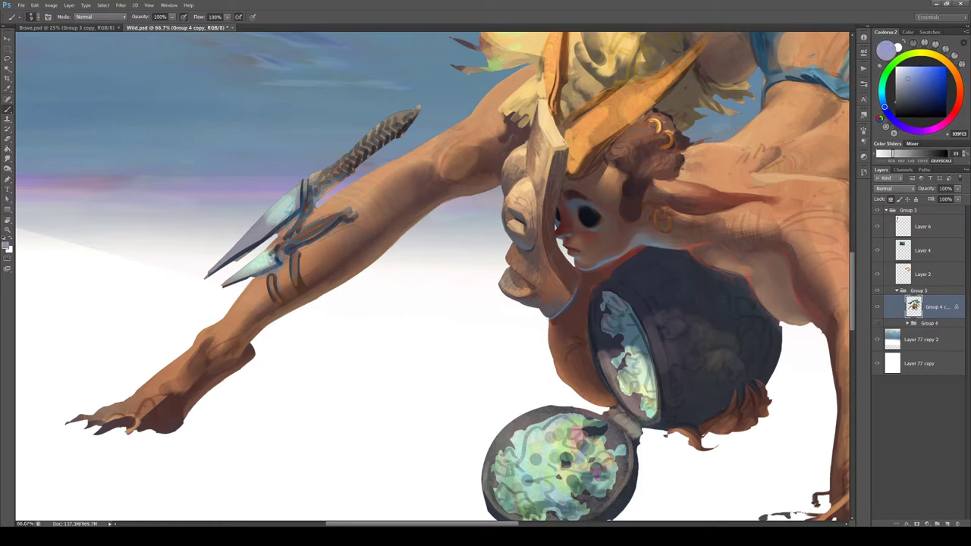
left_click(921, 75)
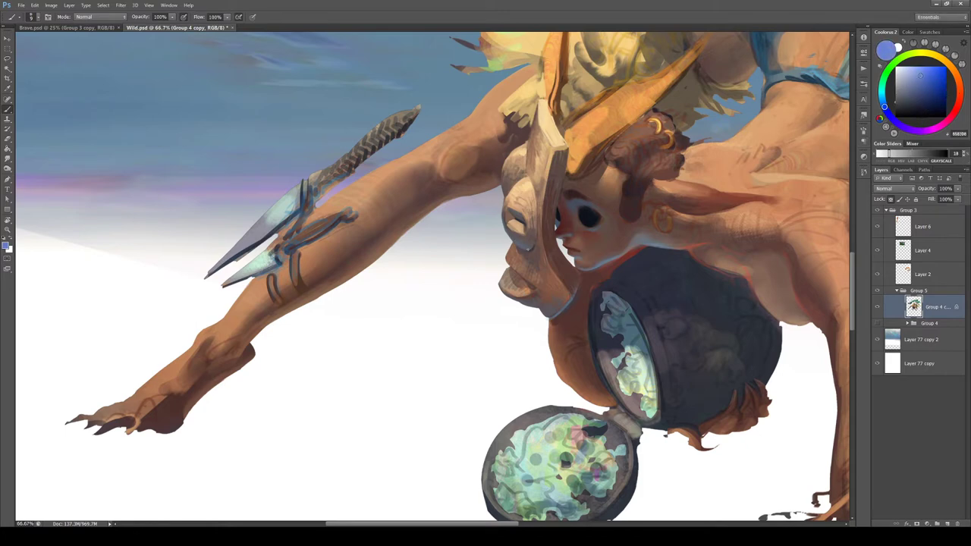
Blend the mask's nose and cheek with sampled muted browns, using a larger brush
left_click(521, 254, "alt")
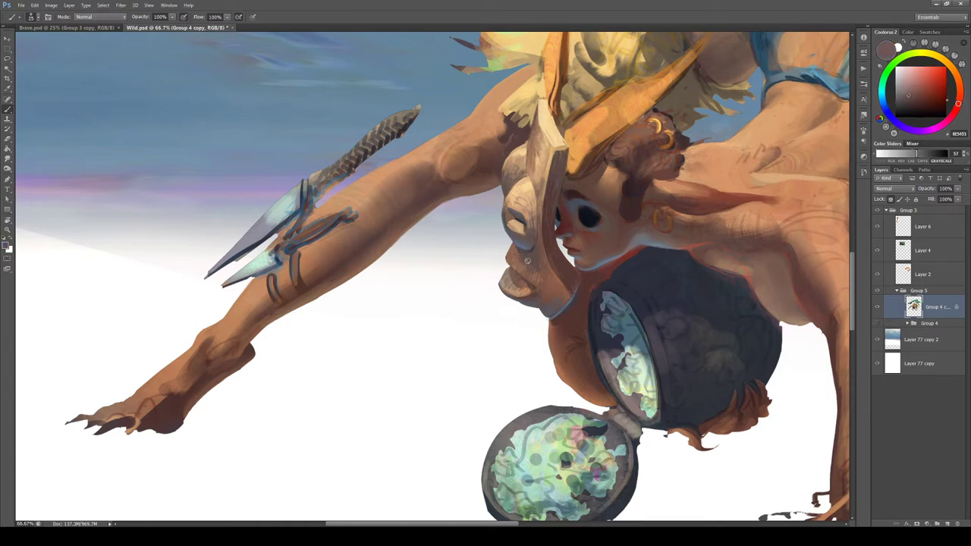
left_click(535, 258, "alt")
left_click(537, 273, "alt")
left_click(521, 256, "alt")
left_click(538, 256, "alt")
Rotate the canvas and lighten the mask's nose and brow with sampled peach and pale cream tones
key("r")
mouse_move(538, 256)
left_mouse_down()
mouse_move(501, 349)
mouse_move(409, 377)
mouse_move(384, 345)
mouse_move(381, 292)
mouse_move(447, 322)
mouse_move(497, 311)
left_mouse_up()
key("r")
left_click(495, 313, "alt")
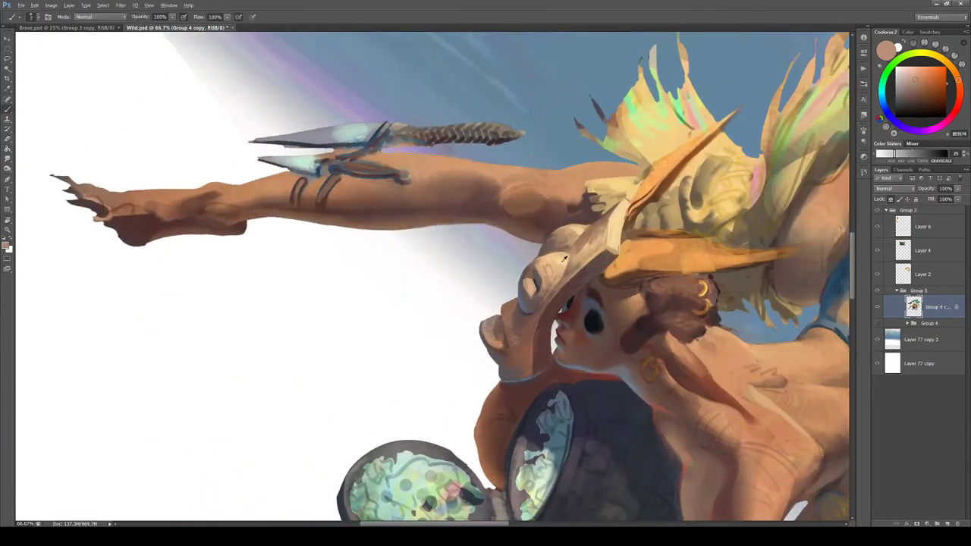
left_click(563, 260, "alt")
Rotate the canvas back and shade the outer rim of the mask's eye with sampled dark mauve and brown
key("r")
left_click_drag(565, 258, 541, 198)
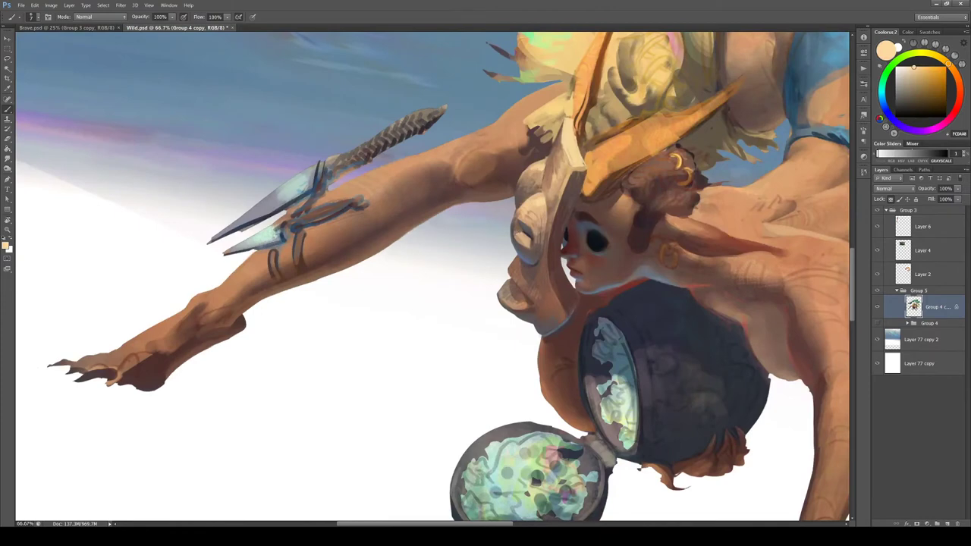
left_click(515, 225, "alt")
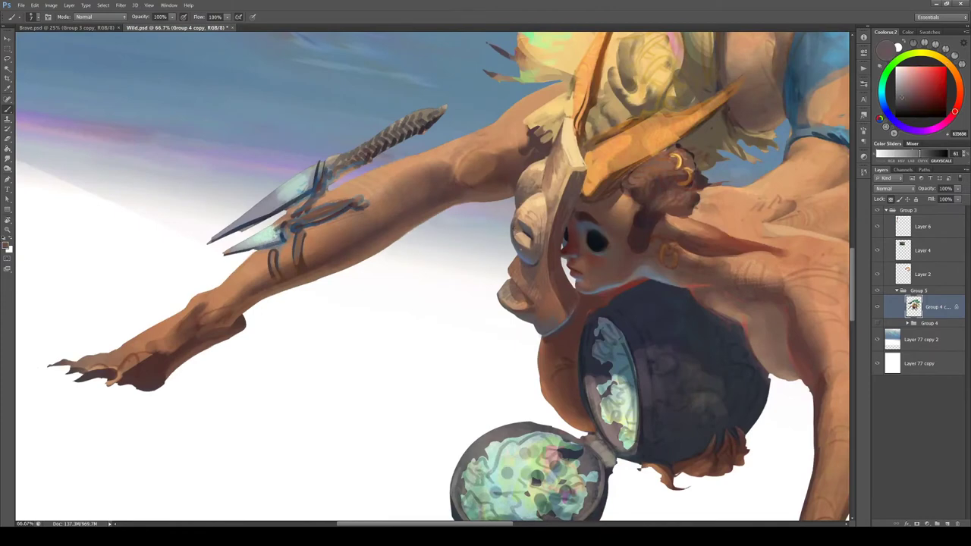
left_click(515, 233, "alt")
left_click(519, 241, "alt")
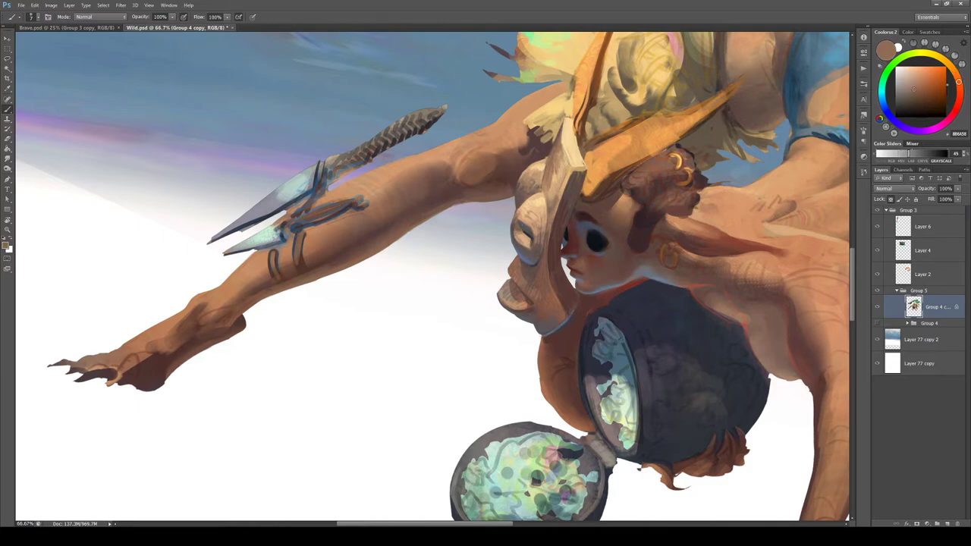
Turn the canvas upside down and refine the mask's nose and cheek with sampled peach and brown tones
key("r")
left_click_drag(524, 235, 379, 231)
mouse_move(305, 260)
left_mouse_down()
mouse_move(318, 356)
mouse_move(365, 397)
mouse_move(428, 414)
left_mouse_up()
key("b")
left_click(349, 370, "alt")
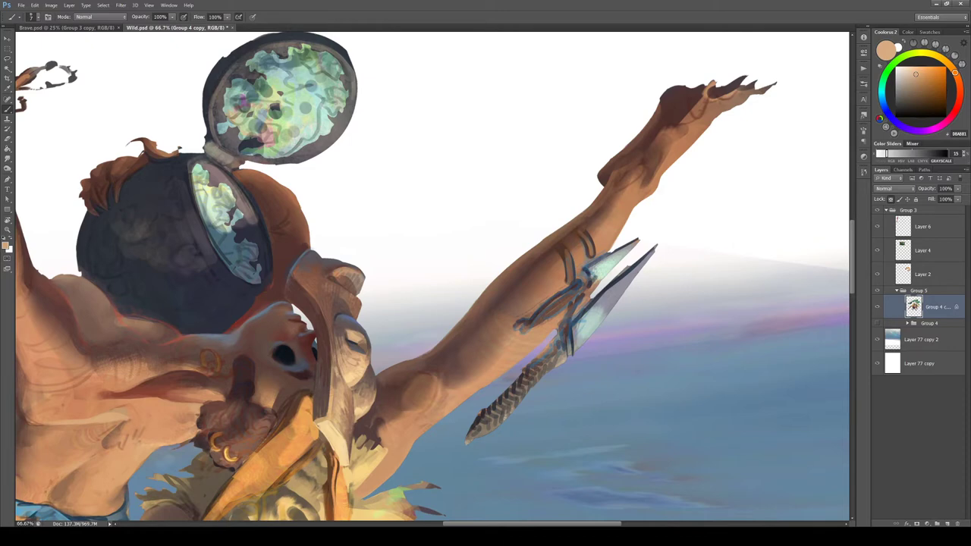
left_click_drag(327, 321, 331, 343)
left_click(333, 312, "alt")
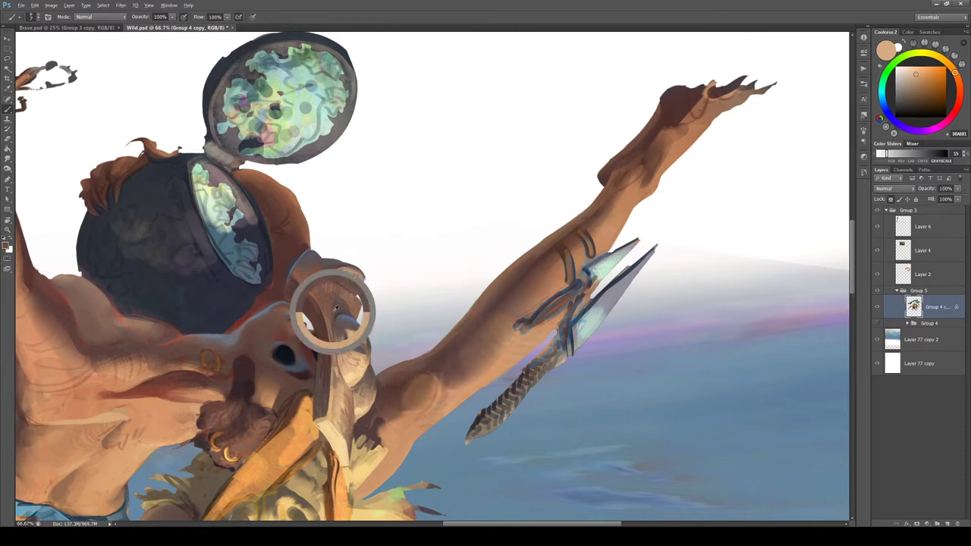
left_click(345, 353, "alt")
Turn the canvas nearly upright and refine the mask's forehead and raised side edge with sampled cream and tan
key("r")
mouse_move(350, 260)
left_mouse_down()
mouse_move(383, 208)
mouse_move(508, 233)
mouse_move(492, 340)
mouse_move(516, 300)
left_mouse_up()
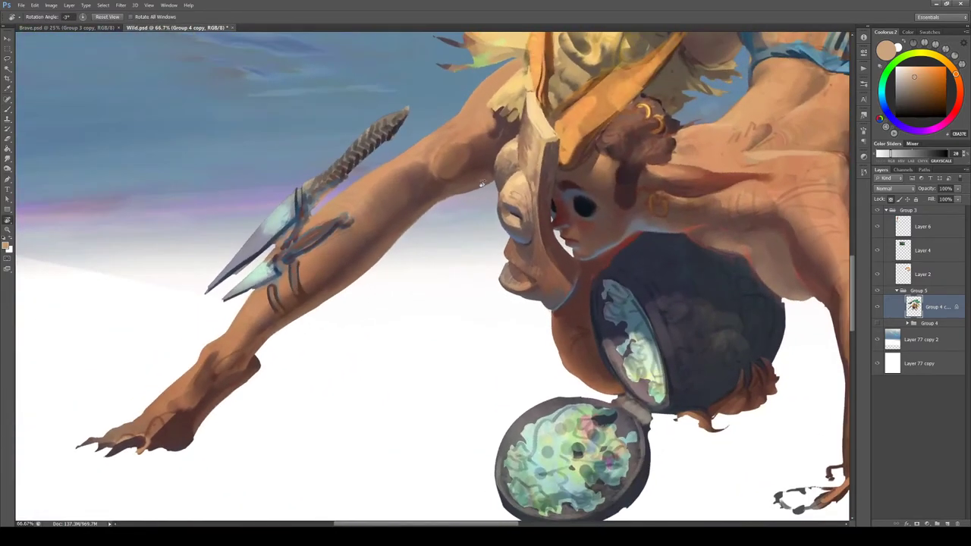
key("b")
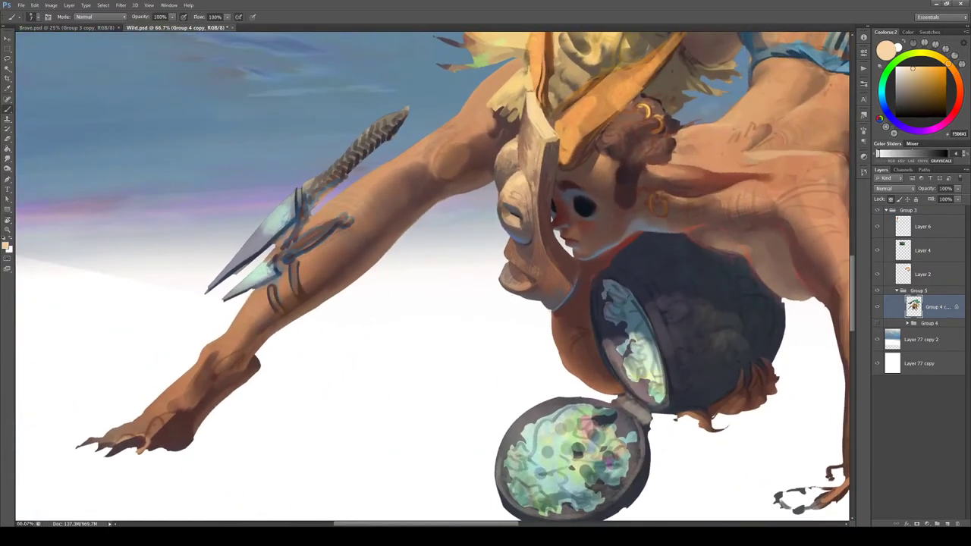
left_click(540, 121, "alt")
left_click(538, 173, "alt")
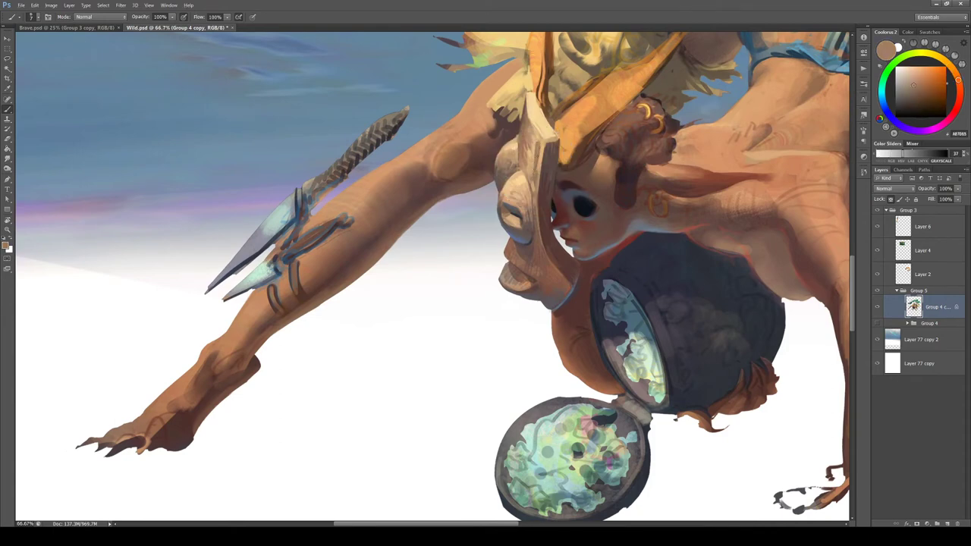
left_click_drag(542, 196, 531, 239)
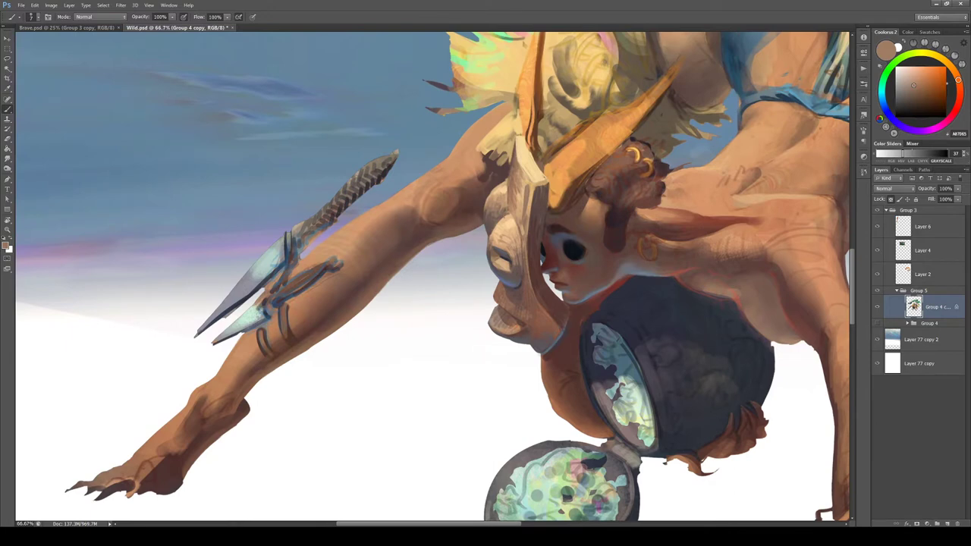
Refine the mask's eye, brow and forehead edge with sampled peach, cream, tan and dark brown tones
left_click(501, 222, "alt")
left_click(498, 229, "alt")
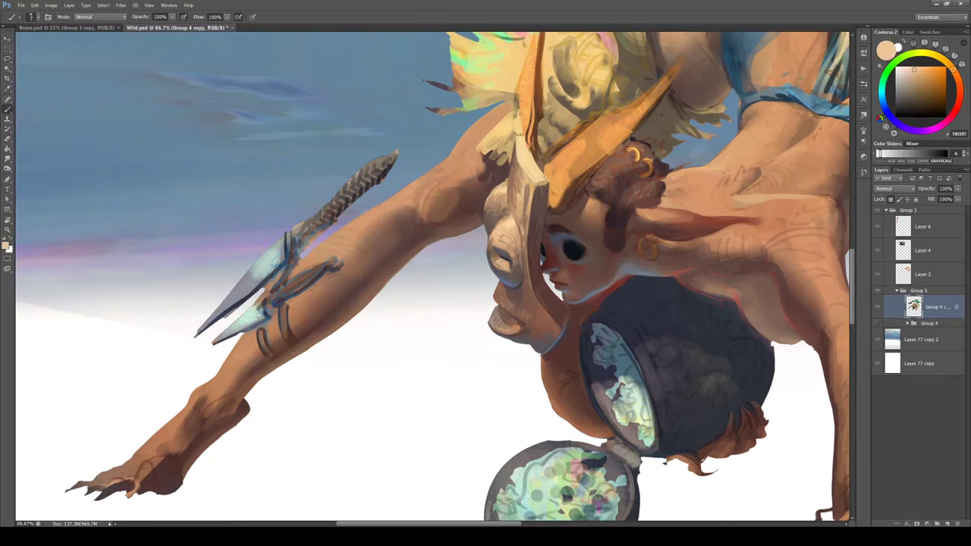
left_click(513, 224, "alt")
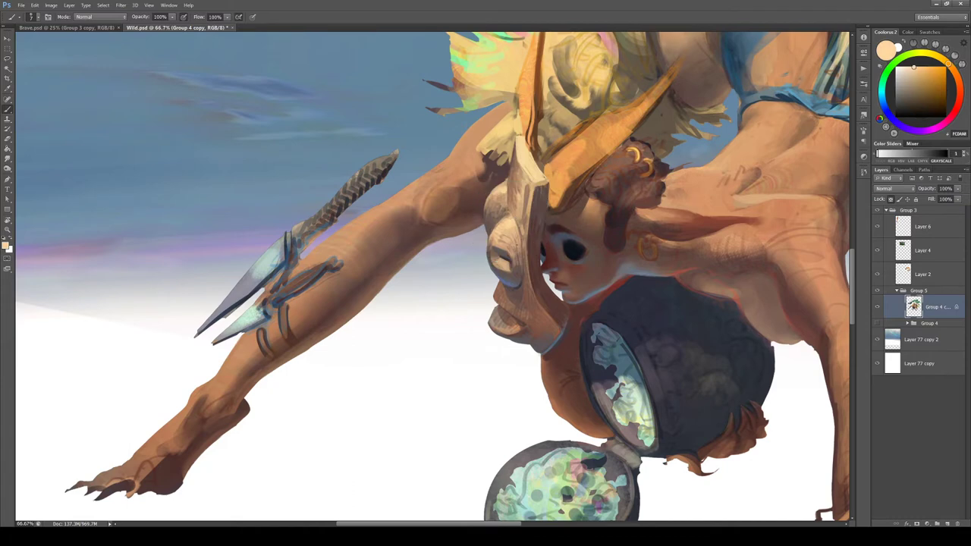
left_click(529, 210, "alt")
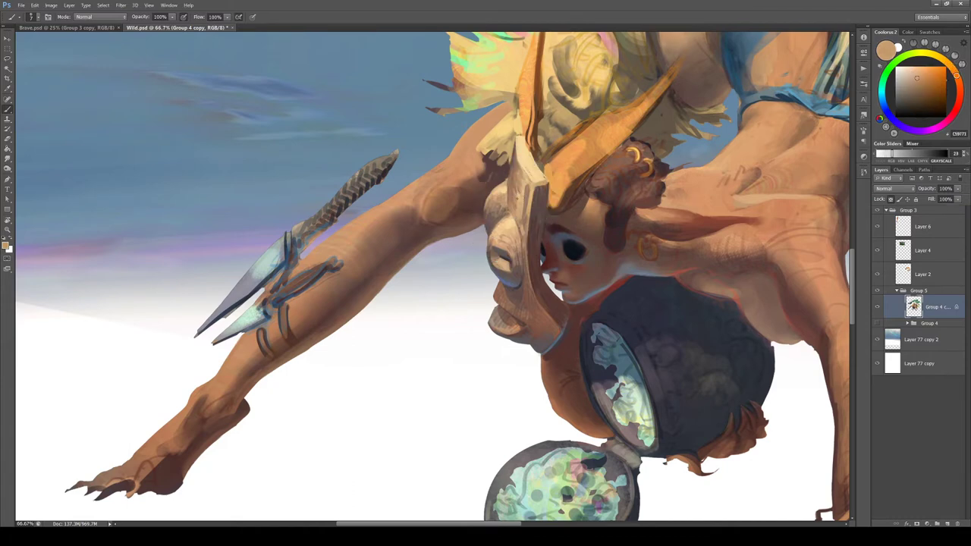
left_click(522, 197, "alt")
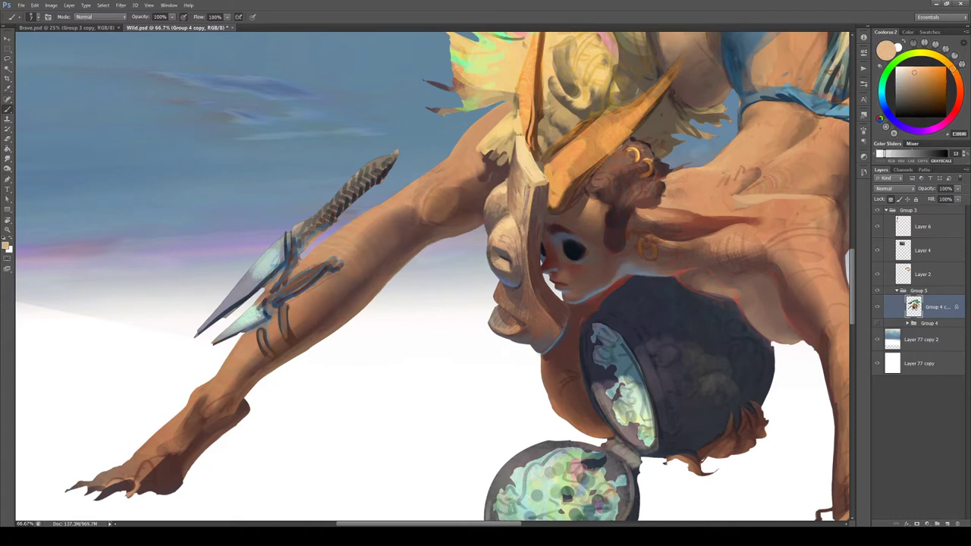
left_click(541, 185, "alt")
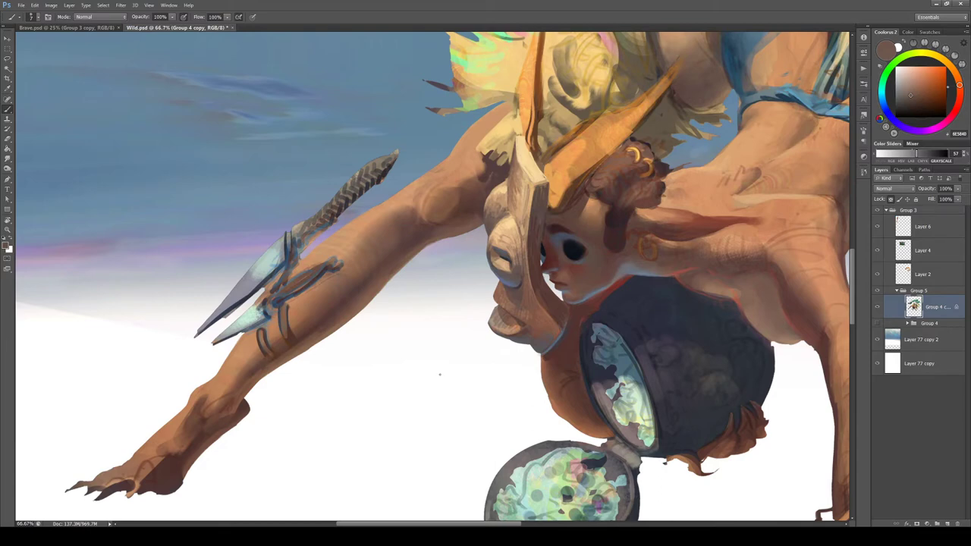
Examine the creature's overall pose and rendering against the reference photos at several zoom levels
left_click_drag(587, 338, 578, 288)
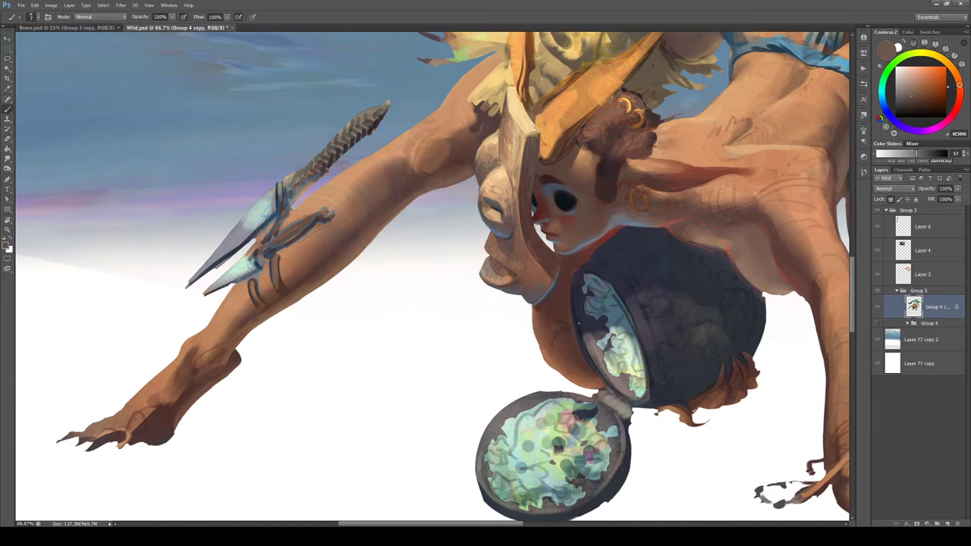
left_click_drag(586, 343, 584, 342)
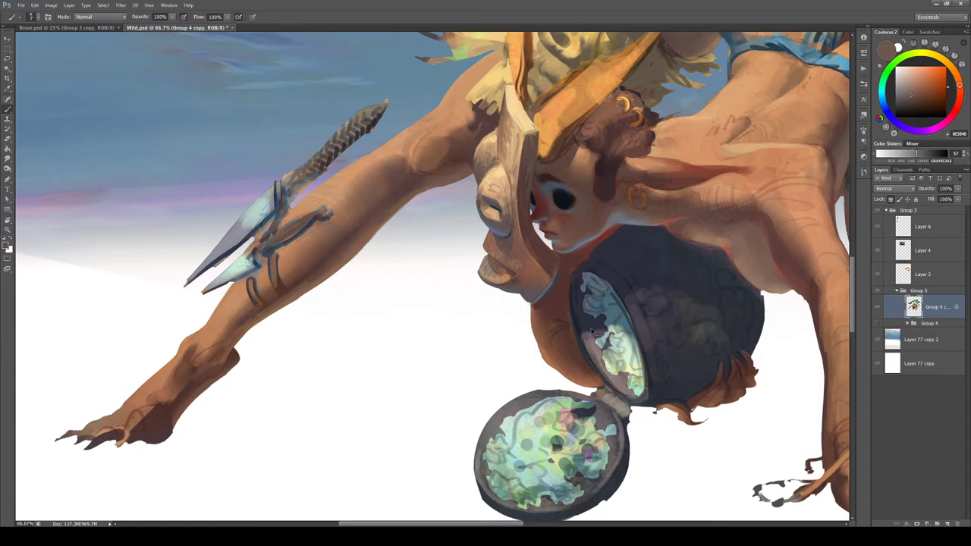
key("ctrl+minus")
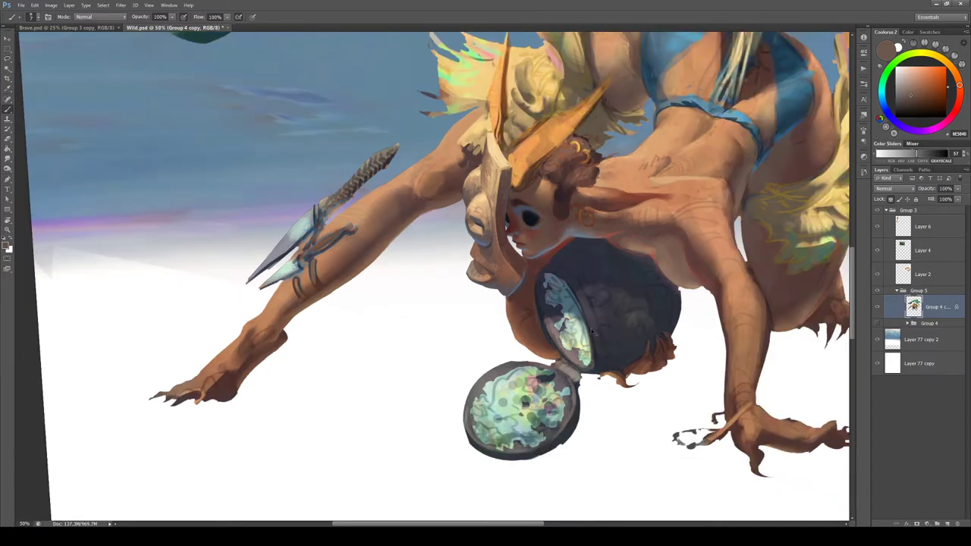
key("ctrl+minus")
key("ctrl+minus")
left_click_drag(579, 252, 511, 498)
key("Escape")
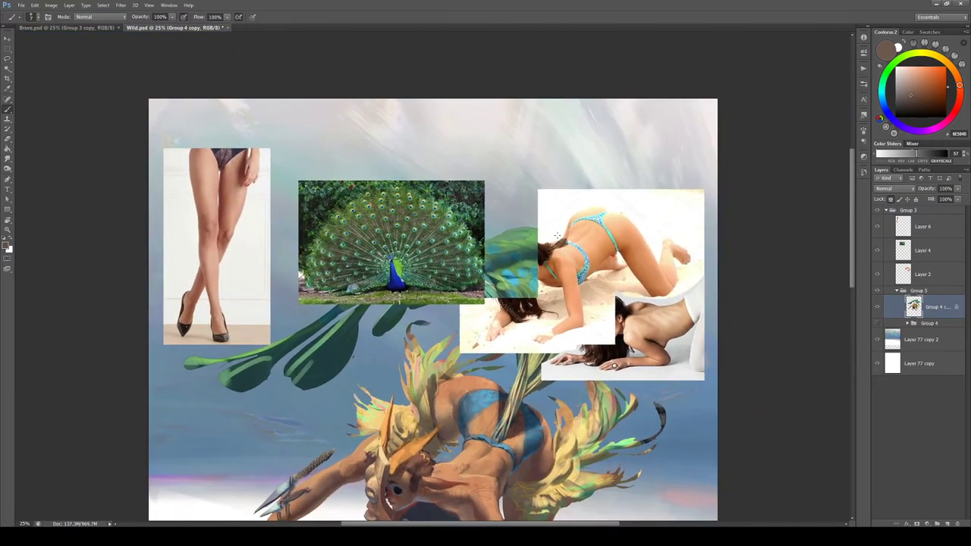
left_click_drag(580, 370, 633, 208)
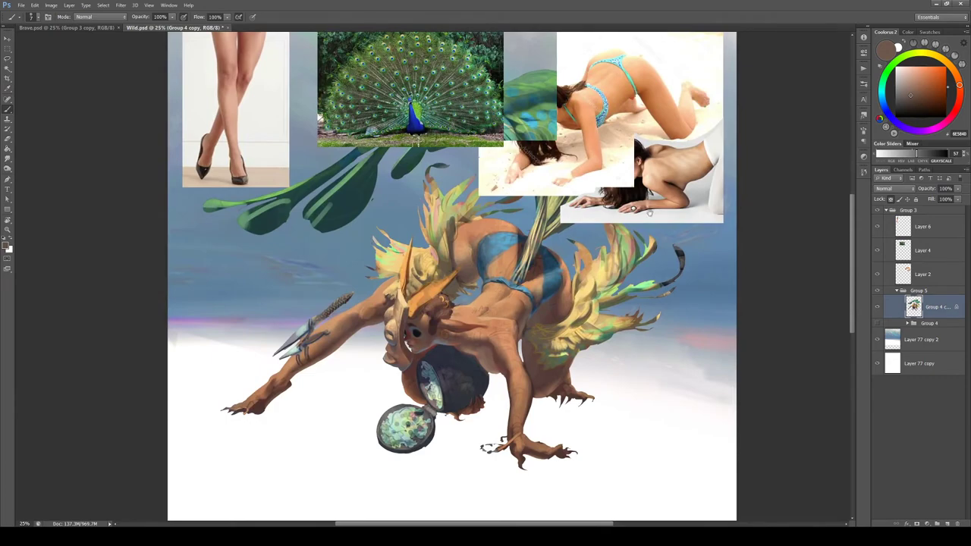
left_click_drag(650, 214, 499, 331)
key("ctrl+plus")
left_click_drag(476, 300, 500, 270)
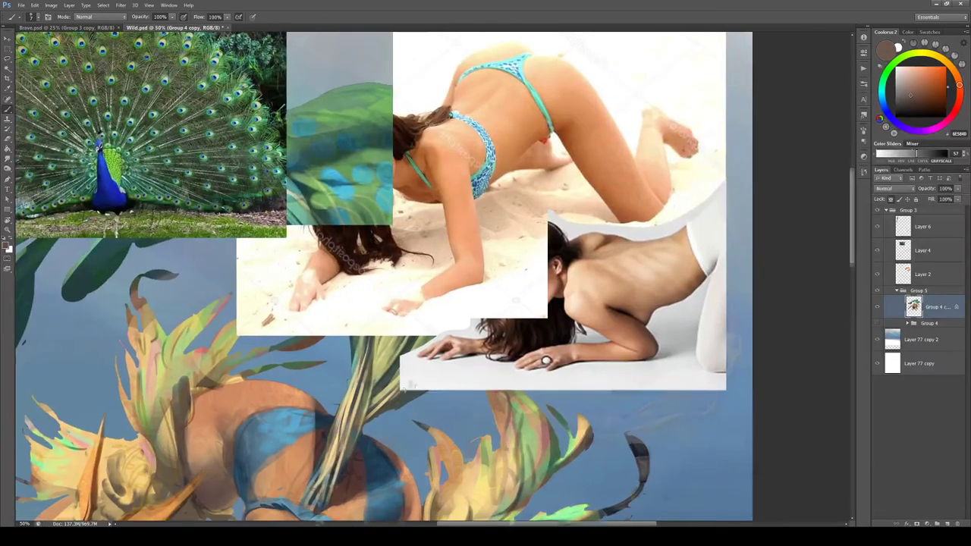
left_click_drag(409, 386, 748, 147)
left_click_drag(512, 362, 469, 259)
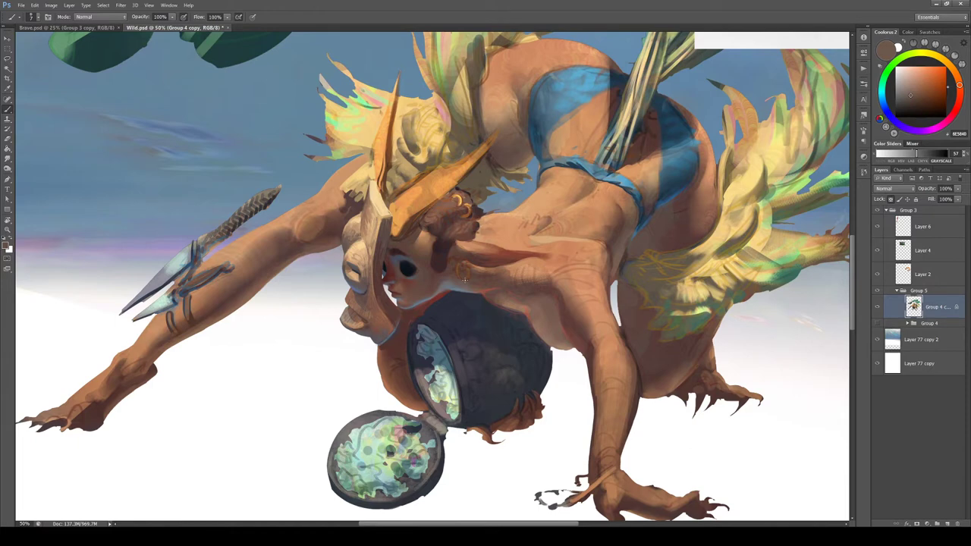
key("ctrl+minus")
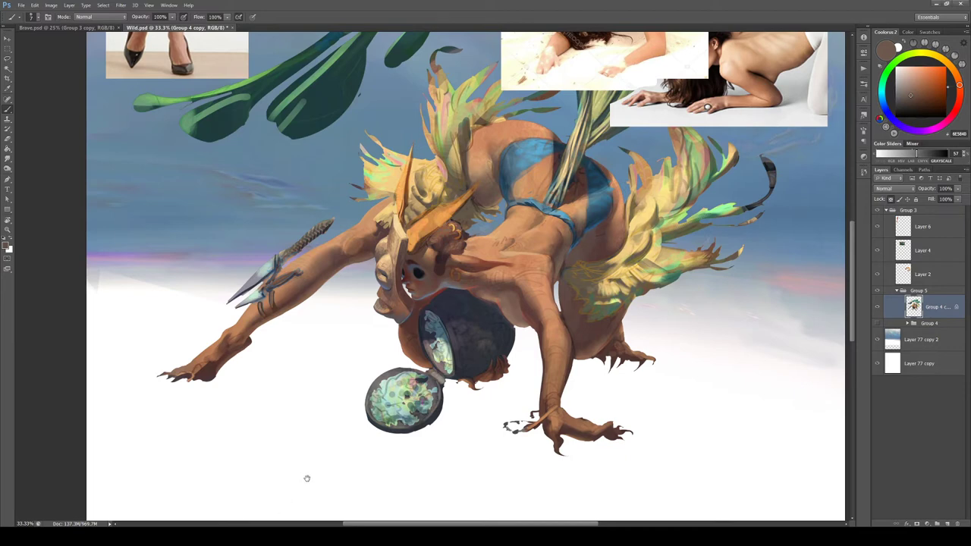
key("ctrl+plus")
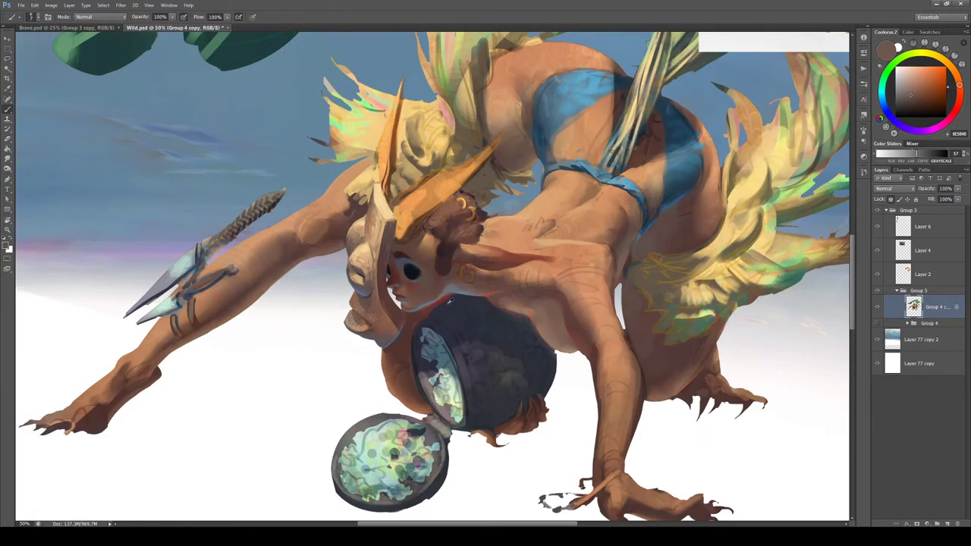
Add cool light blue and muted grey-violet reflected light along the creature's neck and waist edge
left_click(459, 292, "alt")
left_click(916, 72)
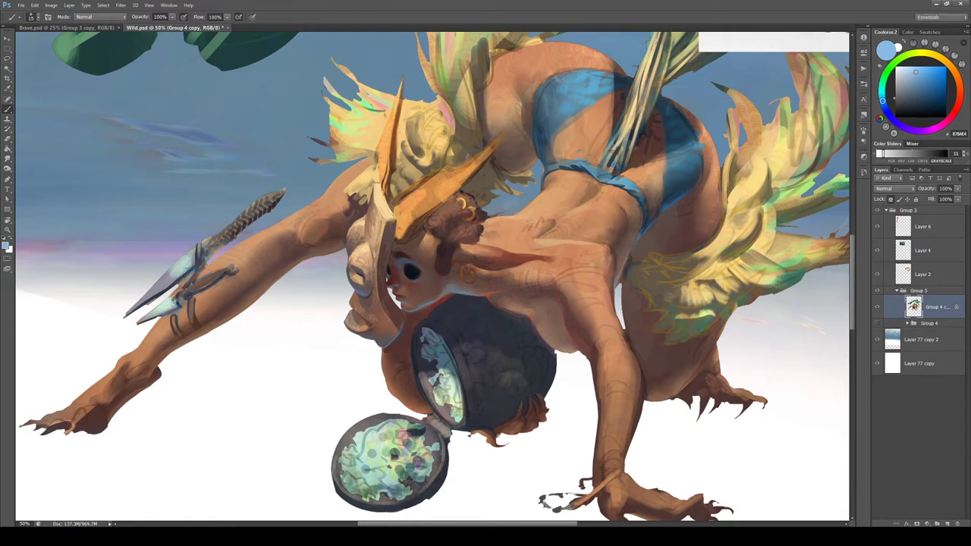
left_click(636, 236, "alt")
left_click(625, 245, "alt")
left_click_drag(626, 247, 633, 234)
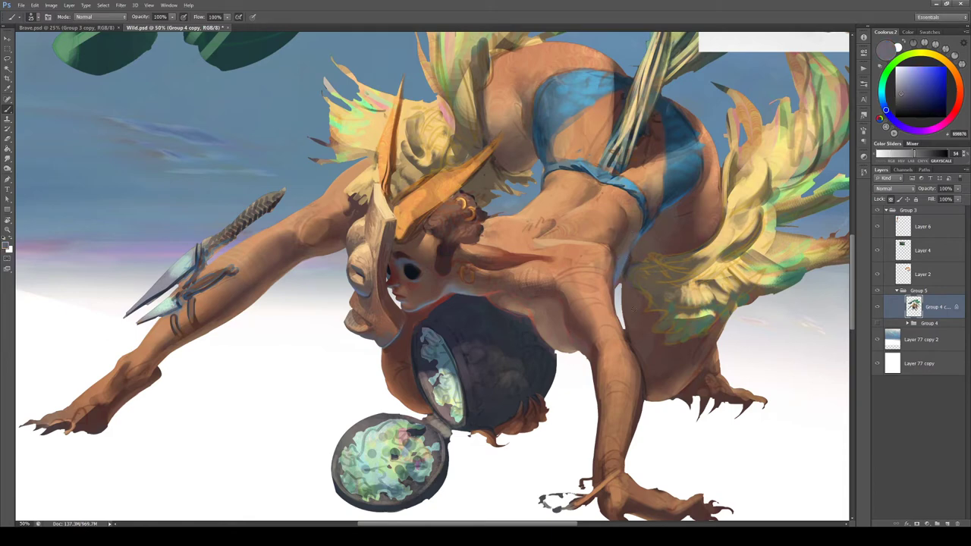
Shade the inner edge of the supporting upper arm with muted purple, dark red and sampled skin browns
left_click(913, 83)
left_click(580, 341, "alt")
scroll(587, 367, "down", 3)
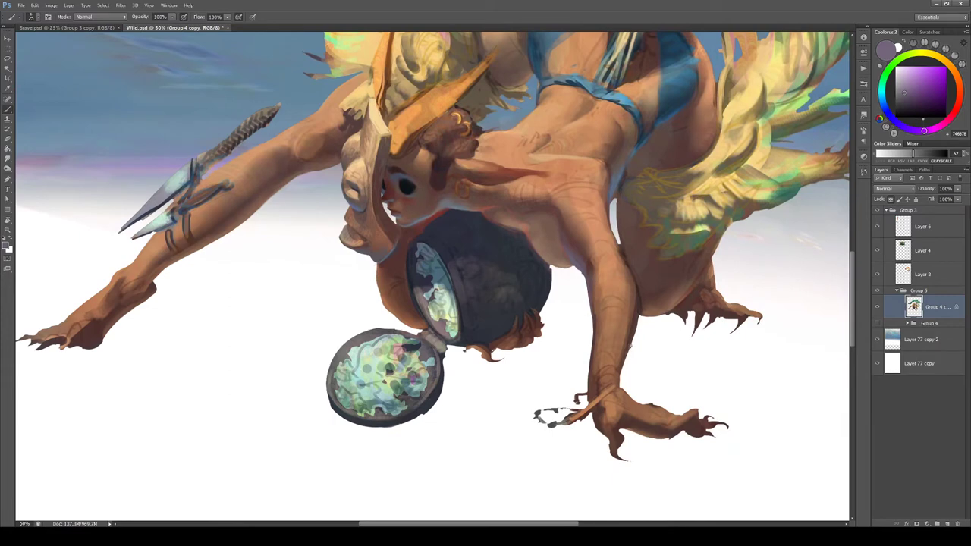
left_click(588, 266, "alt")
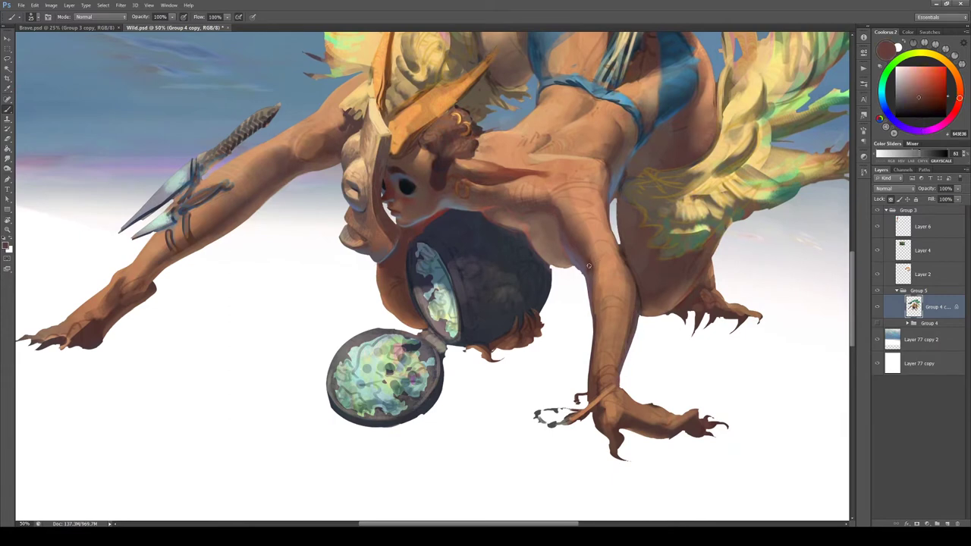
left_click(591, 269, "alt")
left_click_drag(592, 264, 593, 280)
left_click(585, 253, "alt")
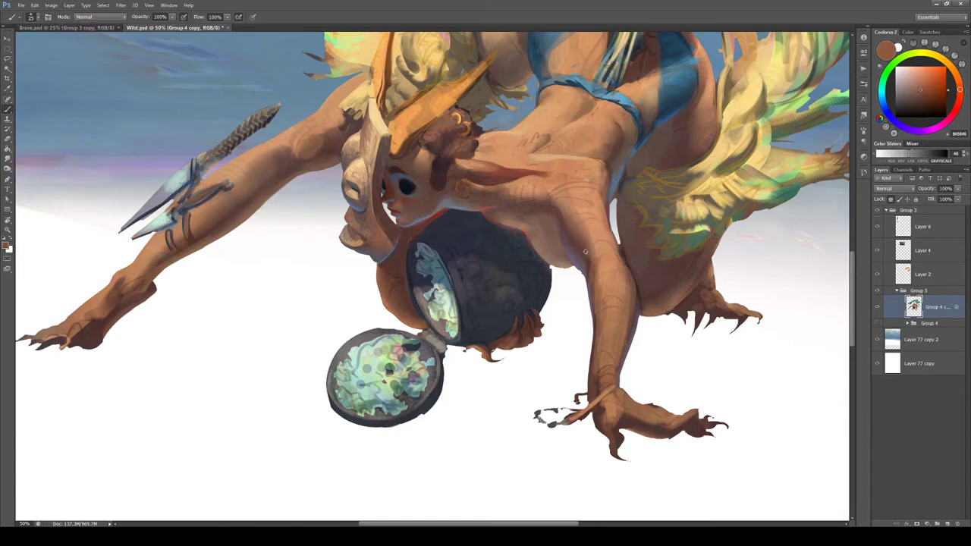
left_click(581, 251, "alt")
left_click(561, 243, "alt")
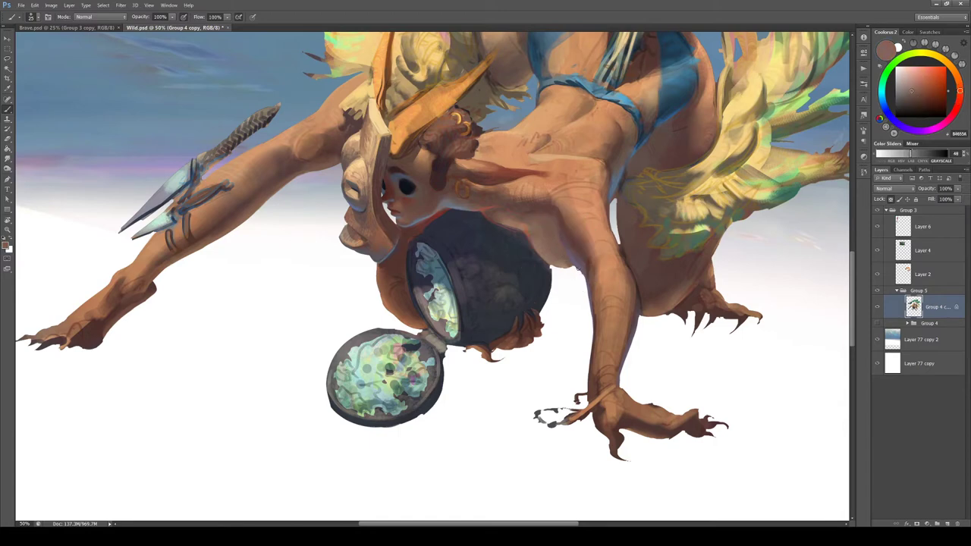
Paint cool reflected light on the chest's underside with pale blue, lavender and sampled mauve-grey using a larger brush
left_click(455, 208, "alt")
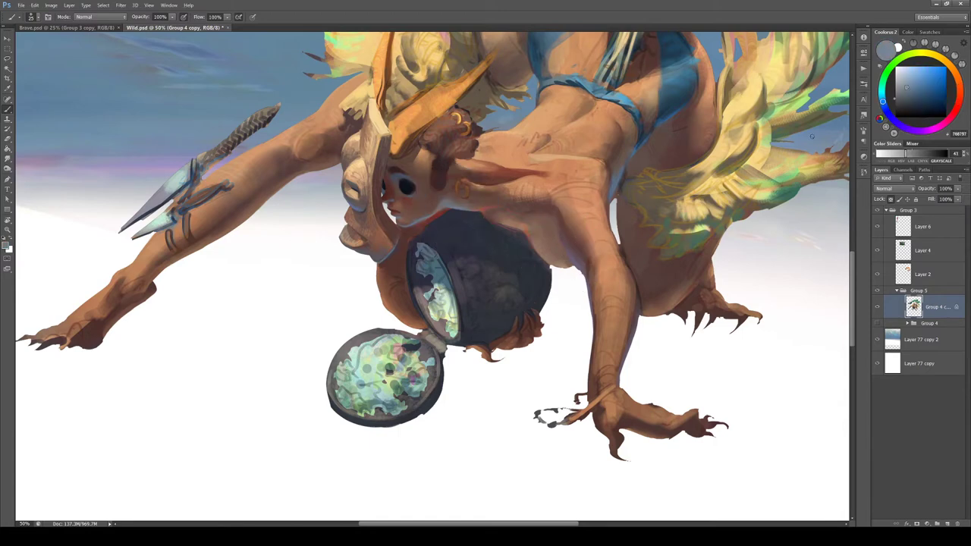
left_click_drag(908, 88, 901, 78)
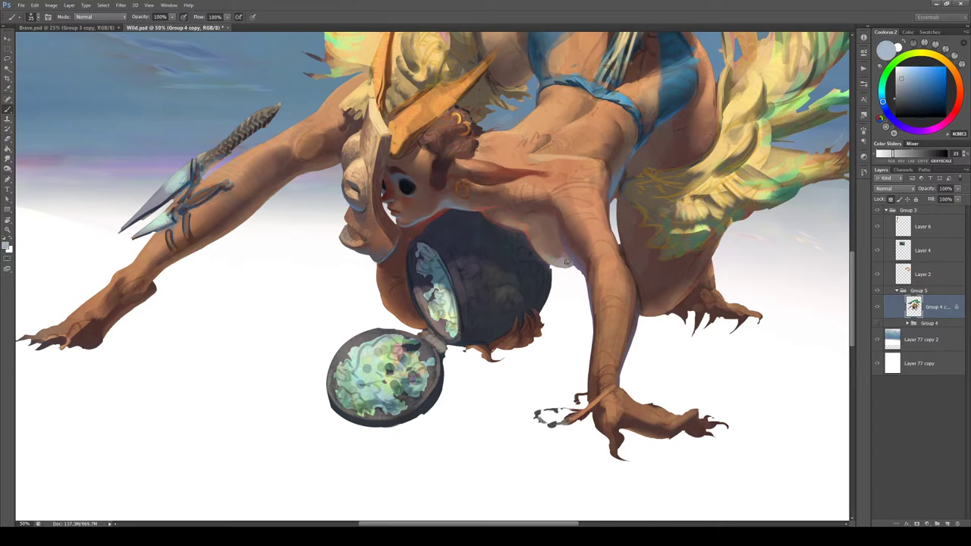
left_click(535, 245, "alt")
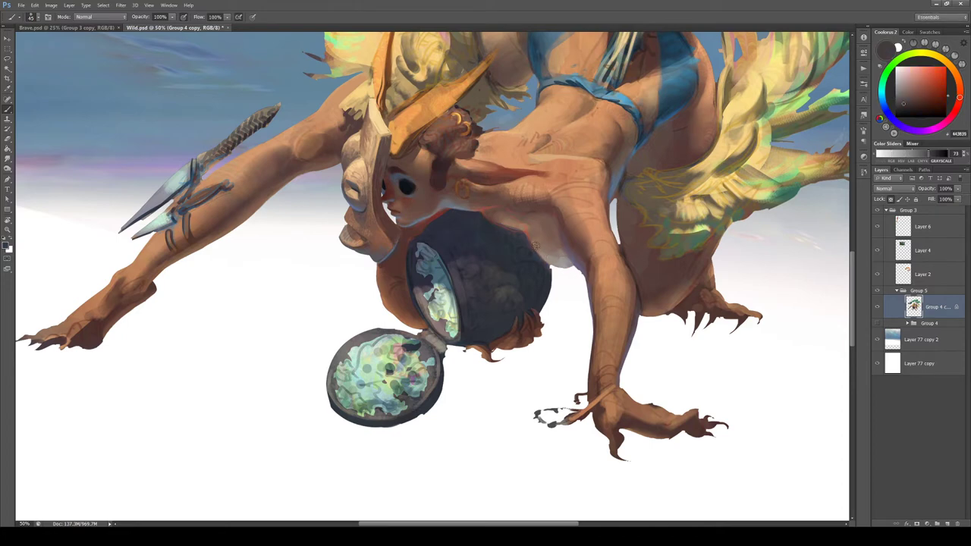
left_click(565, 255, "alt")
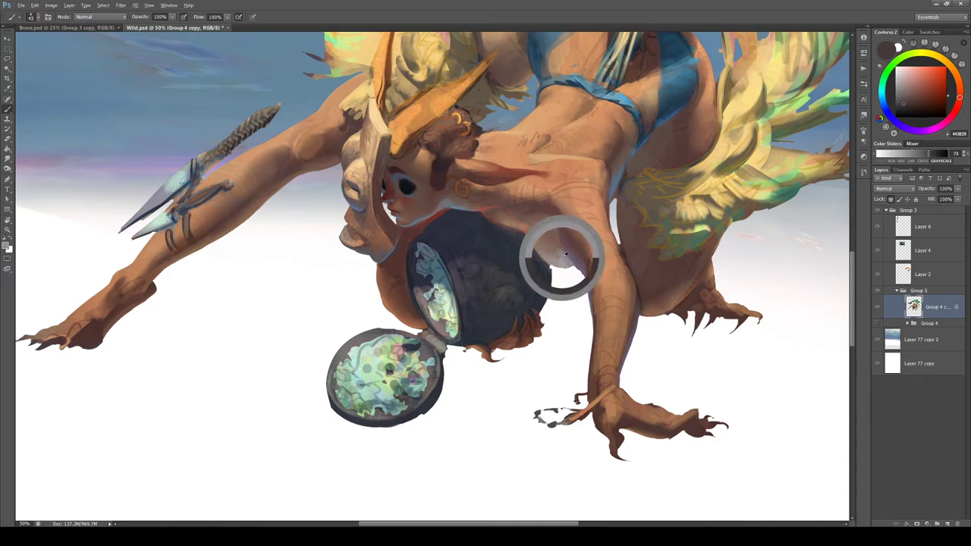
left_click(906, 77)
key("bracketright")
key("bracketright")
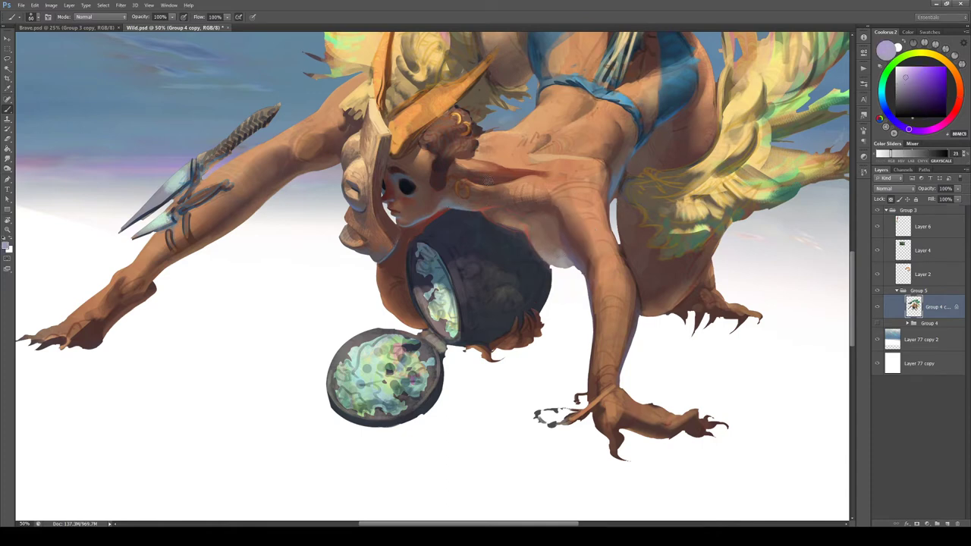
left_click(558, 244, "alt")
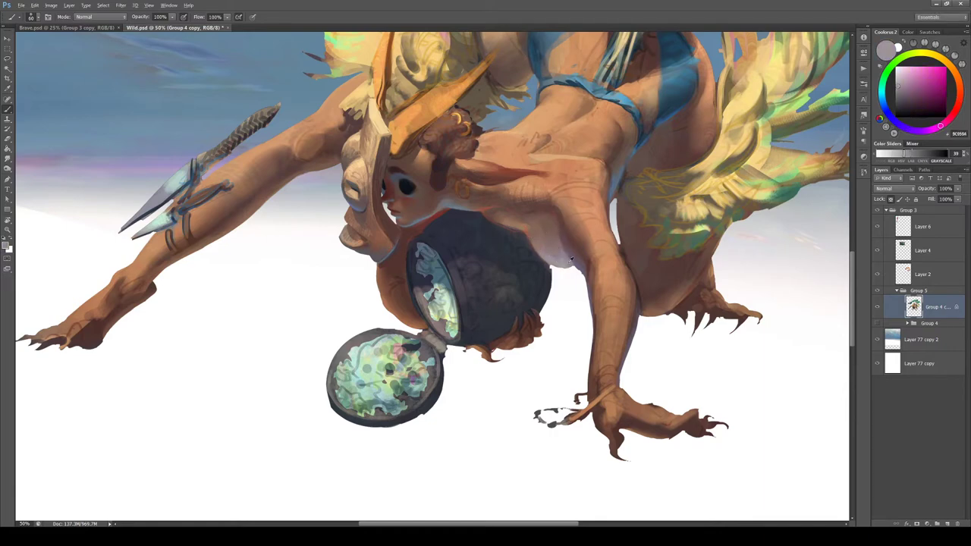
left_click(571, 262, "alt")
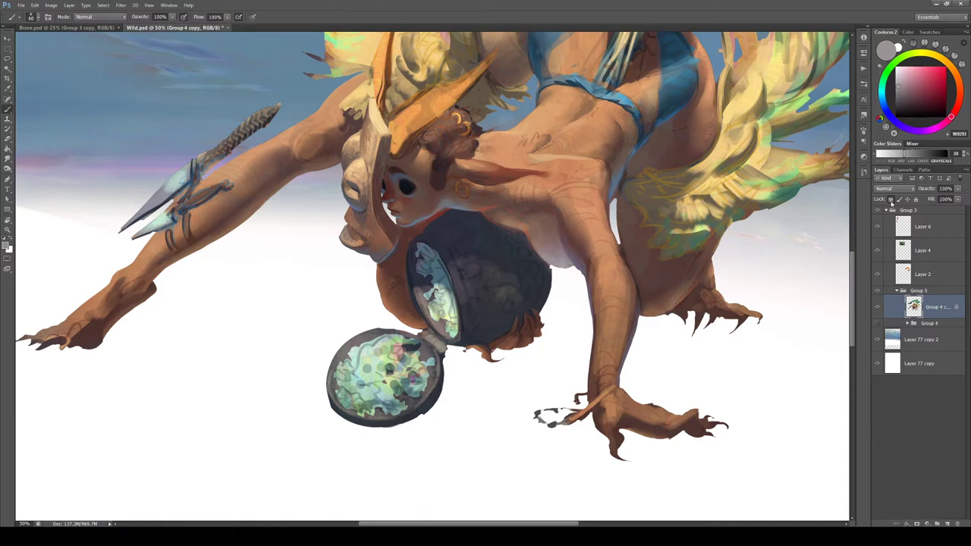
Clean up the chest's lower contour with the Eraser, then lock the layer's transparent pixels again
key("e")
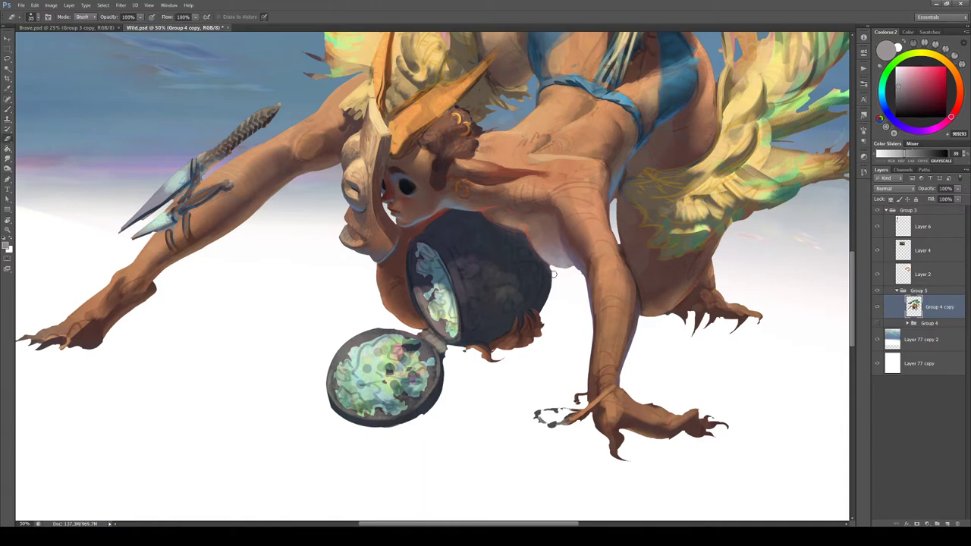
key("r")
left_click_drag(553, 290, 574, 315)
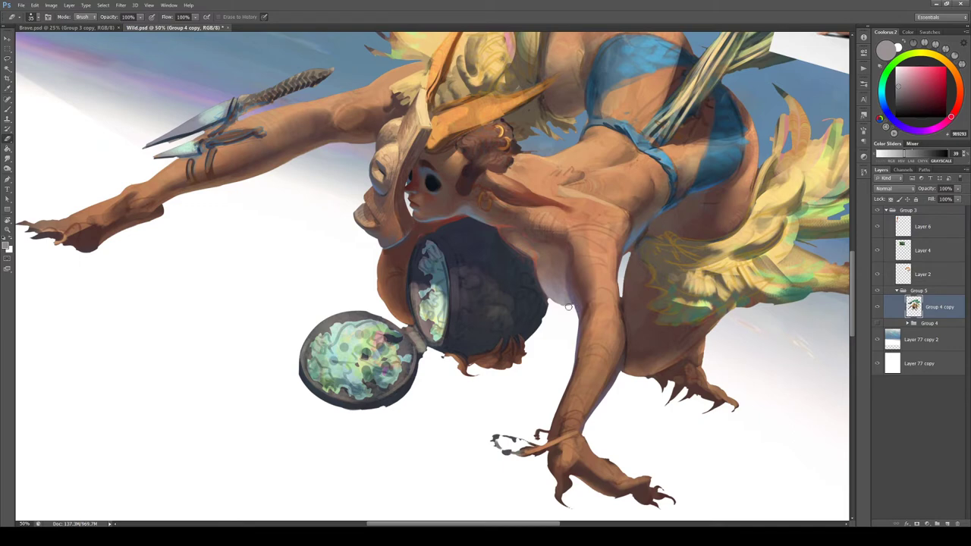
key("r")
left_click_drag(599, 341, 611, 293)
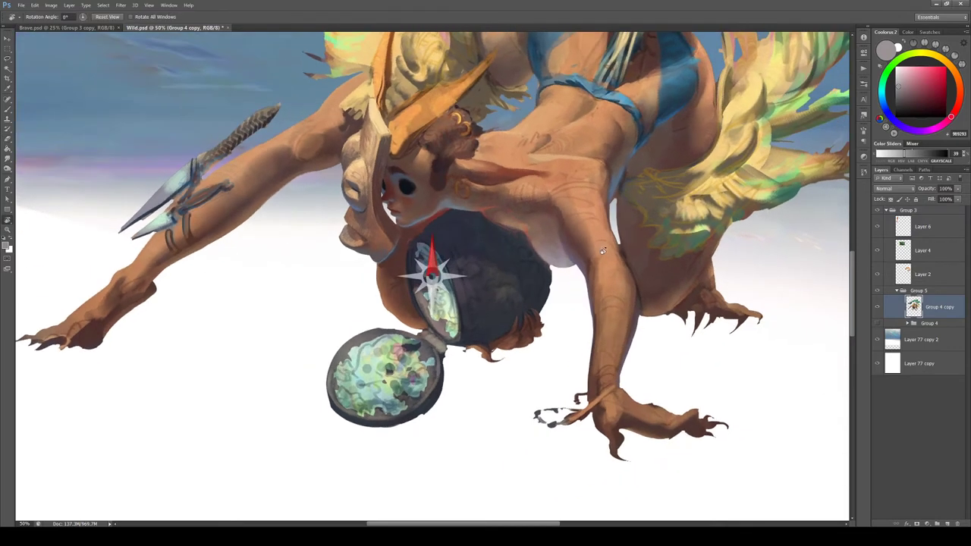
key("e")
left_click(891, 199)
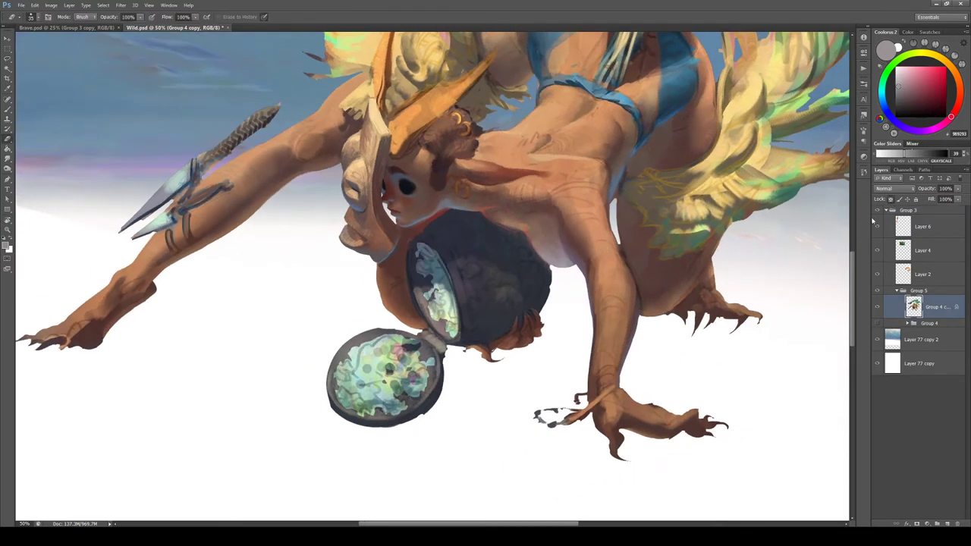
Blend the skin between the chest and upper arm with sampled mauve and reddish brown
key("b")
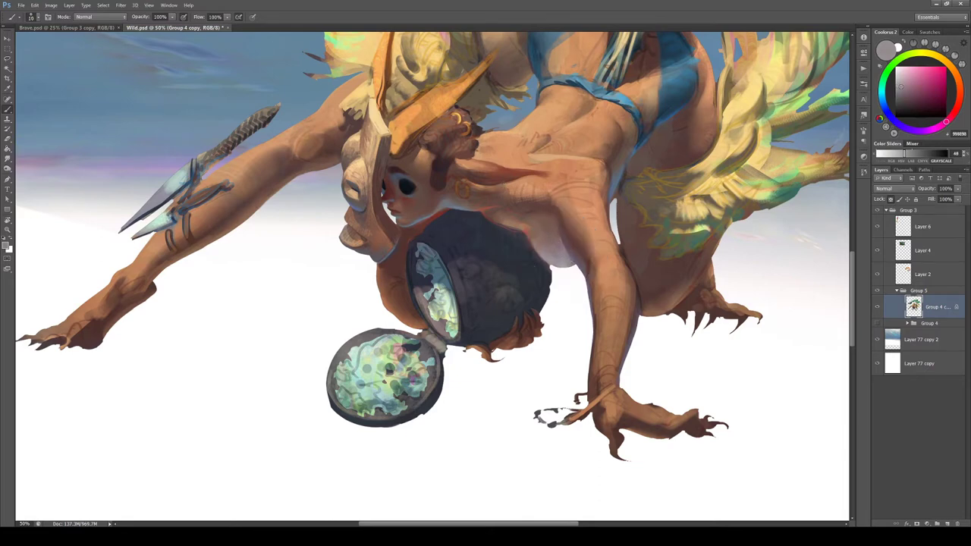
left_click(550, 230, "alt")
left_click(556, 230, "alt")
Paint cool reflected light on the neck below the jaw with sampled grey, the garment's blue and muted skin brown
key("r")
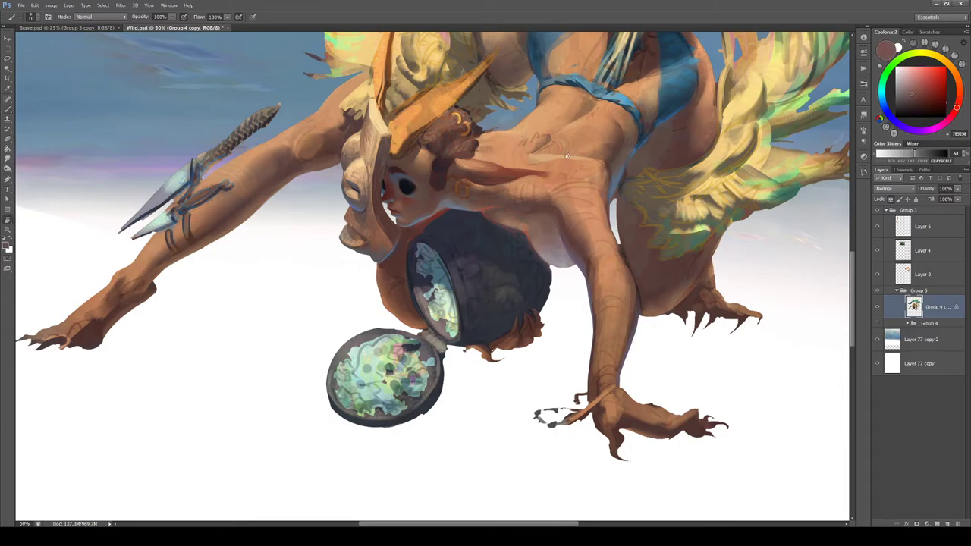
left_click_drag(556, 230, 534, 336)
key("b")
left_click(513, 266, "alt")
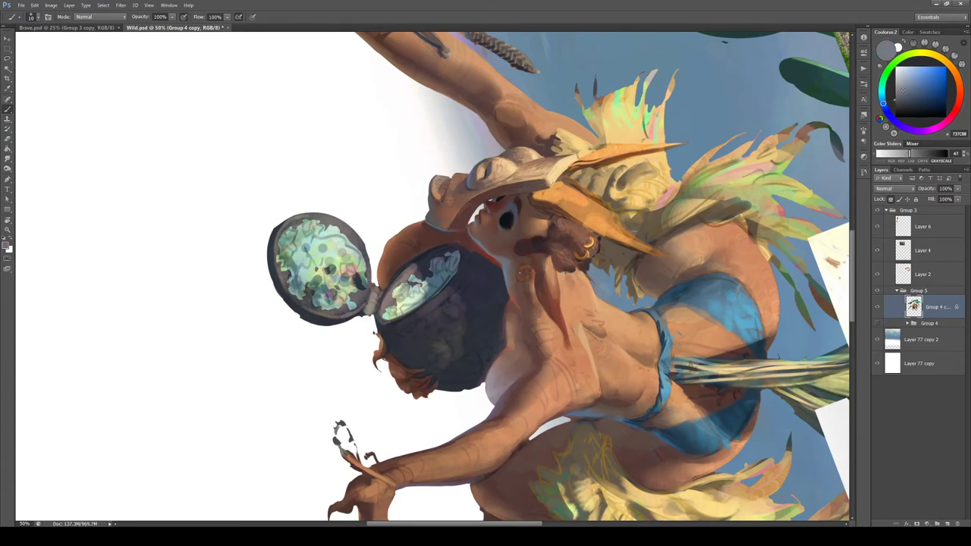
left_click(678, 300, "alt")
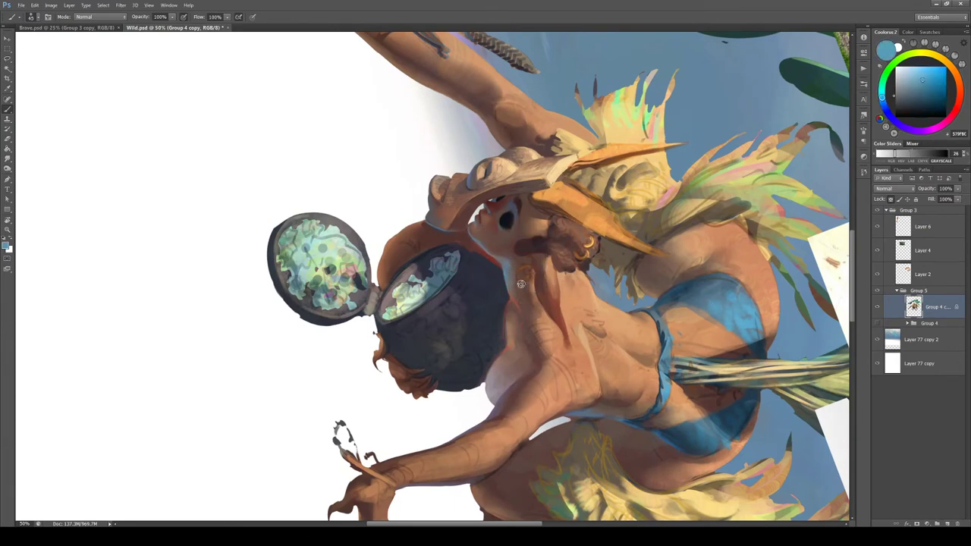
left_click(510, 268, "alt")
left_click(502, 253, "alt")
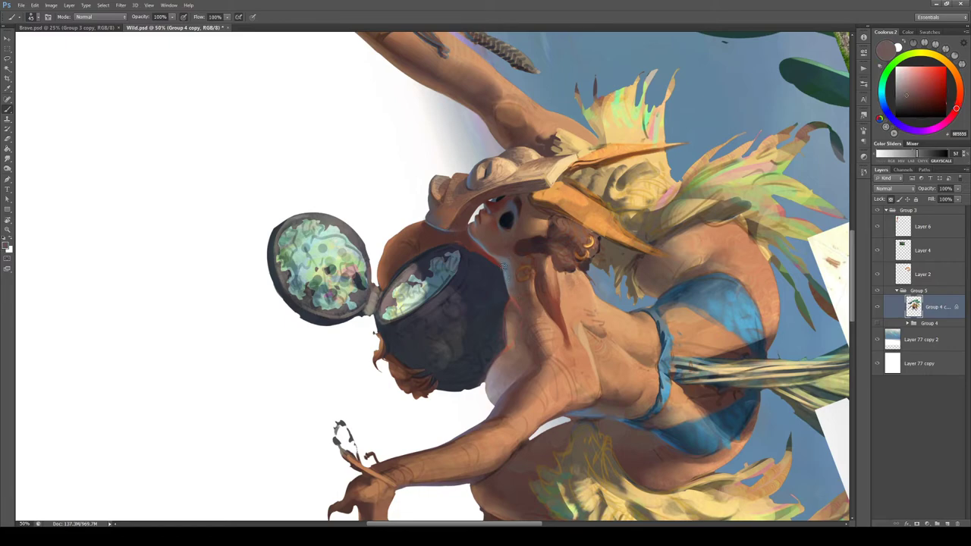
left_click(506, 254, "alt")
Refine the contour of the jaw and throat with sampled reddish brown and blue-grey
key("r")
mouse_move(531, 340)
left_mouse_down()
mouse_move(456, 337)
mouse_move(437, 385)
mouse_move(479, 375)
left_mouse_up()
key("b")
left_click(492, 266, "alt")
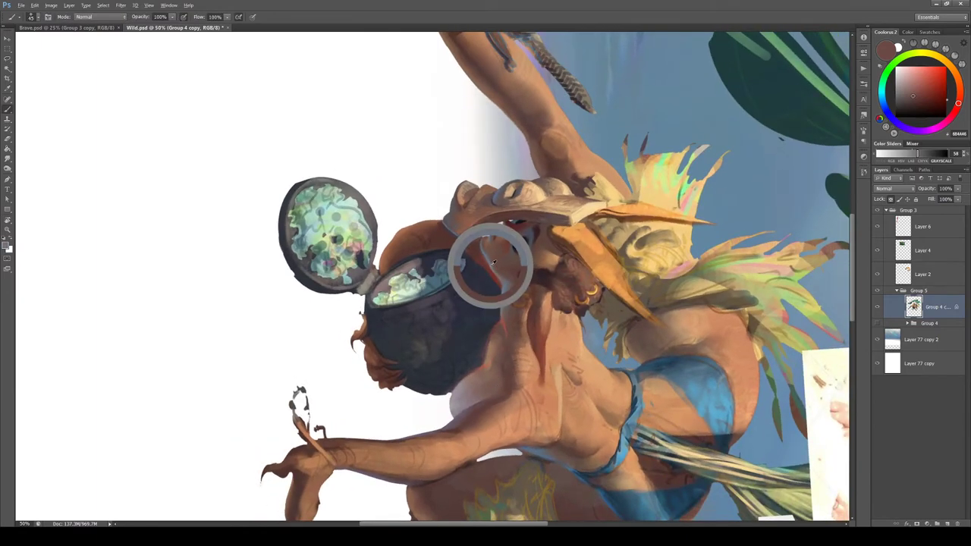
left_click(495, 263, "alt")
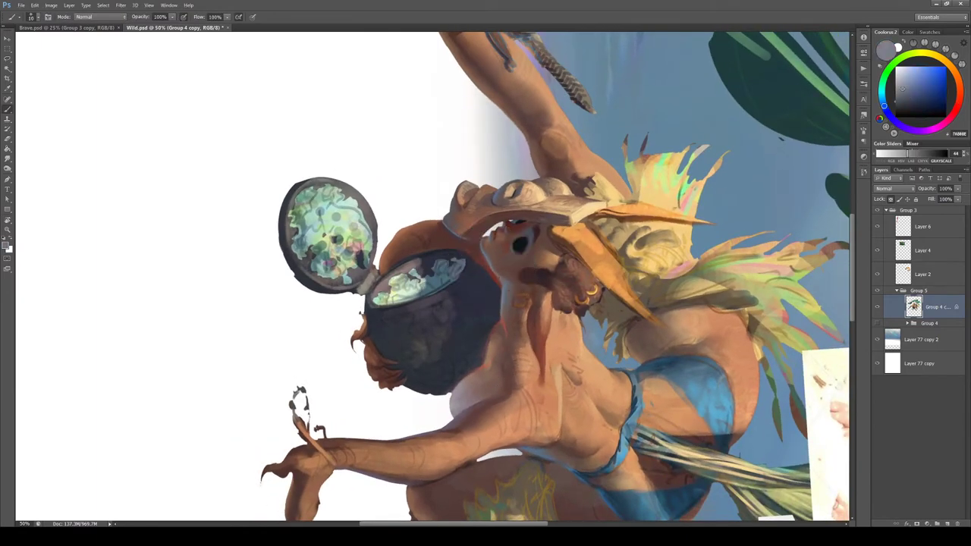
key("Escape")
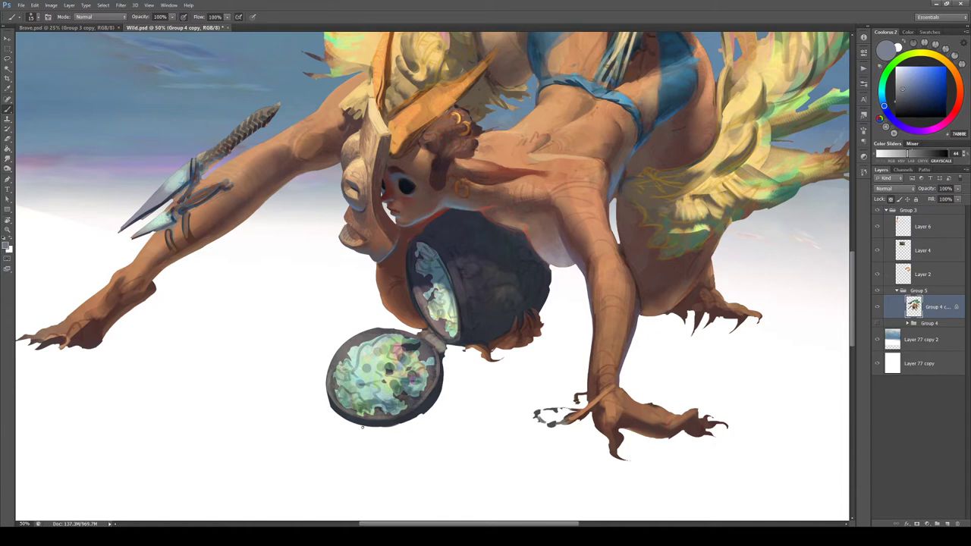
Blend the chest's lower contour into the neck and shoulder with sampled mauve, reddish brown and dusty pink
left_click(560, 256, "alt")
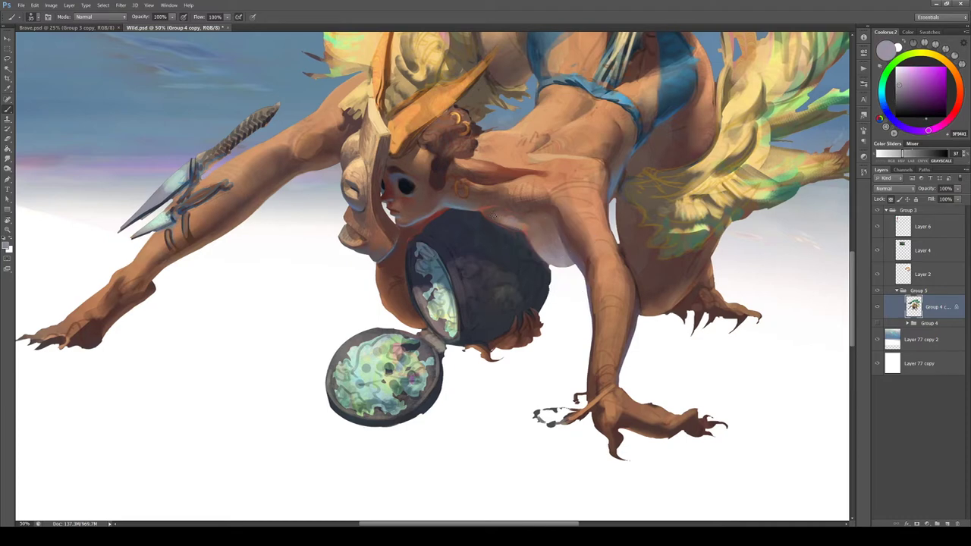
left_click(494, 215, "alt")
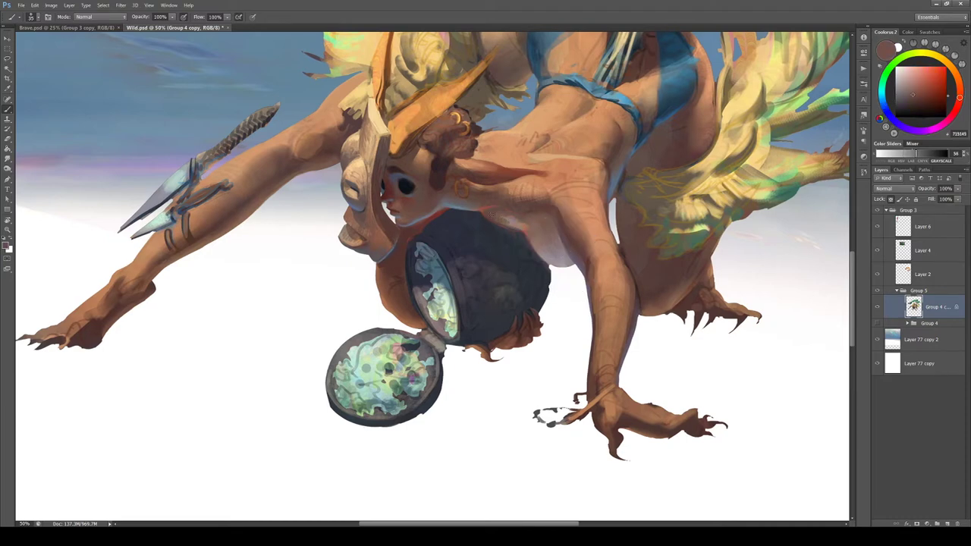
left_click(529, 232, "alt")
left_click(510, 217, "alt")
left_click(507, 221, "alt")
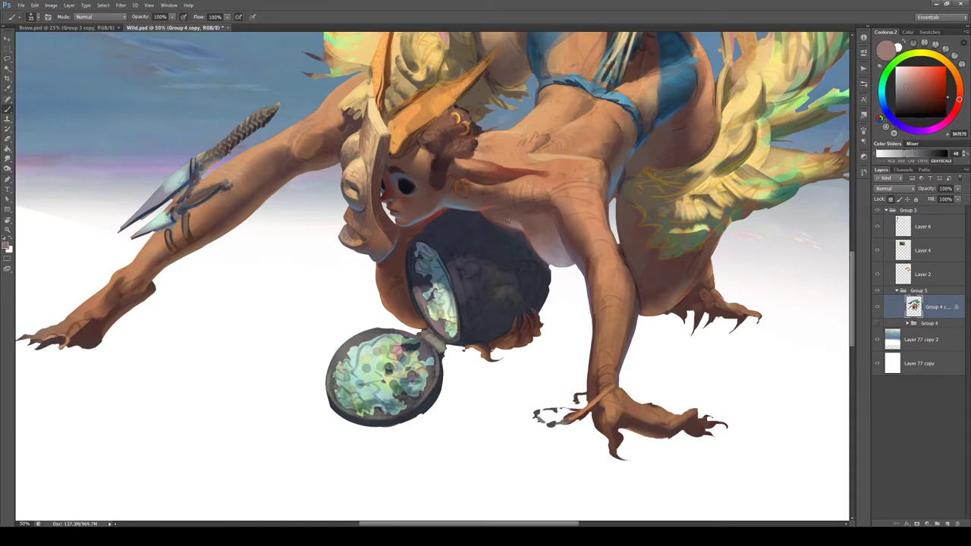
left_click(502, 217, "alt")
left_click(510, 199, "alt")
Paint a blue-grey reflected light in the armpit using a tone sampled from the neck
left_click(465, 207, "alt")
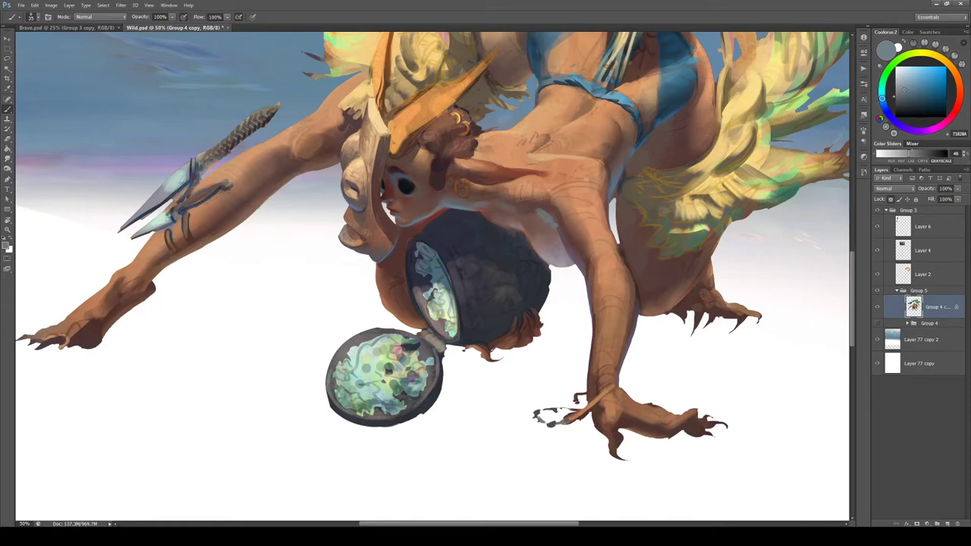
left_click(547, 209, "alt")
mouse_move(547, 209)
left_mouse_down()
mouse_move(576, 223)
mouse_move(573, 206)
left_mouse_up()
Shade the front of the shoulder and upper arm with sampled reddish brown and warm orange-brown
mouse_move(637, 55)
left_mouse_down()
mouse_move(510, 244)
mouse_move(535, 211)
left_mouse_up()
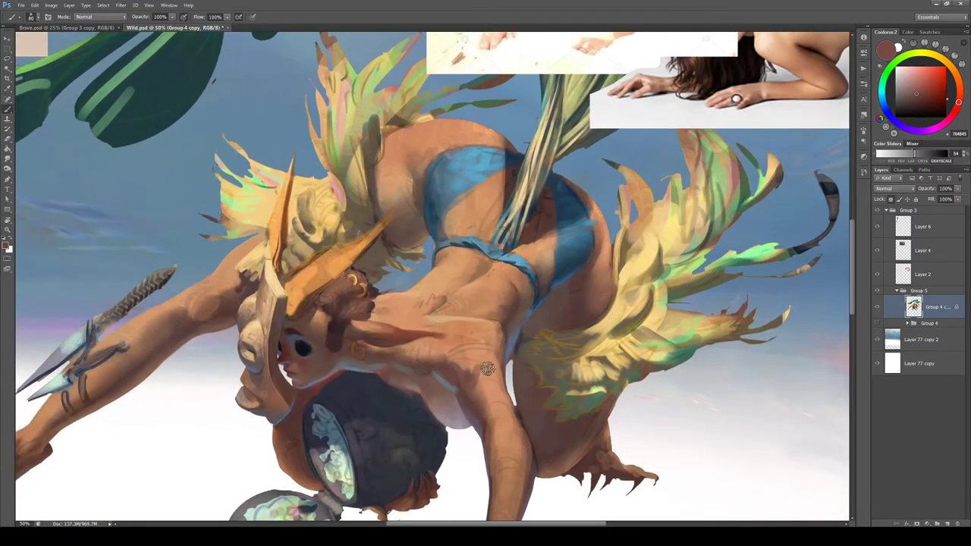
left_click(487, 366, "alt")
mouse_move(477, 369)
left_mouse_down()
mouse_move(467, 364)
mouse_move(494, 379)
left_mouse_up()
scroll(493, 378, "down", 1)
scroll(494, 378, "left", 1)
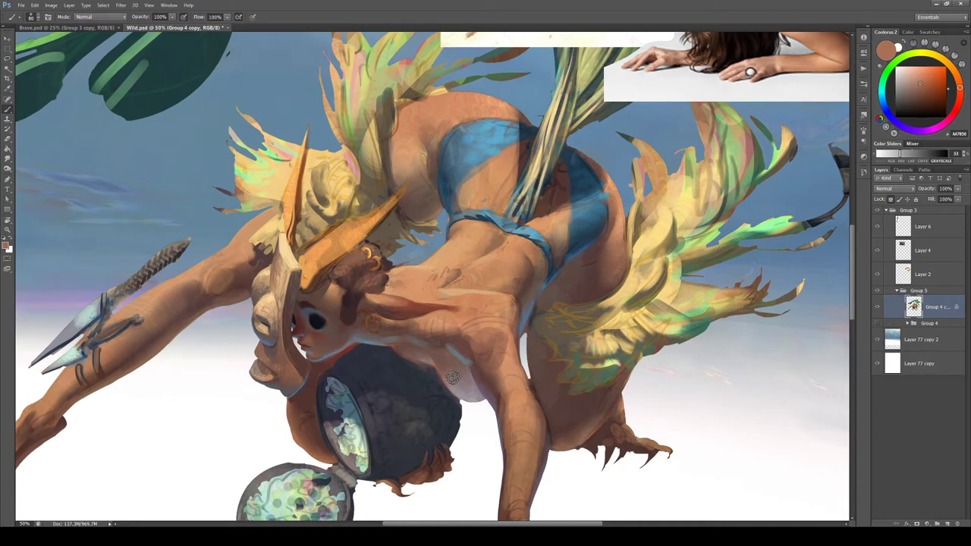
Soften the blue-grey light between the chest and armpit with sampled muted mauve-brown
left_click_drag(453, 377, 488, 336)
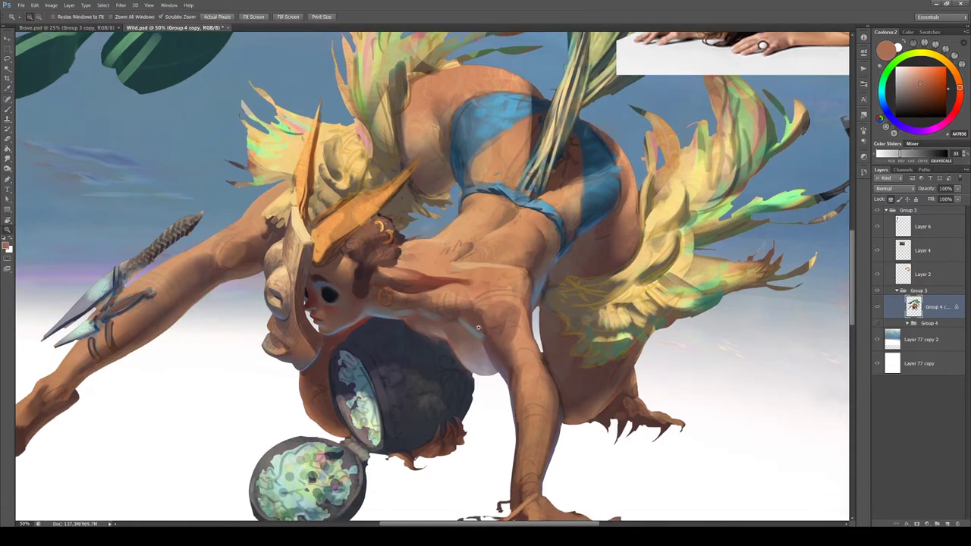
key("ctrl+minus")
key("ctrl+plus")
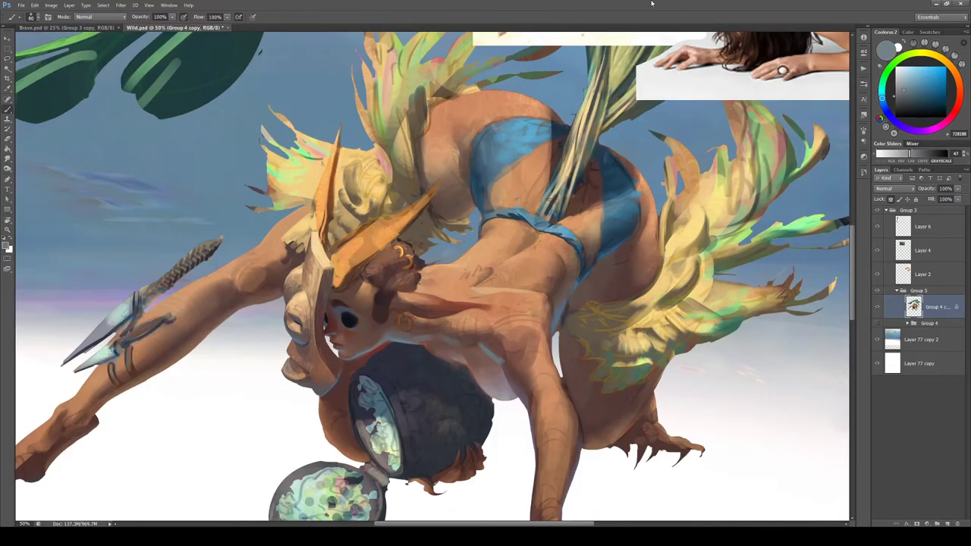
left_click(467, 346, "alt")
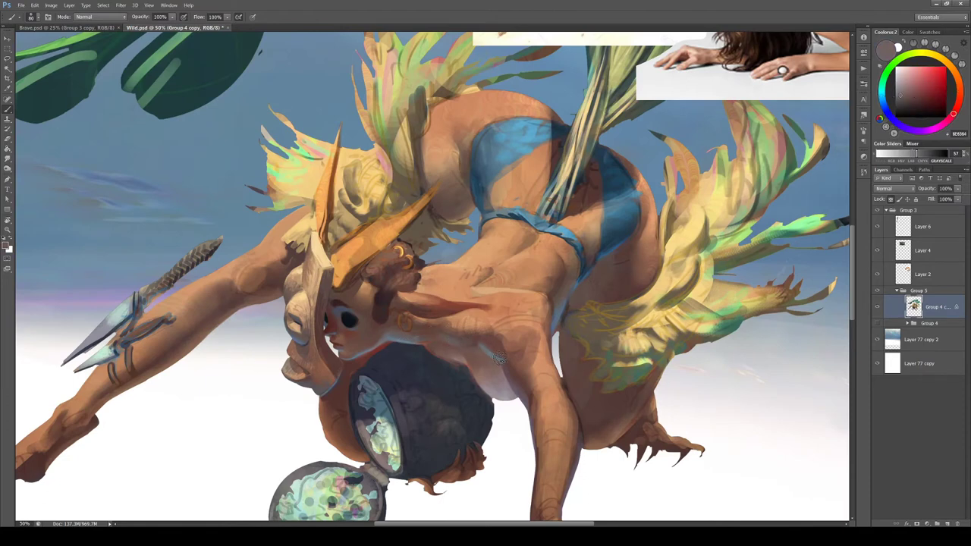
Shade the torso's shadow side next to the thigh with sampled blue-grey and dark reddish brown using a smaller brush
left_click(559, 318, "alt")
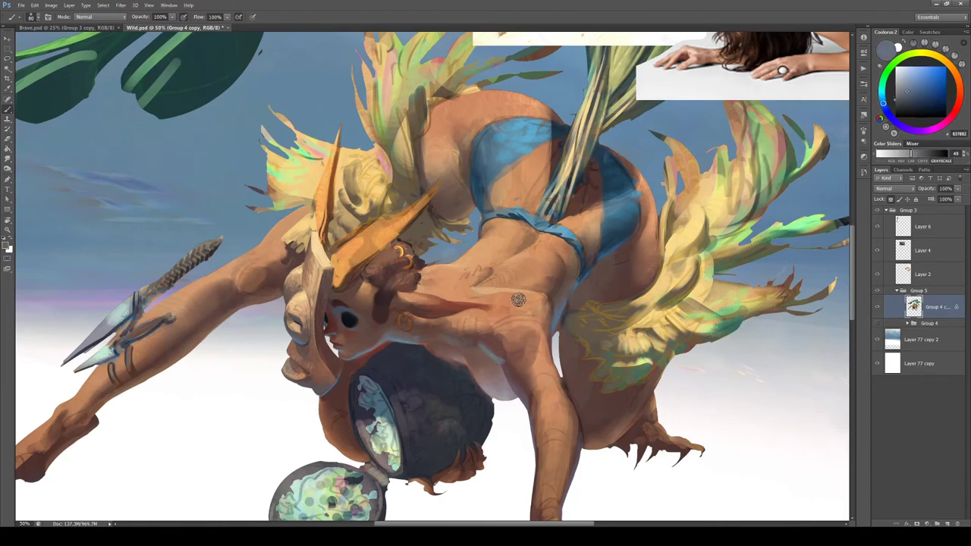
key("bracketleft")
key("bracketleft")
key("bracketleft")
left_click(561, 289, "alt")
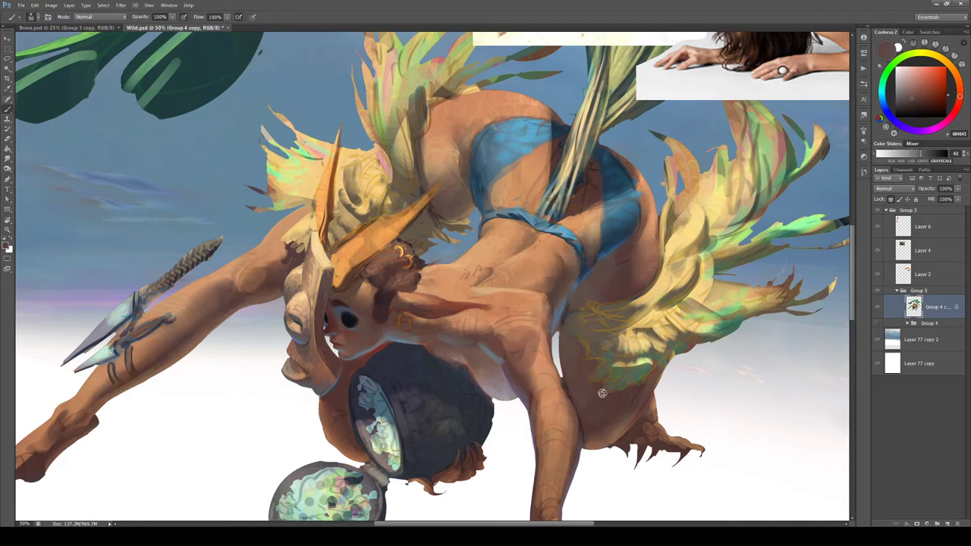
Smooth the sketch marks on the upper back around the shoulder blade with sampled light peach skin tones
left_click(479, 280, "alt")
mouse_move(469, 280)
left_mouse_down()
mouse_move(490, 278)
mouse_move(478, 284)
left_mouse_up()
left_click(498, 278, "alt")
left_click(480, 284, "alt")
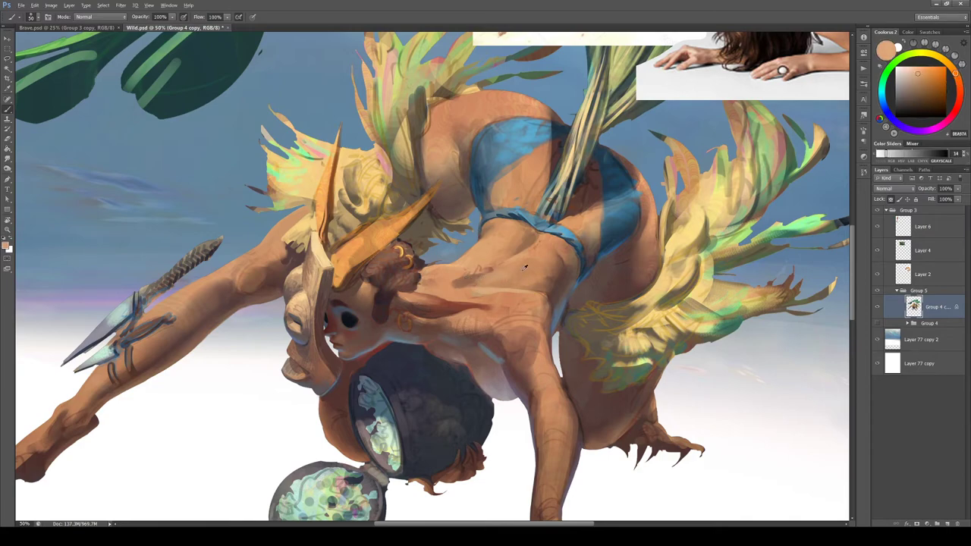
left_click(502, 280, "alt")
left_click(486, 288, "alt")
Lighten the top of the supporting shoulder and the neck muscle with sampled peach and tan tones
scroll(524, 303, "down", 3)
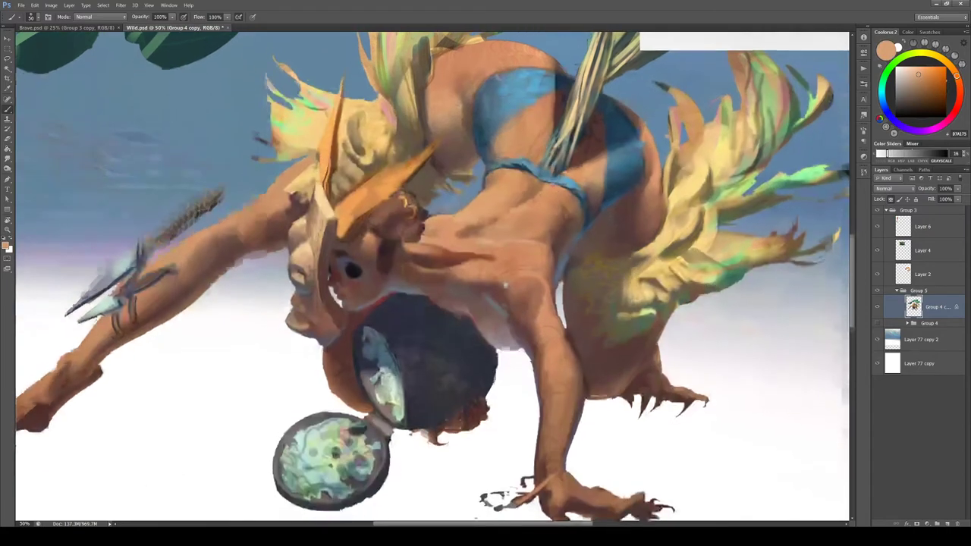
left_click(507, 224, "alt")
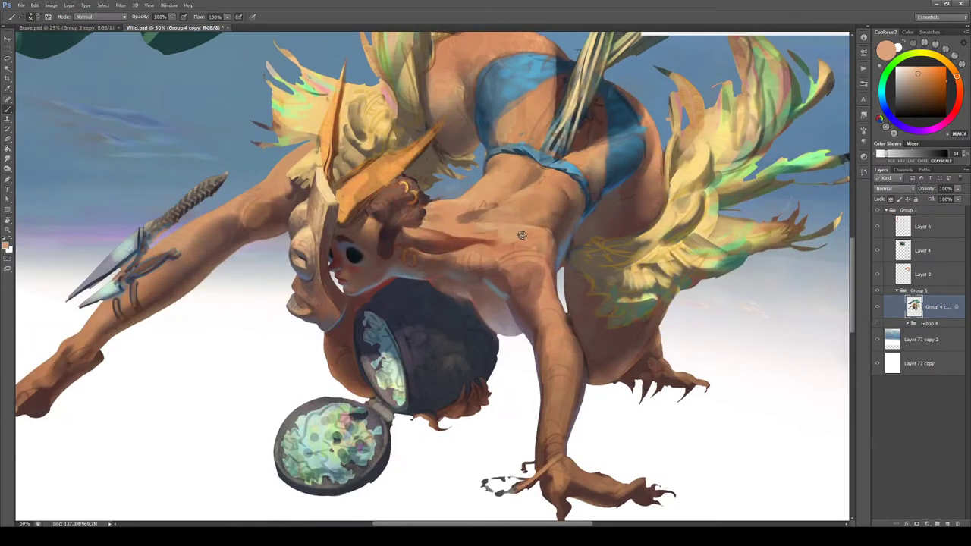
left_click(427, 256, "alt")
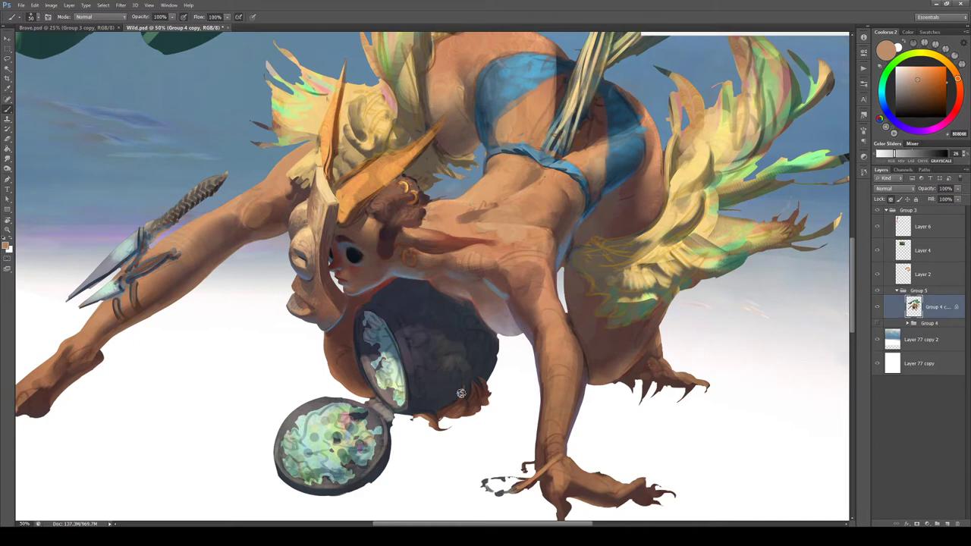
Paint a thin blue rim light along the waist's outer edge and separate it from the thigh with sampled brown
left_click(565, 244, "alt")
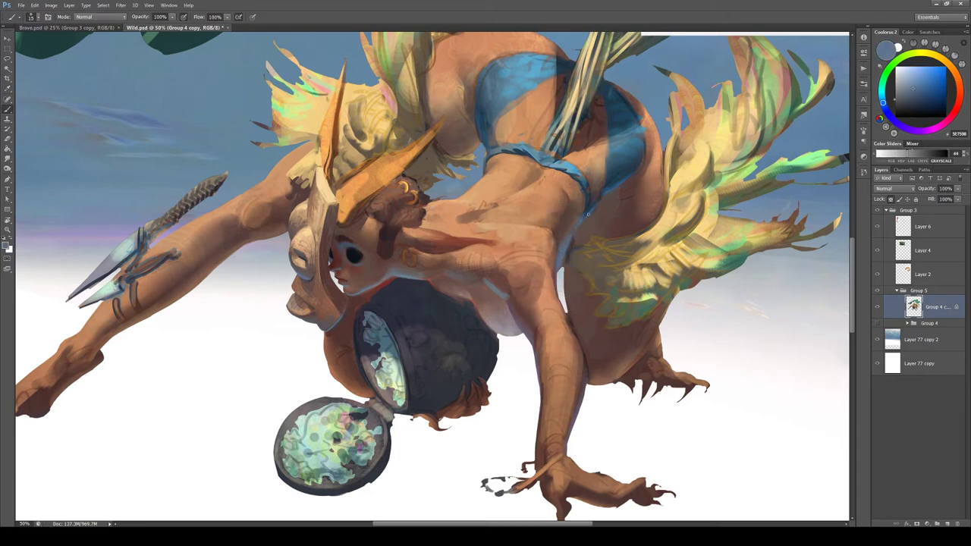
key("r")
mouse_move(565, 244)
left_mouse_down()
mouse_move(512, 378)
mouse_move(417, 398)
left_mouse_up()
key("space")
left_click_drag(414, 396, 427, 253)
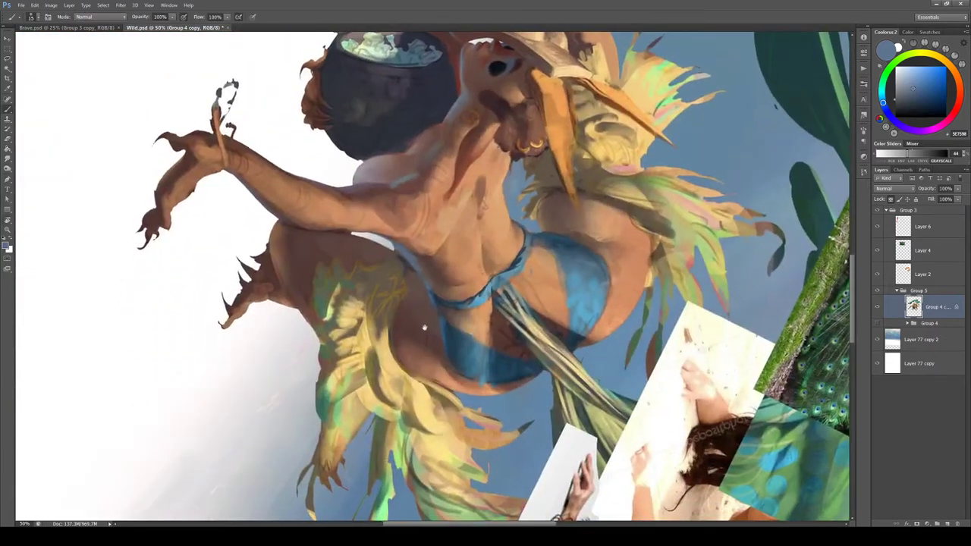
left_click(419, 278, "alt")
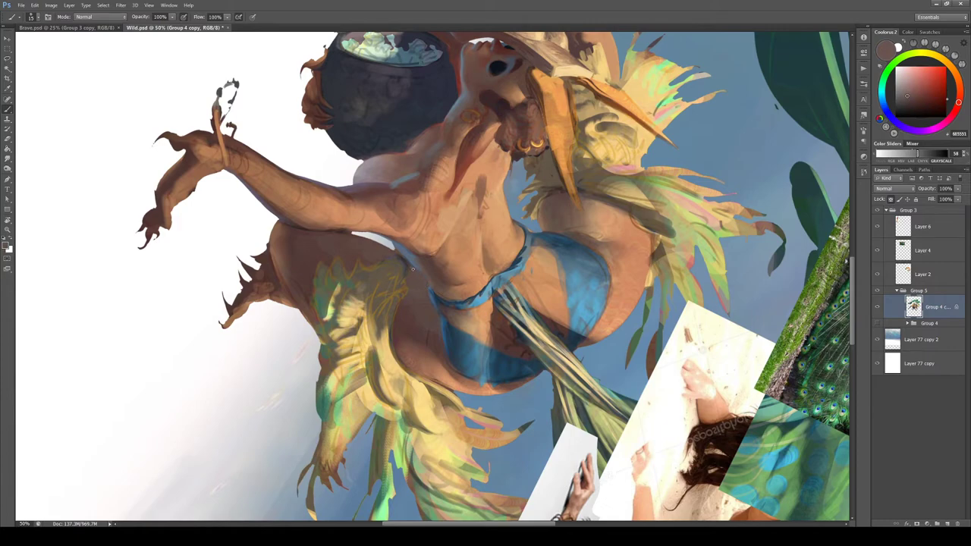
left_click(401, 250, "alt")
Unlock the layer's transparent pixels, erase along the gap below the waist, and repaint its edges with sampled mauve-grey and browns
key("r")
mouse_move(466, 264)
left_mouse_down()
mouse_move(362, 205)
mouse_move(352, 210)
mouse_move(442, 147)
left_mouse_up()
key("b")
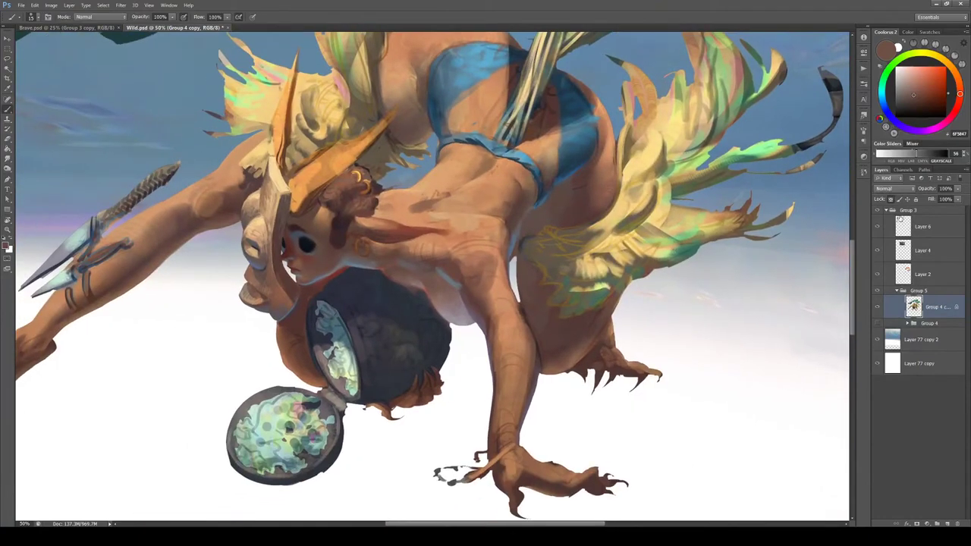
key("e")
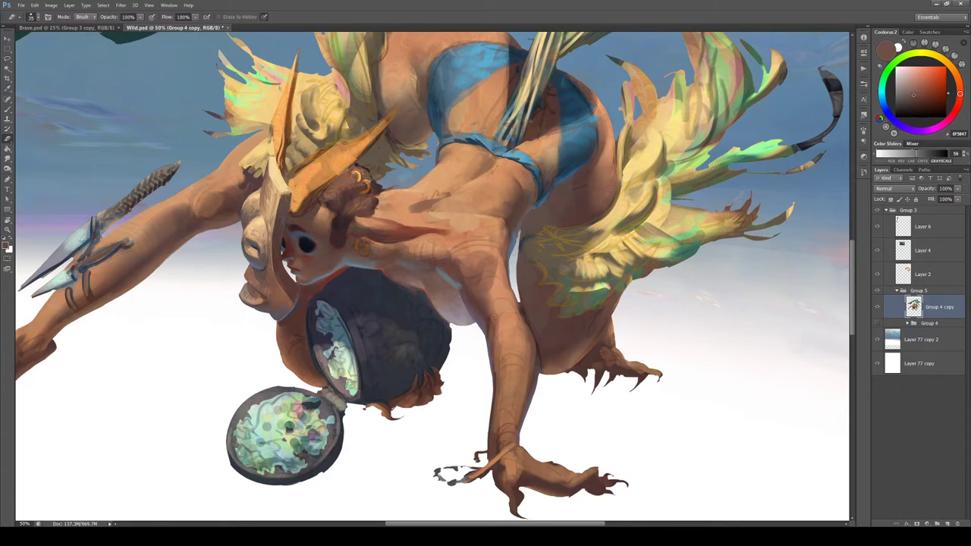
key("b")
left_click(522, 229, "alt")
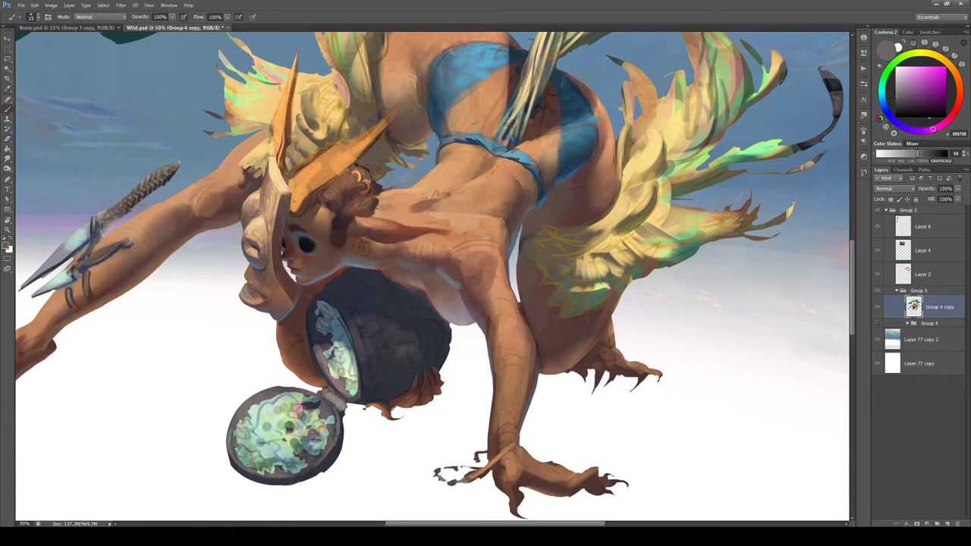
left_click(517, 236, "alt")
left_click(523, 223, "alt")
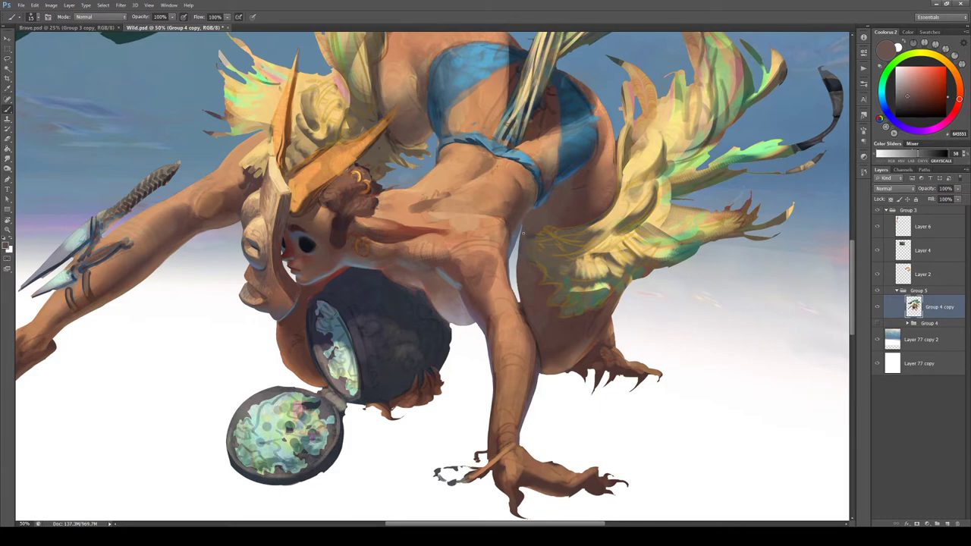
left_click(525, 235, "alt")
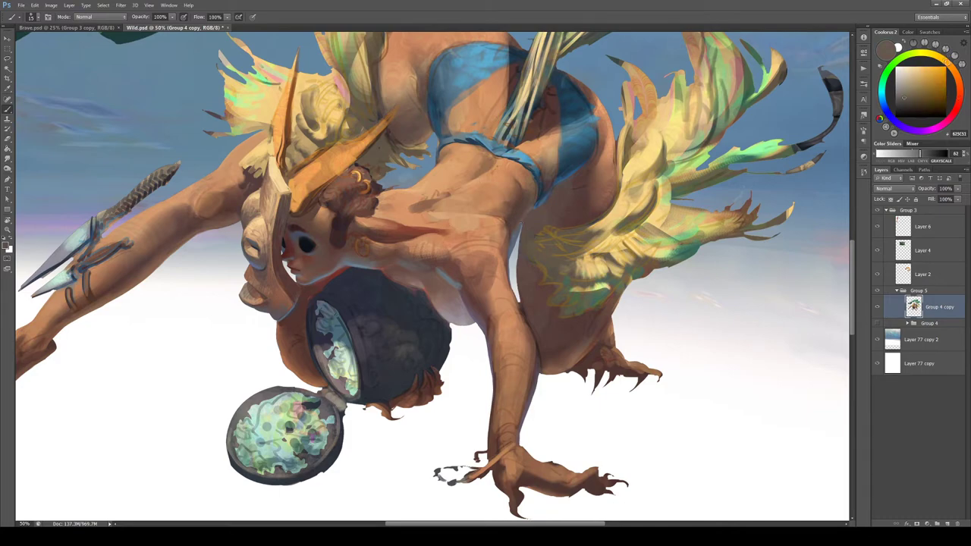
Clean up the narrow gap between torso and thigh with the Eraser and paint the feathered thigh edge in sampled olive browns
key("r")
mouse_move(524, 234)
left_mouse_down()
mouse_move(497, 199)
mouse_move(495, 221)
left_mouse_up()
key("e")
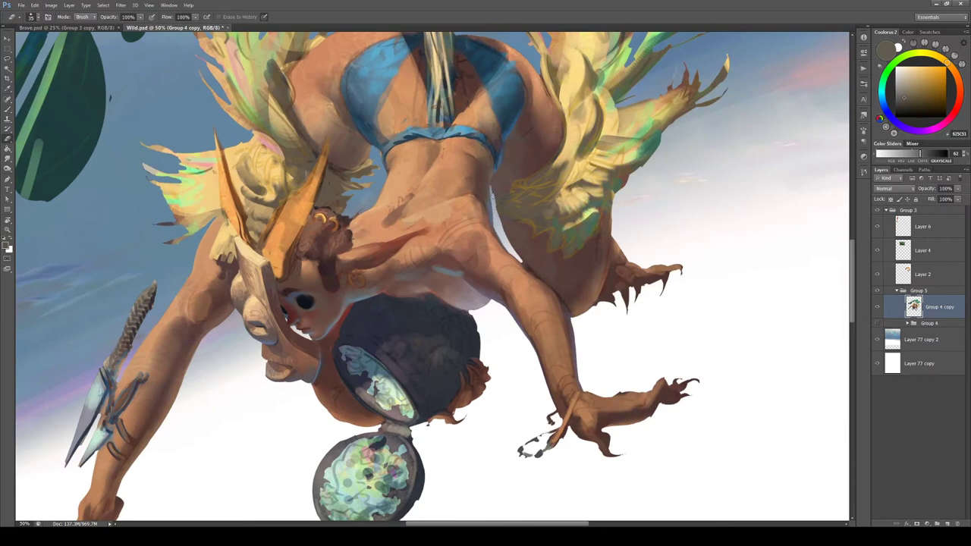
key("b")
left_click(492, 190, "alt")
left_click(495, 200, "alt")
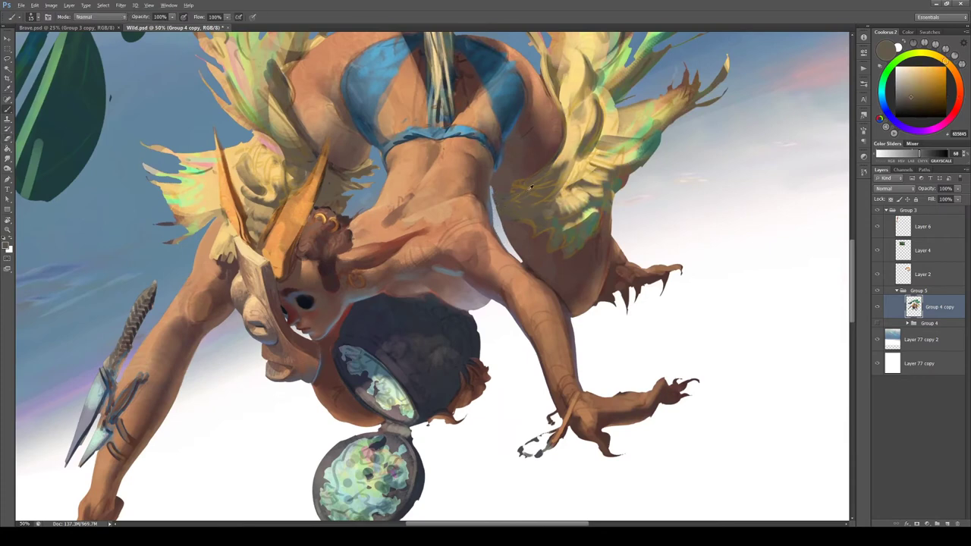
left_click(530, 188, "alt")
left_click_drag(493, 197, 496, 212)
key("r")
mouse_move(554, 266)
left_mouse_down()
mouse_move(569, 369)
mouse_move(581, 330)
left_mouse_up()
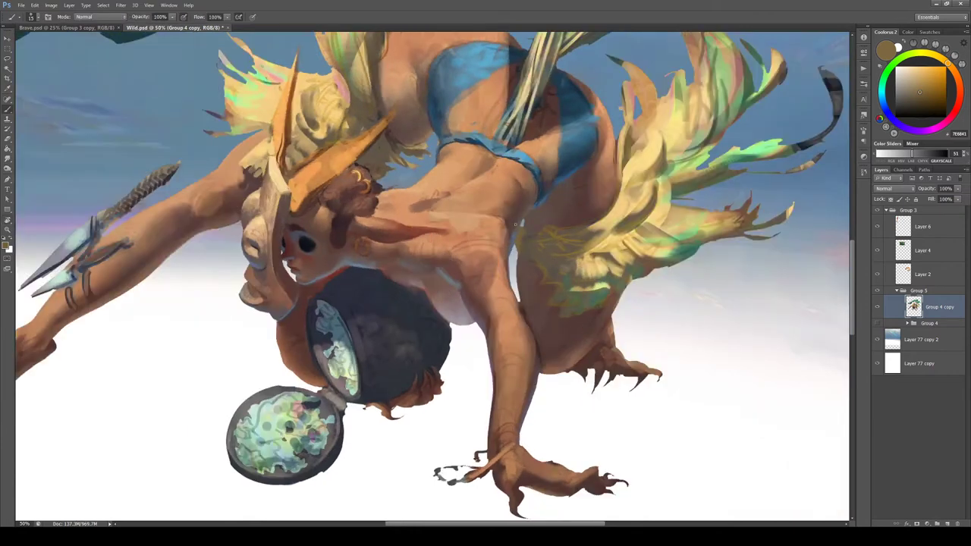
Touch up the thigh beside the waist with sampled reddish brown and soften the armpit light with sampled blue-grey
left_click(526, 230, "alt")
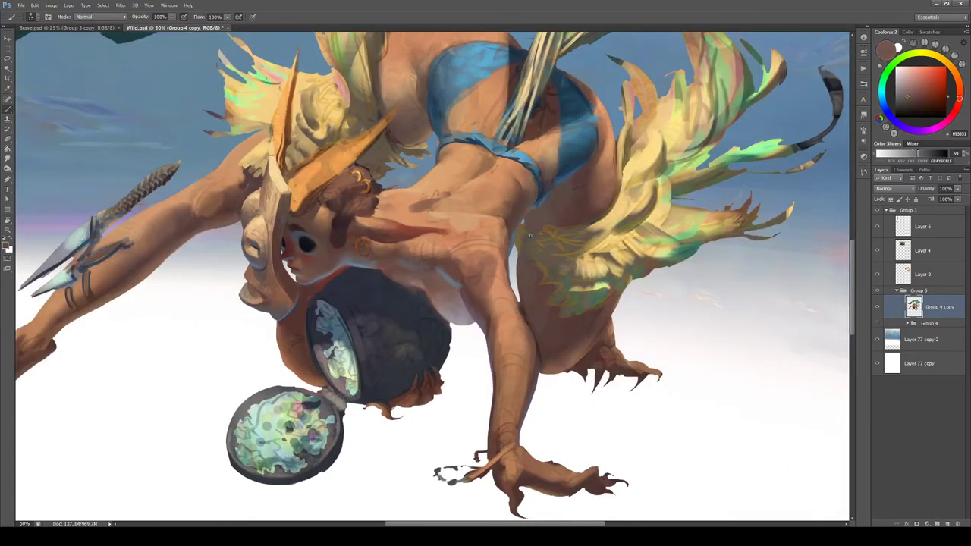
left_click(509, 220, "alt")
left_click(459, 284, "alt")
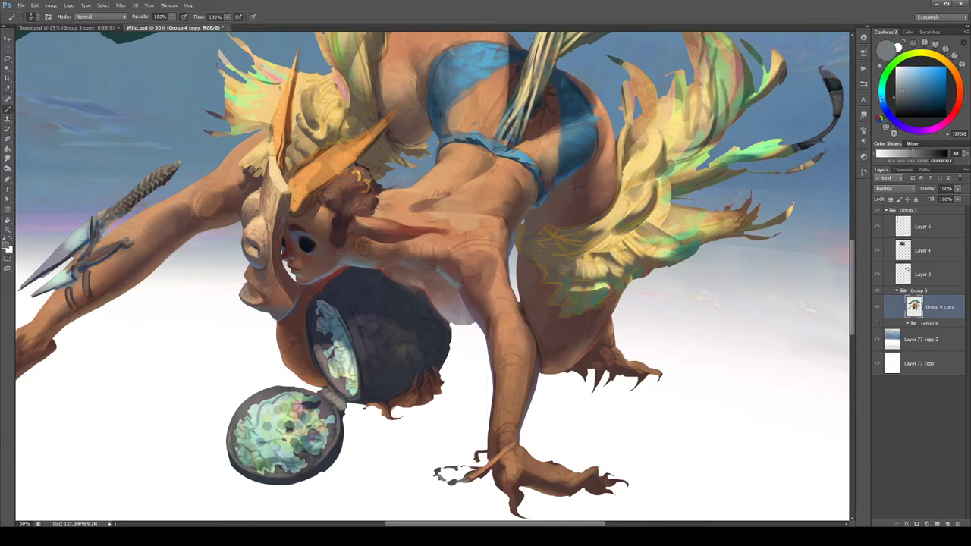
Soften the chest shading and cool light below the armpit with sampled reddish brown, blue-grey and mauve tones
left_click(464, 290, "alt")
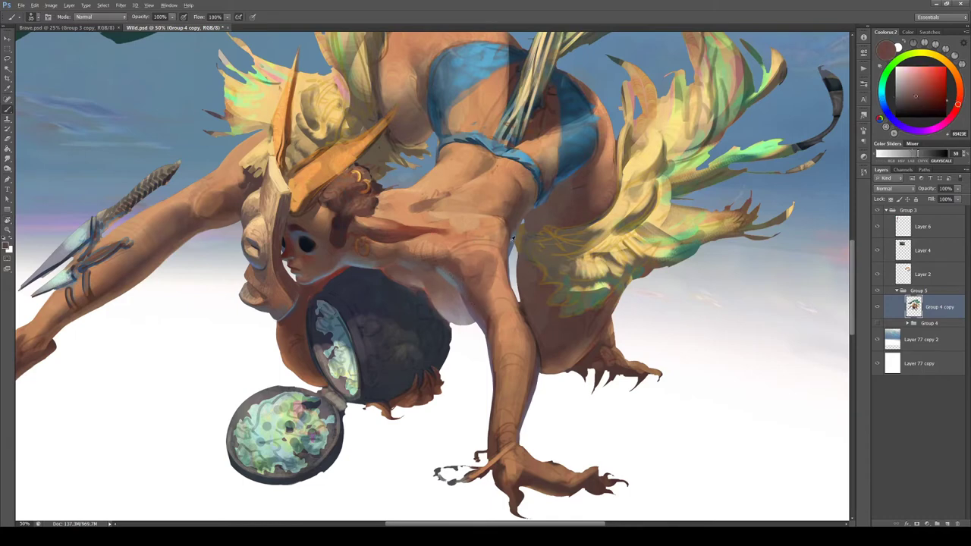
left_click(565, 173, "alt")
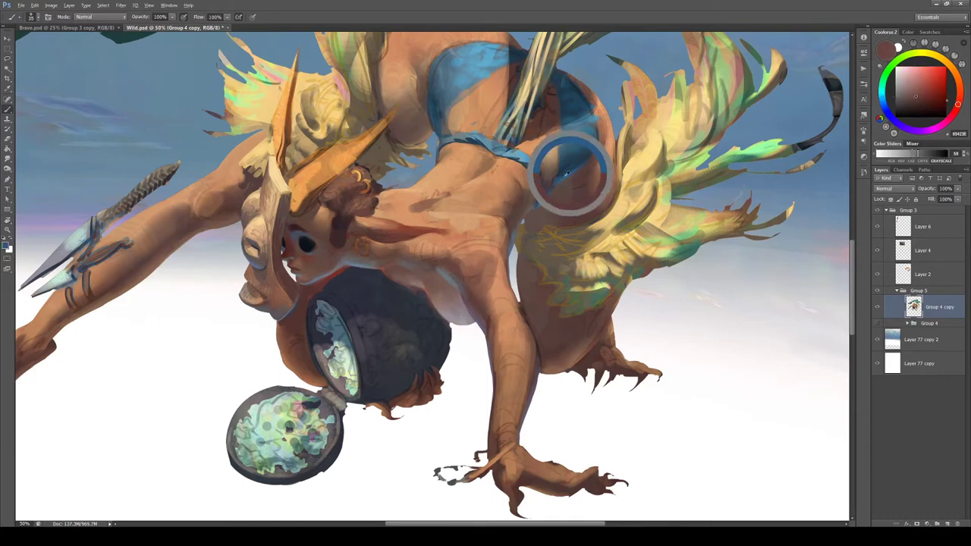
left_click(456, 284, "alt")
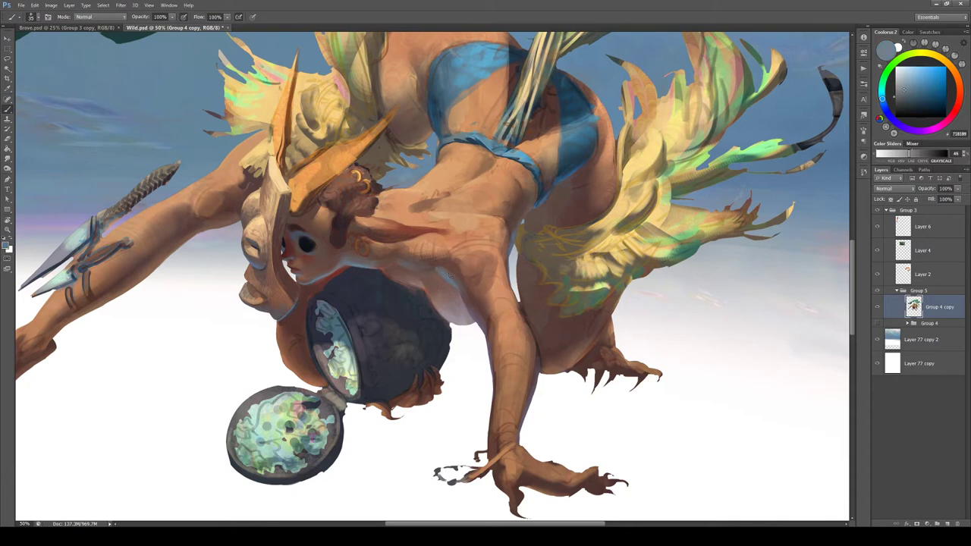
left_click(451, 278, "alt")
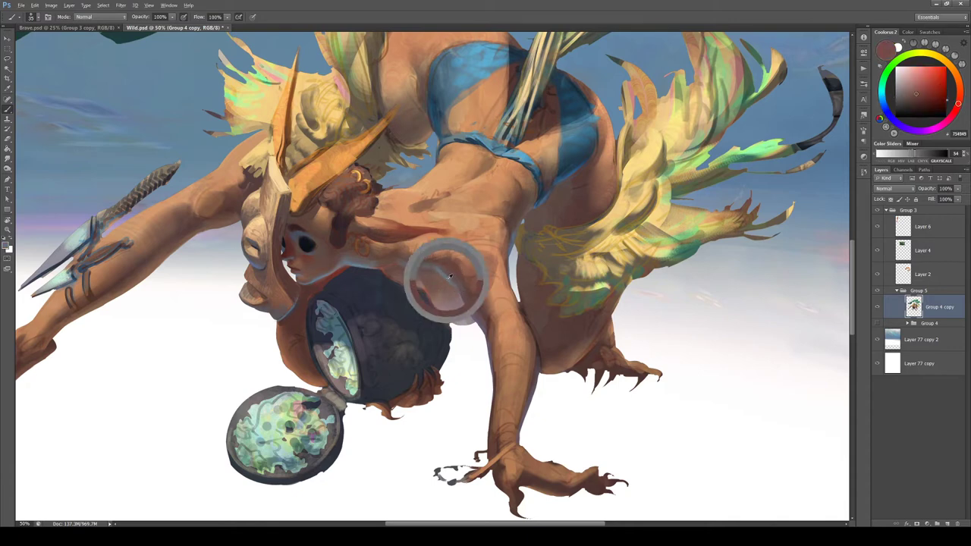
Switch to the Brave.psd painting, examine its eye-filled box and sleeve rendering at 50% zoom, and return to Wild.psd
key("ctrl+Tab")
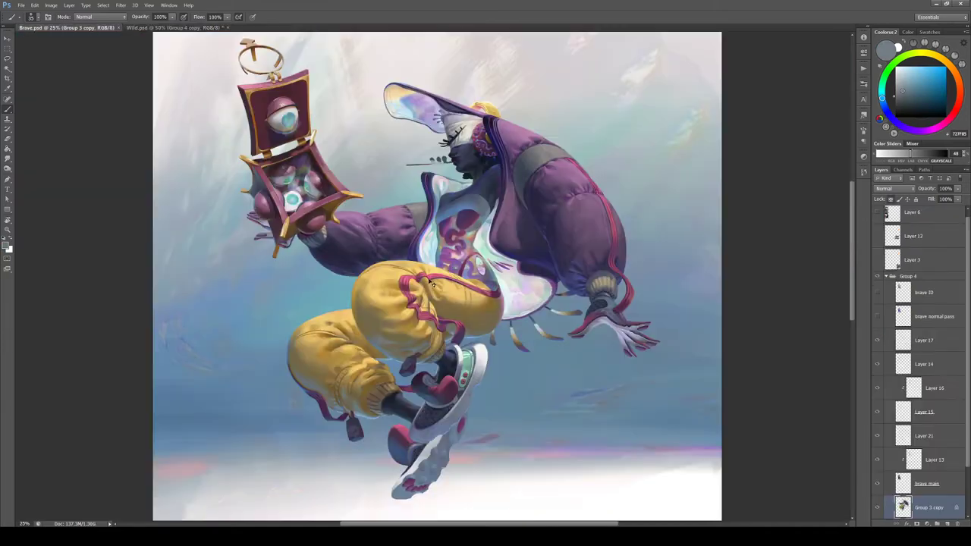
left_click_drag(435, 279, 499, 329)
key("ctrl+plus")
key("ctrl+plus")
left_click_drag(438, 187, 598, 284)
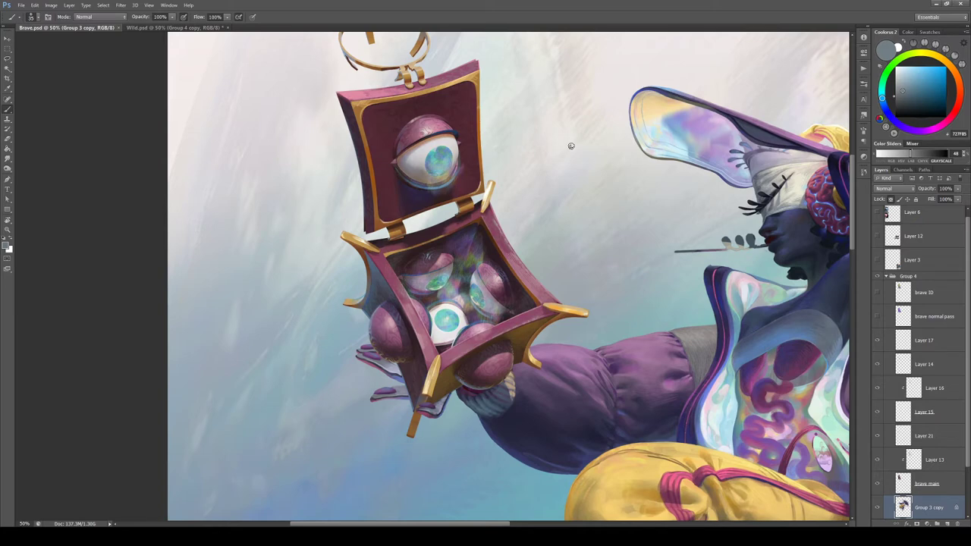
key("ctrl+Tab")
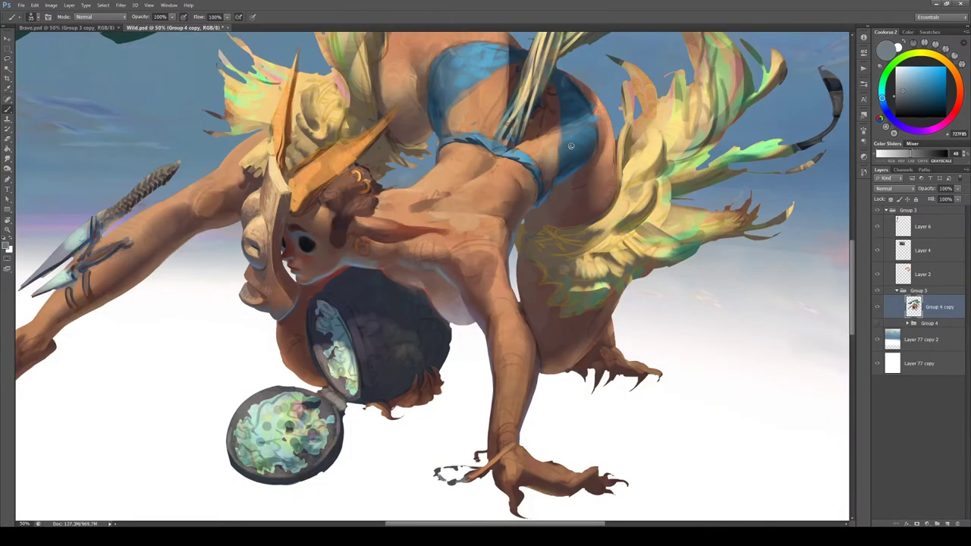
Touch up the shoulder and the skin around the pointed ear with sampled light skin tones and a brighter orange
left_click_drag(476, 279, 522, 262)
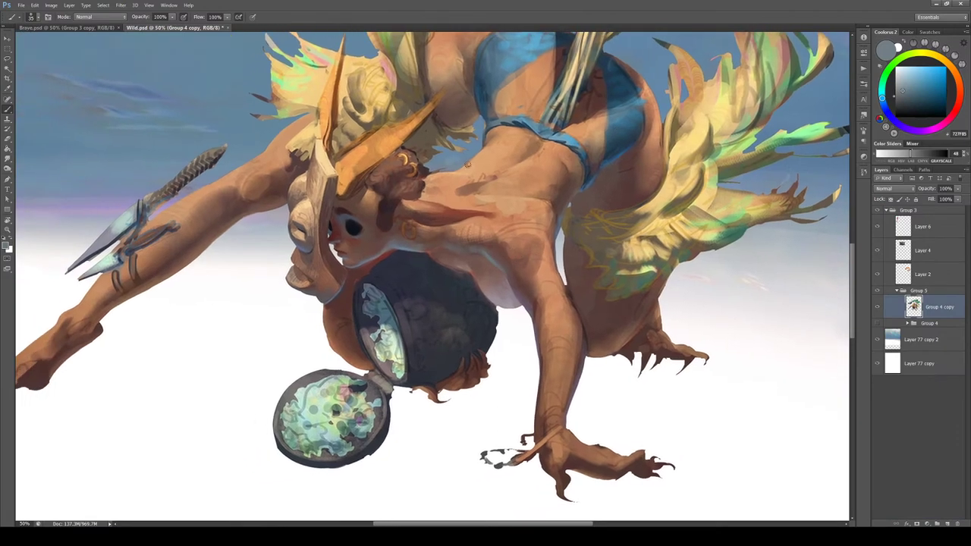
left_click(420, 204, "alt")
left_click(427, 214, "alt")
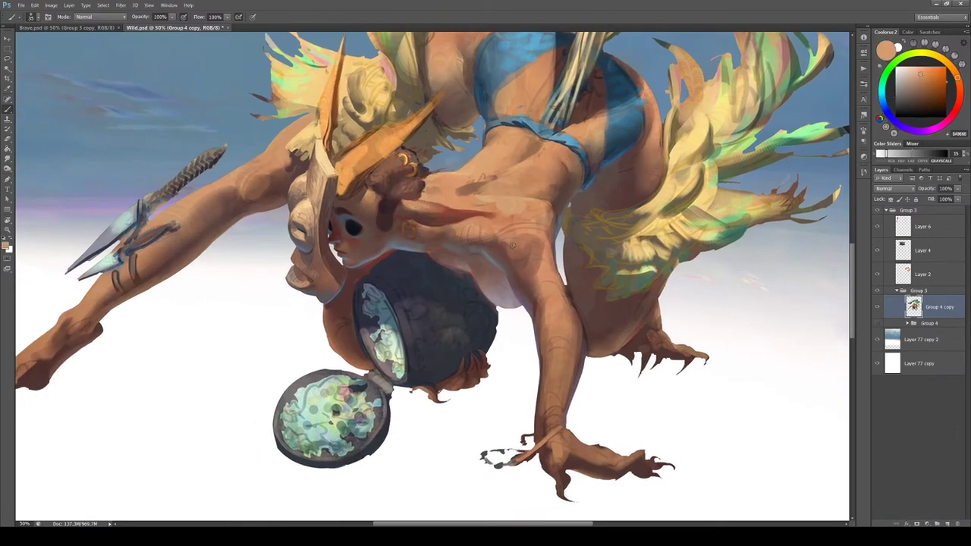
left_click_drag(513, 251, 520, 237)
key("ctrl+z")
left_click(507, 221, "alt")
left_click(928, 68)
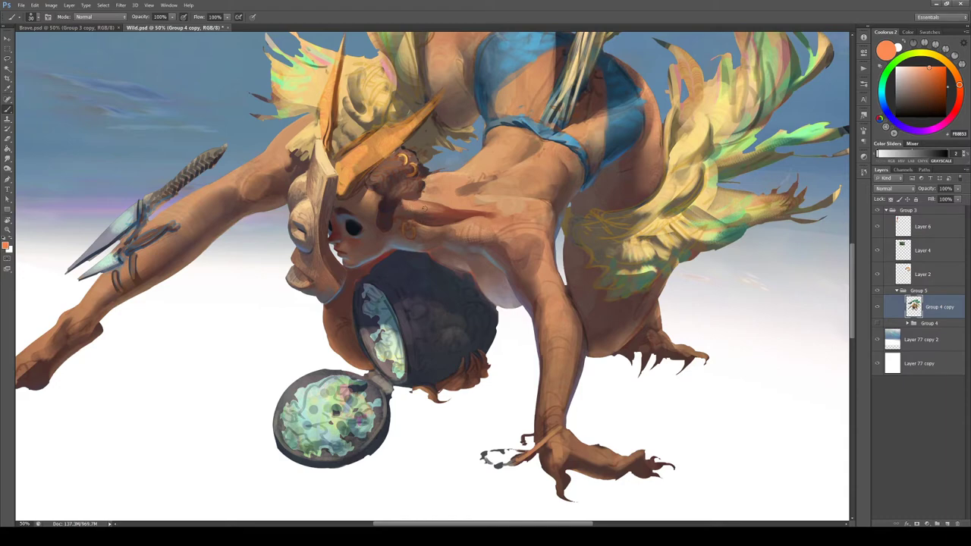
left_click(412, 203, "alt")
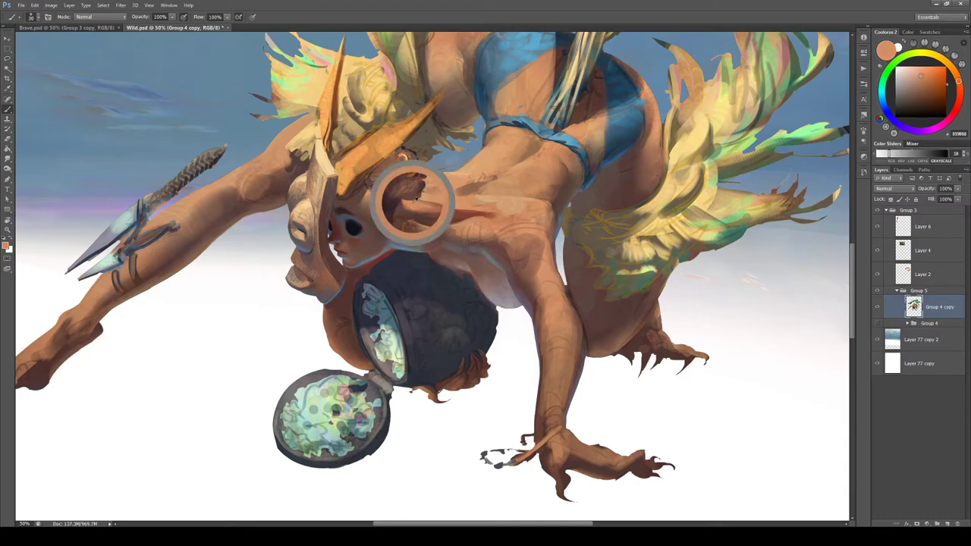
left_click(455, 172, "alt")
Refine the pointed ear and the skin beside it with sampled reddish brown and lighter orange-brown in a rotated view
key("r")
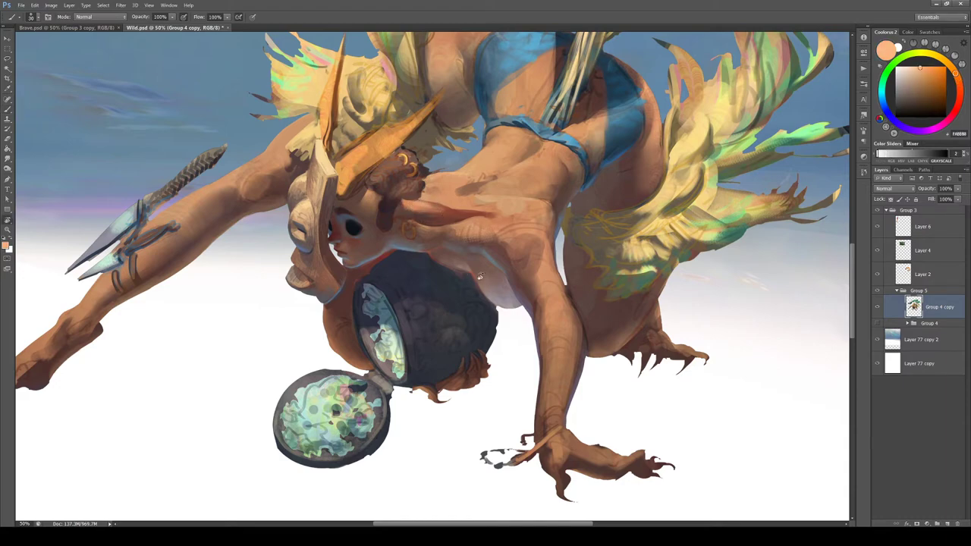
left_click_drag(443, 219, 324, 203)
left_click(366, 273, "alt")
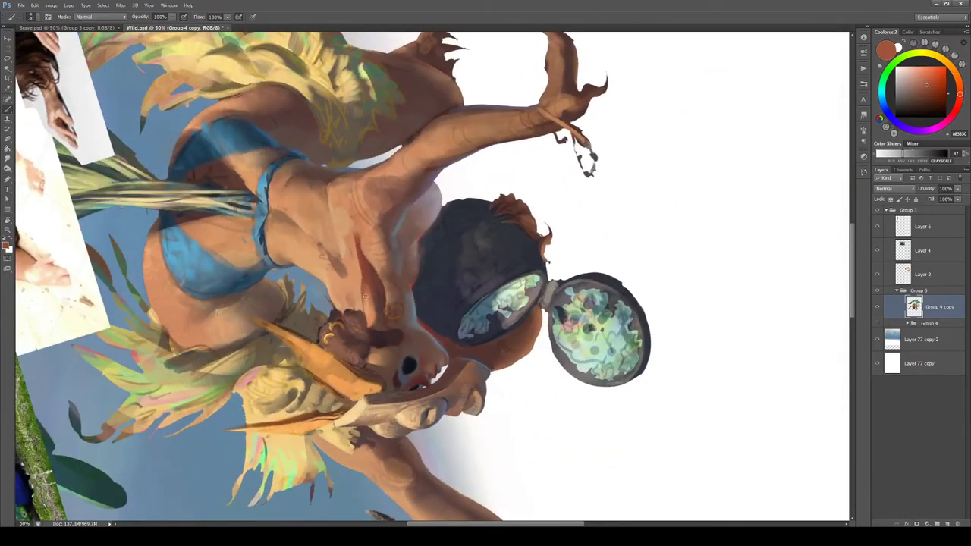
left_click(376, 305, "alt")
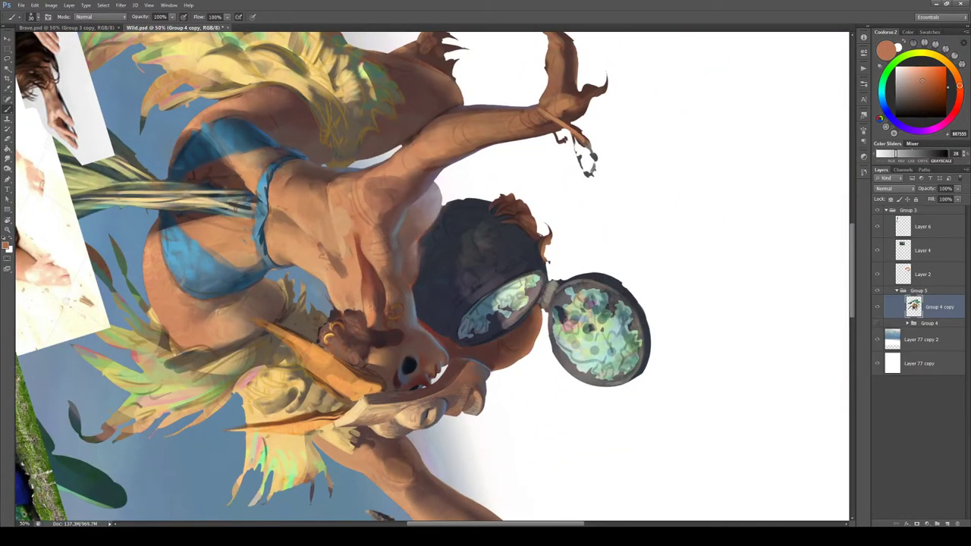
left_click(378, 316, "alt")
key("r")
mouse_move(374, 331)
left_mouse_down()
mouse_move(353, 289)
mouse_move(375, 214)
mouse_move(469, 280)
mouse_move(507, 231)
mouse_move(354, 226)
left_mouse_up()
Touch up the dark eye and the sideburn's edge against the cheek with sampled near-black, dark brown and skin brown
key("b")
key("r")
left_click(353, 227, "alt")
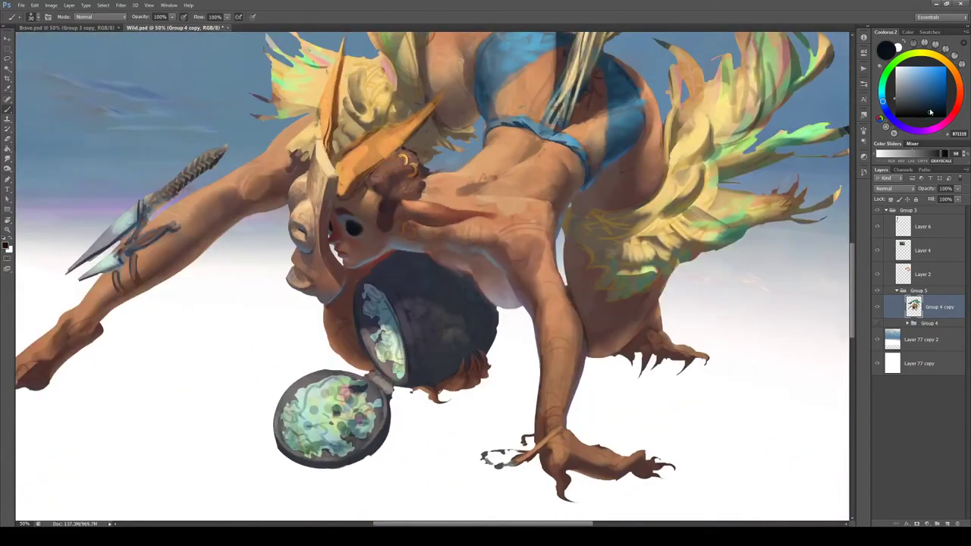
left_click(383, 217, "alt")
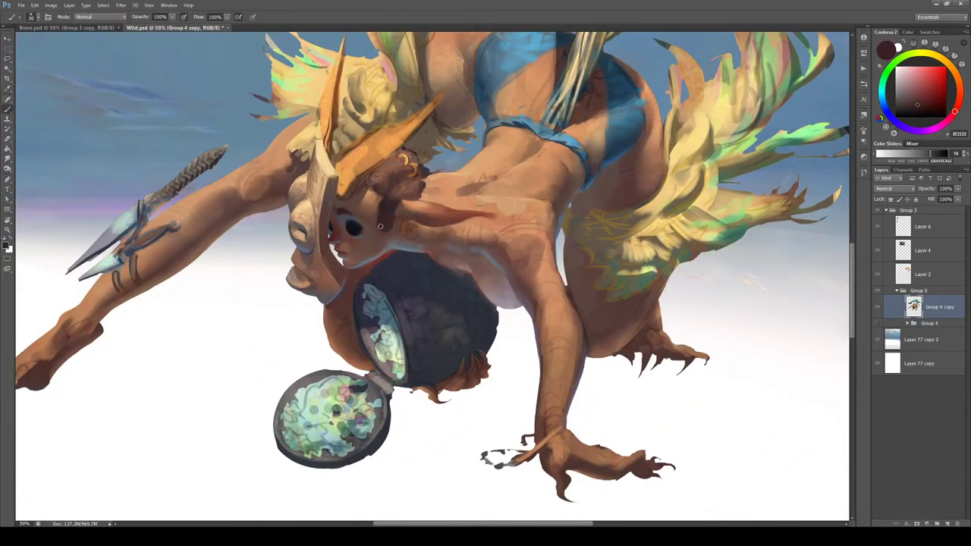
left_click(373, 220, "alt")
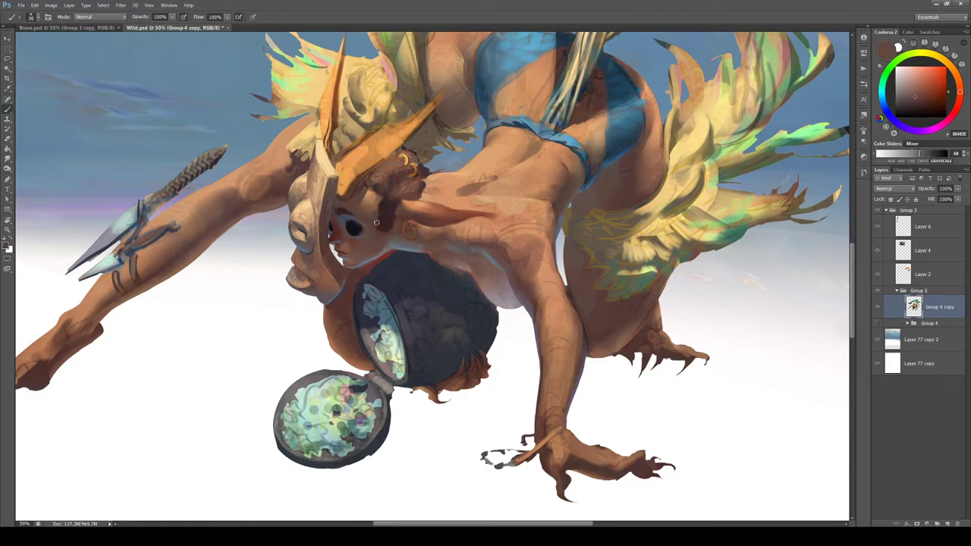
left_click(374, 213, "alt")
Warm the skin around the ear and temple with sampled browns and a brighter orange, using a smaller brush
key("r")
mouse_move(355, 284)
left_mouse_down()
mouse_move(355, 257)
mouse_move(400, 181)
mouse_move(427, 241)
mouse_move(409, 238)
mouse_move(384, 298)
mouse_move(390, 308)
left_mouse_up()
key("b")
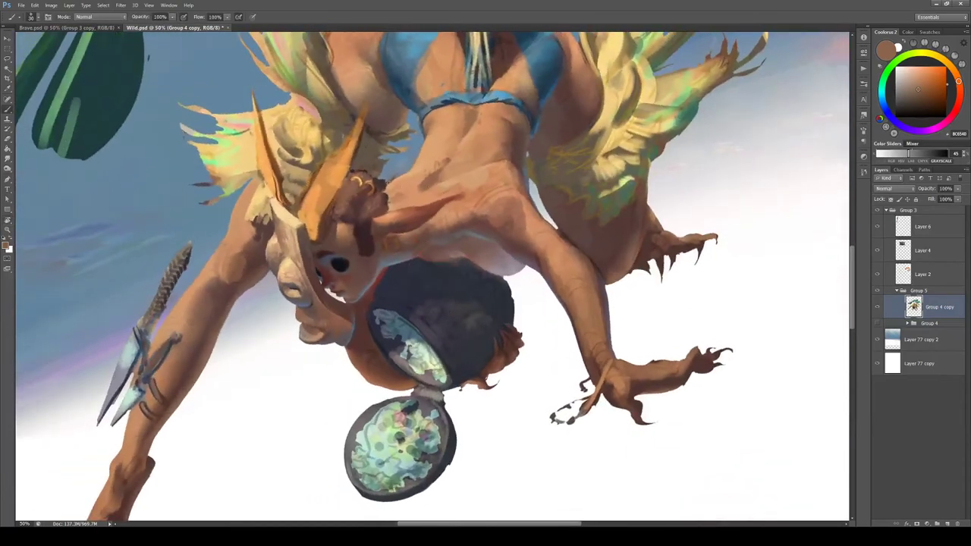
left_click(475, 195, "alt")
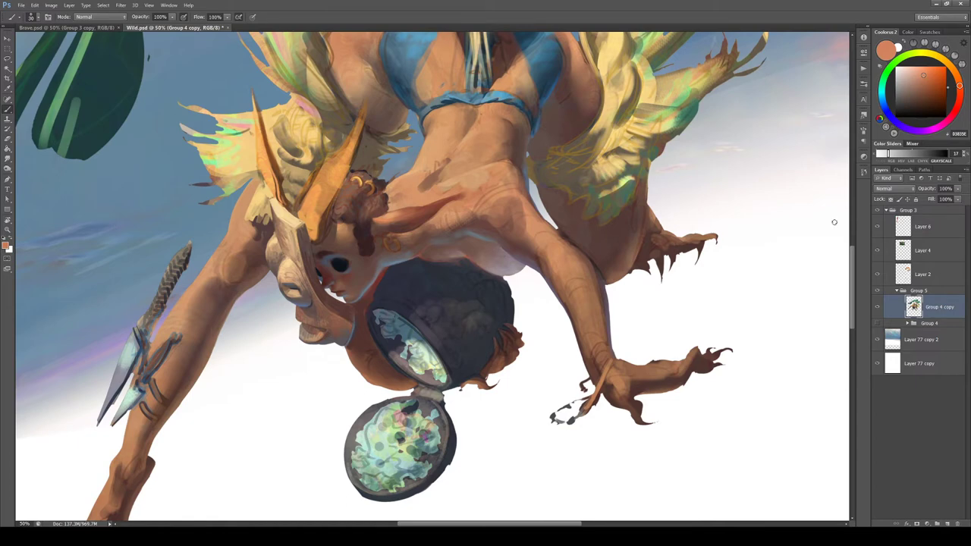
left_click(338, 230, "alt")
left_click(396, 216, "alt")
left_click_drag(926, 79, 925, 68)
key("bracketleft")
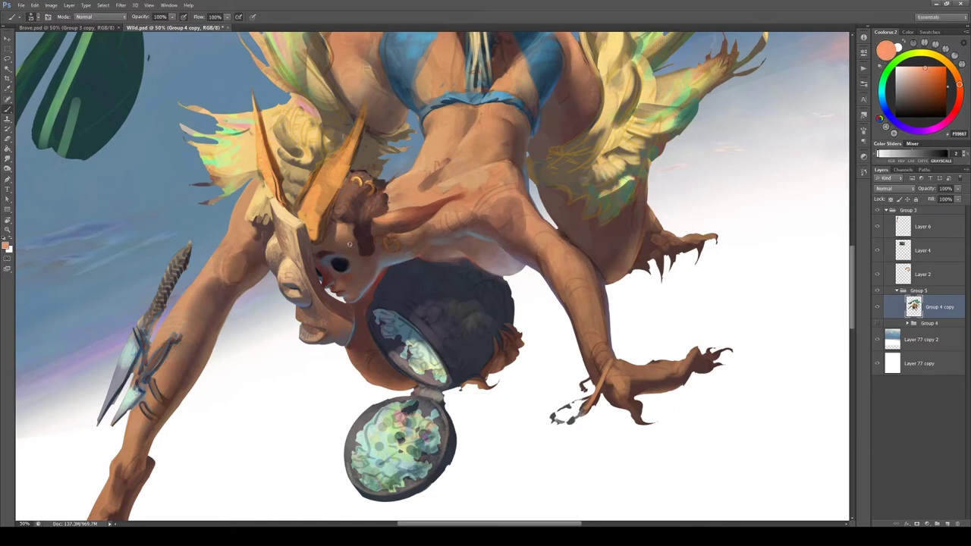
Refine the temple and hairline above the eye with sampled dark browns, skin tones and a saturated orange
key("alt")
left_click(342, 240, "alt")
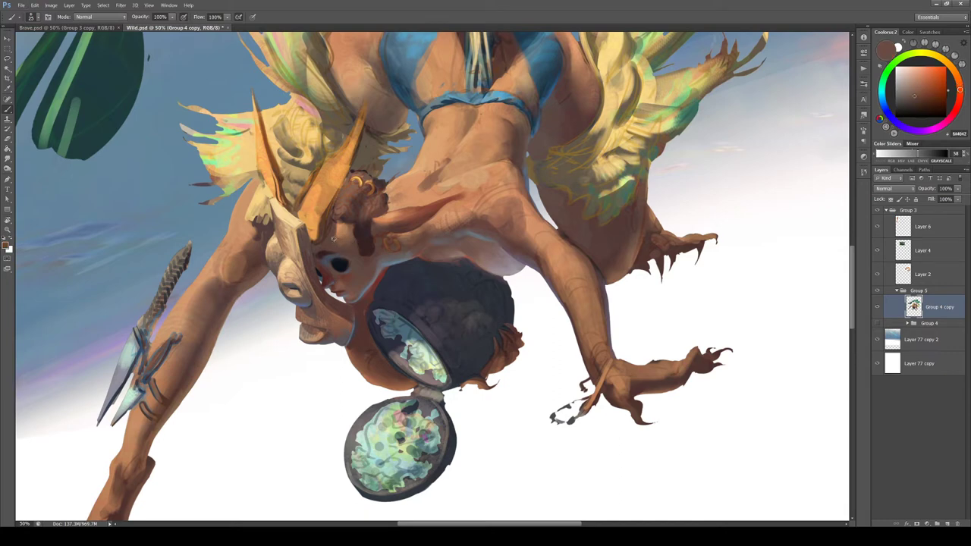
left_click(336, 244, "alt")
left_click(345, 220, "alt")
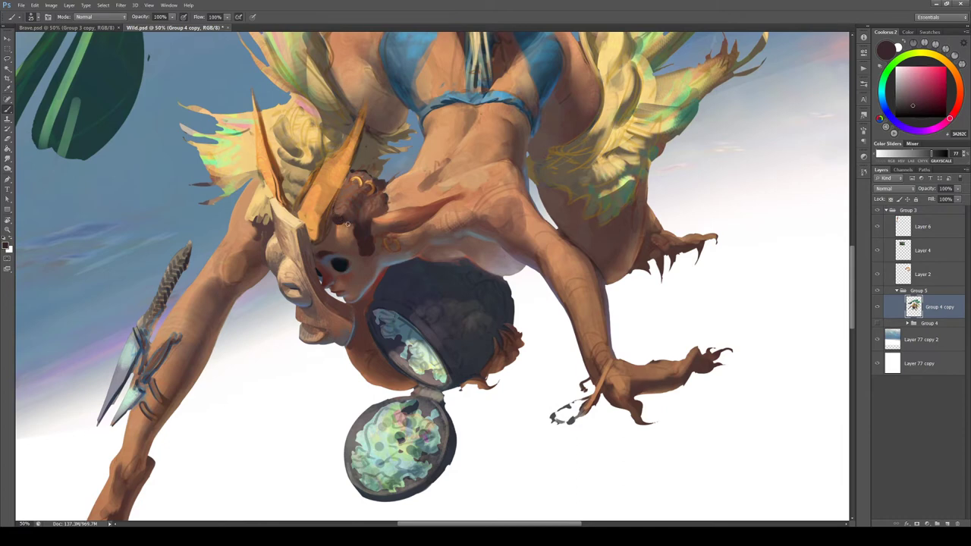
left_click(352, 223, "alt")
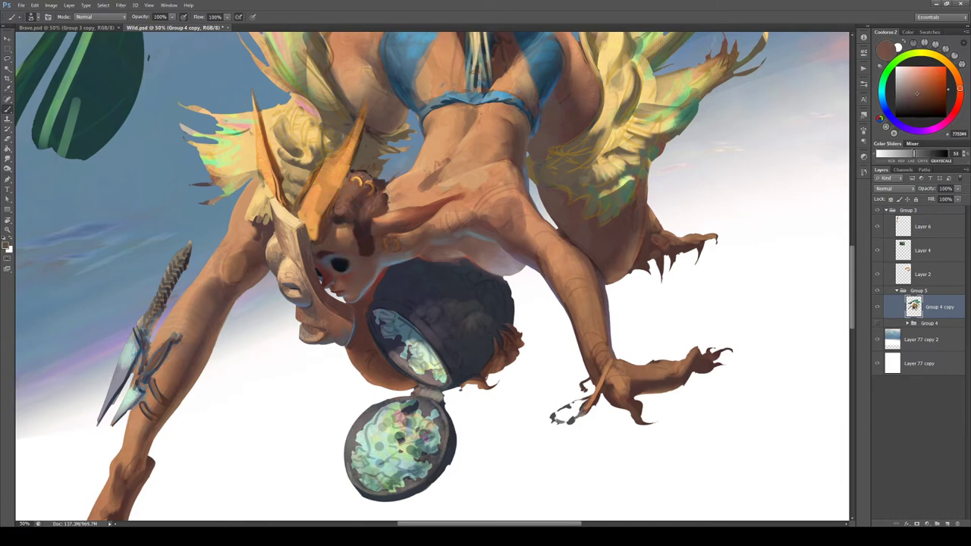
left_click(344, 232, "alt")
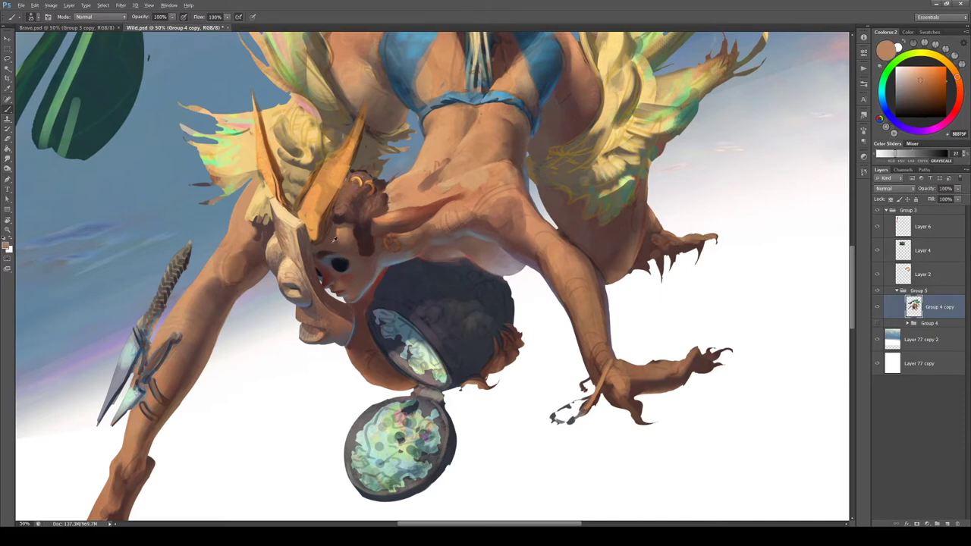
left_click(336, 240, "alt")
left_click(347, 210, "alt")
left_click(936, 65)
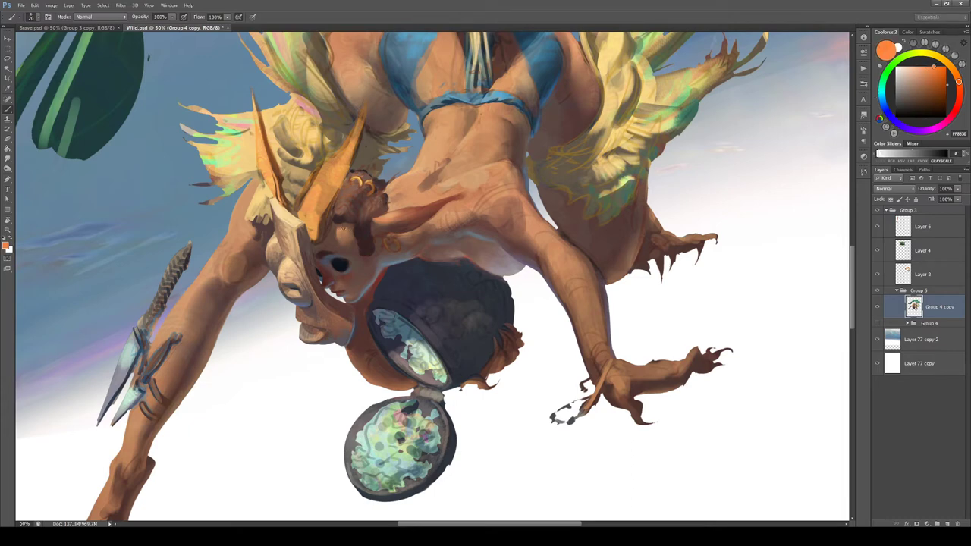
key("Escape")
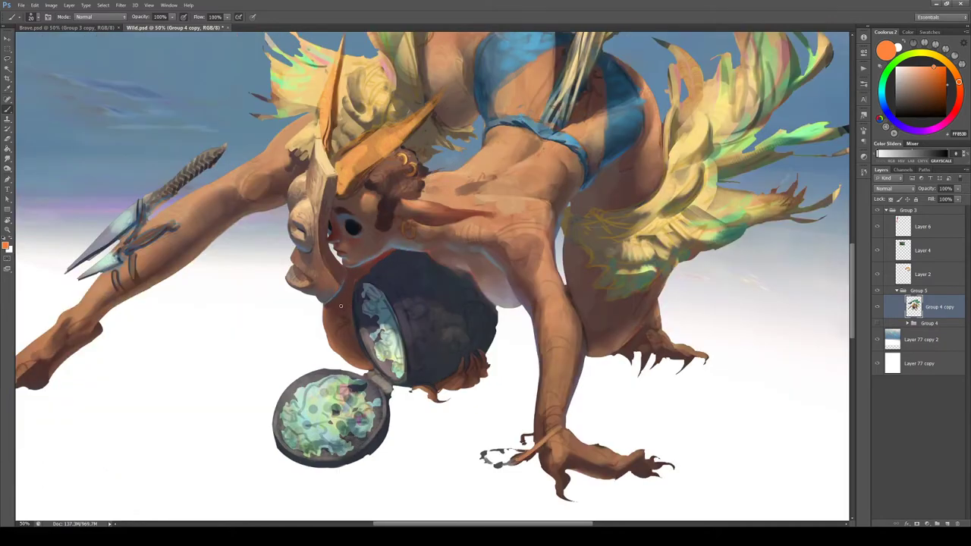
Compare the rendering with the Brave.psd painting and return to the creature in Wild.psd
key("ctrl+Tab")
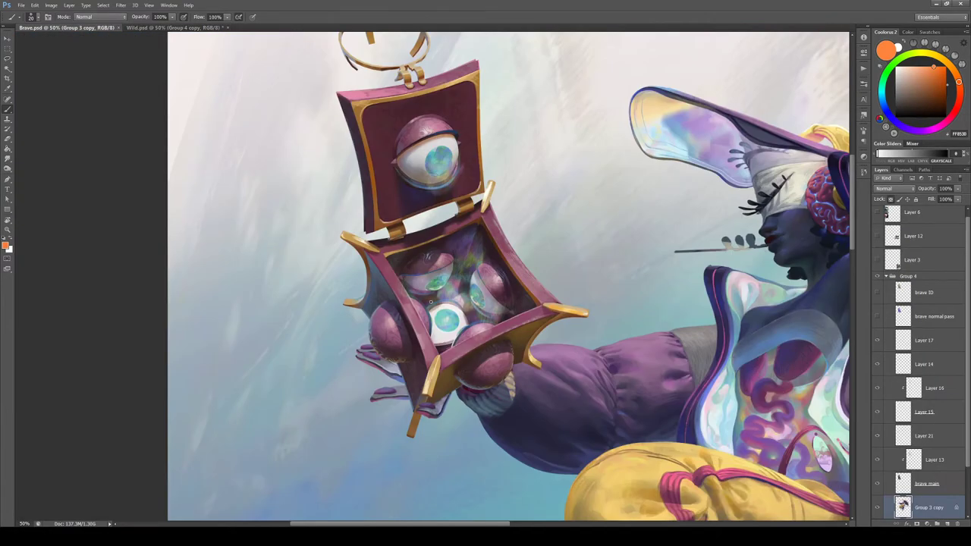
key("ctrl+Tab")
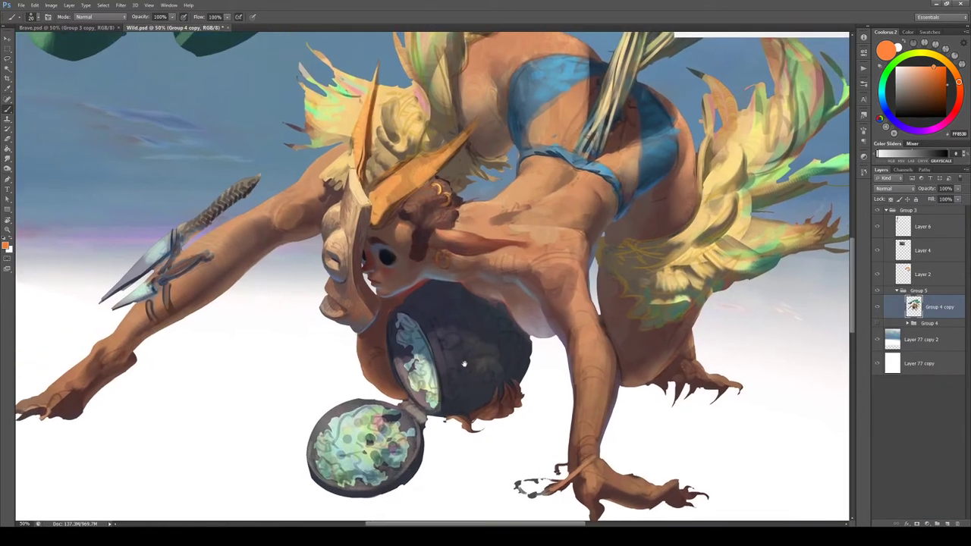
left_click_drag(464, 364, 478, 368)
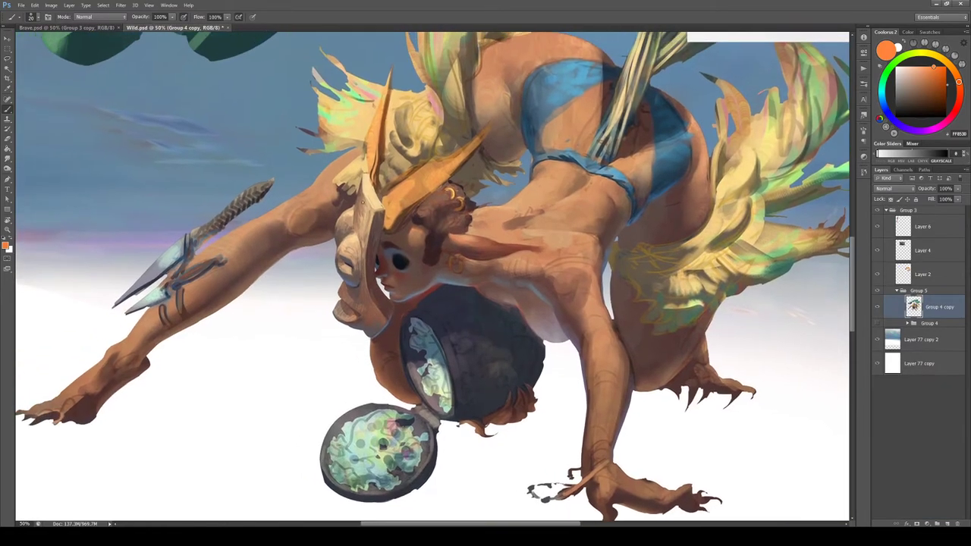
Refine the cool rim light along the jaw and neck with sampled blue-grey in an enlarged, rotated view
key("ctrl+plus")
left_click(465, 286, "alt")
key("r")
left_click_drag(466, 286, 431, 311)
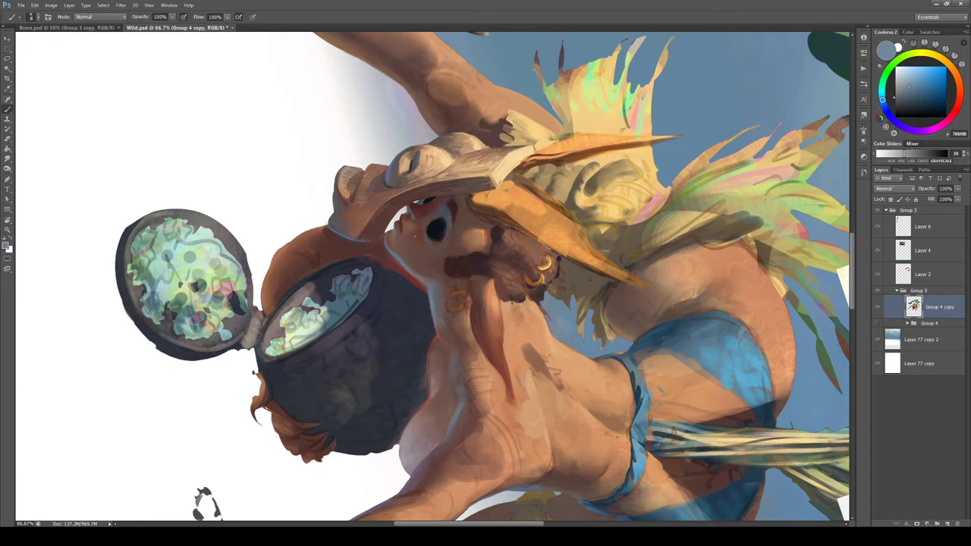
key("r")
mouse_move(446, 116)
left_mouse_down()
mouse_move(410, 123)
mouse_move(176, 235)
mouse_move(484, 121)
left_mouse_up()
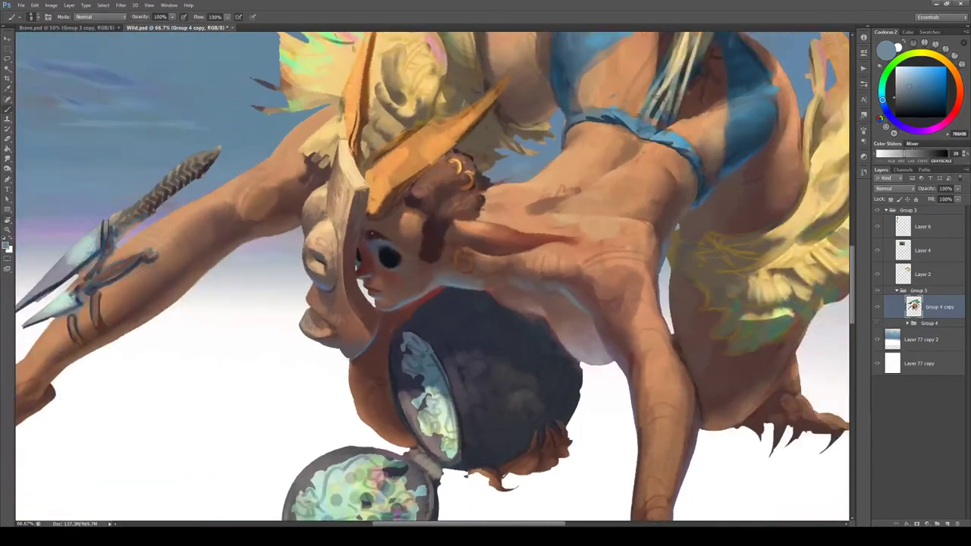
Refine the skin around the lower edge of the black eye with sampled muted brown and blue-grey
left_click_drag(399, 241, 455, 251)
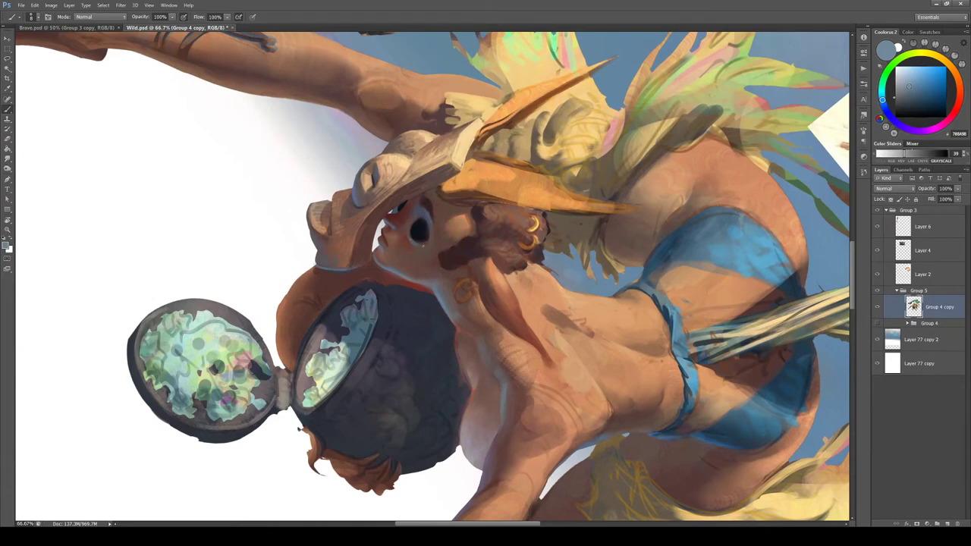
left_click(412, 227, "alt")
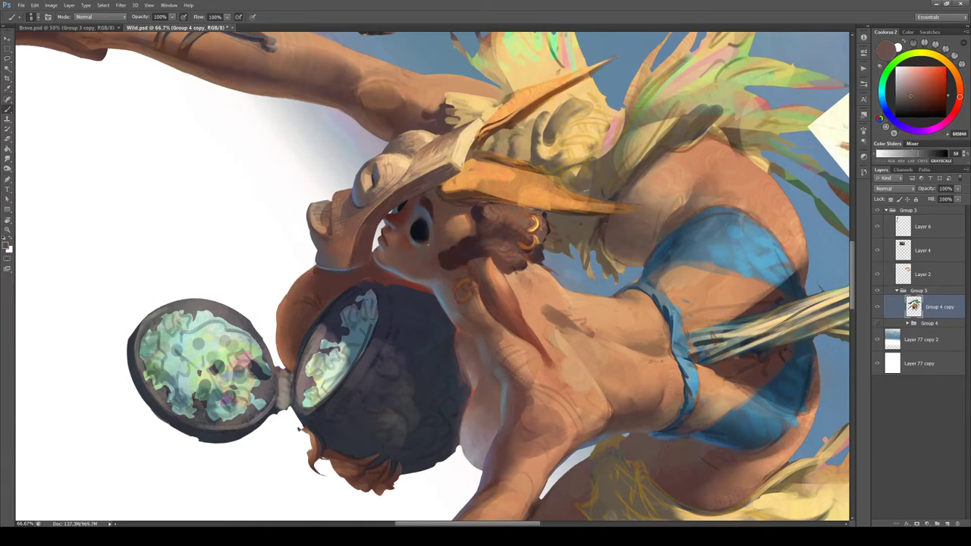
left_click(414, 242, "alt")
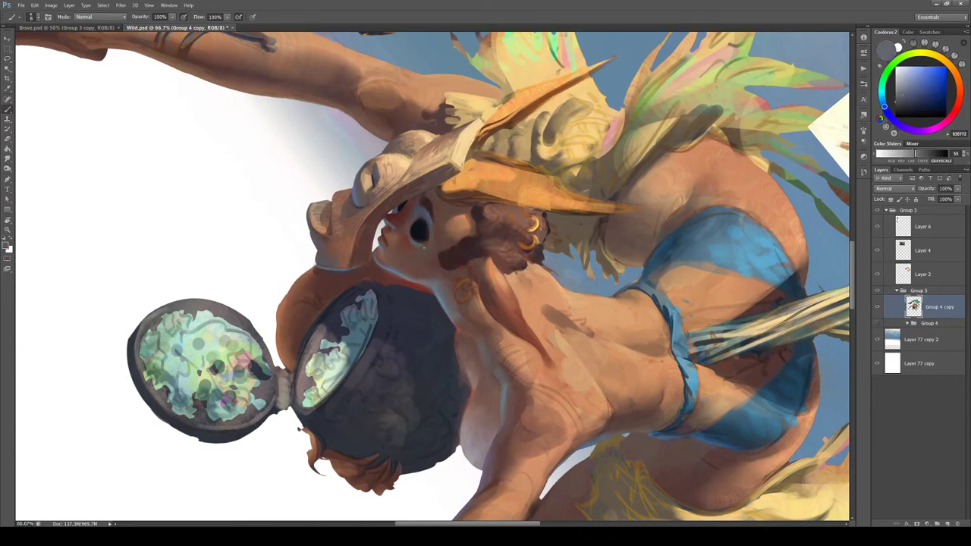
left_click(419, 241, "alt")
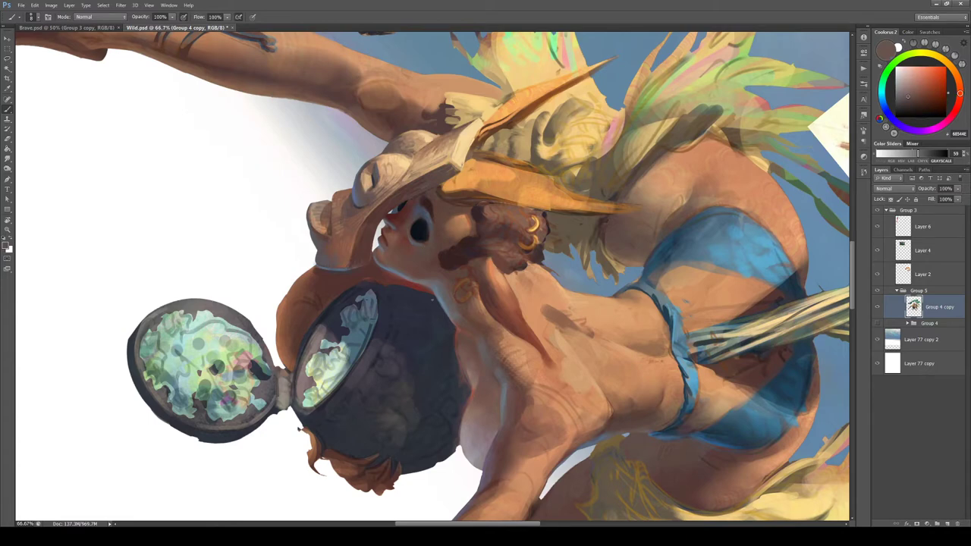
Touch up the creature's cheek and mouth area with sampled reddish browns in the upright view
key("r")
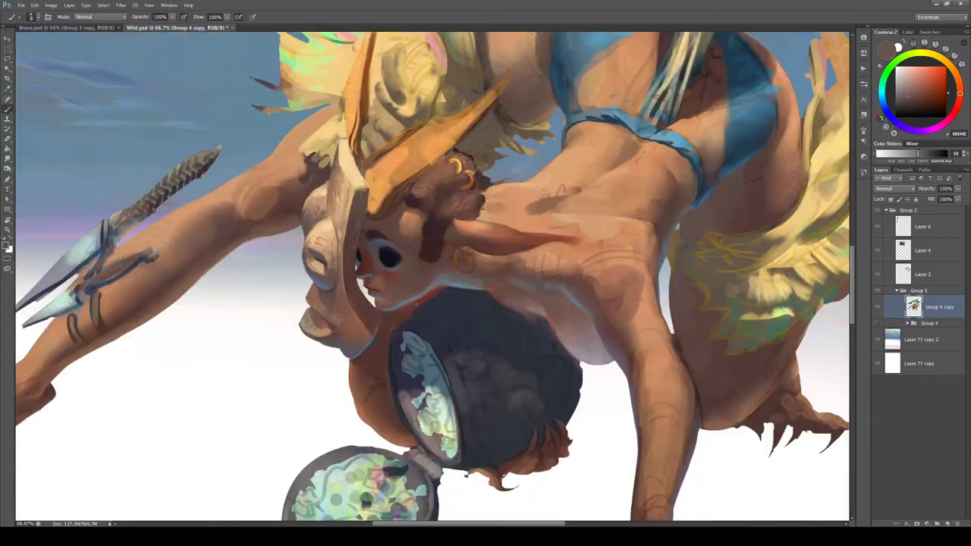
left_click(400, 270, "alt")
left_click(388, 272, "alt")
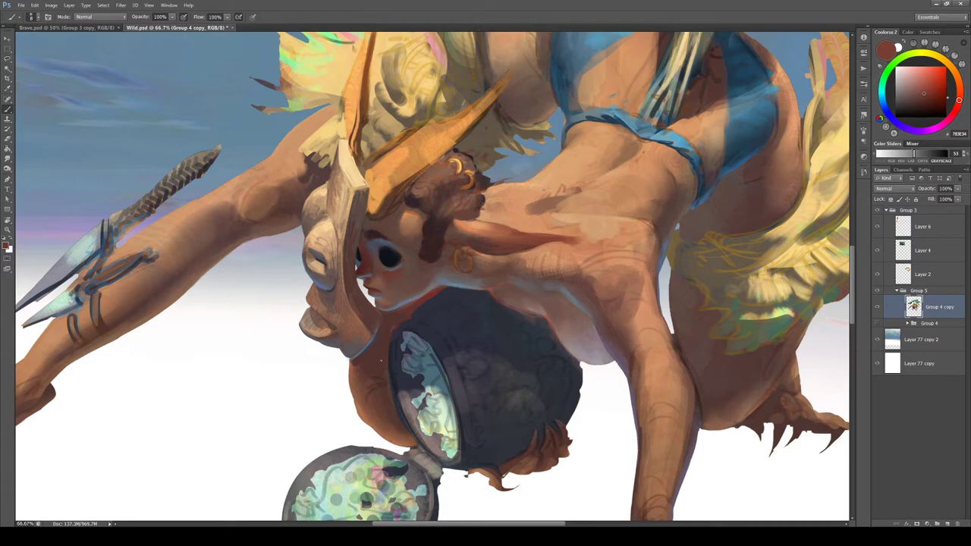
Hide Layer 6, Layer 4, Layer 2 and Group 4 copy, and show Group 4 with its contents expanded
key("ctrl+minus")
key("ctrl+minus")
key("ctrl+minus")
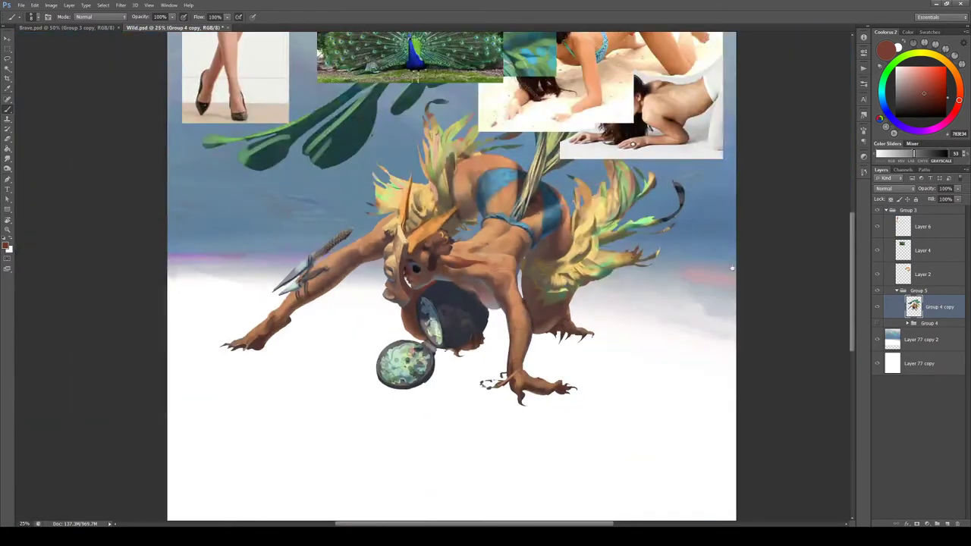
left_click_drag(878, 275, 878, 228)
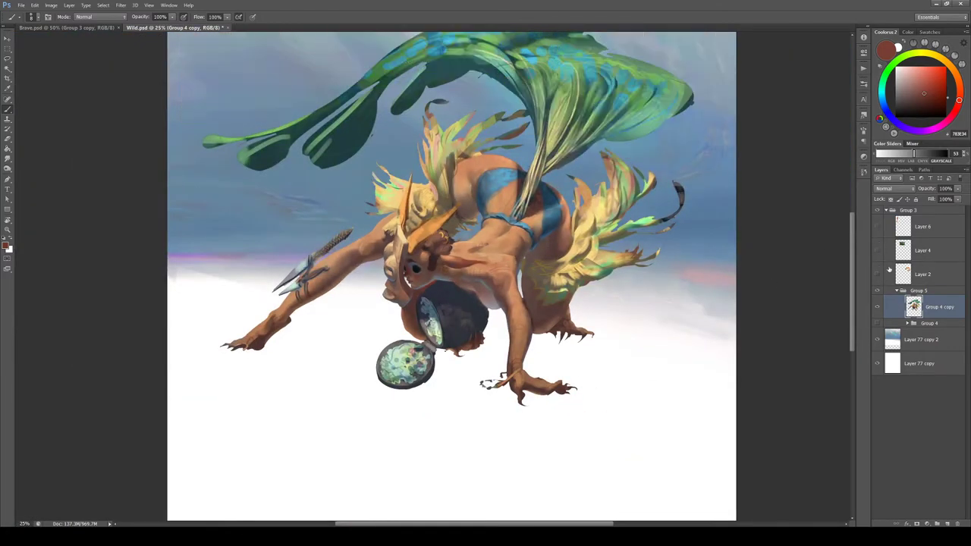
left_click(877, 307)
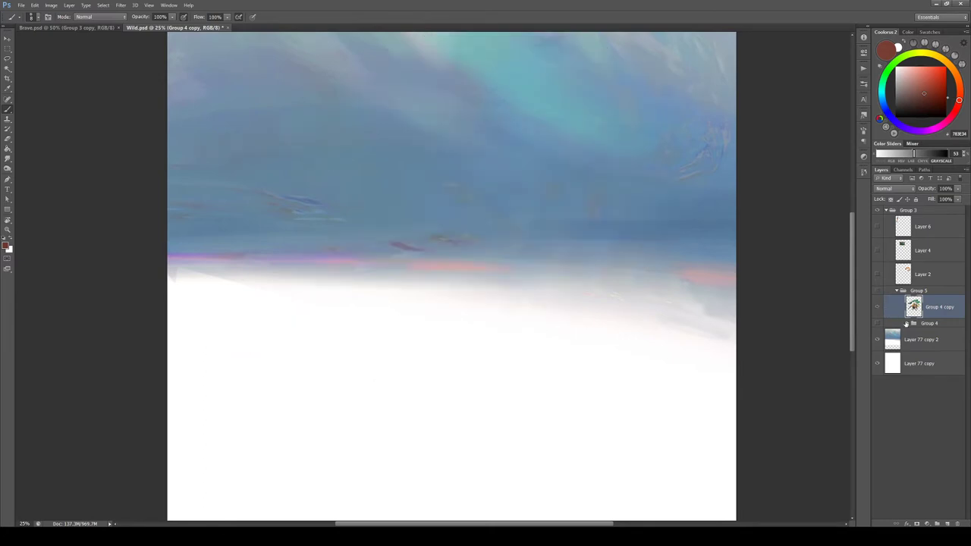
left_click(878, 324)
left_click(908, 324)
left_click(878, 307)
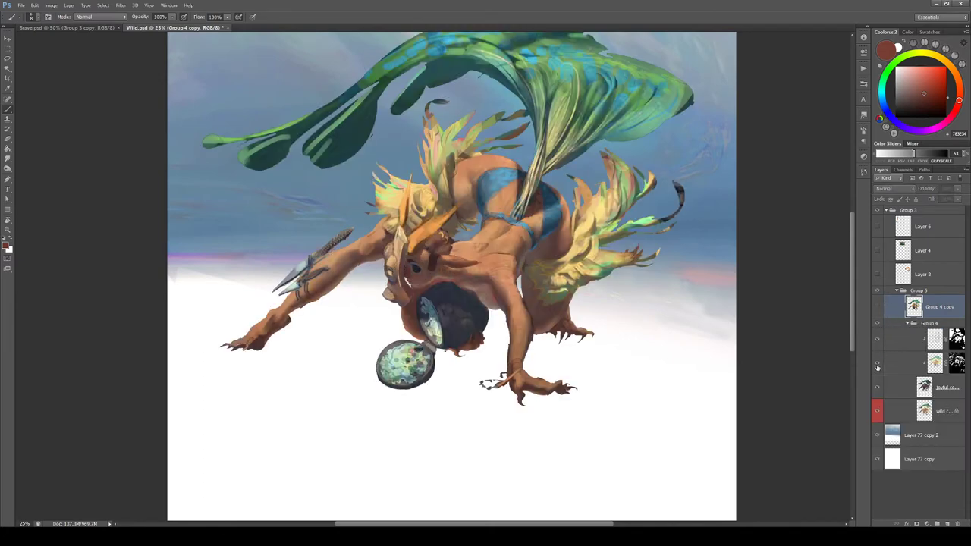
Duplicate the masked joyful line-art layer, remove the copy's mask and clipping, and turn its lines black
left_click(932, 343)
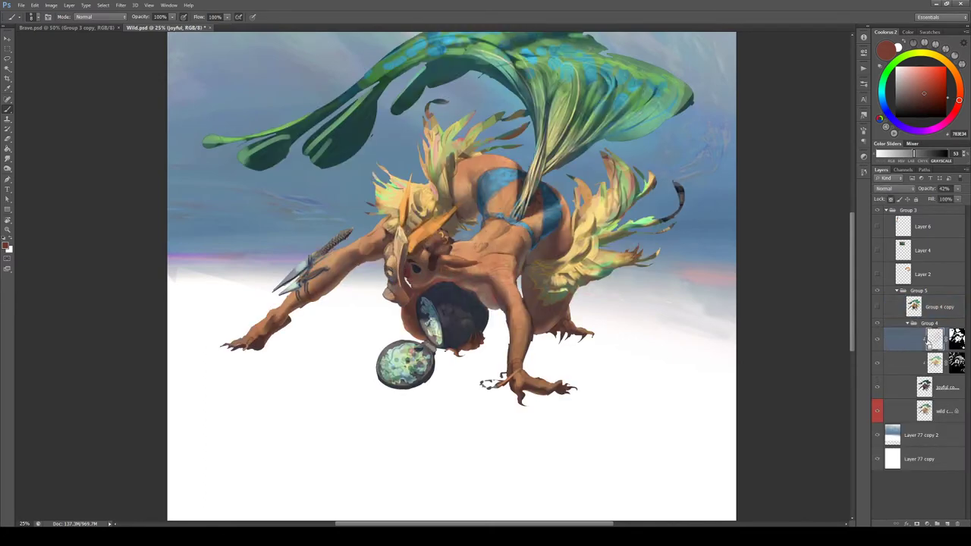
key("ctrl+j")
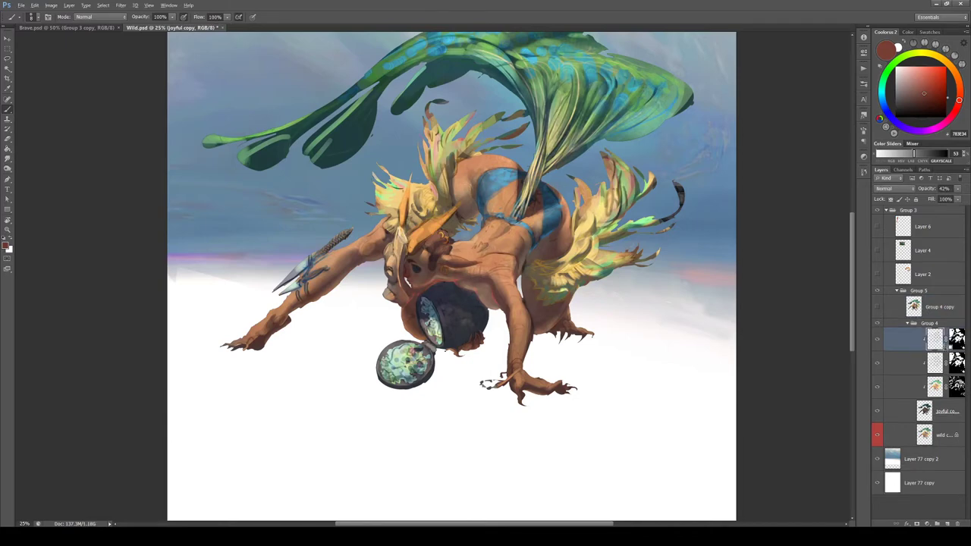
left_click(947, 351, "alt")
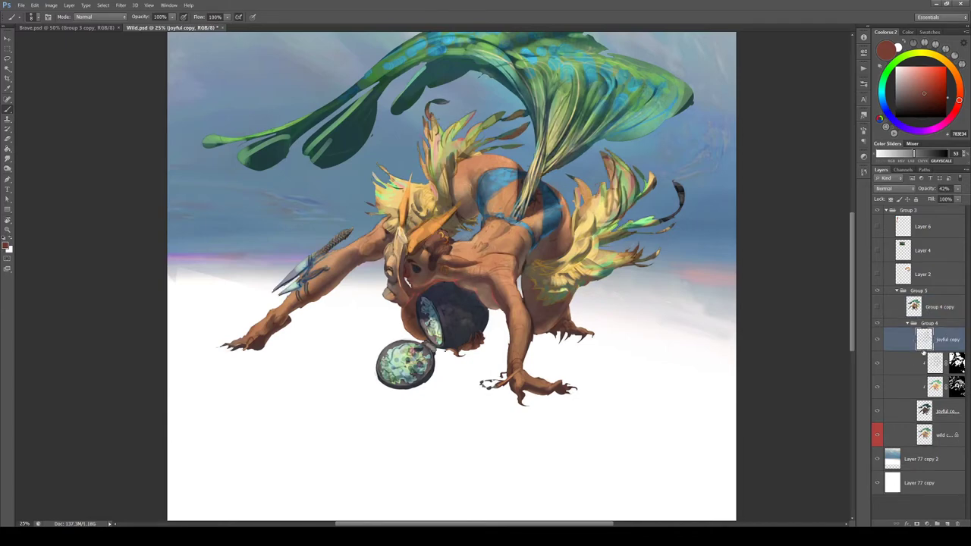
key("i")
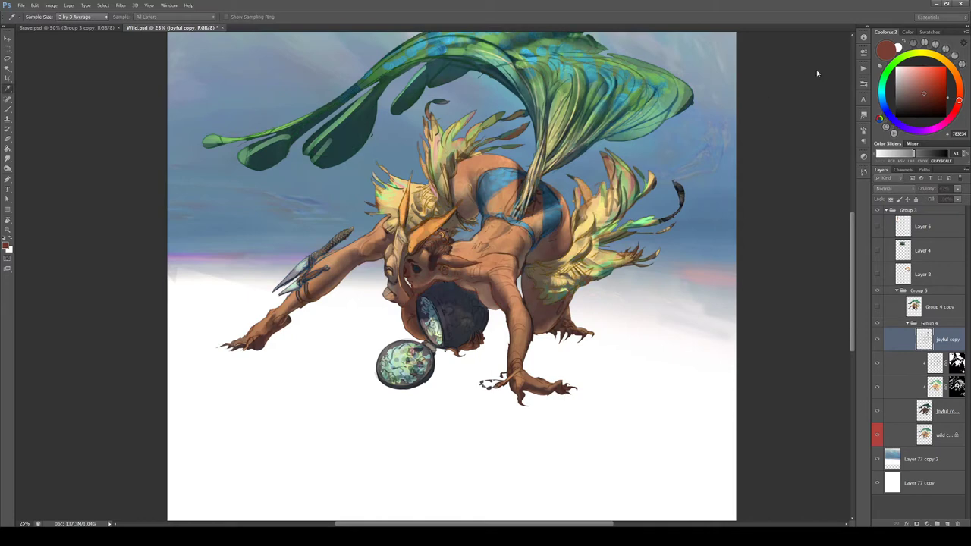
key("b")
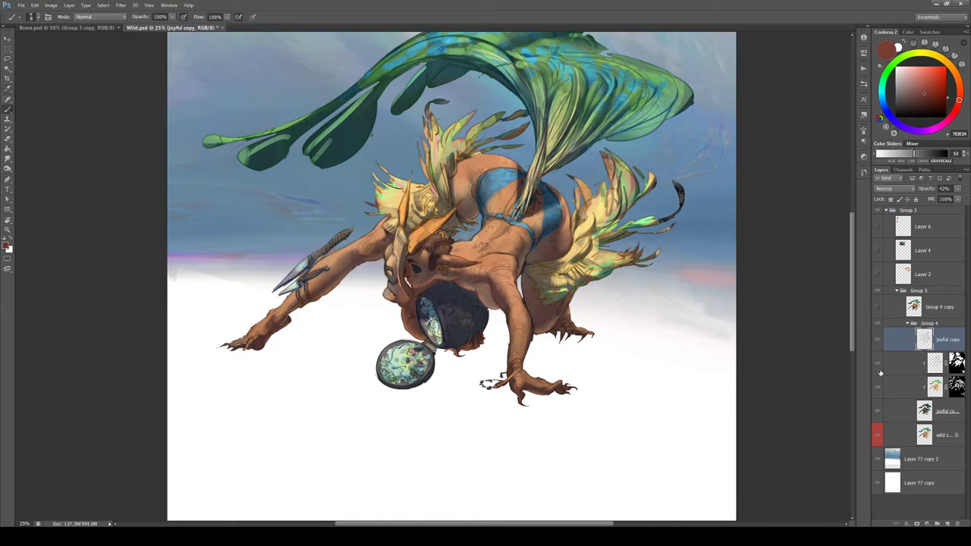
Isolate the joyful copy line art at 100% opacity on plain white by hiding the other figure layers and the sky
left_click(878, 364)
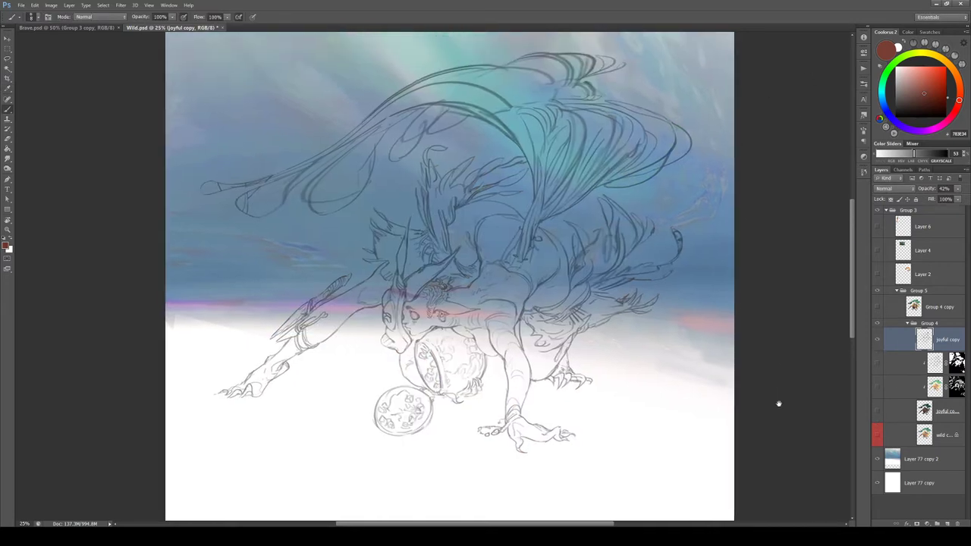
left_click_drag(780, 404, 773, 434)
left_click(958, 188)
left_click(962, 199)
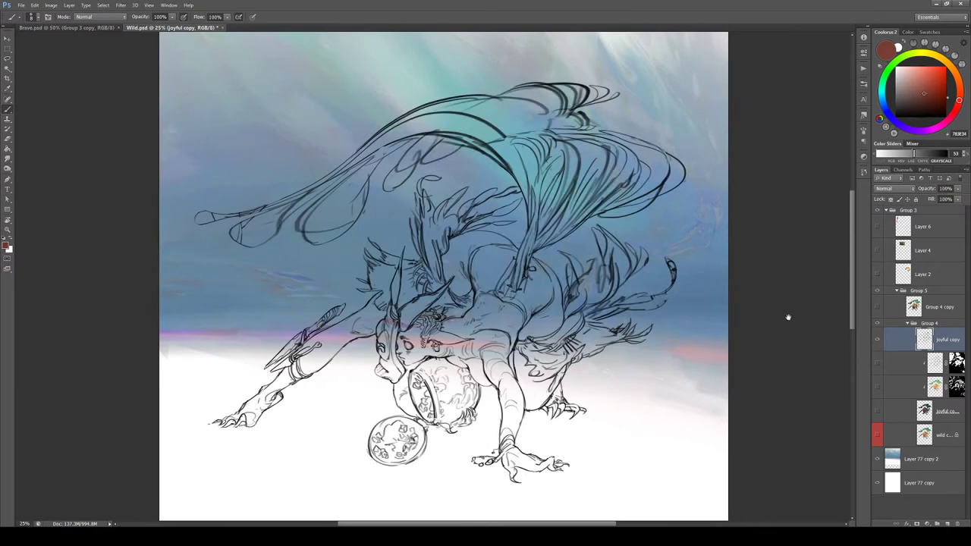
left_click_drag(788, 317, 790, 314)
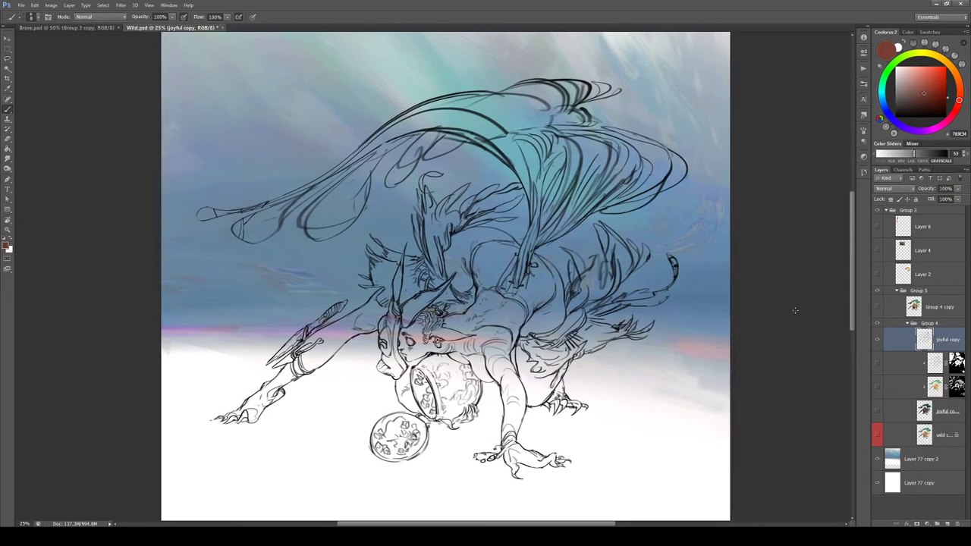
left_click(877, 459)
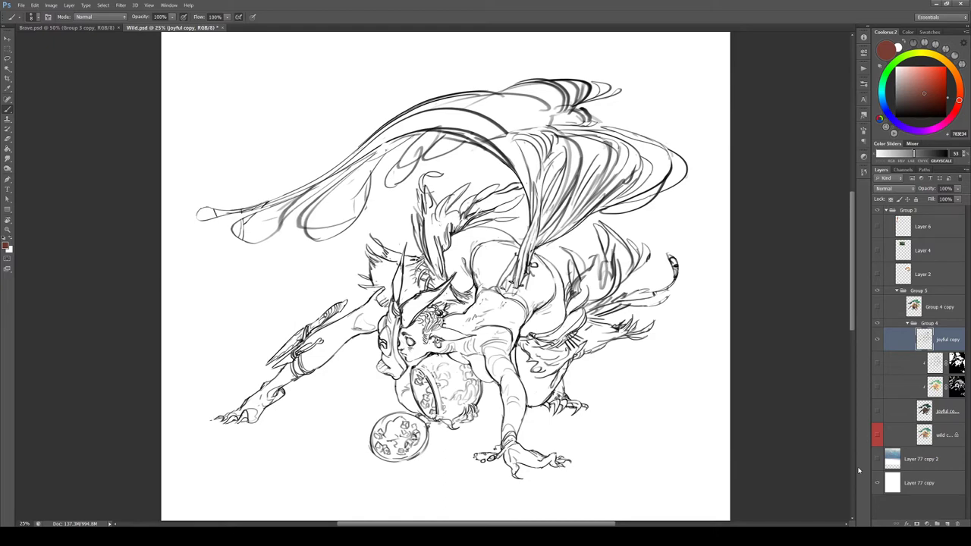
Compare with the Brave.psd painting, return to Wild.psd, and show the flat colour layer beneath the line art
key("ctrl+Tab")
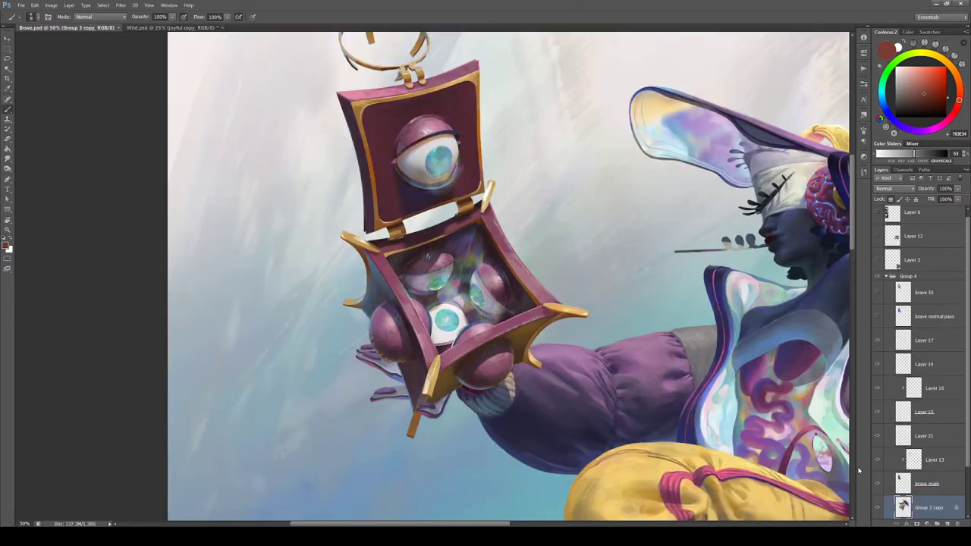
key("ctrl+Tab")
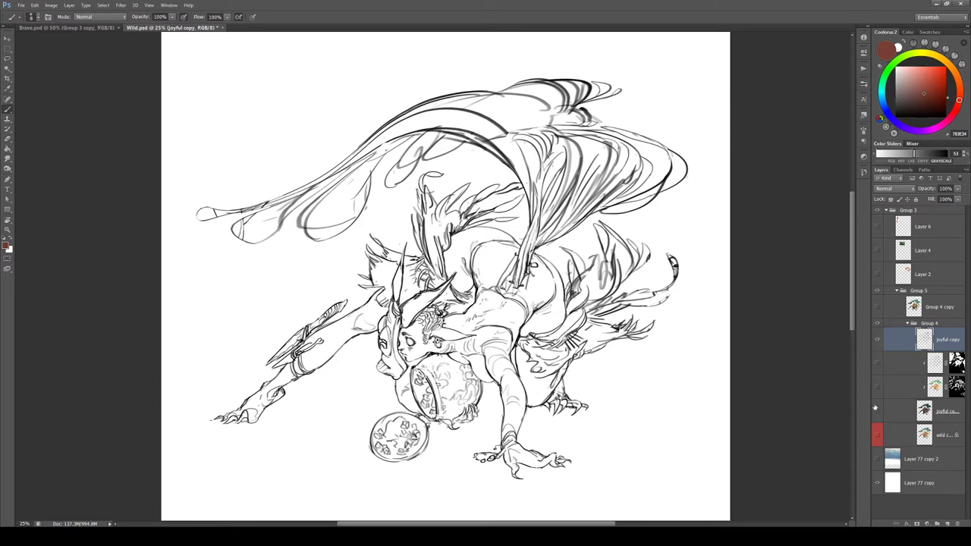
left_click(878, 432)
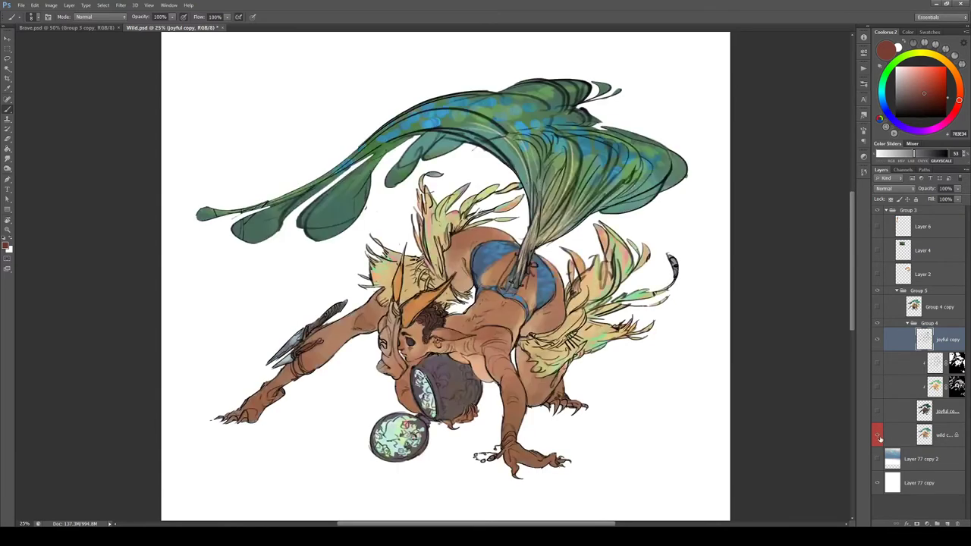
left_click(876, 341)
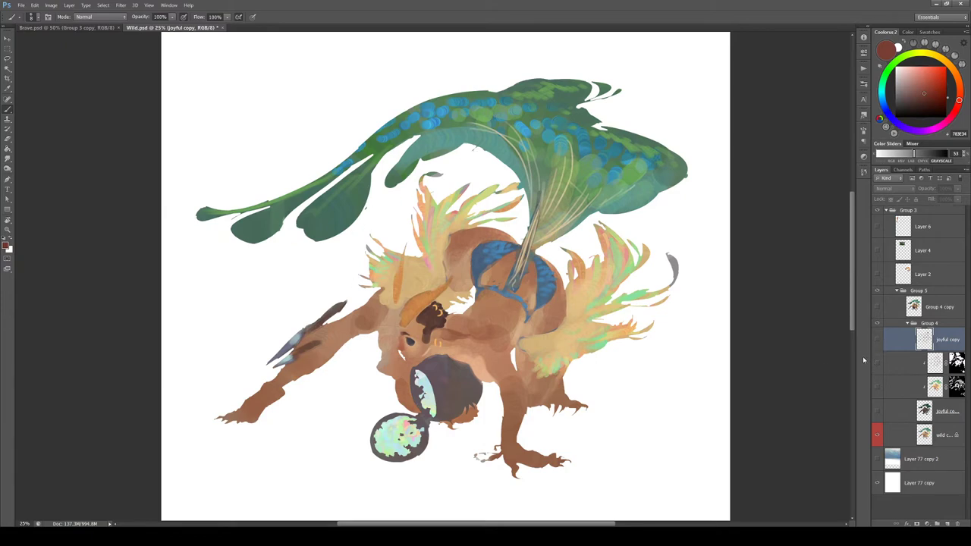
left_click(878, 341)
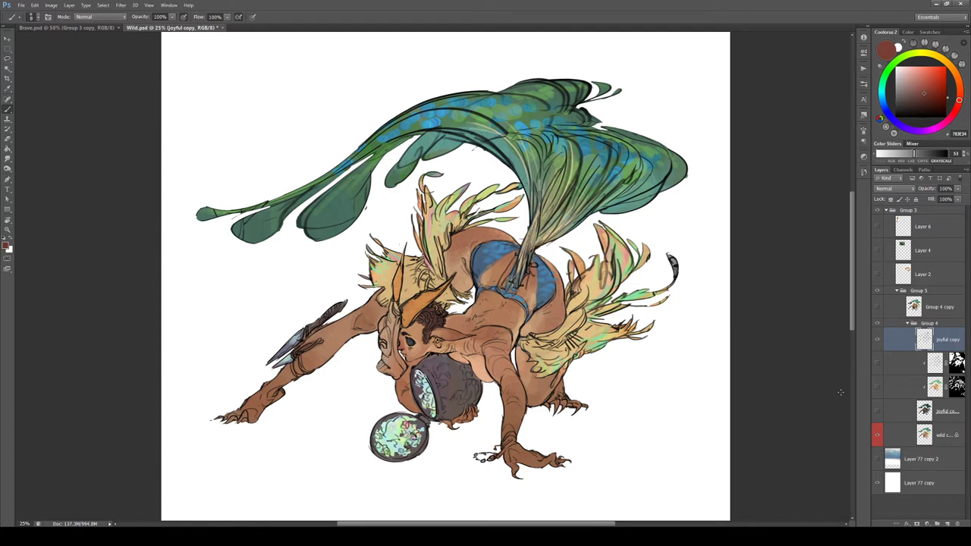
Show the dark shadow layer and the clipped light layer, inspect the light layer's mask, and disable that mask
left_click(878, 411)
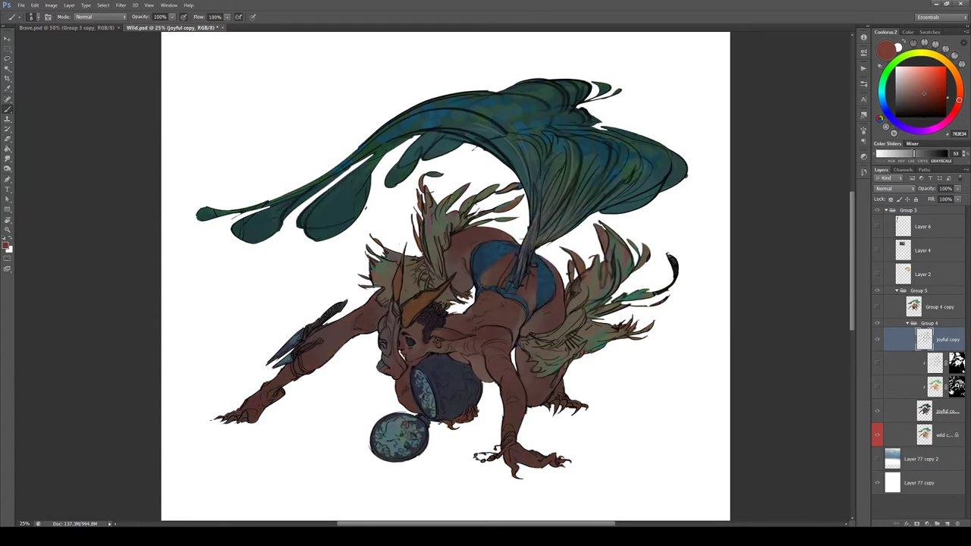
left_click(878, 387)
left_click(955, 388, "ctrl")
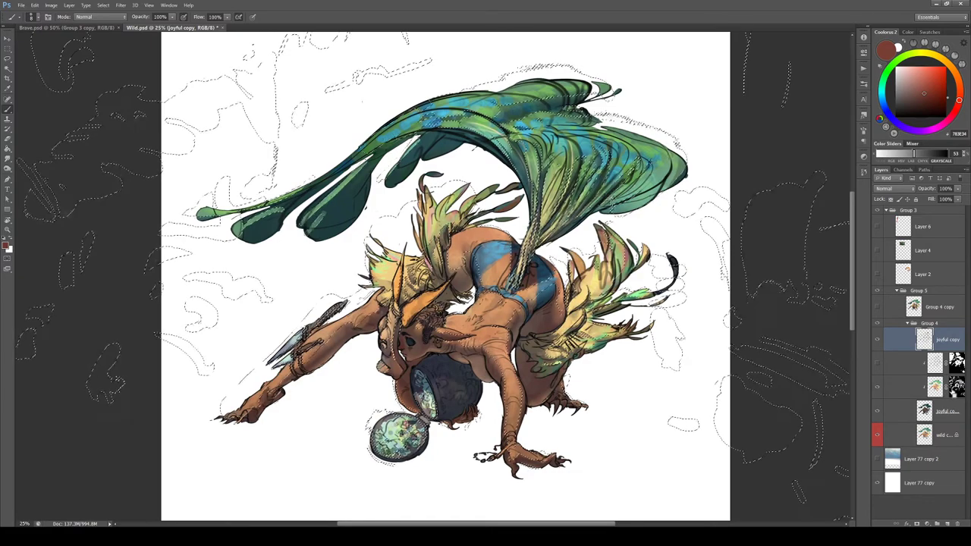
left_click(956, 387, "alt")
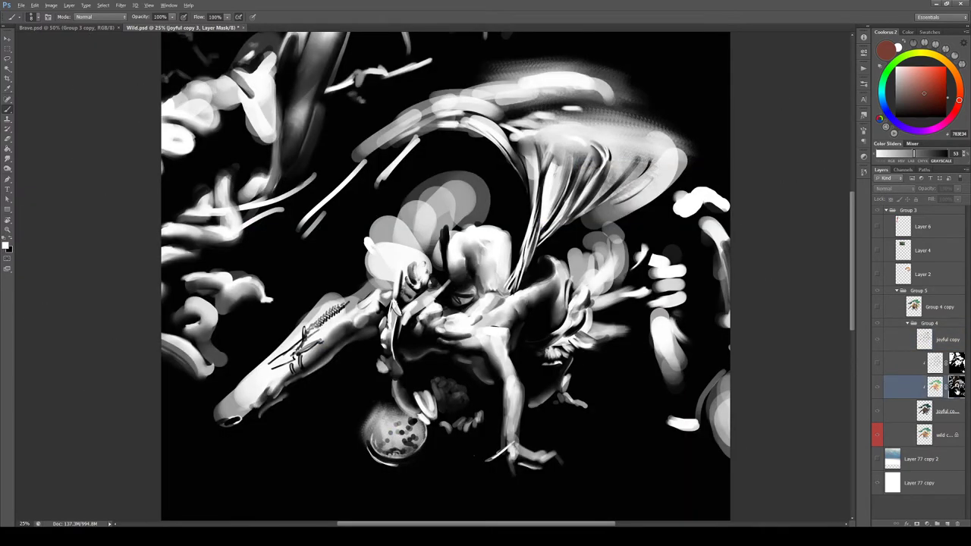
left_click(956, 389, "alt")
left_click(956, 389, "alt")
left_click(956, 389, "alt")
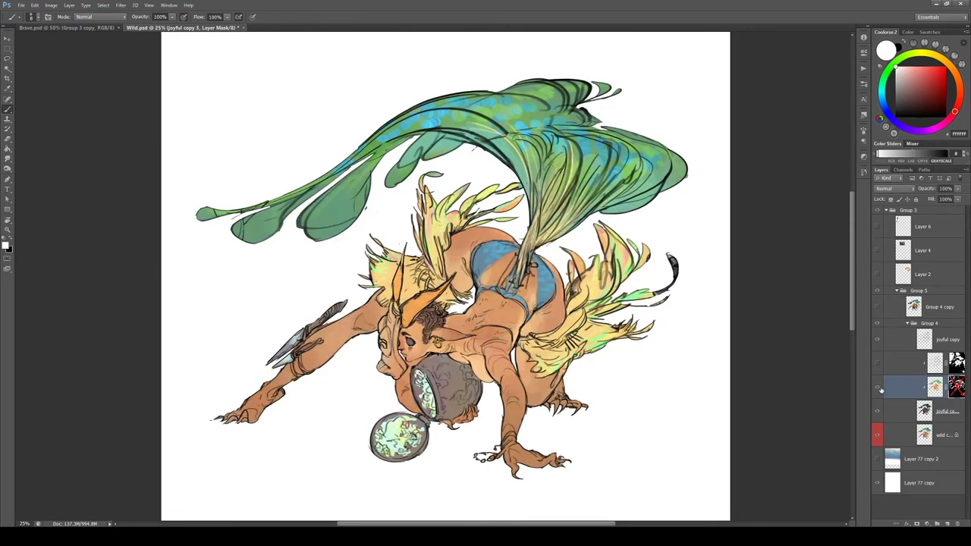
Compare the figure with the light layer on and off, first with its mask disabled and again with it enabled
left_click(878, 389)
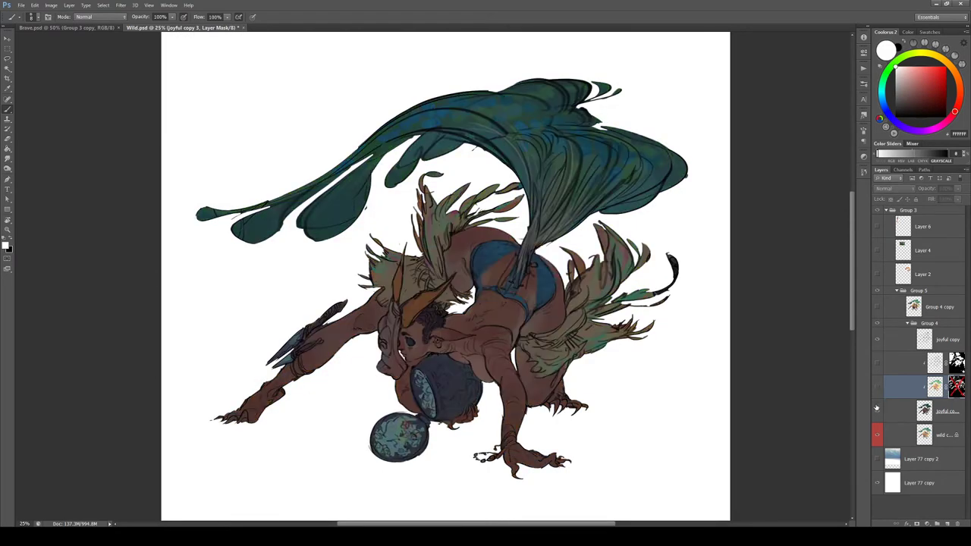
left_click(878, 389)
left_click(877, 390)
left_click(878, 389)
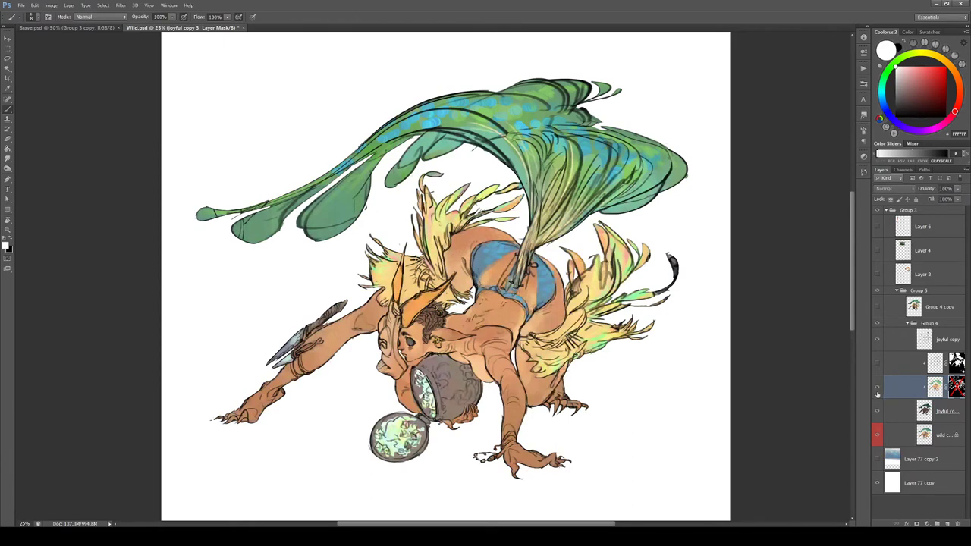
left_click(878, 390)
left_click(878, 390)
left_click(878, 390)
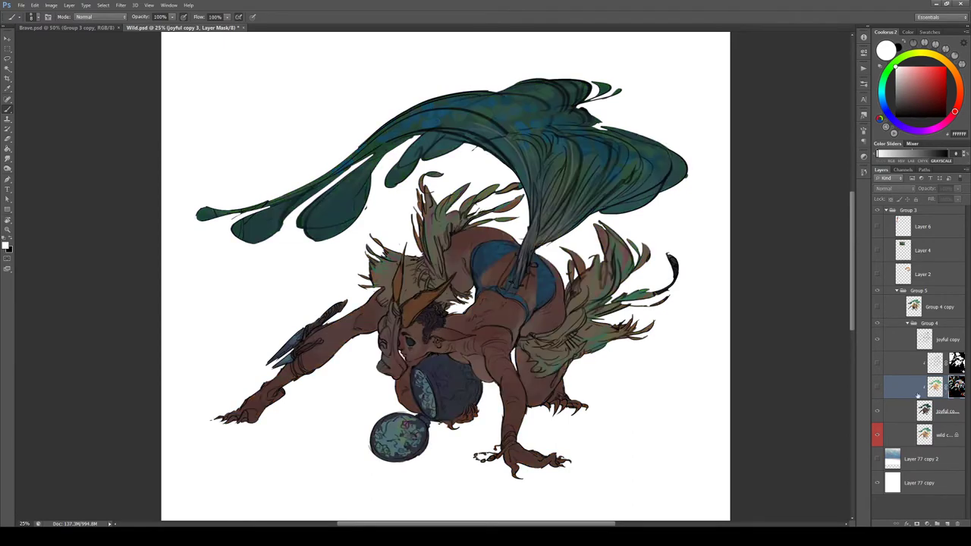
left_click(878, 390)
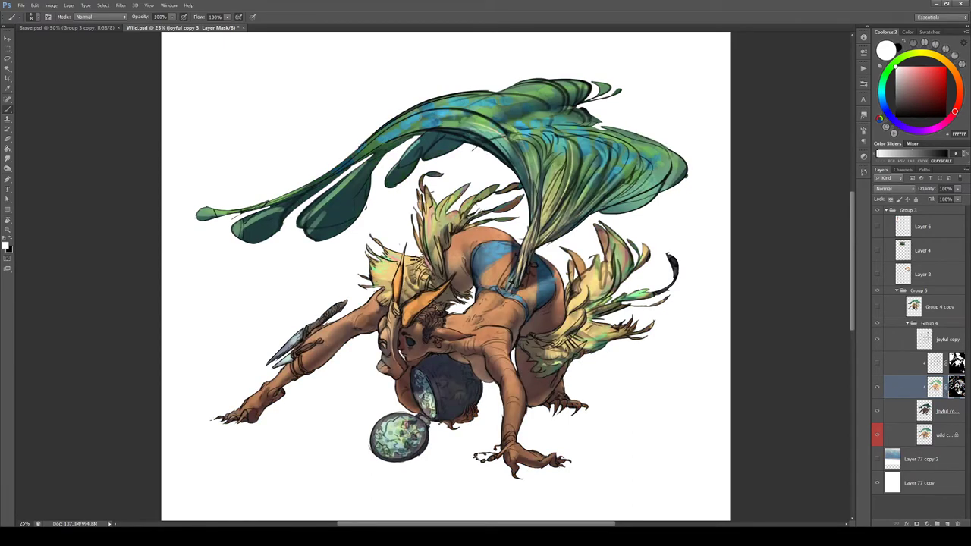
Compare the shaded figure with and without the masked joyful line layer and the black line-art copy
left_click(877, 364)
left_click(877, 365)
left_click(877, 365)
left_click(877, 363)
left_click(877, 346)
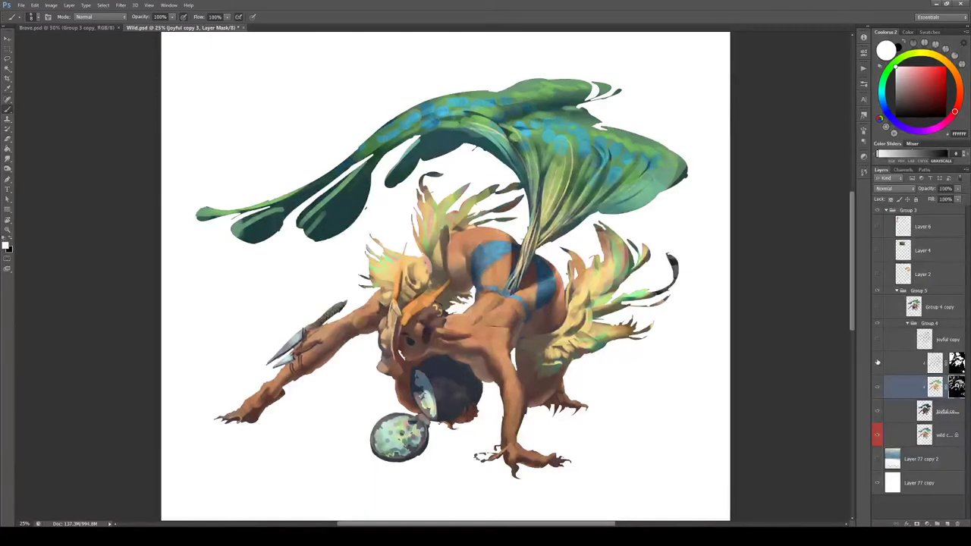
Show the black line-art copy without the masked joyful layer and set the copy's opacity to 33%
left_click(877, 362)
left_click(877, 339)
left_click(944, 339)
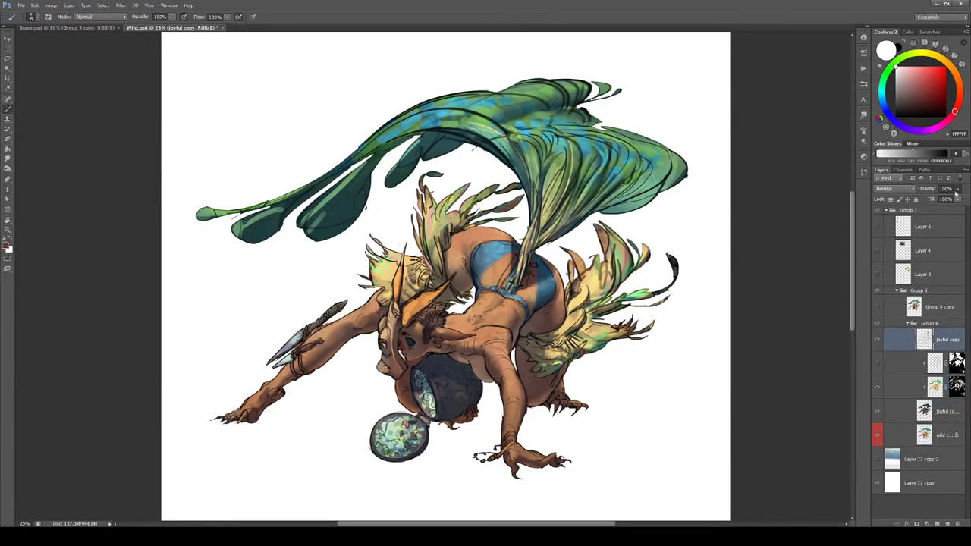
left_click_drag(957, 191, 930, 200)
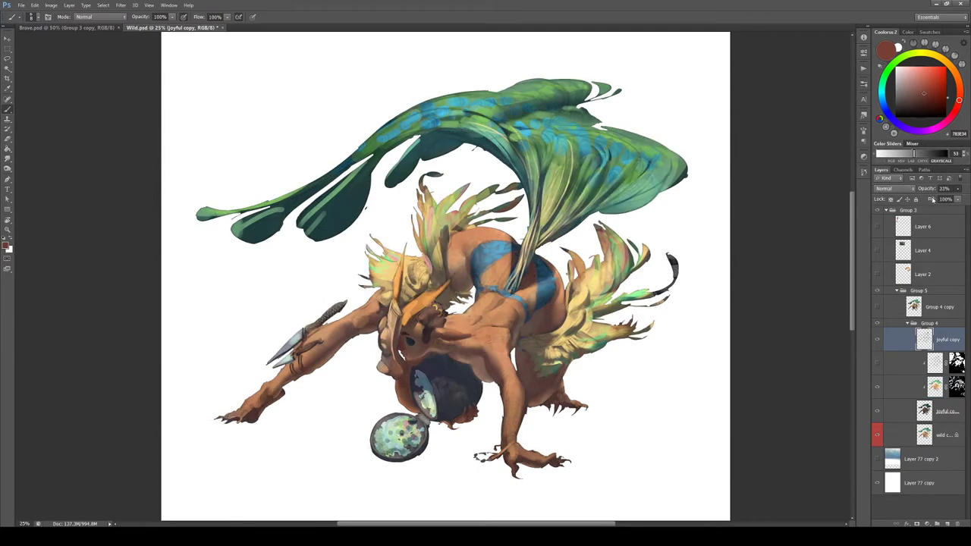
Hide the black line-art copy, show the masked coloured joyful line layer and set its opacity to 100%
left_click(877, 348)
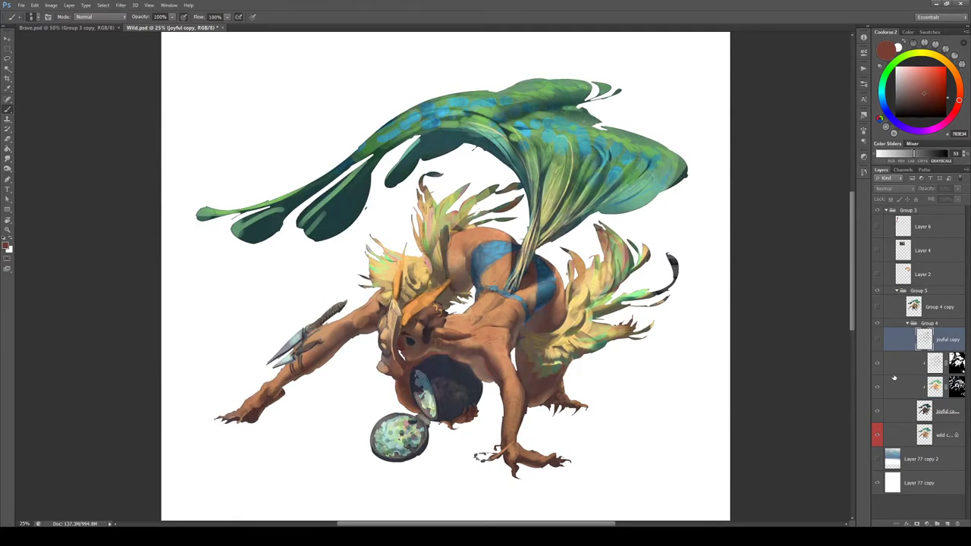
left_click(943, 369)
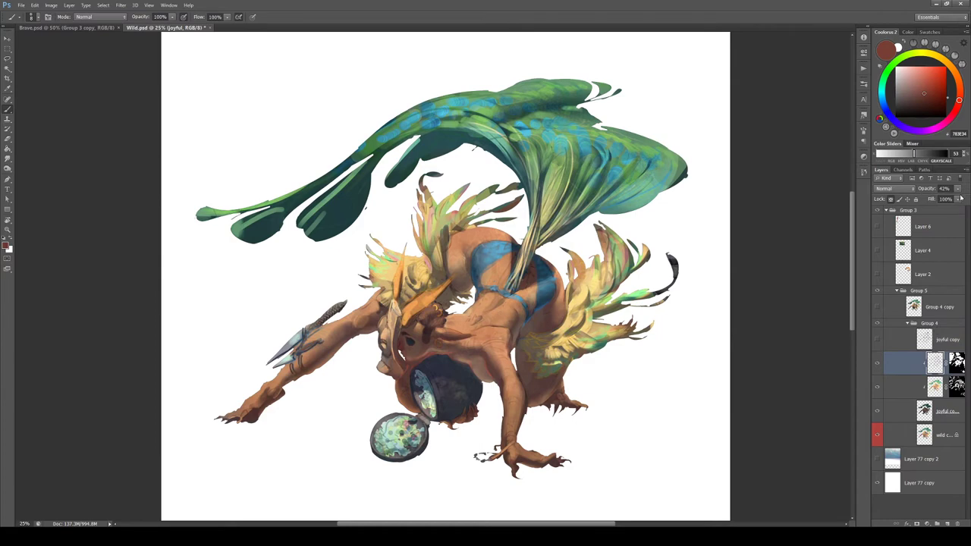
left_click_drag(957, 190, 967, 207)
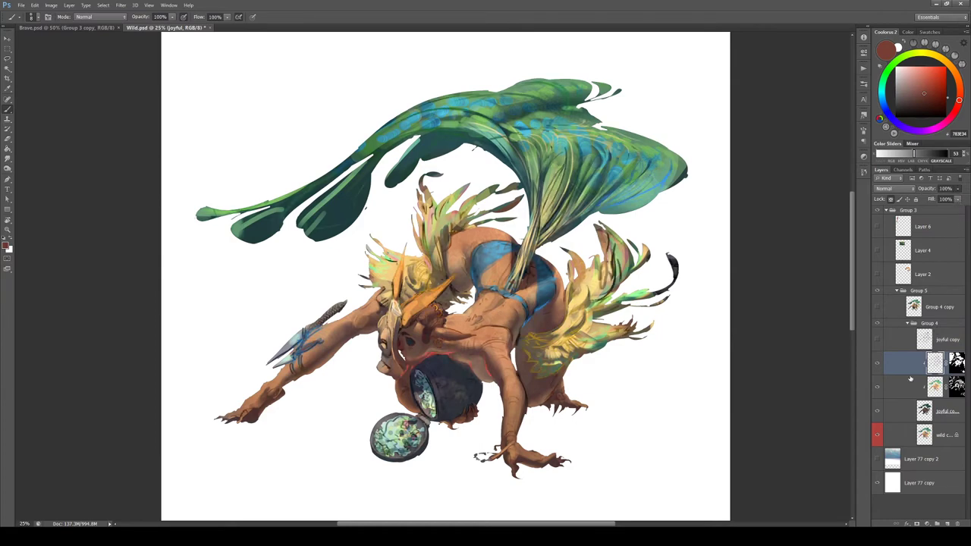
Compare the shaded figure with and without the coloured joyful line layer, ending in a slightly closer view
left_click(878, 365)
left_click(878, 365)
left_click(877, 365)
left_click(877, 364)
key("ctrl+plus")
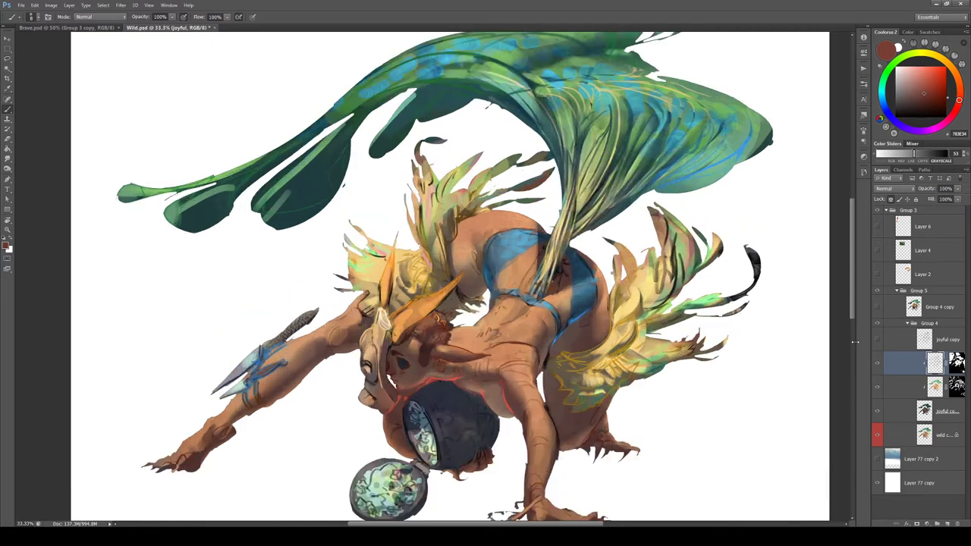
Compare the coloured joyful line layer with its mask disabled and enabled, up close on the creature's outstretched arm and head
left_click_drag(316, 336, 506, 260)
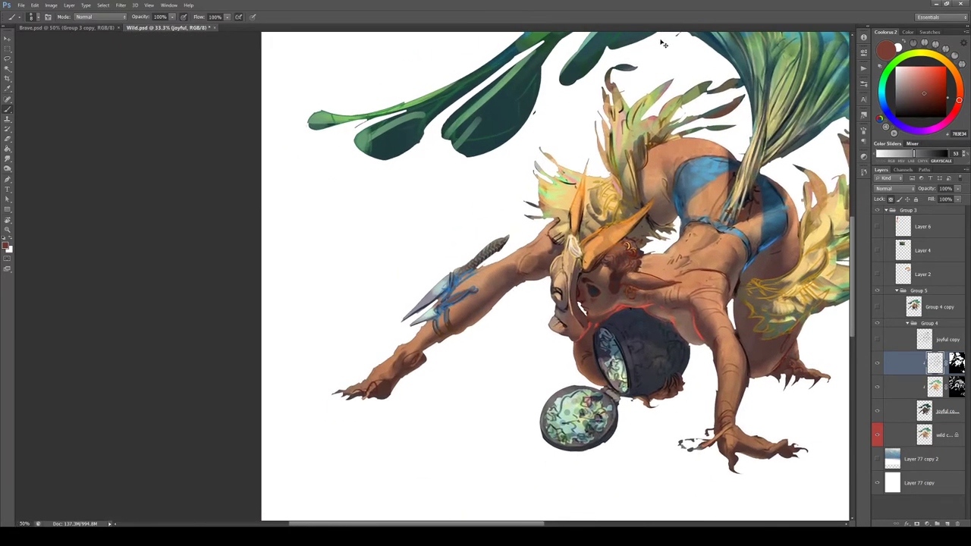
key("ctrl+plus")
key("ctrl+plus")
left_click_drag(571, 302, 475, 300)
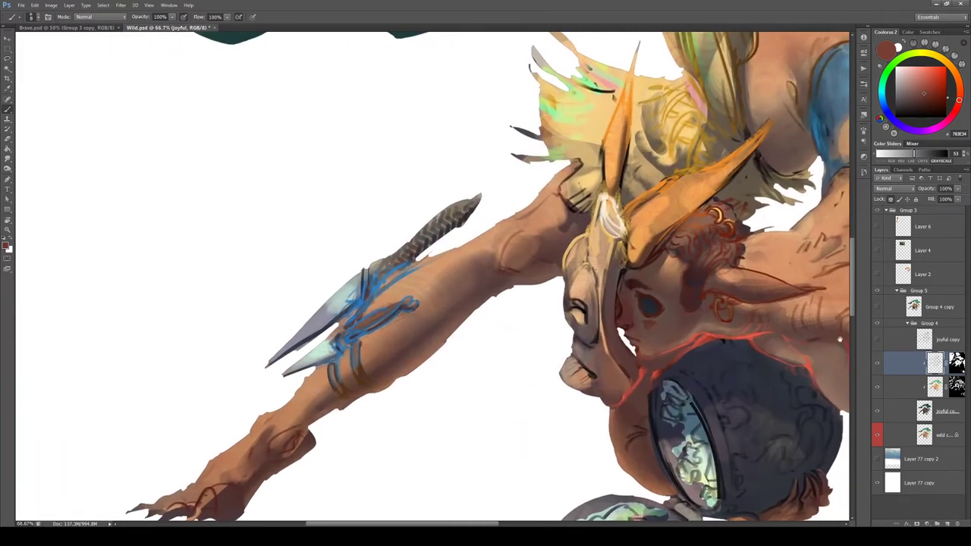
left_click(954, 369, "shift")
left_click(954, 369, "shift")
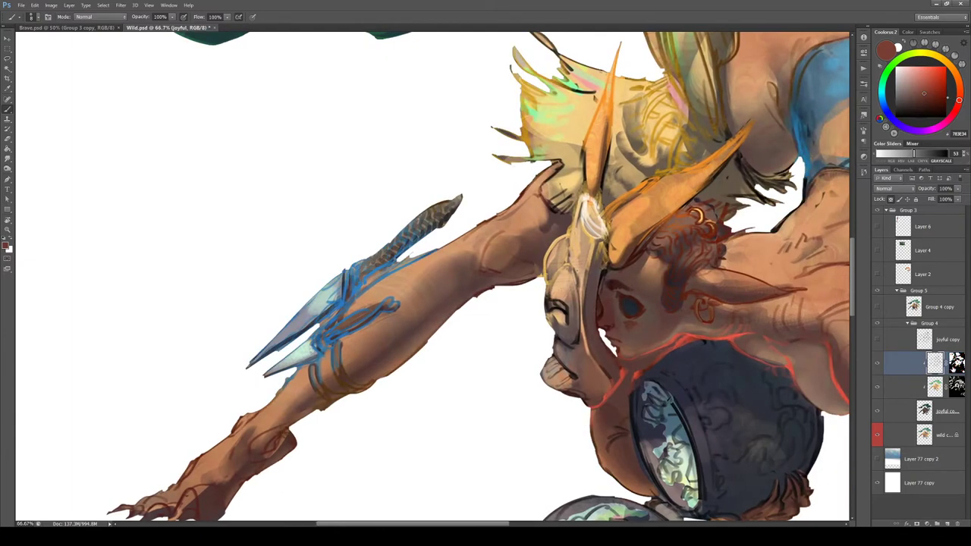
left_click(953, 368, "shift")
left_click(953, 368, "shift")
left_click_drag(663, 381, 439, 323)
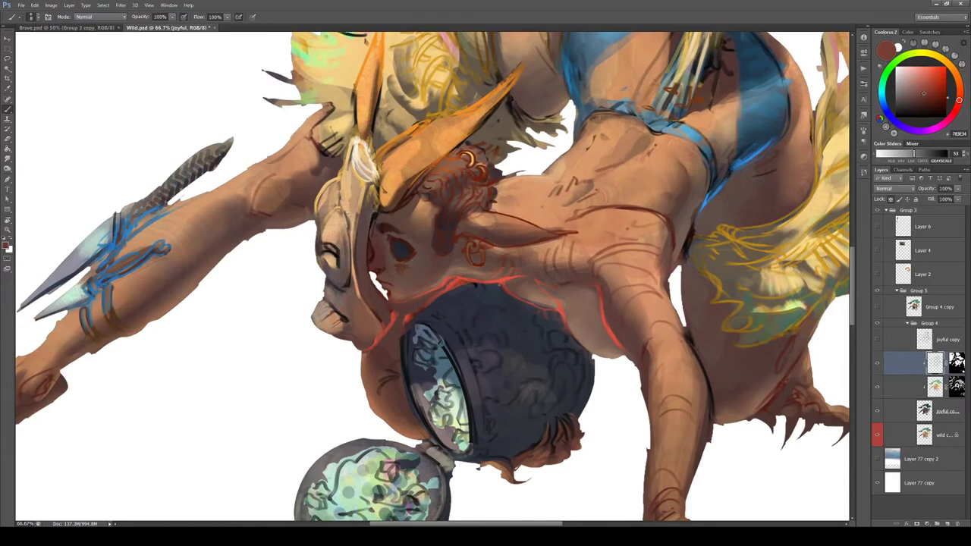
Set the masked joyful line layer's opacity to 48% and show the Group 4 copy paint-over layer
scroll(490, 300, "down", 2)
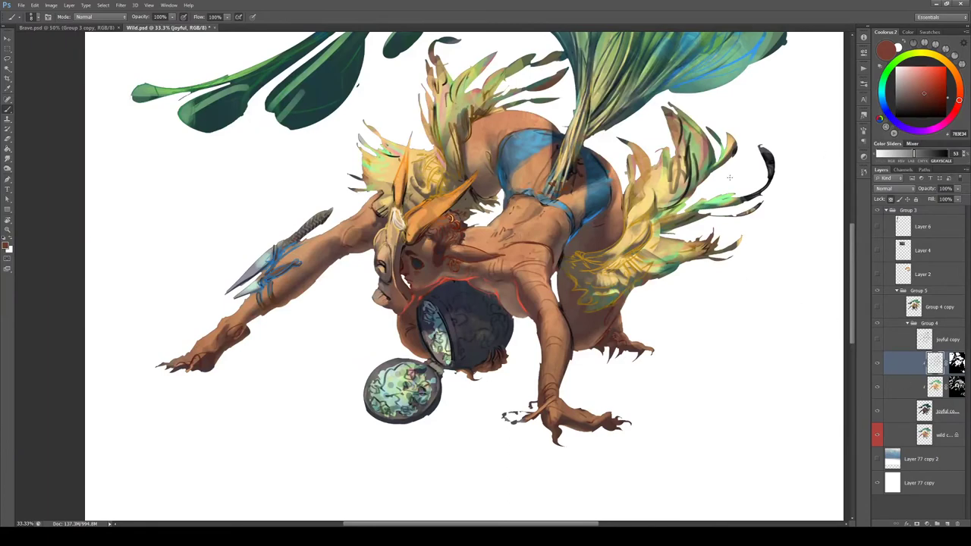
left_click_drag(959, 189, 938, 199)
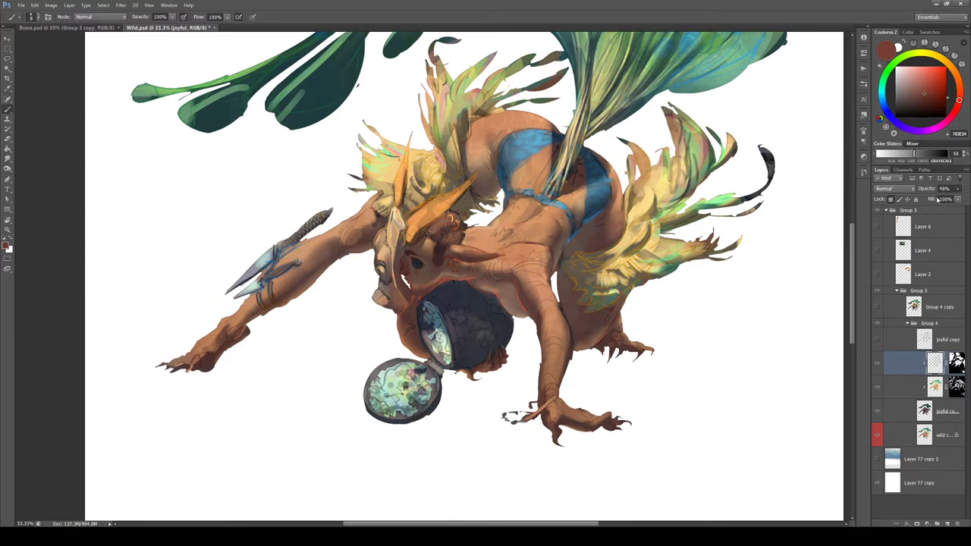
left_click(878, 307)
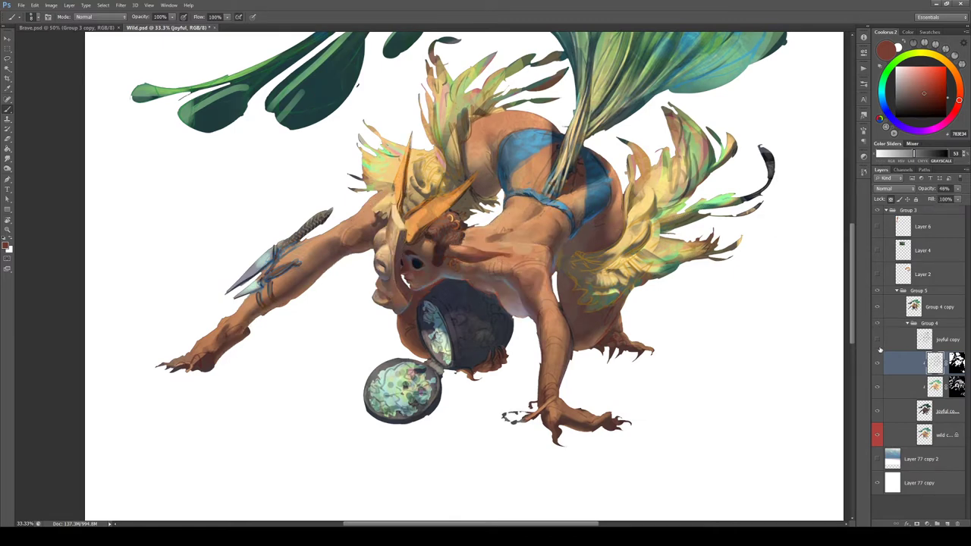
Compare the whole creature with and without the Group 4 copy paint-over, leaving the layer shown
left_click(878, 308)
left_click(878, 308)
left_click(878, 308)
left_click(876, 308)
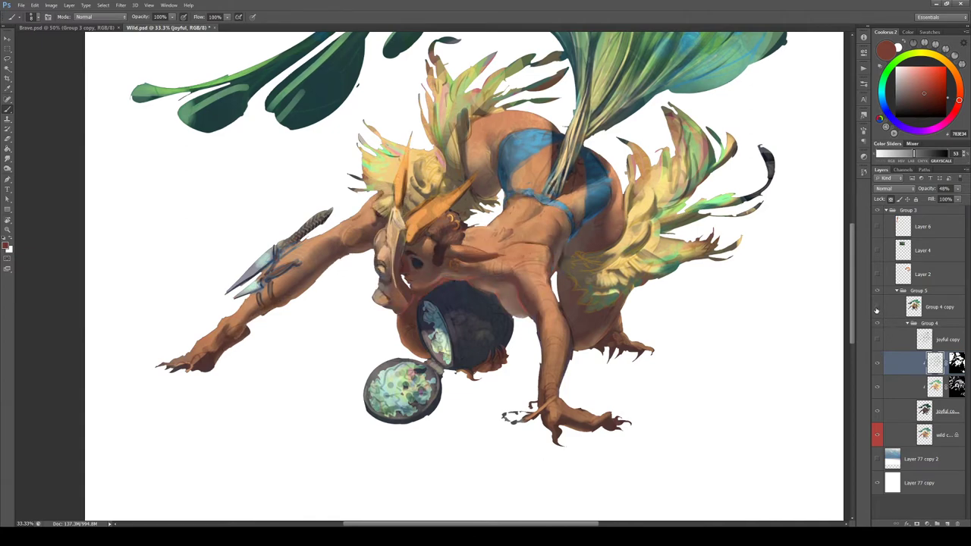
left_click(878, 308)
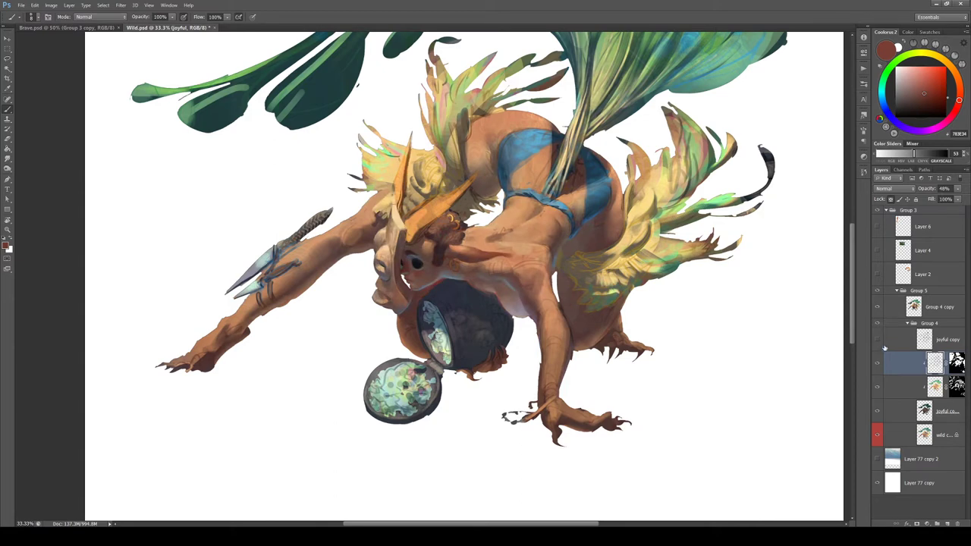
left_click(878, 308)
left_click(877, 309)
left_click(876, 309)
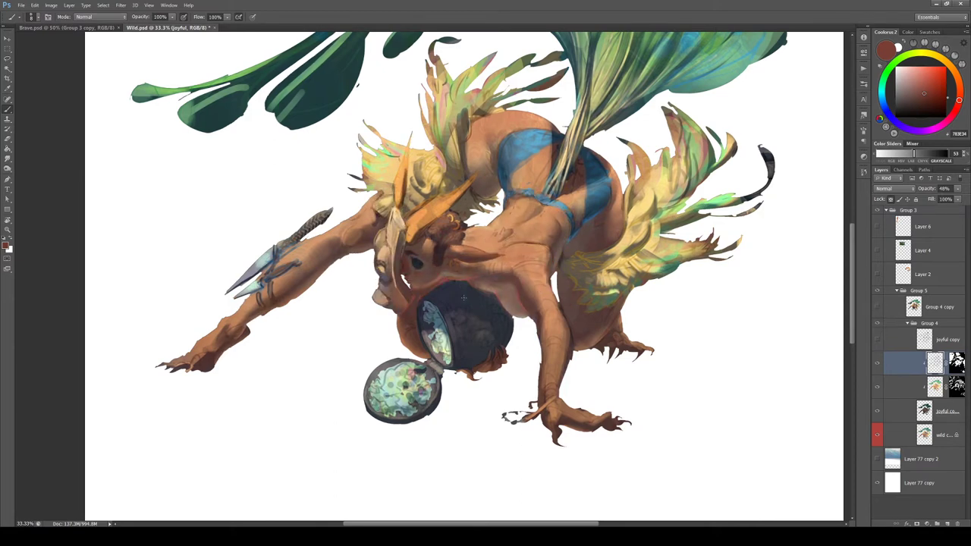
left_click(876, 342)
left_click(875, 341)
left_click(874, 308)
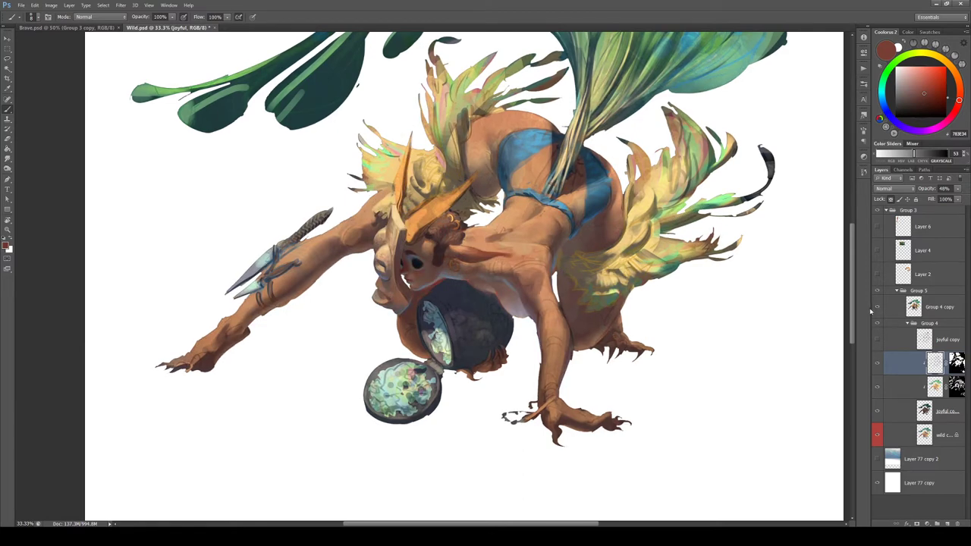
Switch to Brave.psd, examine the rendered figure and its yellow trousers up close, and return to Wild.psd
key("ctrl+Tab")
key("ctrl+minus")
key("ctrl+minus")
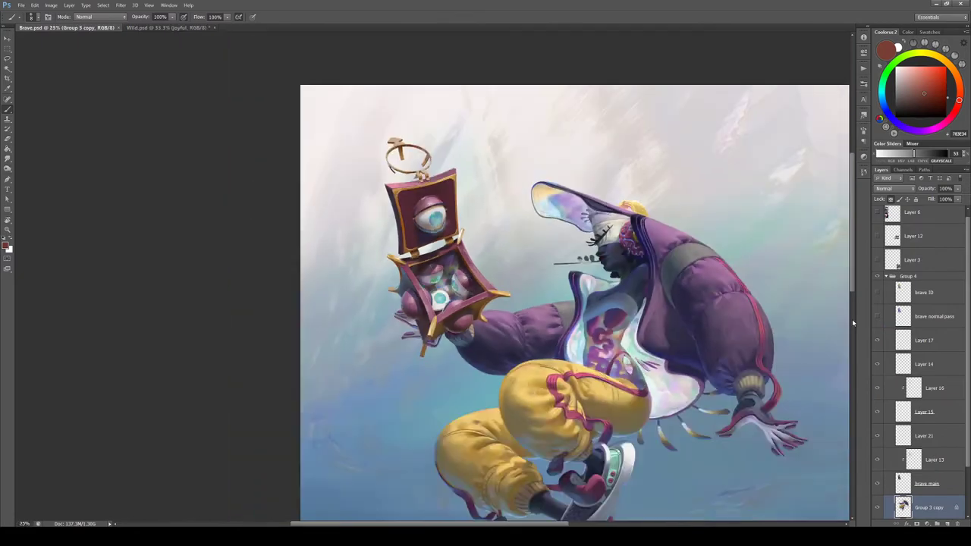
left_click_drag(710, 420, 578, 293)
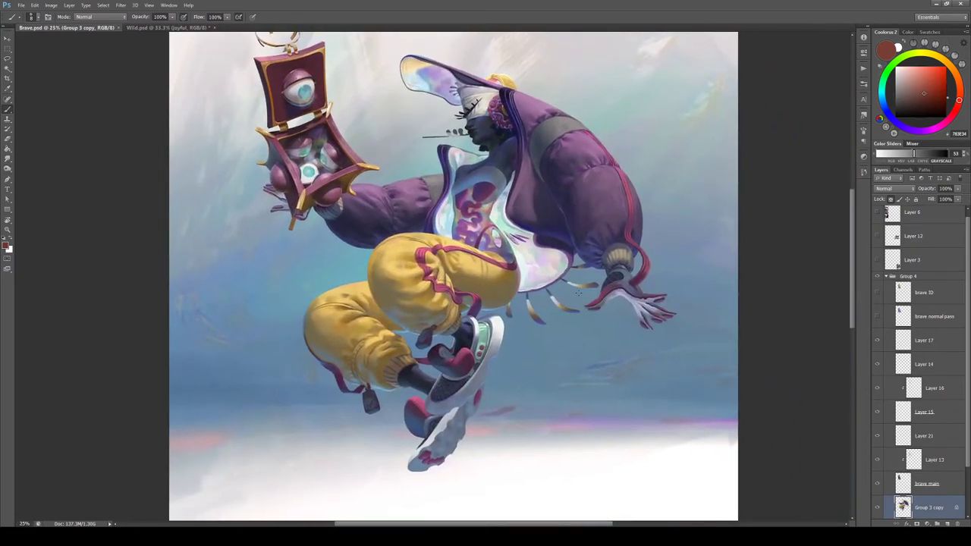
key("ctrl+plus")
key("ctrl+plus")
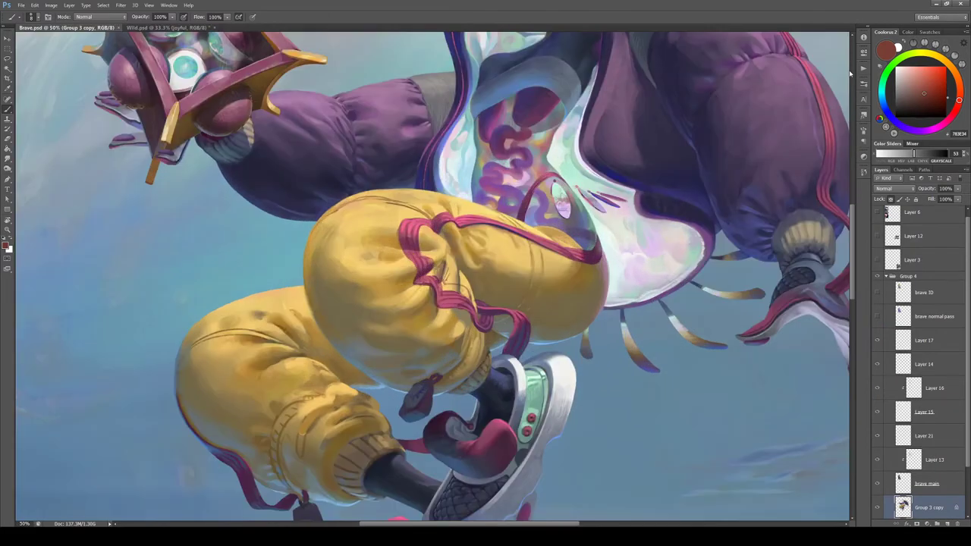
left_click_drag(384, 347, 414, 247)
key("ctrl+Tab")
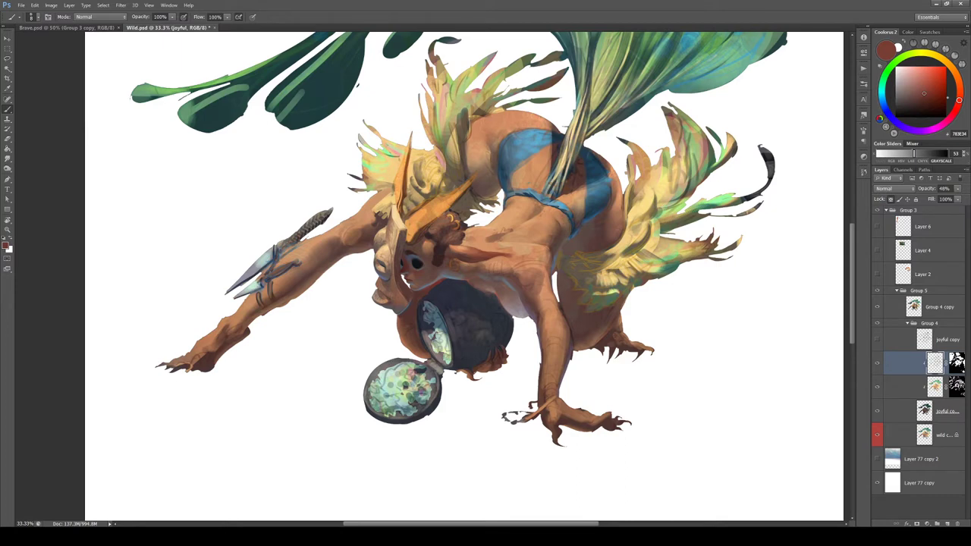
Select the Group 4 copy layer and compare the creature with and without it, leaving it shown
left_click(877, 308)
left_click(877, 307)
left_click(877, 307)
left_click(877, 307)
left_click(900, 307)
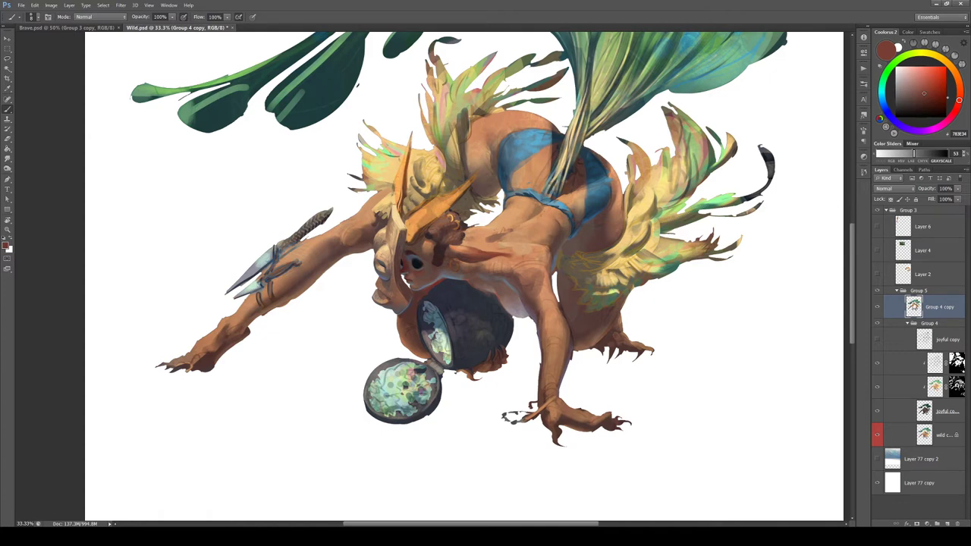
left_click(876, 312)
left_click(876, 312)
Paint a darker reddish-brown tone on the cheek below the eye with an enlarged brush, based on sampled skin colours
key("ctrl+plus")
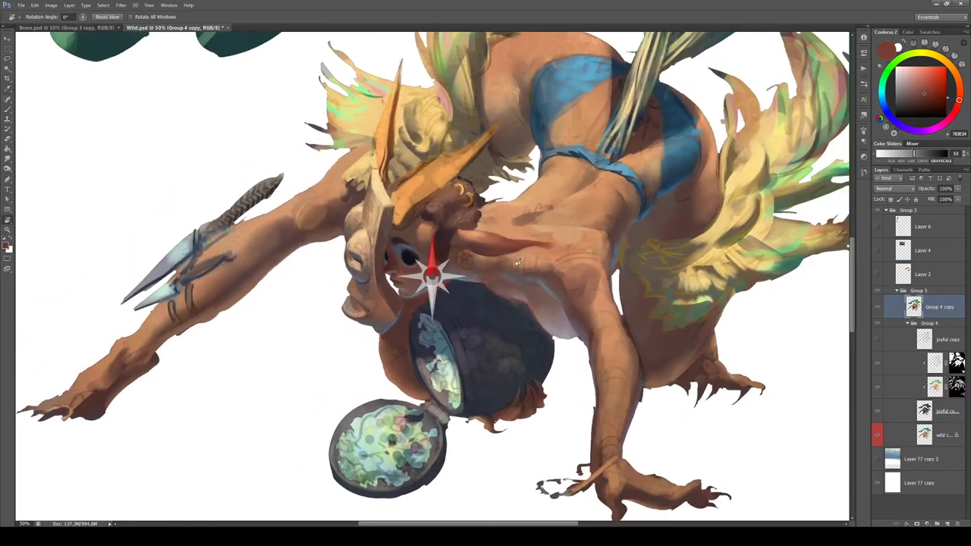
key("ctrl+plus")
left_click(401, 272, "alt")
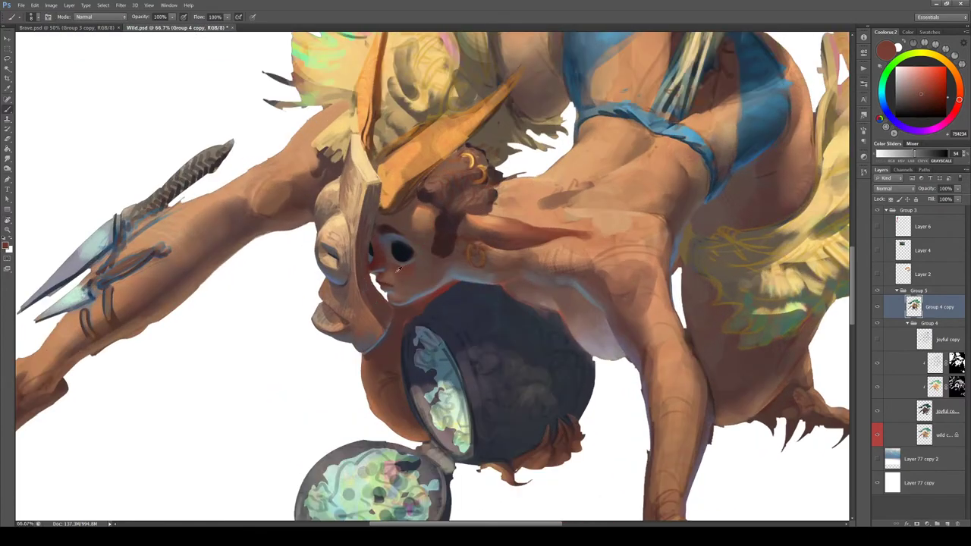
left_click(400, 276, "alt")
key("bracketright")
key("bracketright")
left_click(424, 256, "alt")
left_click(930, 98)
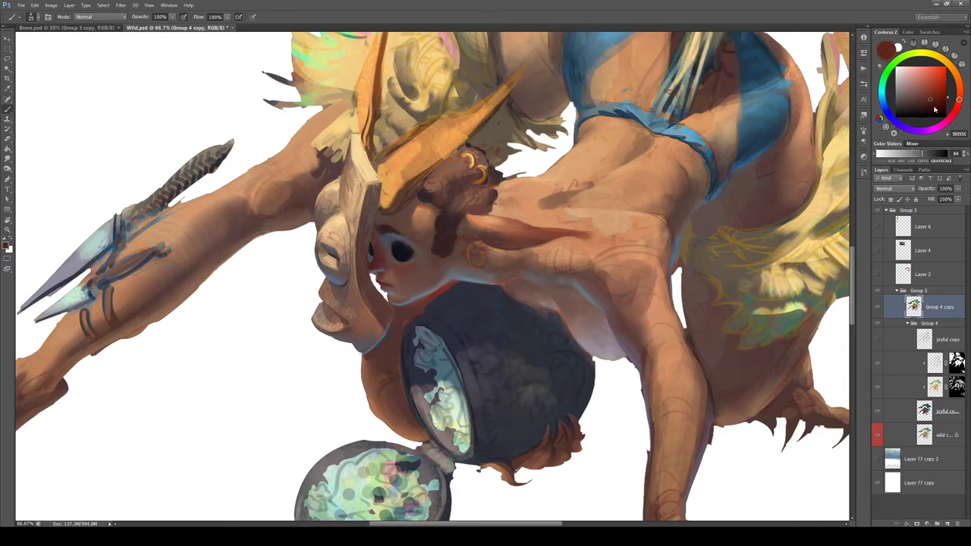
key("bracketright")
left_click_drag(413, 270, 404, 271)
left_click(382, 276, "alt")
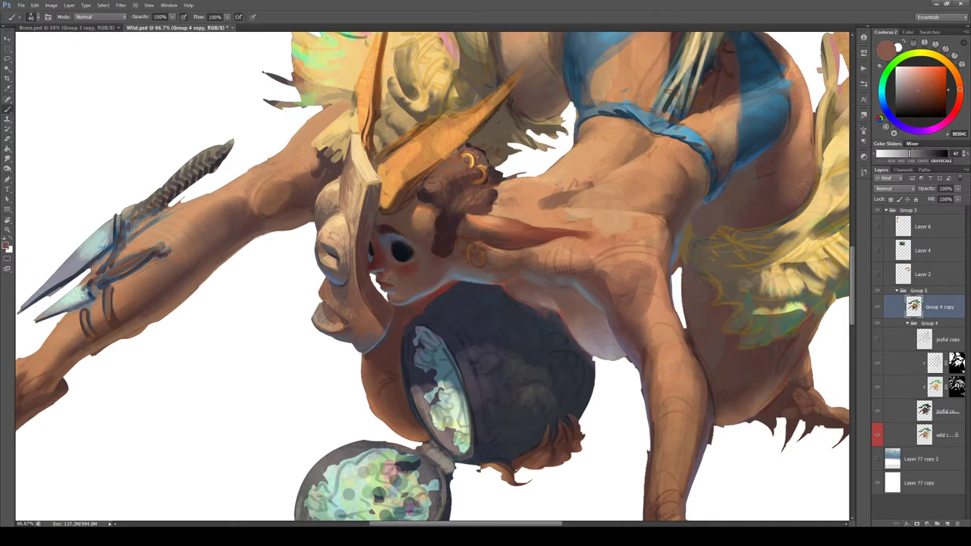
Repaint the lower cheek and the area around the mouth with skin tones sampled from the face
left_click(405, 283, "alt")
left_click(403, 285, "alt")
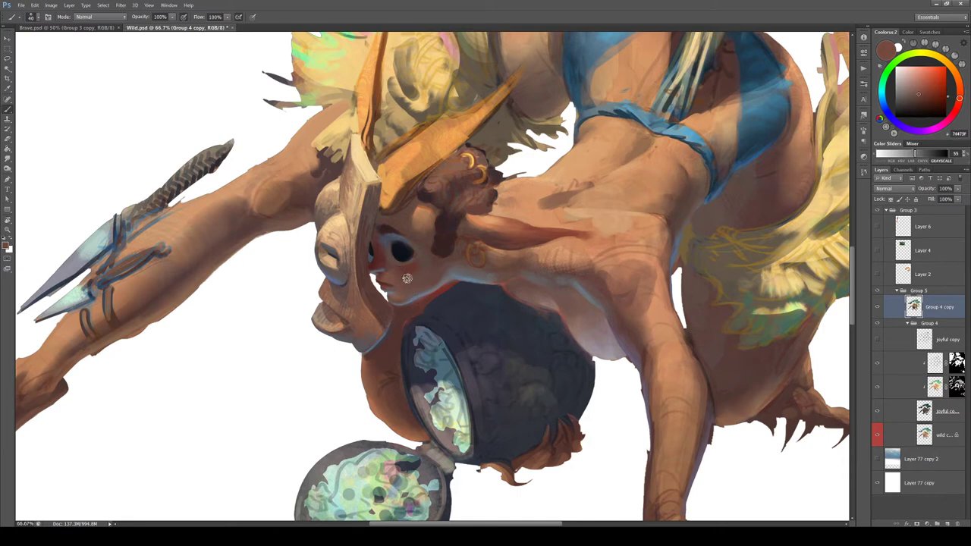
left_click(400, 271, "alt")
left_click(403, 286, "alt")
left_click(361, 231, "alt")
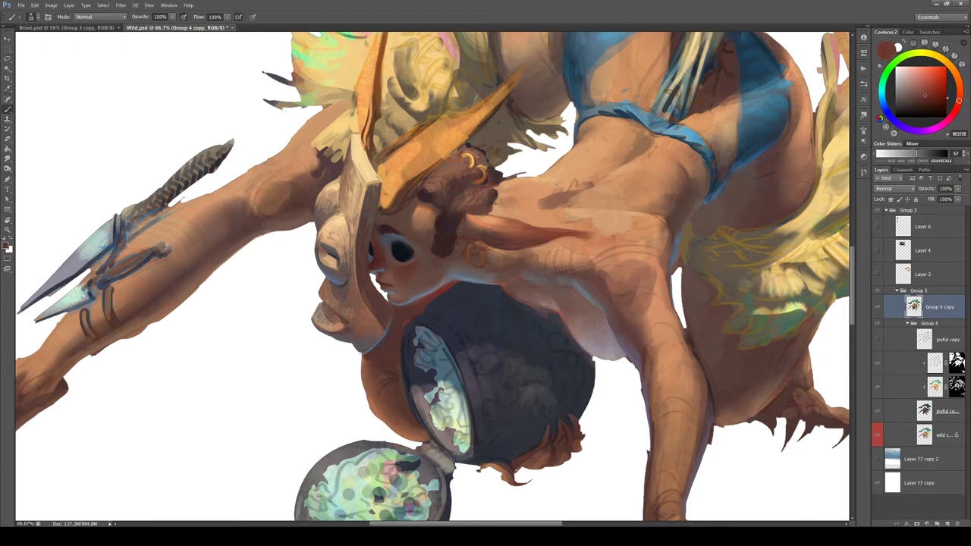
left_click(401, 280, "alt")
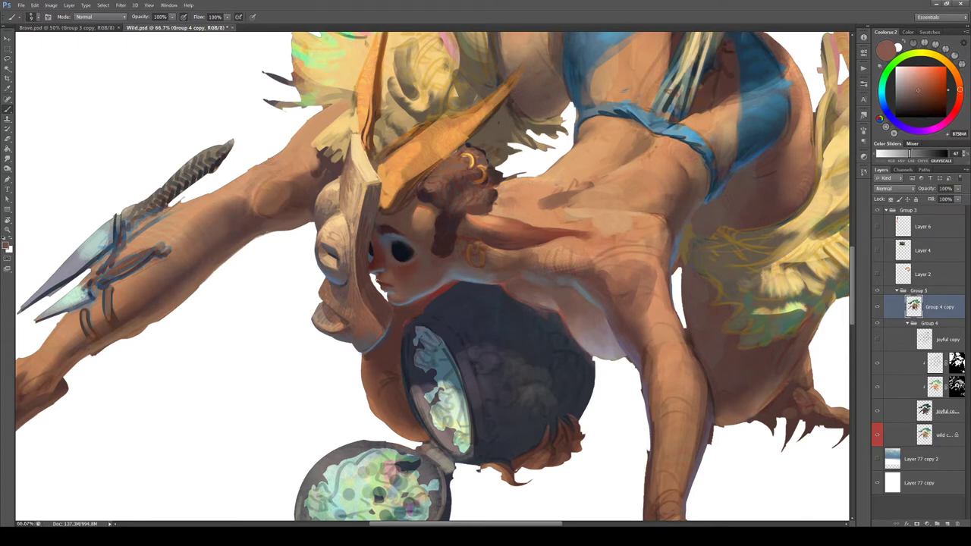
left_click(387, 283, "alt")
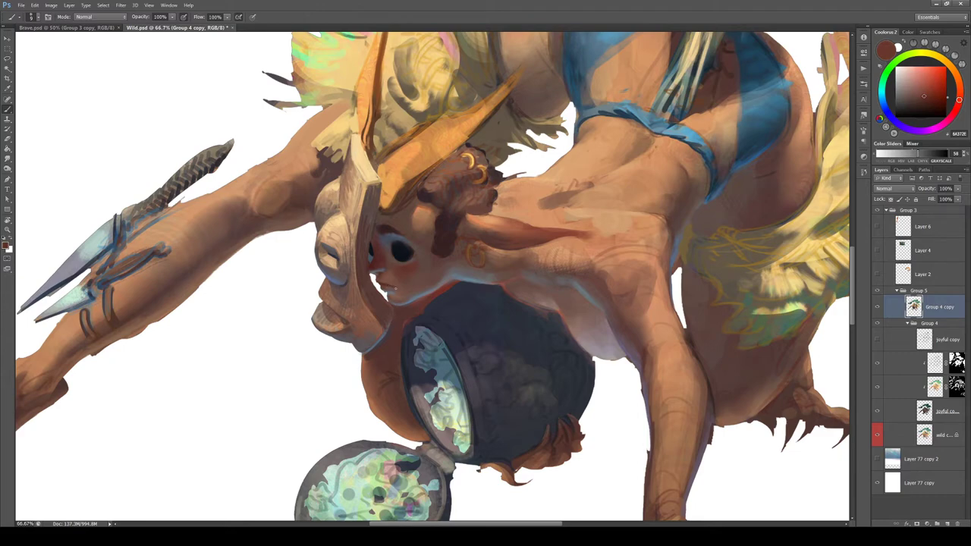
Deepen the mouth line on the face with a very dark reddish brown
left_click(929, 105)
key("r")
left_click_drag(577, 228, 580, 316)
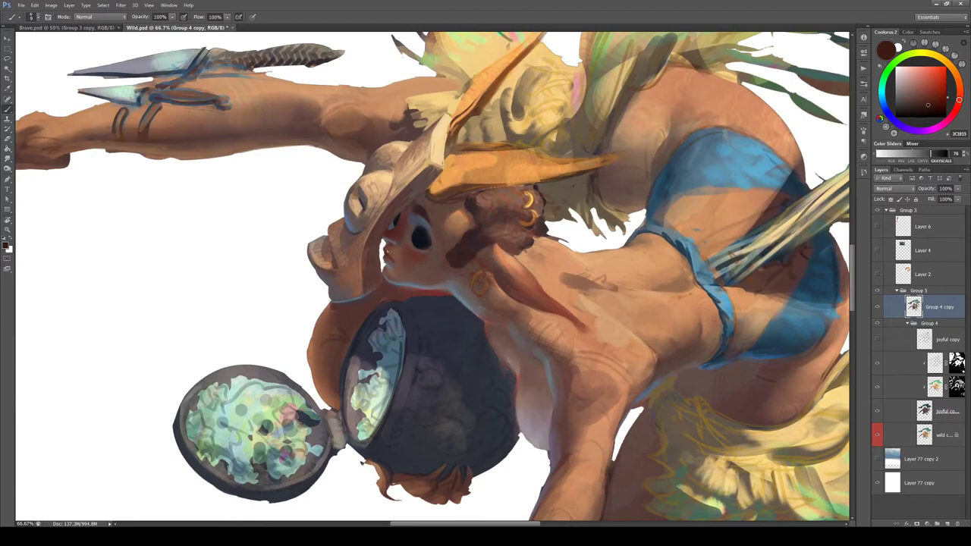
left_click(390, 260, "alt")
key("r")
left_click_drag(503, 206, 339, 210)
key("b")
Colour the lips with a sampled saturated red and blend them into the surrounding skin
left_click(453, 264, "alt")
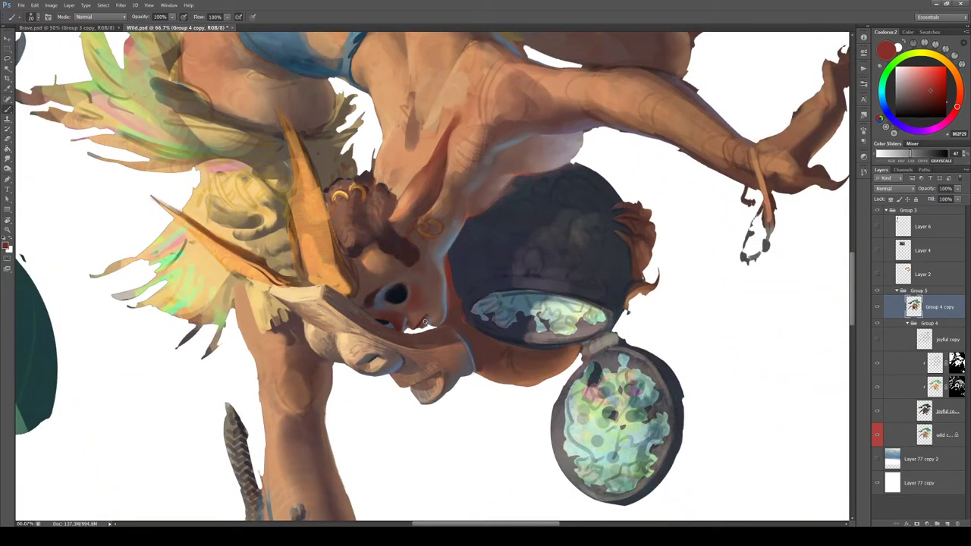
mouse_move(426, 322)
left_mouse_down()
mouse_move(433, 278)
mouse_move(421, 295)
left_mouse_up()
left_click(429, 314, "alt")
key("r")
key("b")
left_click(390, 249, "alt")
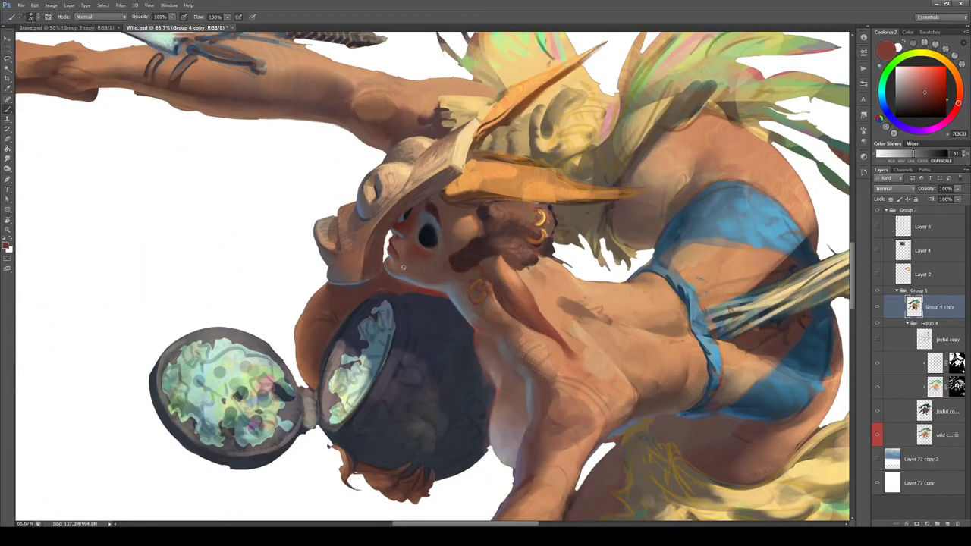
left_click(394, 242, "alt")
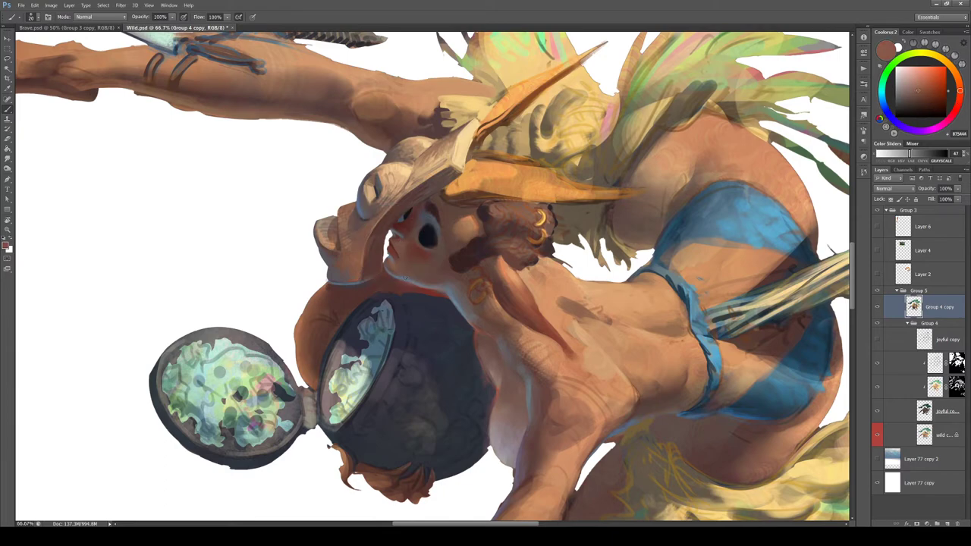
Blend muted brown skin tones along the chin and jawline with a small brush
key("r")
left_click_drag(397, 281, 398, 282)
key("b")
left_click(399, 288, "alt")
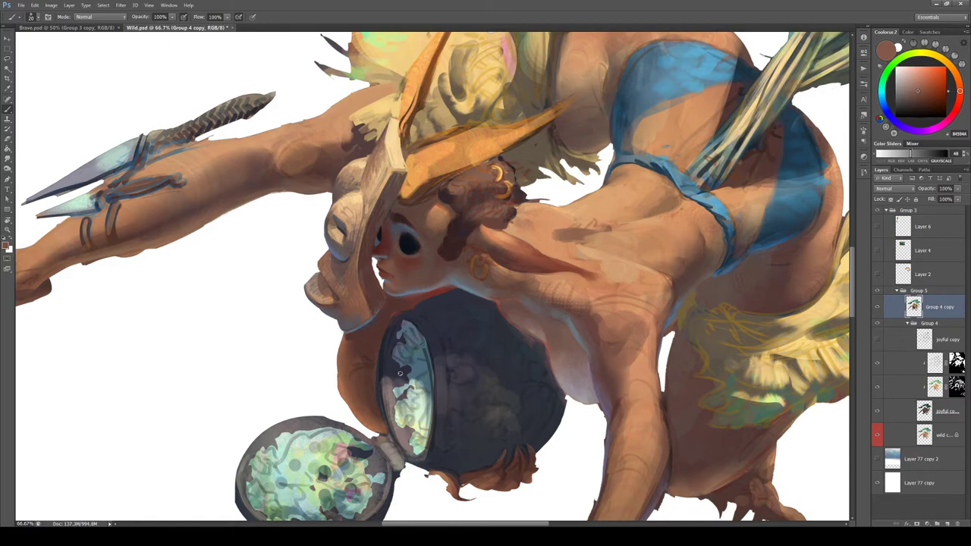
Refine the profile of the lips and chin with skin and red tones sampled beside the mouth
key("r")
mouse_move(507, 285)
left_mouse_down()
mouse_move(466, 347)
mouse_move(425, 350)
left_mouse_up()
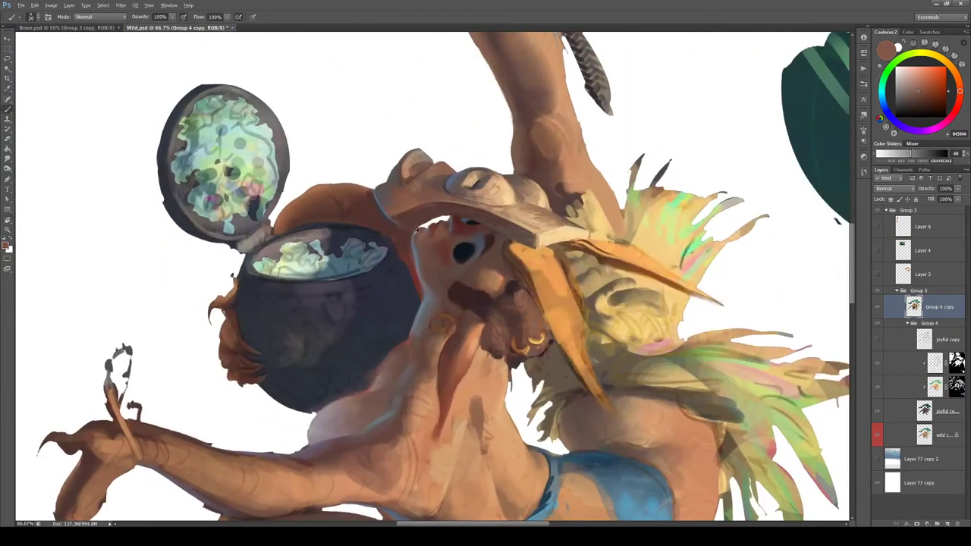
left_click(415, 241, "alt")
left_click(421, 231, "alt")
left_click(406, 236, "alt")
key("r")
mouse_move(390, 231)
left_mouse_down()
mouse_move(356, 281)
mouse_move(377, 341)
mouse_move(355, 302)
left_mouse_up()
key("b")
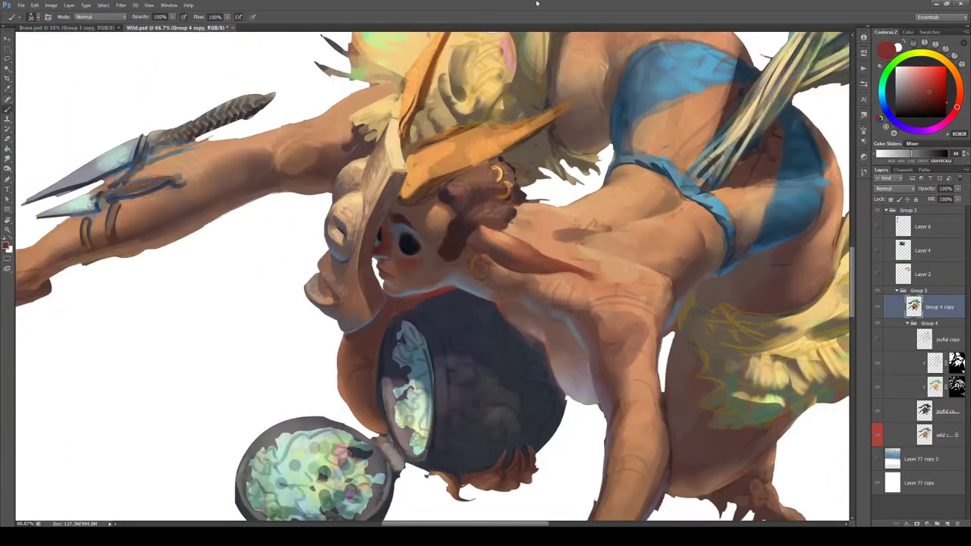
Lock the painted layer's transparent pixels and glaze bright red in Darken mode along the jaw, neck and underside of the chest
key("ctrl+minus")
key("ctrl+minus")
key("ctrl+minus")
key("Escape")
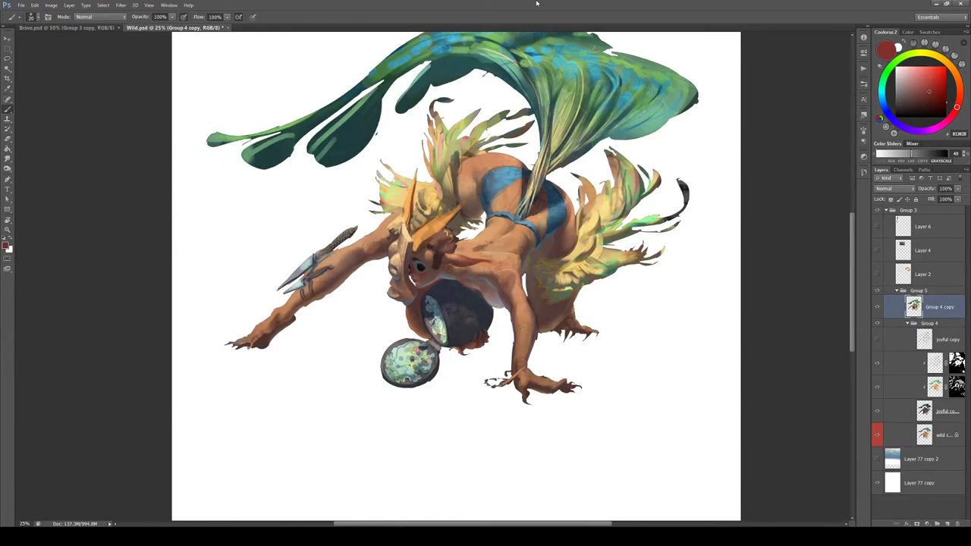
key("ctrl+plus")
key("ctrl+plus")
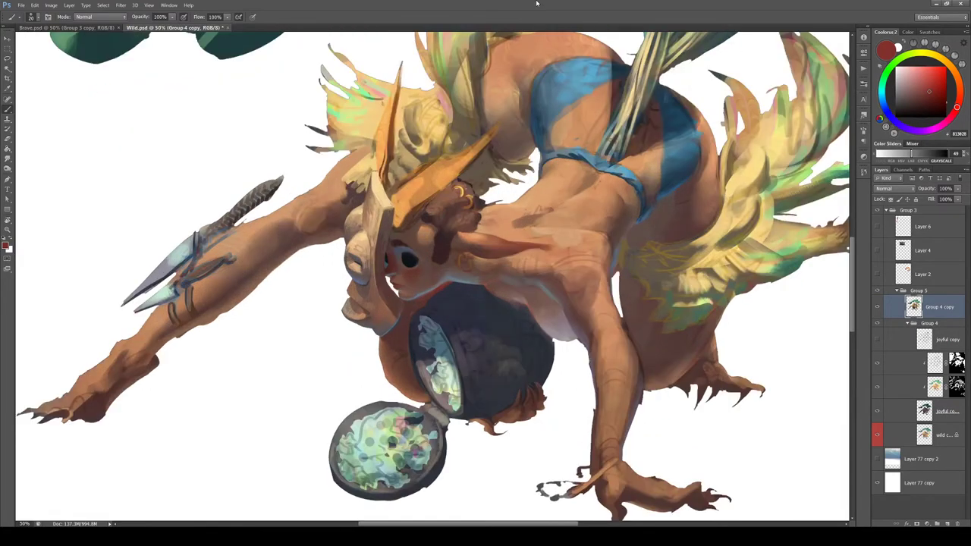
left_click(892, 200)
left_click(438, 290, "alt")
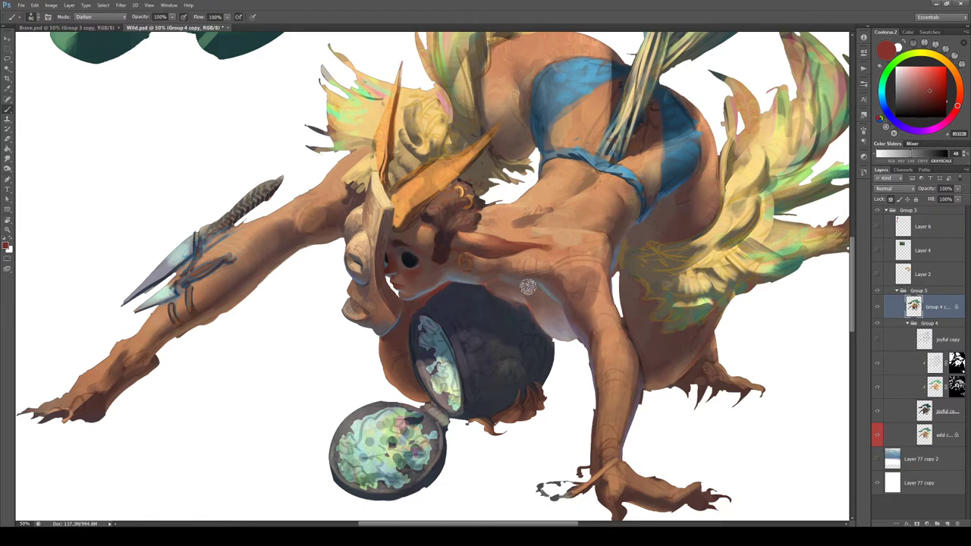
key("ctrl+z")
left_click(934, 74)
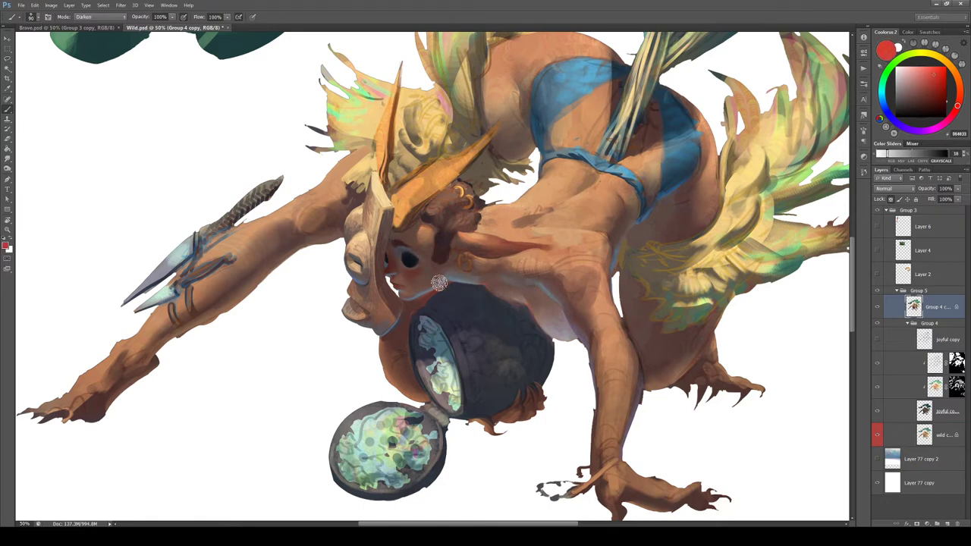
mouse_move(429, 297)
left_mouse_down()
mouse_move(479, 282)
mouse_move(518, 286)
mouse_move(560, 317)
left_mouse_up()
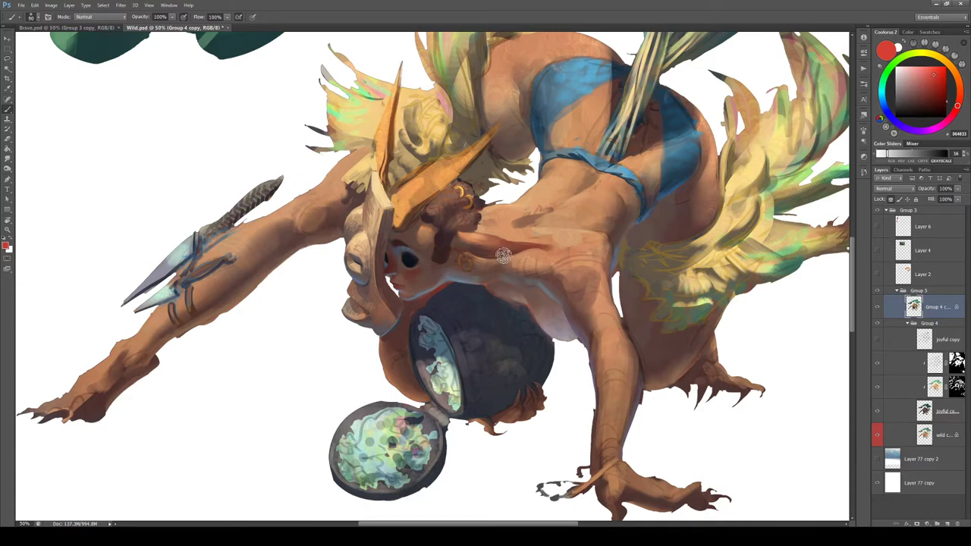
left_click_drag(475, 301, 473, 315)
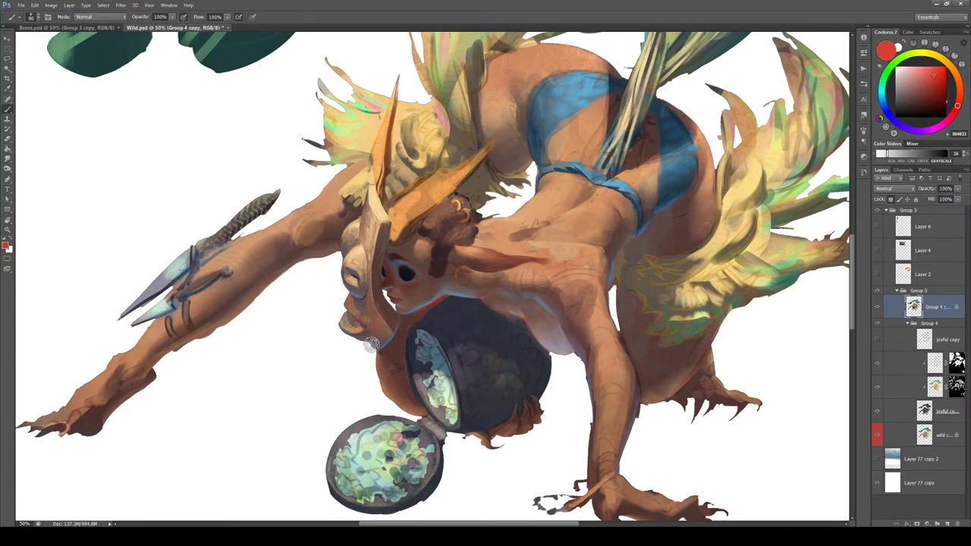
Return the brush to Normal mode and warm the lit skin around the hips with a saturated orange
key("r")
left_click_drag(387, 368, 537, 329)
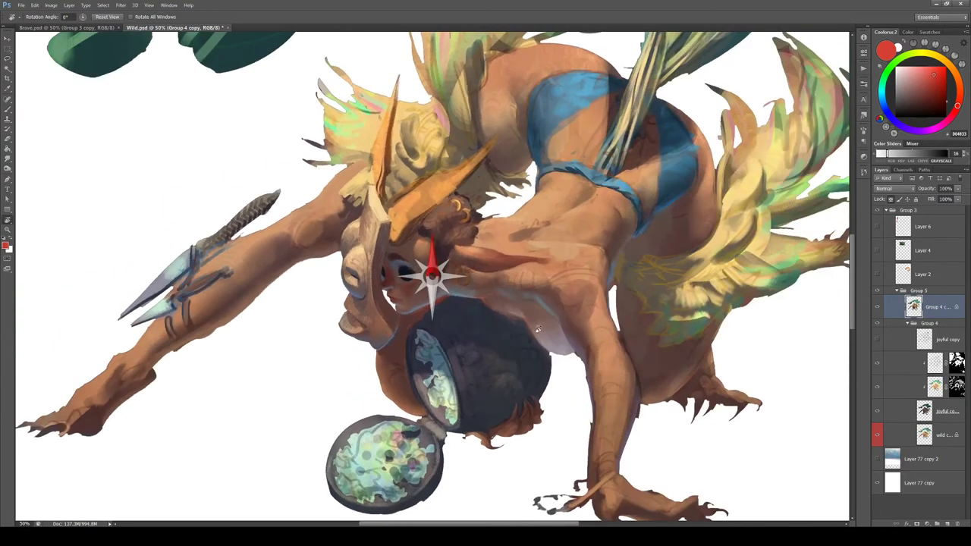
left_click_drag(566, 289, 568, 274)
key("Escape")
key("b")
left_click_drag(565, 208, 524, 274)
key("r")
mouse_move(591, 252)
left_mouse_down()
mouse_move(582, 209)
mouse_move(589, 241)
left_mouse_up()
key("b")
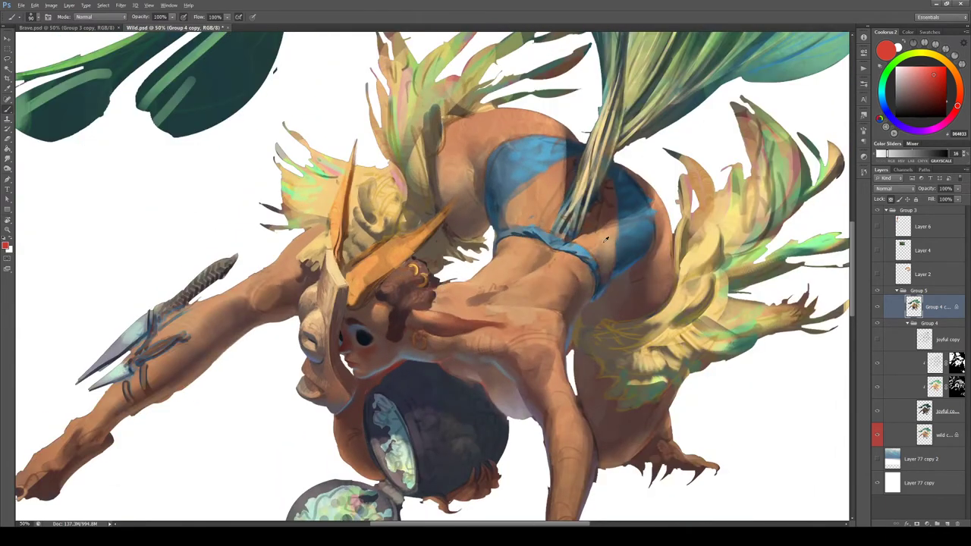
left_click(593, 242, "alt")
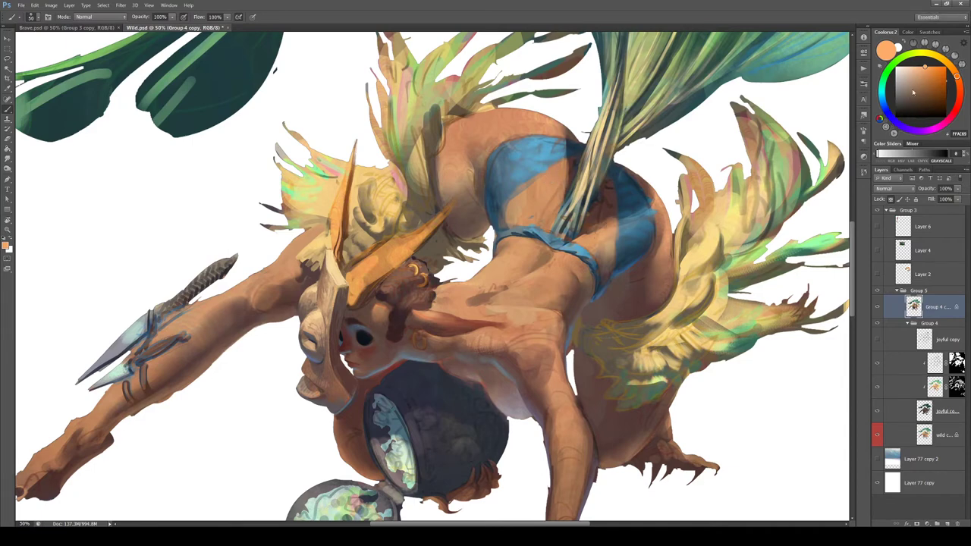
left_click(933, 67)
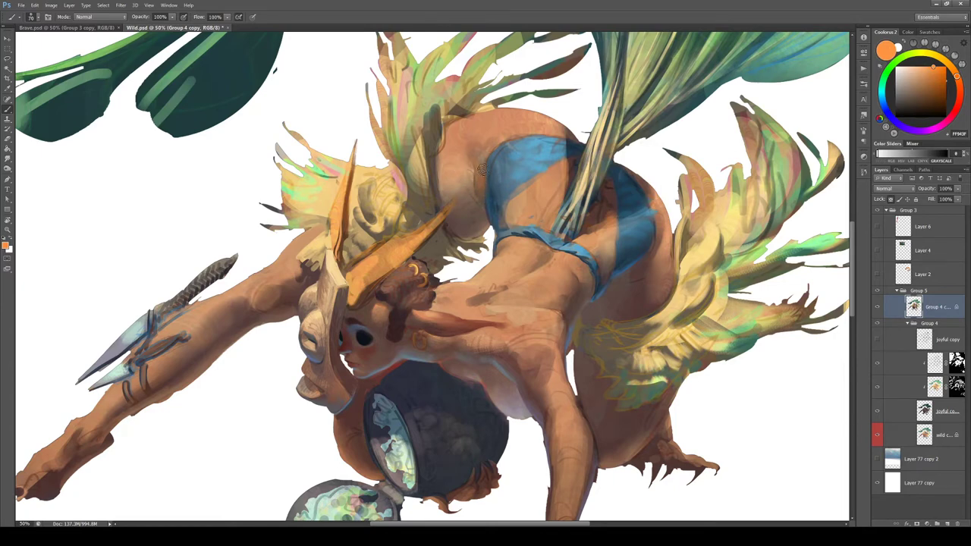
Paint pale peach highlights on the hip and thigh beside the leg feathers, blending with sampled skin tones
left_click(461, 173, "alt")
left_click(918, 70)
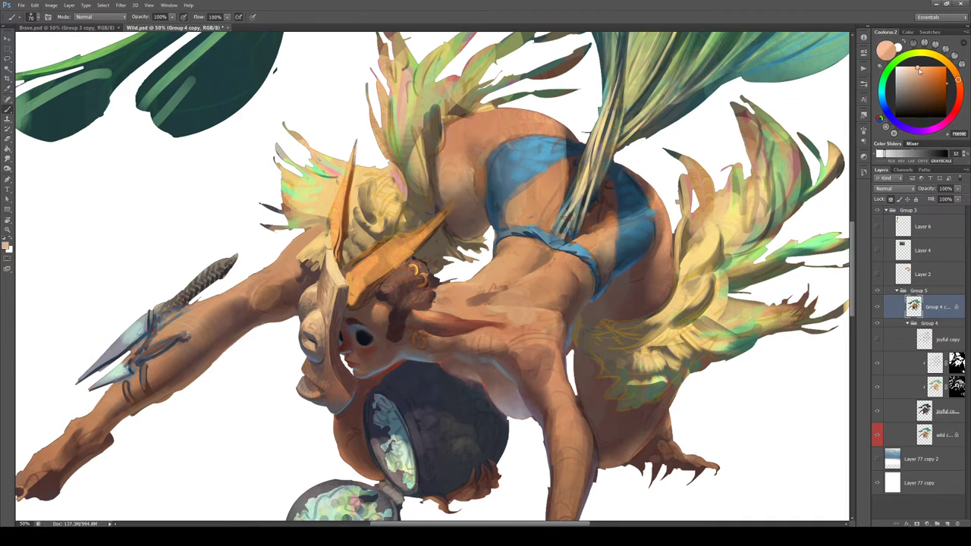
left_click(955, 70)
left_click_drag(467, 173, 464, 181)
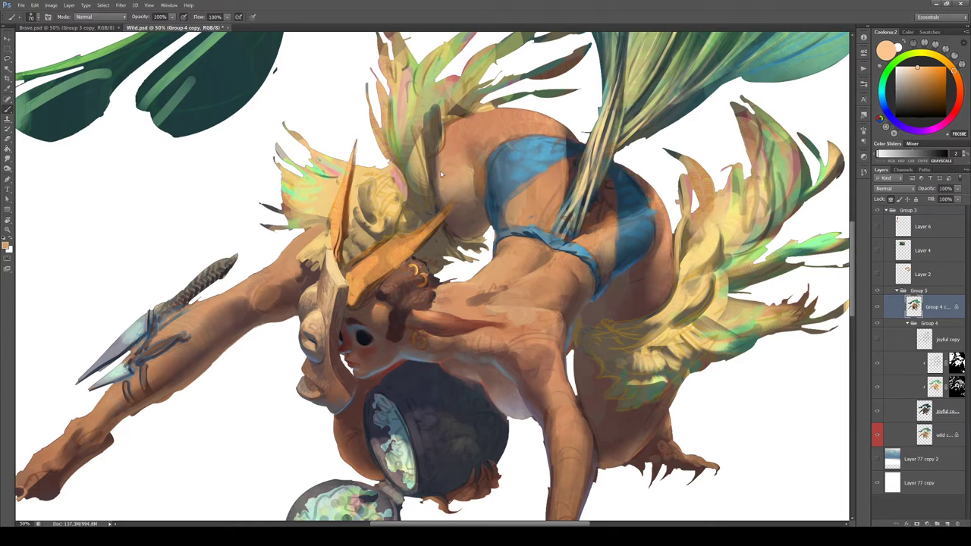
left_click(441, 175, "alt")
left_click_drag(456, 159, 458, 176)
left_click(481, 150, "alt")
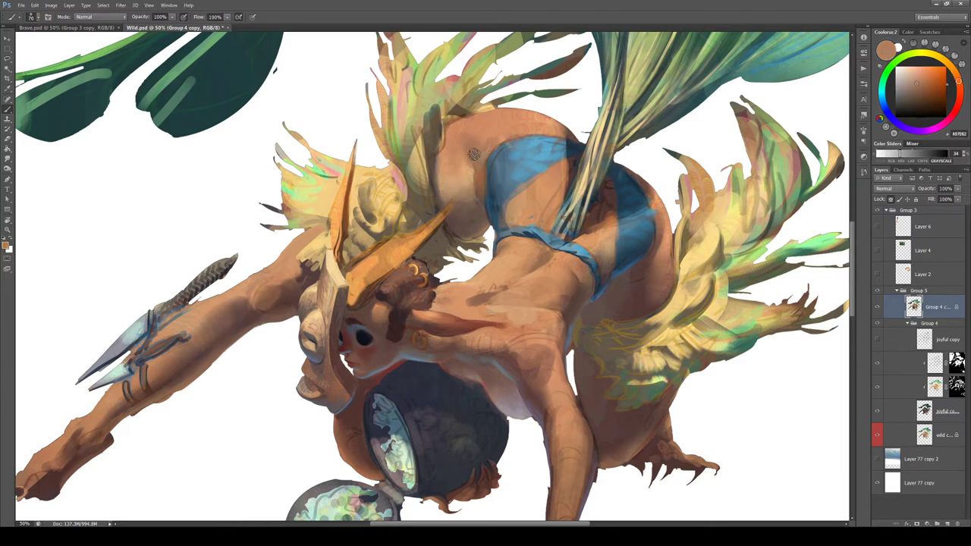
Clean up the side edge of the blue brief against the thigh with sampled skin, shadow and blue tones
left_click(476, 165, "alt")
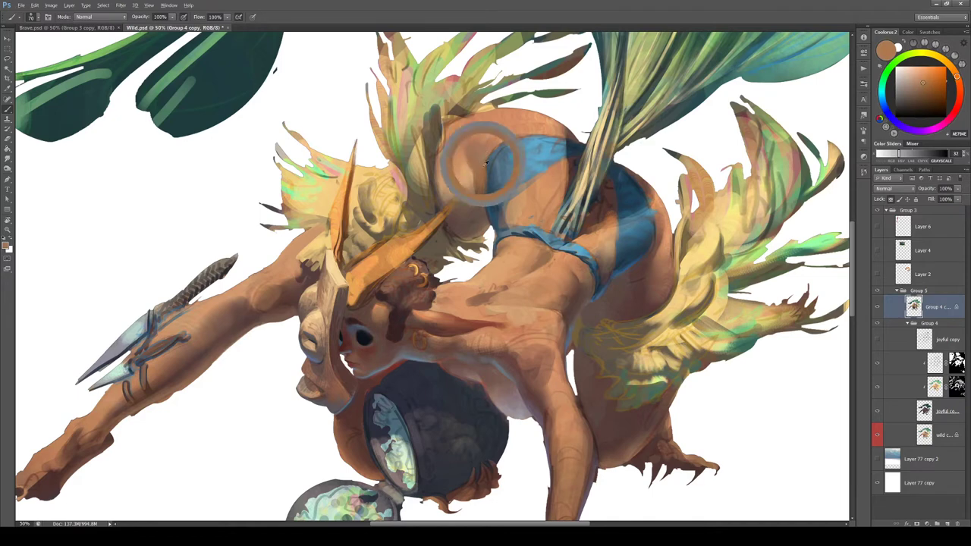
left_click(485, 162, "alt")
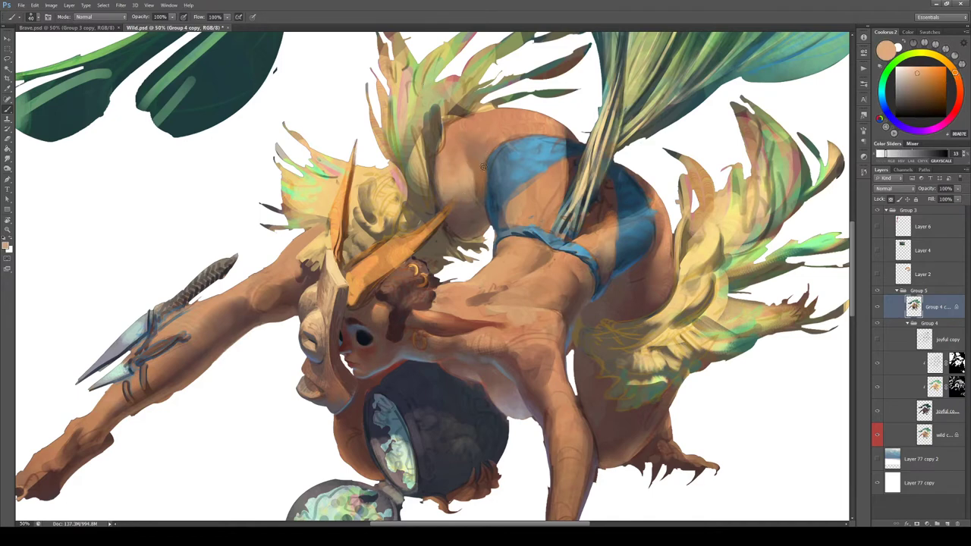
left_click(488, 181, "alt")
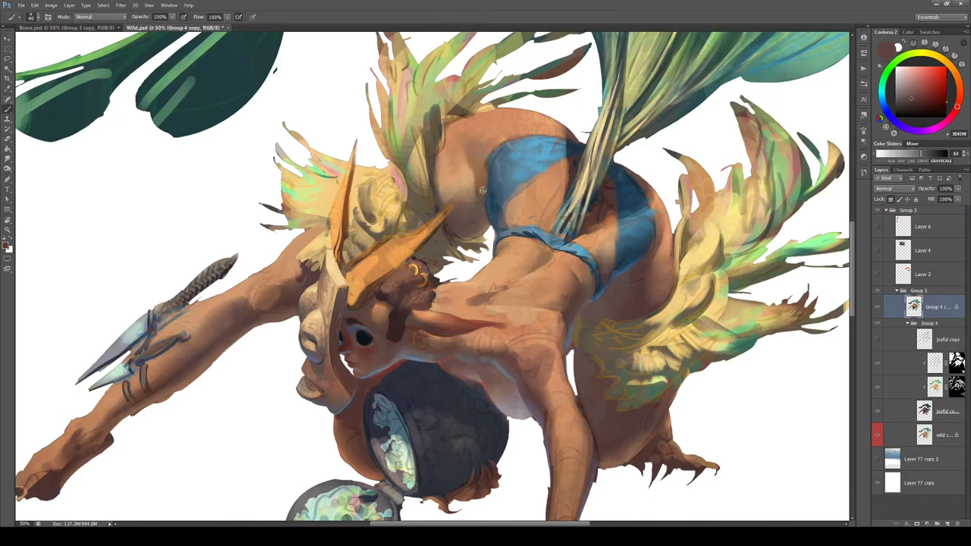
left_click(489, 182, "alt")
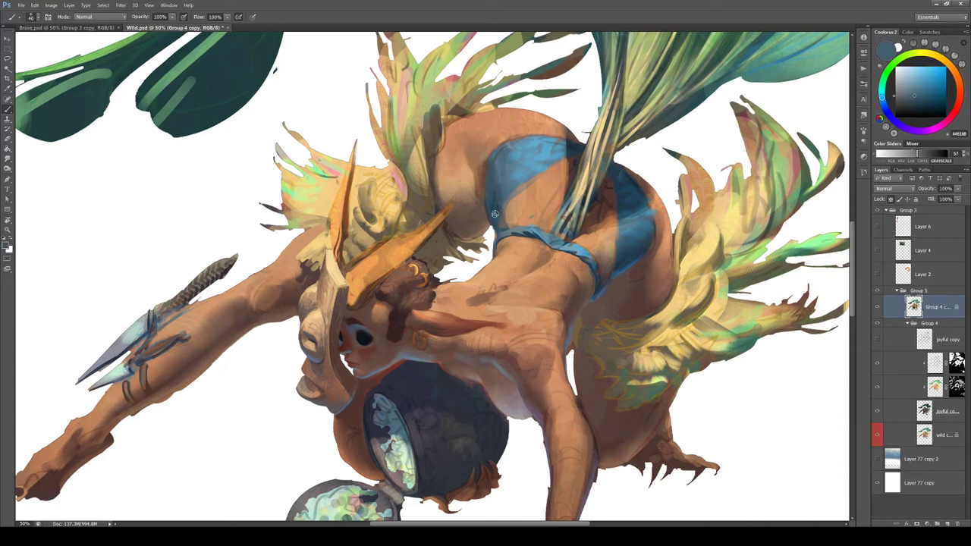
left_click(481, 183, "alt")
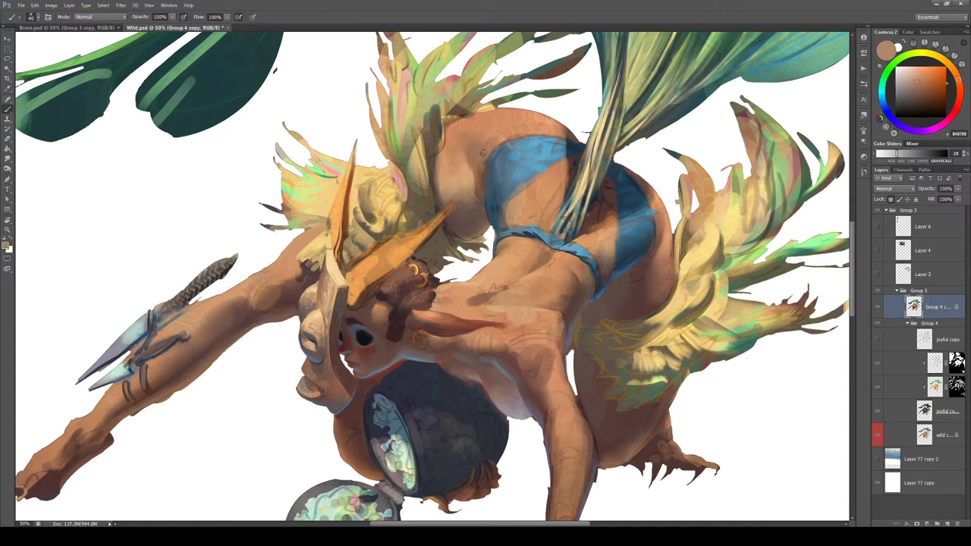
left_click(484, 186, "alt")
Smooth the upper contour of the hip and the brief's top edge with light and shadowed skin tones
left_click(491, 143, "alt")
key("r")
left_click_drag(506, 121, 353, 107)
key("bracketright")
left_click_drag(380, 203, 405, 257)
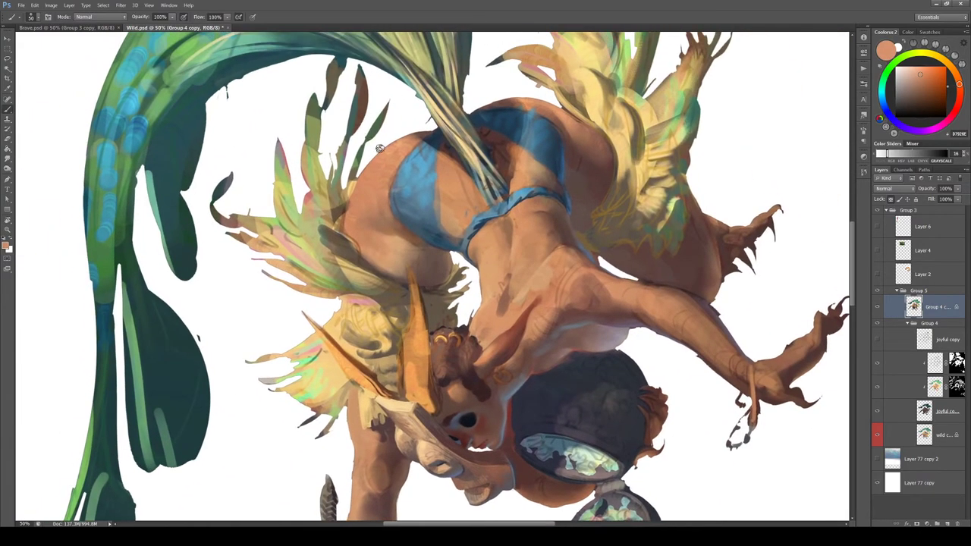
left_click(427, 131, "alt")
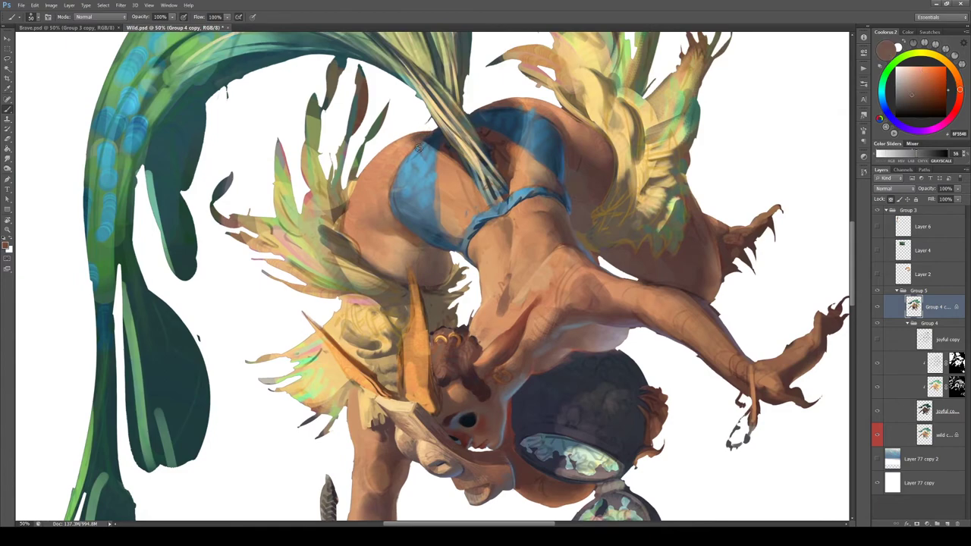
left_click(409, 139, "alt")
left_click(445, 153, "alt")
Shade the area around the tail base with sampled dark blue and reddish brown, blending it into the lit skin
key("r")
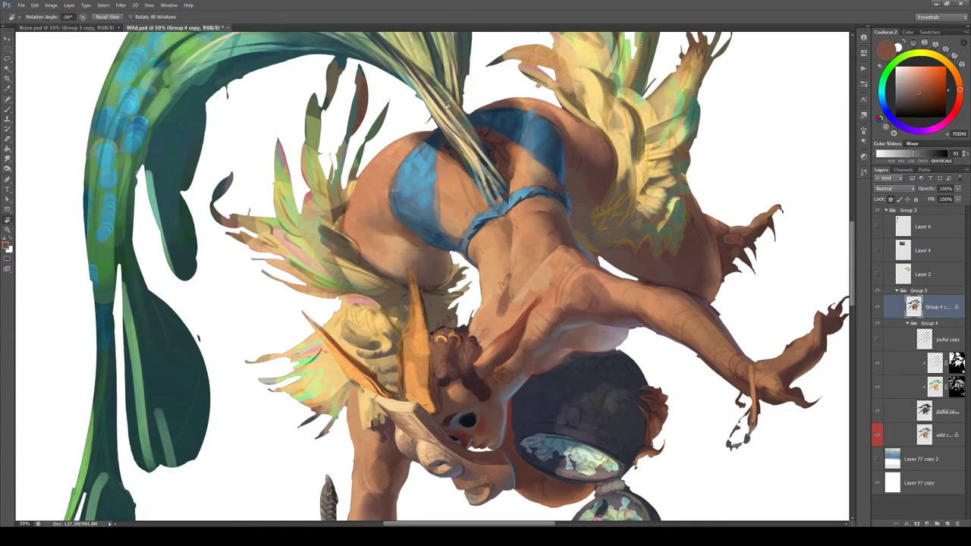
left_click_drag(449, 158, 546, 220)
left_click(545, 221, "alt")
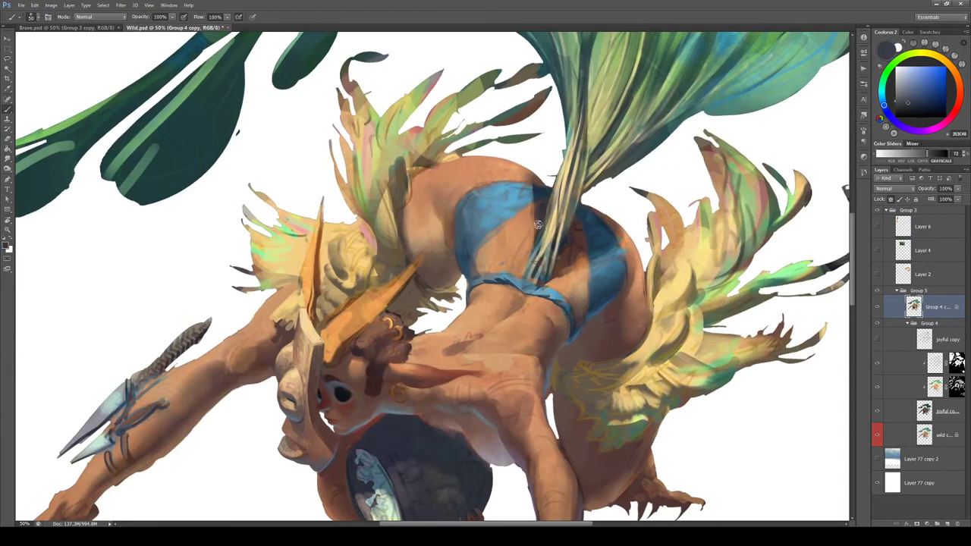
left_click(579, 240, "alt")
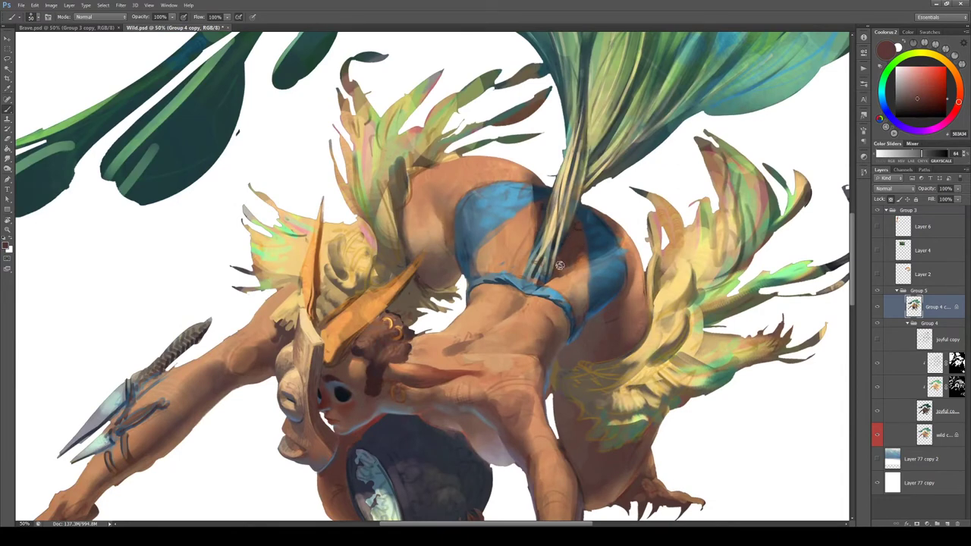
left_click(580, 260, "alt")
left_click_drag(574, 264, 560, 269)
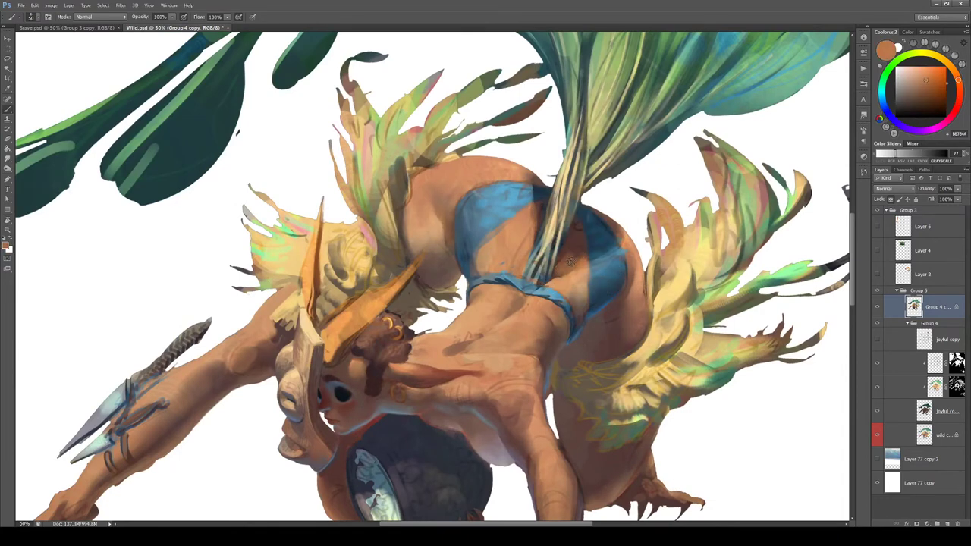
Warm the lit skin beside the tail base with sampled skin tones and a brighter orange
left_click(576, 247, "alt")
left_click(575, 268, "alt")
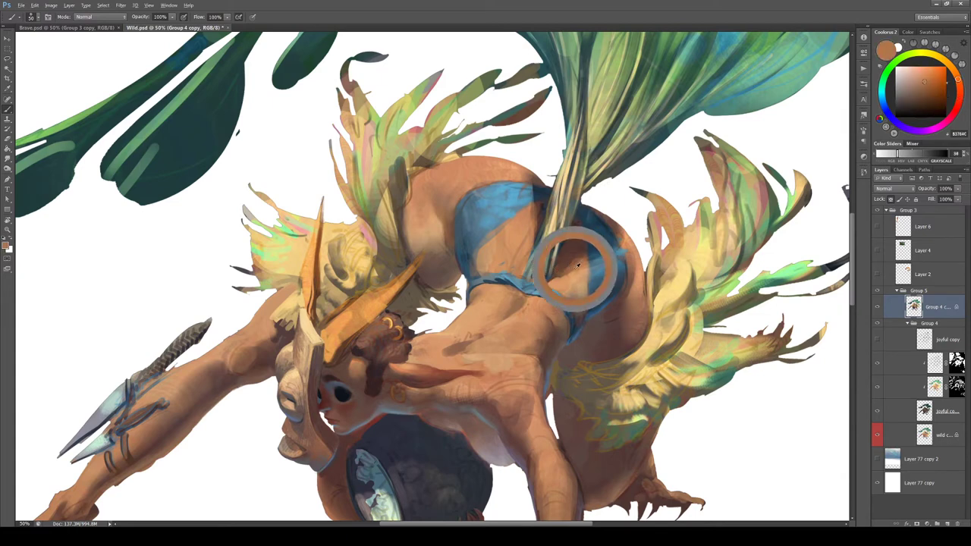
left_click_drag(925, 70, 931, 69)
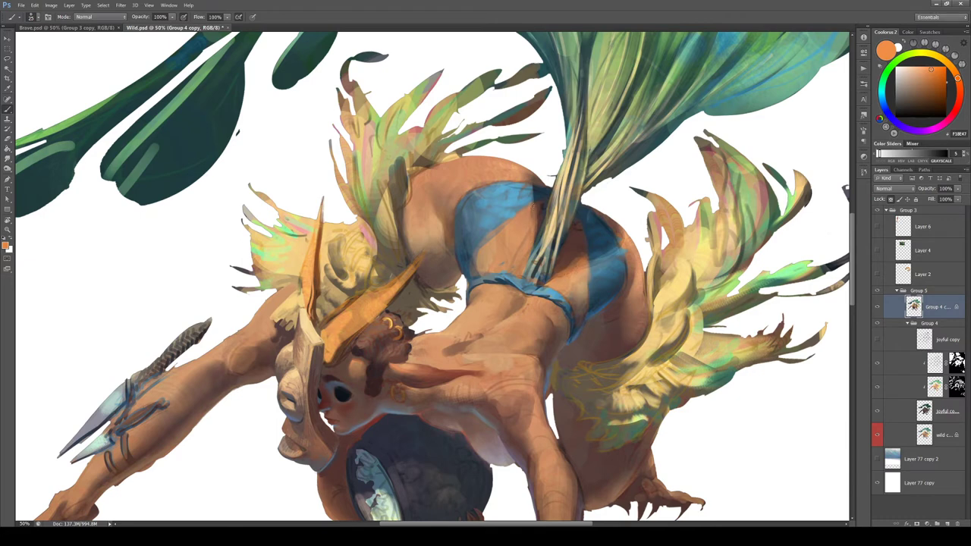
Refine the brief's inner edge beside the tail with sampled mid blue, dark blue and reddish brown
left_click(532, 201, "alt")
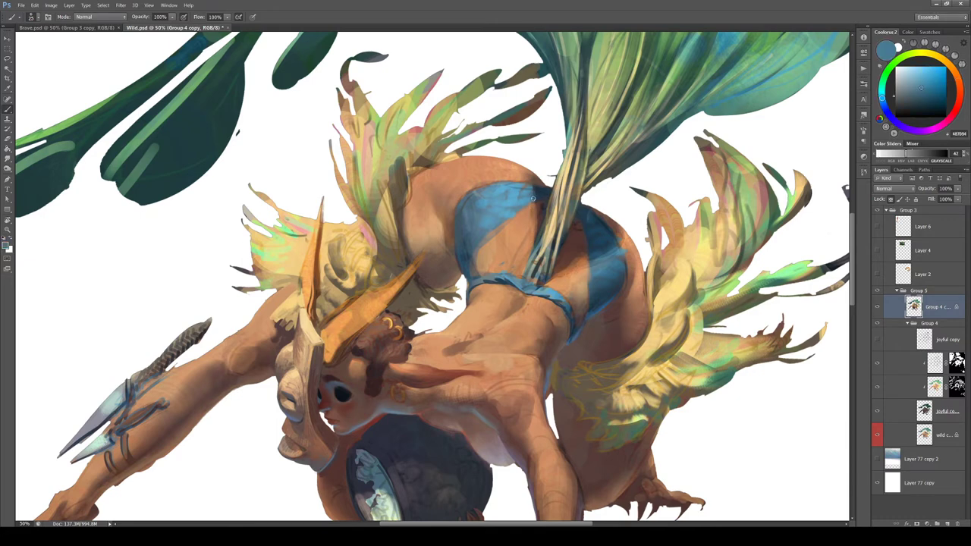
left_click(536, 197, "alt")
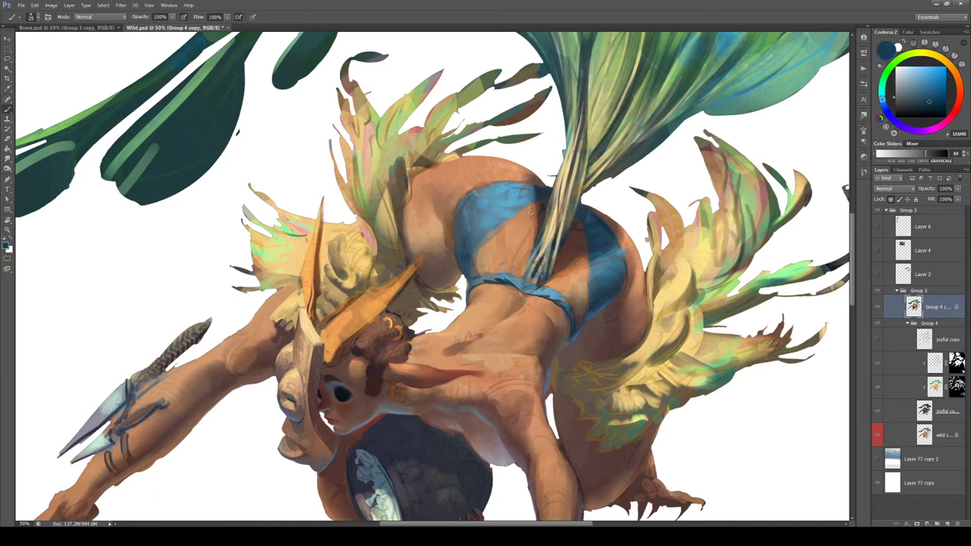
left_click(534, 192, "alt")
left_click(537, 204, "alt")
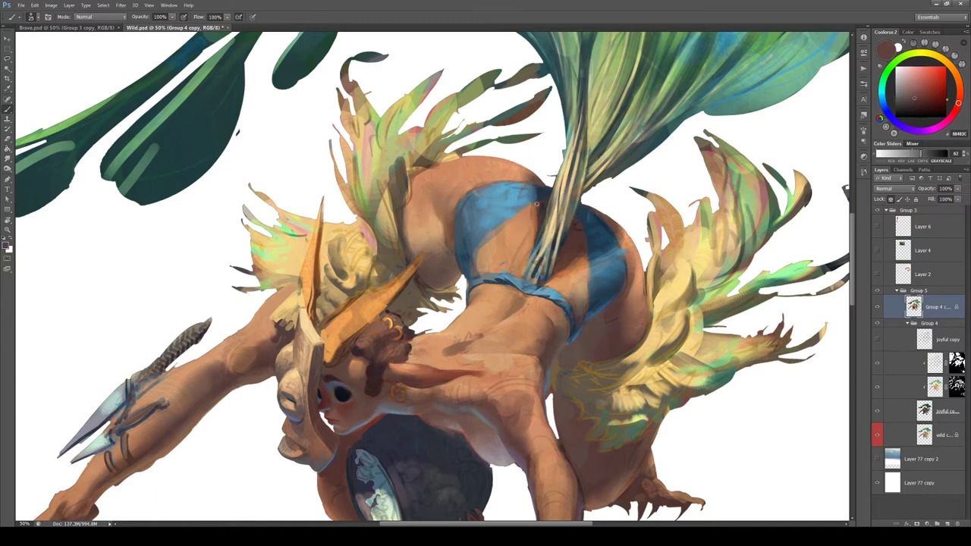
left_click_drag(504, 343, 521, 243)
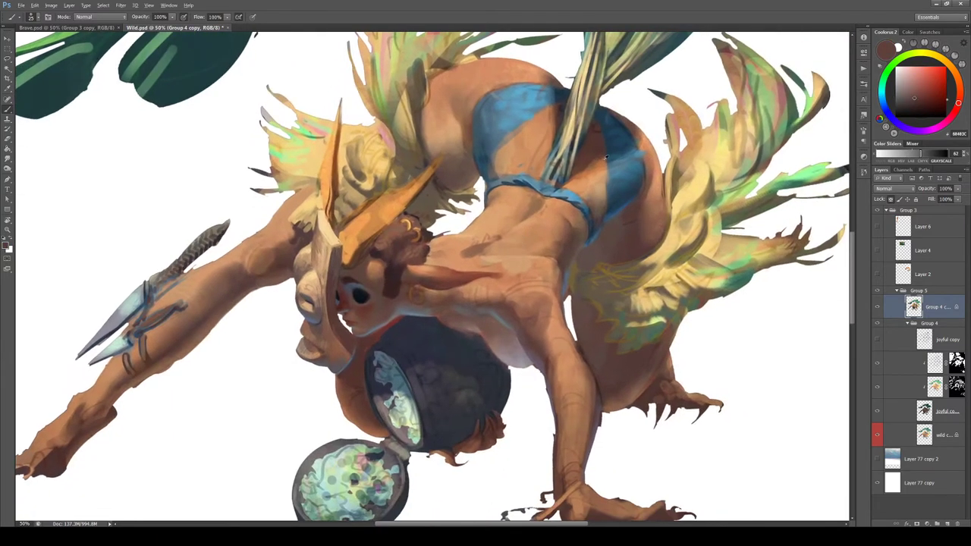
Deepen the shadowed skin around the tail base with a sampled dark reddish brown
left_click(590, 158, "alt")
key("r")
mouse_move(585, 168)
left_mouse_down()
mouse_move(621, 287)
mouse_move(595, 236)
left_mouse_up()
key("b")
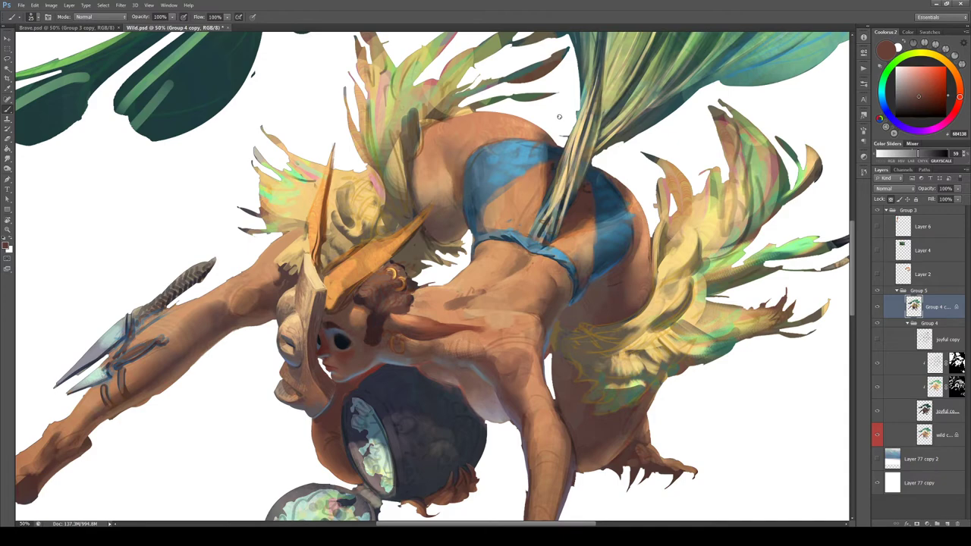
left_click_drag(439, 346, 559, 288)
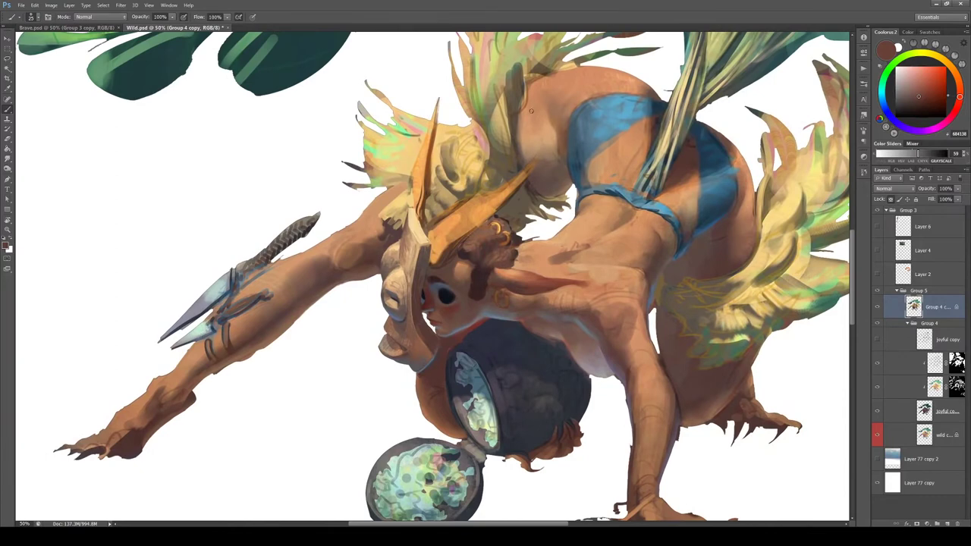
Blend the lit thigh beside the leg feathers with sampled peach and tan skin tones
left_click(514, 155, "alt")
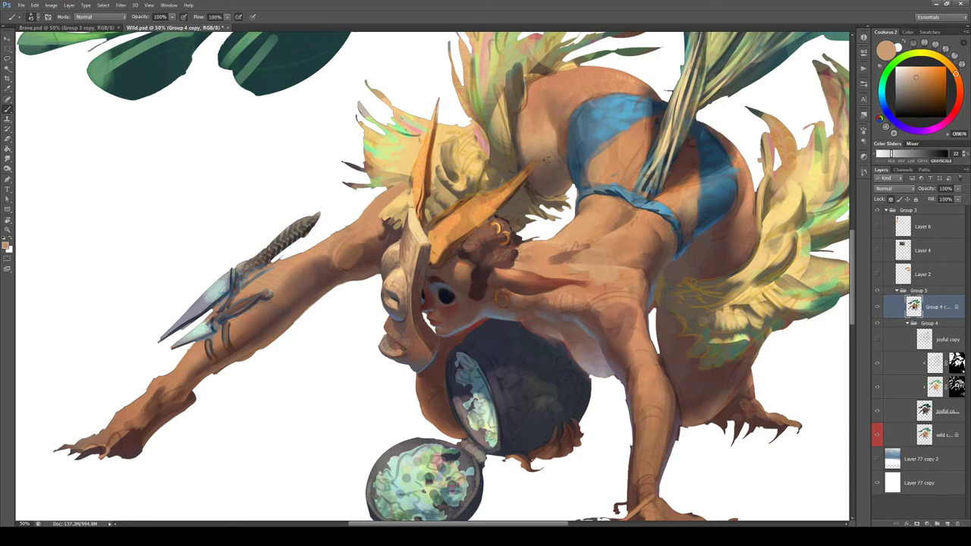
left_click(539, 167, "alt")
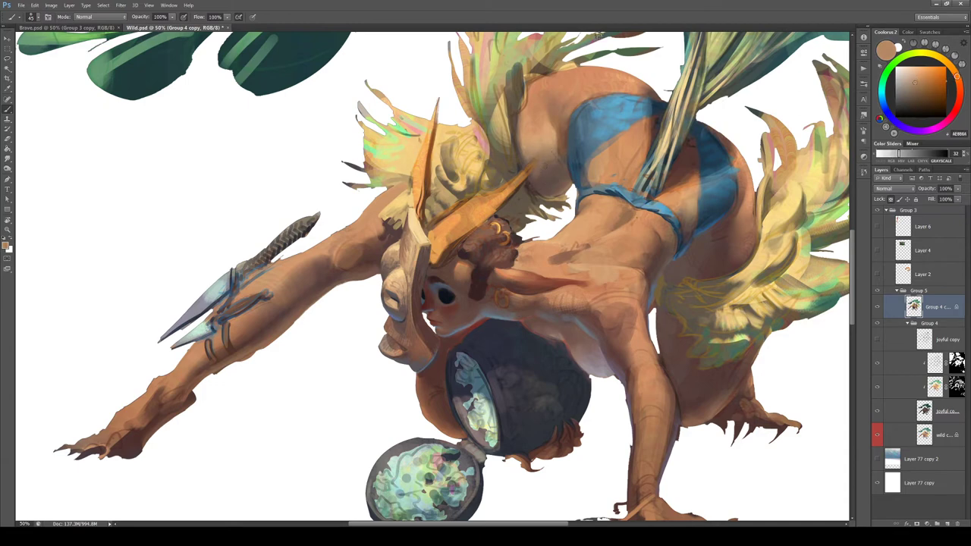
left_click(534, 180, "alt")
left_click(548, 161, "alt")
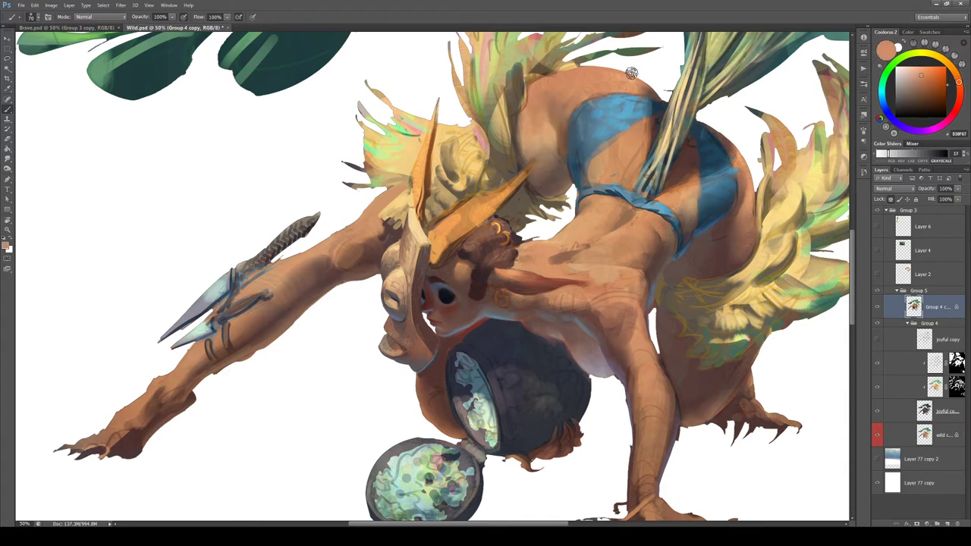
Warm the upper hip near the feathers with a saturated orange, enlarging the brush to 150
mouse_move(931, 90)
left_mouse_down()
mouse_move(941, 79)
mouse_move(932, 76)
left_mouse_up()
key("]")
key("]")
key("]")
key("]")
mouse_move(536, 99)
left_mouse_down()
mouse_move(530, 105)
mouse_move(539, 101)
left_mouse_up()
key("]")
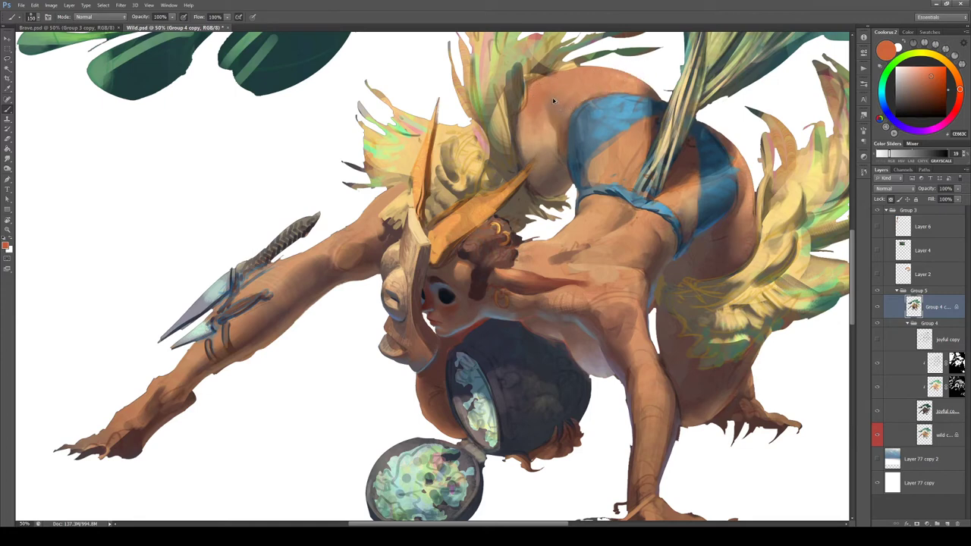
Shade the hip where it meets the leg feathers with dark orange-brown, blending it with sampled skin
left_click(940, 96)
left_click(959, 81)
left_click_drag(543, 88, 516, 120)
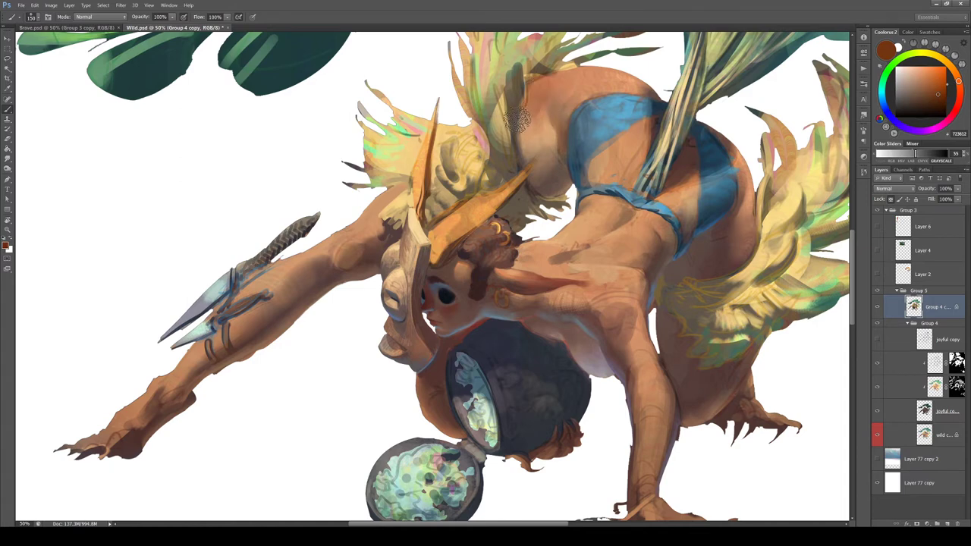
left_click(551, 99, "alt")
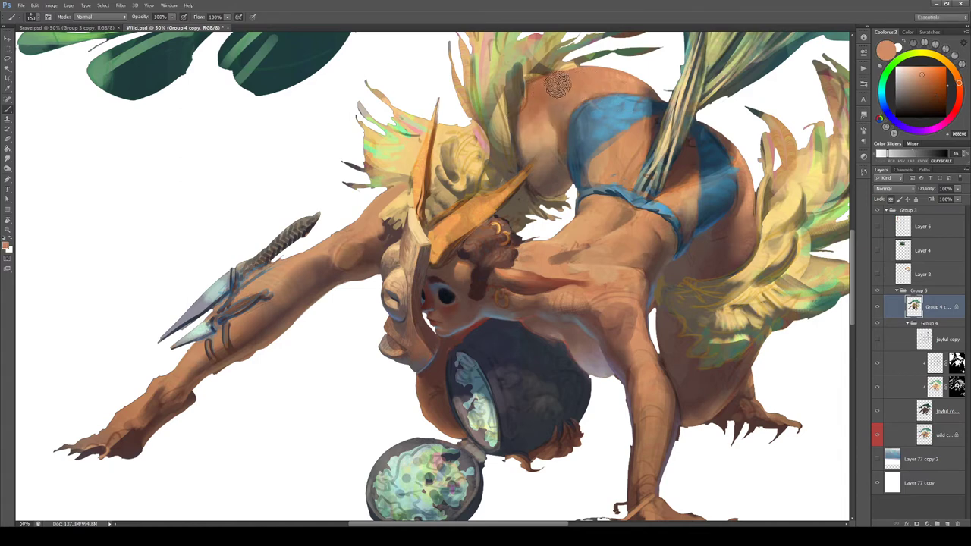
left_click(551, 99, "alt")
mouse_move(542, 99)
left_mouse_down()
mouse_move(556, 120)
mouse_move(524, 127)
mouse_move(517, 97)
left_mouse_up()
Soften the transition from upper hip to feathers with sampled skin tones and a light yellow-orange
left_click(538, 117, "alt")
left_click(525, 113, "alt")
left_click_drag(619, 142, 568, 147)
left_click(517, 92, "alt")
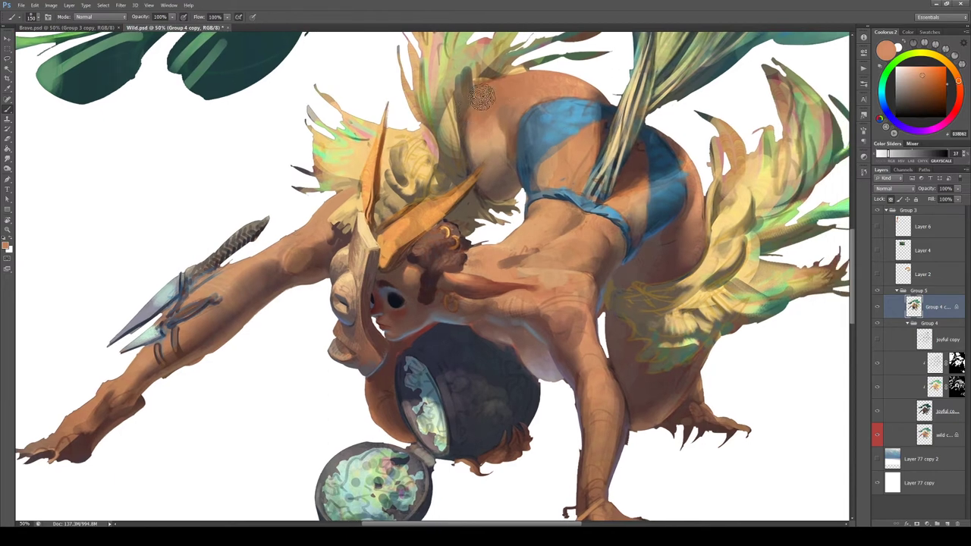
left_click(495, 78, "alt")
left_click(519, 74, "alt")
Define the hip's contour against the feathers with a size 15 brush, using sampled skin orange and a lighter yellow-orange
left_click_drag(501, 99, 489, 176)
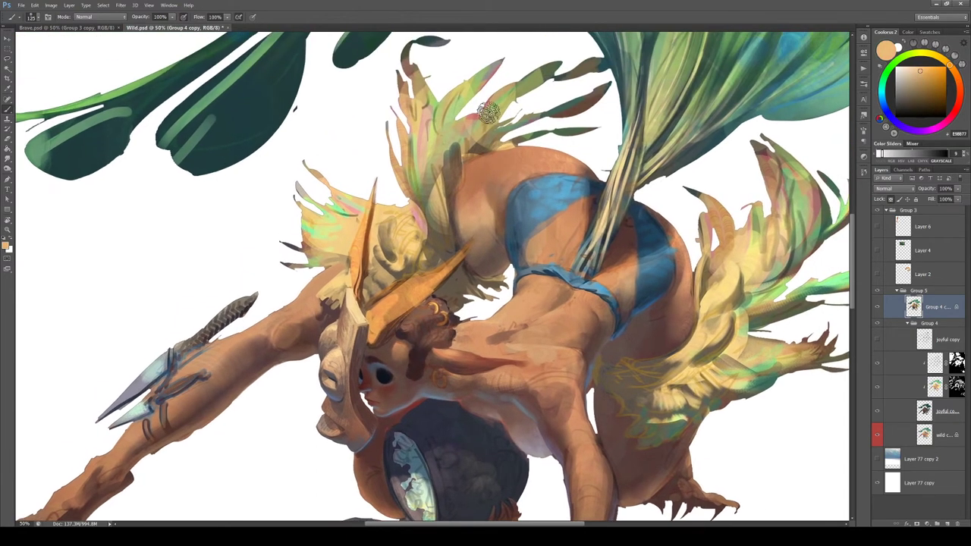
key("bracketleft")
key("bracketleft")
key("bracketleft")
key("bracketleft")
key("bracketleft")
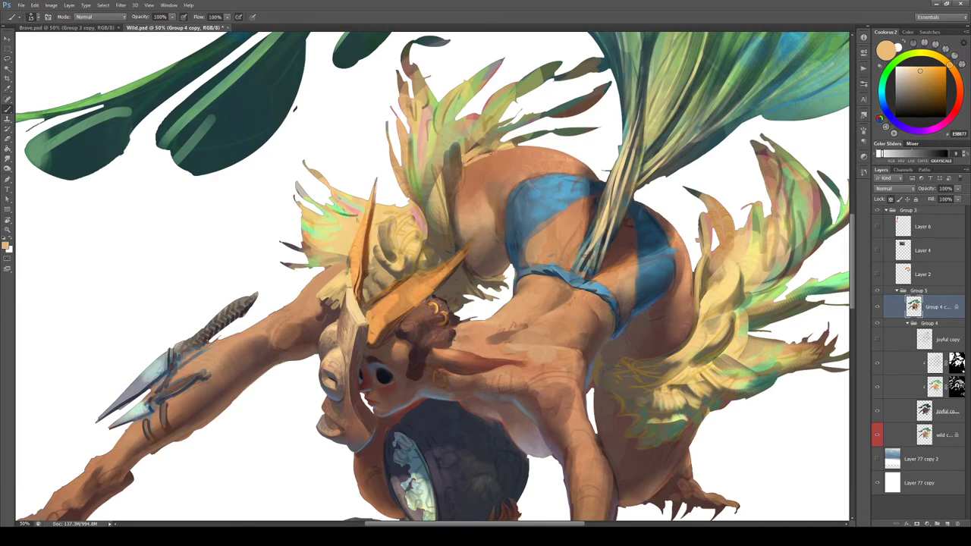
key("r")
left_click_drag(544, 179, 407, 131)
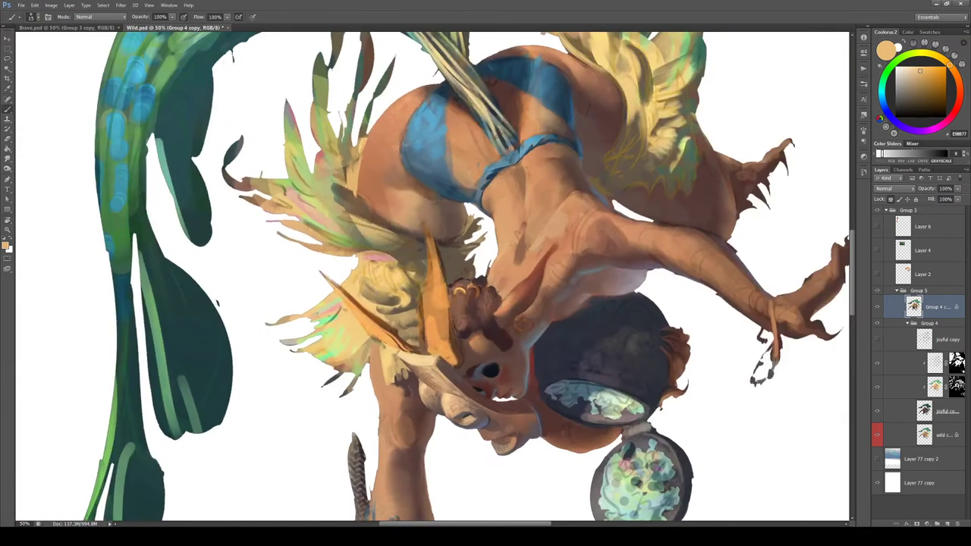
left_click(361, 179, "alt")
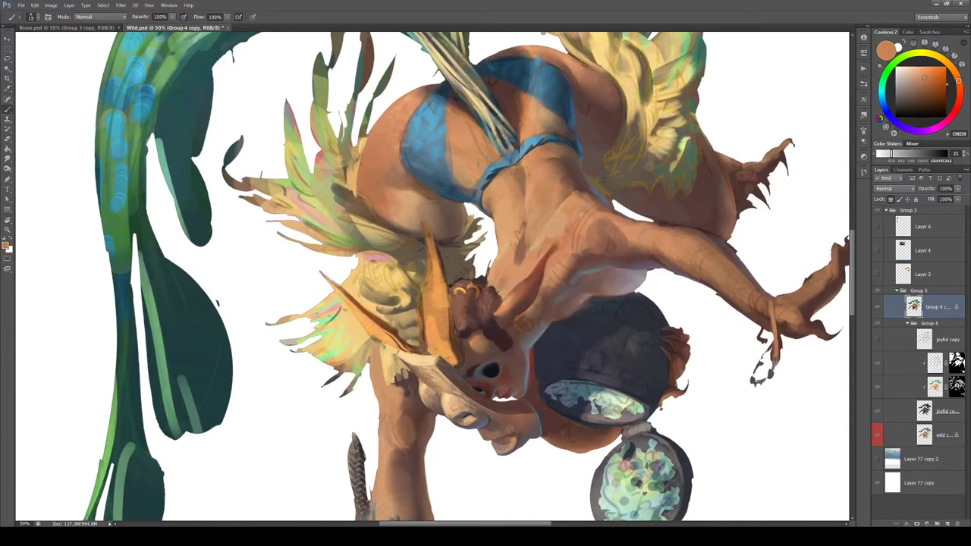
left_click(364, 153, "alt")
left_click(357, 175, "alt")
mouse_move(357, 158)
left_mouse_down()
mouse_move(355, 167)
mouse_move(345, 154)
mouse_move(351, 183)
mouse_move(351, 132)
left_mouse_up()
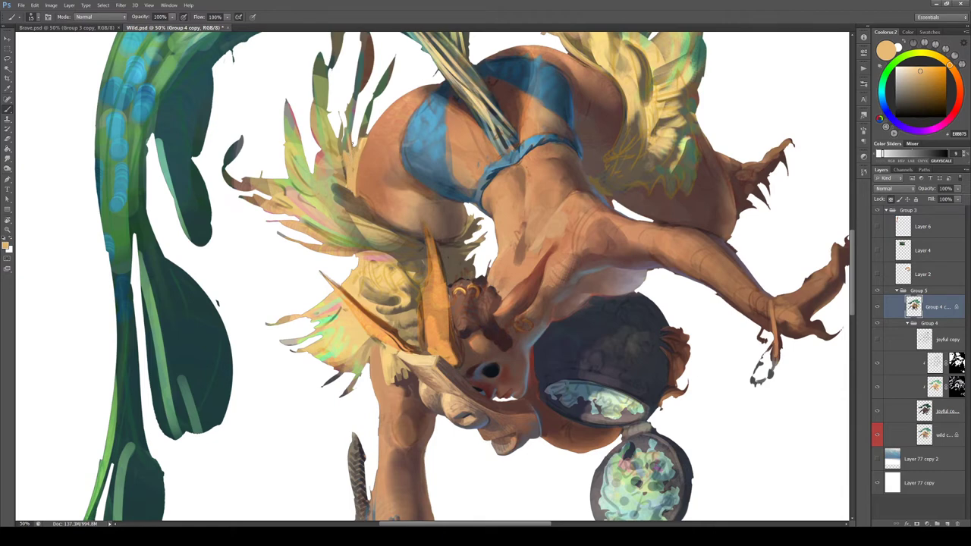
left_click(922, 67)
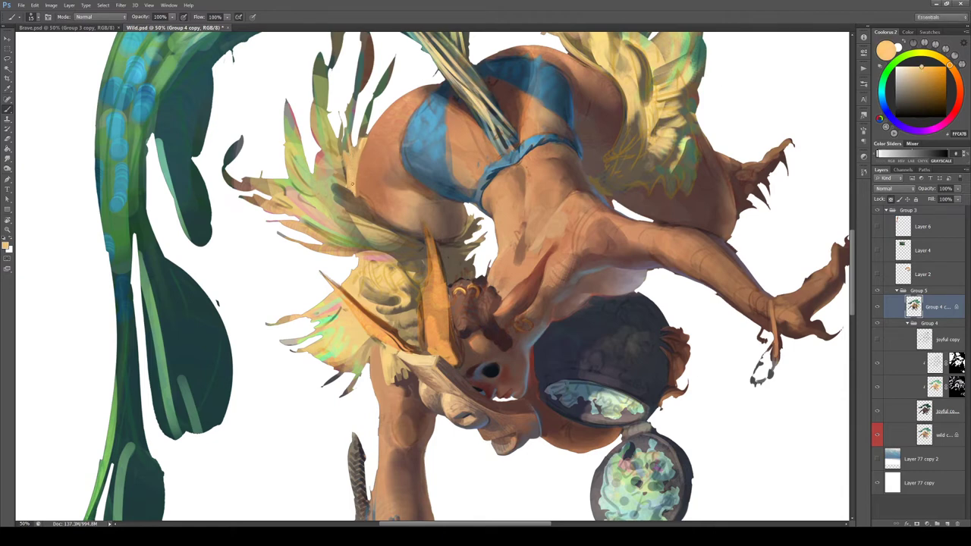
Darken the thigh's lower edge by the small feathers below the brief with sampled tan, grayish brown and dark brown
left_click(465, 221, "alt")
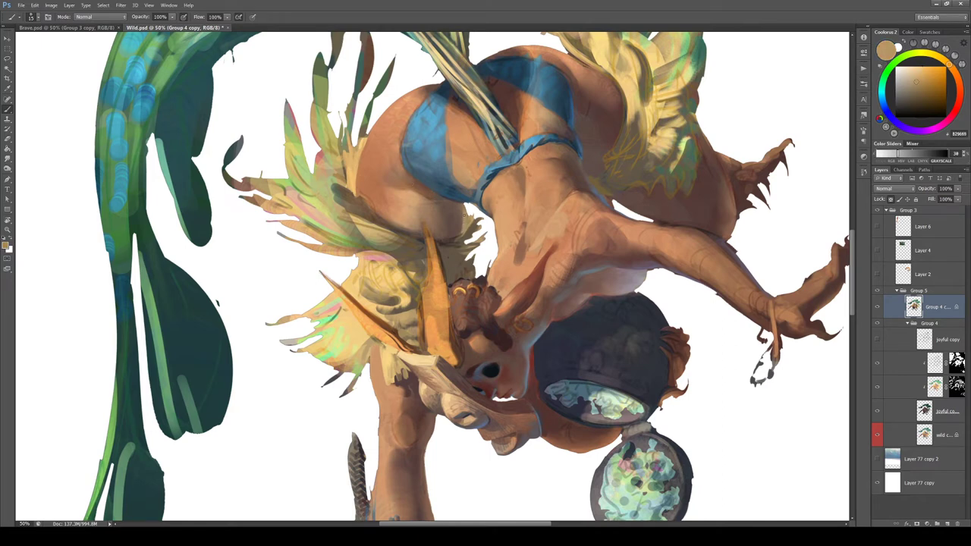
left_click(465, 218, "alt")
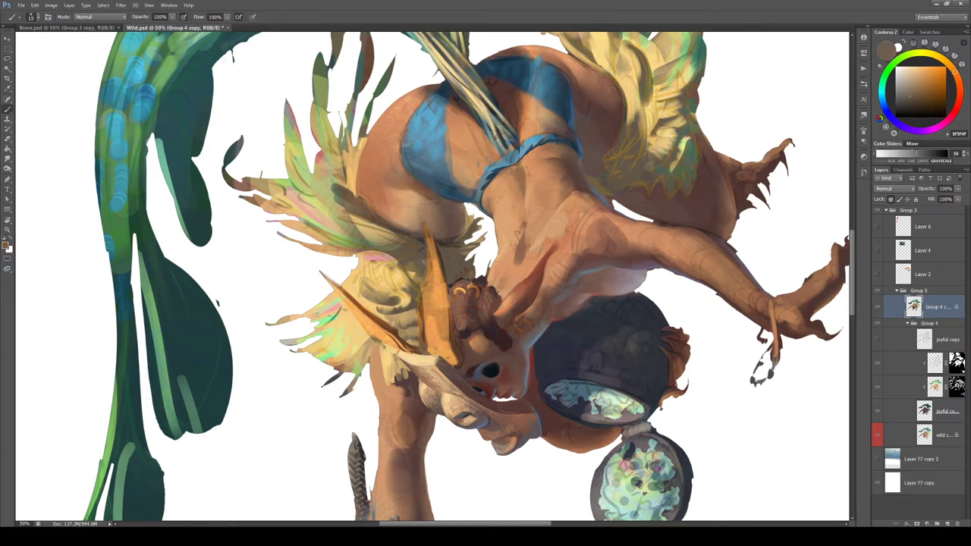
left_click_drag(466, 213, 467, 228)
left_click(462, 219, "alt")
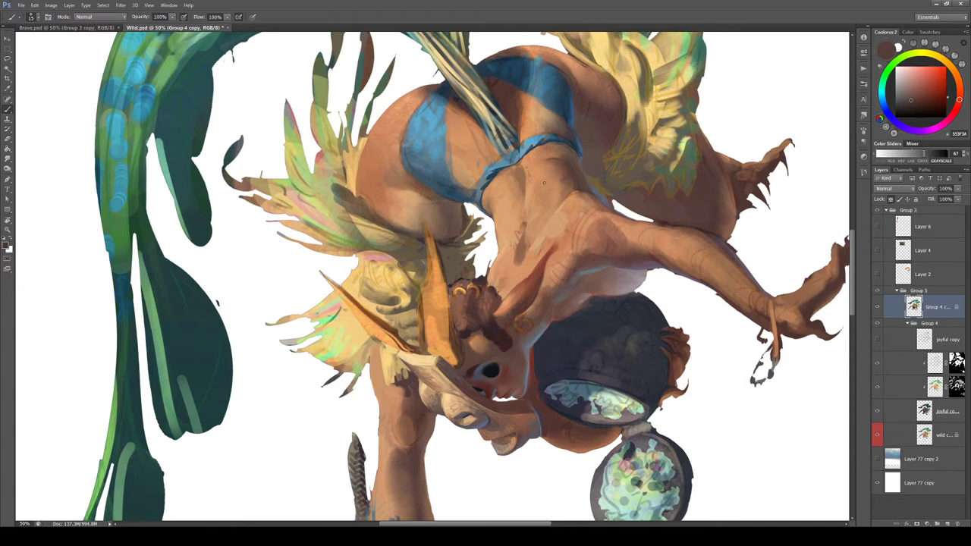
left_click(459, 231, "alt")
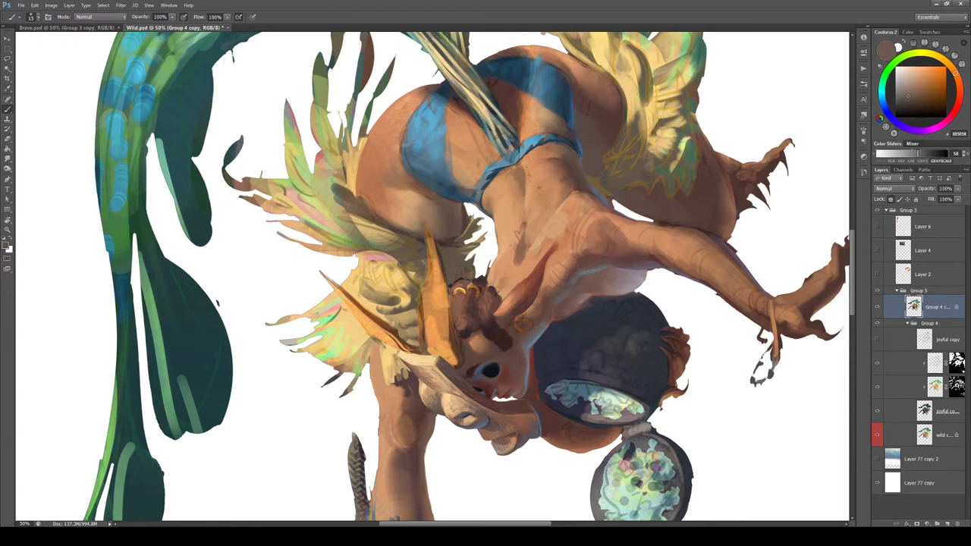
left_click(915, 100)
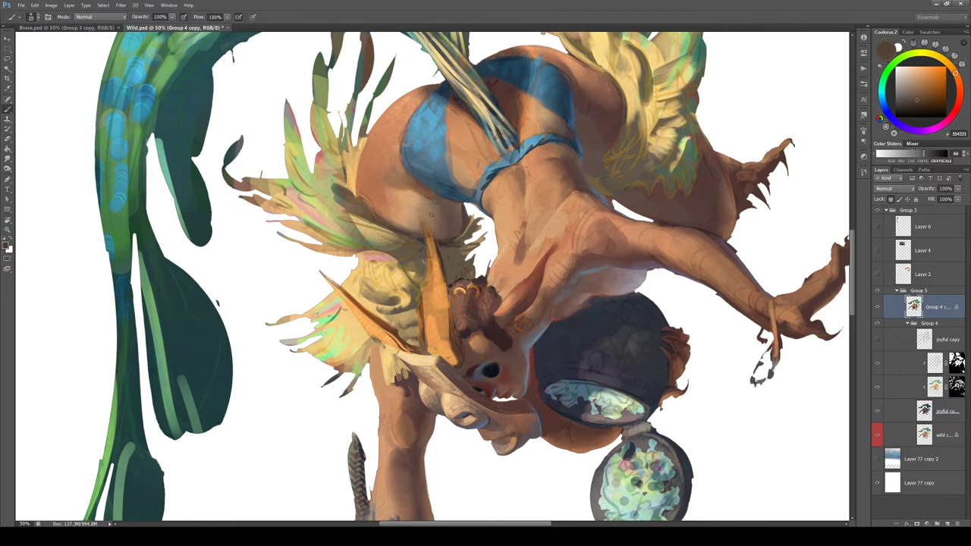
Clean up the boundary between the feathers and the thigh's underside with sampled feather yellow and shadow browns
left_click(357, 129, "alt")
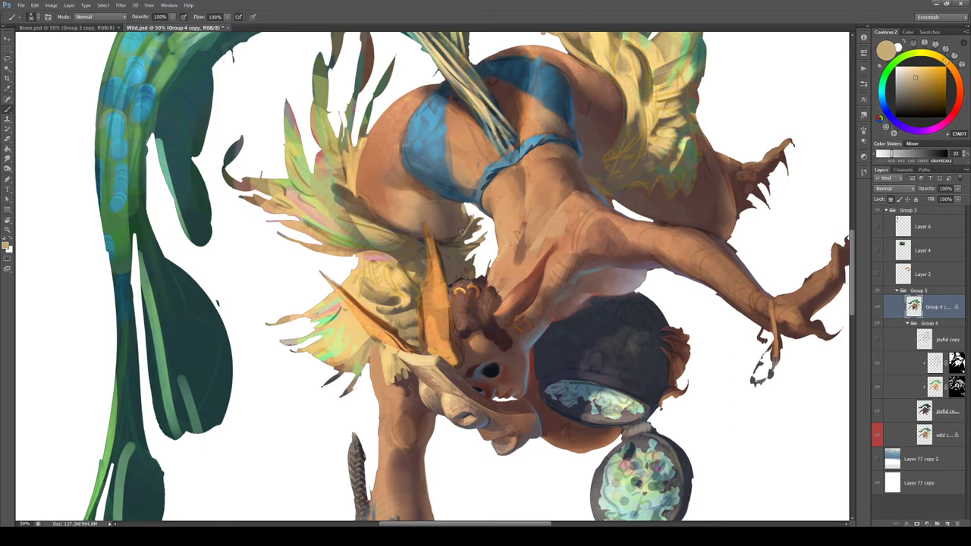
left_click(463, 232, "alt")
left_click(463, 227, "alt")
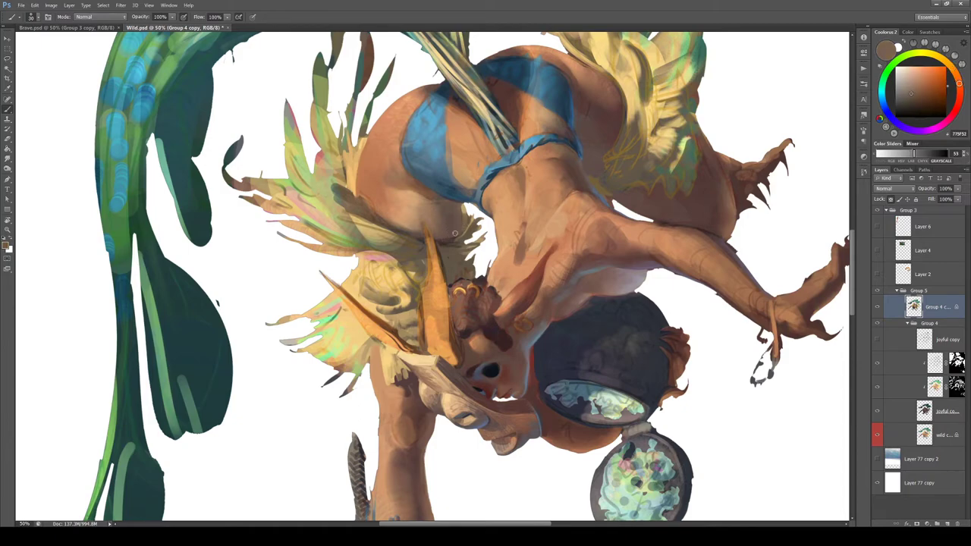
key("r")
mouse_move(452, 229)
left_mouse_down()
mouse_move(516, 161)
mouse_move(420, 391)
mouse_move(398, 385)
left_mouse_up()
key("b")
left_click(425, 316, "alt")
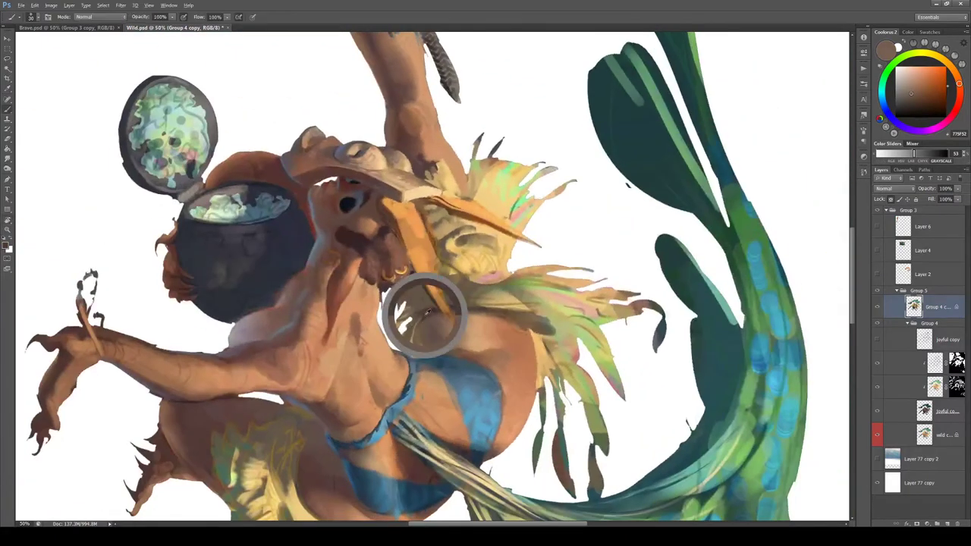
left_click(422, 334, "alt")
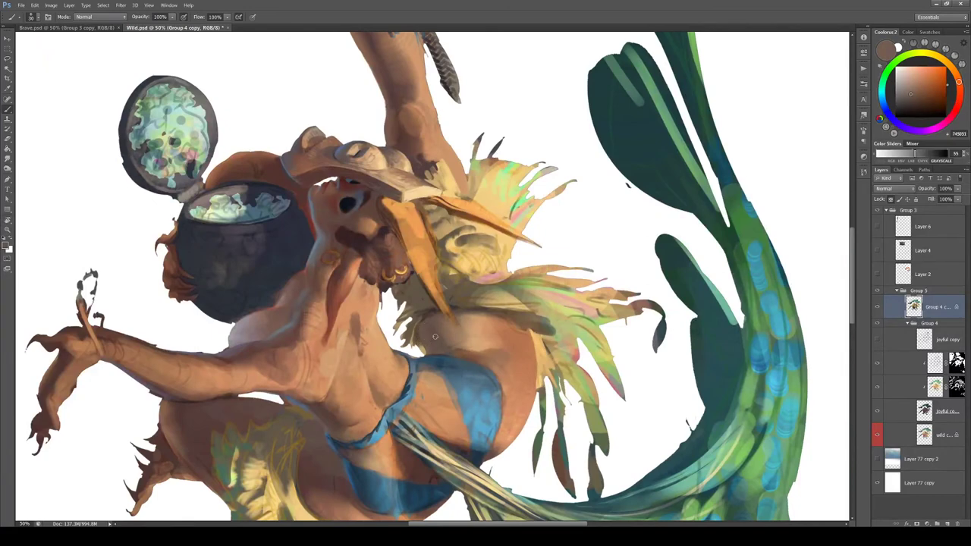
Smooth the thigh shading between the brief and leg feathers with sampled shadow brown, mid tan and light peach
key("r")
left_click_drag(449, 345, 503, 290)
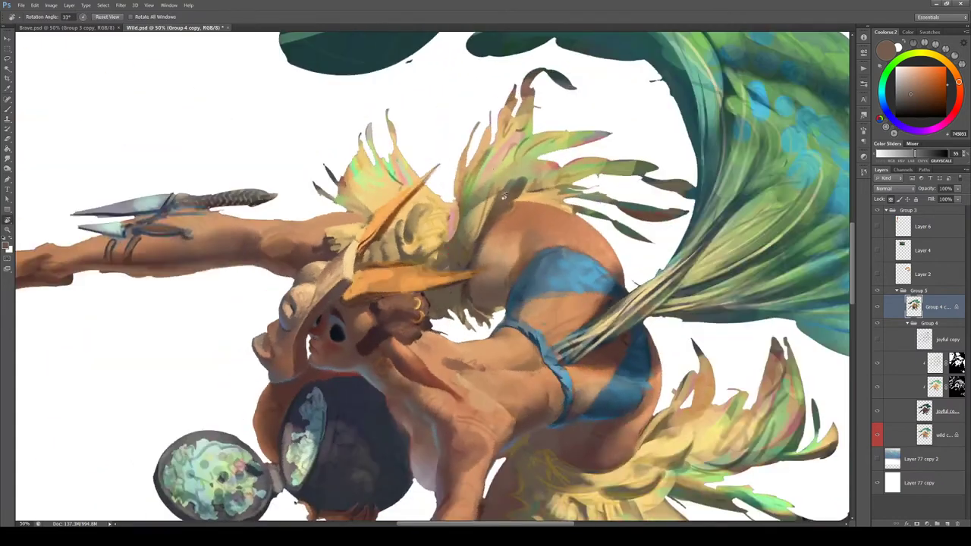
left_click(502, 284, "alt")
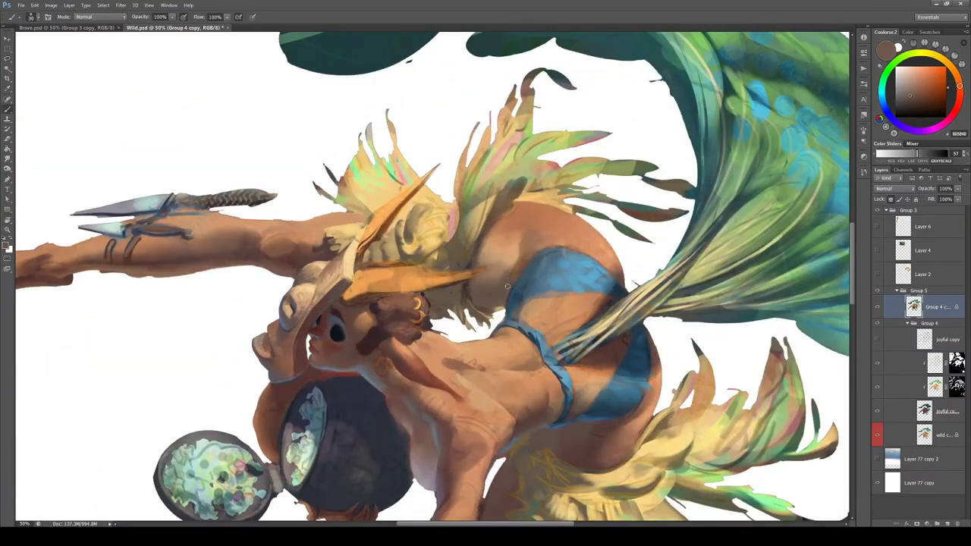
left_click(501, 278, "alt")
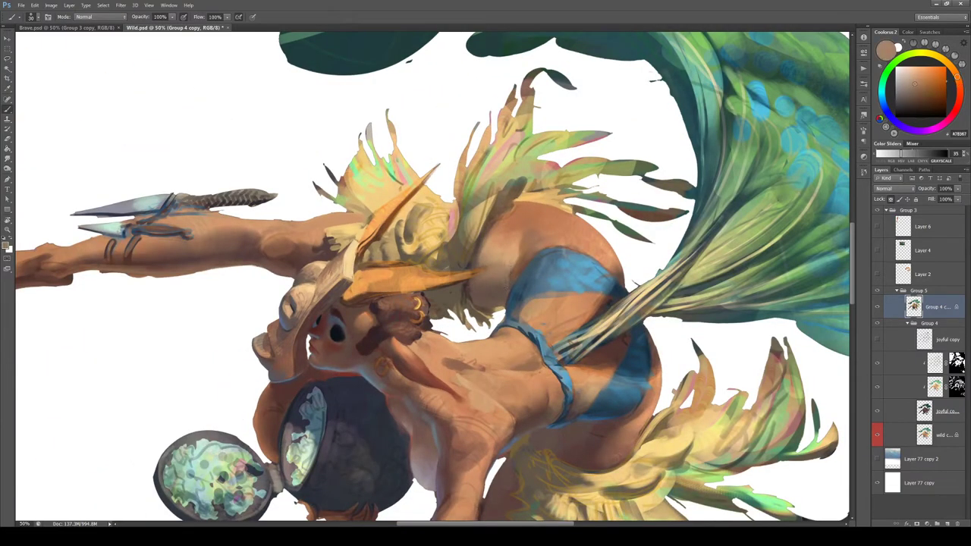
left_click(515, 263, "alt")
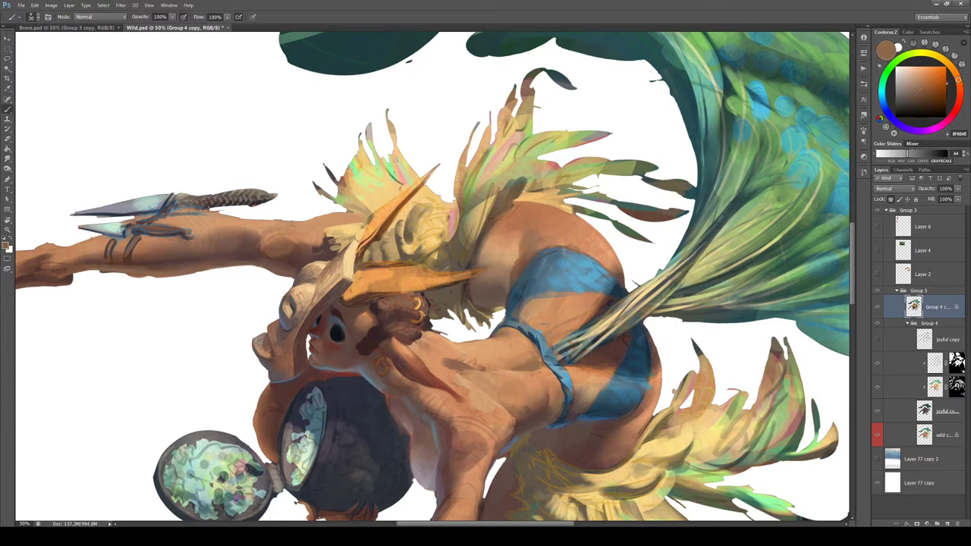
left_click(526, 248, "alt")
left_click(519, 253, "alt")
key("r")
left_click_drag(521, 279, 485, 203)
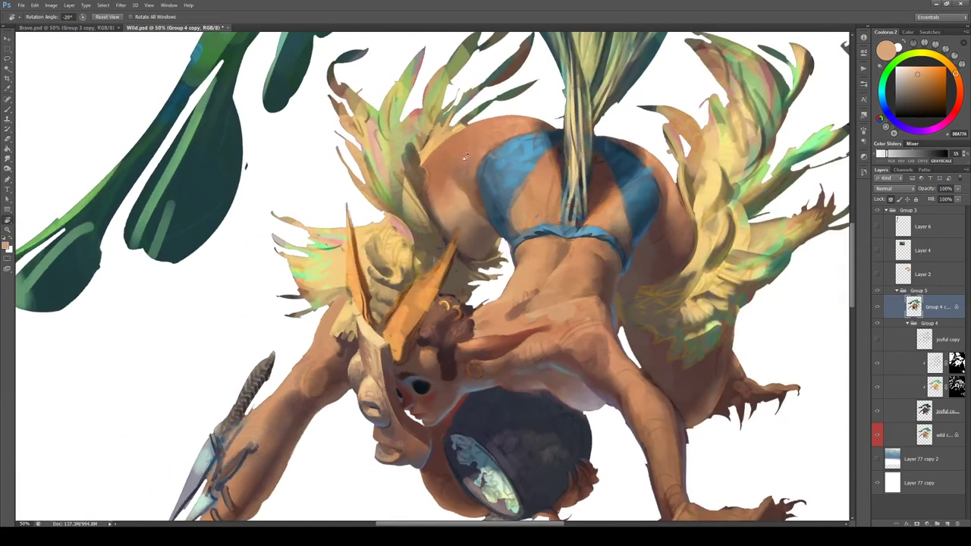
Brighten the highlight on the thigh beside the blue brief with sampled skin orange and a lighter peach
left_click(445, 174, "alt")
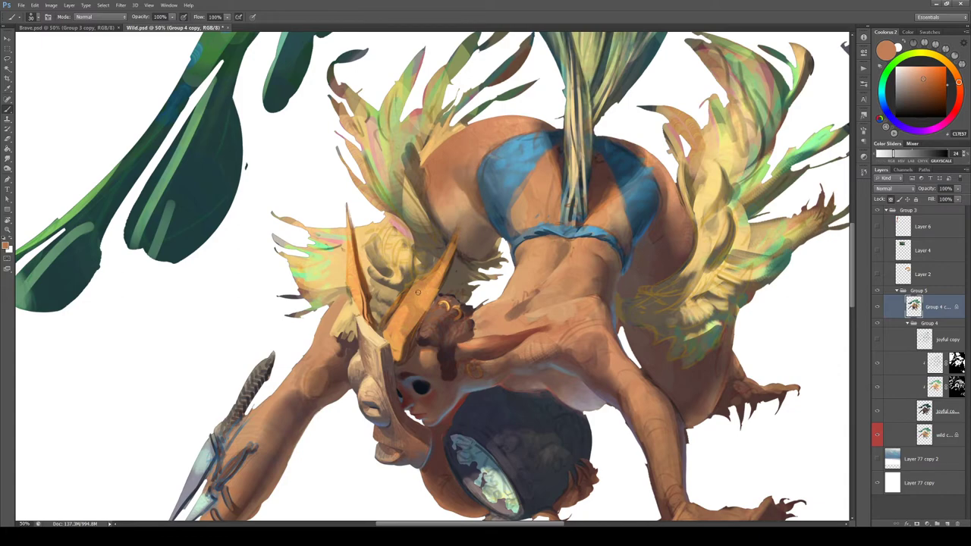
key("r")
mouse_move(418, 292)
left_mouse_down()
mouse_move(463, 336)
mouse_move(372, 332)
left_mouse_up()
key("b")
left_click(381, 338, "alt")
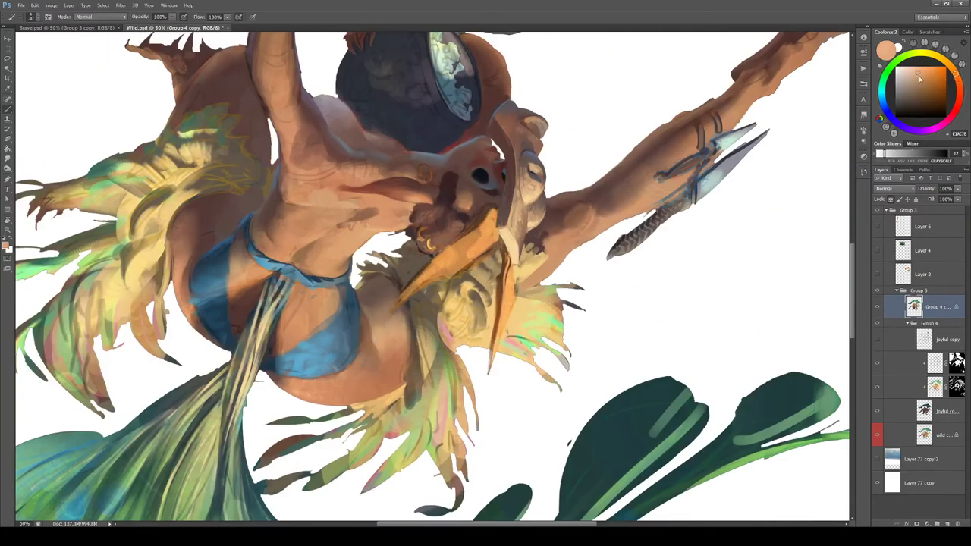
left_click_drag(919, 73, 917, 67)
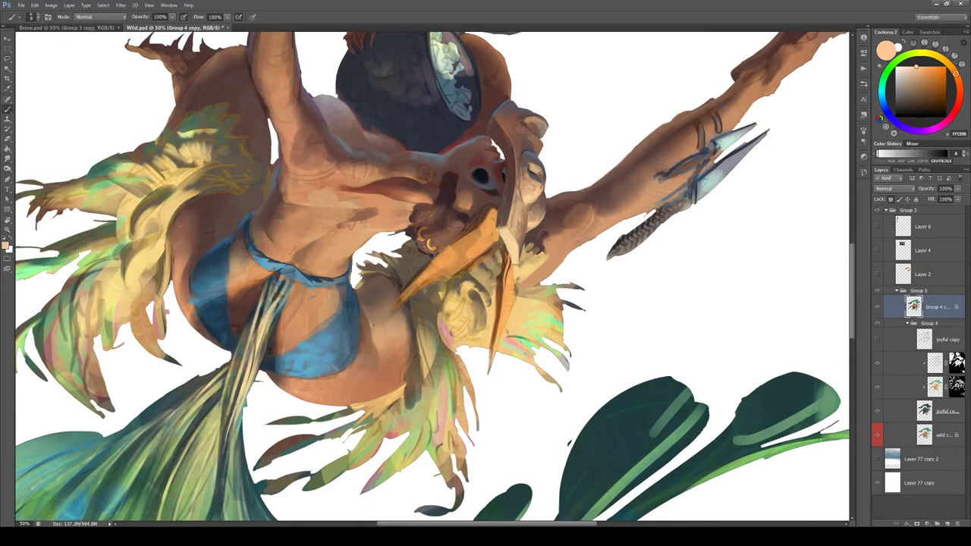
key("r")
mouse_move(475, 319)
left_mouse_down()
mouse_move(485, 245)
mouse_move(440, 218)
mouse_move(397, 239)
left_mouse_up()
key("b")
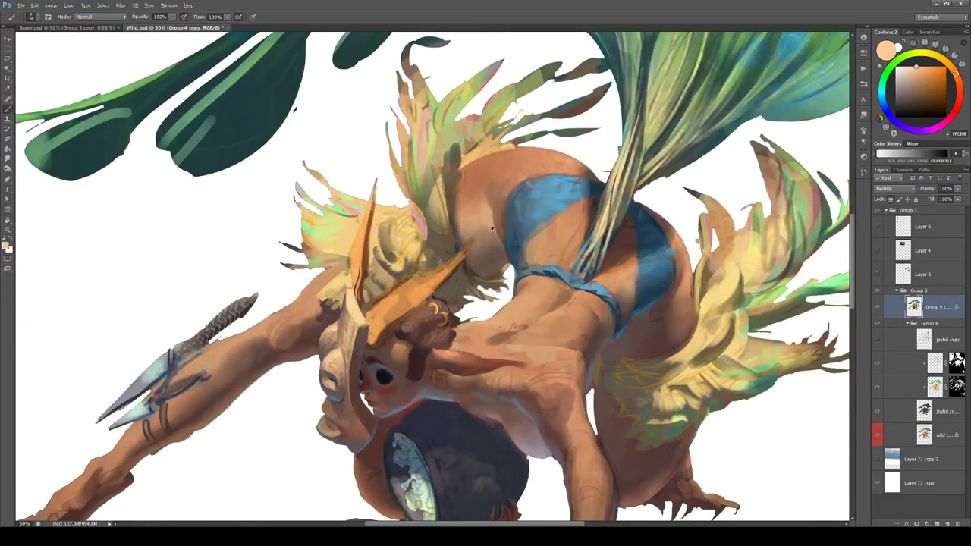
Blend the thigh highlight into the surrounding skin with sampled tan, light peach and grayish brown
left_click(491, 223, "alt")
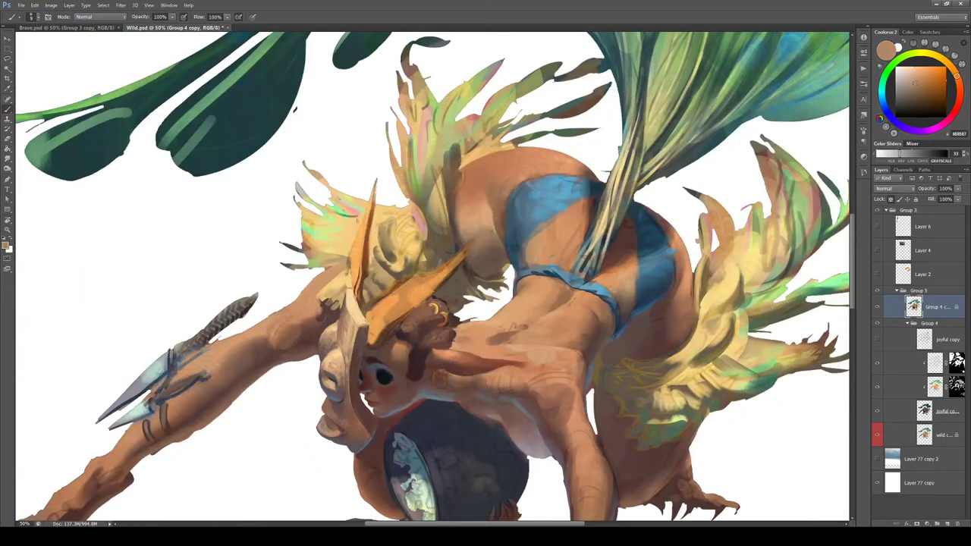
left_click(489, 227, "alt")
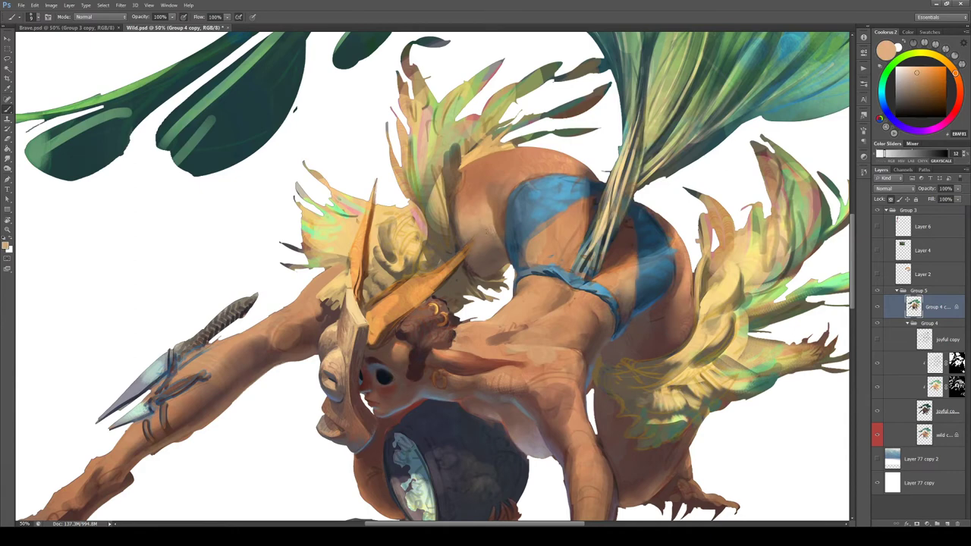
left_click(499, 235, "alt")
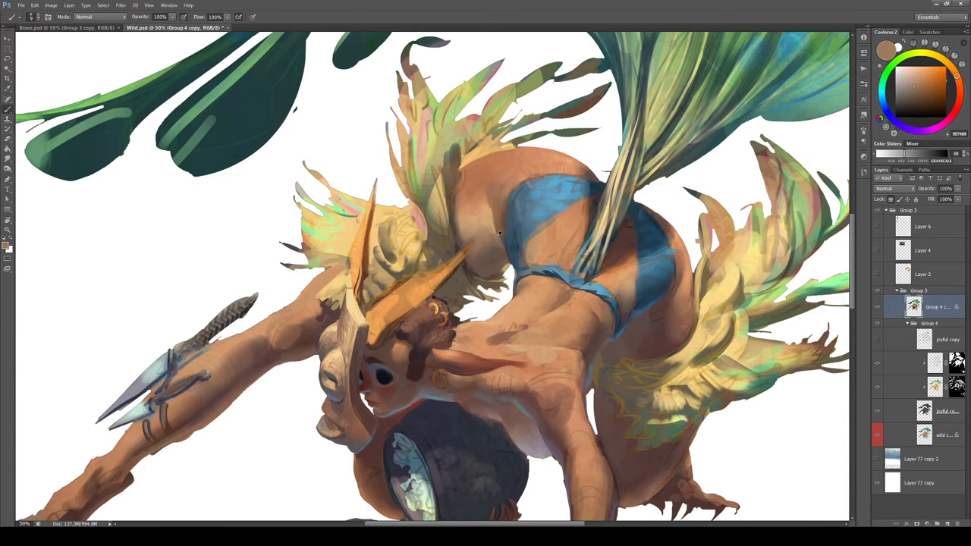
left_click(478, 180, "alt")
left_click(633, 271, "alt")
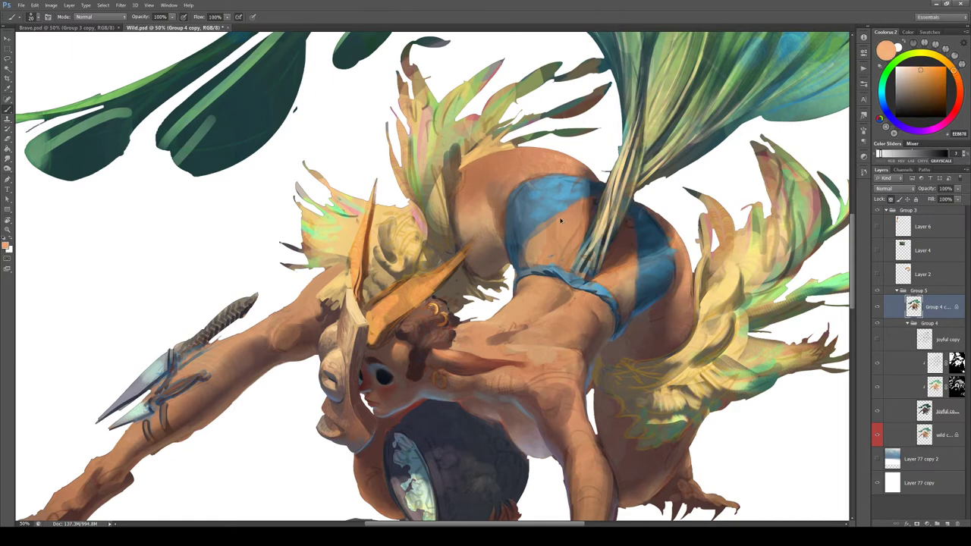
Soften the shadow on the thigh along the brief's edge with sampled shadow brown and reddish skin tones
left_click(498, 225, "alt")
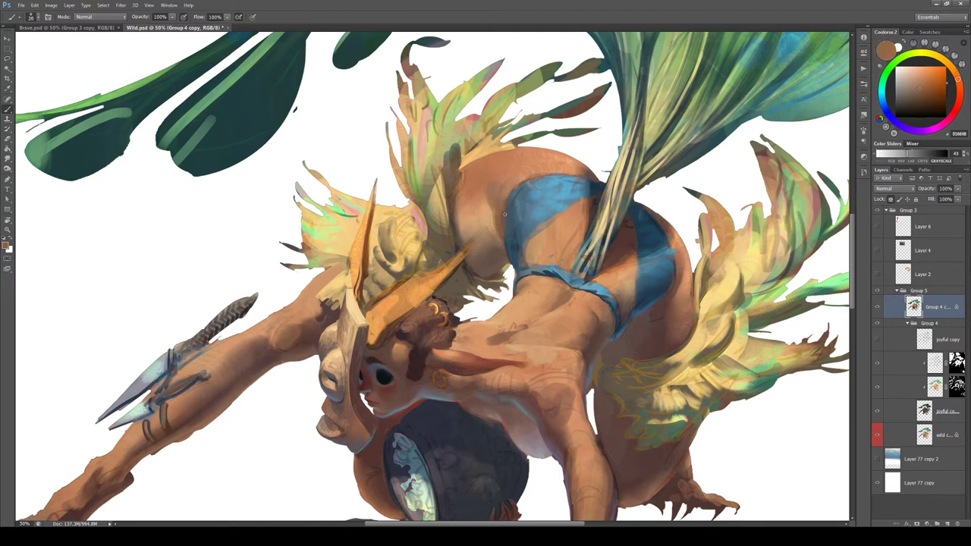
left_click(514, 185, "alt")
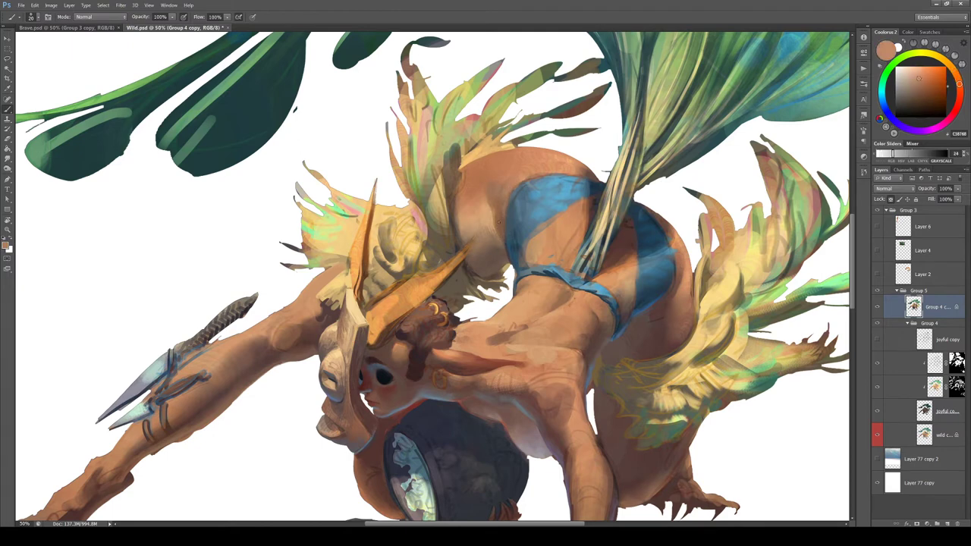
left_click(502, 179, "alt")
left_click(501, 223, "alt")
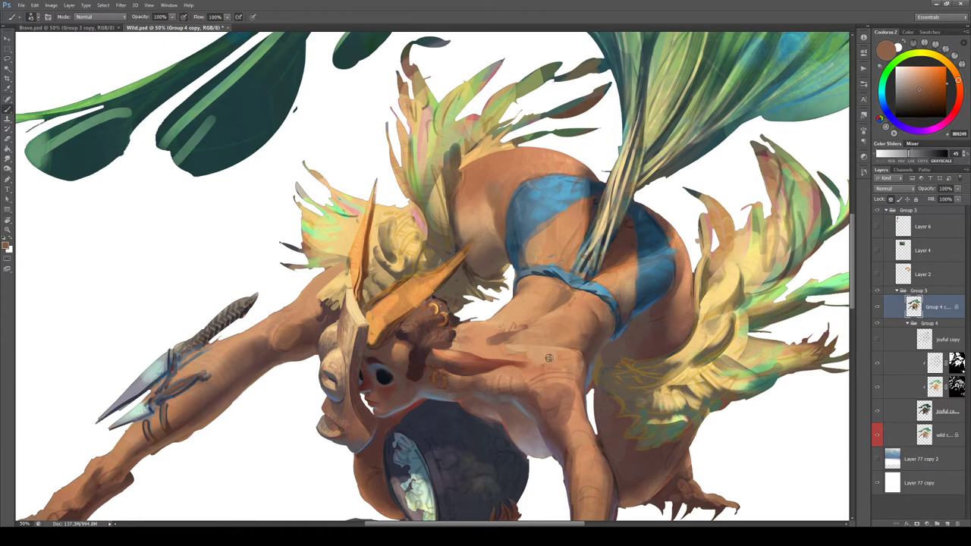
Even out the broad thigh shading with a size 45 brush, using sampled orange-tan and light peach
key("r")
mouse_move(545, 272)
left_mouse_down()
mouse_move(559, 215)
mouse_move(489, 147)
mouse_move(293, 293)
left_mouse_up()
key("b")
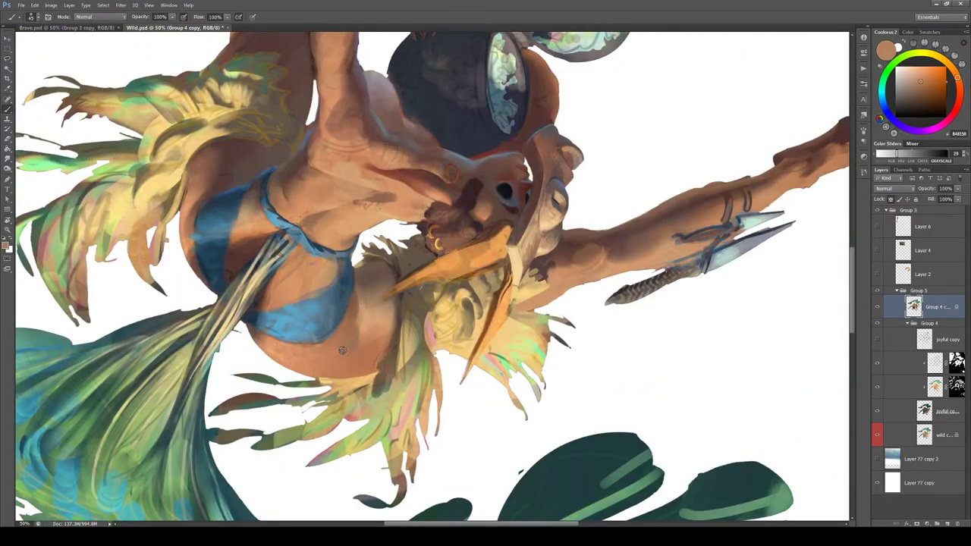
left_click(357, 325, "alt")
left_click(362, 303, "alt")
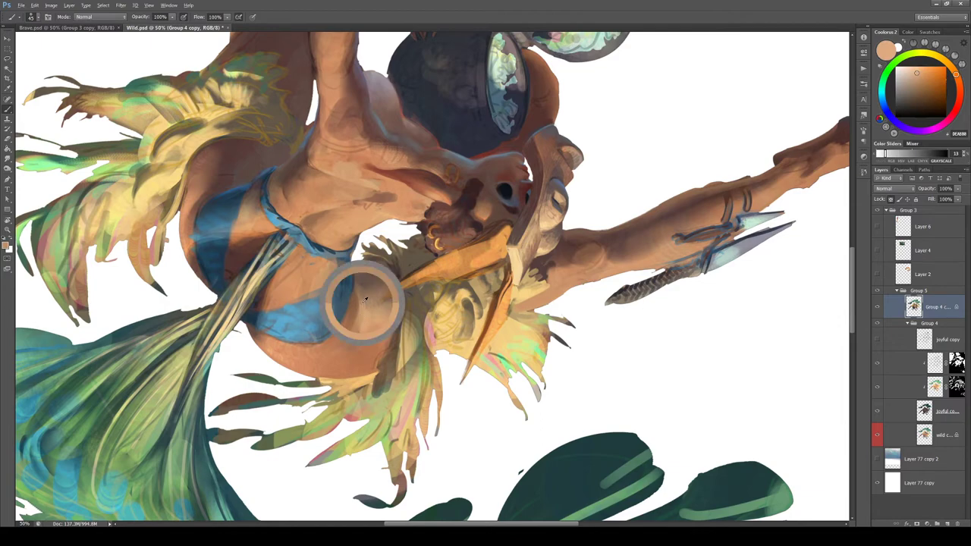
key("r")
mouse_move(383, 235)
left_mouse_down()
mouse_move(486, 189)
mouse_move(499, 231)
left_mouse_up()
key("b")
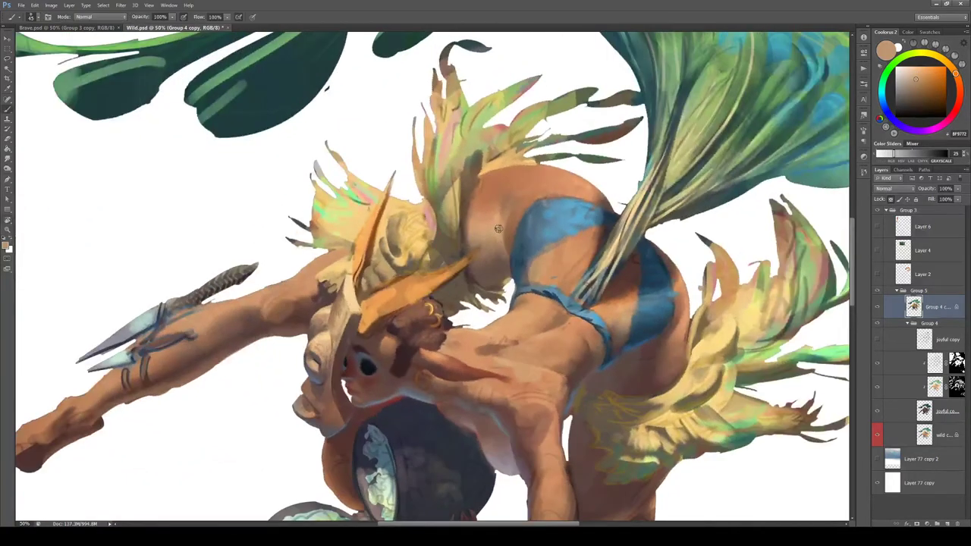
Refine the tonal transitions on the lower thigh with a size 10 brush and sampled tan, peach and muted brown
left_click(466, 173, "alt")
left_click(503, 238, "alt")
left_click(505, 237, "alt")
left_click(497, 262, "alt")
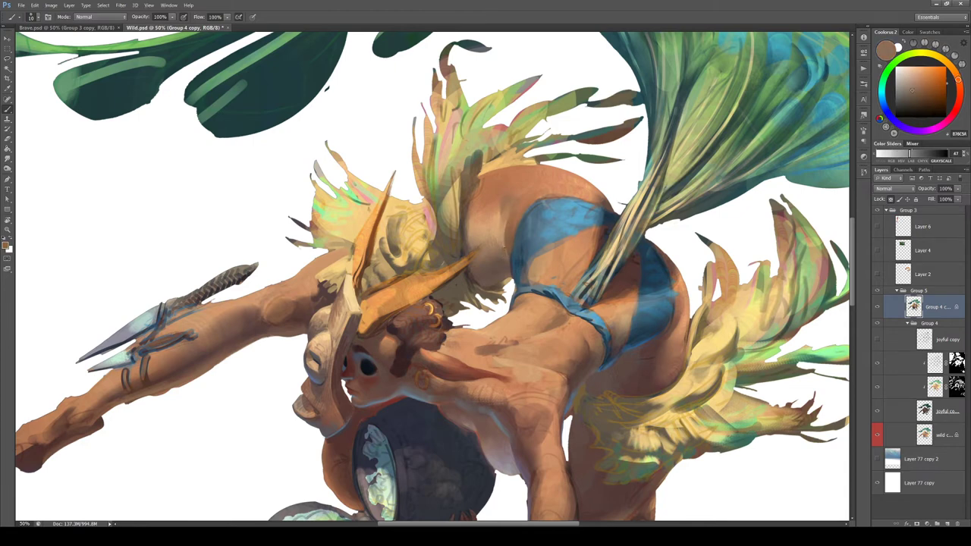
left_click(500, 260, "alt")
left_click(497, 241, "alt")
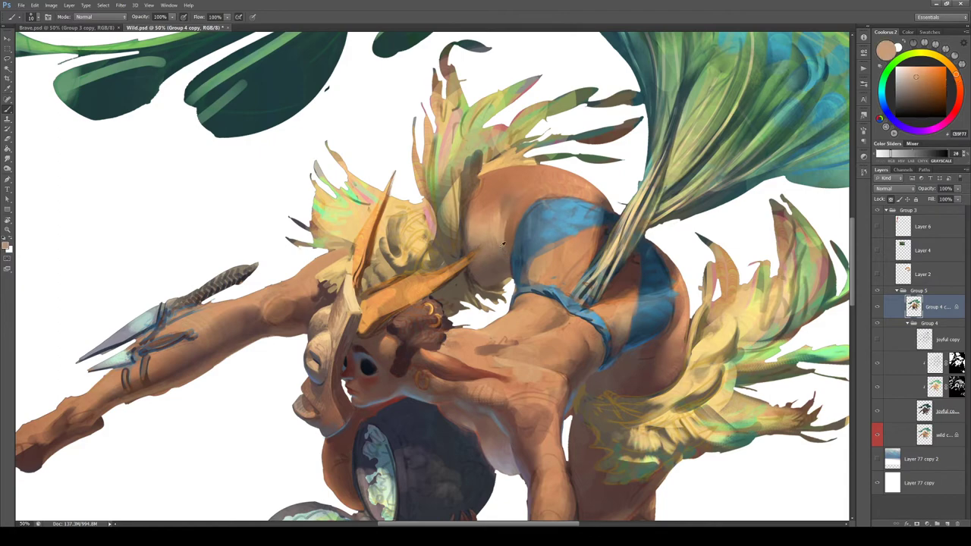
left_click(494, 237, "alt")
Warm up the thigh shading next to the brief with a more saturated orange and sampled neighbouring skin tones
key("r")
left_click_drag(495, 304, 372, 267)
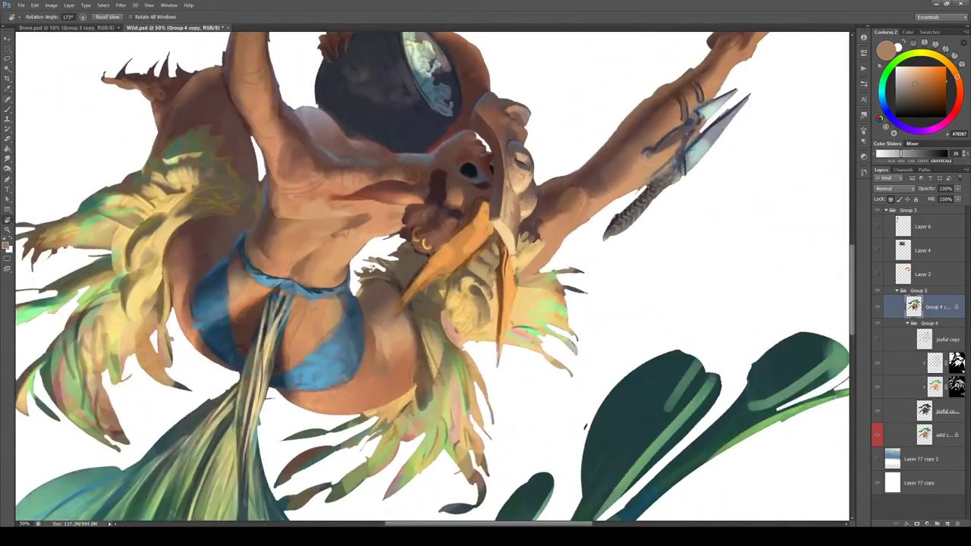
key("b")
left_click(373, 322, "alt")
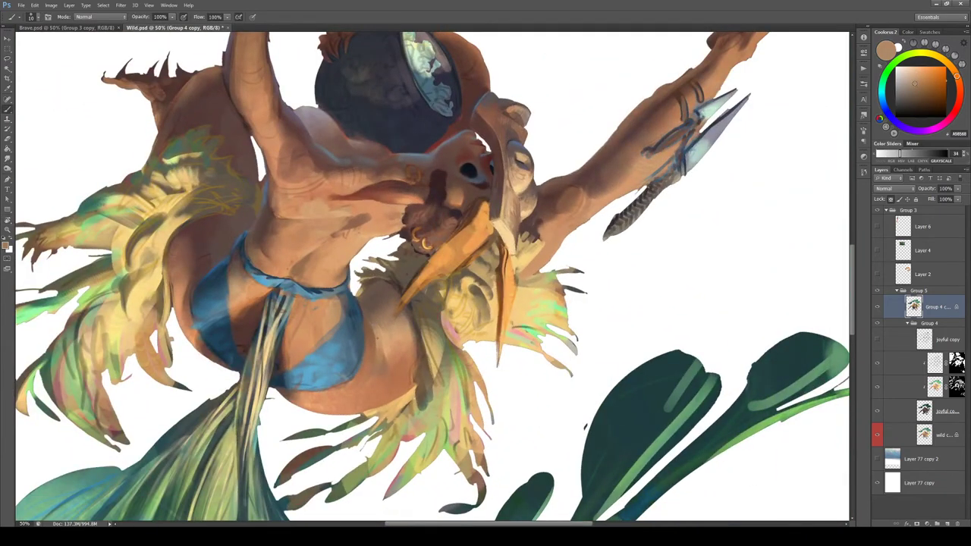
left_click(927, 71)
left_click(370, 315, "alt")
left_click(378, 330, "alt")
left_click(383, 343, "alt")
Glaze the hip and thigh skin with a saturated orange, using a size 40 brush
key("r")
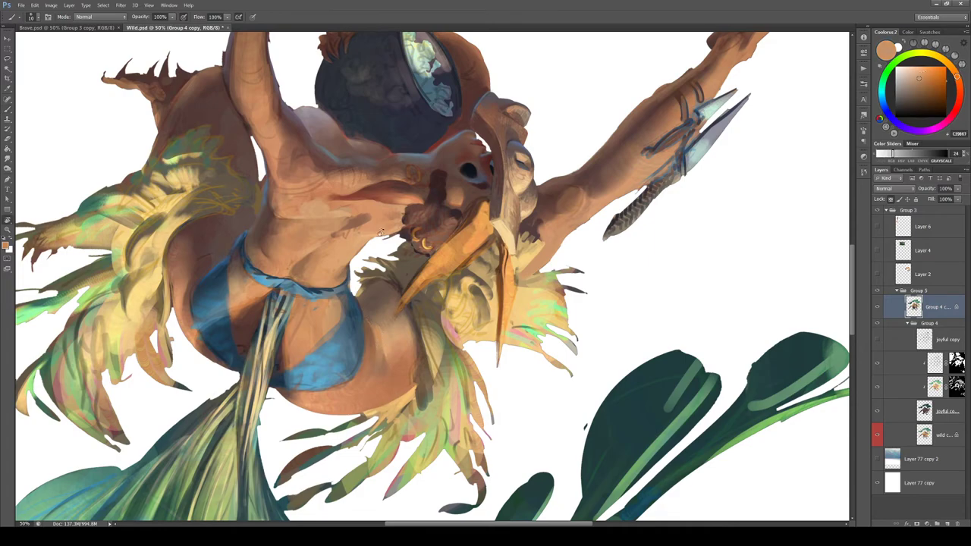
mouse_move(377, 351)
left_mouse_down()
mouse_move(358, 221)
mouse_move(522, 248)
left_mouse_up()
left_click(512, 267, "alt")
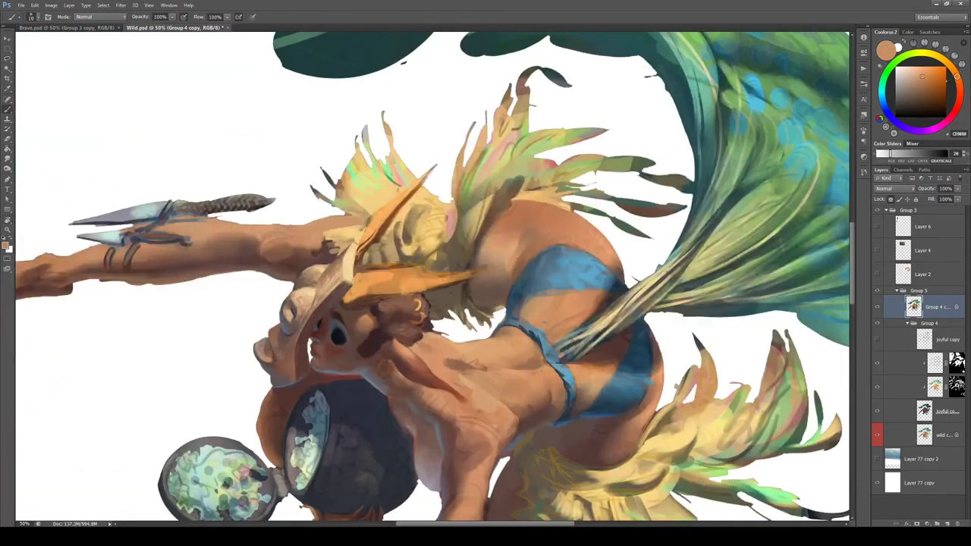
left_click(930, 72)
key("r")
left_click_drag(516, 292, 517, 274)
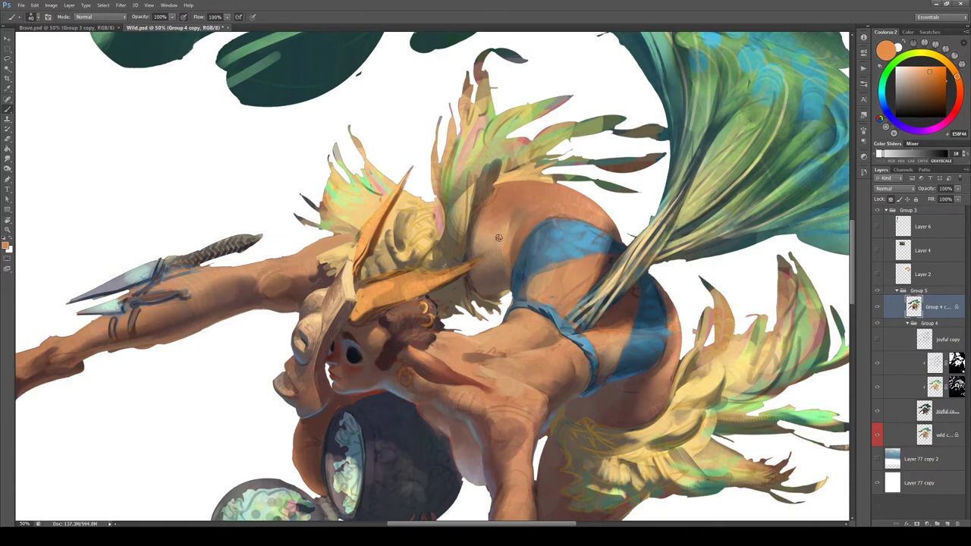
key("r")
left_click_drag(550, 320, 544, 267)
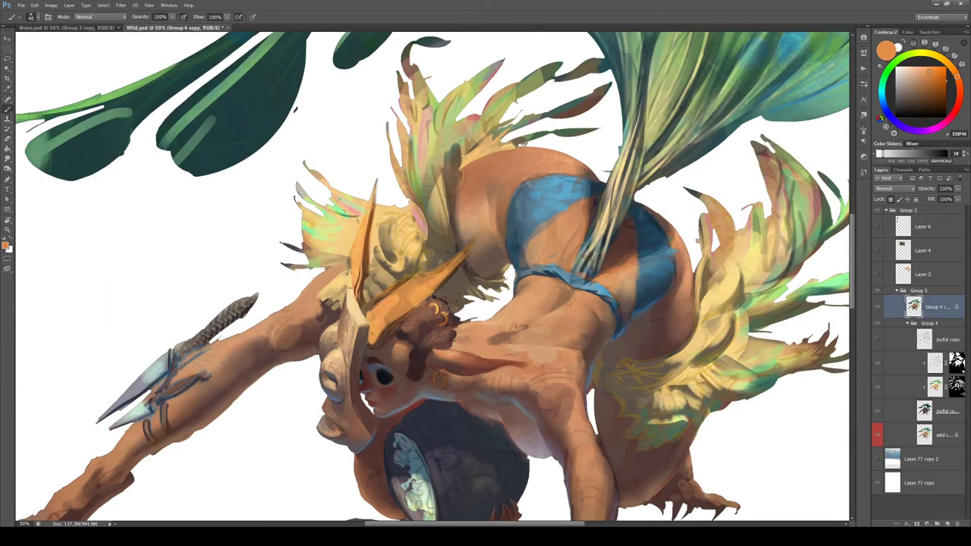
Blend the warm orange into the thigh's midtones with skin colors sampled around the highlight
left_click(487, 218, "alt")
left_click(487, 233, "alt")
left_click(492, 237, "alt")
left_click(491, 236, "alt")
left_click(467, 249, "alt")
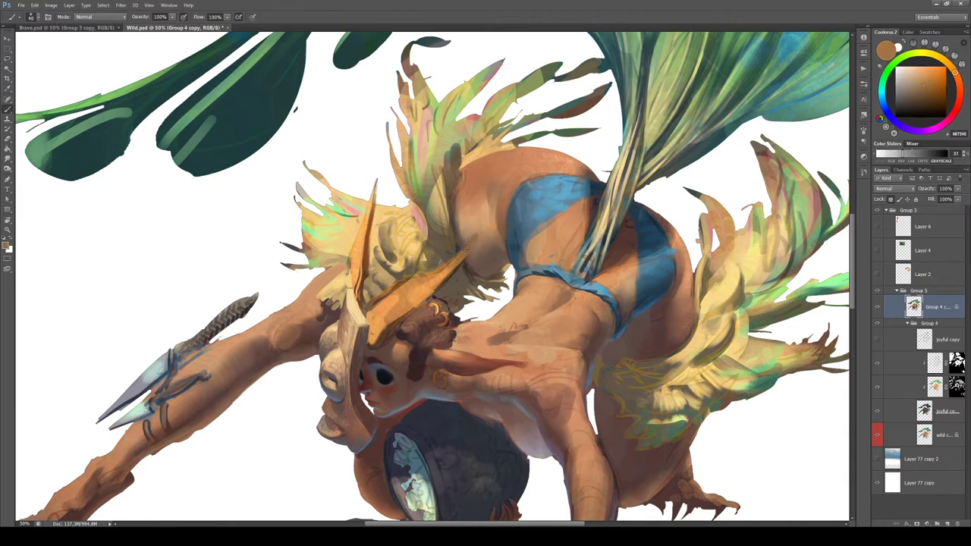
Extend the tip of the mask's large orange horn over the thigh with sampled orange and a size 25 brush
left_click(456, 259, "alt")
key("bracketleft")
key("bracketleft")
key("bracketleft")
left_click_drag(476, 236, 449, 266)
left_click(450, 277, "alt")
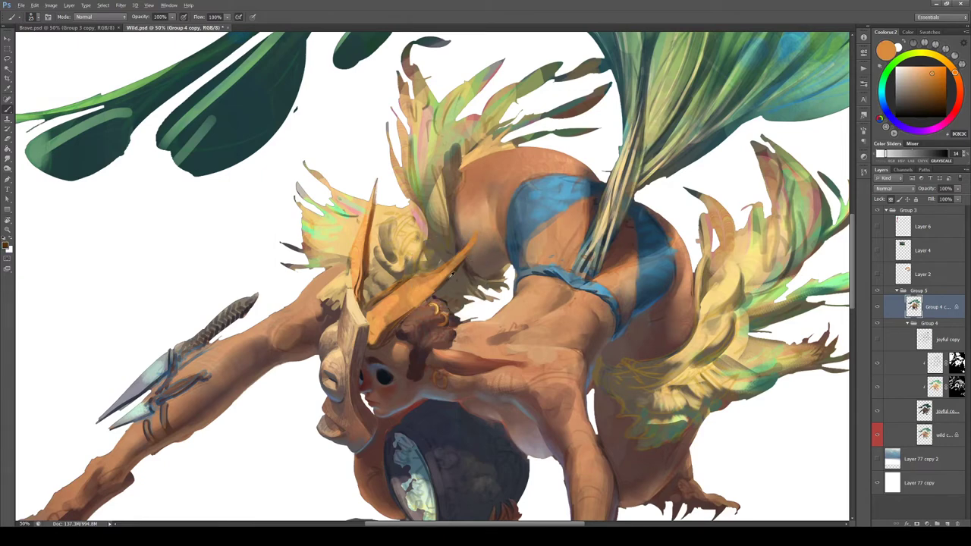
Split the horn's tip into frayed points with a size 10 brush, alternating dark brown and sampled orange
left_click(937, 100)
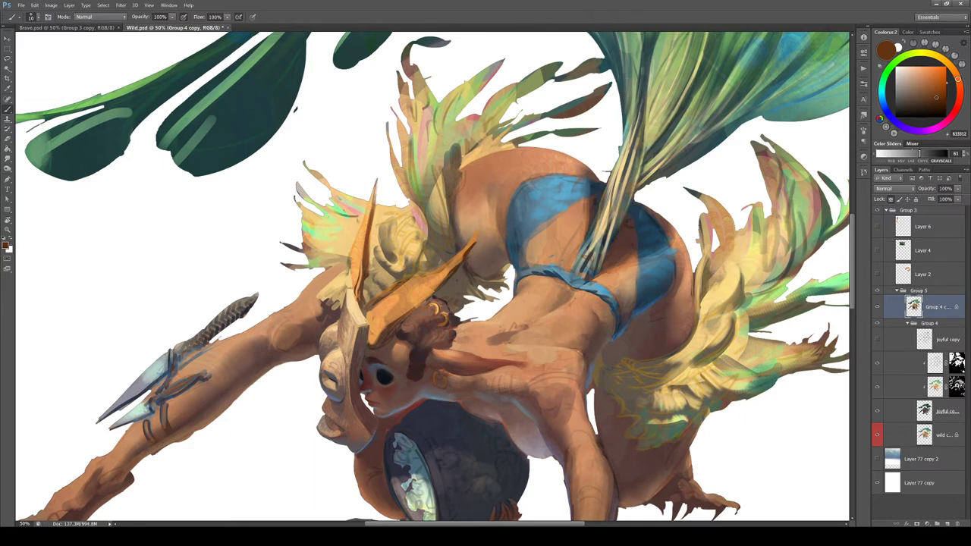
left_click(469, 246, "alt")
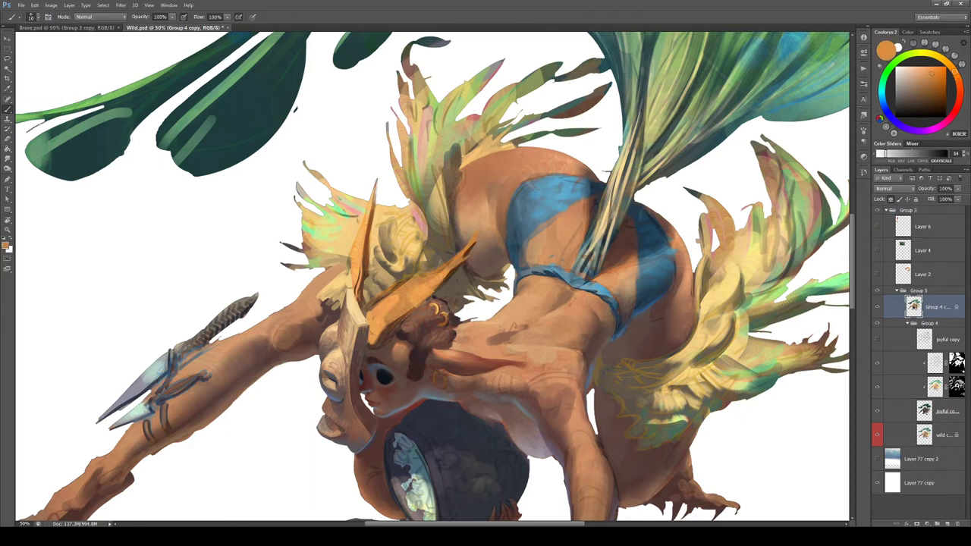
left_click(472, 252, "alt")
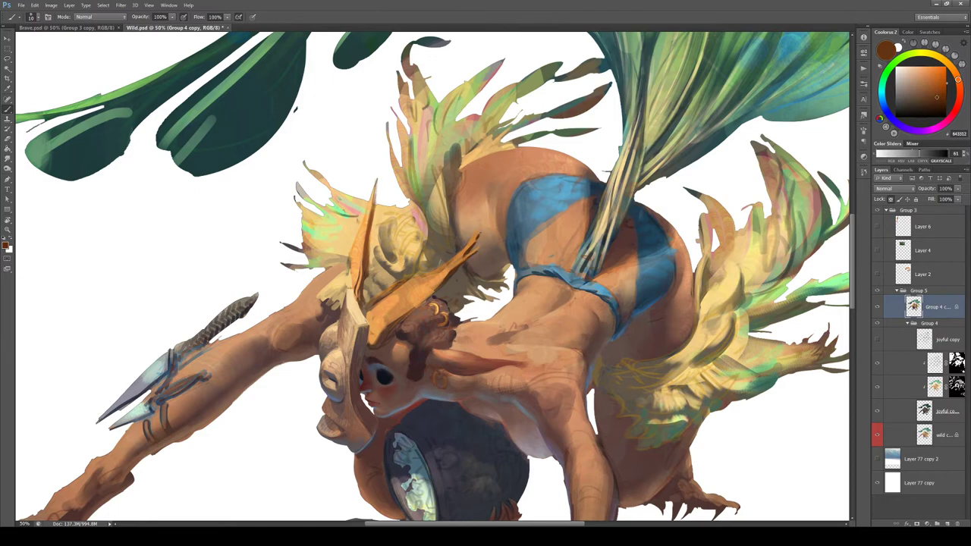
left_click(474, 243, "alt")
left_click(478, 237, "alt")
left_click(471, 247, "alt")
Detail the horn's frayed tip and upper edge with sampled light orange, mid orange and dark brown
key("r")
left_click_drag(461, 220, 386, 228)
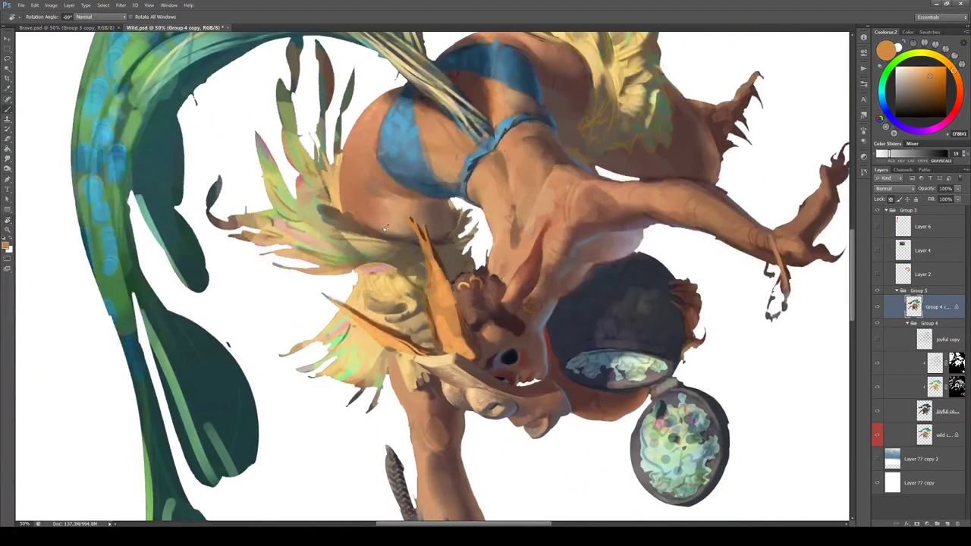
left_click(439, 283, "alt")
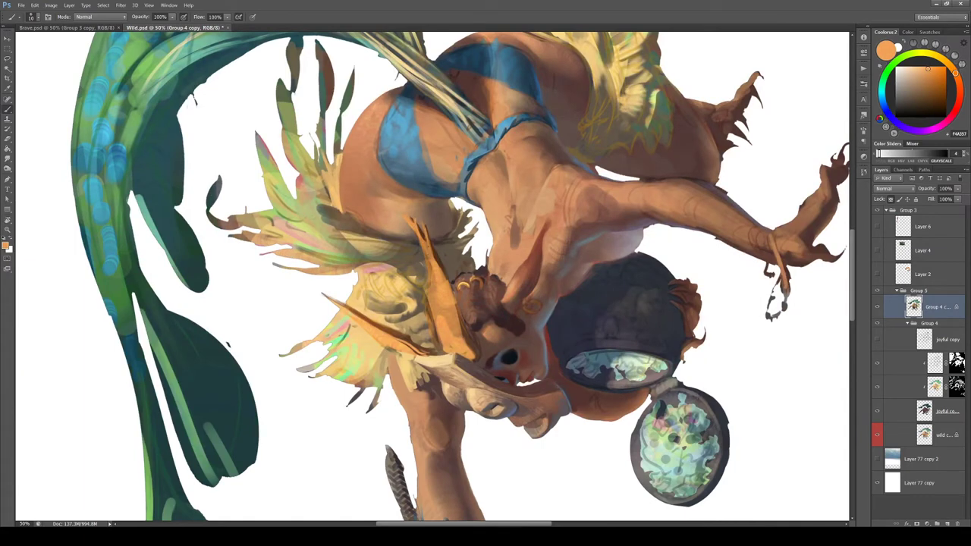
left_click_drag(425, 231, 438, 259)
left_click(442, 254, "alt")
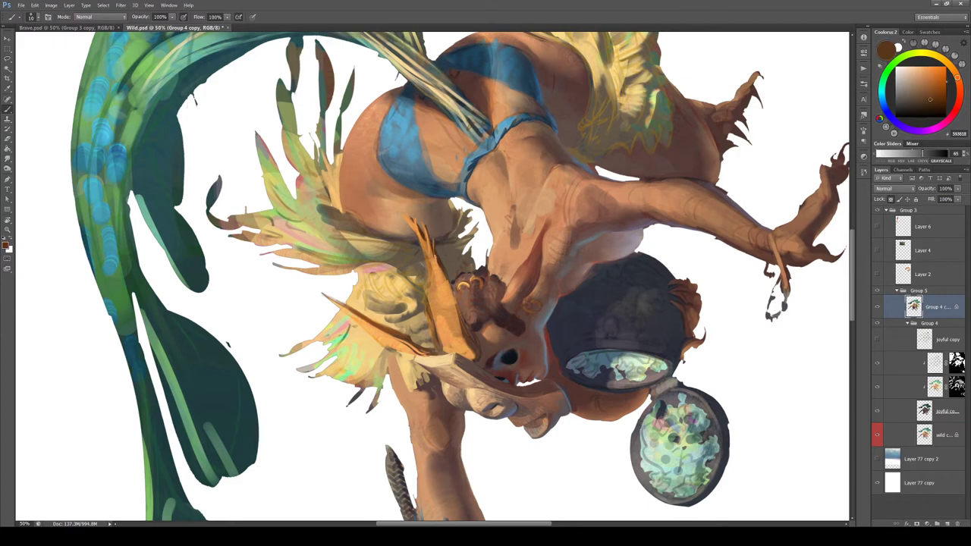
left_click(425, 264, "alt")
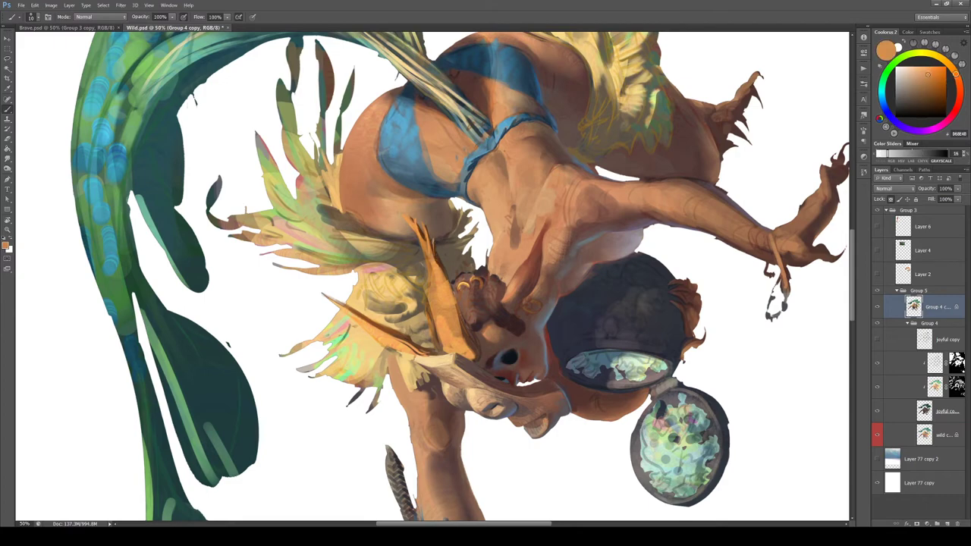
left_click(441, 274, "alt")
key("Escape")
Paint a dark green marking on the upper feather behind the hip with a size 60 brush
left_click_drag(402, 383, 510, 343)
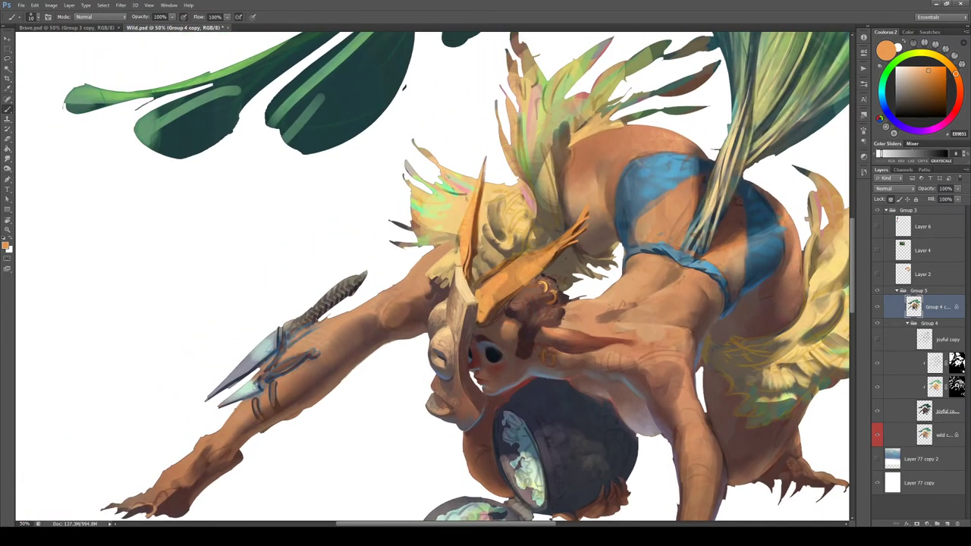
key("ctrl+minus")
key("ctrl+minus")
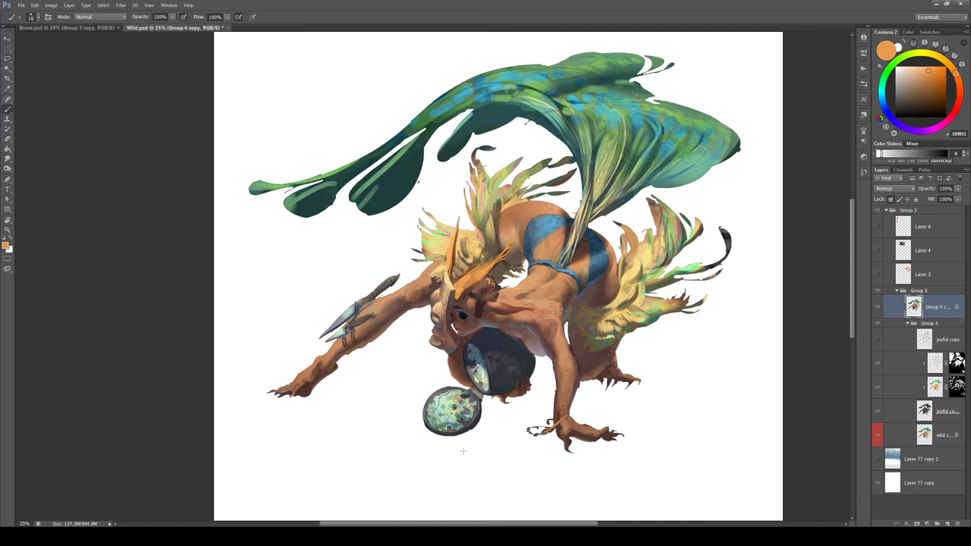
key("ctrl+plus")
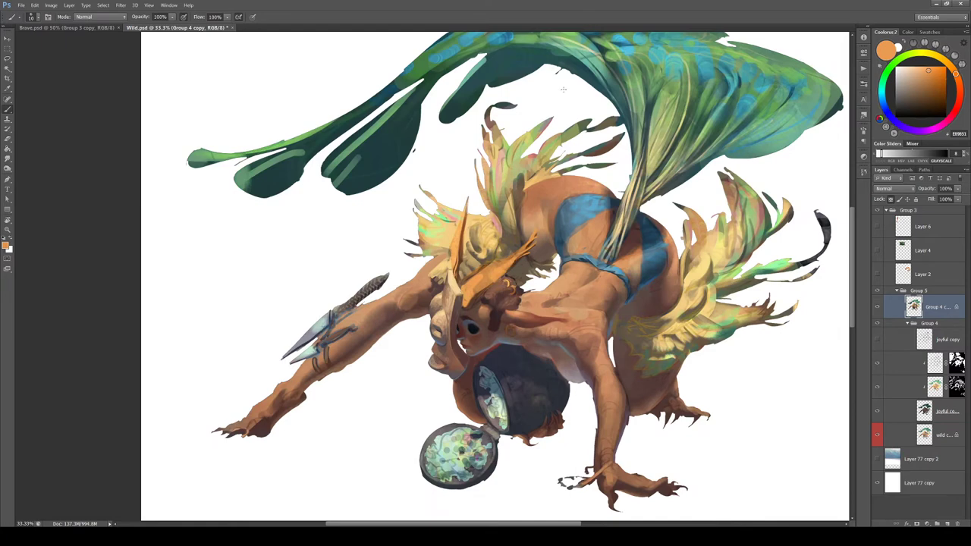
left_click_drag(564, 89, 495, 181)
left_click(510, 217, "alt")
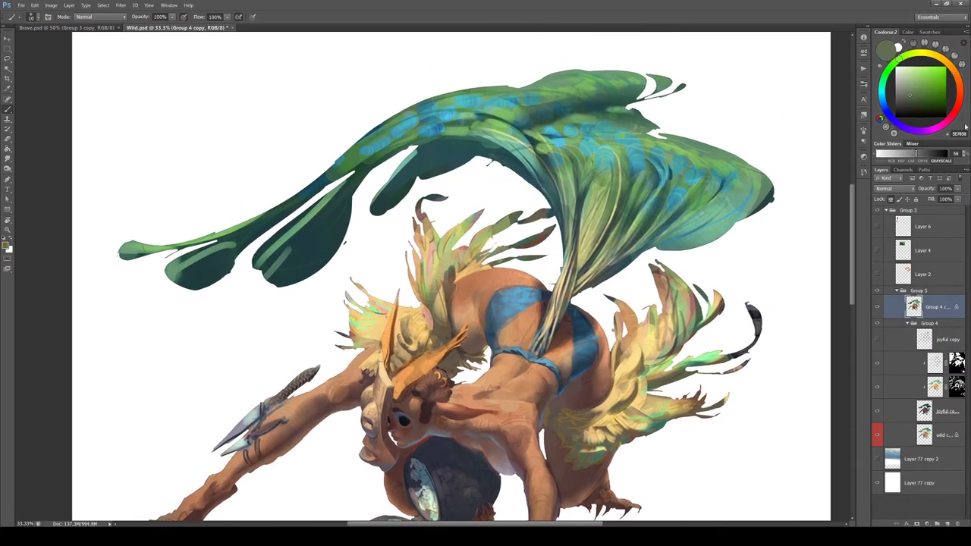
left_click(929, 100)
mouse_move(627, 273)
left_mouse_down()
mouse_move(639, 228)
mouse_move(681, 196)
left_mouse_up()
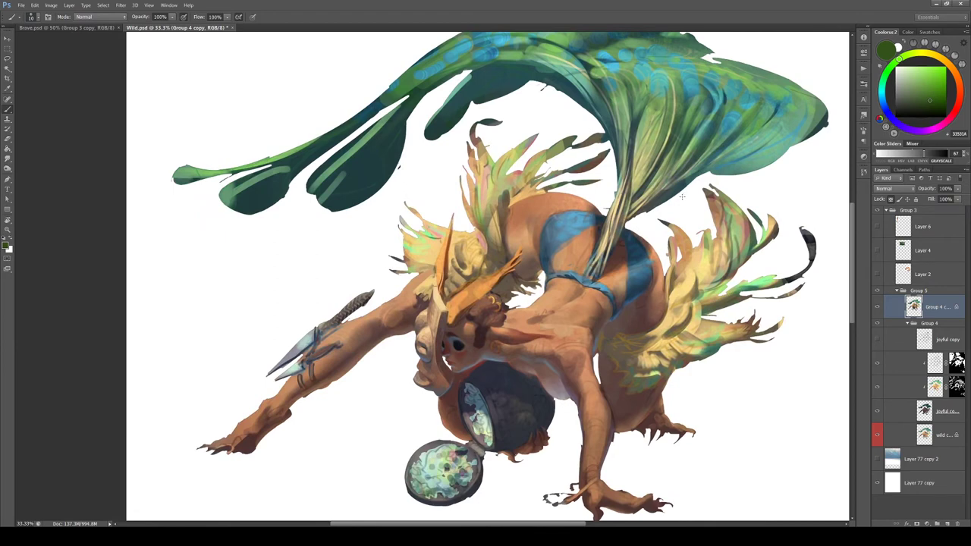
key("bracketright")
key("bracketright")
key("bracketright")
key("bracketright")
key("bracketright")
key("bracketright")
key("bracketright")
key("bracketright")
mouse_move(505, 171)
left_mouse_down()
mouse_move(524, 153)
mouse_move(518, 161)
left_mouse_up()
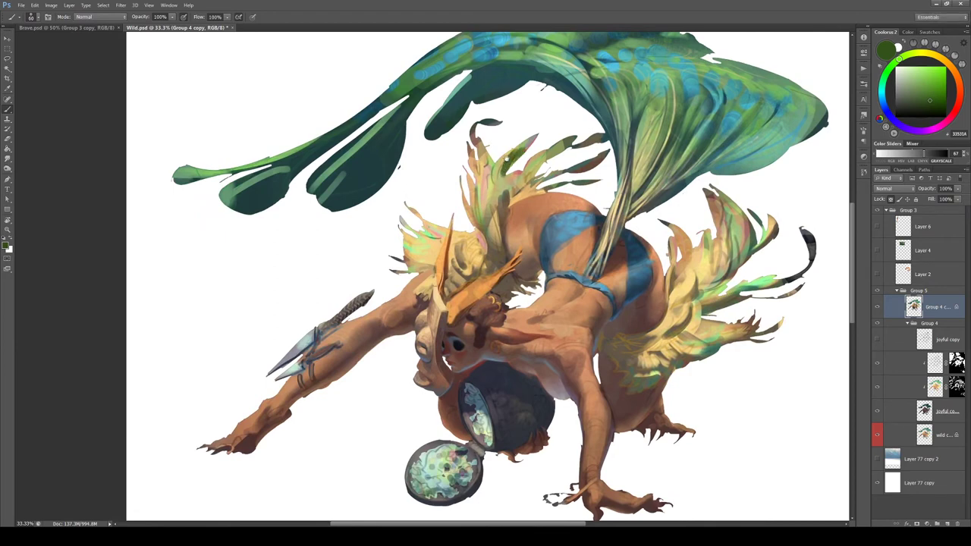
key("ctrl+alt+z")
key("ctrl+alt+z")
mouse_move(514, 174)
left_mouse_down()
mouse_move(519, 155)
mouse_move(507, 161)
mouse_move(518, 155)
left_mouse_up()
Vary the green feather's color with teal sampled from the cape and olive green sampled from the plumage
left_click(792, 137, "alt")
left_click(791, 139, "alt")
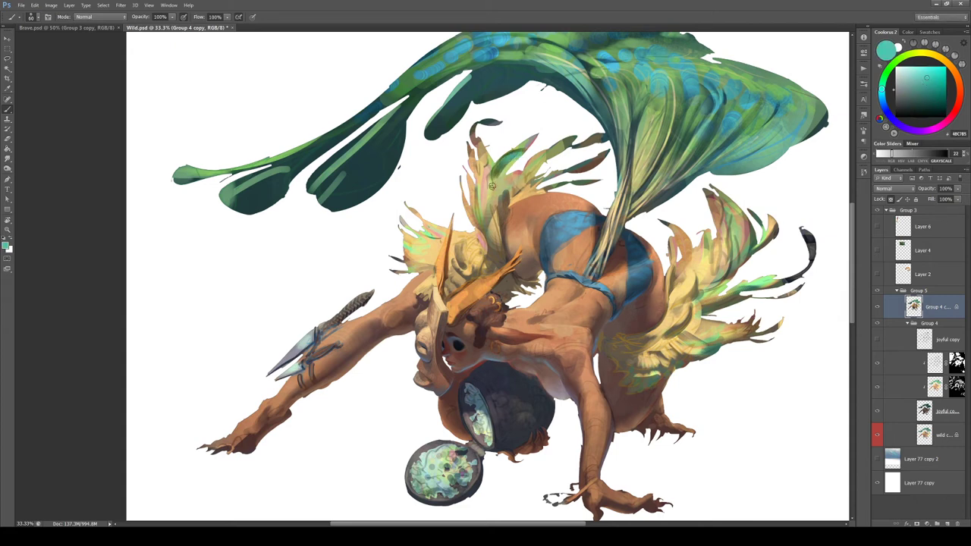
left_click(529, 144, "alt")
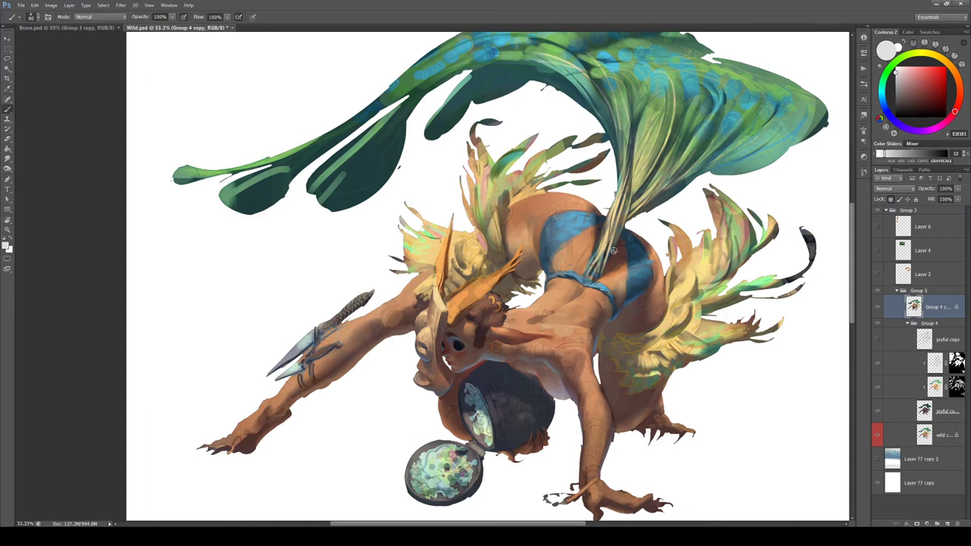
key("r")
mouse_move(613, 250)
left_mouse_down()
mouse_move(339, 152)
mouse_move(340, 162)
left_mouse_up()
left_click(345, 161, "alt")
left_click(344, 168, "alt")
left_click(353, 110, "alt")
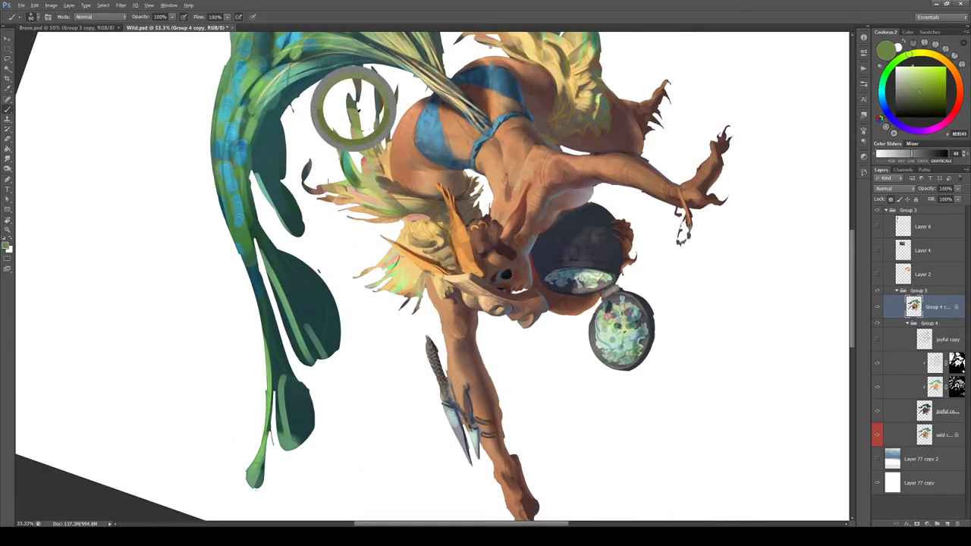
Blend the lower part of the green feather into the plumage with sampled yellow-green and mid green
key("r")
mouse_move(299, 228)
left_mouse_down()
mouse_move(305, 142)
mouse_move(412, 127)
left_mouse_up()
key("b")
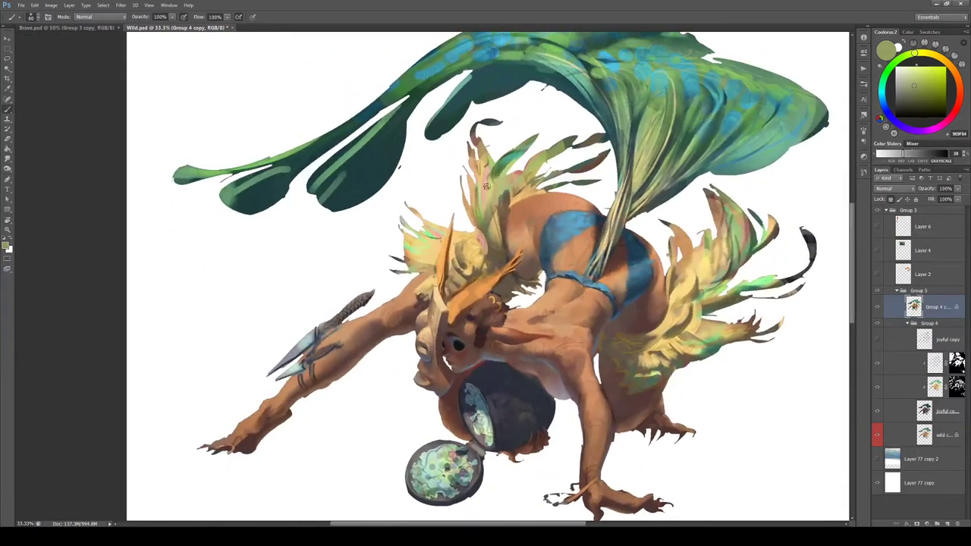
left_click(487, 187, "alt")
left_click_drag(491, 183, 493, 201)
left_click(494, 201, "alt")
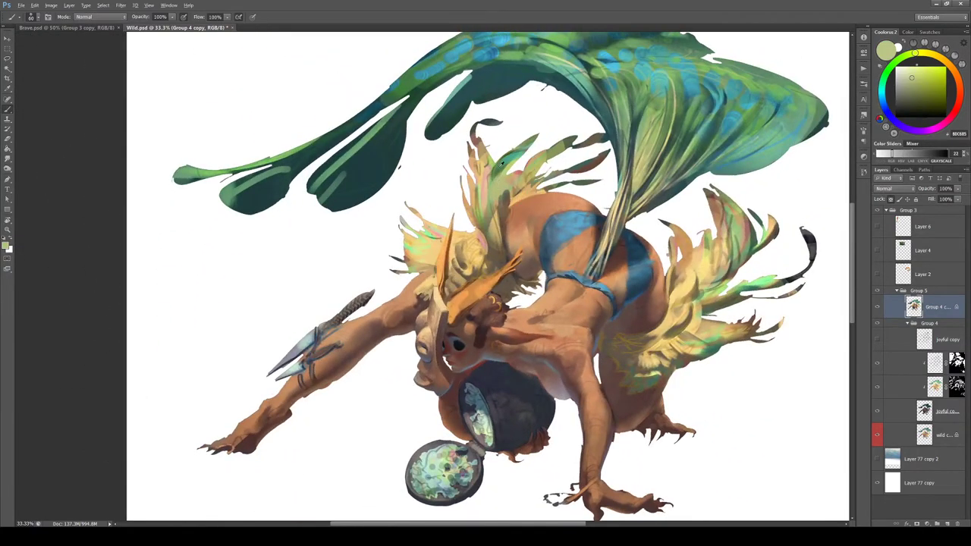
left_click(492, 182, "alt")
left_click(498, 181, "alt")
left_click(487, 183, "alt")
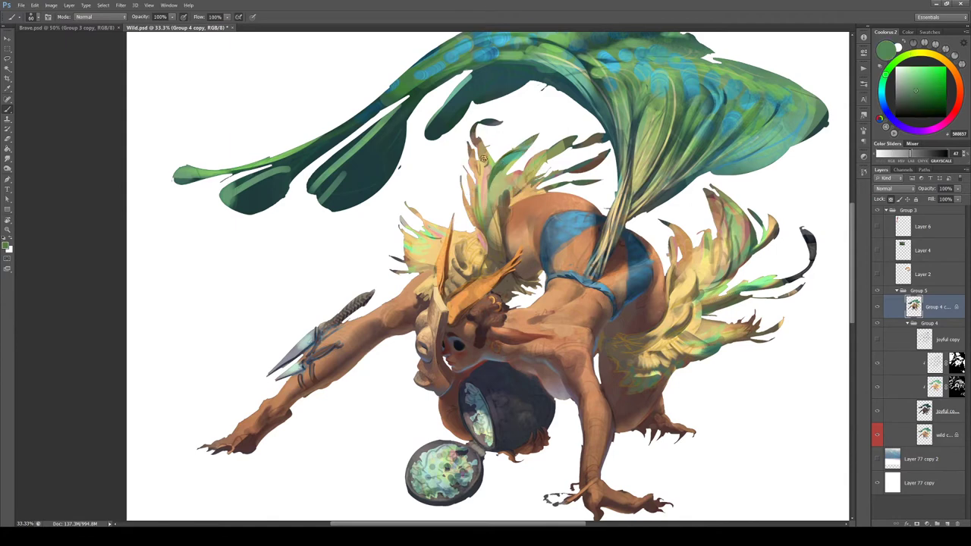
Extend green down the neighboring upright feather, alternating sampled light and dark greens and reducing the brush to size 35
mouse_move(484, 163)
left_mouse_down()
mouse_move(481, 141)
mouse_move(489, 161)
left_mouse_up()
left_click(481, 186, "alt")
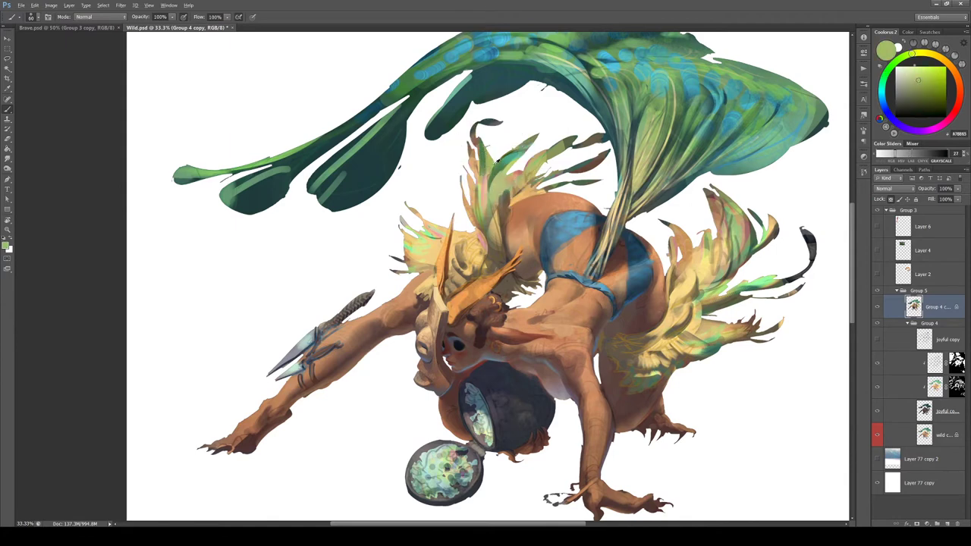
left_click(495, 163, "alt")
left_click_drag(488, 157, 484, 206)
left_click(491, 168, "alt")
left_click(484, 180, "alt")
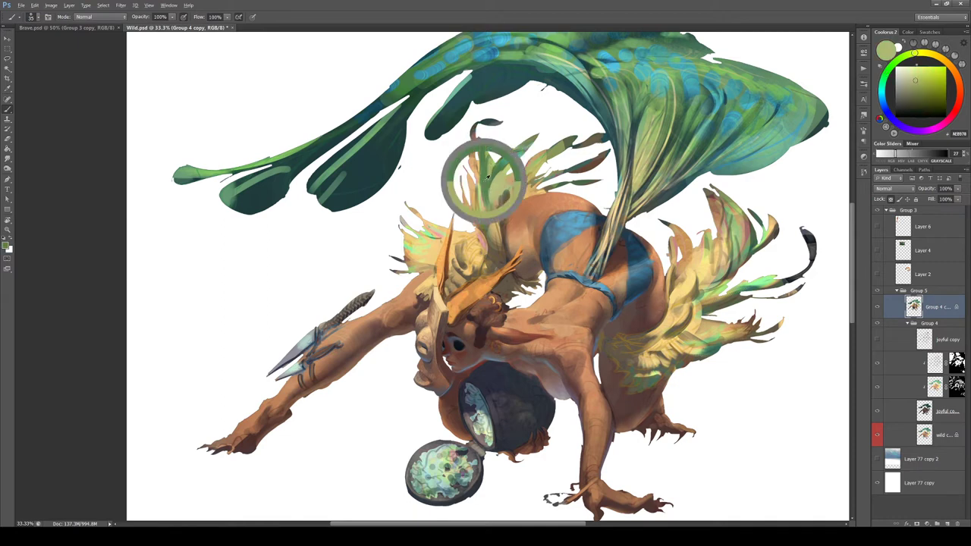
left_click(575, 179, "alt")
left_click(468, 123, "alt")
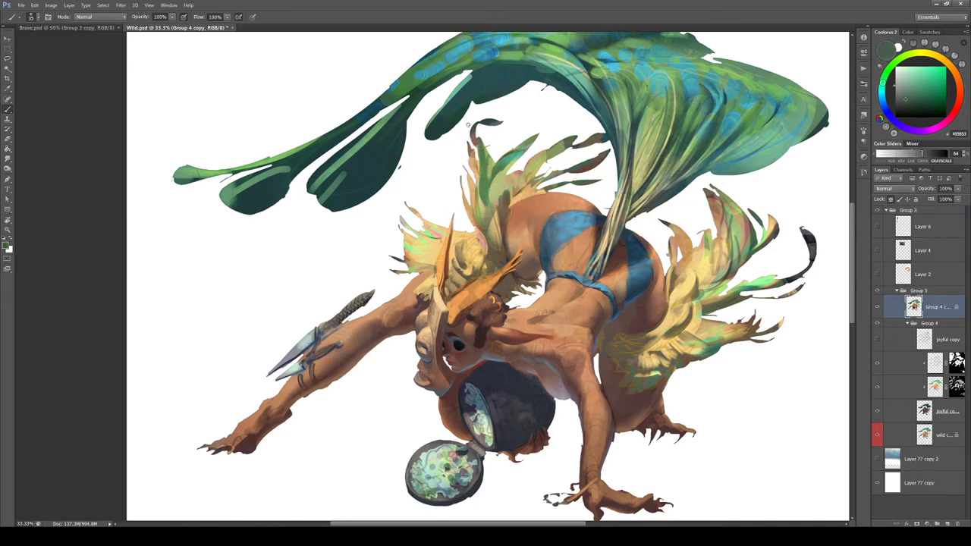
Soften the upright feathers' bases above the hip with sampled light green and tan
left_click_drag(489, 195, 487, 208)
left_click(497, 182, "alt")
left_click(493, 200, "alt")
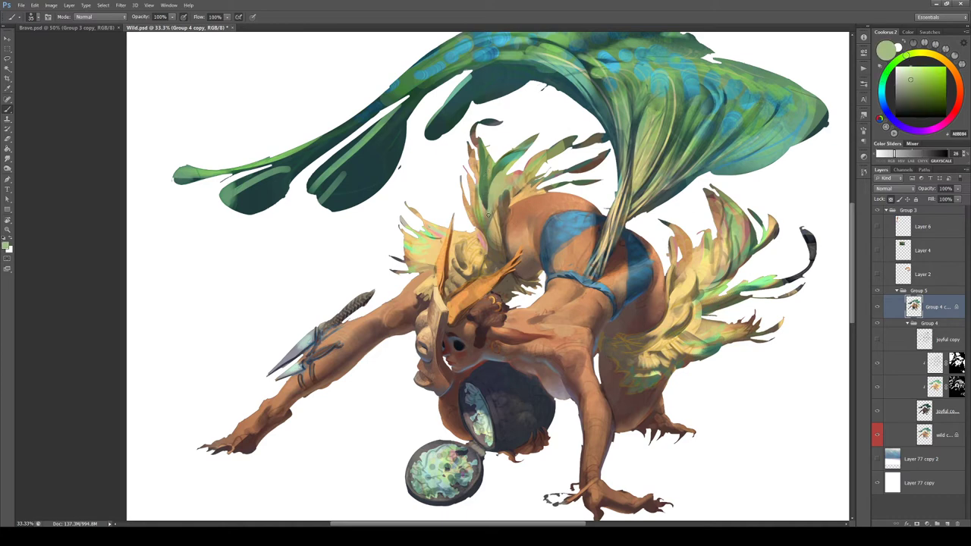
left_click(494, 212, "alt")
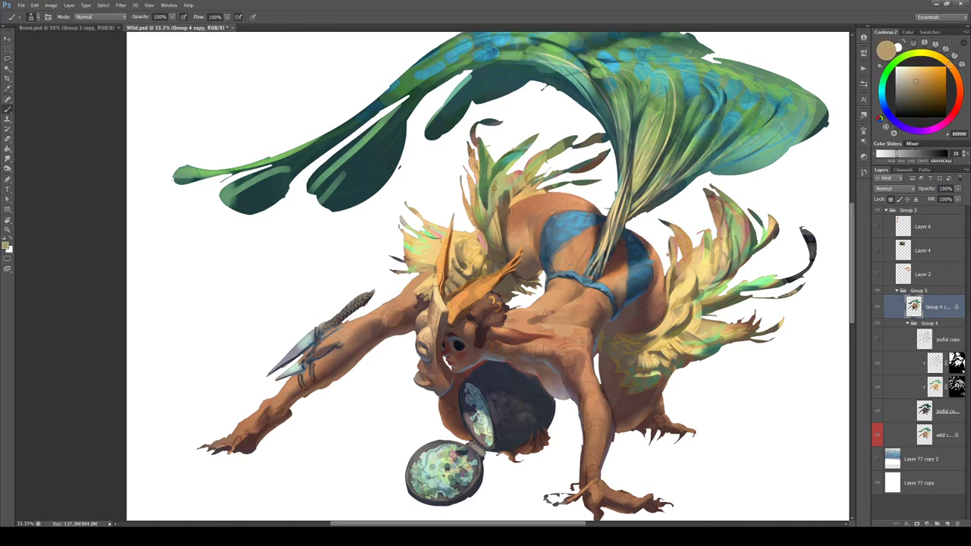
Accent the overlap between the upright feathers with pink and saturated dark green, blending with sampled pale yellow and tan
left_click(494, 186, "alt")
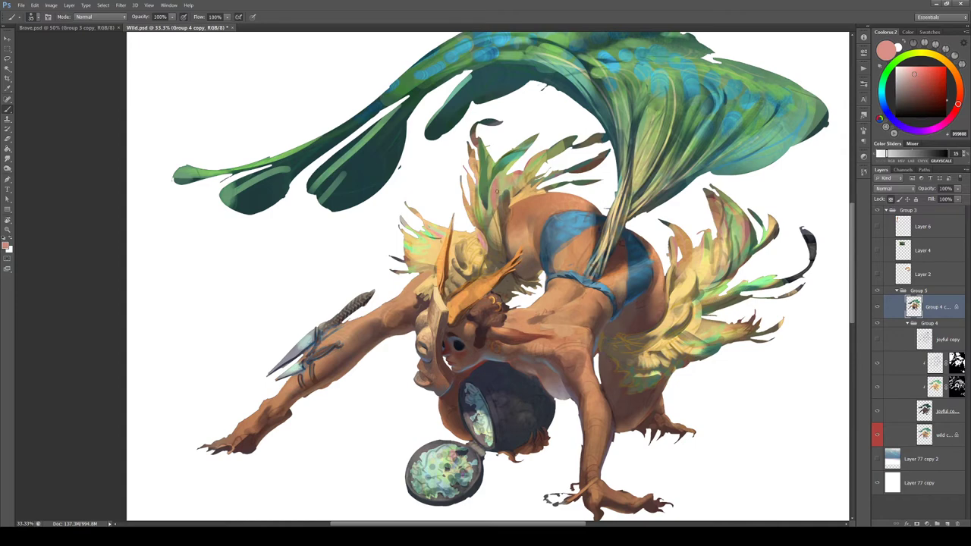
left_click(755, 108, "alt")
left_click(934, 96)
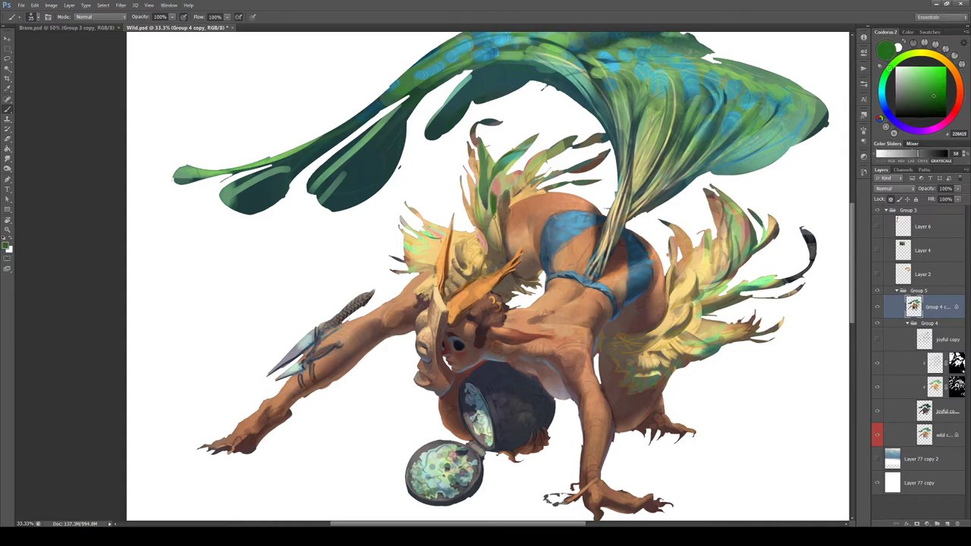
left_click(494, 206, "alt")
left_click(494, 199, "alt")
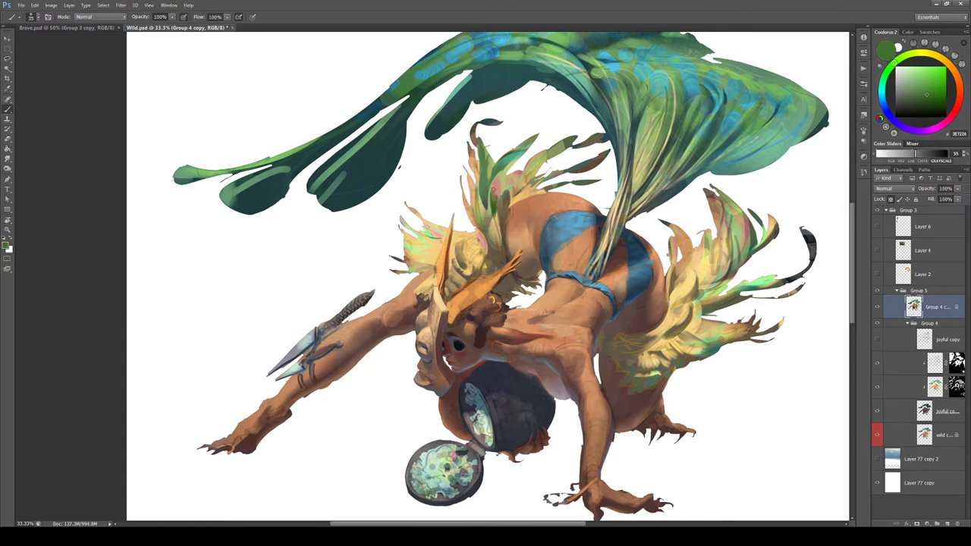
left_click(503, 184, "alt")
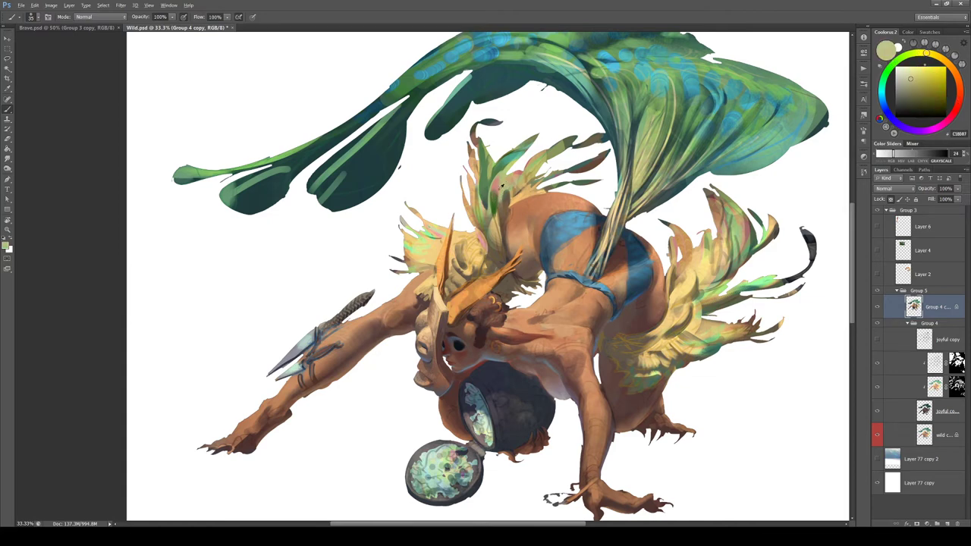
left_click(498, 179, "alt")
left_click_drag(487, 298, 442, 303)
key("r")
mouse_move(664, 222)
left_mouse_down()
mouse_move(646, 172)
mouse_move(668, 289)
left_mouse_up()
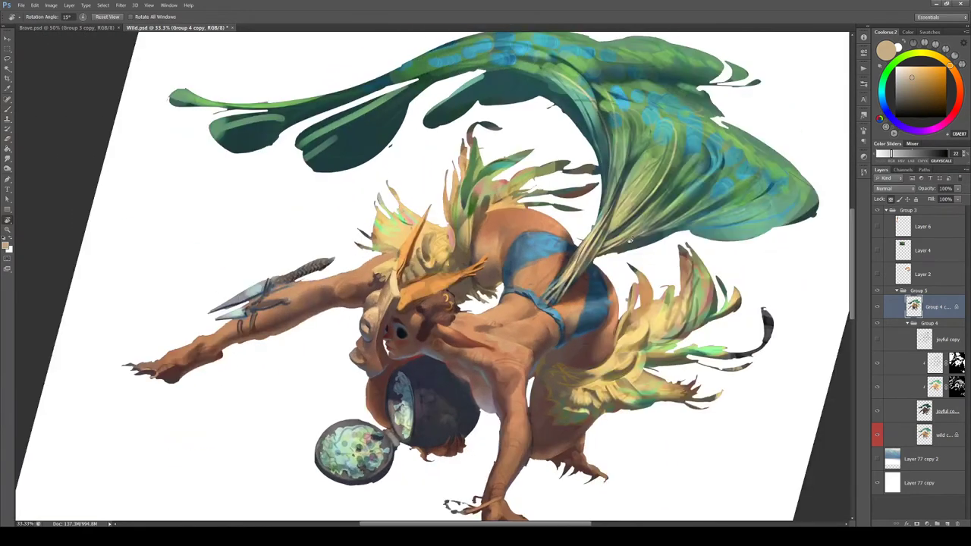
key("r")
left_click_drag(607, 190, 575, 147)
key("b")
left_click_drag(521, 218, 569, 175)
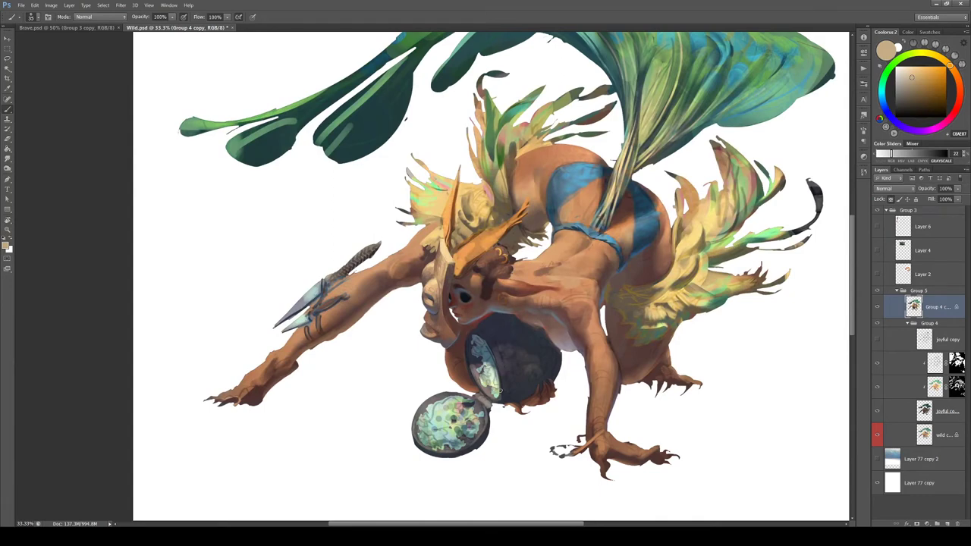
Refine the base of the mask's narrow horn with sampled tan, light orange and skin orange
left_click_drag(468, 391, 478, 352)
key("ctrl+plus")
left_click(469, 167, "alt")
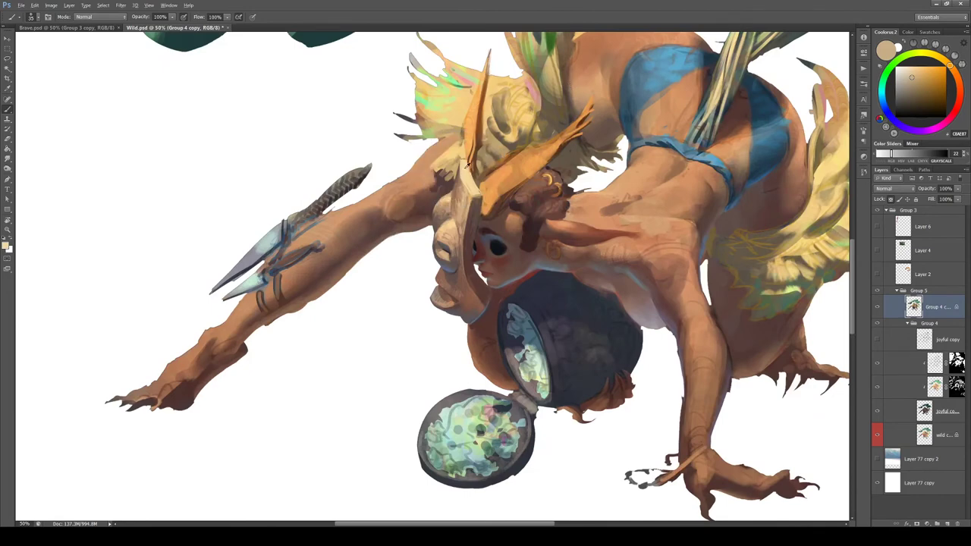
left_click(463, 158, "alt")
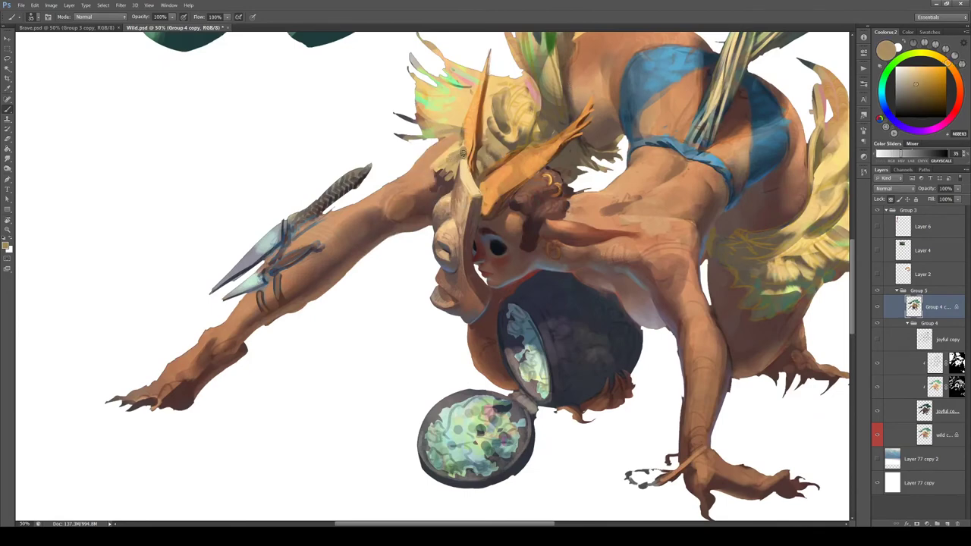
left_click(466, 148, "alt")
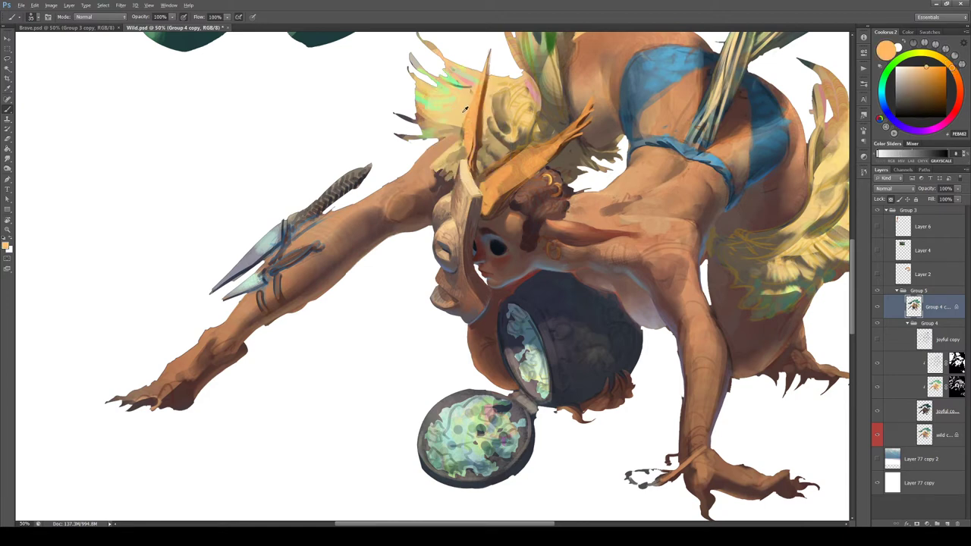
left_click(463, 138, "alt")
left_click(457, 135, "alt")
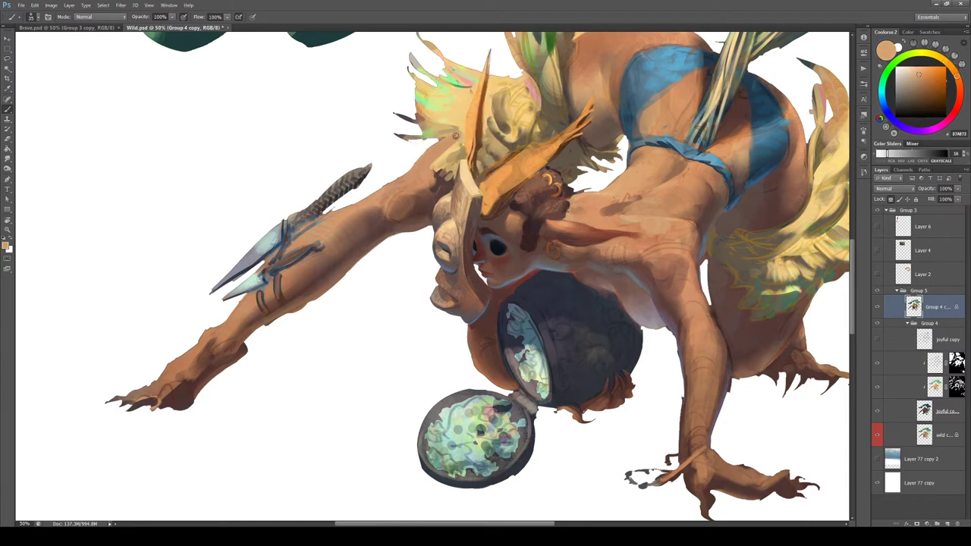
Add fine pale yellow strokes to the shoulder feathers beside the mask's narrow horn with a smaller brush
key("r")
left_click_drag(437, 291, 437, 278)
left_click_drag(517, 113, 353, 112)
key("b")
left_click(332, 195, "alt")
left_click(911, 68)
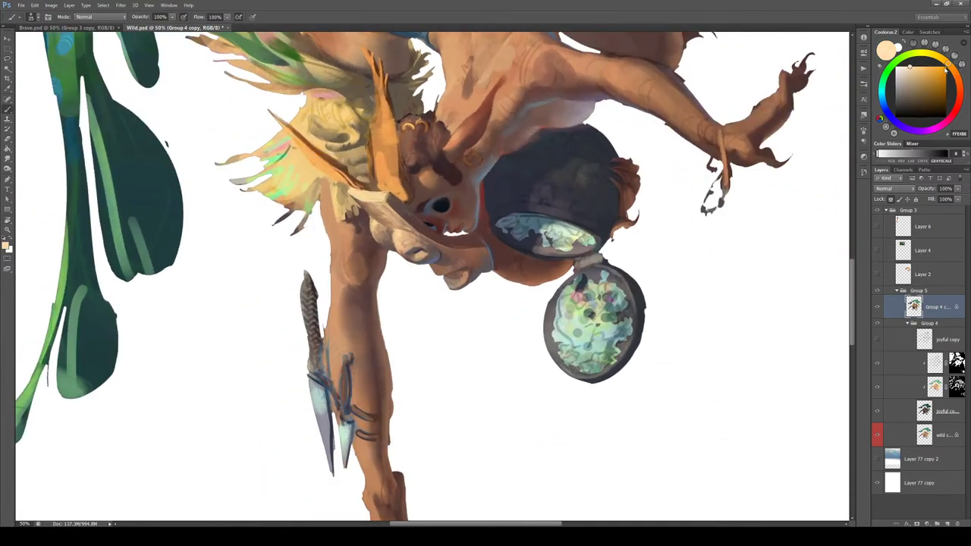
left_click(940, 57)
left_click(911, 67)
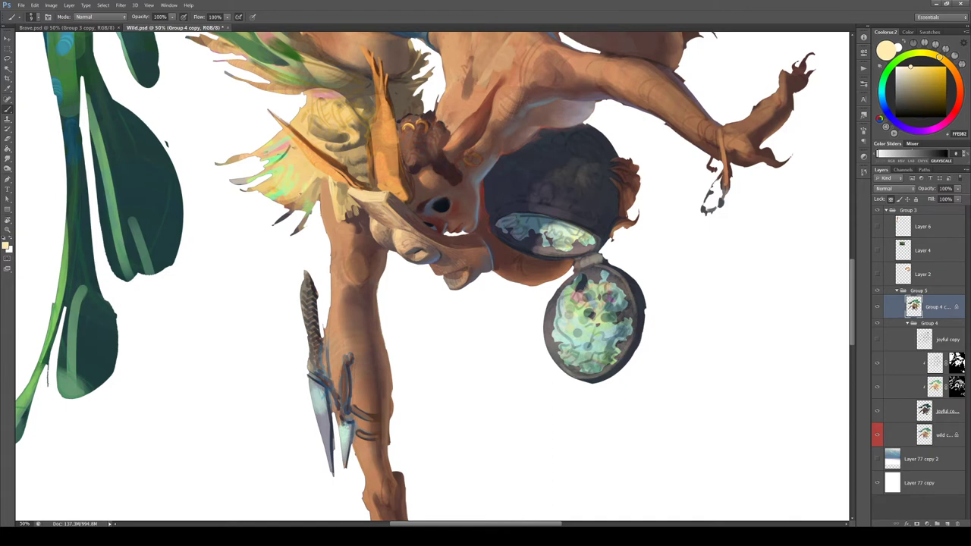
left_click_drag(301, 194, 278, 198)
key("Escape")
Shade the folds of the curled feather ruff and the shoulder tuft with sampled light orange and brown
left_click_drag(560, 219, 545, 279)
left_click(497, 199, "alt")
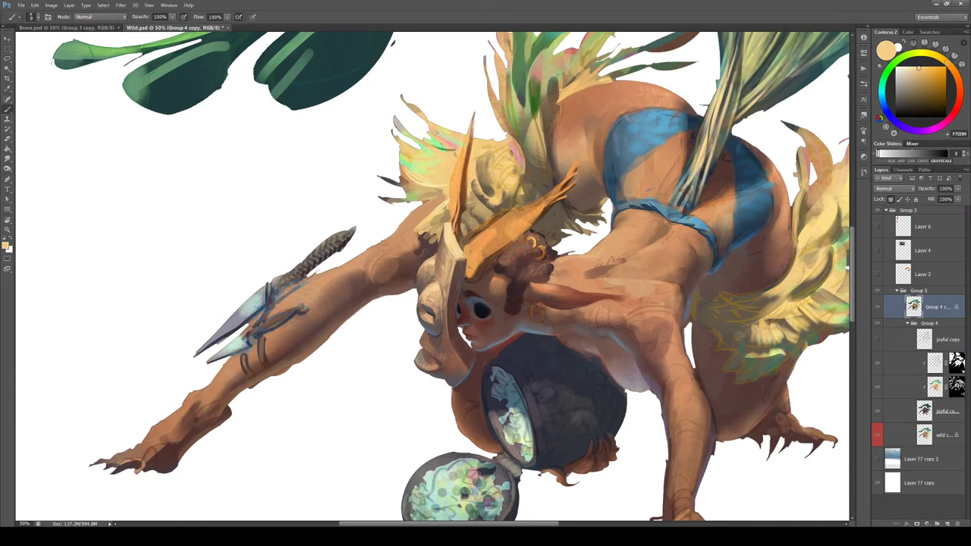
left_click(500, 203, "alt")
left_click(496, 210, "alt")
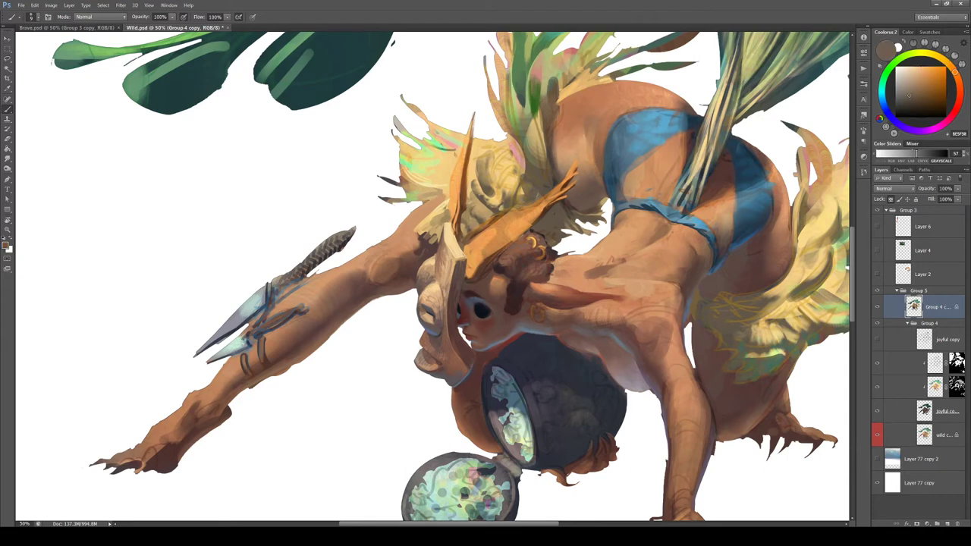
left_click_drag(433, 220, 425, 227)
Highlight the curled feather ruff and the shoulder tuft with light golden yellow, blending the folds with sampled tan
left_click(443, 216, "alt")
left_click(921, 68)
left_click_drag(940, 66, 941, 57)
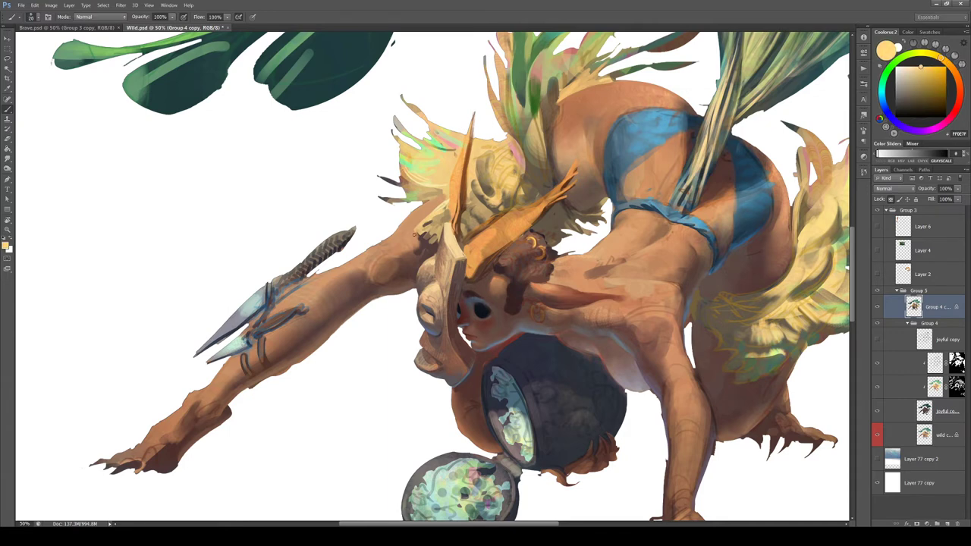
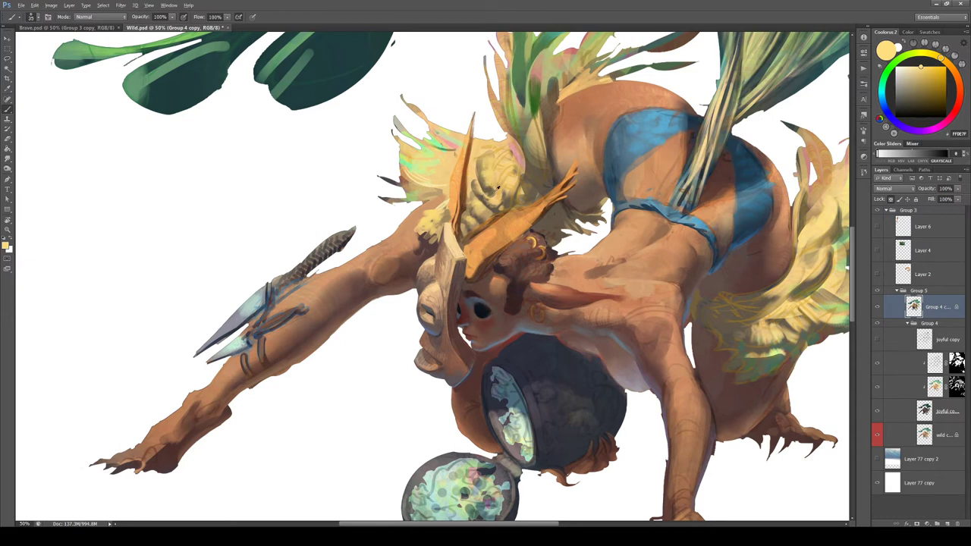
left_click(495, 189, "alt")
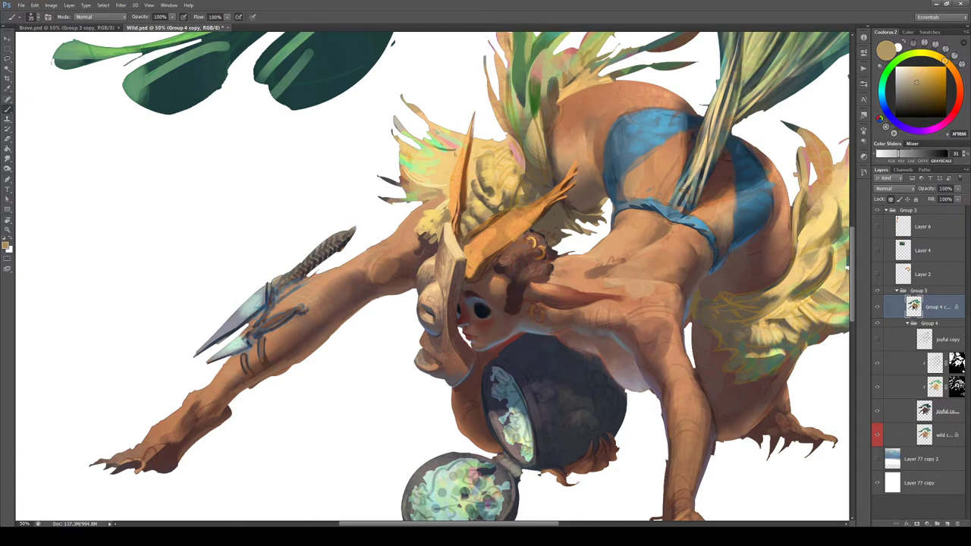
Refine the edge of the yellow shoulder tuft with sampled light skin orange and dark reddish brown
left_click(433, 215, "alt")
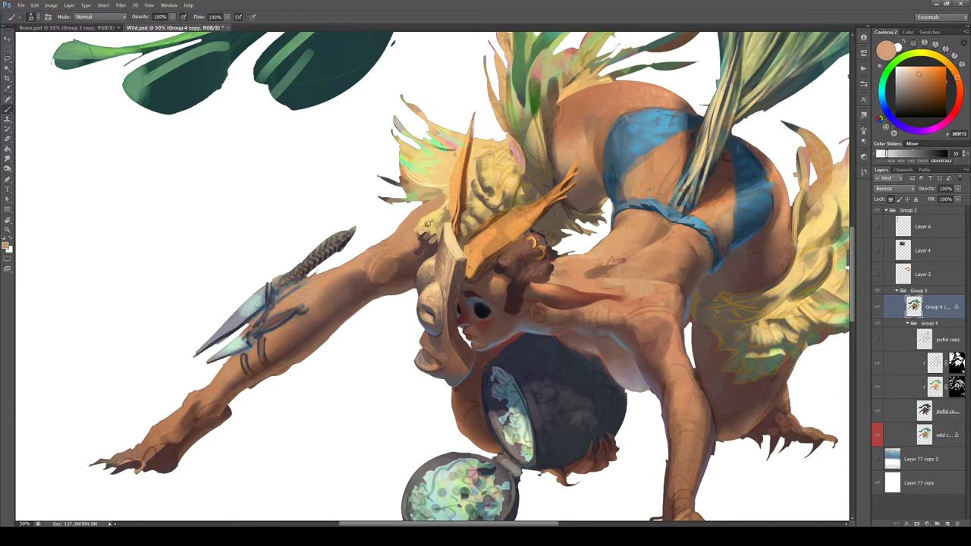
left_click(430, 218, "alt")
left_click(415, 231, "alt")
left_click(422, 236, "alt")
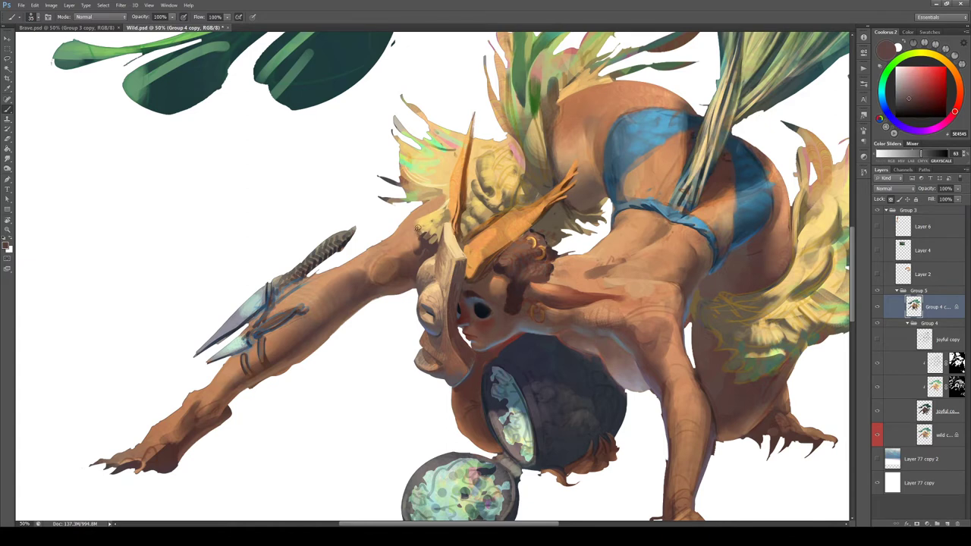
left_click(417, 231, "alt")
left_click(412, 228, "alt")
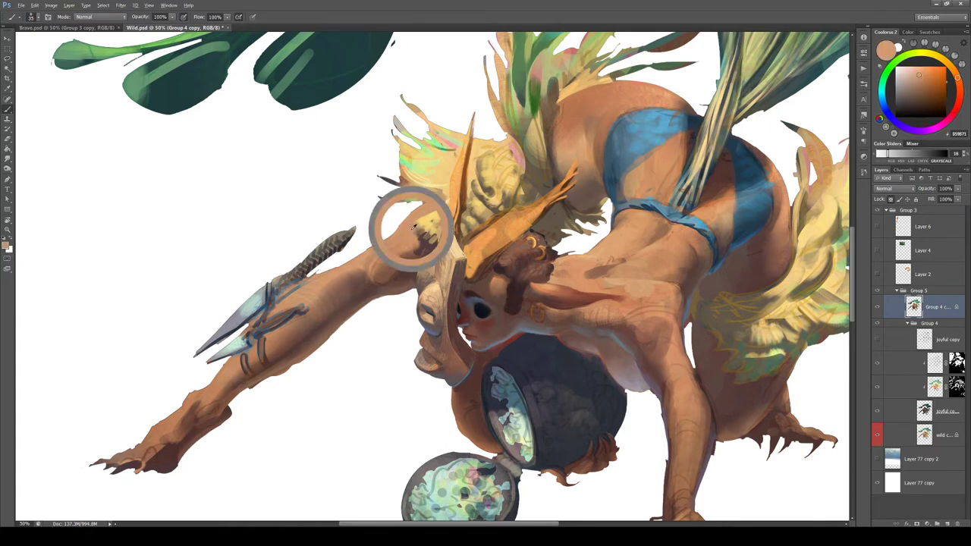
Soften the shadow beneath the shoulder tuft by blending sampled reddish brown with light skin orange on the upper arm
left_click(425, 245, "alt")
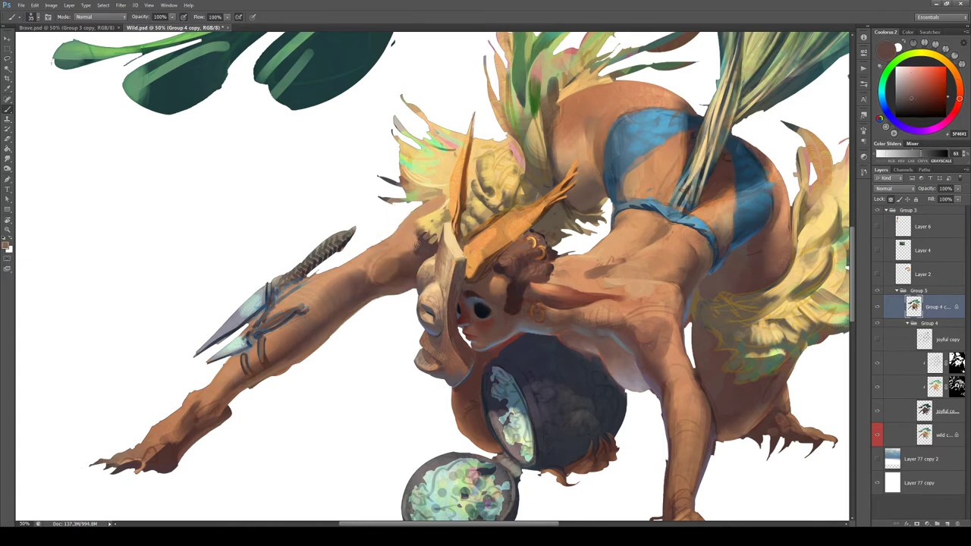
left_click(418, 250, "alt")
left_click(414, 241, "alt")
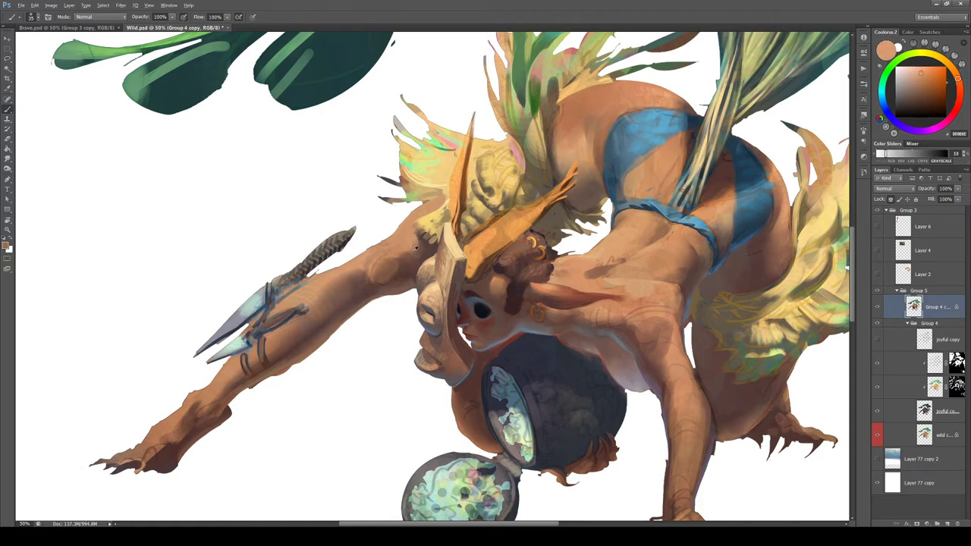
left_click(406, 254, "alt")
left_click(402, 249, "alt")
left_click(410, 246, "alt")
Refine the tuft's cast shadow on the shoulder from a rotated canvas, using sampled skin orange and dark reddish brown
key("r")
left_click_drag(410, 246, 421, 310)
key("b")
left_click(462, 277, "alt")
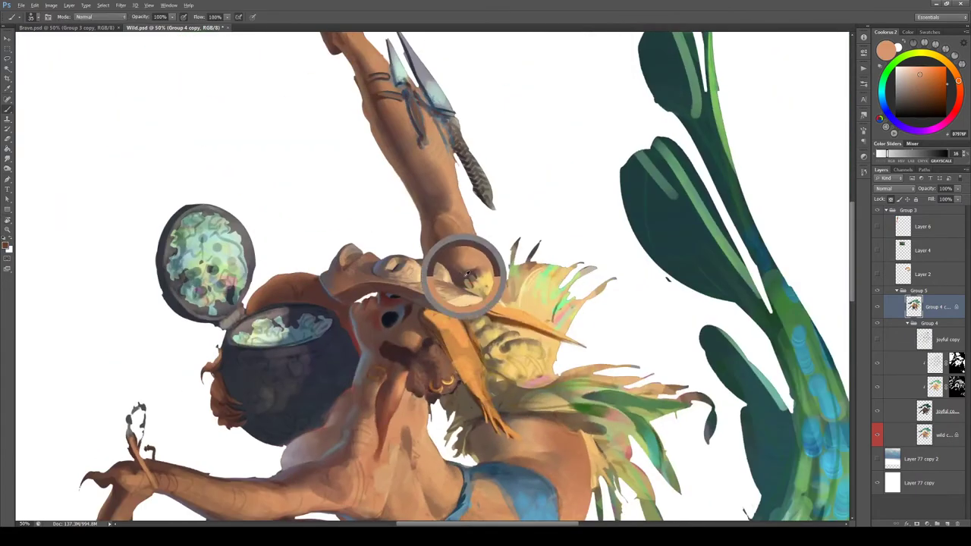
mouse_move(465, 276)
left_mouse_down()
mouse_move(472, 285)
mouse_move(356, 221)
mouse_move(364, 214)
left_mouse_up()
left_click(472, 285, "alt")
left_click(465, 278, "alt")
Warm the folds of the curled feather ruff between the mask horns with sampled tan and saturated ochre
key("r")
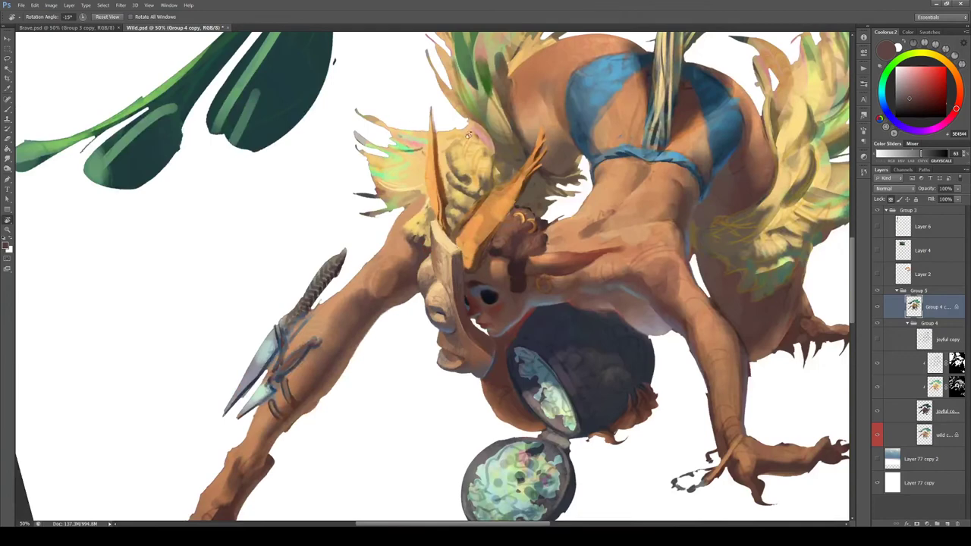
key("b")
left_click(455, 179, "alt")
left_click(459, 189, "alt")
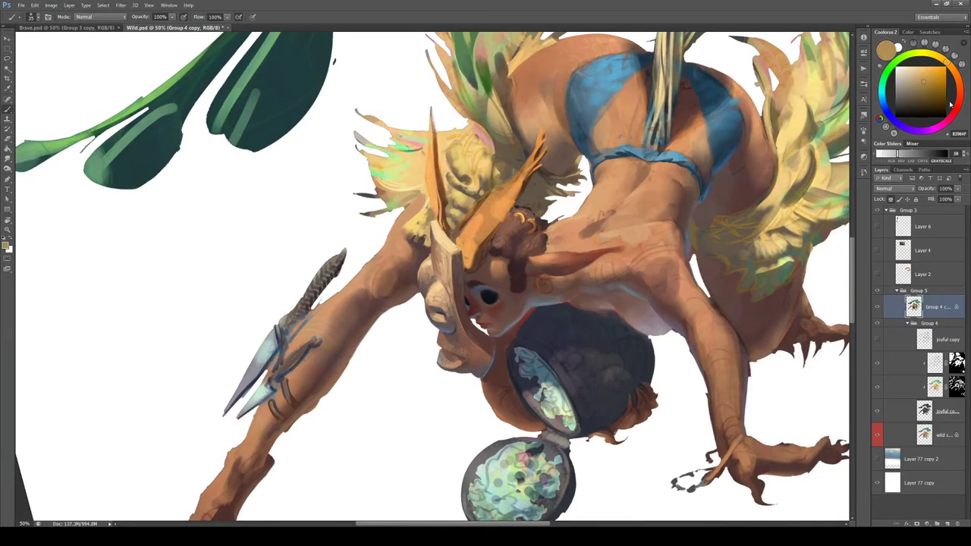
mouse_move(447, 174)
left_mouse_down()
mouse_move(471, 191)
mouse_move(467, 205)
left_mouse_up()
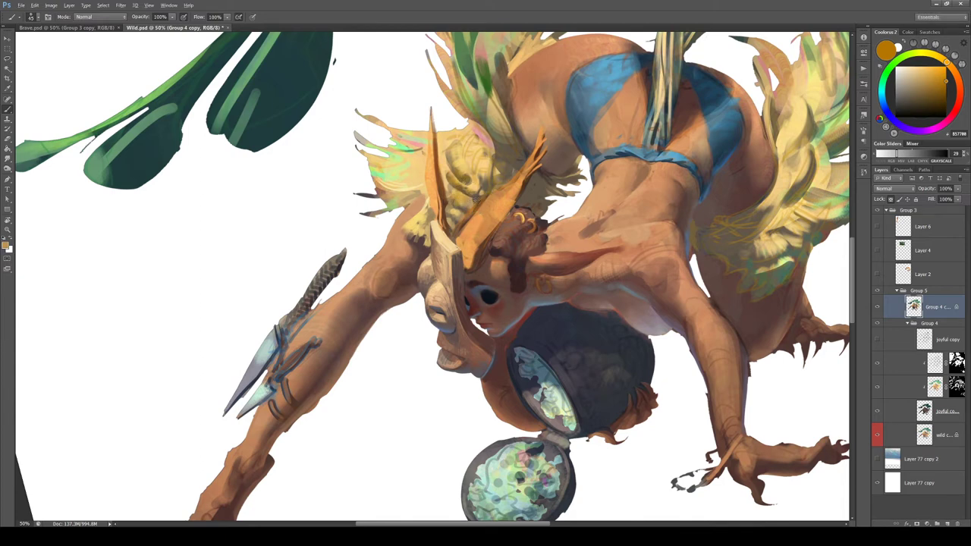
Deepen the lower ruff folds beside the mask's wide horn with sampled tan and muted brown
left_click(473, 204, "alt")
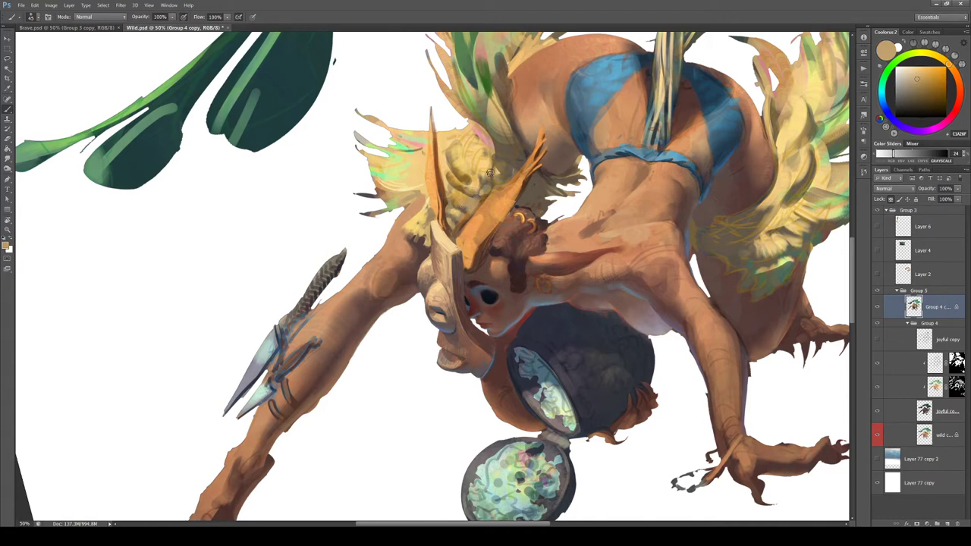
left_click(481, 197, "alt")
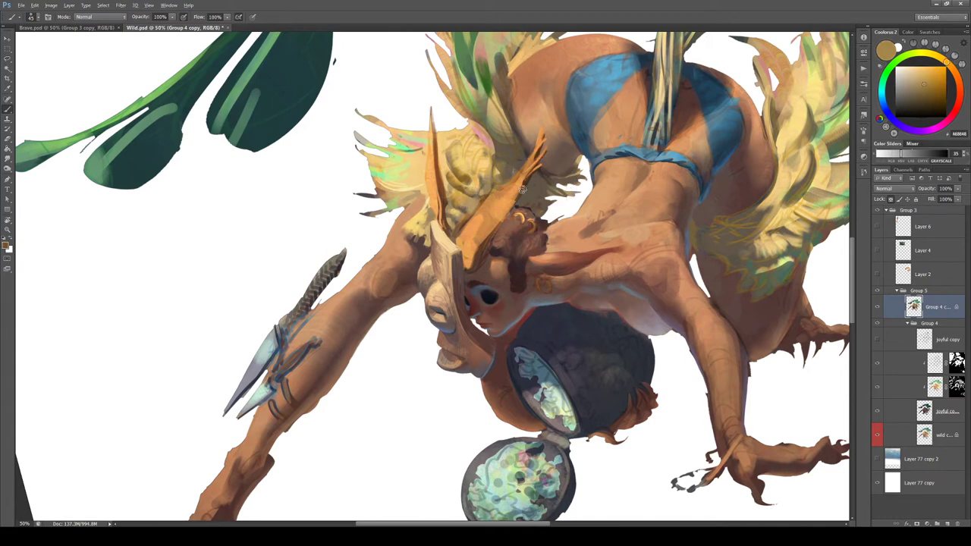
left_click(471, 202, "alt")
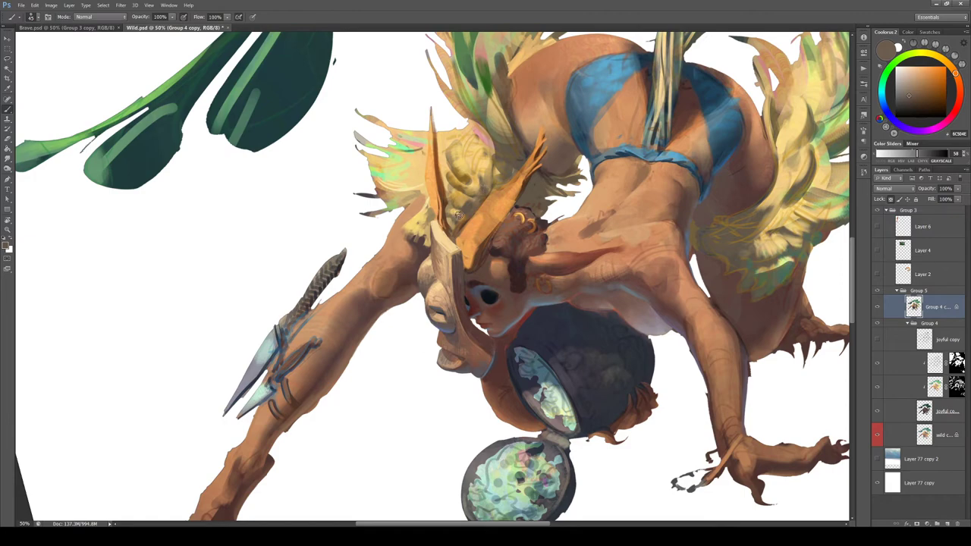
left_click(468, 202, "alt")
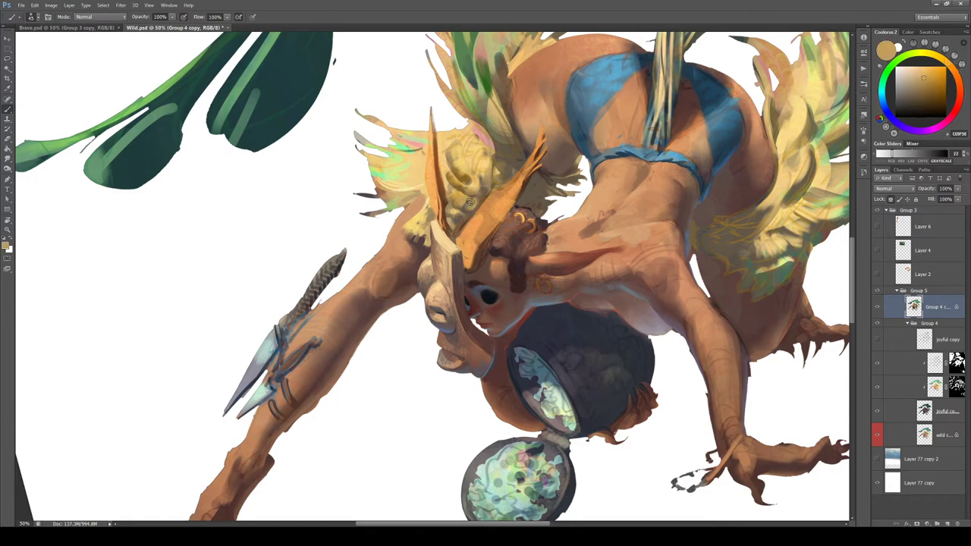
Add fine pale yellow highlights to the curled ruff and the feathers beside the narrow horn with a smaller brush
key("r")
mouse_move(470, 206)
left_mouse_down()
mouse_move(546, 258)
mouse_move(556, 295)
mouse_move(524, 285)
left_mouse_up()
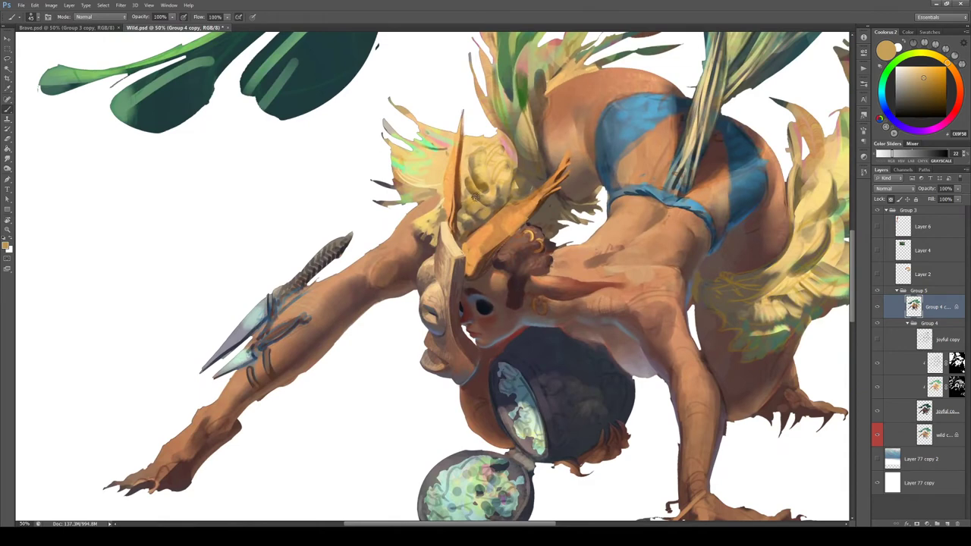
left_click(491, 192, "alt")
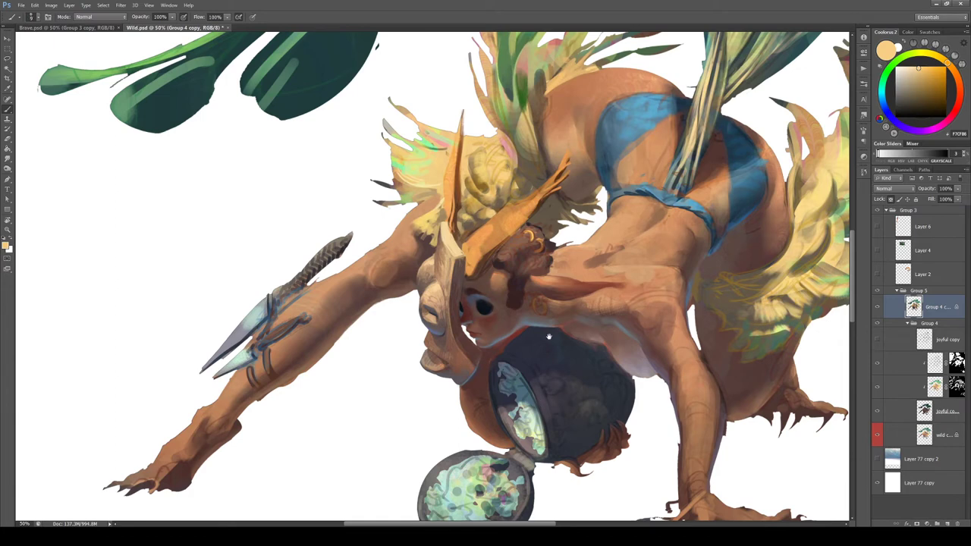
left_click_drag(544, 346, 526, 403)
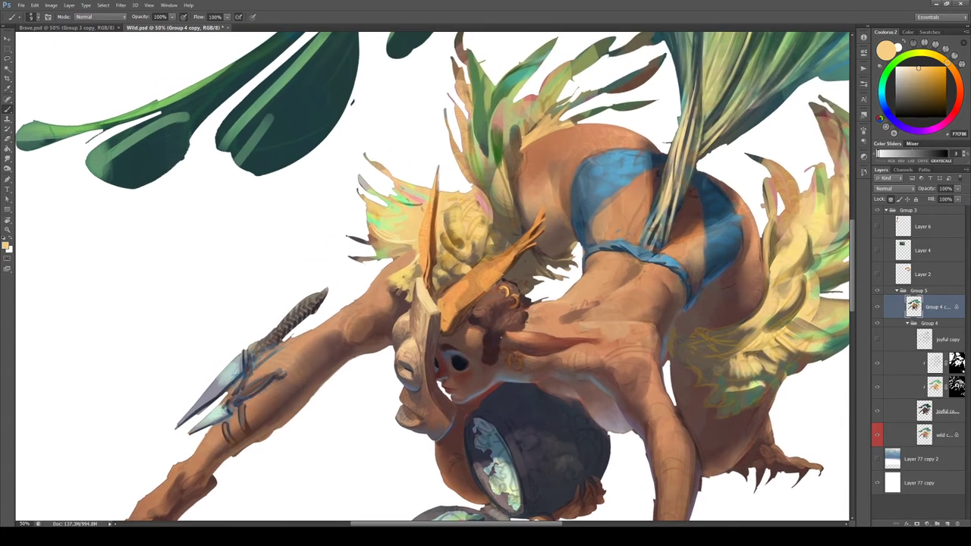
left_click(441, 225, "alt")
key("ctrl+minus")
key("Escape")
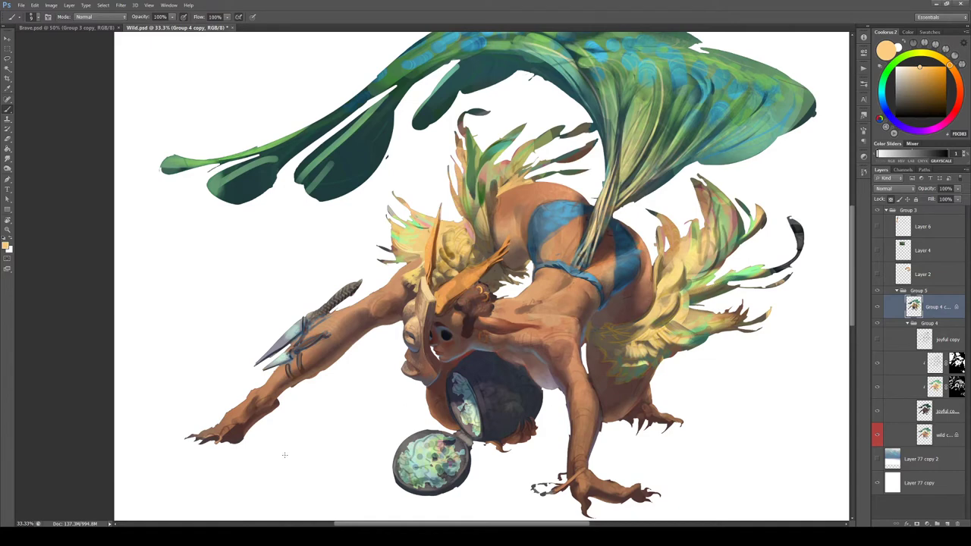
Touch up the thigh edge behind the feather ruff and wide horn with sampled tan skin and dark brown
left_click(499, 216, "alt")
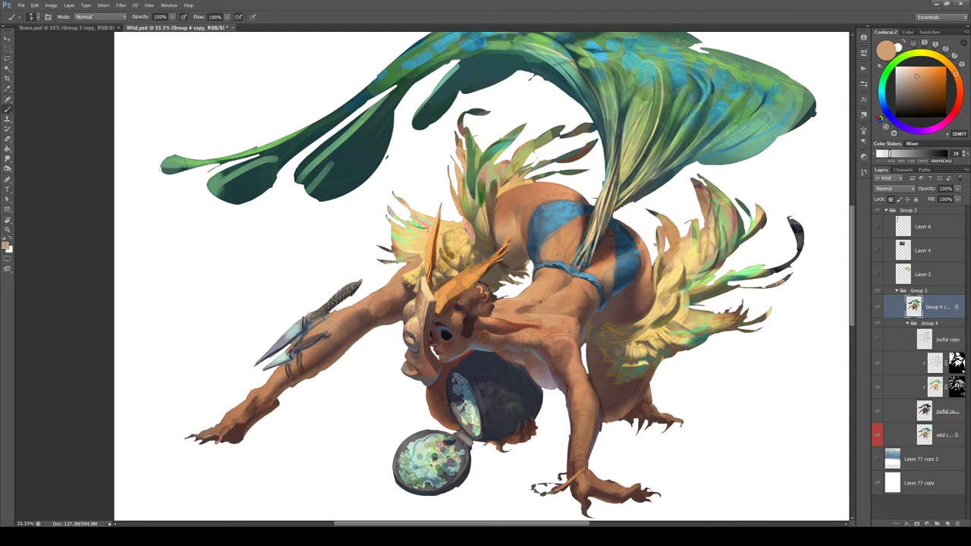
left_click(499, 238, "alt")
left_click(502, 241, "alt")
left_click(495, 246, "alt")
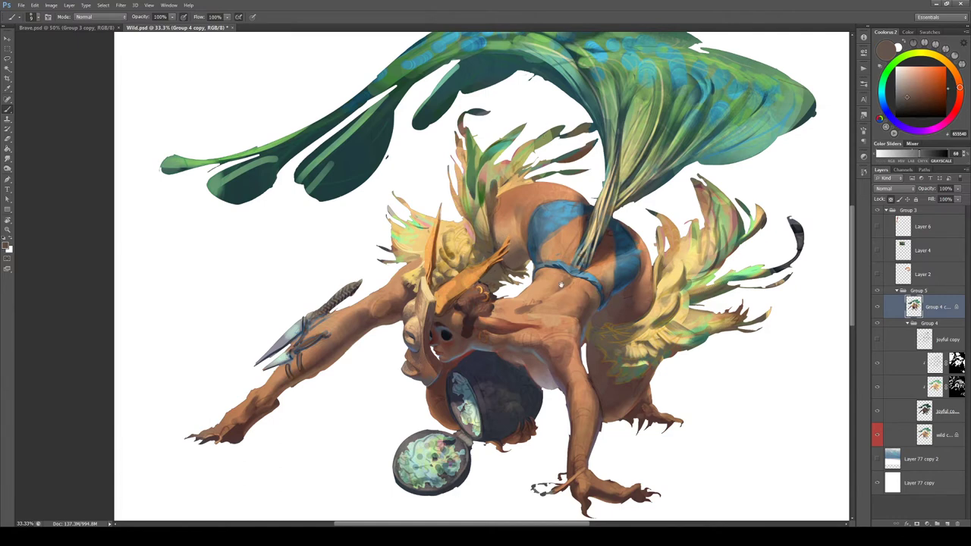
Refine the upper edge of the outstretched forearm beside the dagger handle with sampled light skin orange
left_click_drag(561, 286, 526, 229)
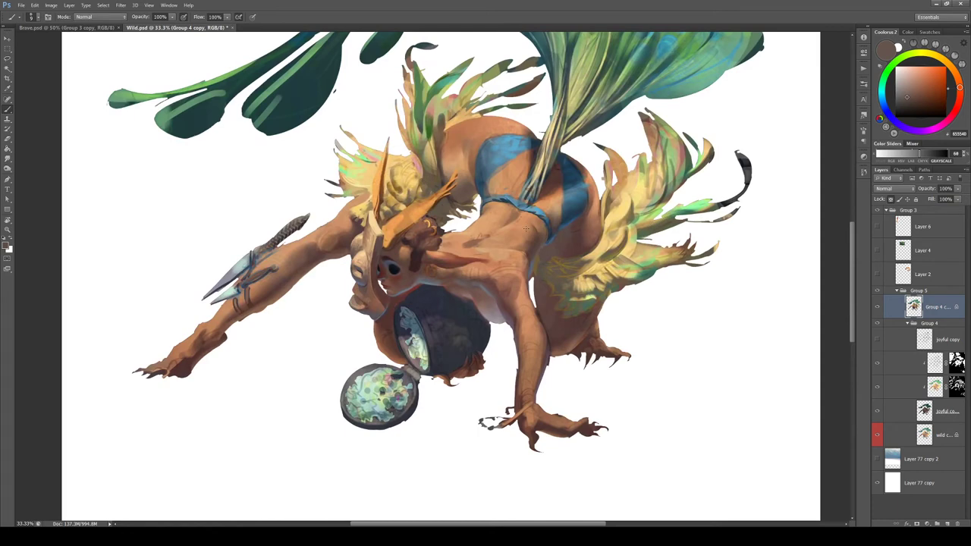
left_click_drag(346, 298, 423, 340)
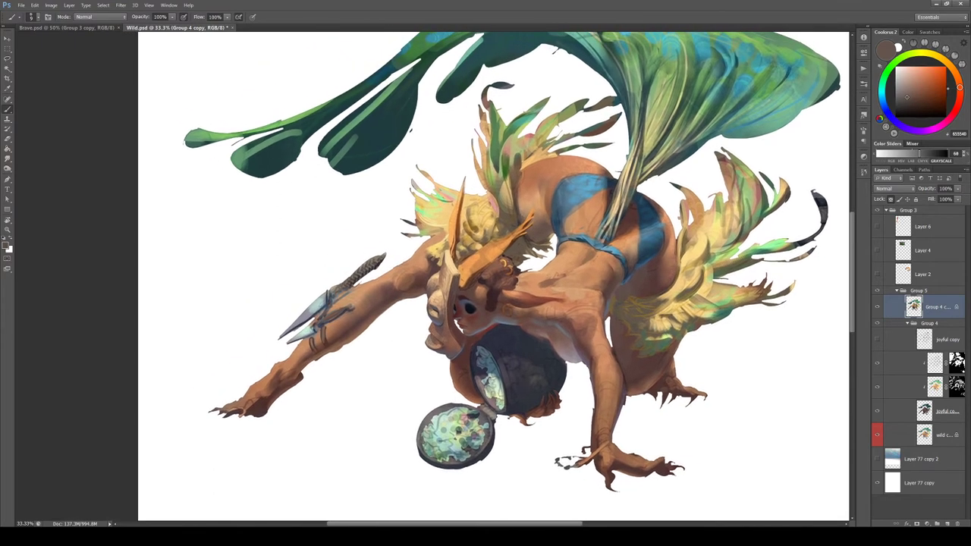
left_click(372, 281, "alt")
left_click(371, 281, "alt")
left_click(373, 280, "alt")
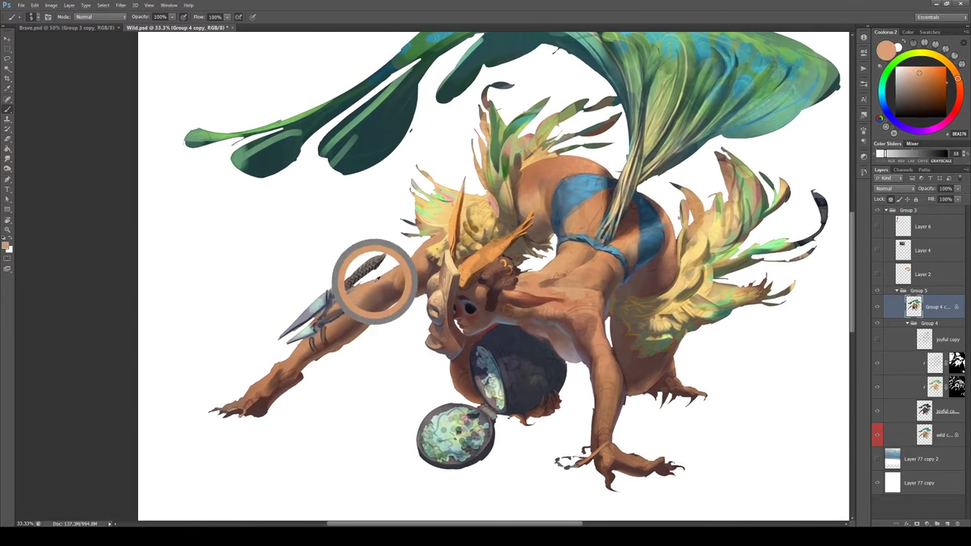
left_click(372, 280, "alt")
Shade the underside of the outstretched arm near the elbow with sampled reddish brown and a lighter muted brown
left_click(390, 295, "alt")
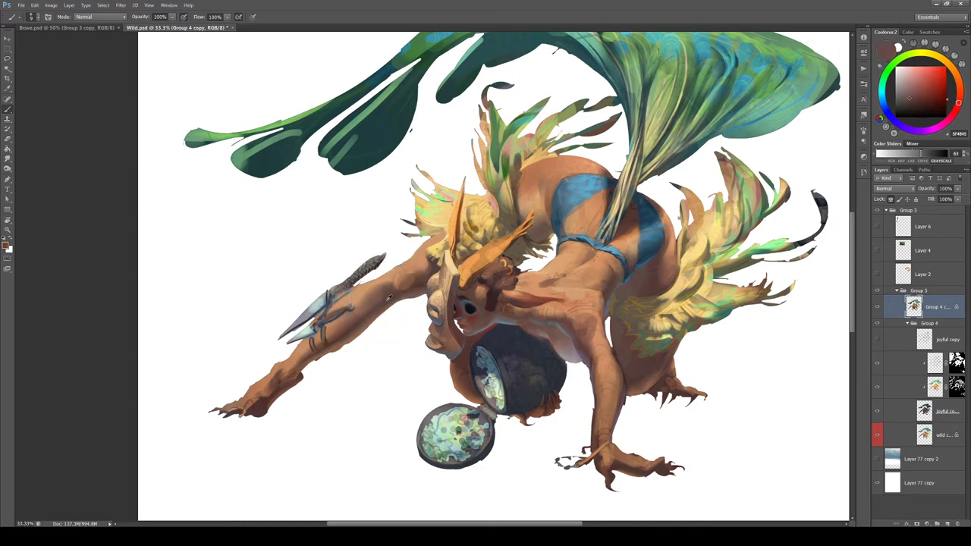
left_click(390, 300, "alt")
left_click(388, 300, "alt")
left_click(388, 300, "alt")
mouse_move(955, 99)
left_mouse_down()
mouse_move(955, 79)
mouse_move(916, 94)
left_mouse_up()
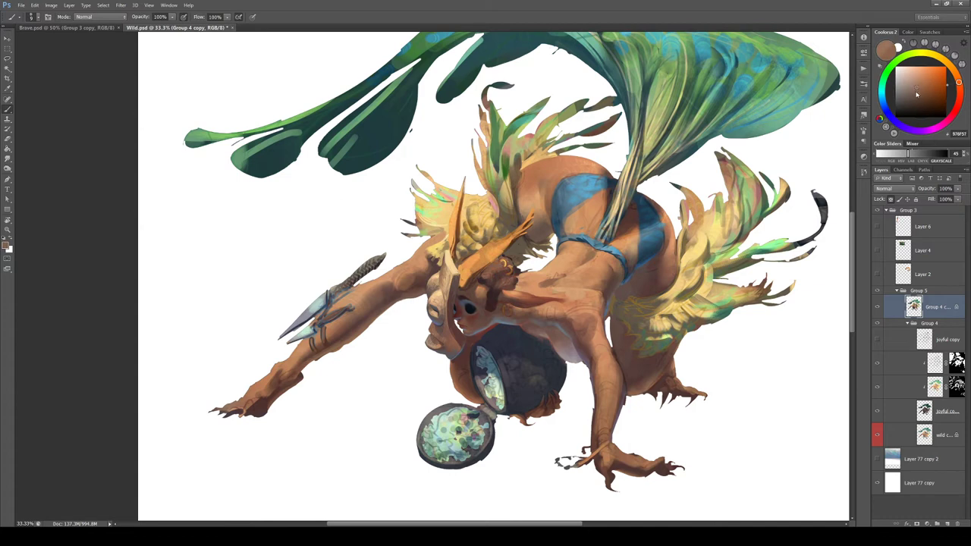
Blend the midtones across the outstretched forearm with sampled medium skin browns
left_click(373, 302, "alt")
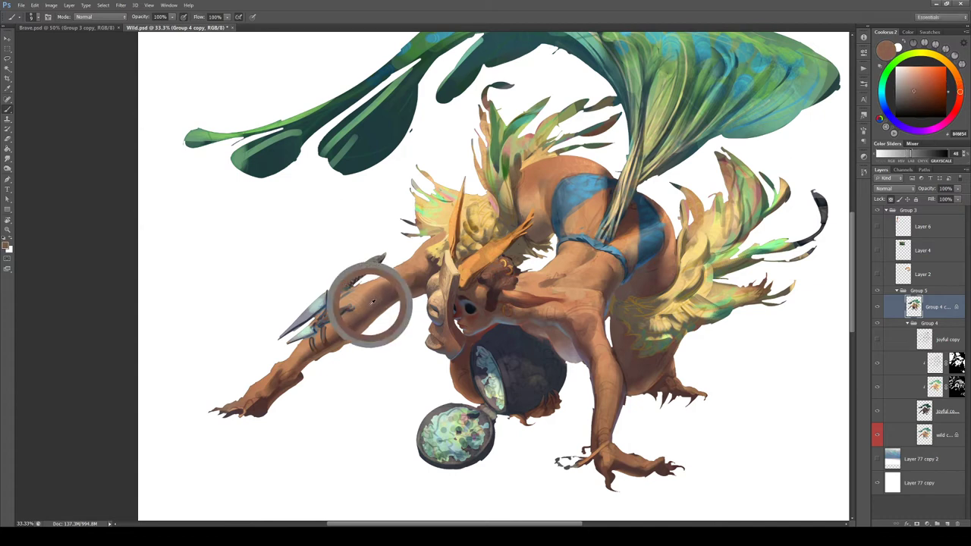
left_click(375, 300, "alt")
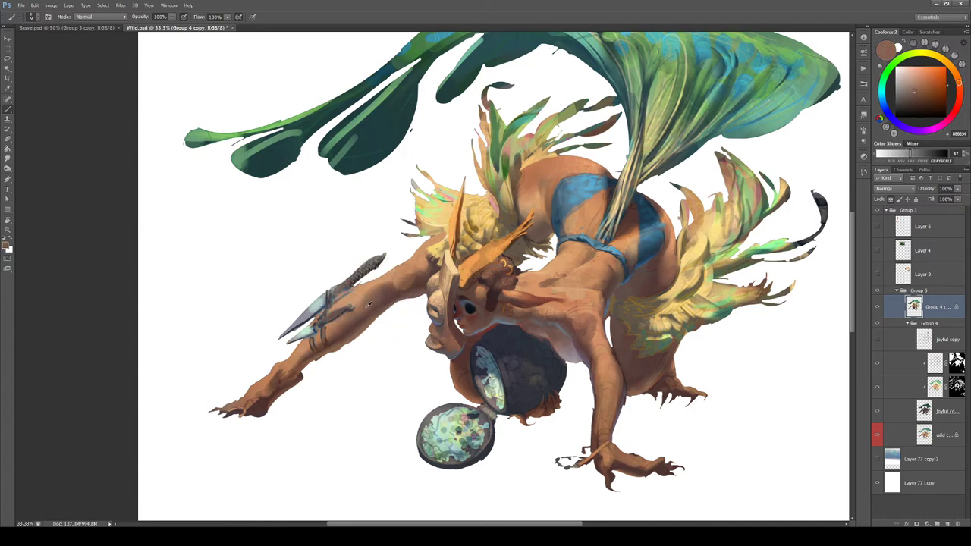
left_click(371, 304, "alt")
left_click(374, 301, "alt")
left_click(370, 303, "alt")
left_click(379, 295, "alt")
Brighten the skin between the tail base and the blue brief's waistband with sampled light skin orange
left_click_drag(412, 409, 319, 445)
left_click(527, 280, "alt")
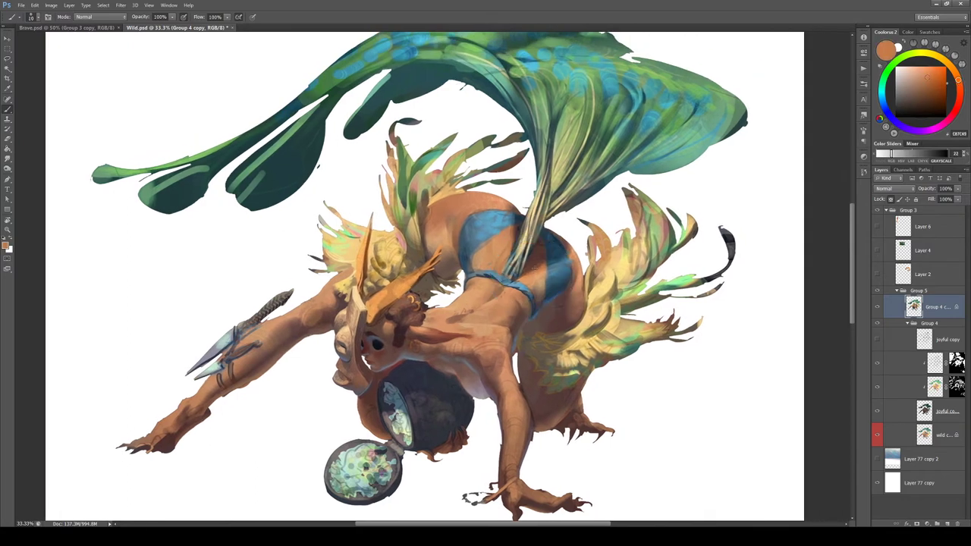
left_click(532, 278, "alt")
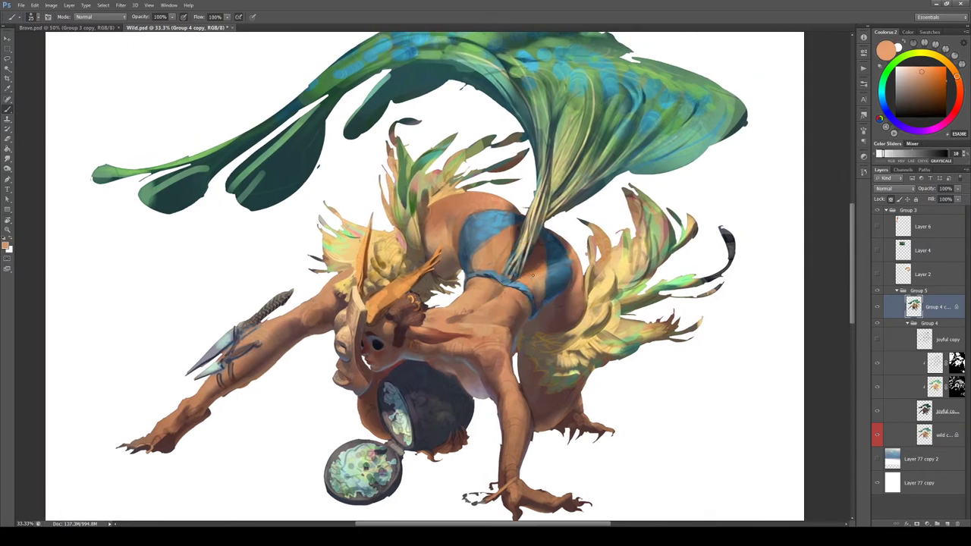
left_click(540, 269, "alt")
Blend the skin around the tail base between the blue brief panels with sampled light orange and medium browns
left_click(512, 238, "alt")
left_click(531, 259, "alt")
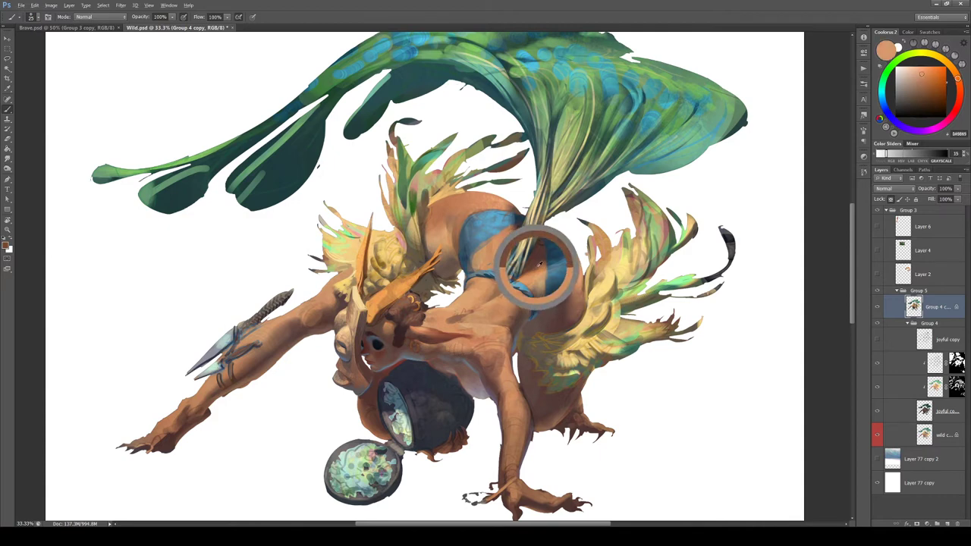
left_click(517, 229, "alt")
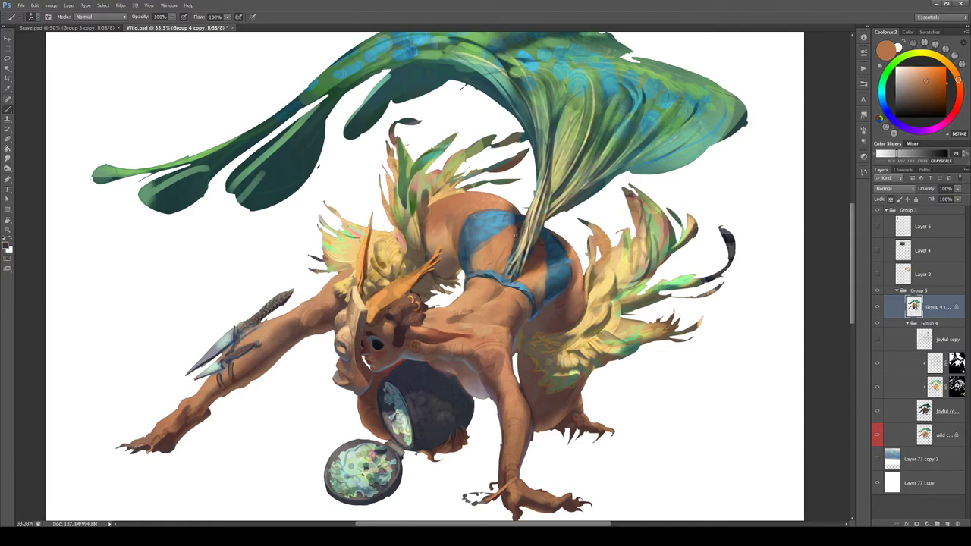
left_click(521, 231, "alt")
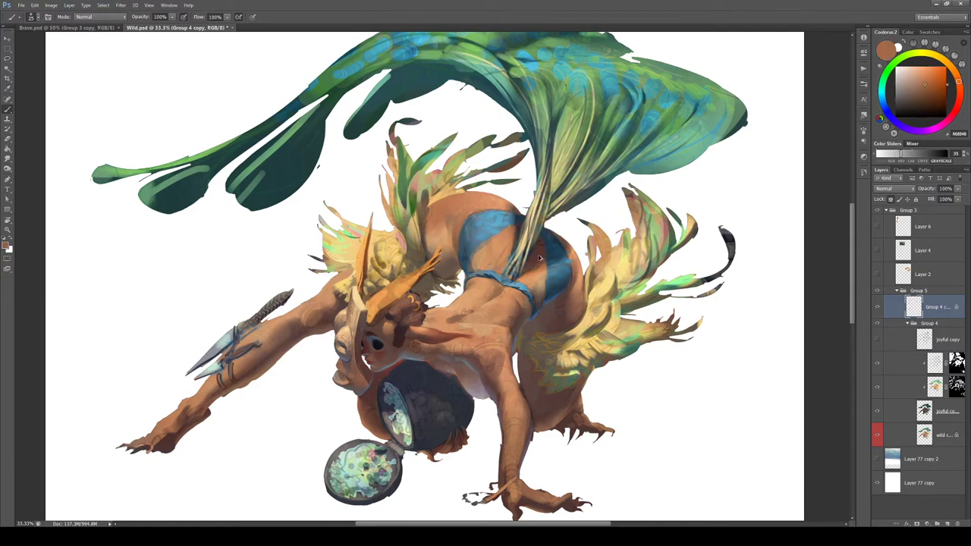
left_click(522, 229, "alt")
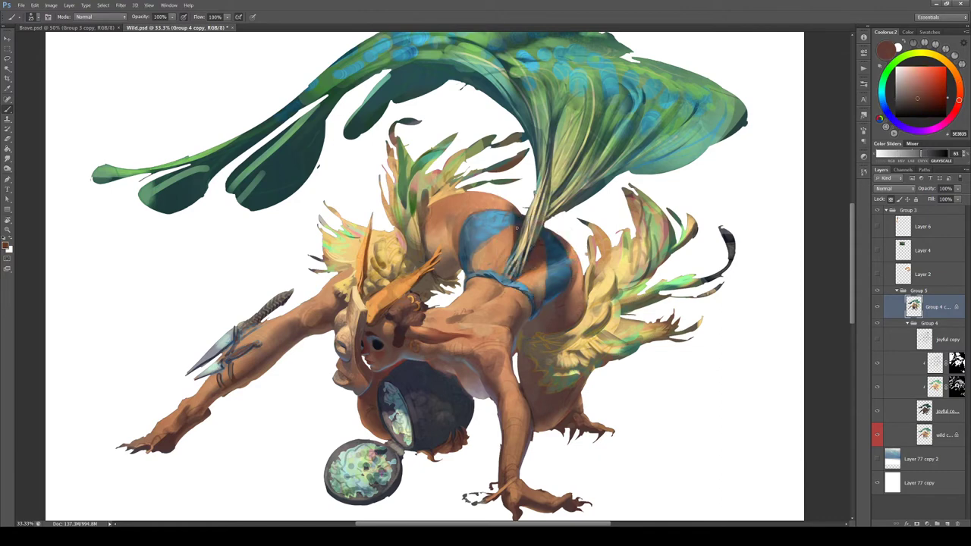
Shade the skin beside the tail base with a muted reddish brown, softening it with sampled skin tones
left_click(915, 91)
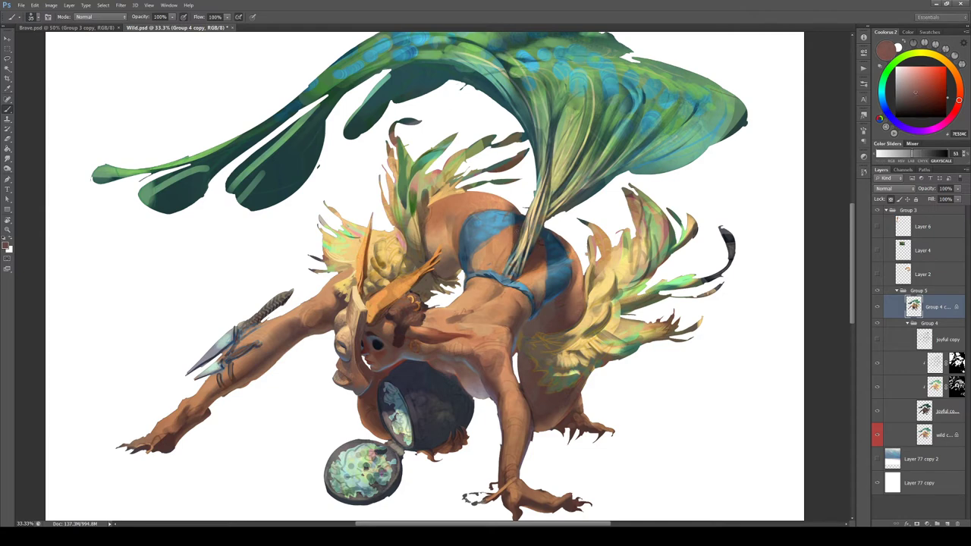
left_click(514, 236, "alt")
left_click(539, 266, "alt")
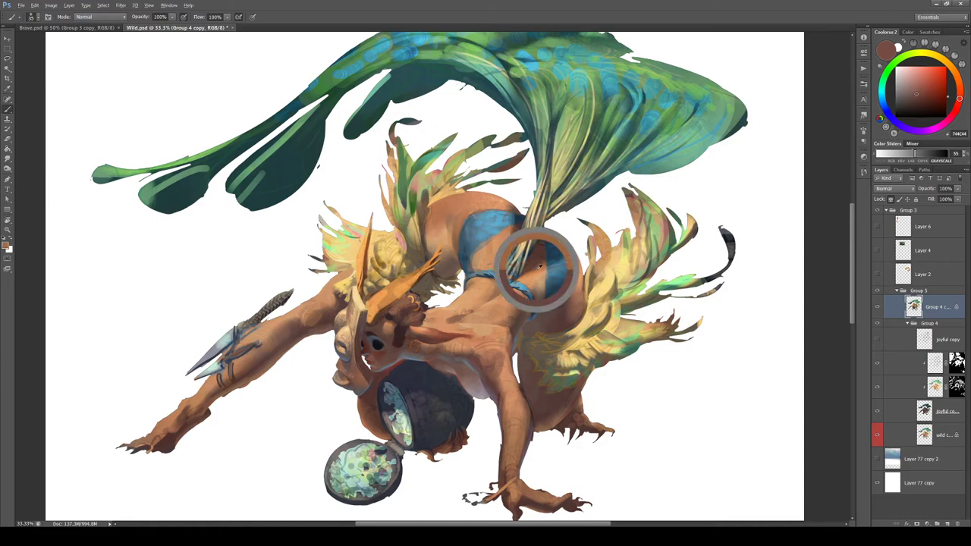
left_click(510, 227, "alt")
left_click(507, 236, "alt")
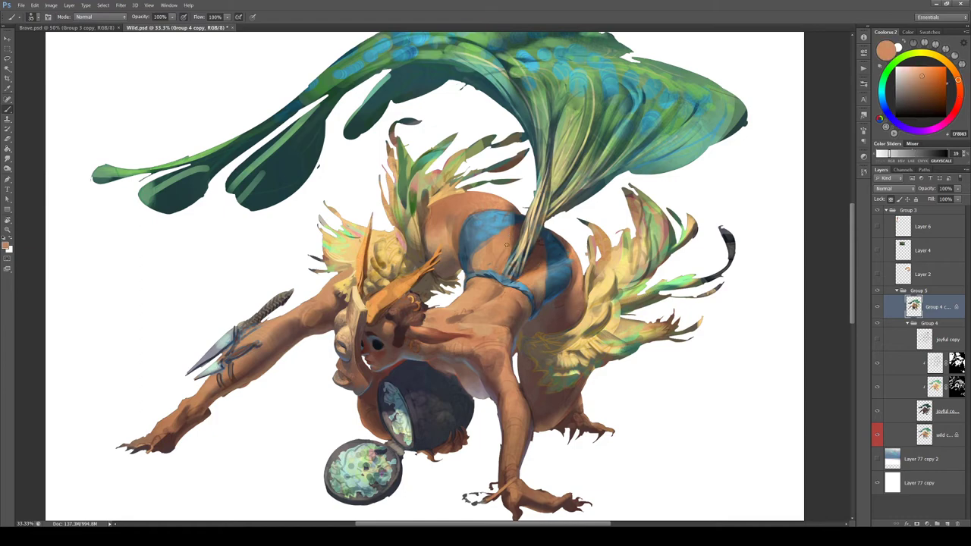
left_click(519, 233, "alt")
Refine the skin along the brief's upper edge near the tail with sampled orange, pale pinkish and dark reddish browns
key("r")
mouse_move(533, 243)
left_mouse_down()
mouse_move(539, 305)
mouse_move(386, 377)
mouse_move(327, 248)
mouse_move(342, 214)
mouse_move(423, 168)
mouse_move(495, 191)
mouse_move(533, 261)
left_mouse_up()
key("b")
left_click(537, 280, "alt")
left_click(536, 281, "alt")
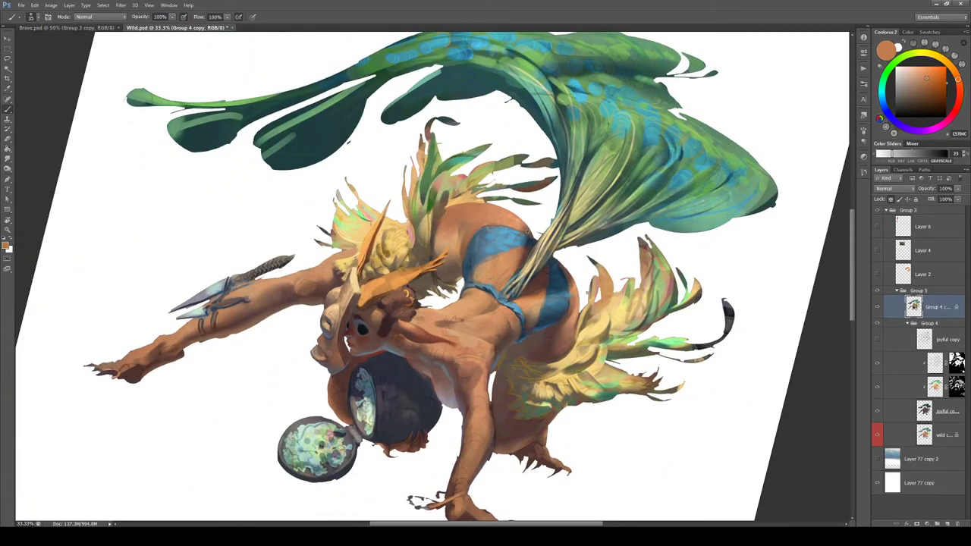
left_click(522, 230, "alt")
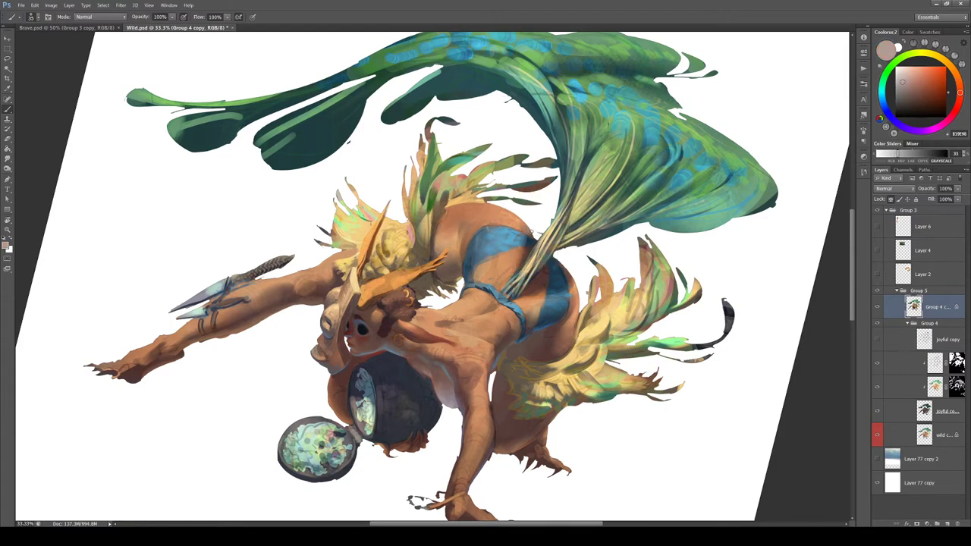
left_click(529, 232, "alt")
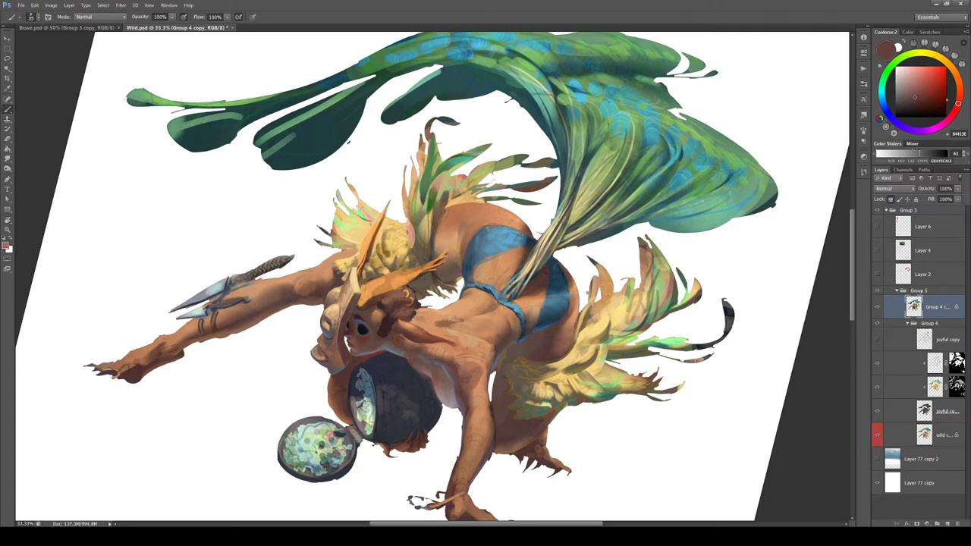
left_click(454, 319, "alt")
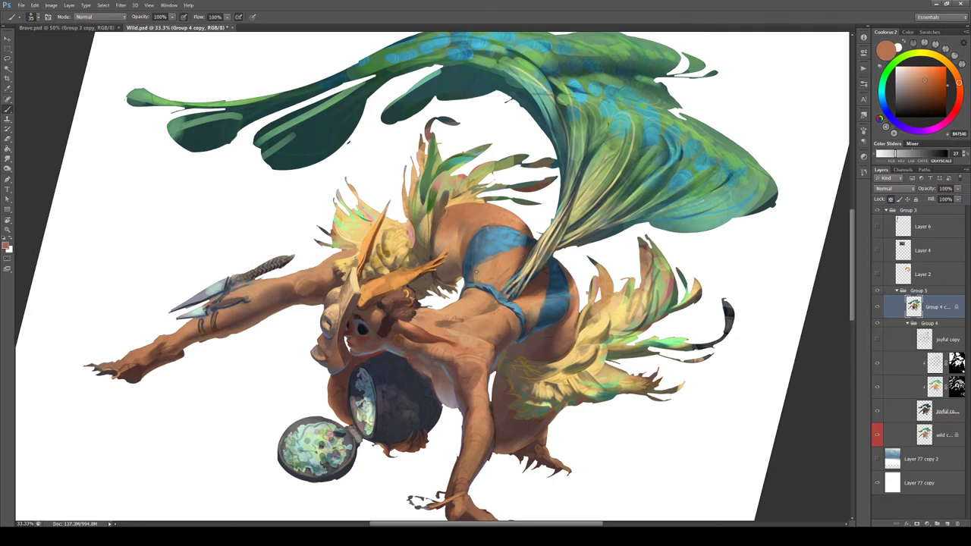
Refine the outer edge of the blue brief and the adjoining hip with sampled dark blue and brown tones
key("r")
left_click_drag(476, 270, 356, 297)
key("b")
left_click(405, 313, "alt")
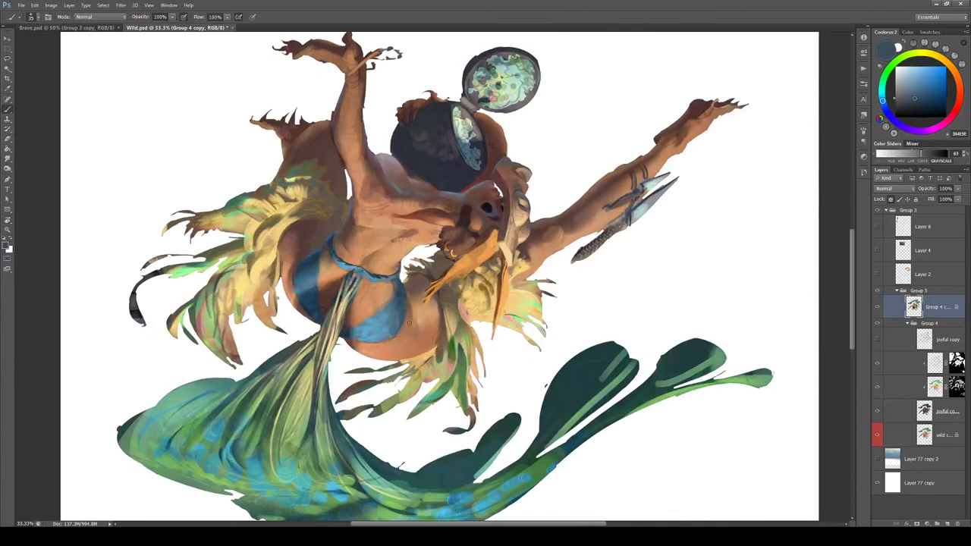
left_click(433, 278, "alt")
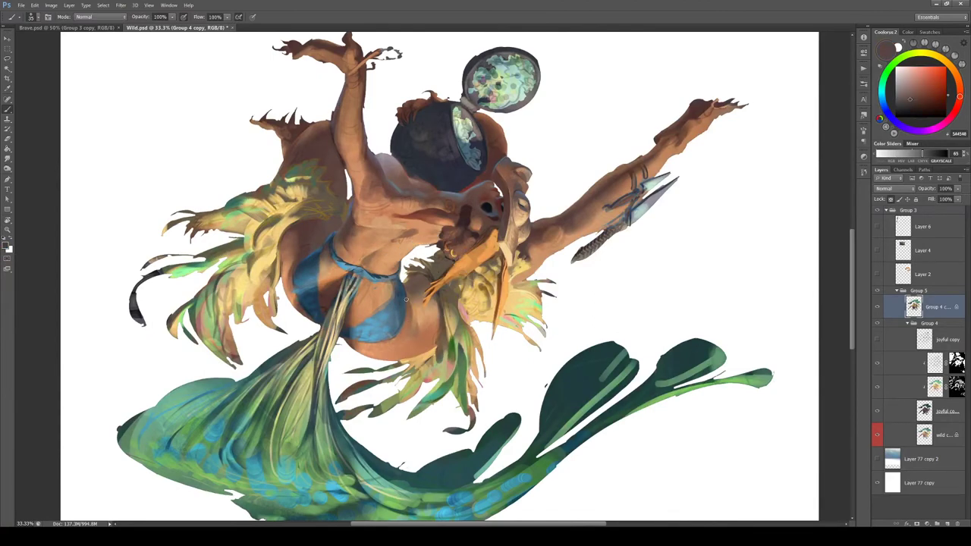
left_click(408, 315, "alt")
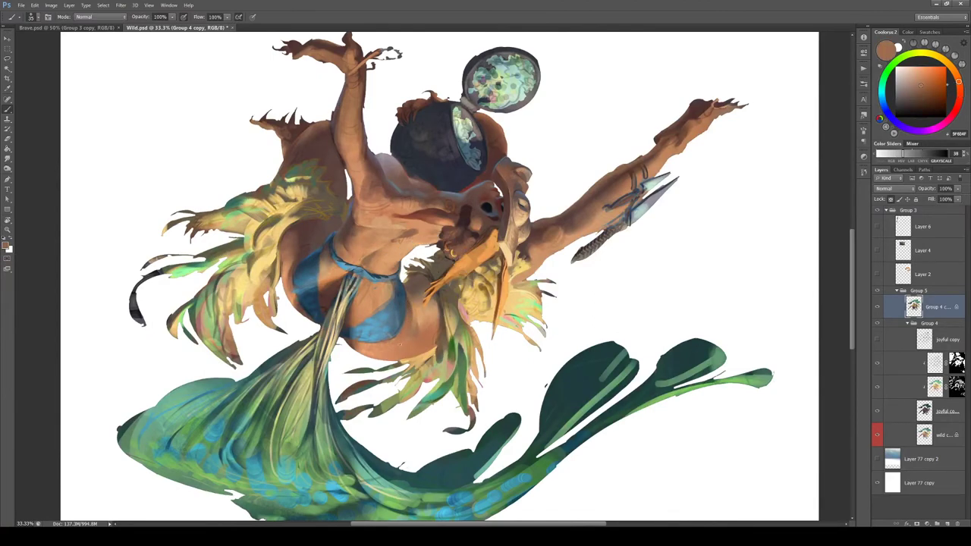
Touch up the shaded panel of the brief beside the tail with sampled skin brown and medium blue
key("r")
left_click_drag(348, 406, 385, 370)
key("b")
left_click(385, 370, "alt")
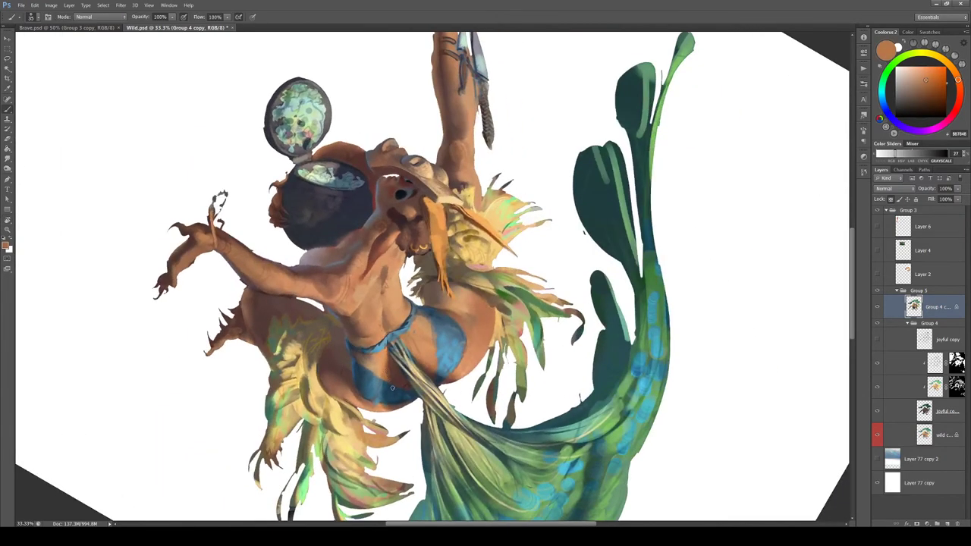
left_click(382, 389, "alt")
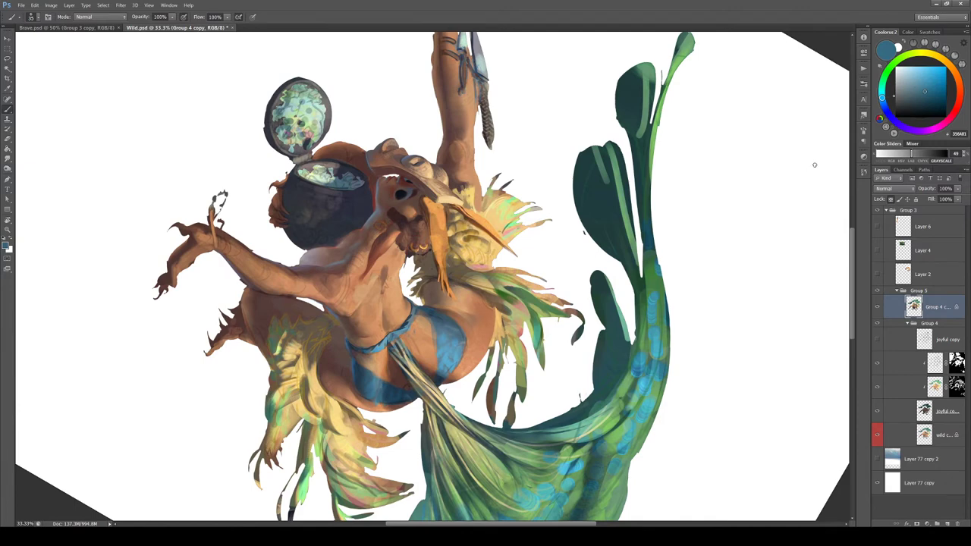
Highlight the brief's waistband with a brighter light blue and restore the canvas to its upright orientation
left_click_drag(497, 296, 525, 253)
left_click(410, 291, "alt")
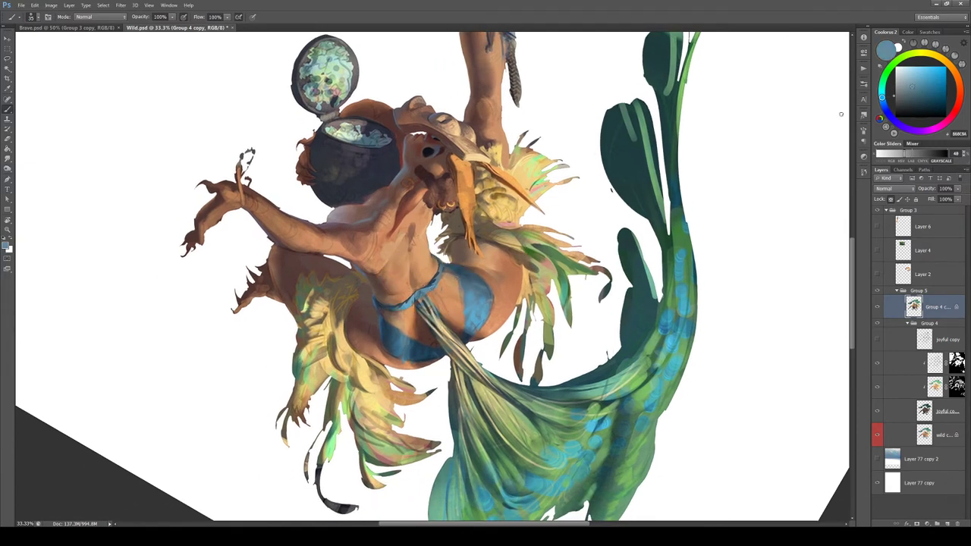
left_click(924, 79)
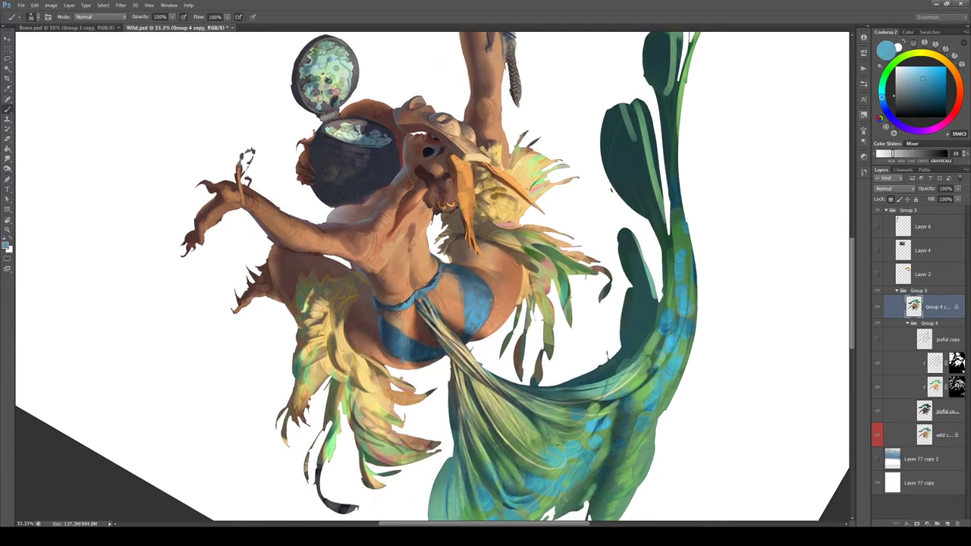
key("Escape")
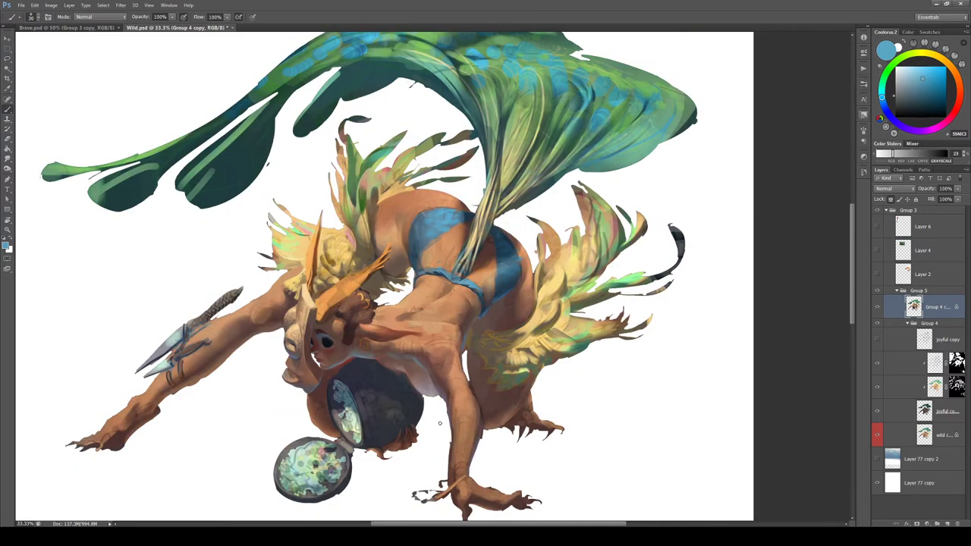
Switch to the Brave.psd painting and view the yellow trousers and shoes up close
key("ctrl+minus")
key("ctrl+minus")
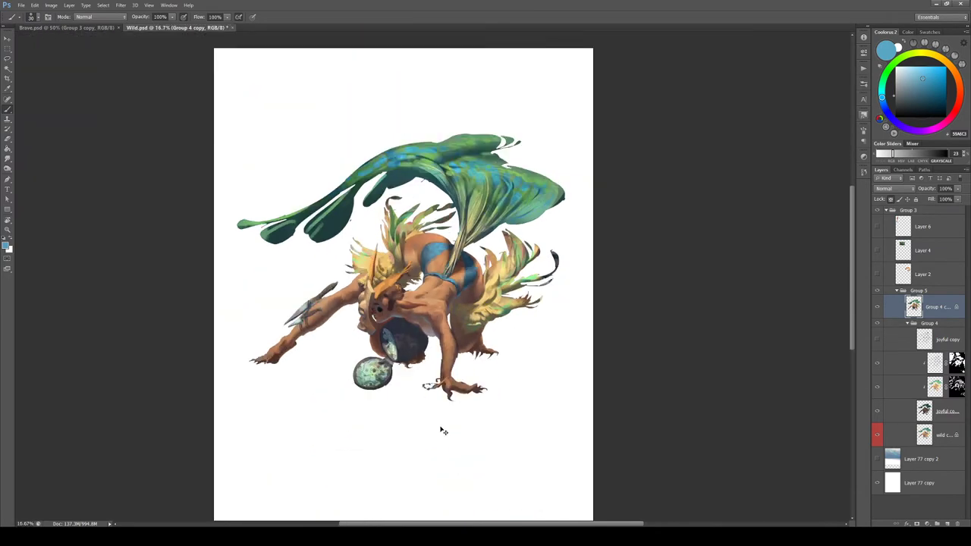
key("ctrl+Tab")
key("ctrl+plus")
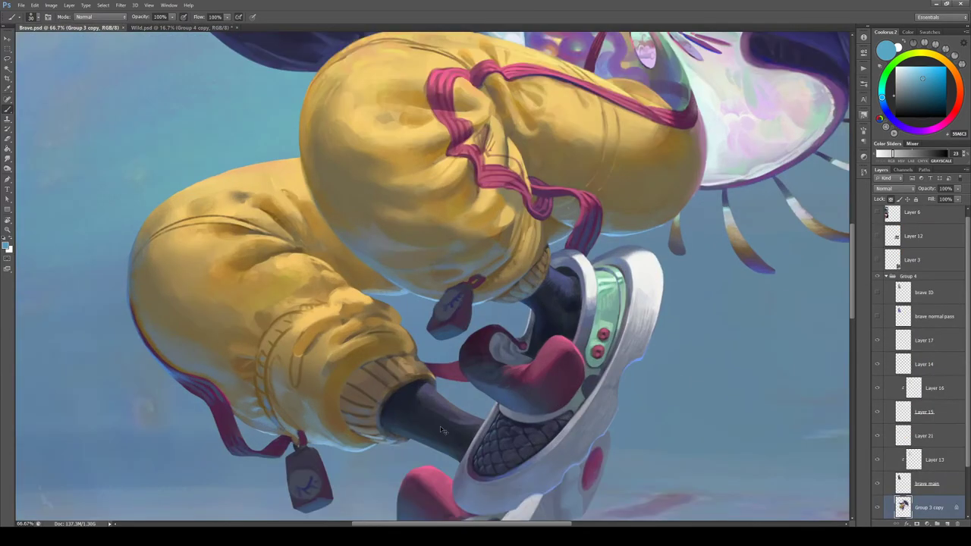
left_click_drag(745, 356, 791, 393)
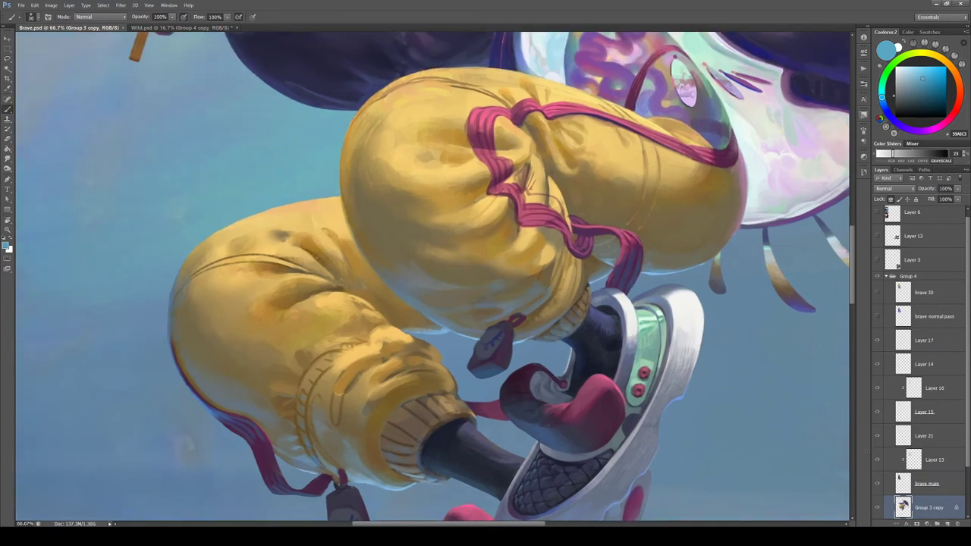
Hide the Group 3 copy layer and show the Group 3 layer group beneath it
scroll(965, 498, "down", 3)
left_click(878, 452)
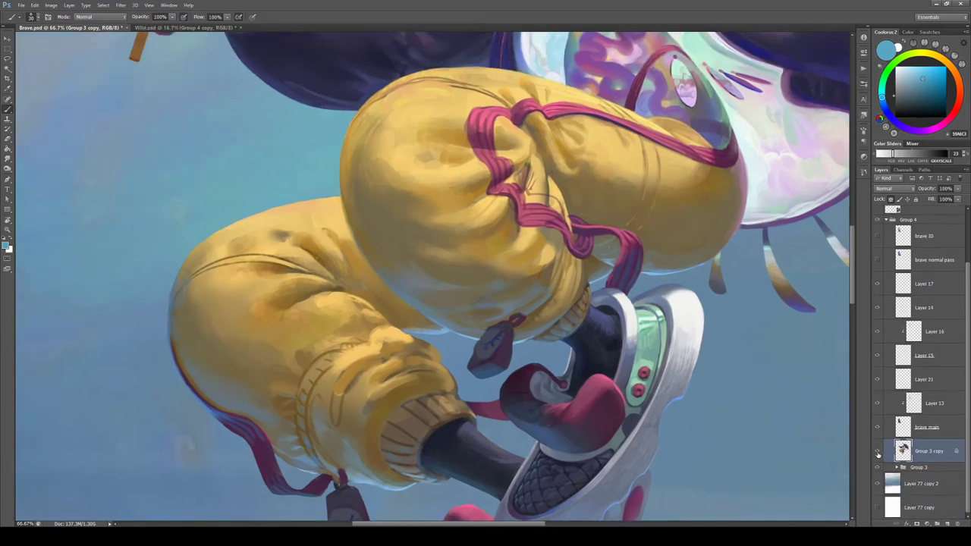
left_click(897, 467)
left_click(878, 467)
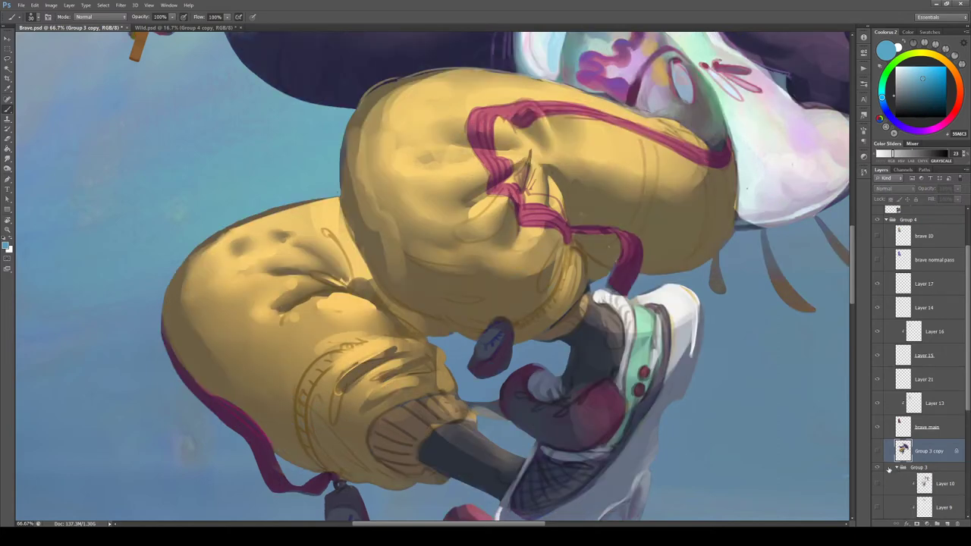
left_click(903, 468)
left_click(897, 467)
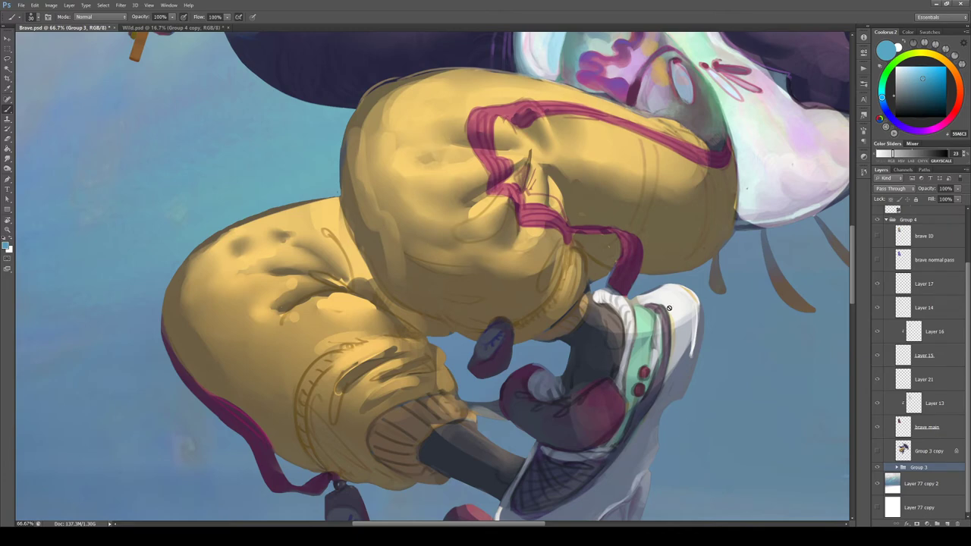
Compare the rendered and rough versions of the trousers and shoes by toggling the visibility of Group 3 copy
left_click(878, 451)
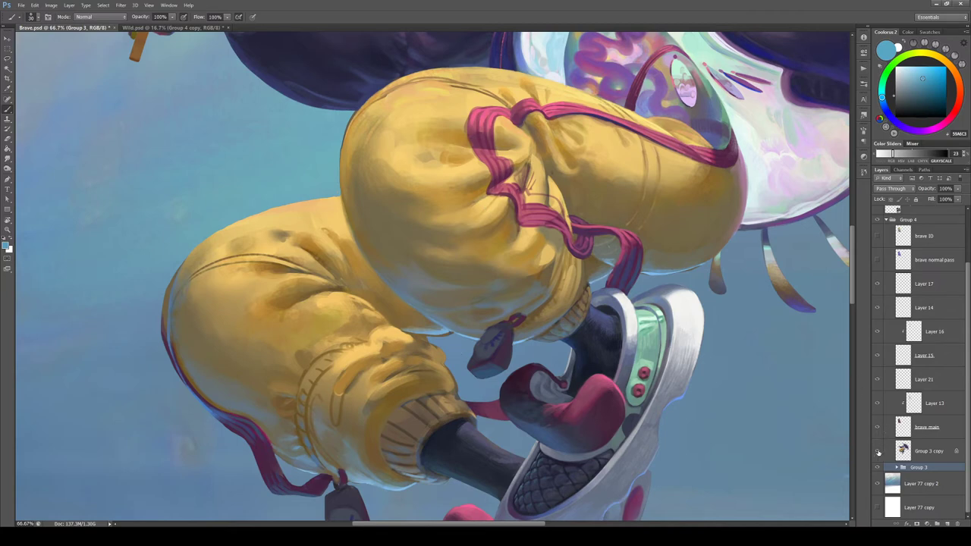
left_click(878, 451)
left_click(878, 451)
left_click(877, 451)
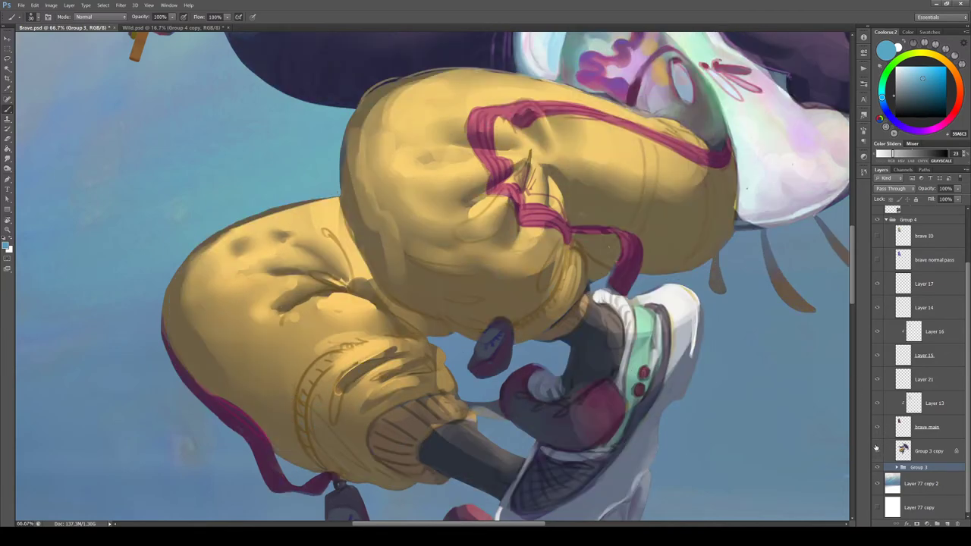
left_click(877, 449)
left_click(875, 447)
left_click(875, 447)
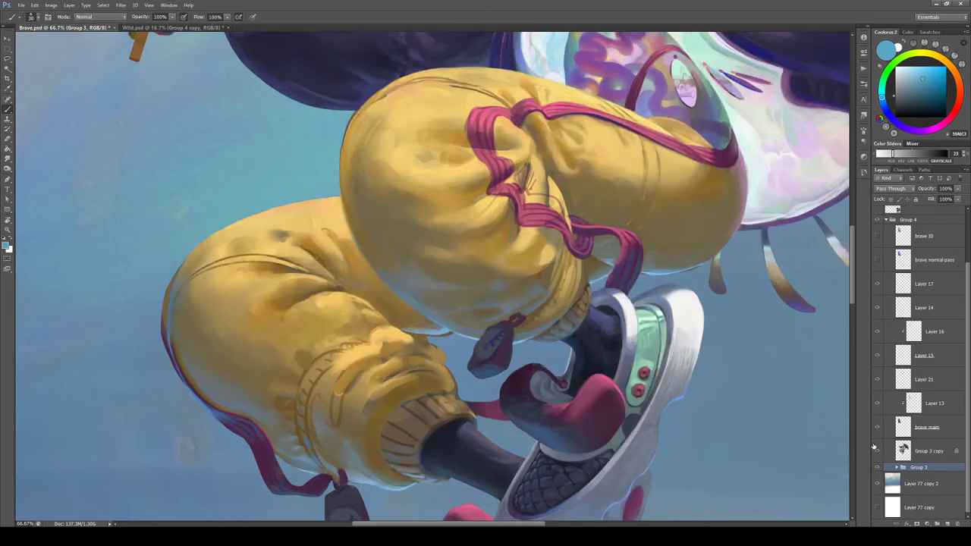
left_click(875, 447)
left_click(874, 447)
left_click(872, 448)
Compare the rendered and rough versions of the whole figure at 8.33% zoom by toggling Group 3 copy
key("ctrl+minus")
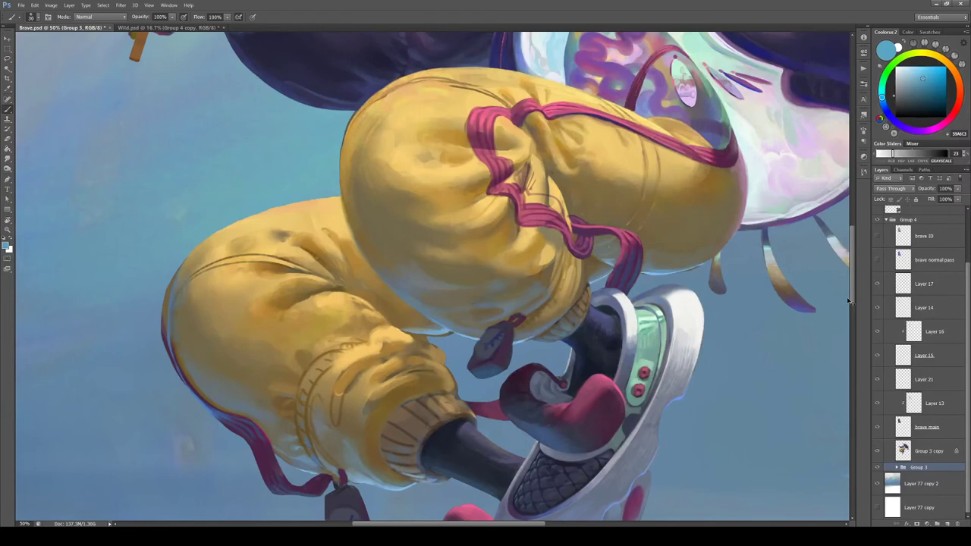
key("ctrl+minus")
key("ctrl+minus")
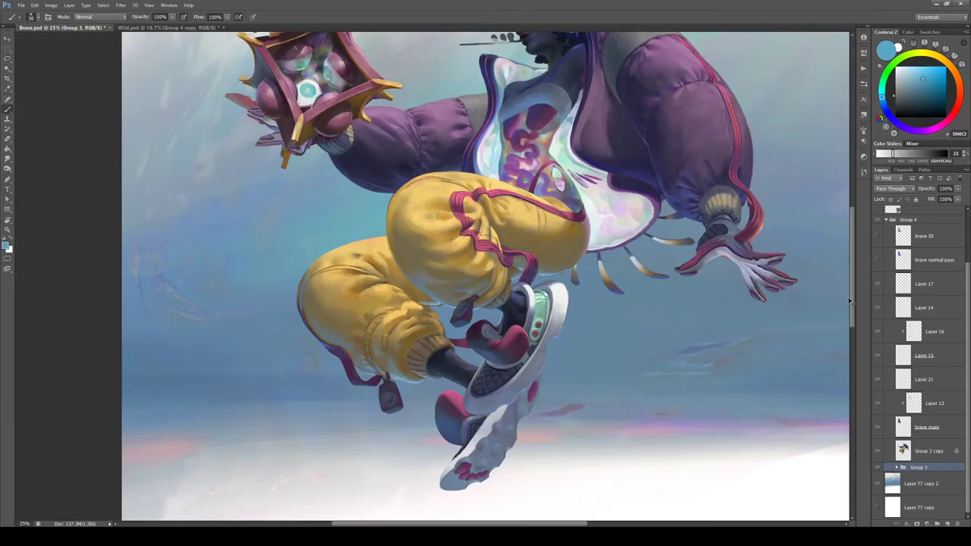
key("ctrl+minus")
key("ctrl+minus")
key("ctrl+minus")
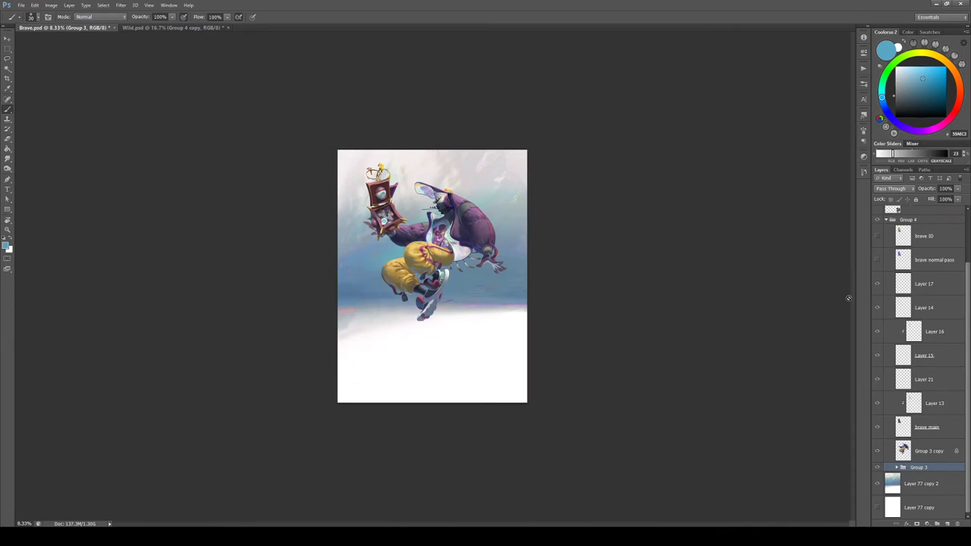
left_click(877, 452)
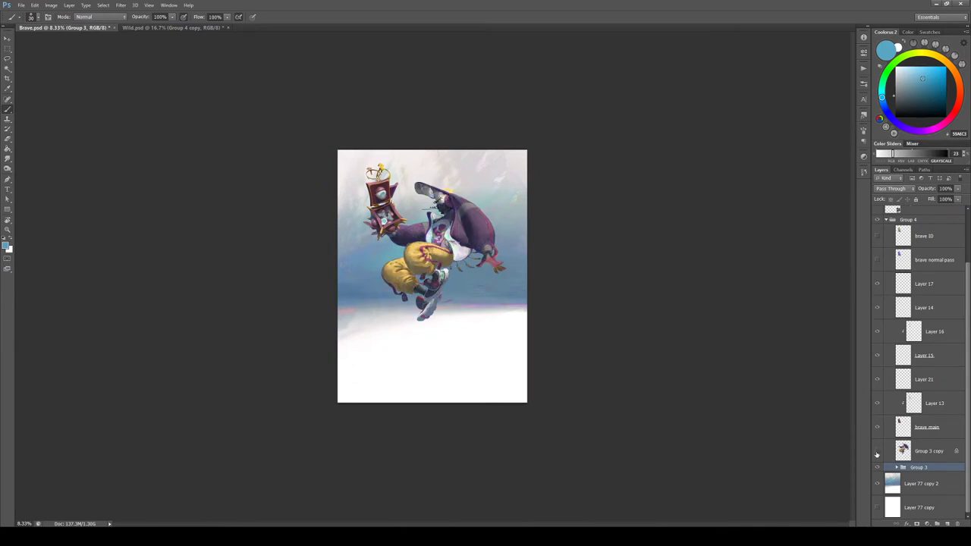
left_click(877, 452)
left_click(877, 452)
left_click(877, 452)
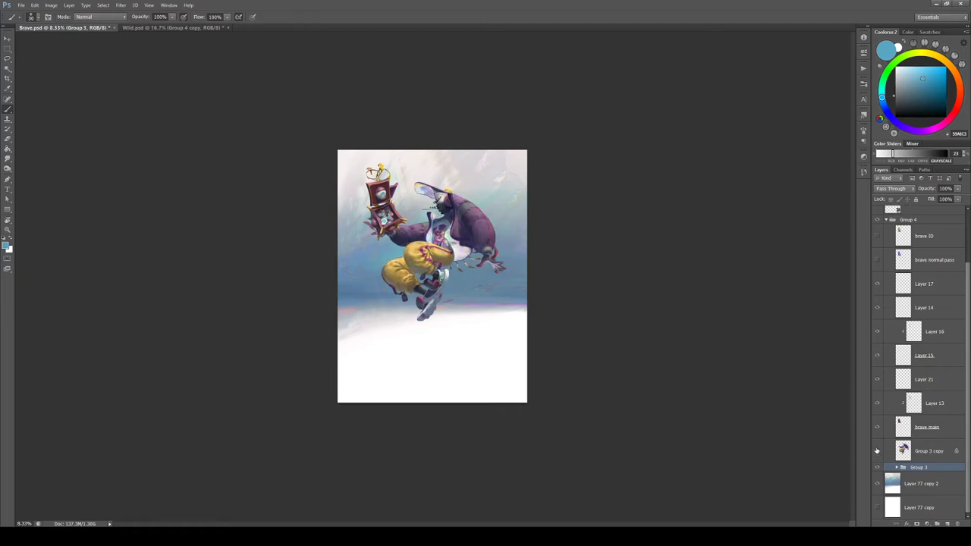
left_click(877, 452)
left_click(877, 452)
Switch back to the Wild.psd painting and view the crouching creature at 33.3% zoom
key("ctrl+plus")
key("ctrl+plus")
key("ctrl+Tab")
key("ctrl+plus")
key("ctrl+plus")
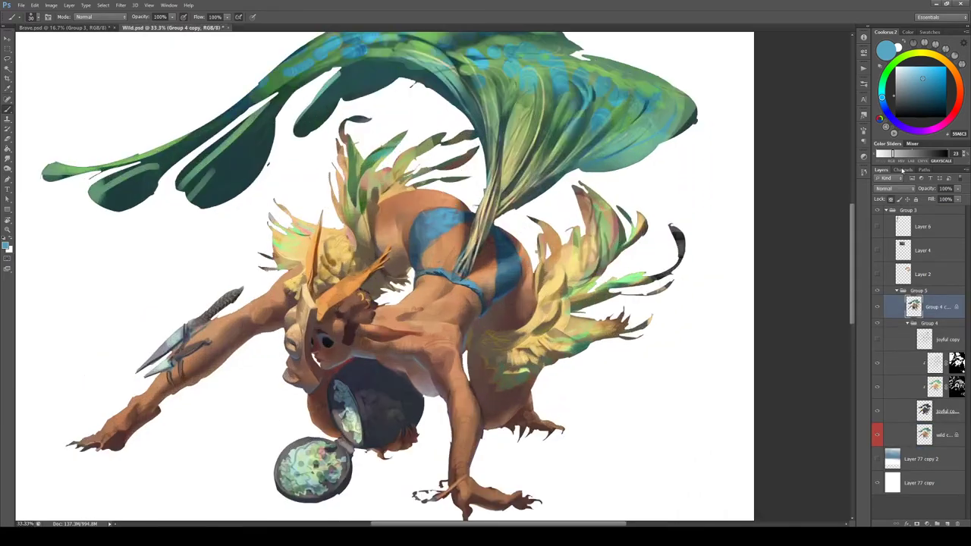
left_click_drag(368, 332, 423, 360)
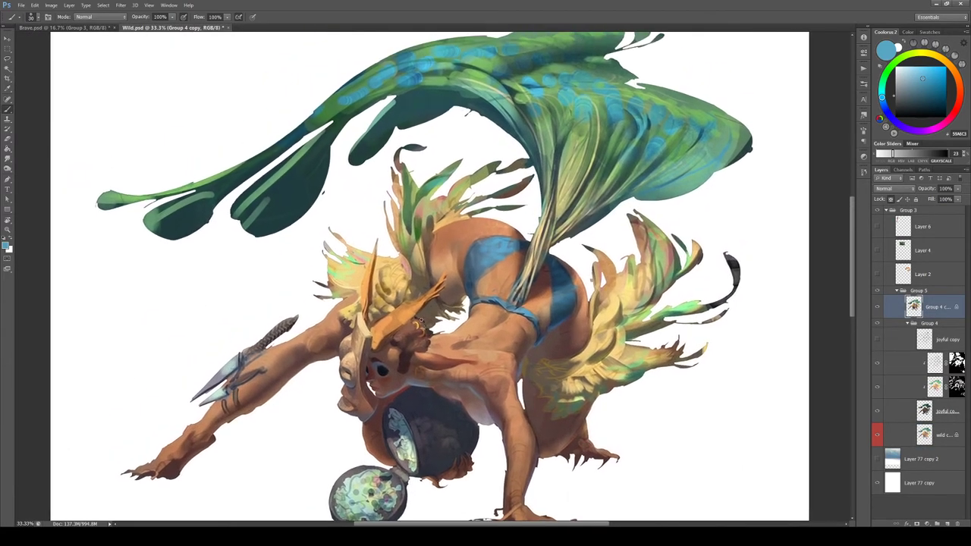
Blend the shaded underside of the creature's green tail fan with a sampled teal
left_click(501, 100, "alt")
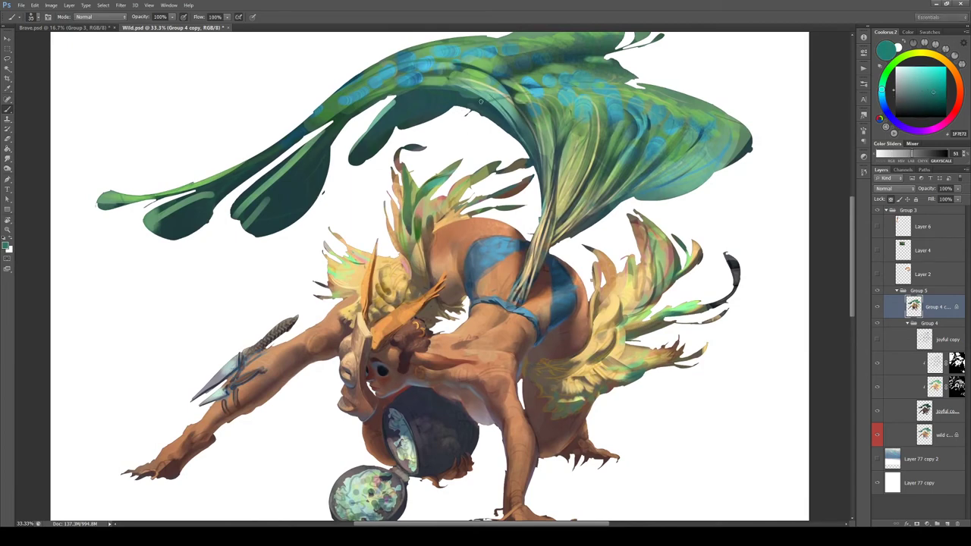
mouse_move(481, 101)
left_mouse_down()
mouse_move(504, 115)
mouse_move(451, 97)
mouse_move(390, 112)
left_mouse_up()
key("[")
left_click_drag(424, 144, 467, 70)
left_click_drag(453, 334, 463, 294)
Touch up the creature's face with a saturated dark red and with sampled tan, grey and brown tones
key("]")
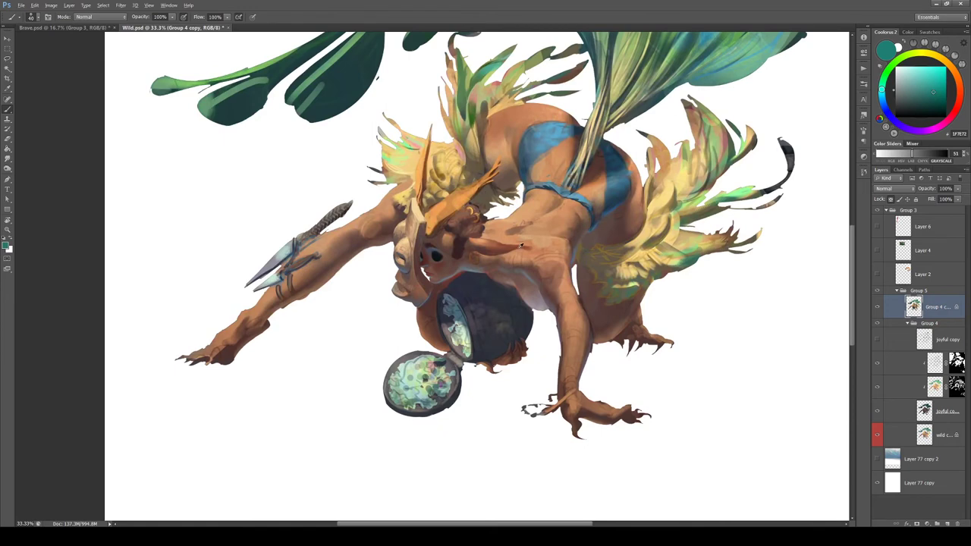
left_click(520, 244, "alt")
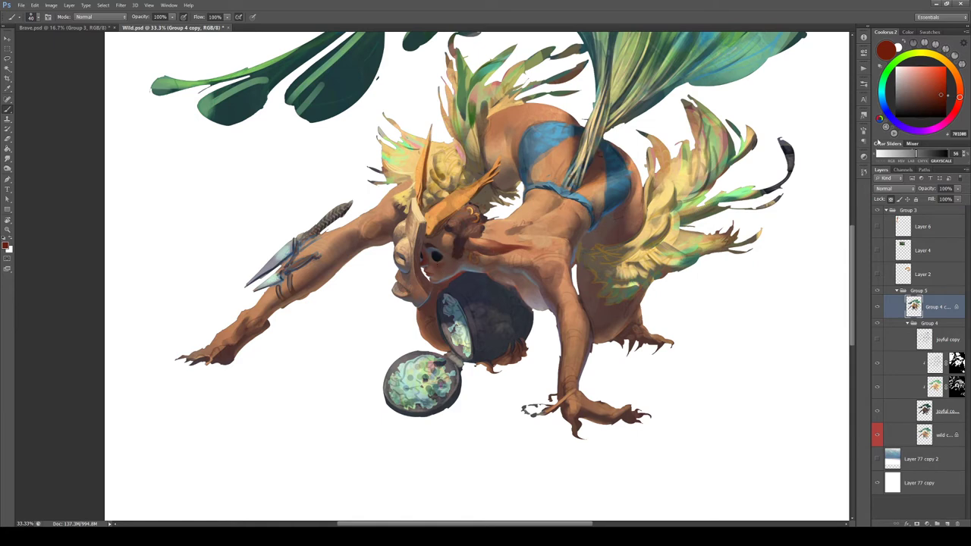
left_click(946, 90)
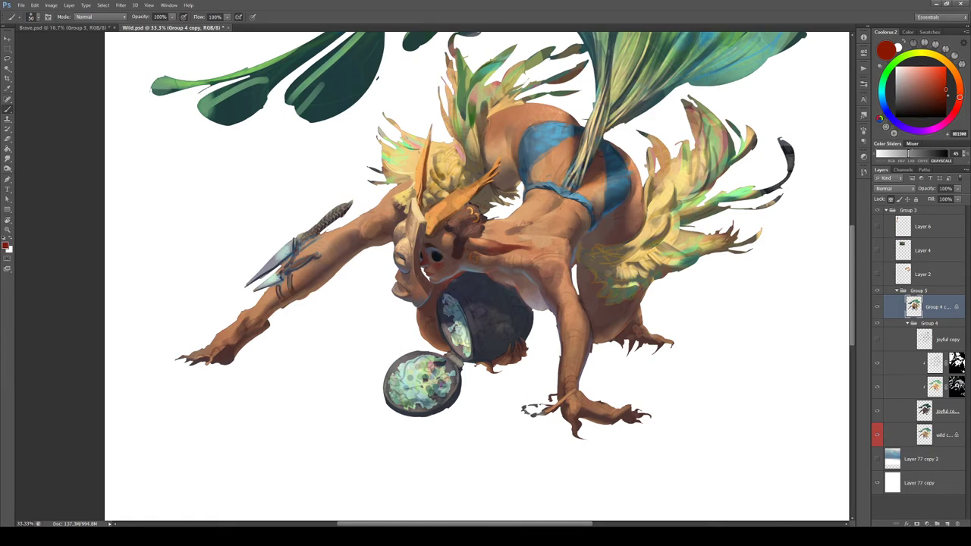
left_click(434, 243, "alt")
left_click(445, 239, "alt")
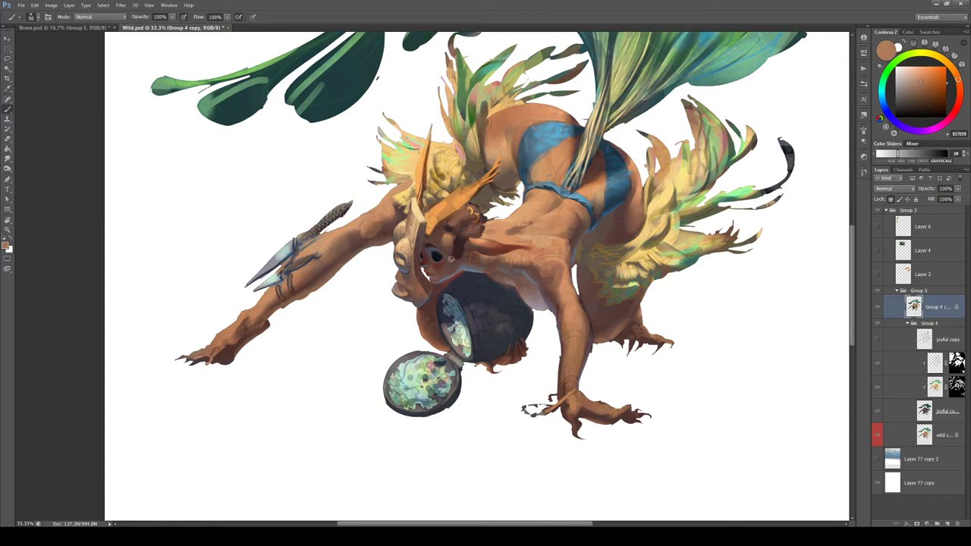
left_click(444, 230, "alt")
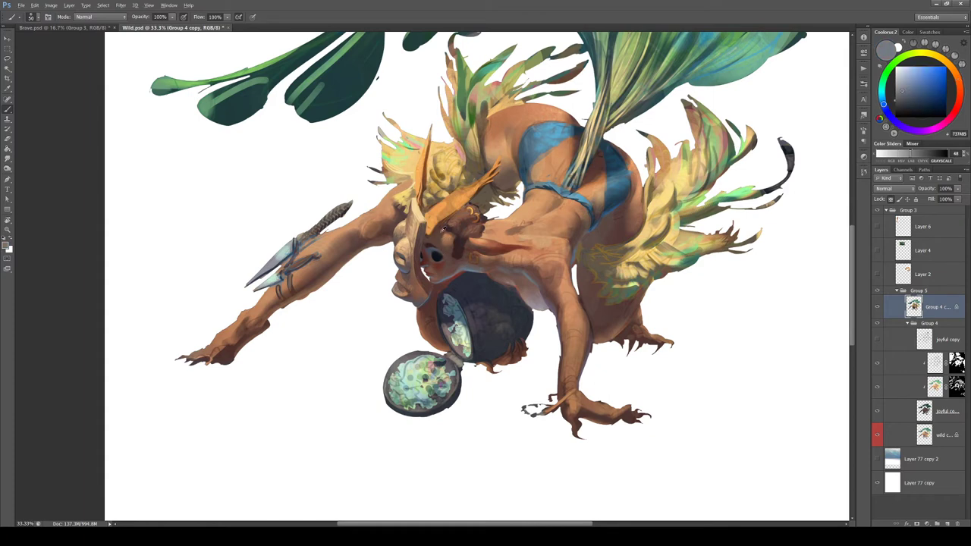
left_click(438, 240, "alt")
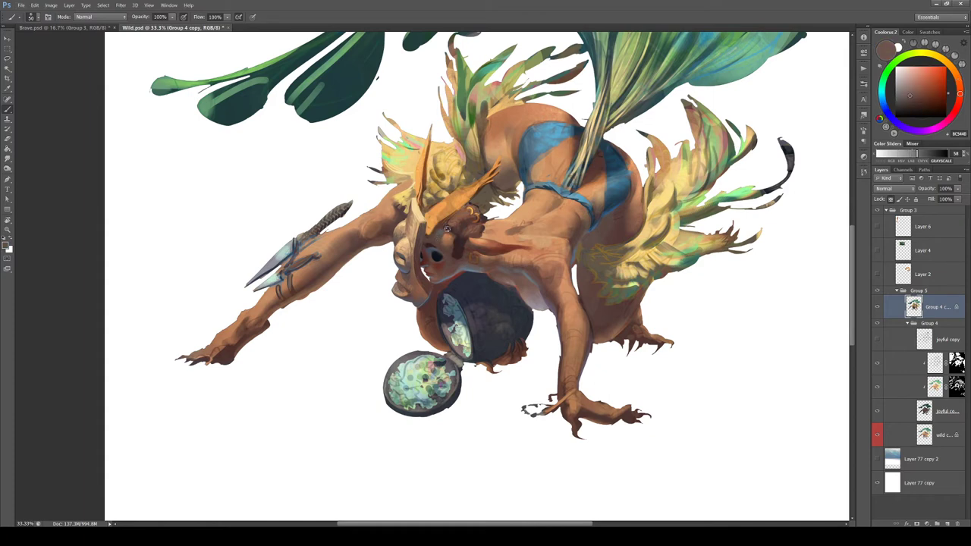
Paint the creature's hair as curls in a dark maroon using a smaller brush
left_click(454, 227, "alt")
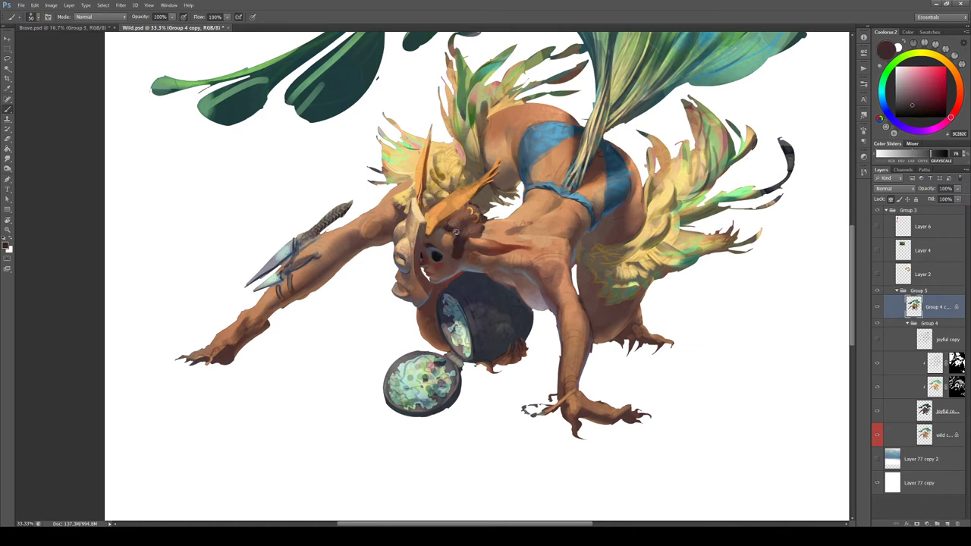
left_click(927, 105)
key("[")
mouse_move(462, 231)
left_mouse_down()
mouse_move(480, 230)
mouse_move(457, 215)
left_mouse_up()
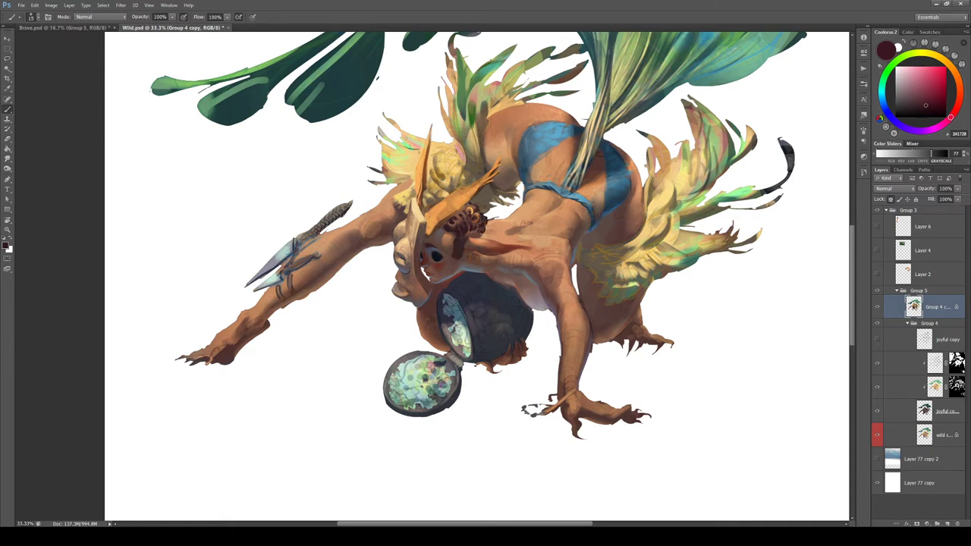
Model the curls at 50% zoom with light tan and pinkish-brown highlights and sampled dark maroon shadows
left_click(456, 214, "alt")
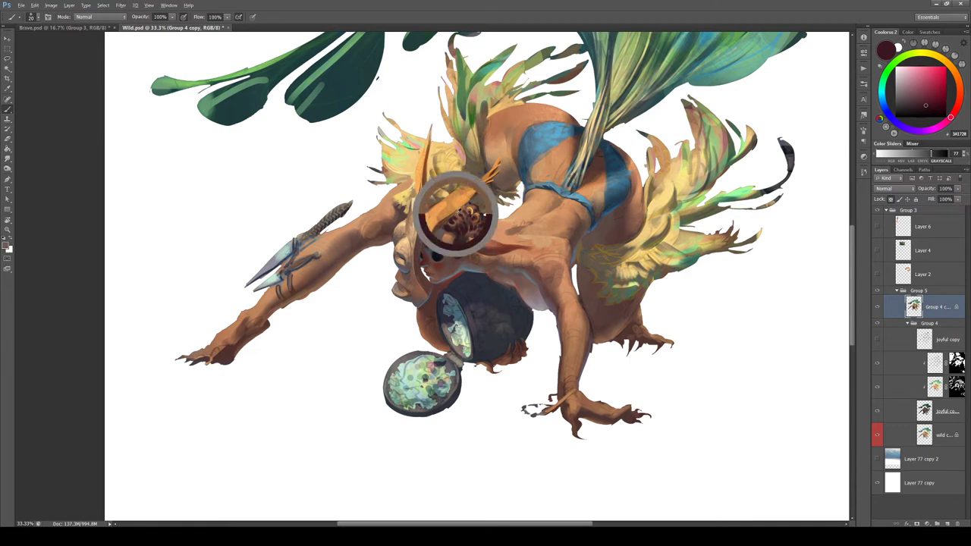
key("ctrl+plus")
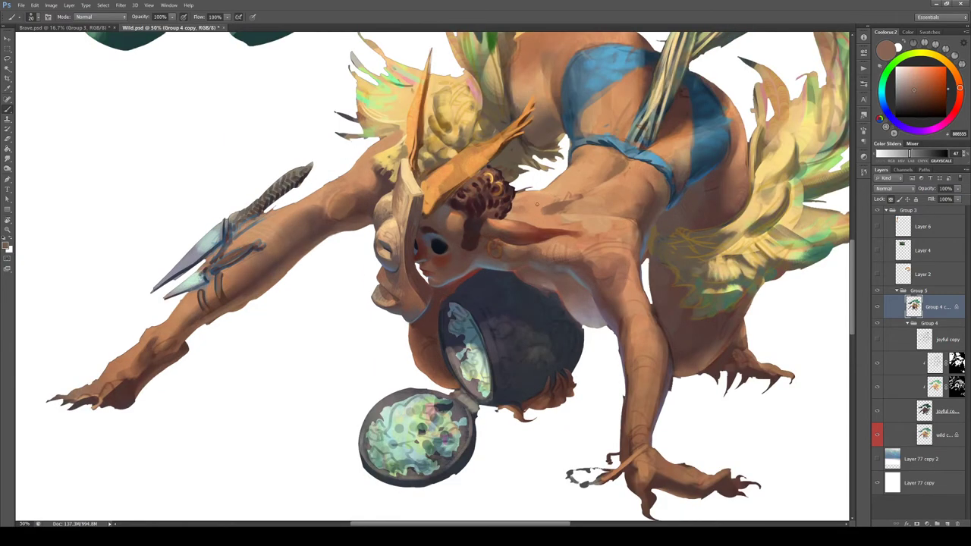
left_click(486, 179, "alt")
left_click_drag(917, 85, 913, 77)
left_click(952, 69)
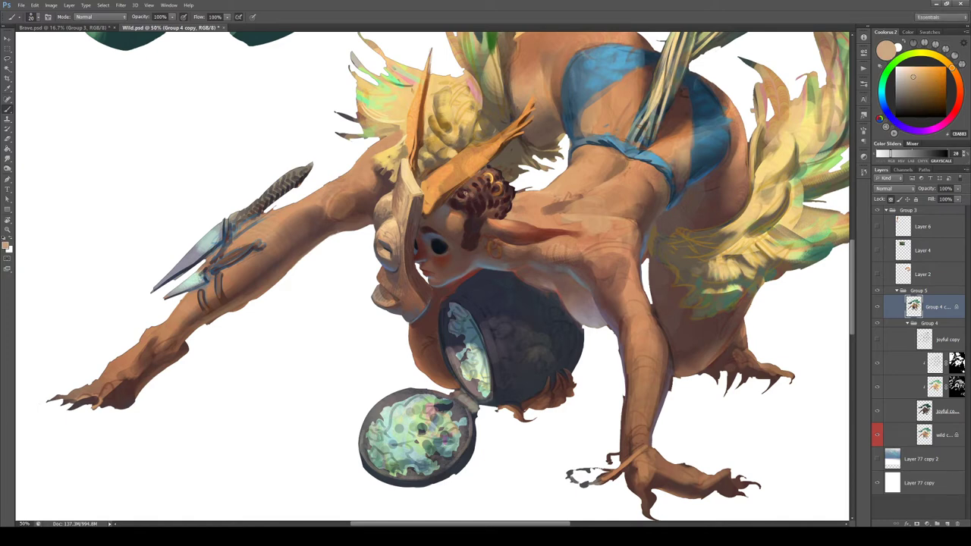
left_click(927, 84)
left_click(493, 206, "alt")
left_click(920, 87)
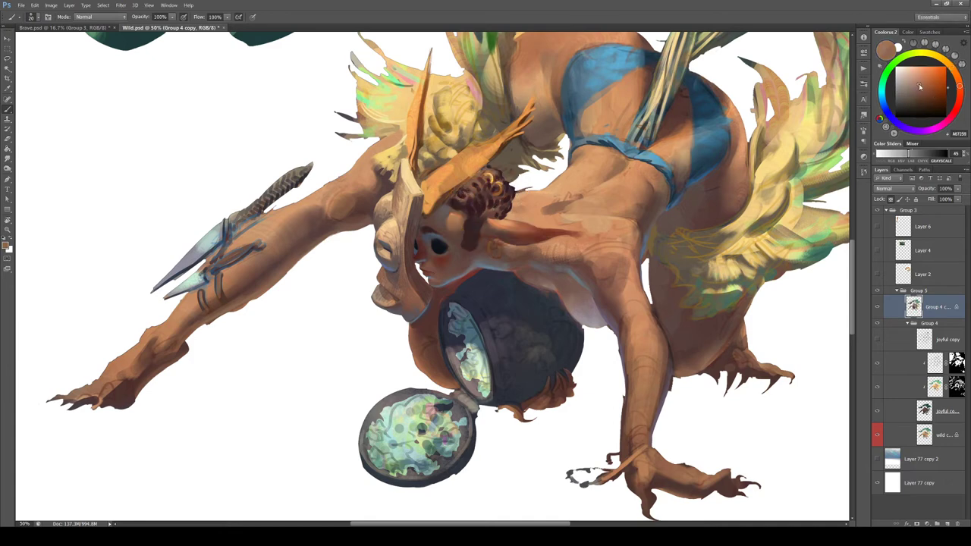
left_click_drag(920, 88, 914, 78)
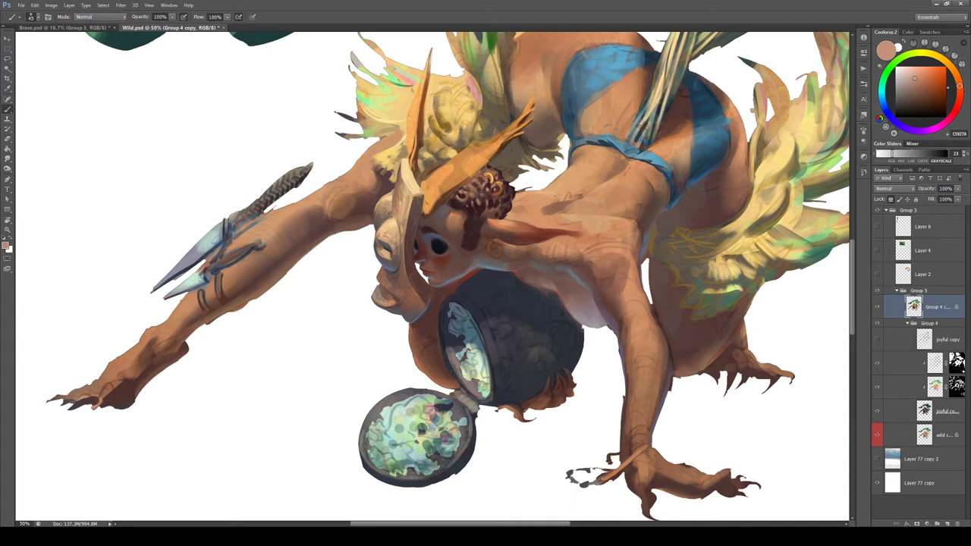
left_click(468, 204, "alt")
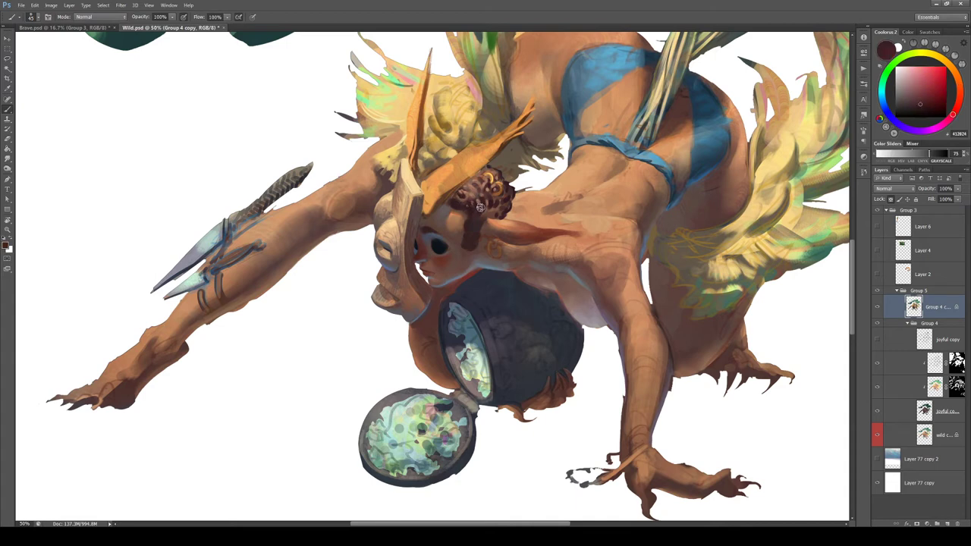
left_click(490, 211, "alt")
Unlock the transparent pixels of the Group 4 copy layer and erase the rough edge between the curls and the upper back
left_click(924, 416)
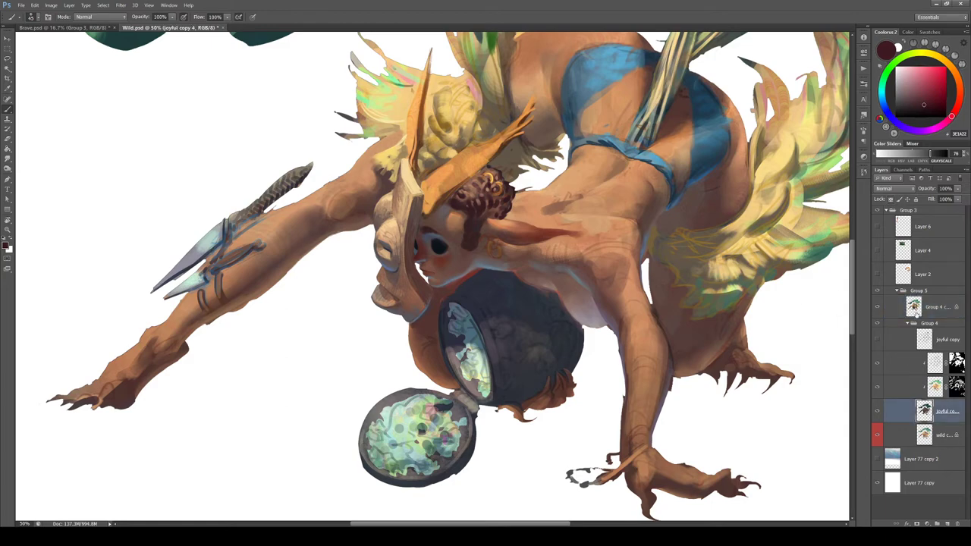
left_click(916, 315)
left_click(891, 199)
key("r")
mouse_move(627, 304)
left_mouse_down()
mouse_move(581, 366)
mouse_move(419, 381)
left_mouse_up()
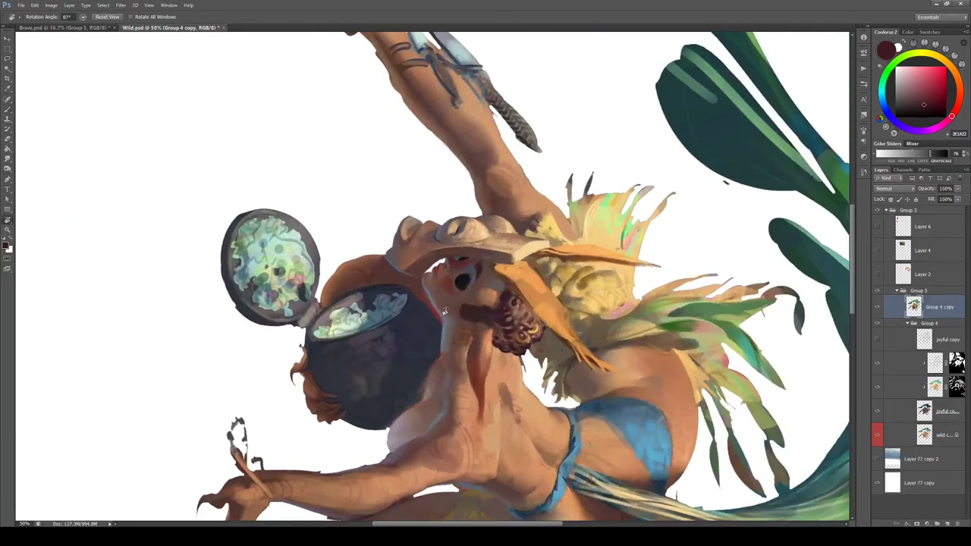
left_click(522, 378, "alt")
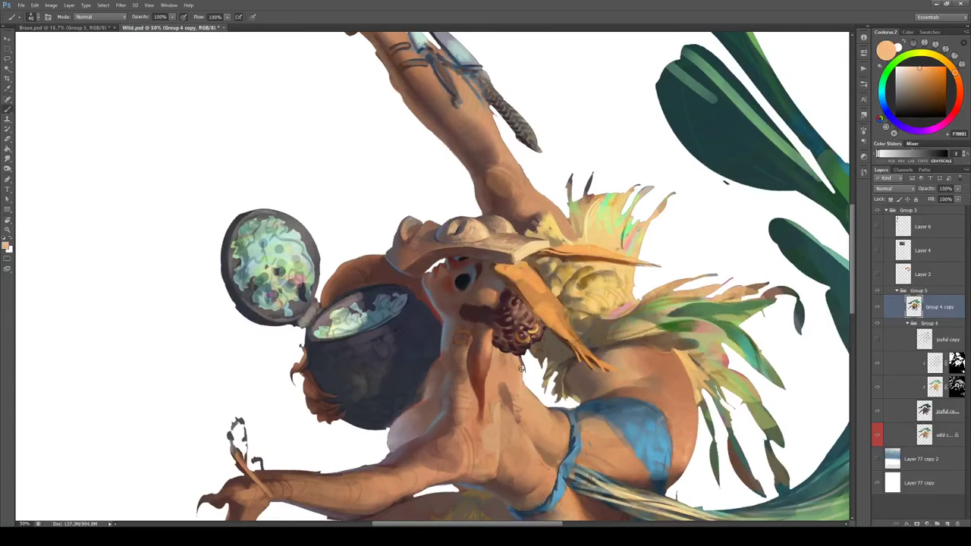
key("e")
left_click_drag(522, 360, 526, 379)
left_click_drag(596, 390, 586, 369)
Compare the Group 4 copy layer with the painting beneath it, leaving Group 4 hidden, and turn the canvas back upright
left_click(878, 306)
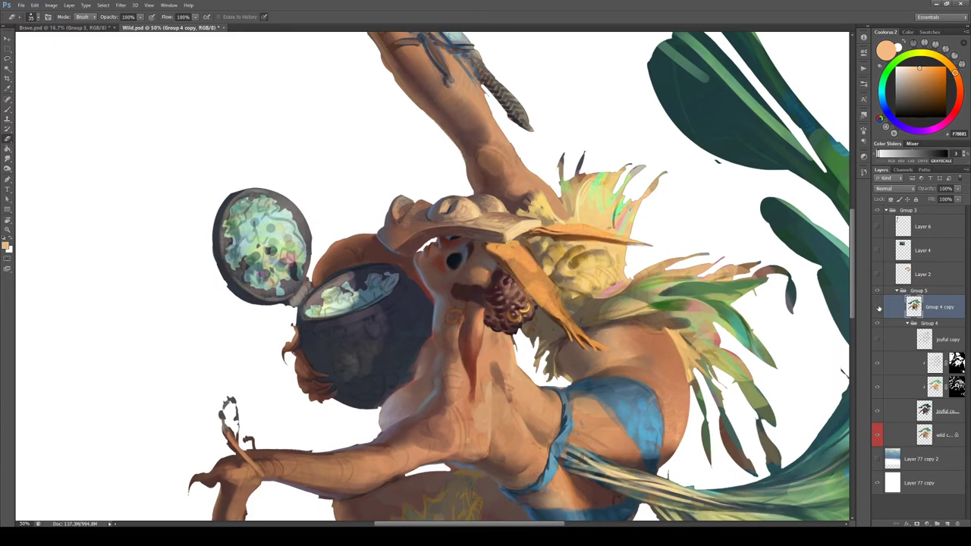
left_click(878, 306)
left_click(878, 306)
left_click(877, 308)
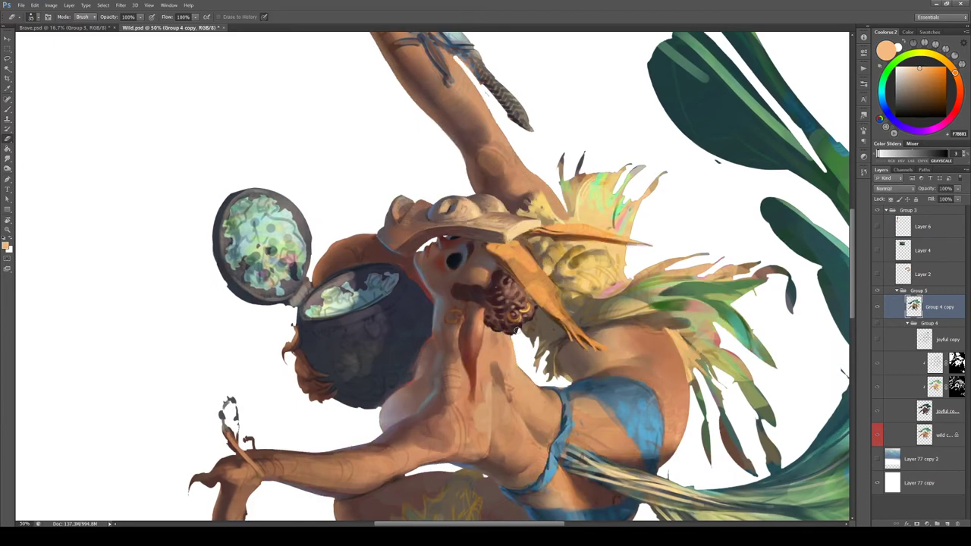
key("r")
mouse_move(517, 331)
left_mouse_down()
mouse_move(532, 248)
mouse_move(502, 193)
left_mouse_up()
key("e")
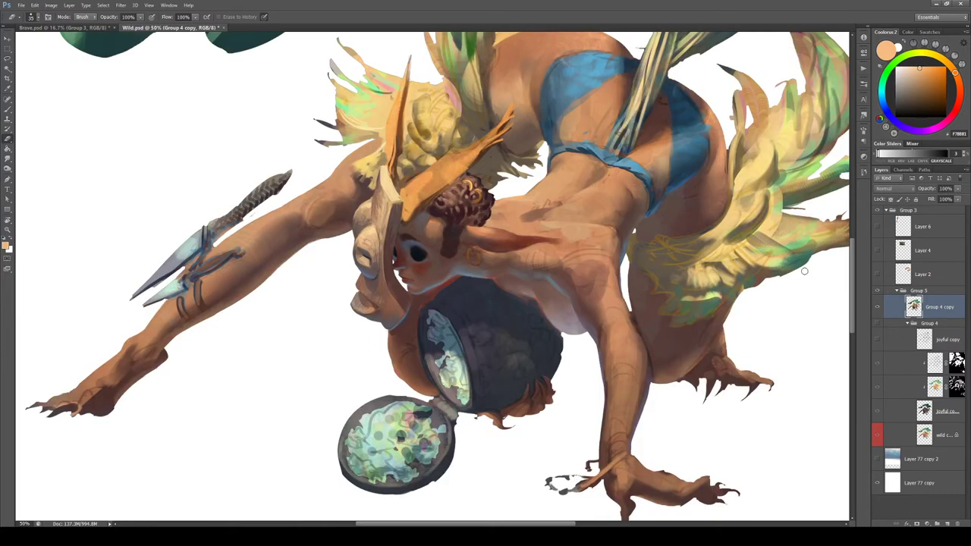
Define the twisted strands of the sideburn and the curls with small strokes of sampled brown and dark maroon
key("b")
left_click(460, 208, "alt")
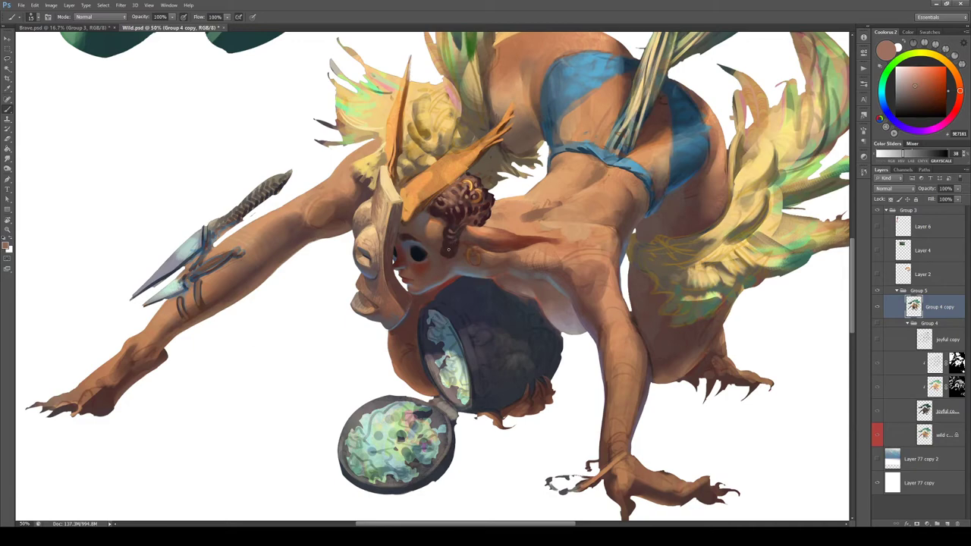
key("r")
left_click_drag(470, 328, 496, 260)
left_click(387, 220, "alt")
left_click(384, 220, "alt")
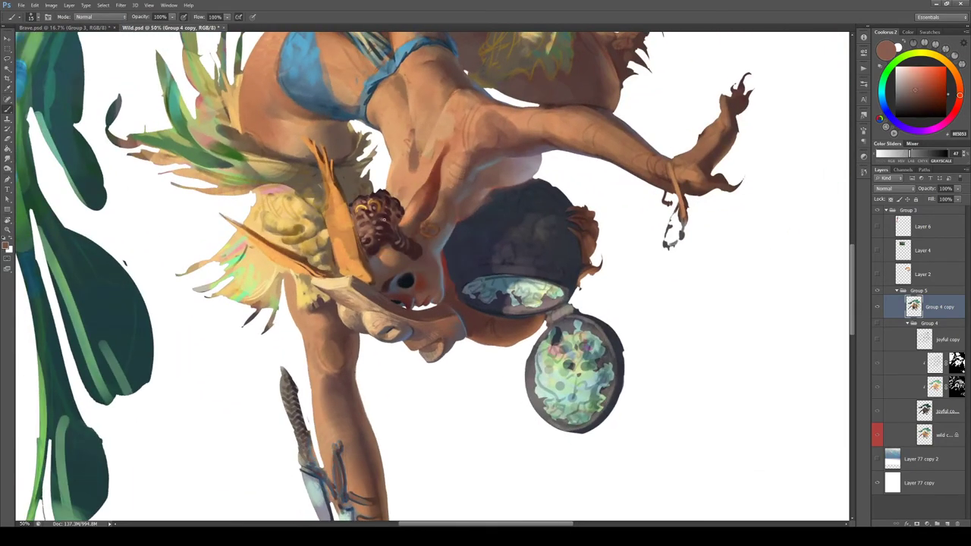
left_click(387, 217, "alt")
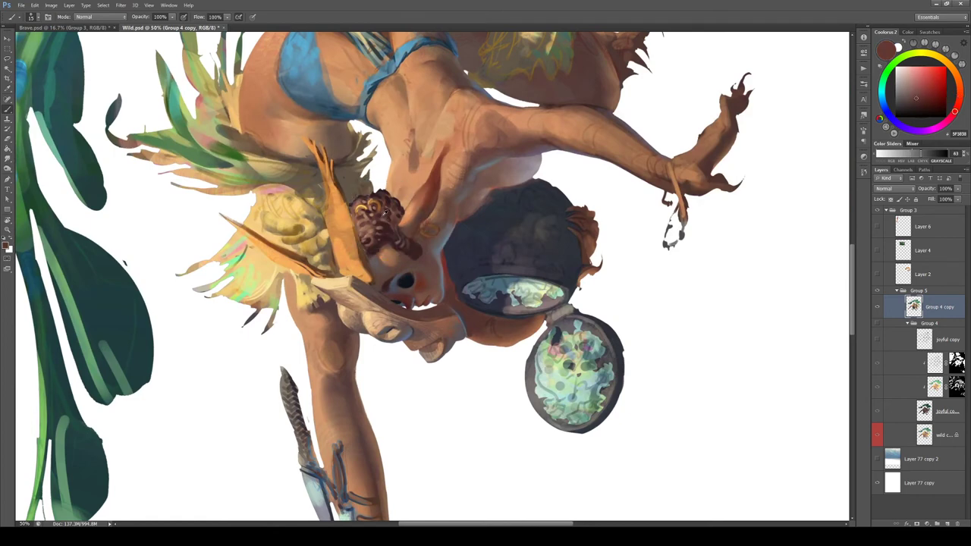
left_click(387, 218, "alt")
left_click(386, 215, "alt")
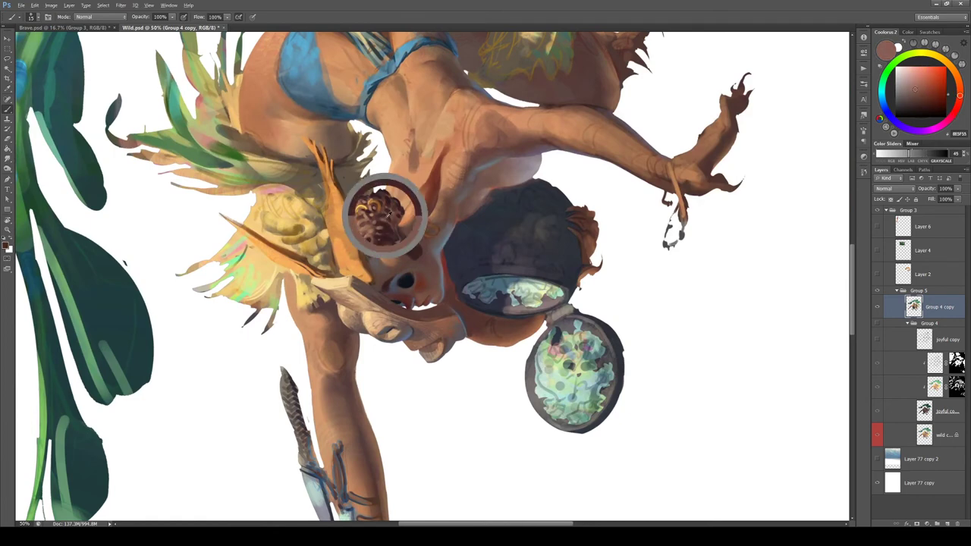
left_click(387, 209, "alt")
left_click(385, 213, "alt")
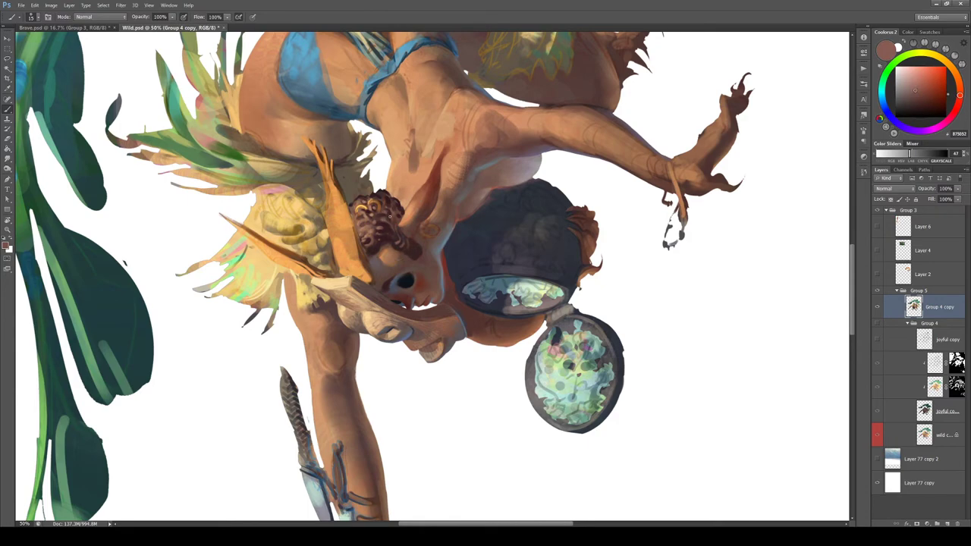
key("r")
mouse_move(383, 256)
left_mouse_down()
mouse_move(360, 307)
mouse_move(382, 337)
mouse_move(372, 338)
mouse_move(455, 349)
mouse_move(508, 288)
mouse_move(502, 234)
left_mouse_up()
key("b")
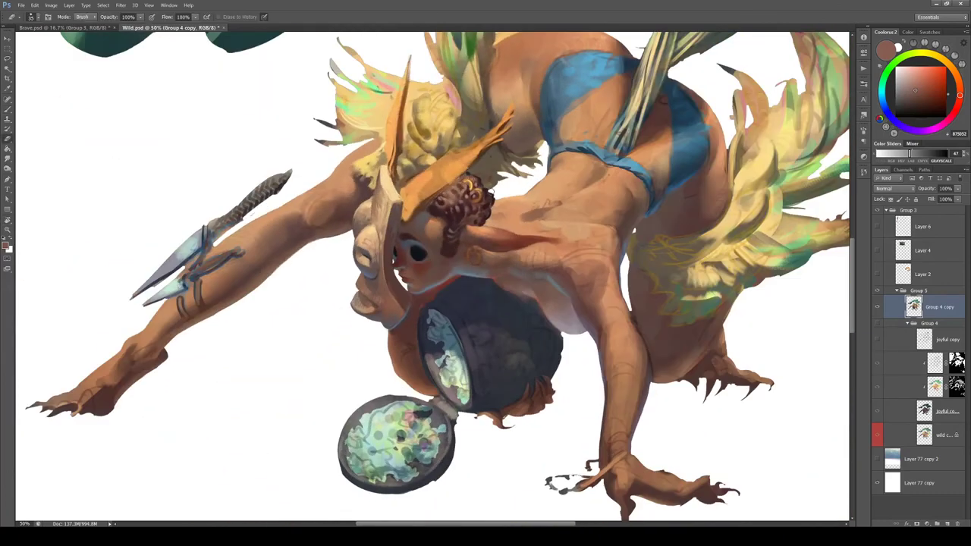
Paint over the skin of the creature's upper back with sampled peach and orange-brown tones on a rotated canvas
key("b")
left_click(498, 198, "alt")
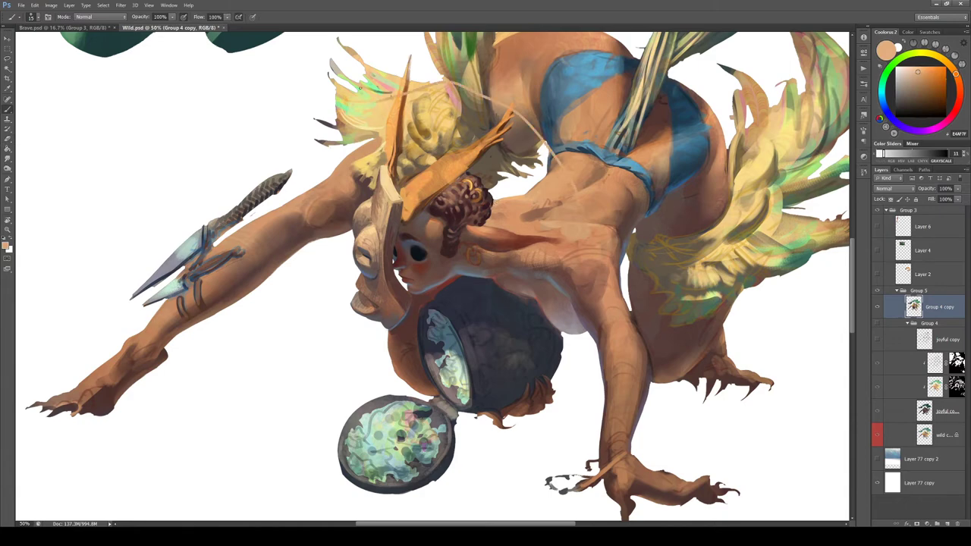
key("e")
key("r")
mouse_move(566, 219)
left_mouse_down()
mouse_move(443, 138)
mouse_move(429, 140)
left_mouse_up()
key("b")
left_click(393, 155, "alt")
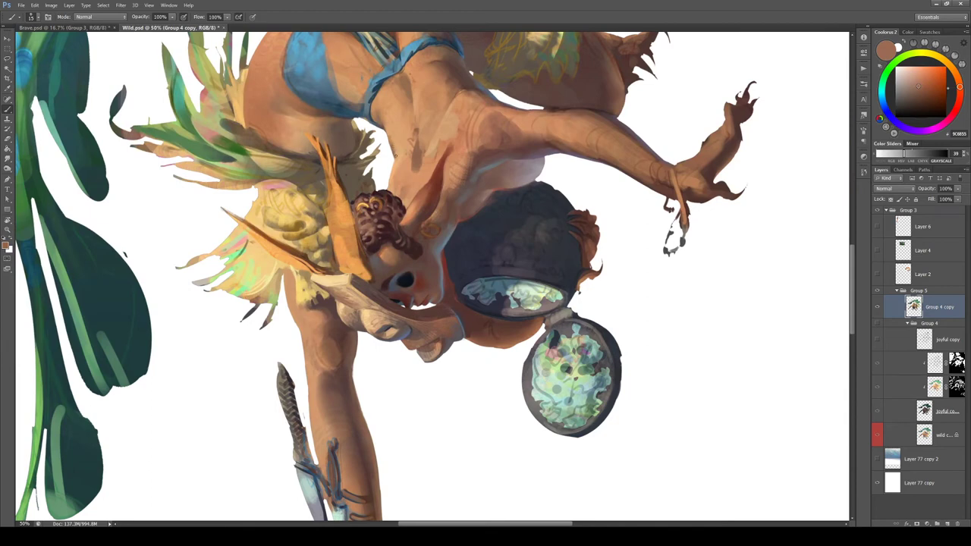
left_click(258, 95, "alt")
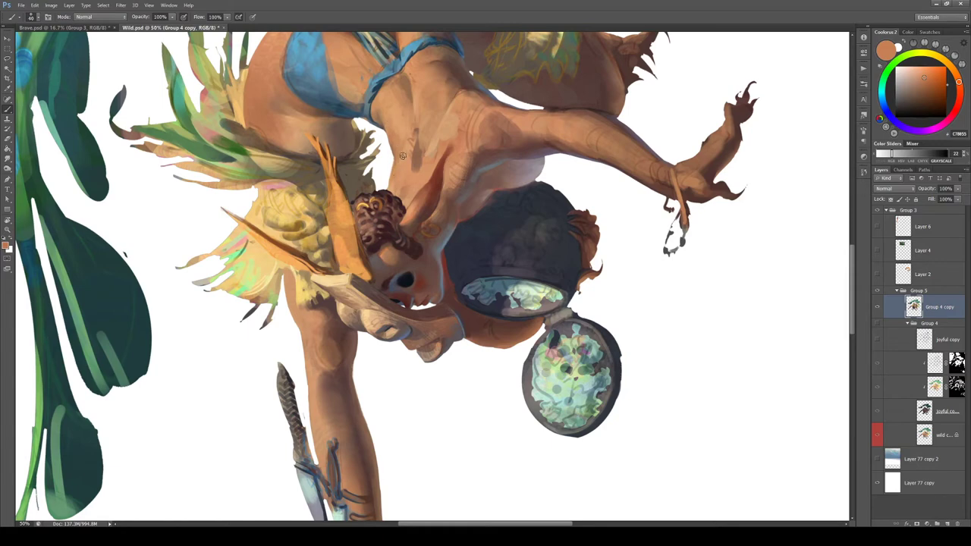
scroll(402, 181, "up", 3)
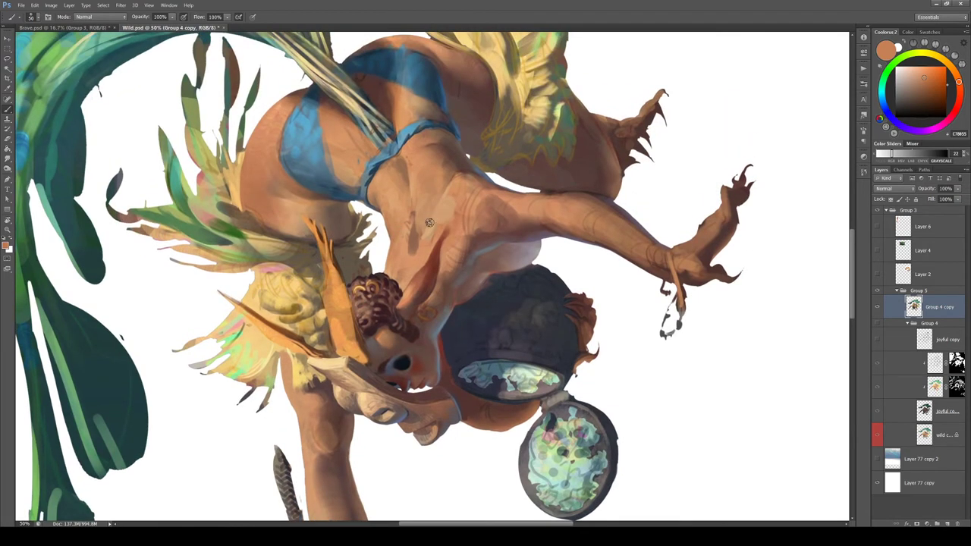
Turn the canvas back upright and warm the skin of the creature's back with a sampled saturated orange
key("r")
mouse_move(443, 219)
left_mouse_down()
mouse_move(504, 263)
mouse_move(619, 275)
mouse_move(613, 209)
left_mouse_up()
key("Escape")
key("b")
left_click(575, 167, "alt")
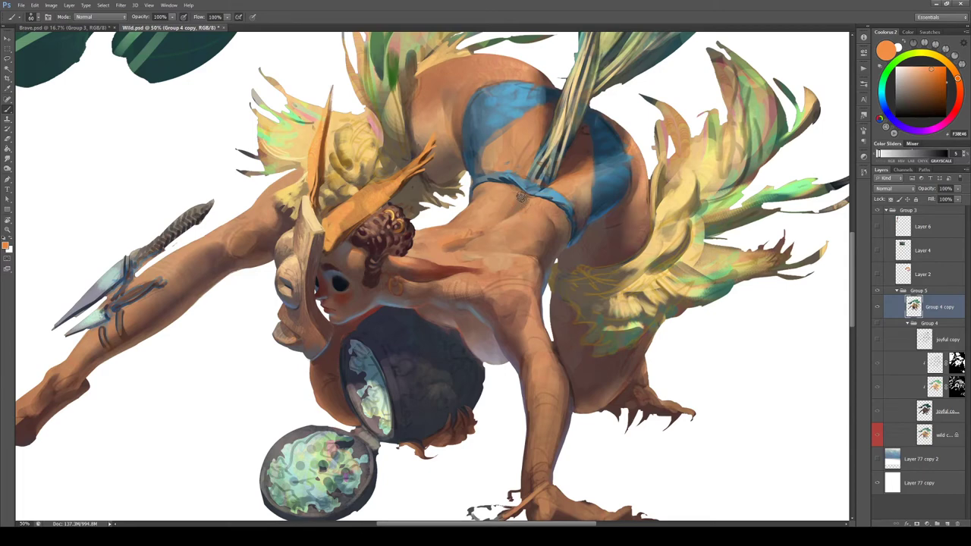
Lighten the lower back just below the blue brief's waistband with pale orange and tan using a smaller brush
key("bracketleft")
left_click(531, 226, "alt")
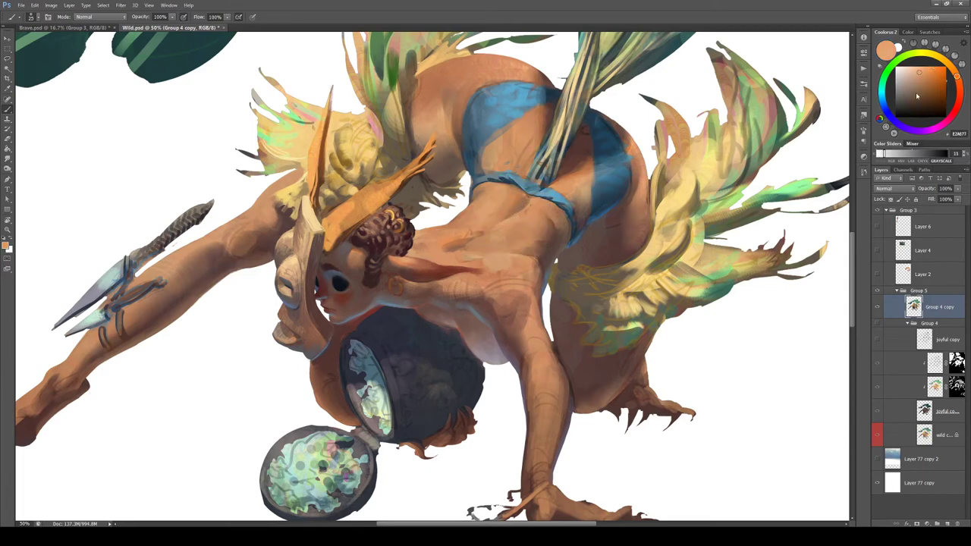
left_click(925, 66)
left_click(955, 70)
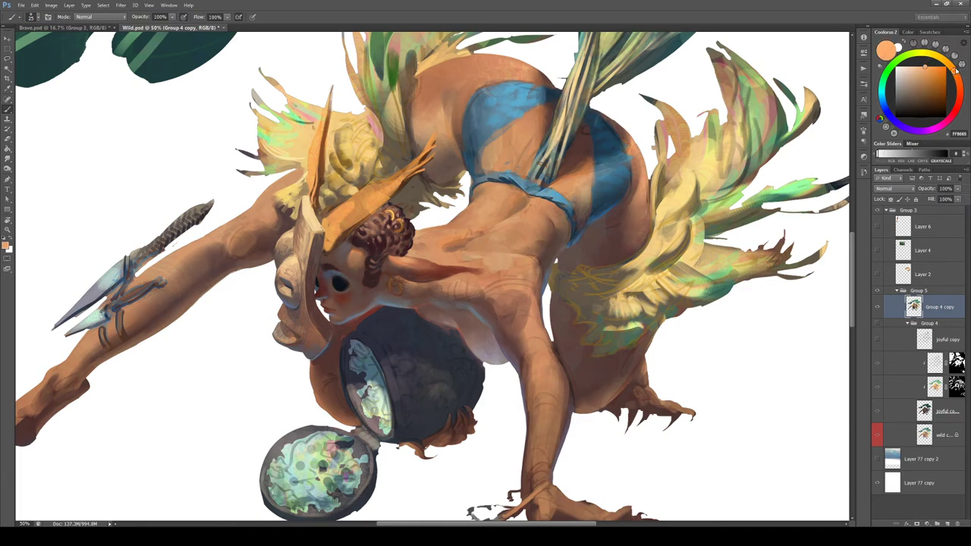
left_click_drag(931, 74, 926, 78)
left_click(922, 72)
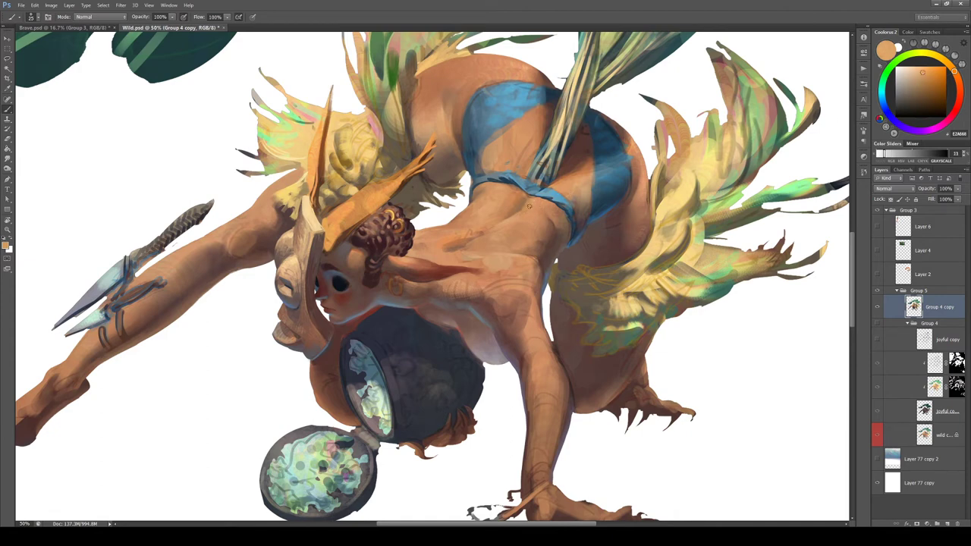
Rotate the canvas and refine the edge between the blue brief's waistband and the lower back with sampled dark blue and peach
left_click(566, 282, "alt")
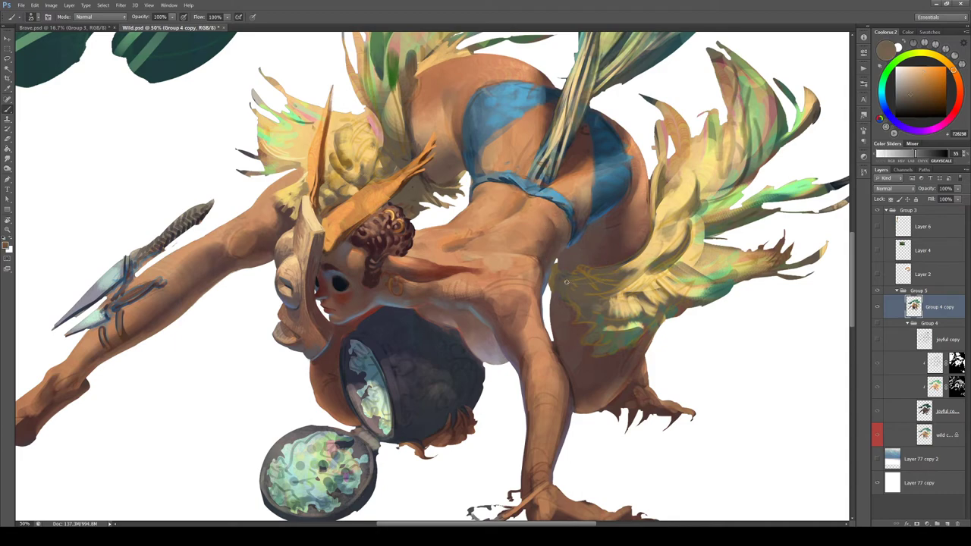
left_click(613, 203, "alt")
key("r")
left_click_drag(581, 171, 603, 315)
left_click(554, 273, "alt")
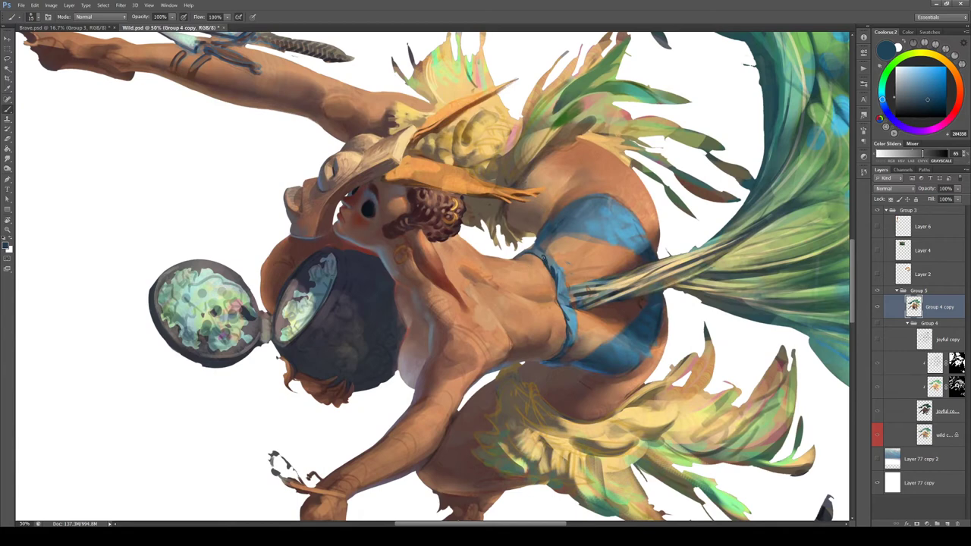
left_click(548, 287, "alt")
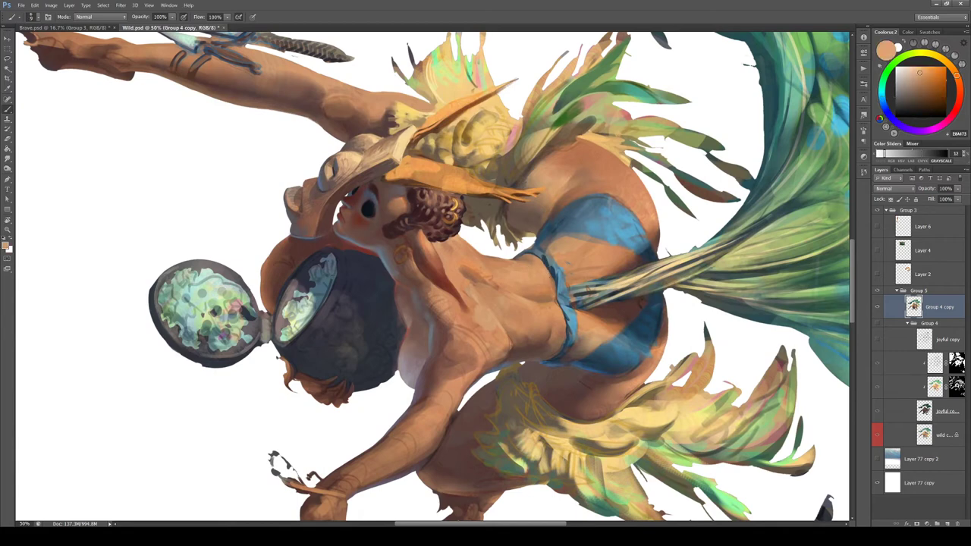
Model the lower back beside the waistband with sampled dark maroon, a brighter orange and peach, enlarging the brush for the broader skin
left_click(623, 335, "alt")
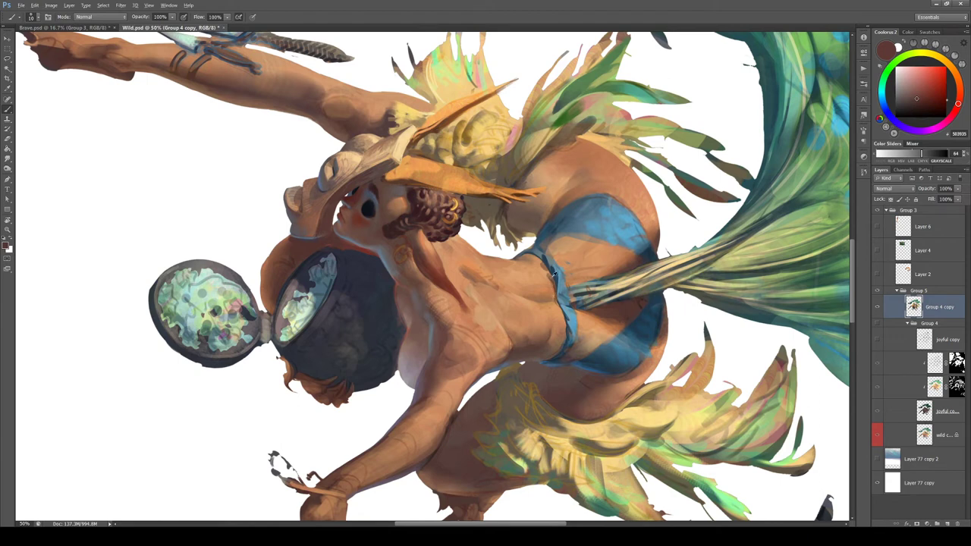
left_click(565, 263, "alt")
left_click(594, 319, "alt")
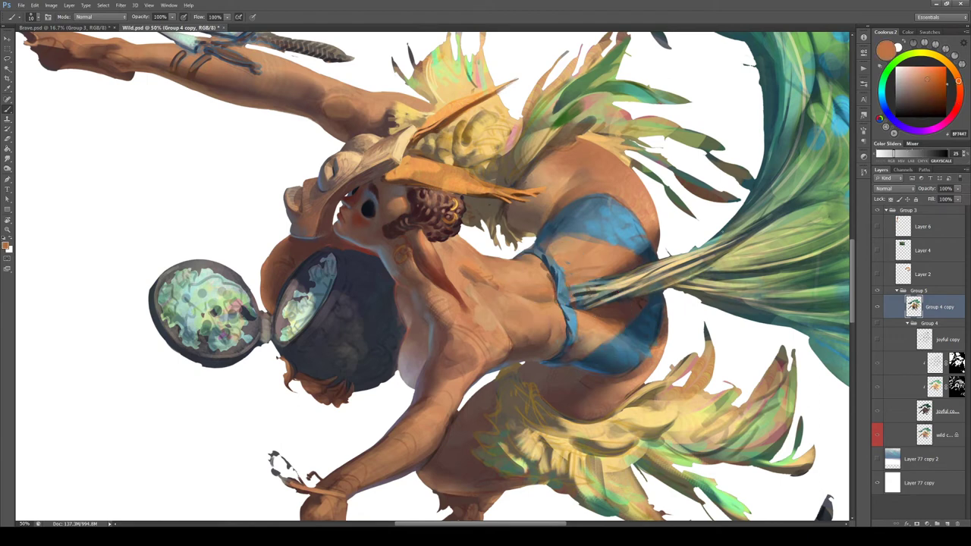
left_click_drag(931, 81, 927, 74)
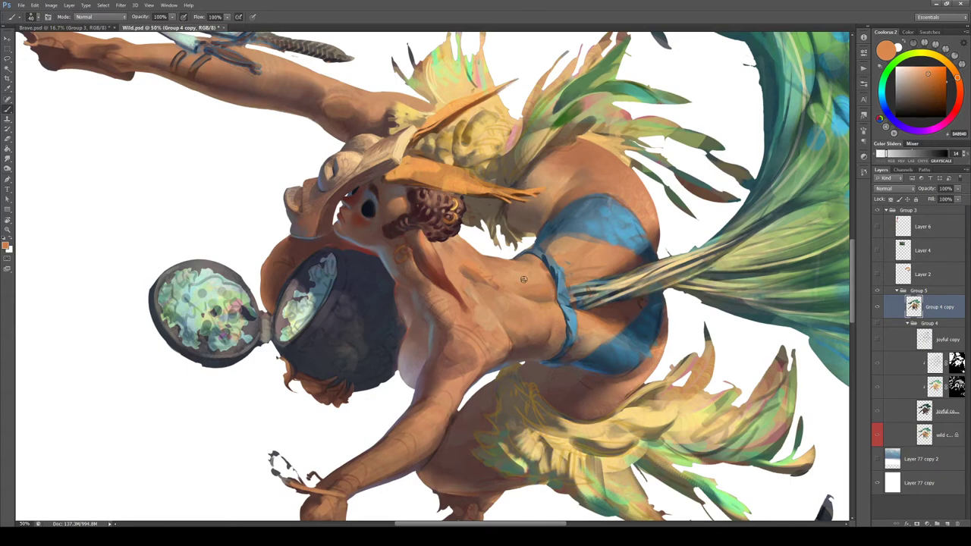
left_click(523, 275, "alt")
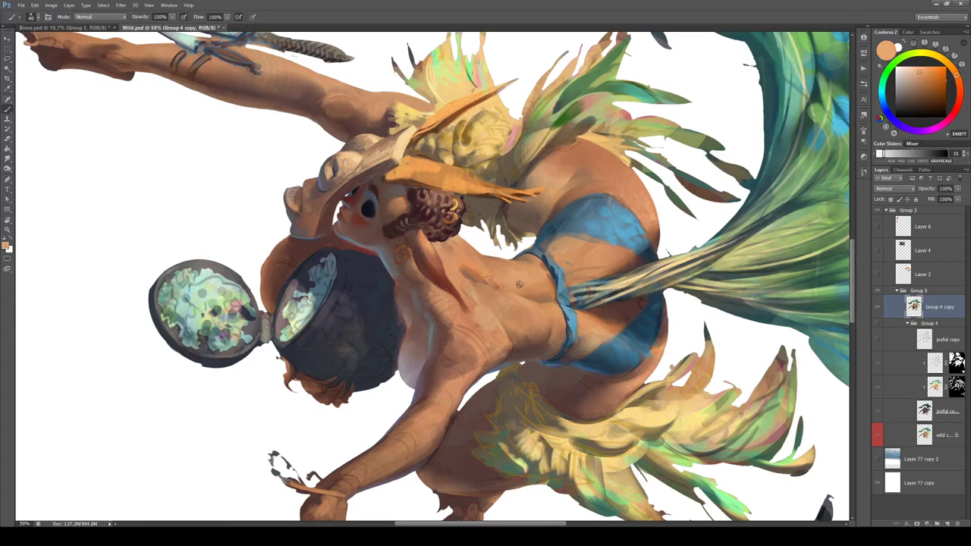
Blend the skin of the upper back behind the curls with sampled peach and orange tones, rotating the canvas between strokes
key("r")
mouse_move(531, 282)
left_mouse_down()
mouse_move(546, 175)
mouse_move(482, 184)
left_mouse_up()
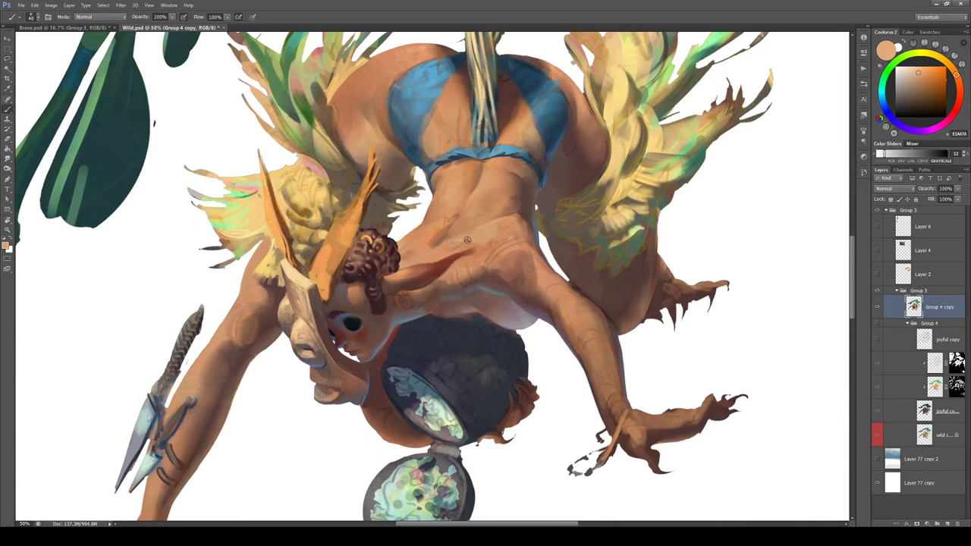
key("r")
mouse_move(467, 240)
left_mouse_down()
mouse_move(513, 336)
mouse_move(470, 314)
left_mouse_up()
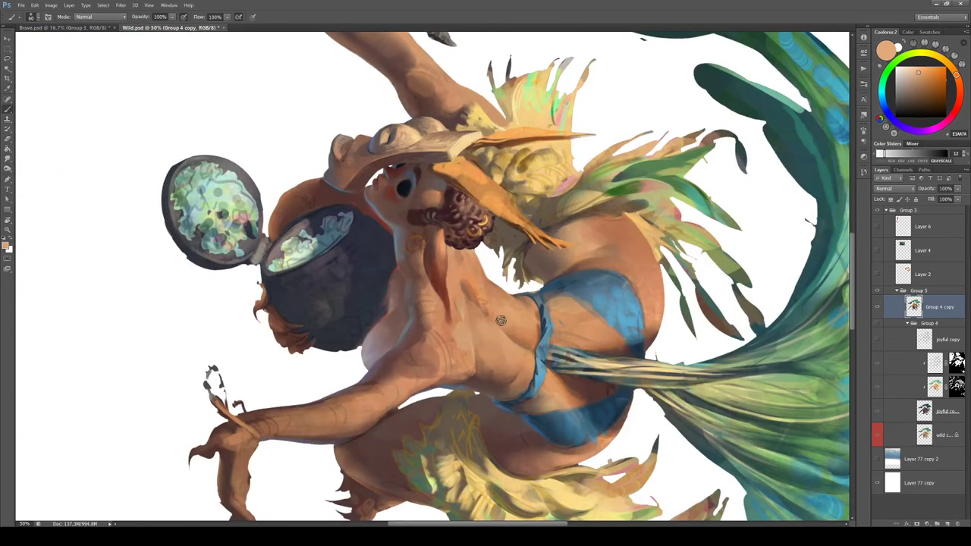
key("r")
mouse_move(501, 320)
left_mouse_down()
mouse_move(497, 182)
mouse_move(475, 147)
left_mouse_up()
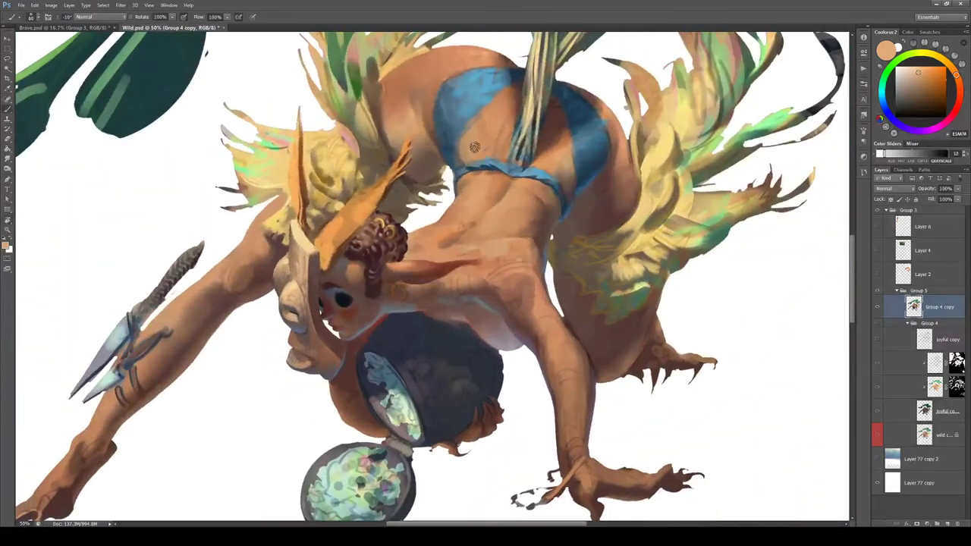
left_click(443, 248, "alt")
left_click(442, 256, "alt")
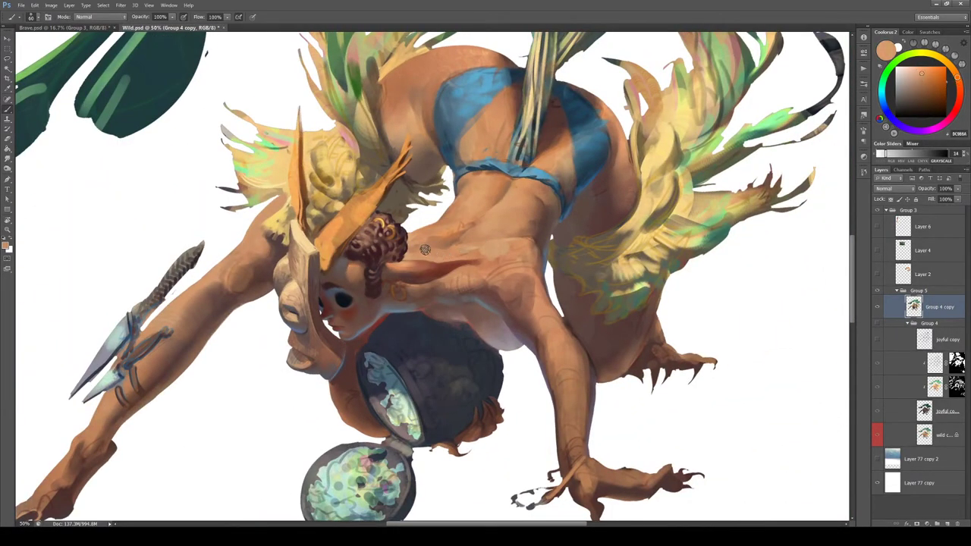
left_click(453, 235, "alt")
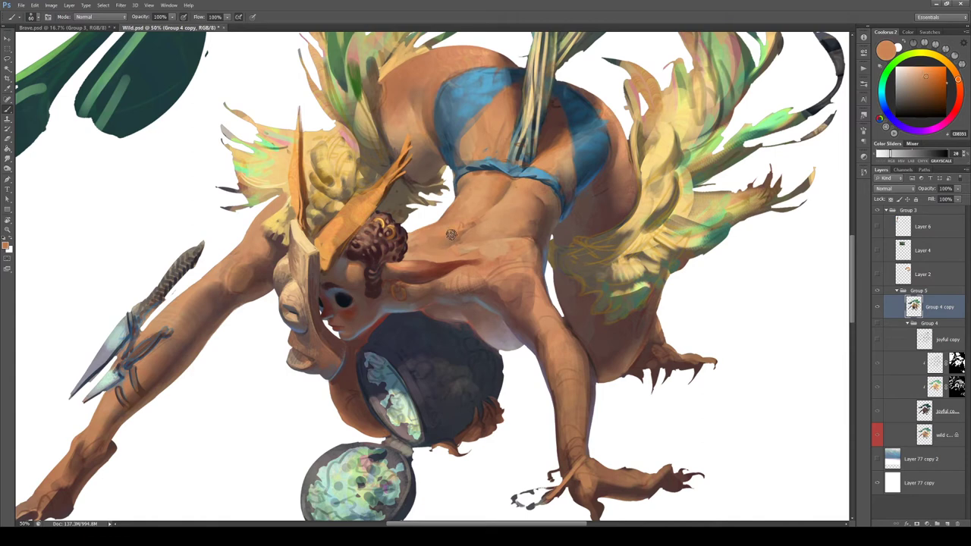
Shade the spine groove and side of the lower back with sampled reddish brown and muted orange using a smaller brush
left_click(558, 134, "alt")
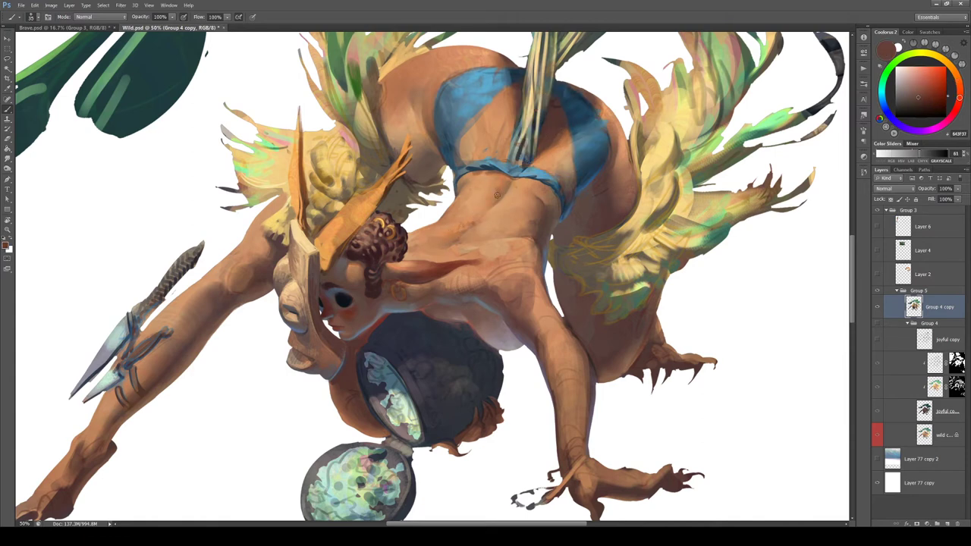
left_click(493, 190, "alt")
left_click(503, 186, "alt")
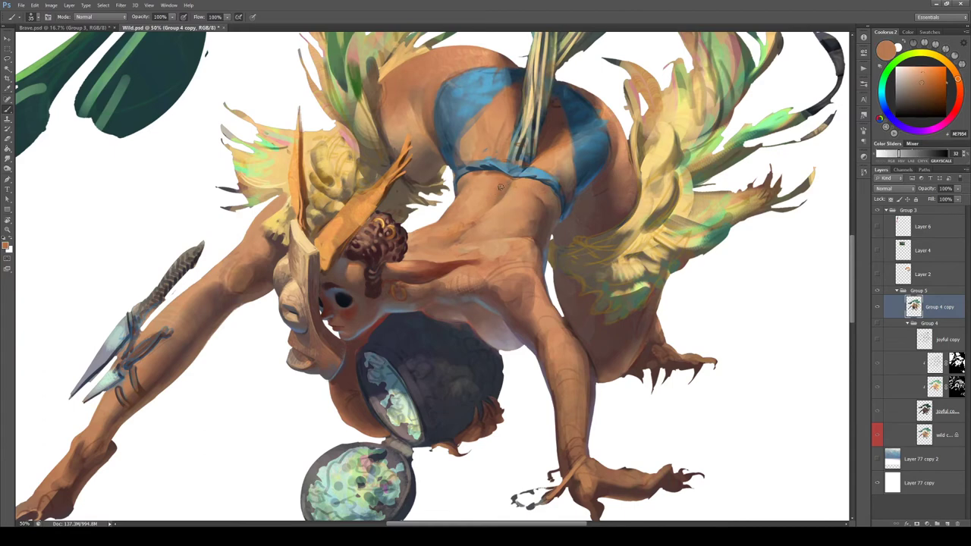
left_click(499, 185, "alt")
left_click(547, 208, "alt")
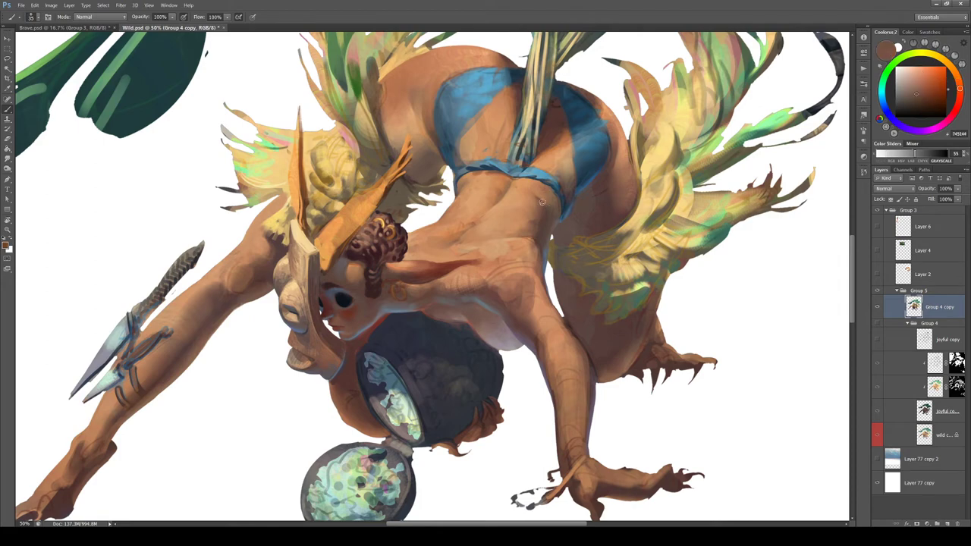
Tilt the canvas slightly and paint the shaded skin between the tail and the brief's darker blue panel with sampled browns and orange
key("r")
mouse_move(567, 230)
left_mouse_down()
mouse_move(533, 172)
mouse_move(455, 134)
mouse_move(571, 215)
left_mouse_up()
left_click(548, 125, "alt")
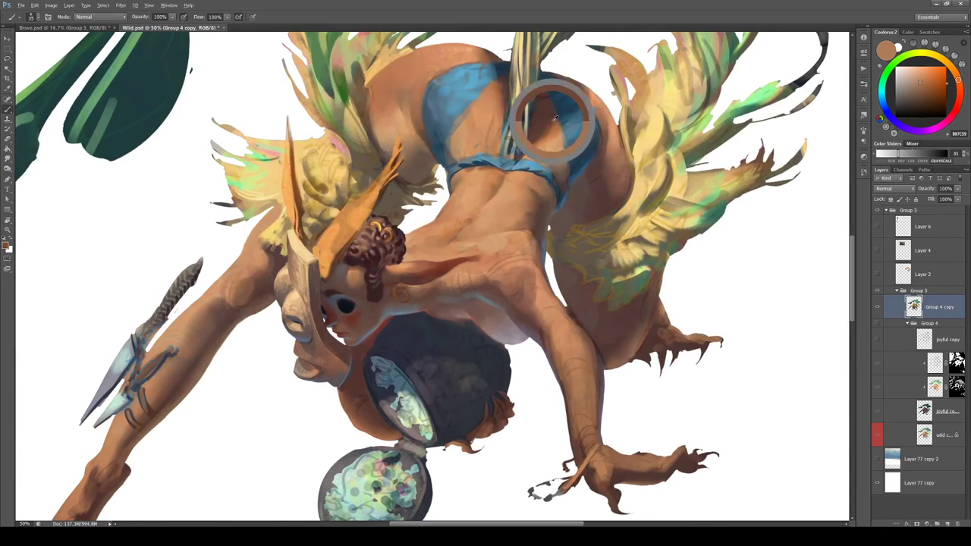
left_click(541, 142, "alt")
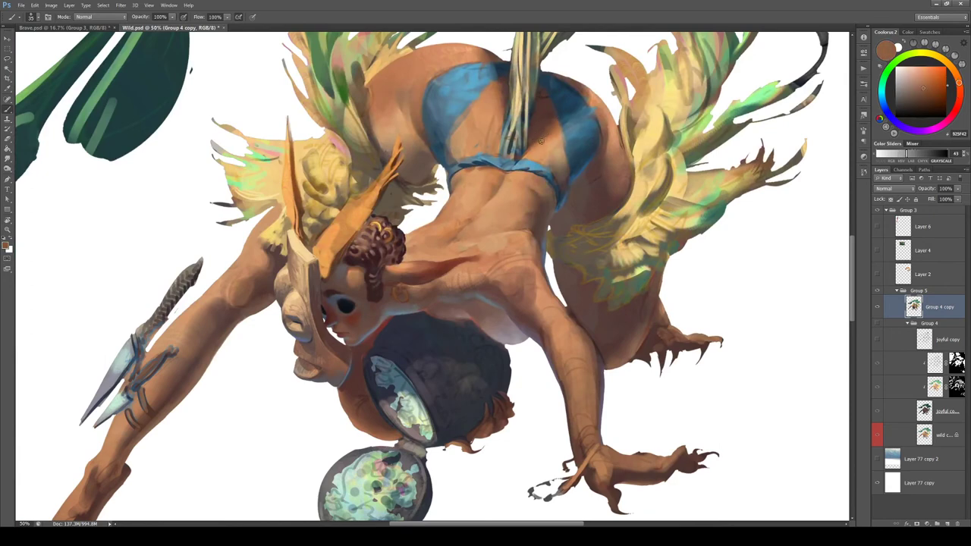
left_click(550, 139, "alt")
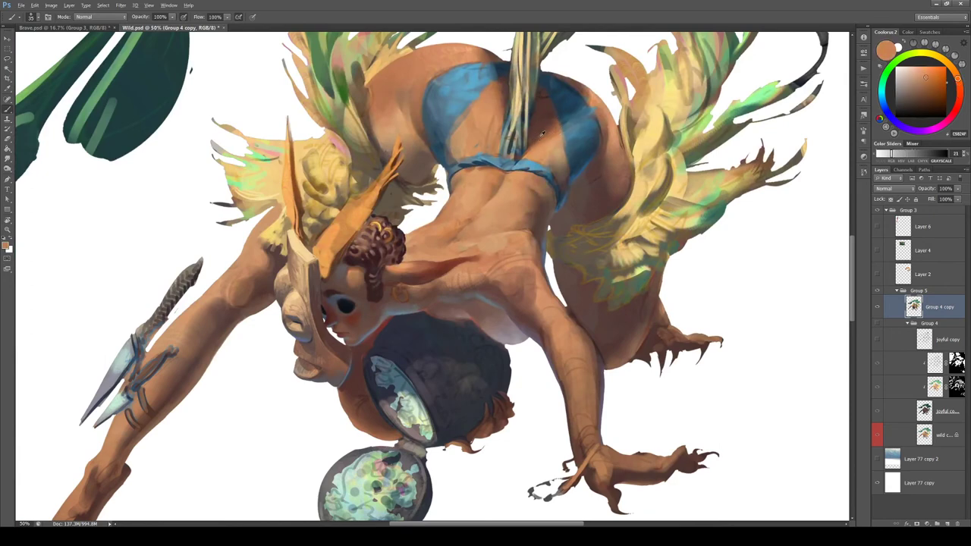
left_click(541, 134, "alt")
scroll(523, 148, "up", 2)
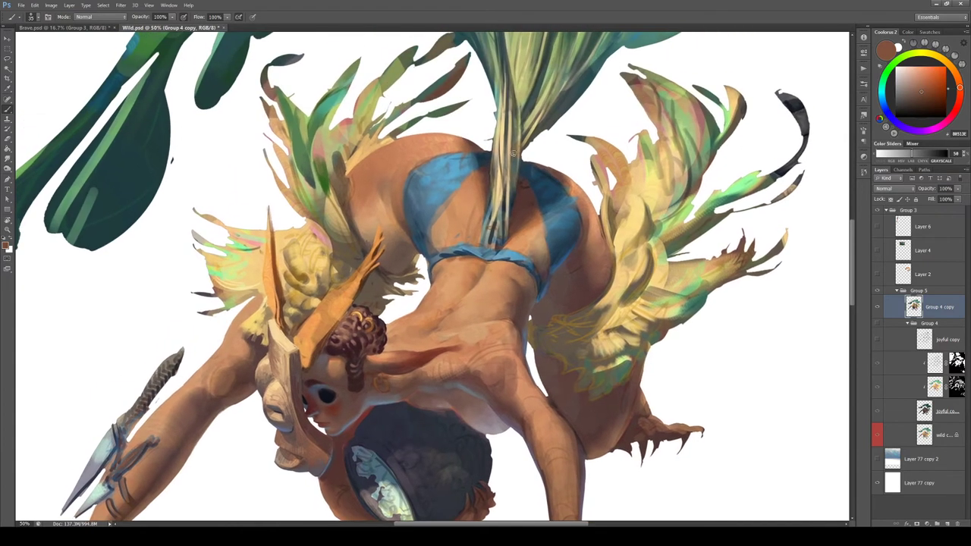
Smooth the skin between the brief's lighter blue panel and the tail with sampled peach and a saturated brown, using a larger brush
left_click(448, 221, "alt")
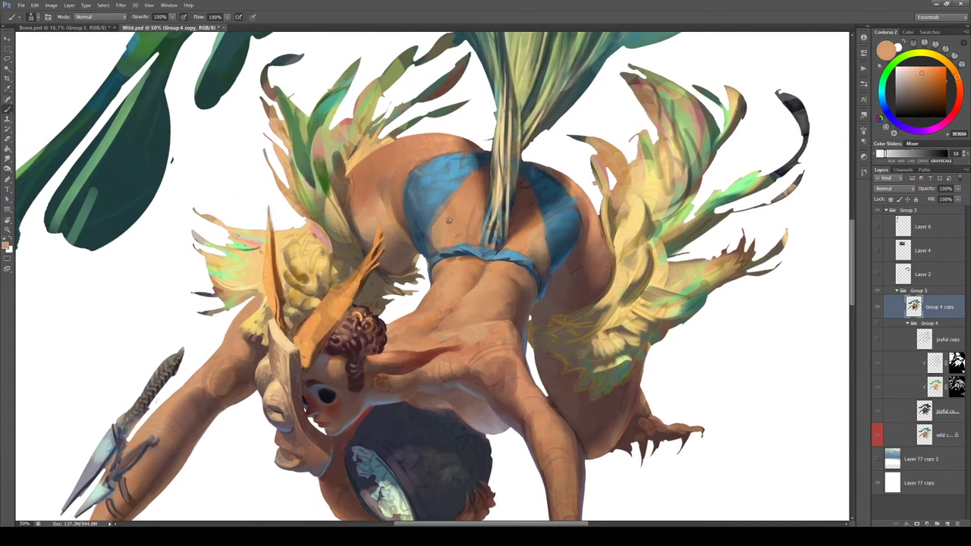
left_click(486, 183, "alt")
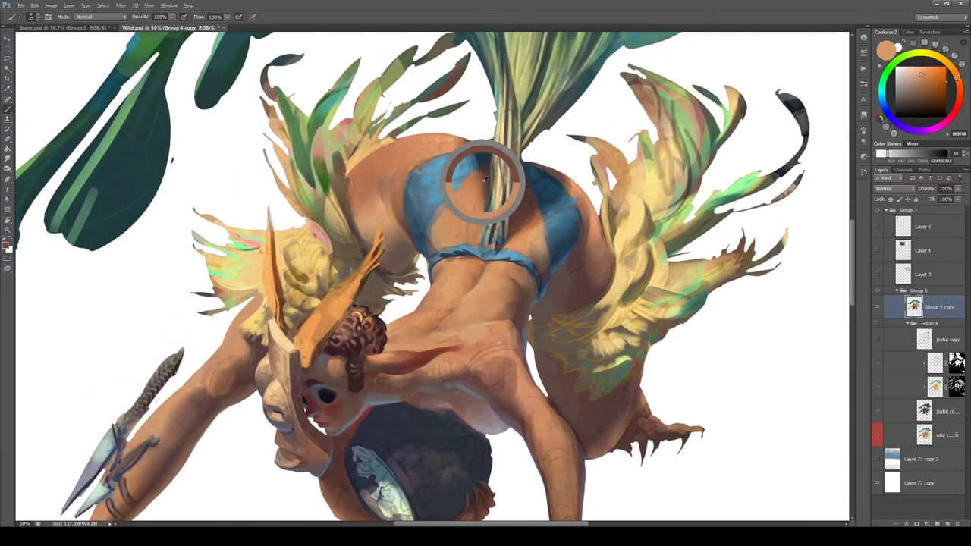
left_click_drag(920, 98, 931, 91)
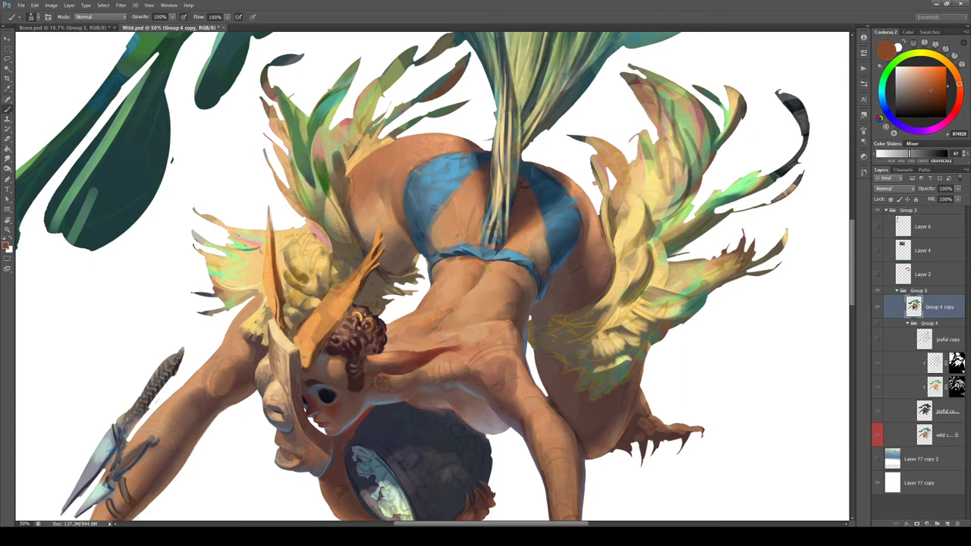
key("bracketright")
key("bracketright")
key("bracketright")
key("bracketright")
mouse_move(445, 233)
left_mouse_down()
mouse_move(475, 241)
mouse_move(475, 221)
mouse_move(455, 239)
mouse_move(444, 221)
mouse_move(447, 241)
mouse_move(464, 241)
mouse_move(469, 214)
mouse_move(459, 222)
mouse_move(453, 212)
mouse_move(472, 216)
mouse_move(463, 200)
mouse_move(473, 232)
mouse_move(459, 207)
mouse_move(468, 215)
mouse_move(452, 234)
left_mouse_up()
left_click(464, 202, "alt")
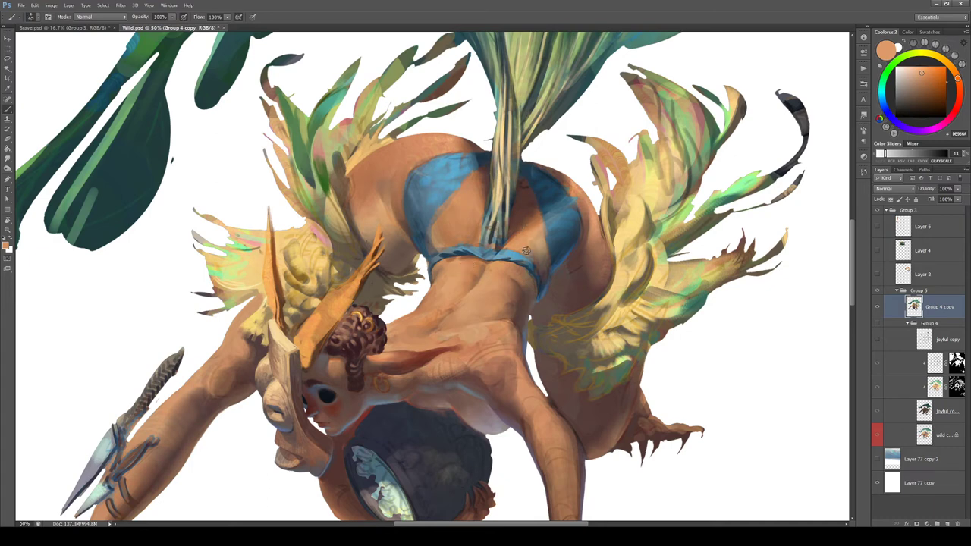
Blend the skin patch between the tail base and the brief's darker panel with sampled orange, reddish brown and tan
left_click(449, 241, "alt")
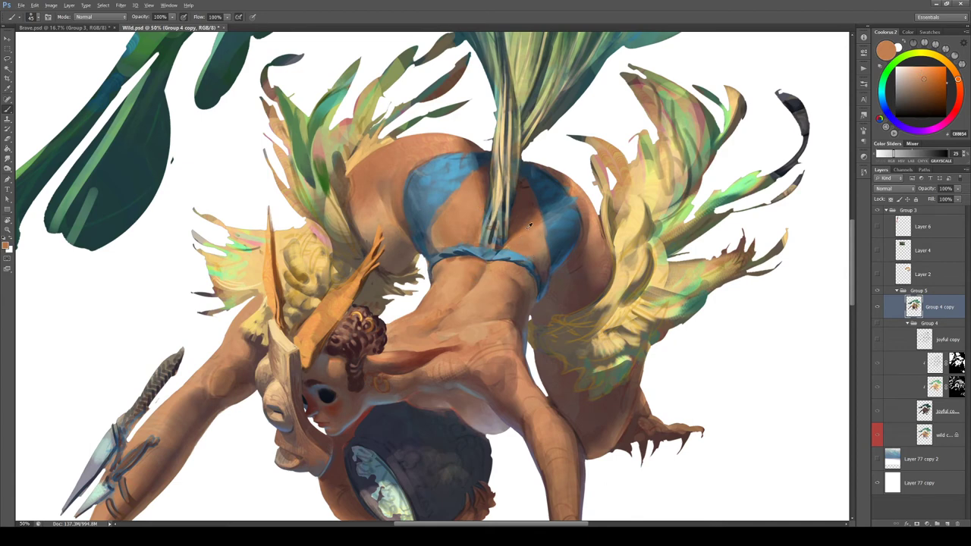
left_click(519, 237, "alt")
left_click(508, 243, "alt")
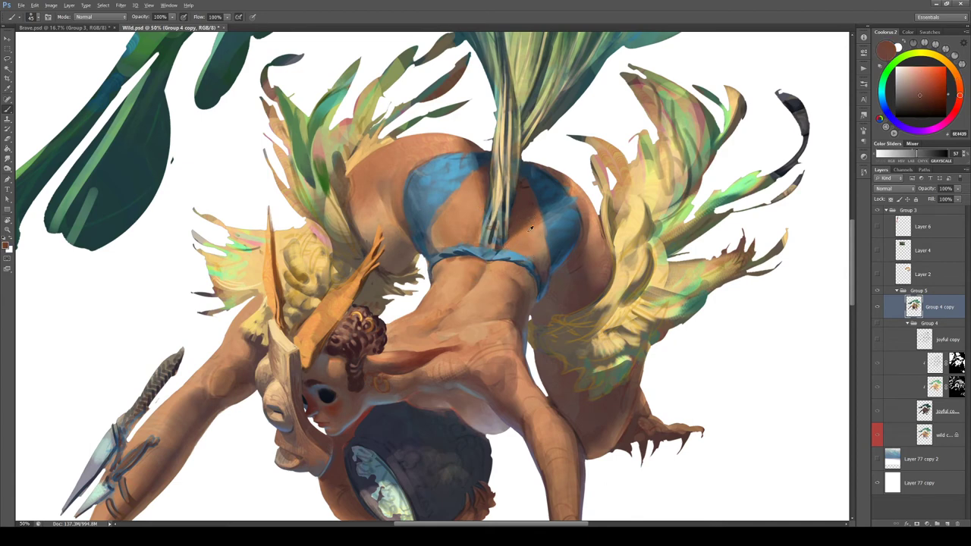
left_click(531, 227, "alt")
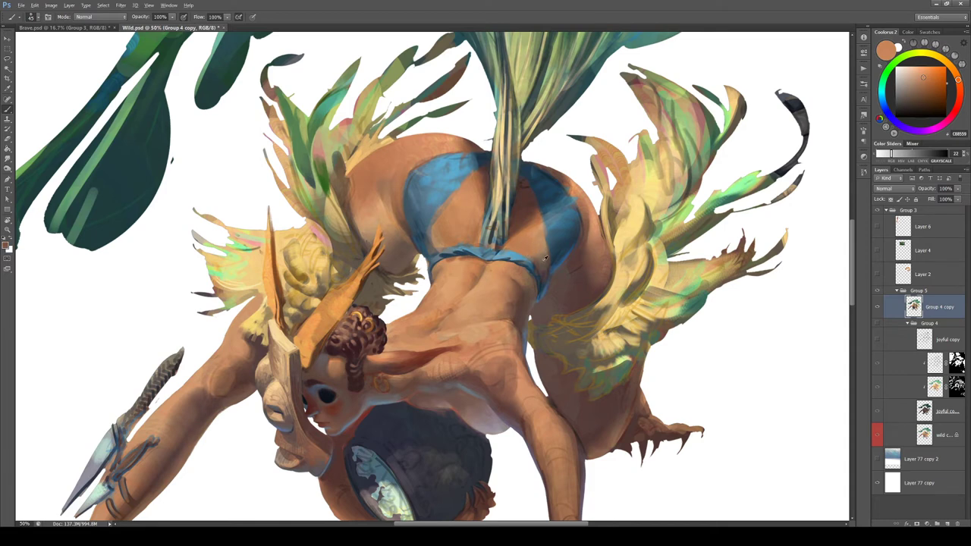
left_click(544, 259, "alt")
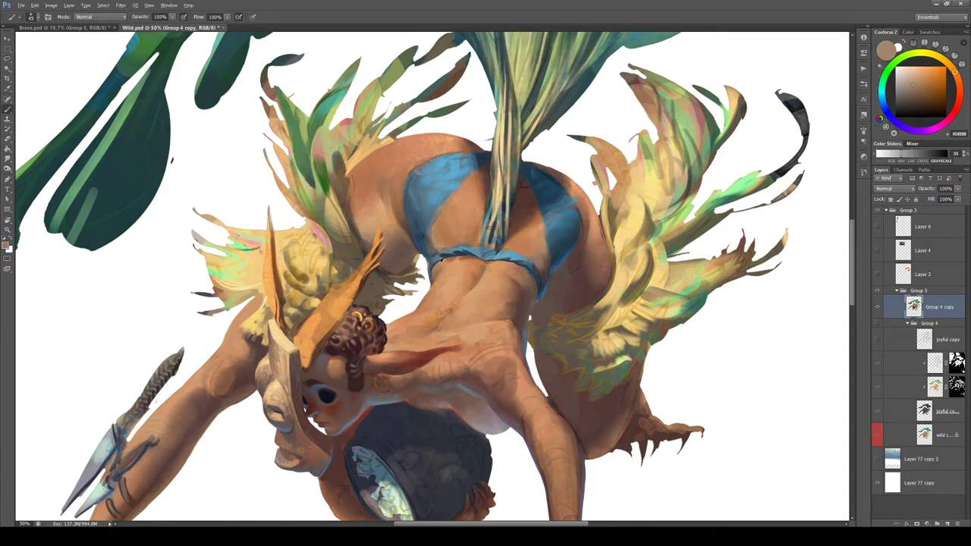
Clean up the hip where the lighter side of the brief meets the waistband, using sampled pale peach and muted blue
left_click(434, 245, "alt")
left_click(434, 238, "alt")
left_click(434, 240, "alt")
left_click(385, 217, "alt")
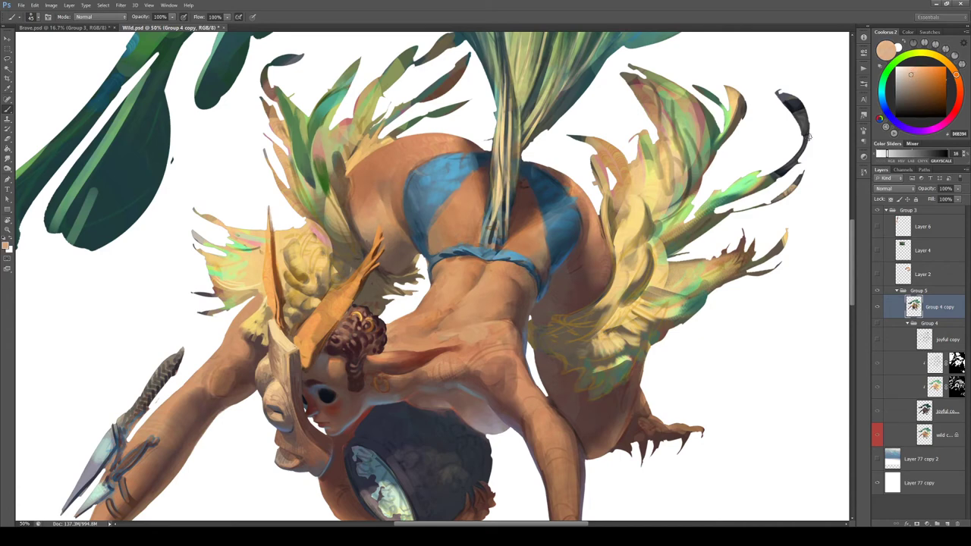
left_click(439, 246, "alt")
left_click(424, 235, "alt")
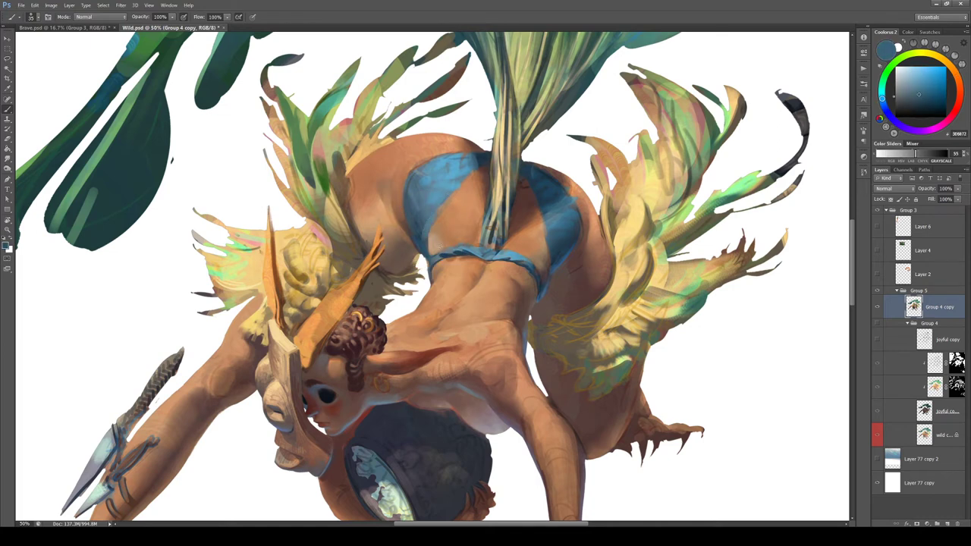
Sharpen the waistband and lighter brief panel's edges with a small brush in sampled greyish blues and pale tan
left_click(456, 250, "alt")
left_click(428, 235, "alt")
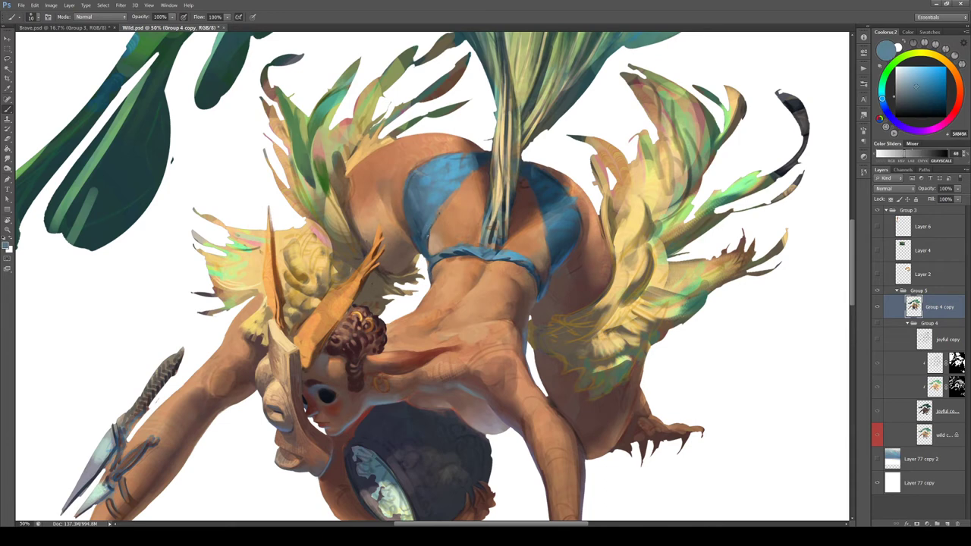
left_click(462, 257, "alt")
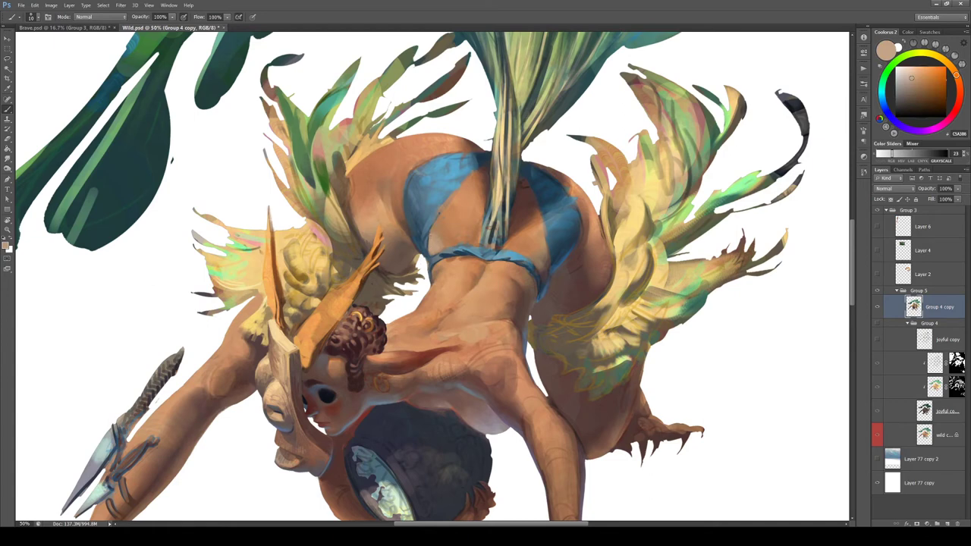
left_click(442, 220, "alt")
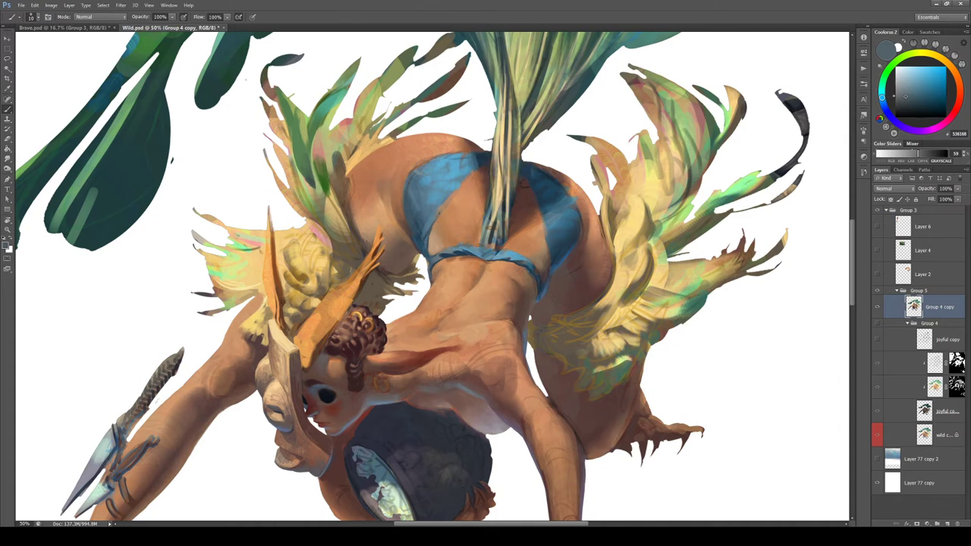
Open Leader.psd and examine the robed one-eyed figure and its giant golden arms at 25% zoom
left_click(24, 7)
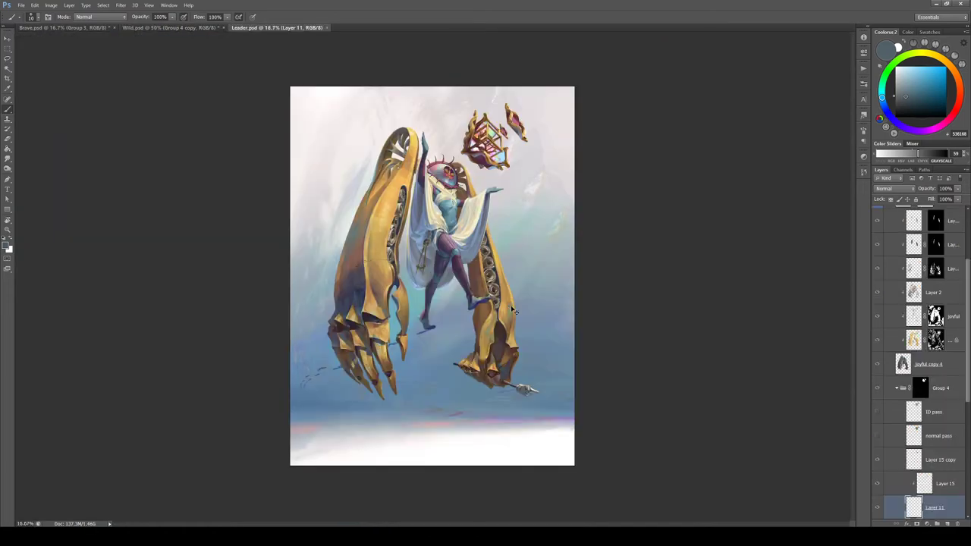
key("ctrl+plus")
key("ctrl+plus")
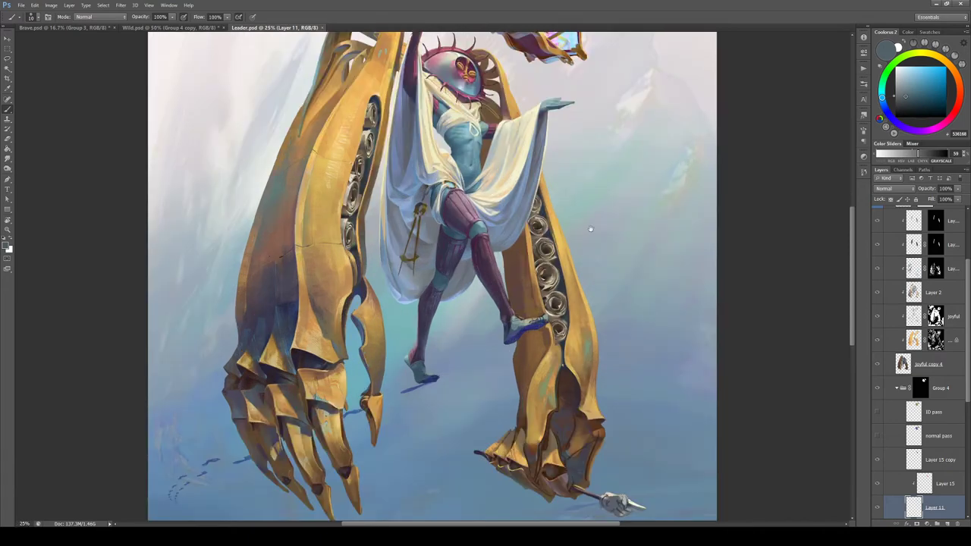
left_click_drag(590, 229, 583, 298)
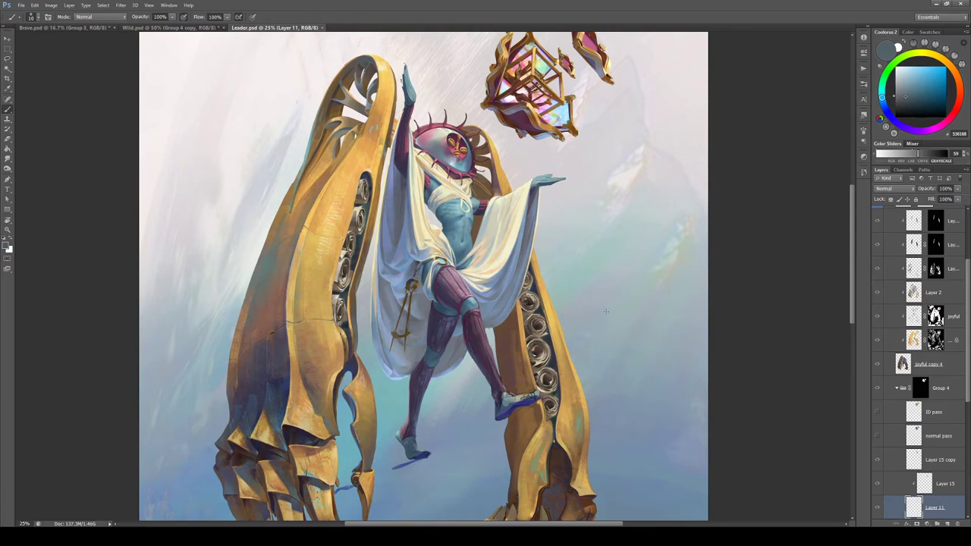
Examine the armour plates and claws of the giant golden hands in Leader.psd at up to 50% zoom
scroll(619, 366, "down", 3)
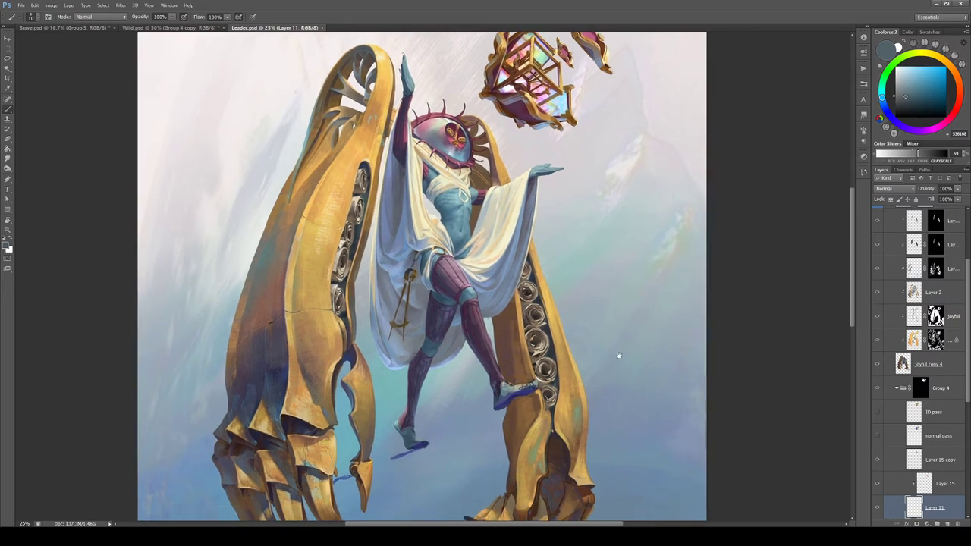
scroll(618, 355, "down", 5)
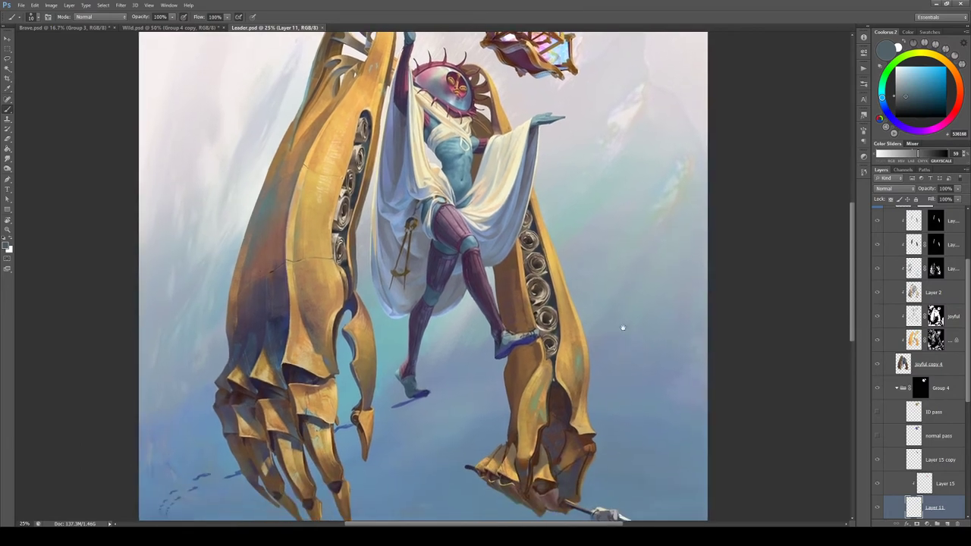
scroll(306, 390, "left", 10)
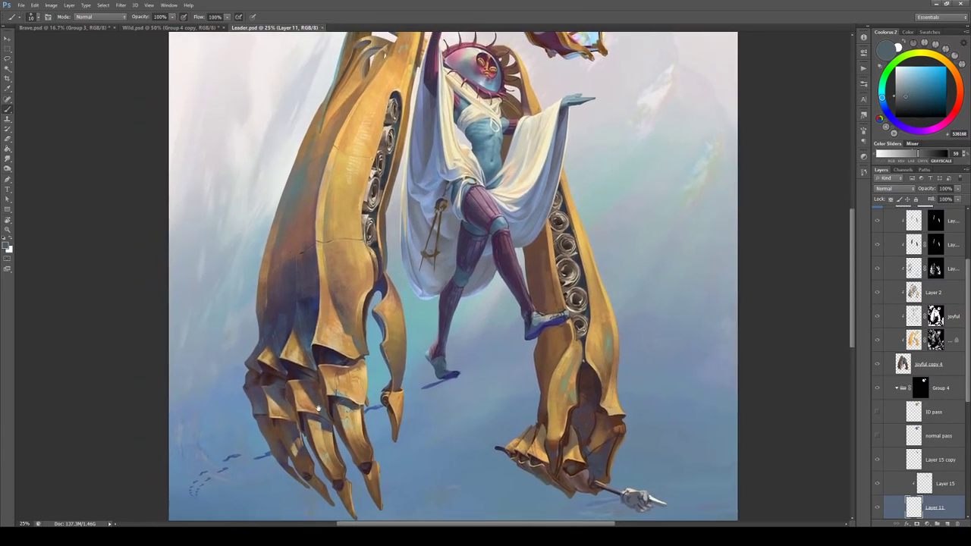
scroll(346, 360, "up", 1)
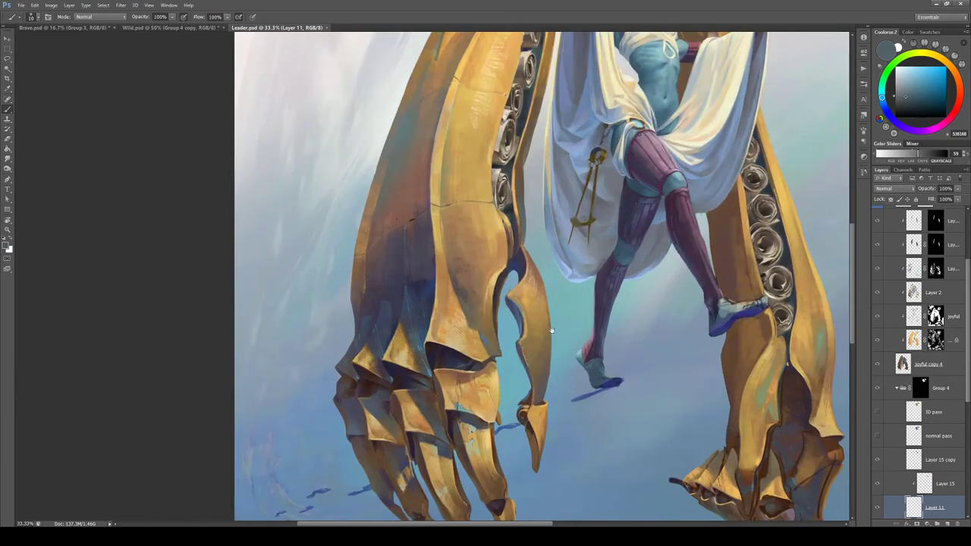
left_click_drag(552, 329, 544, 247)
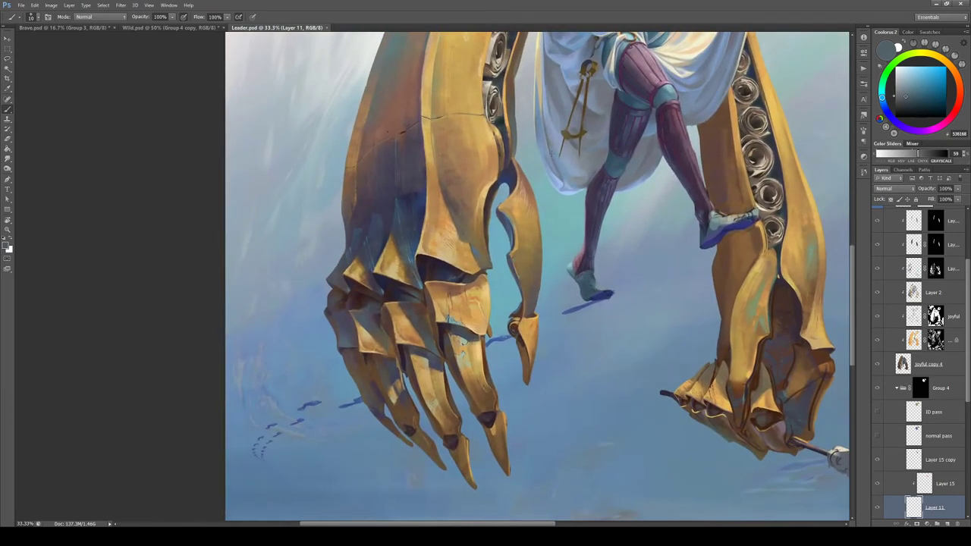
scroll(553, 157, "up", 1)
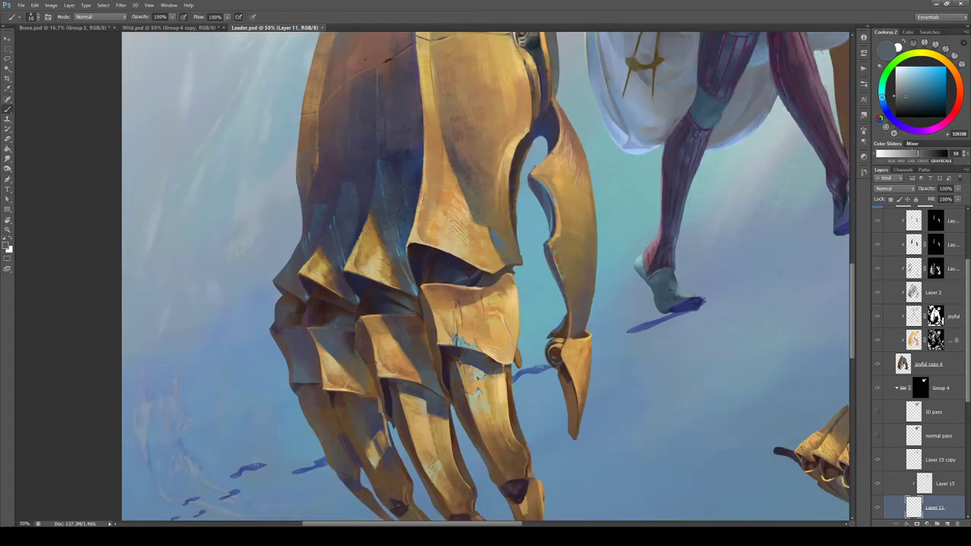
left_click_drag(594, 255, 592, 325)
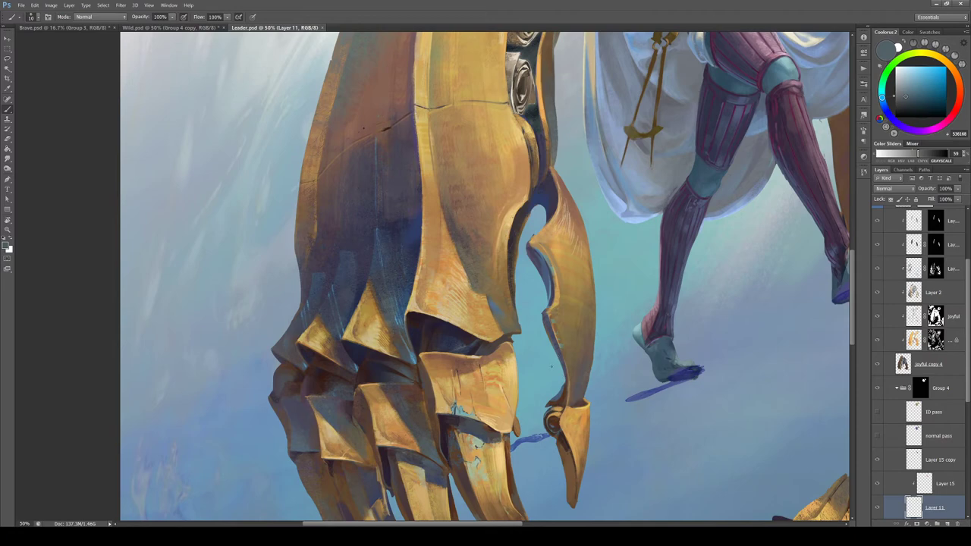
mouse_move(533, 457)
left_mouse_down()
mouse_move(531, 299)
mouse_move(531, 333)
left_mouse_up()
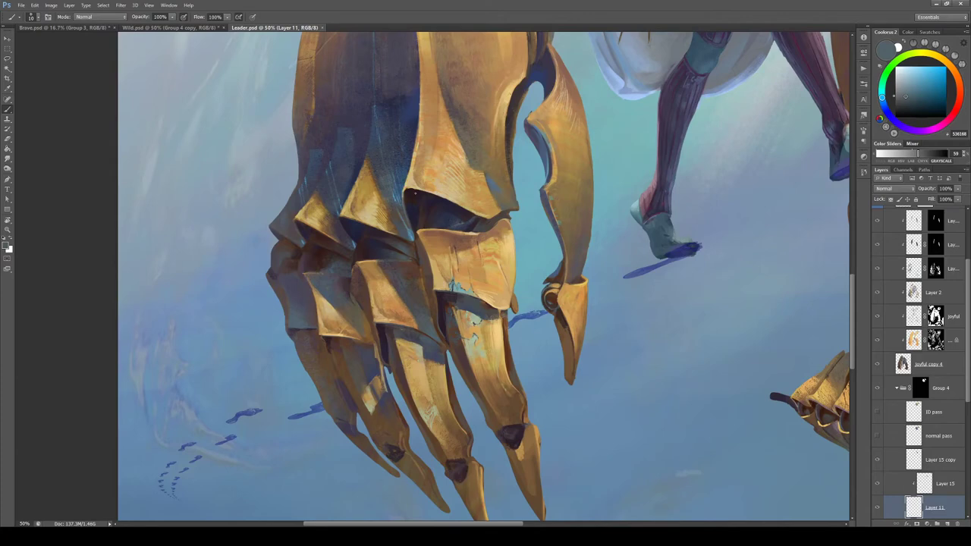
left_click_drag(712, 251, 659, 219)
mouse_move(688, 182)
left_mouse_down()
mouse_move(564, 269)
mouse_move(617, 220)
left_mouse_up()
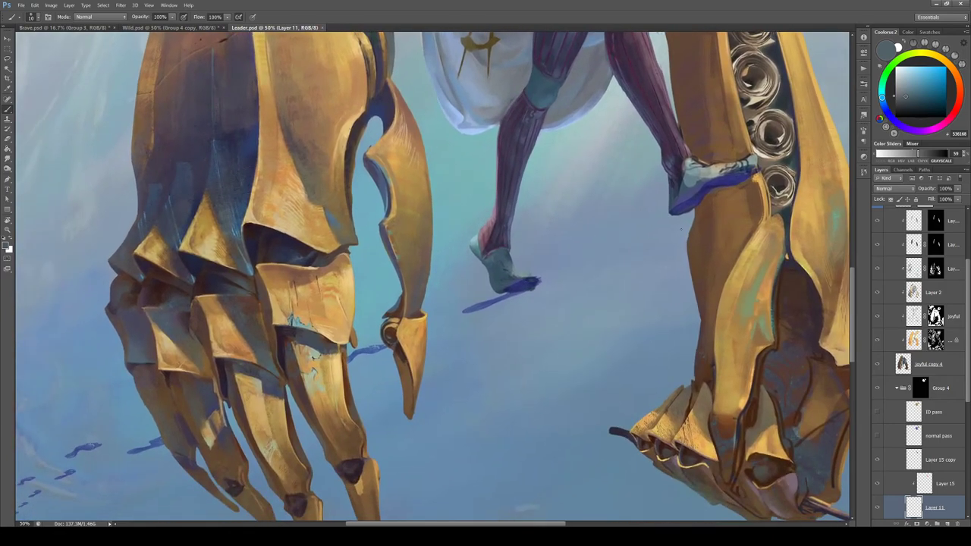
Review the whole Leader.psd composition at 25% zoom, from the pale ground up to the floating golden frame
key("ctrl+minus")
key("ctrl+minus")
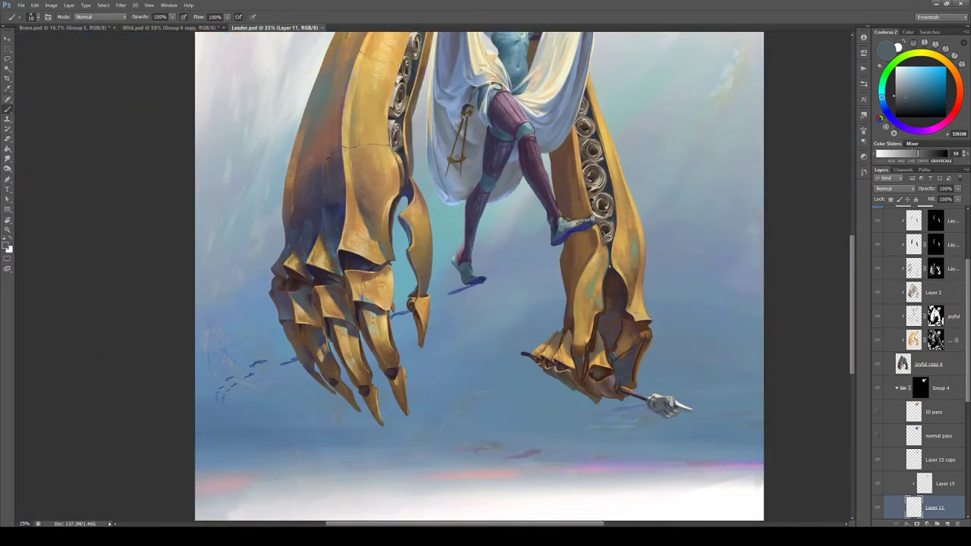
mouse_move(494, 234)
left_mouse_down()
mouse_move(499, 187)
mouse_move(495, 222)
left_mouse_up()
left_click_drag(494, 90, 495, 266)
mouse_move(476, 320)
left_mouse_down()
mouse_move(499, 239)
mouse_move(500, 180)
mouse_move(457, 297)
left_mouse_up()
left_click_drag(468, 223, 459, 264)
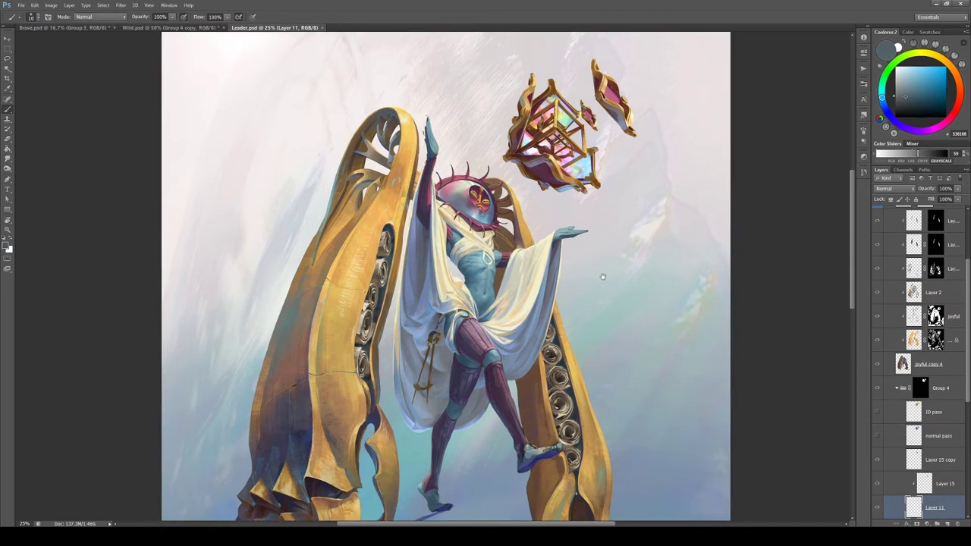
Switch to Brave.psd and examine the purple-jacketed figure, its yellow trousers and iridescent lining at up to 50% zoom
key("ctrl+Tab")
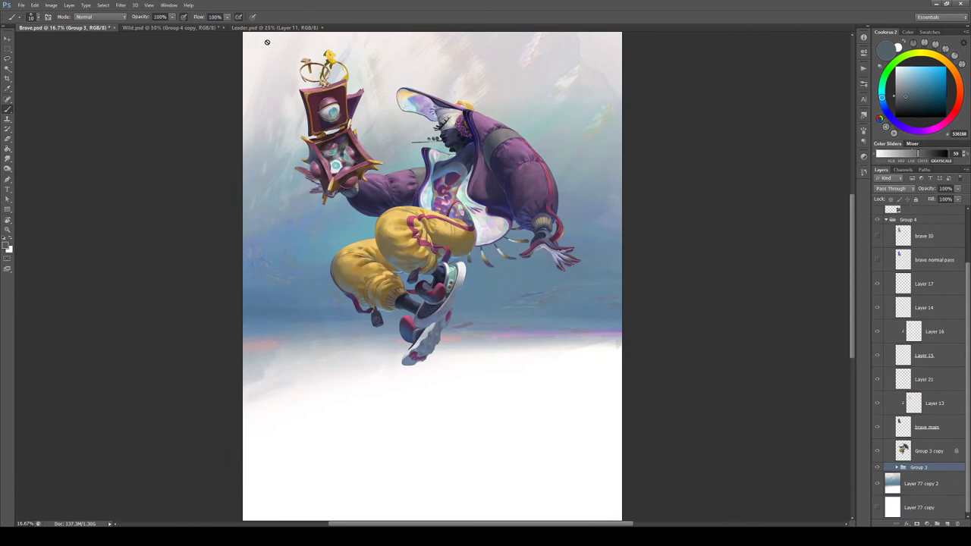
key("ctrl+minus")
key("ctrl+minus")
key("ctrl+plus")
key("ctrl+plus")
key("ctrl+plus")
key("ctrl+plus")
left_click_drag(514, 165, 509, 285)
key("ctrl+plus")
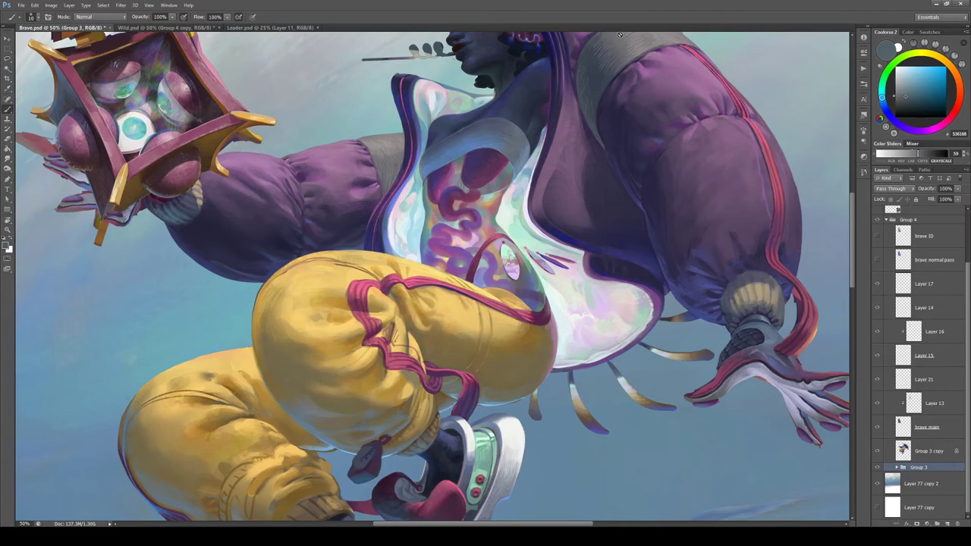
key("ctrl+minus")
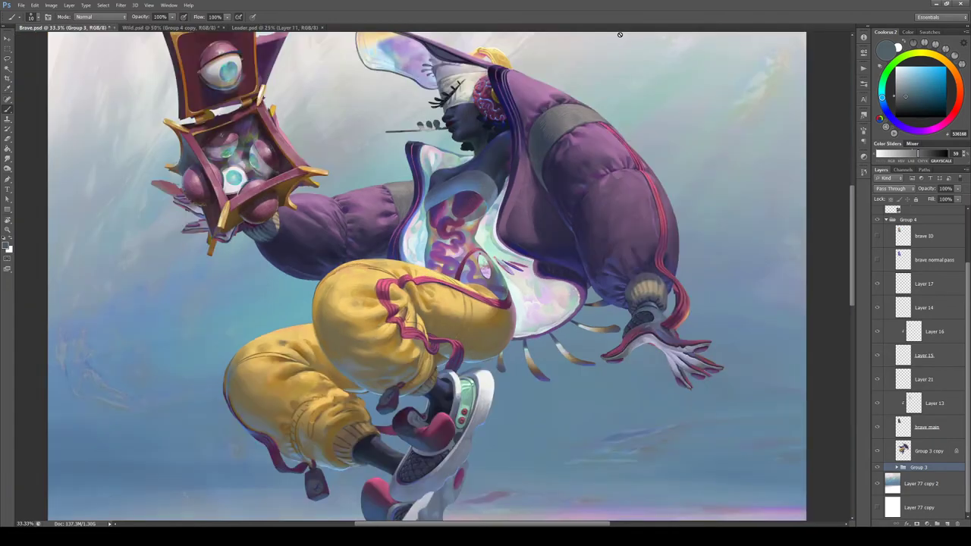
Compare the crouching creature in Wild.psd with the finished rendering of the figure in Brave.psd
key("ctrl+Tab")
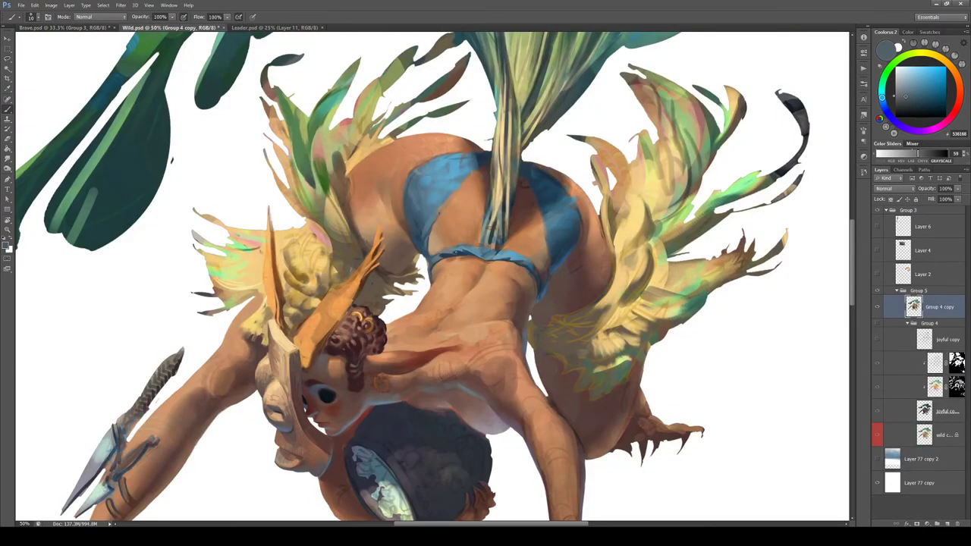
key("Escape")
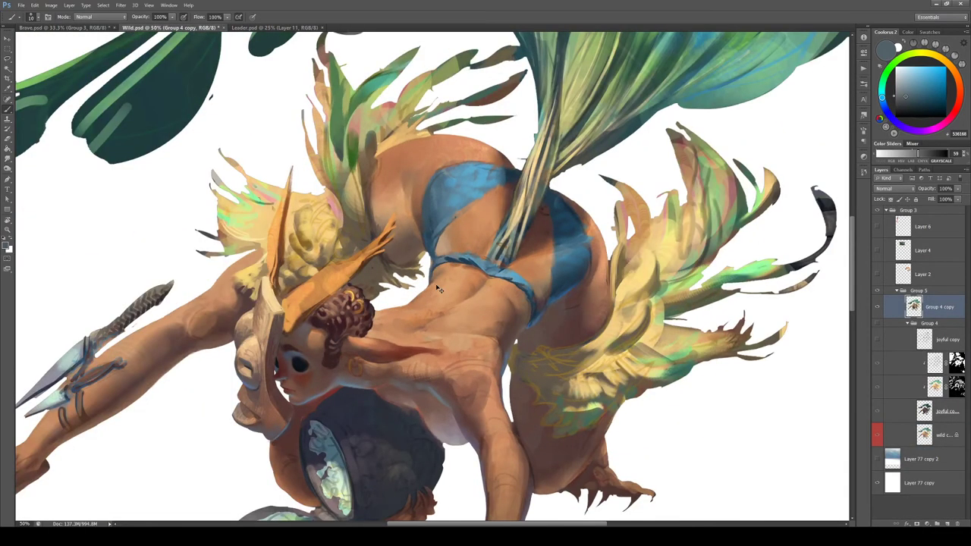
key("ctrl+Tab")
left_click(66, 27)
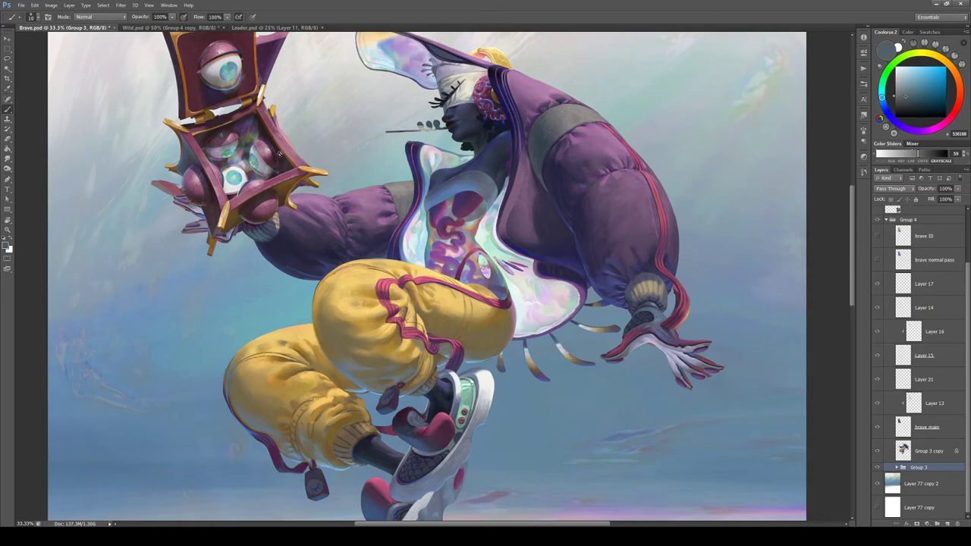
left_click_drag(565, 154, 561, 182)
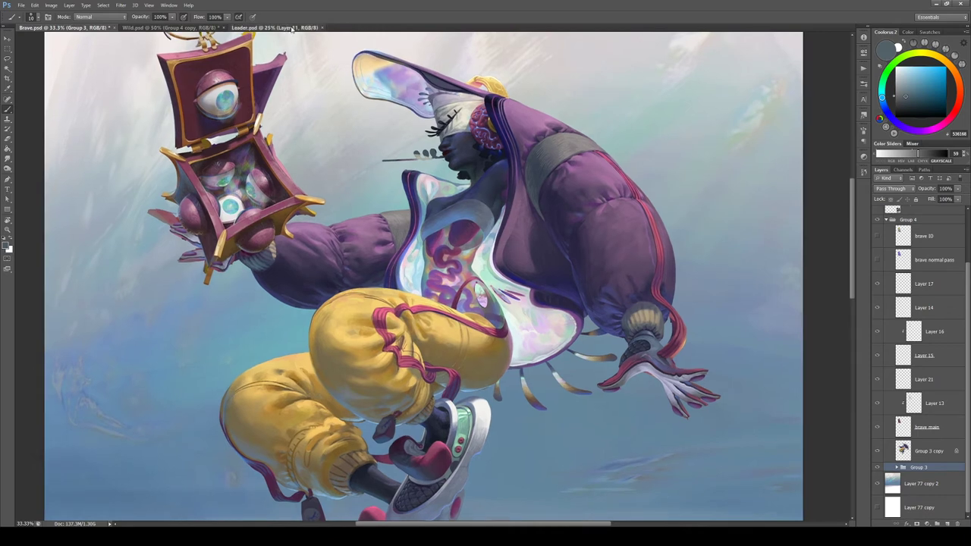
Close Leader.psd, then hide Group 3 in Brave.psd and save that file
left_click(322, 27)
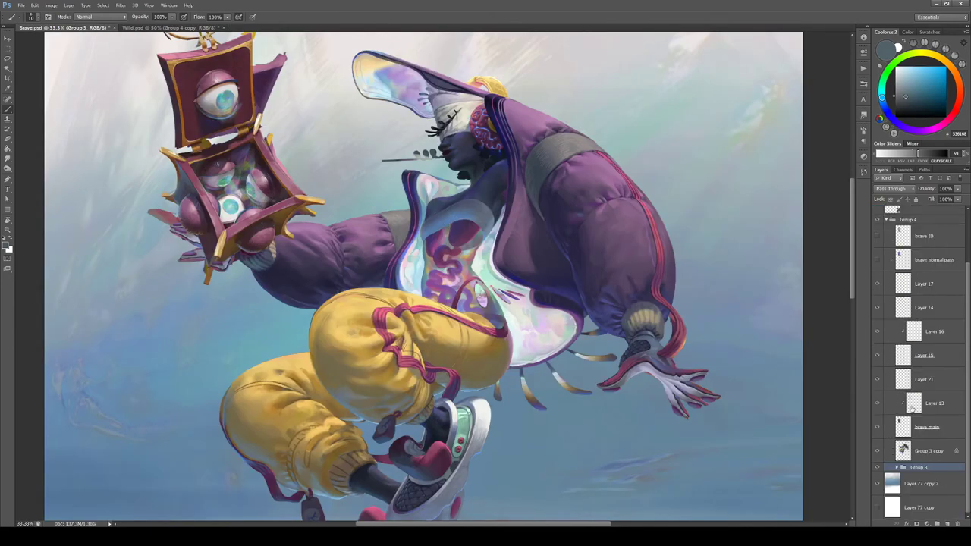
left_click(878, 466)
key("ctrl+s")
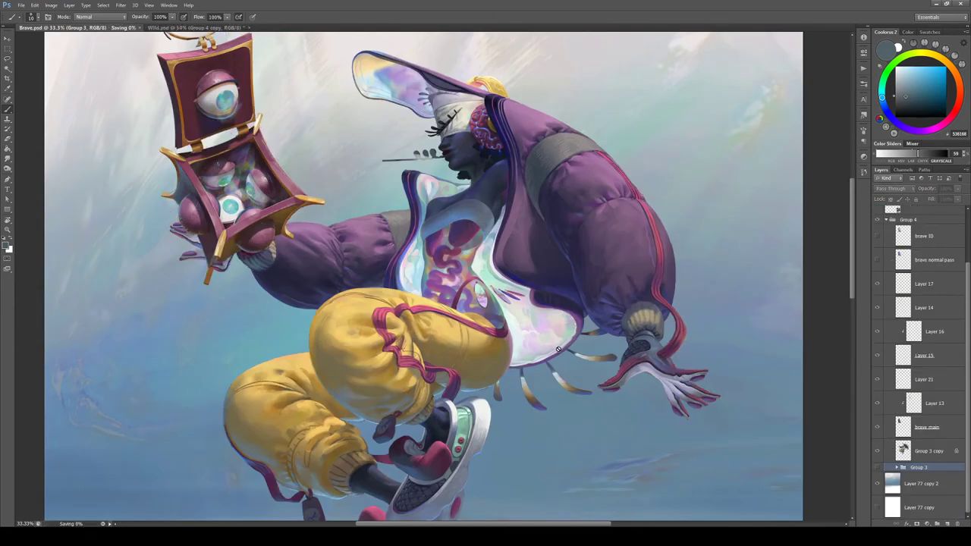
Return to Wild.psd and sample brown tones from the creature's body, shading the brush colour slightly darker
key("ctrl+Tab")
key("ctrl+minus")
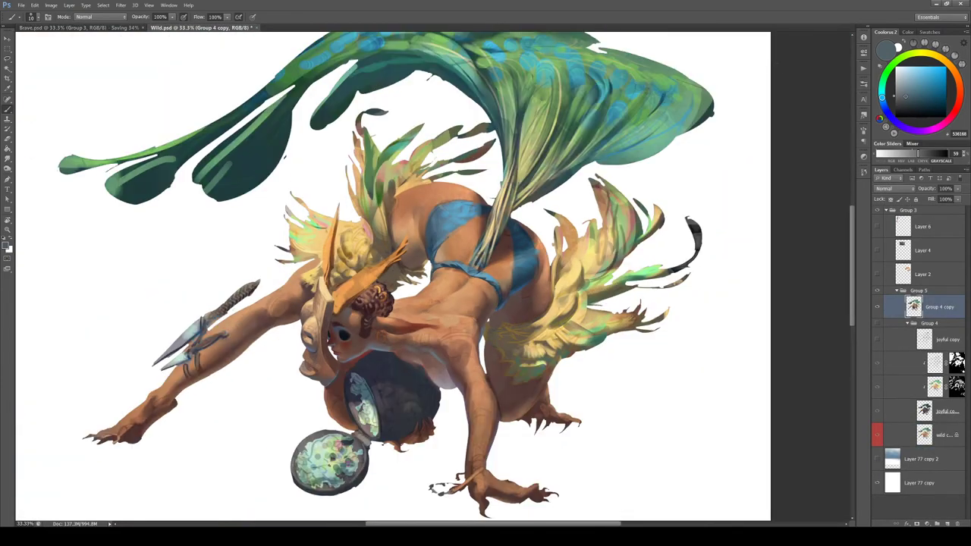
key("ctrl+plus")
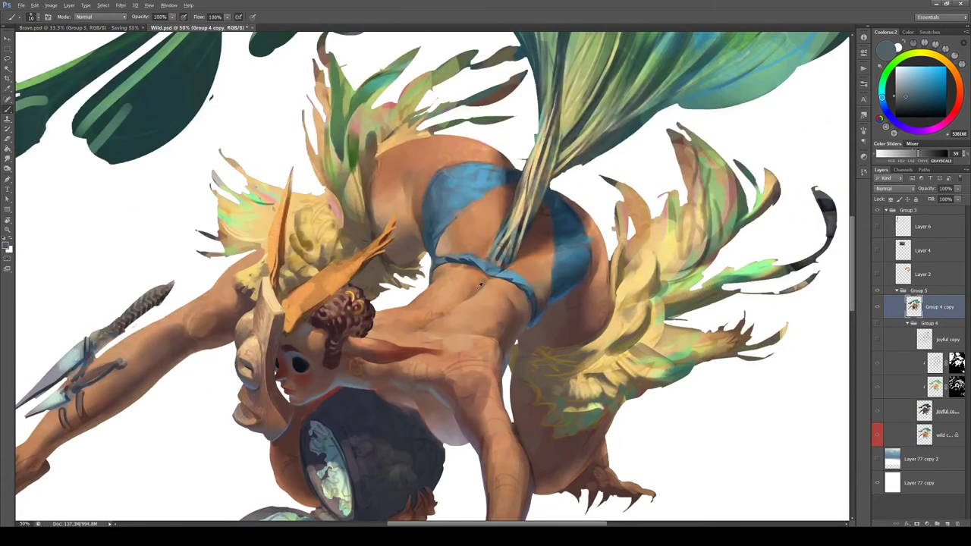
left_click(410, 252, "alt")
left_click_drag(514, 374, 509, 321)
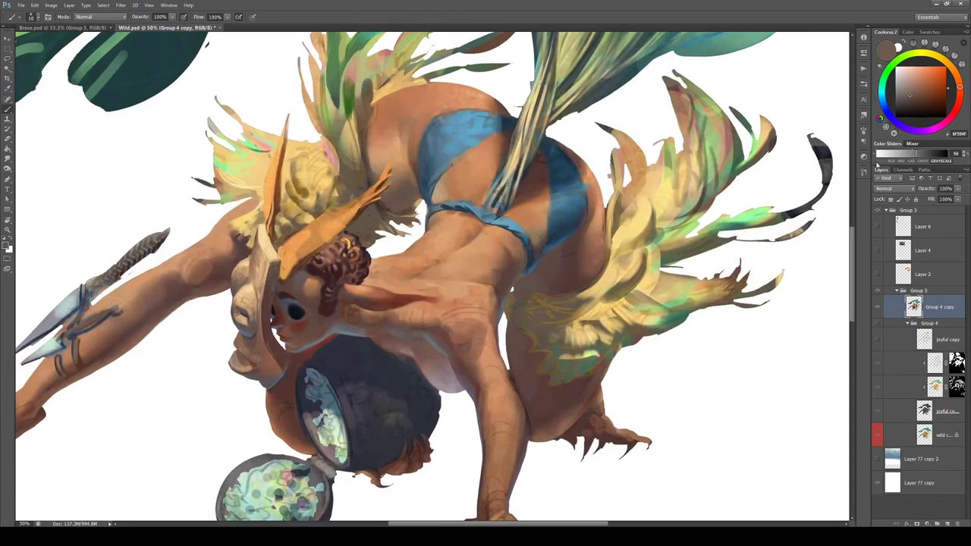
left_click(544, 265, "alt")
left_click_drag(909, 97, 903, 99)
Examine the eye-filled box in Brave.psd at 66.7% zoom, toggling Group 3's visibility to compare
left_click(60, 27)
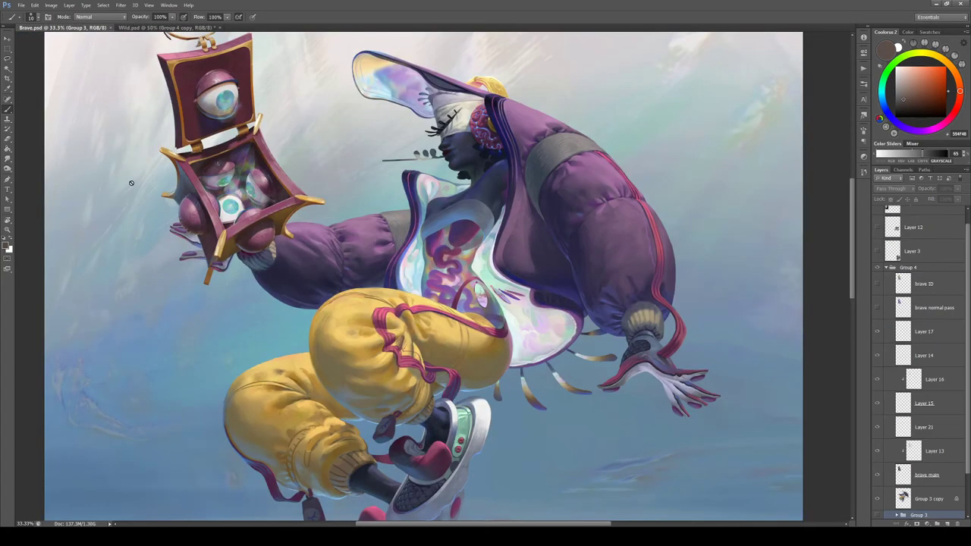
left_click_drag(461, 367, 447, 321)
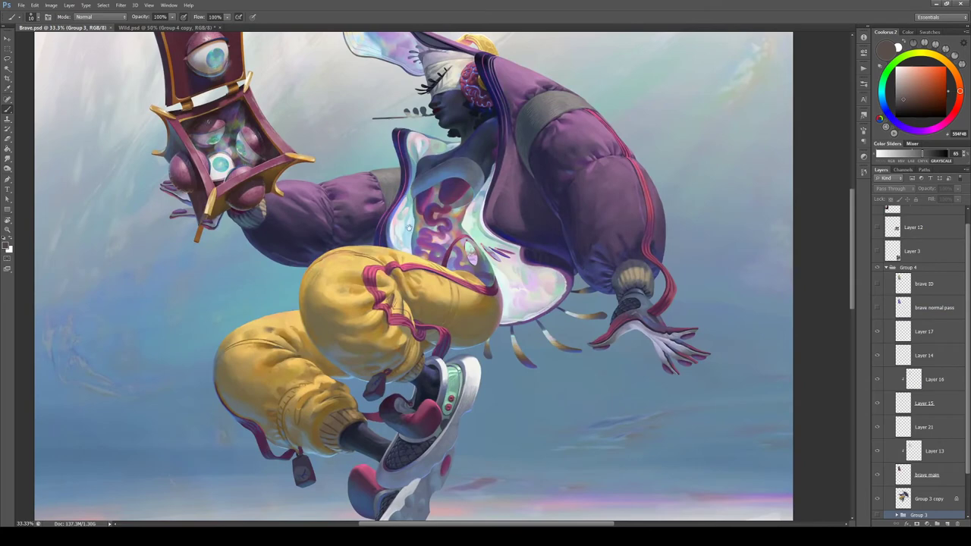
mouse_move(332, 162)
left_mouse_down()
mouse_move(468, 273)
mouse_move(487, 311)
left_mouse_up()
key("ctrl+plus")
key("ctrl+plus")
left_click_drag(461, 228, 556, 237)
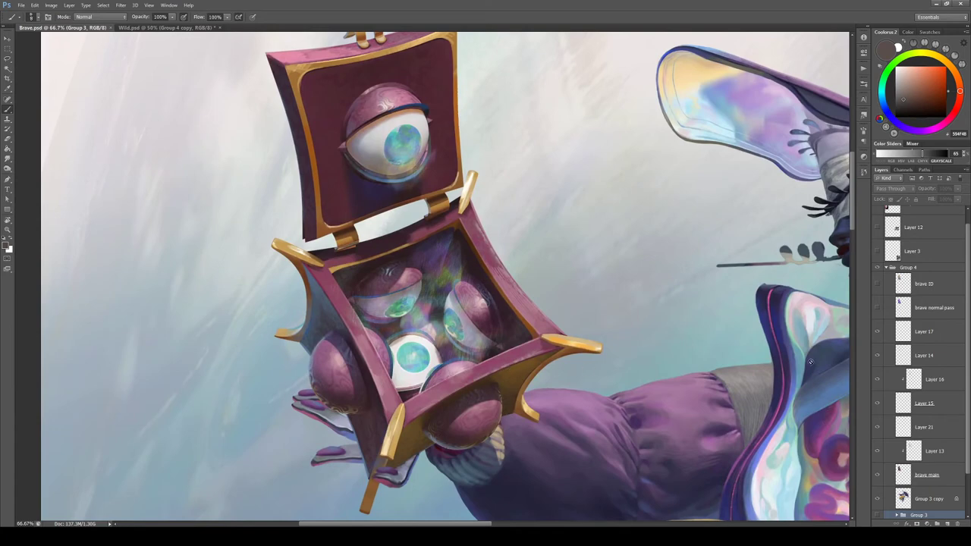
scroll(968, 417, "down", 2)
left_click(877, 468)
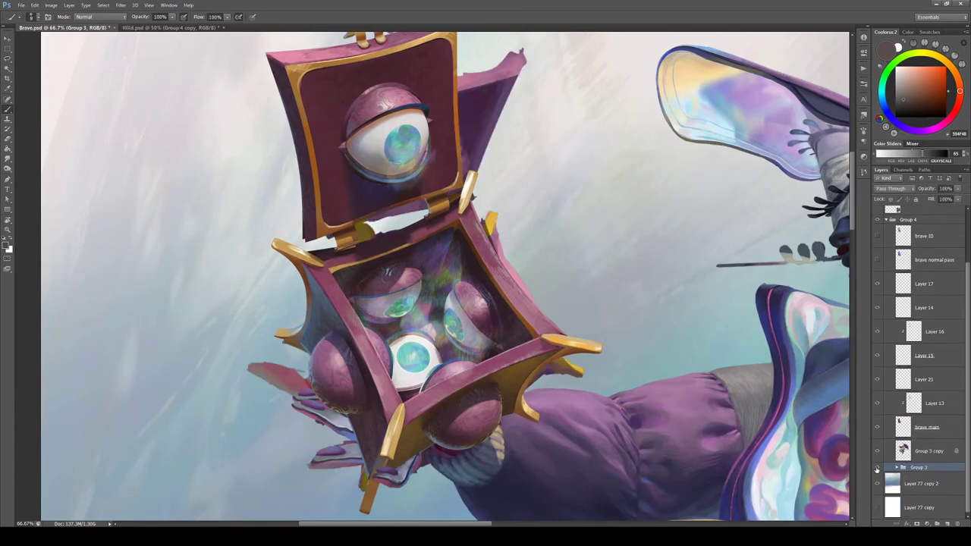
left_click(877, 468)
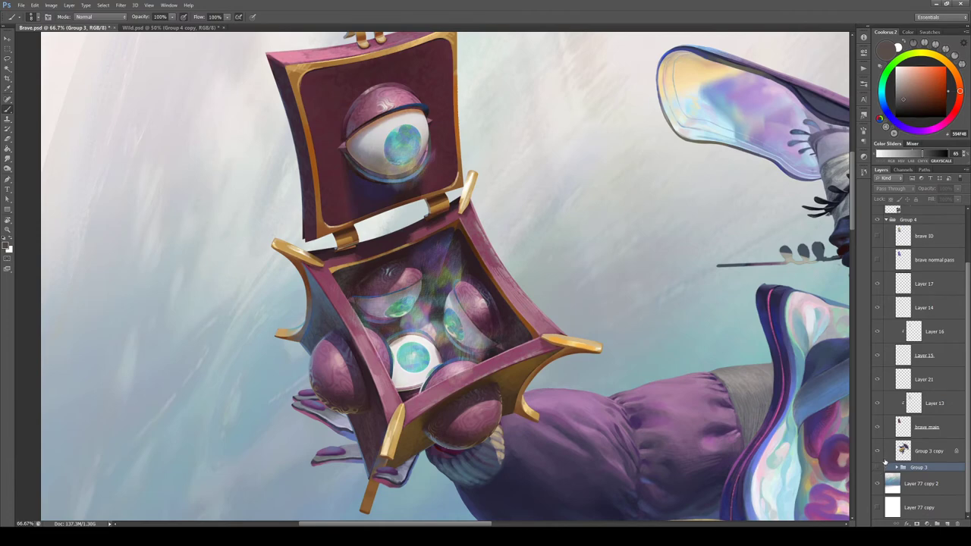
Inspect how the box was built by toggling its paint layers, brave normal pass and brave ID layers
left_click_drag(878, 285, 878, 425)
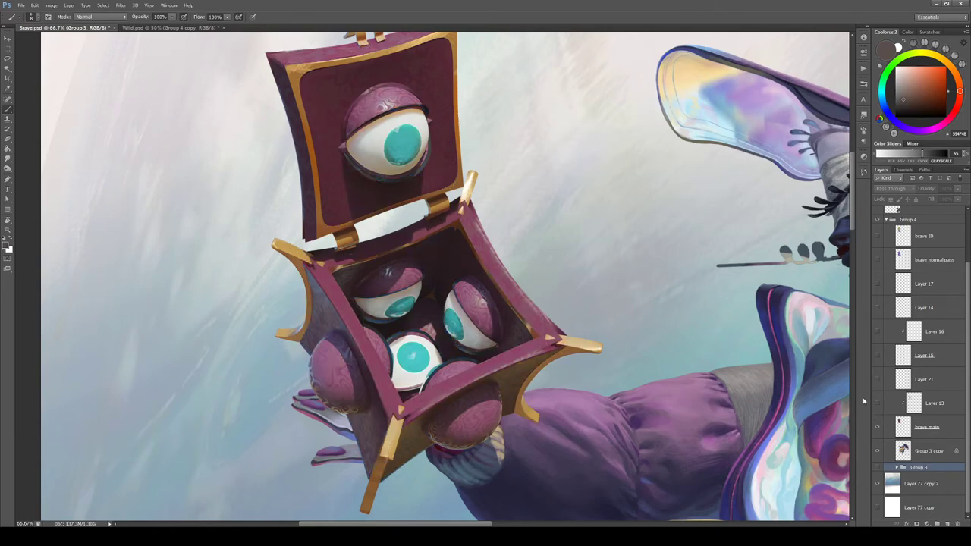
left_click_drag(622, 346, 622, 373)
left_click_drag(877, 403, 880, 270)
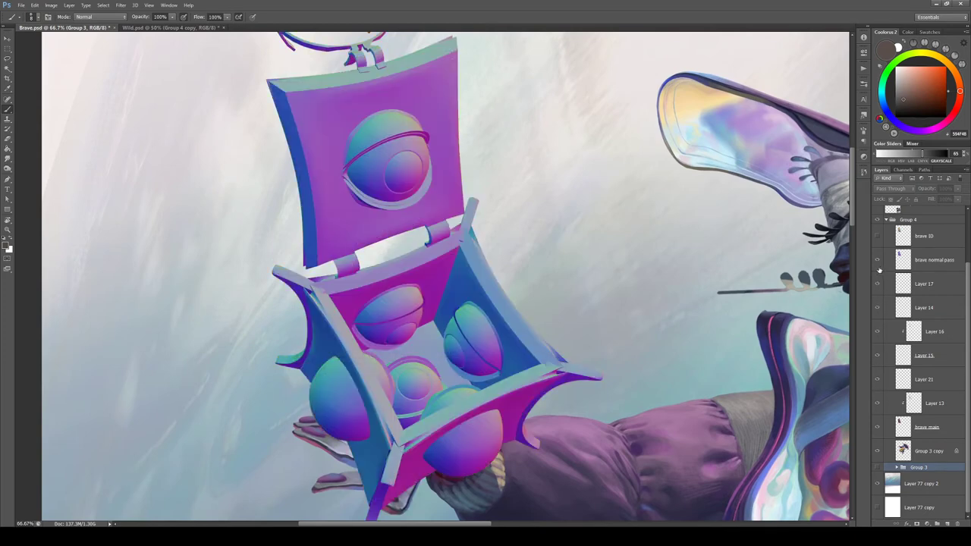
left_click(878, 262)
left_click(877, 238)
left_click(876, 239)
left_click(877, 260)
left_click(877, 259)
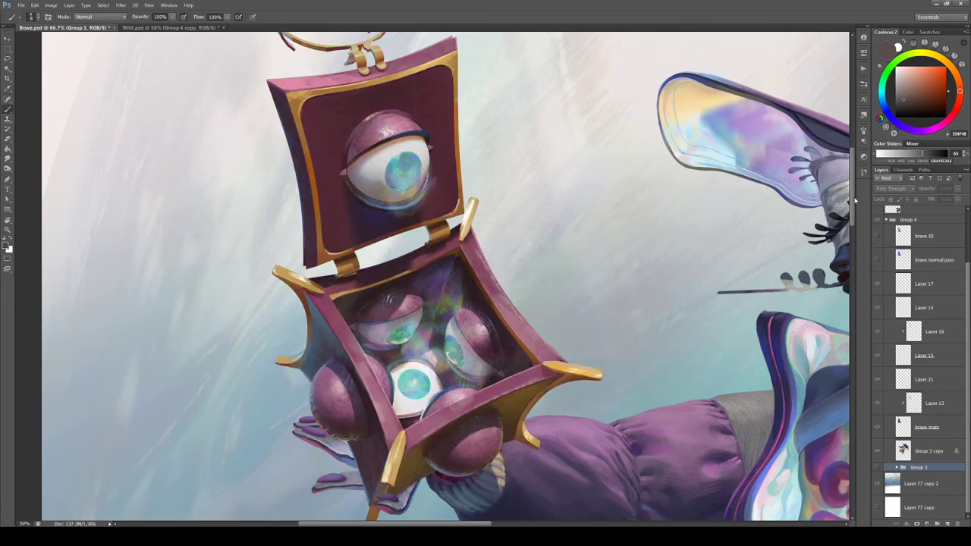
Compare the whole Brave.psd figure with the creature in Wild.psd, both at 33.3% zoom
key("ctrl+minus")
key("ctrl+minus")
left_click_drag(682, 413, 516, 274)
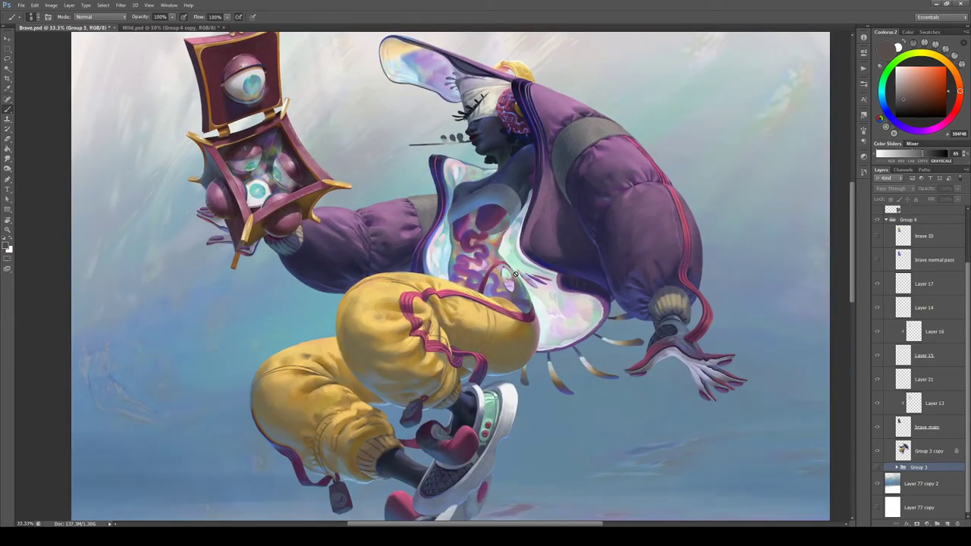
key("ctrl+Tab")
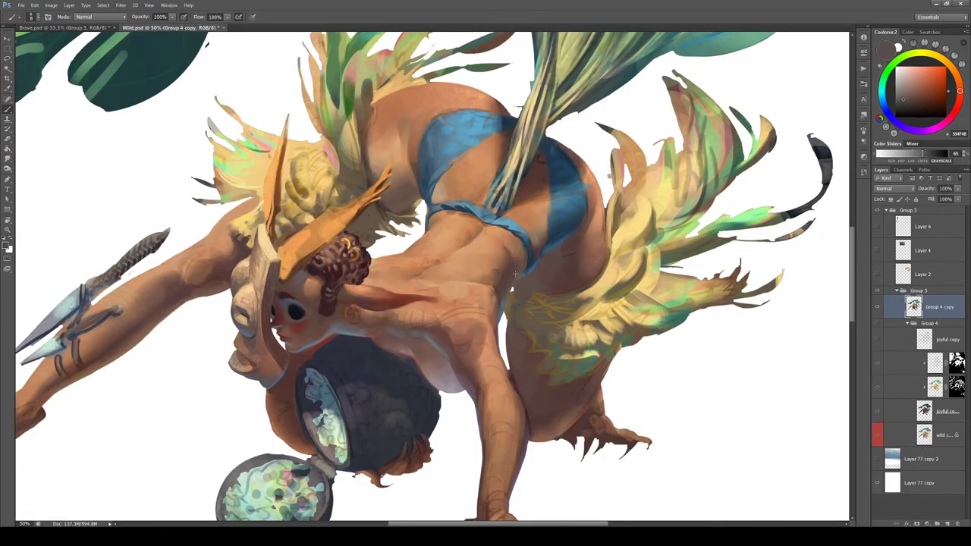
key("ctrl+minus")
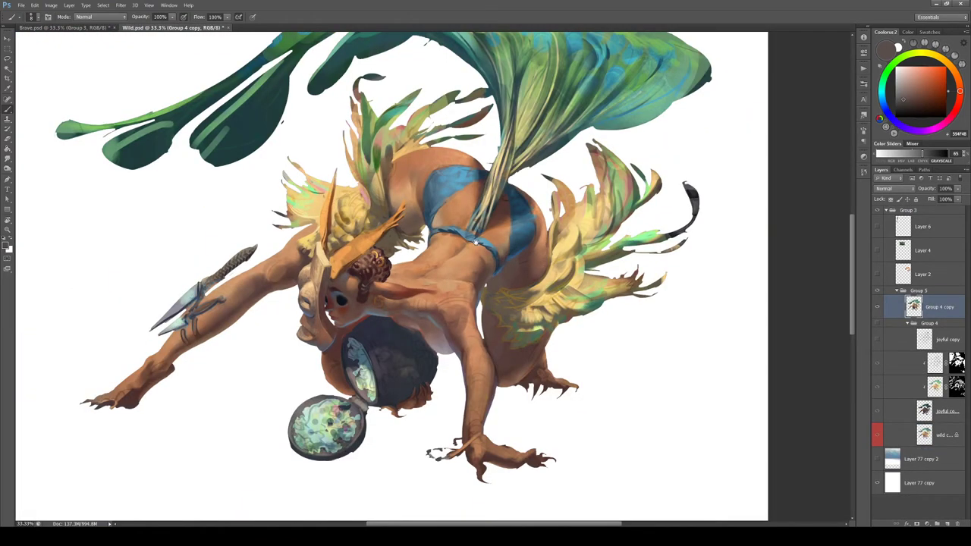
left_click_drag(476, 240, 541, 231)
Sample a greyish brown beside the creature's thigh, lighten it slightly, and lock the transparent pixels of the Group 4 copy layer
left_click(563, 270, "alt")
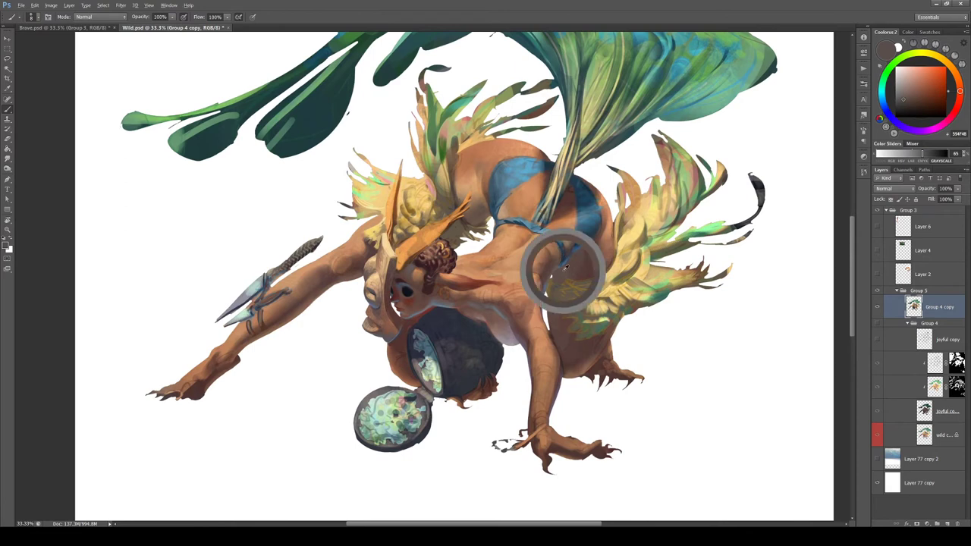
left_click_drag(907, 103, 902, 96)
key("ctrl+plus")
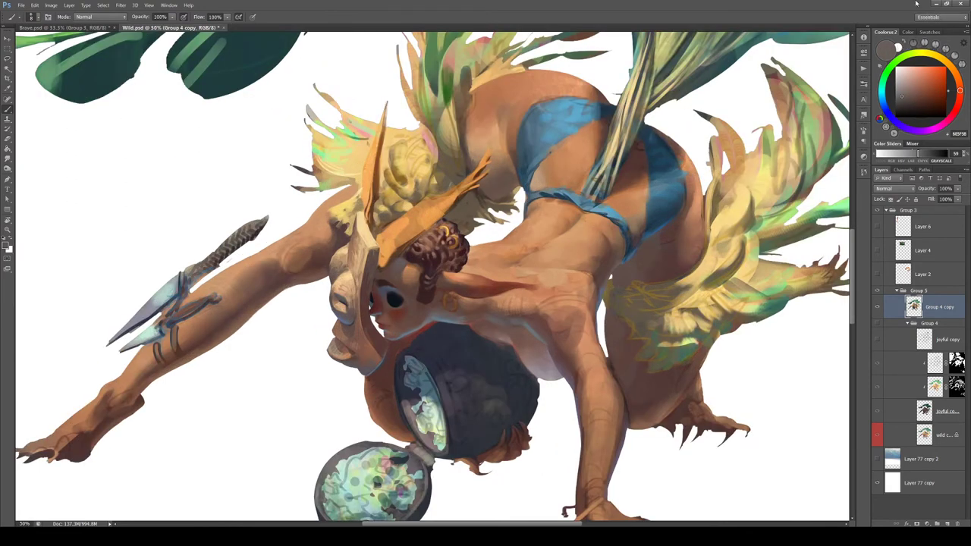
left_click(891, 198)
scroll(627, 287, "right", 5)
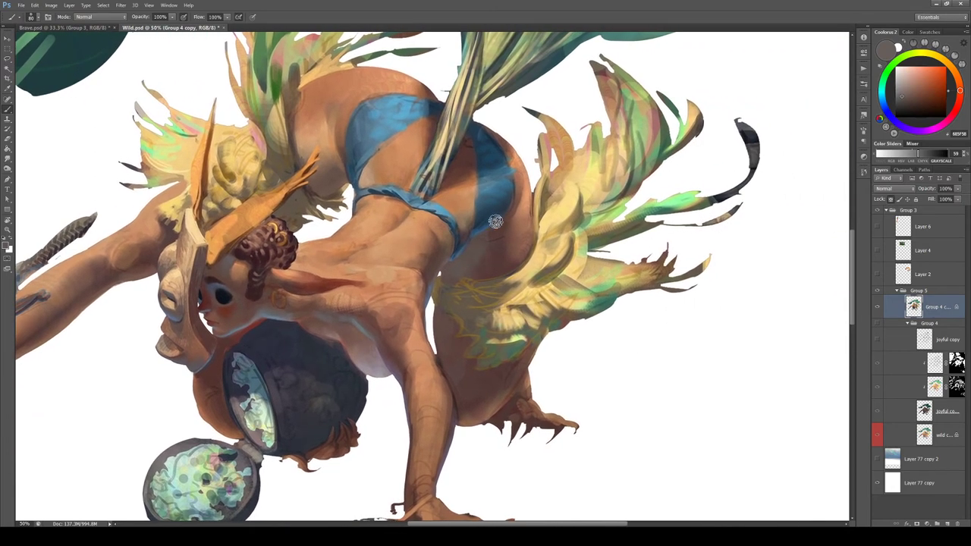
Shade the thigh below the blue brief with muted reddish browns, sampling tones from the brief and surrounding skin
left_click(495, 220, "alt")
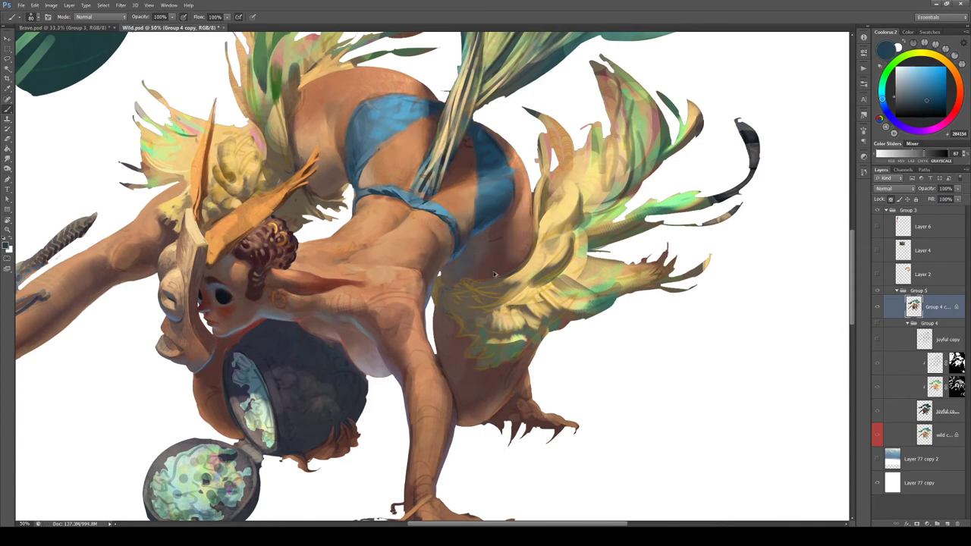
left_click(321, 177, "alt")
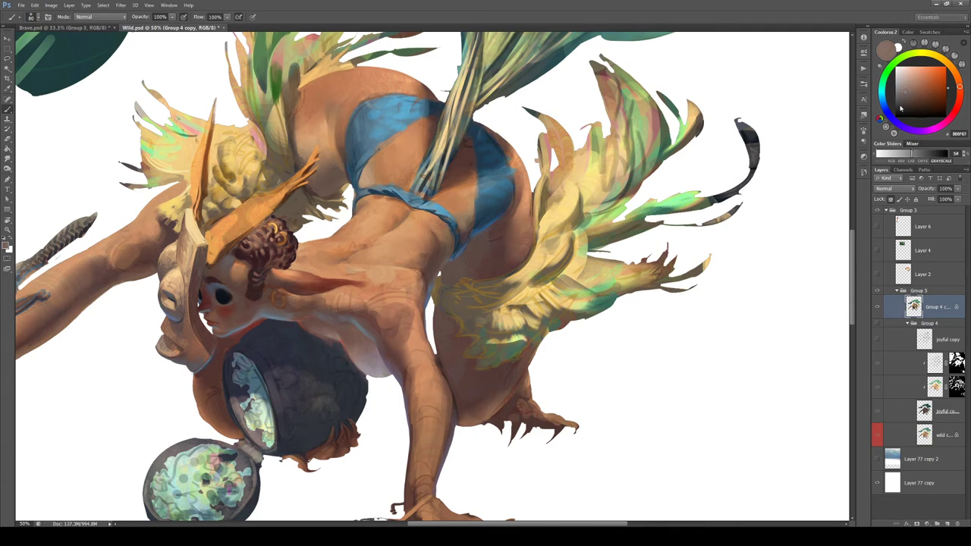
left_click(726, 221, "alt")
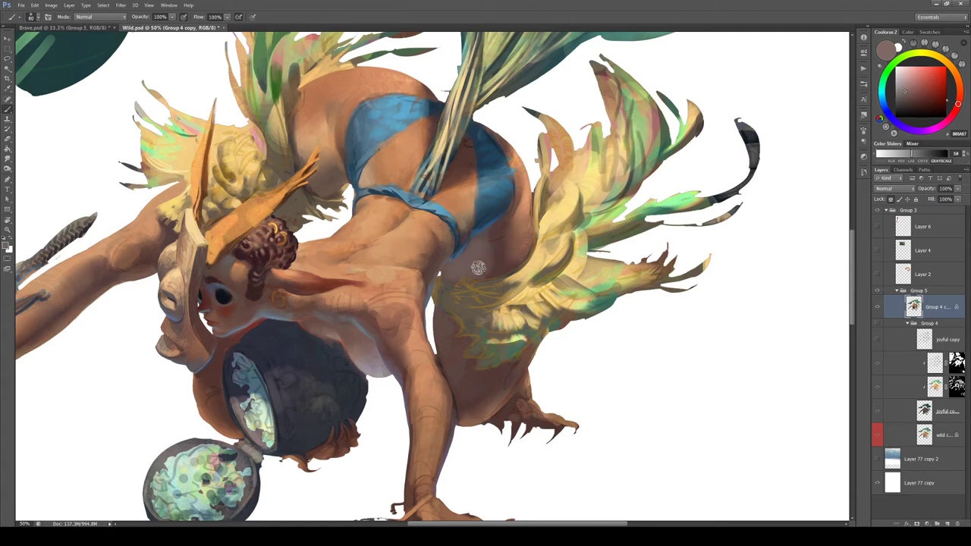
left_click(486, 239, "alt")
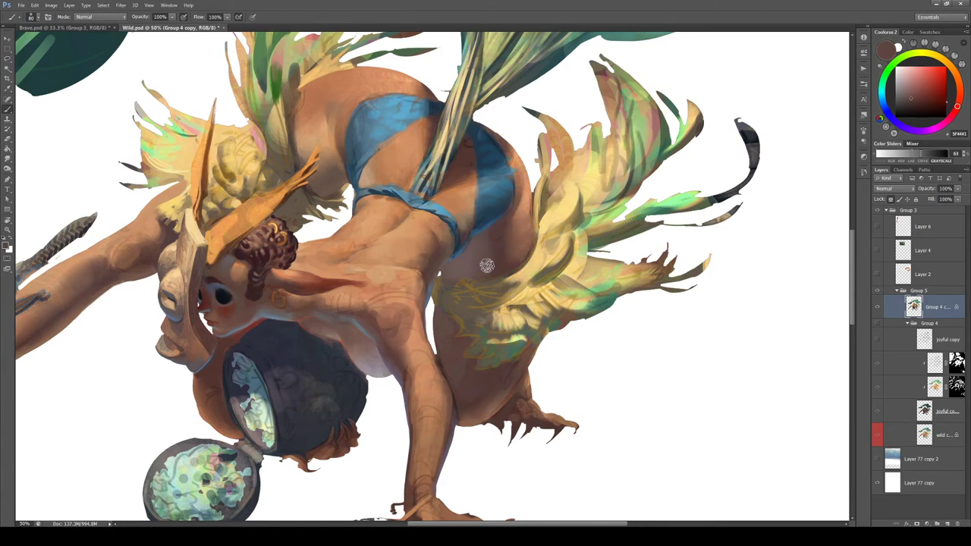
left_click(510, 265, "alt")
left_click(509, 242, "alt")
left_click(503, 239, "alt")
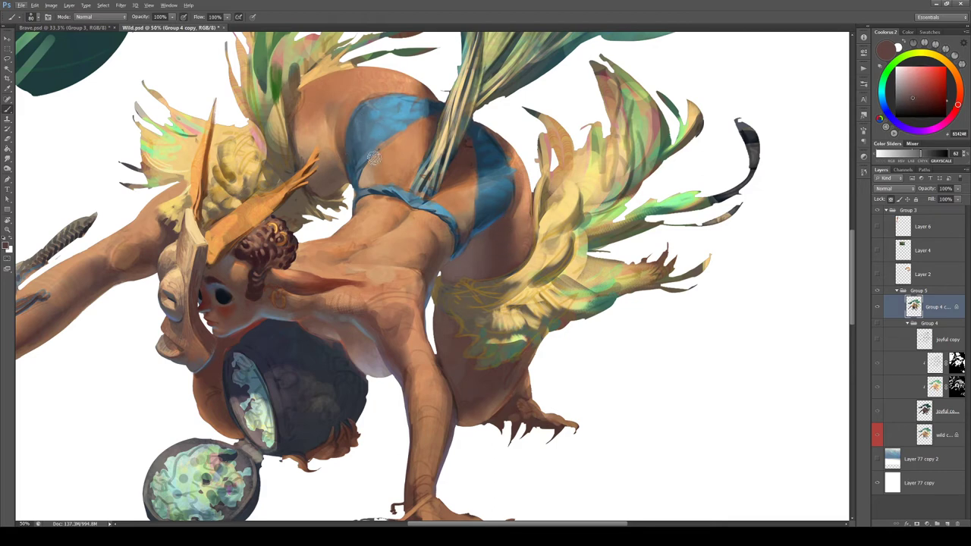
Undo the last thigh stroke, sample a muted brown from the thigh's lower edge, and reduce the brush size to 45
left_click_drag(326, 137, 340, 152)
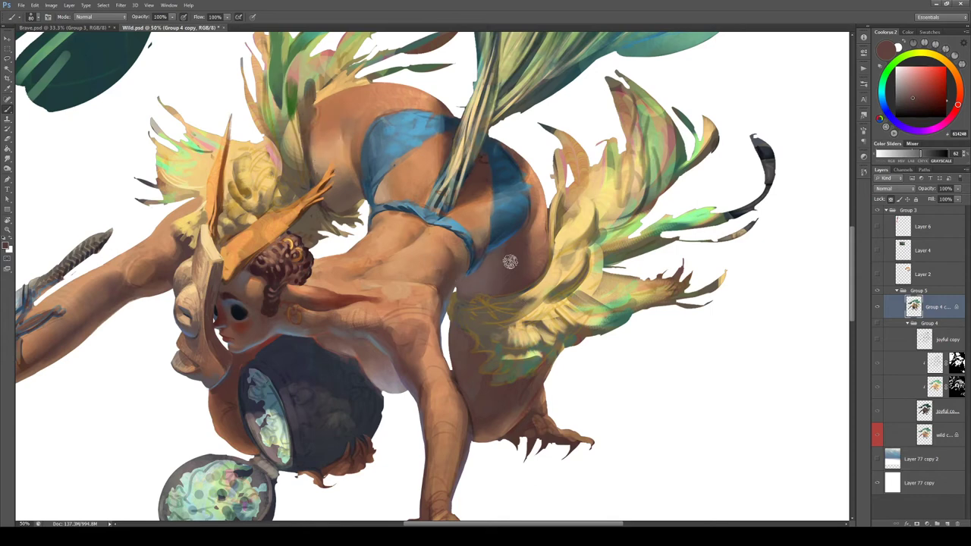
left_click_drag(507, 259, 505, 261)
key("ctrl+z")
left_click(481, 285, "alt")
key("bracketleft")
key("bracketleft")
key("bracketleft")
key("bracketleft")
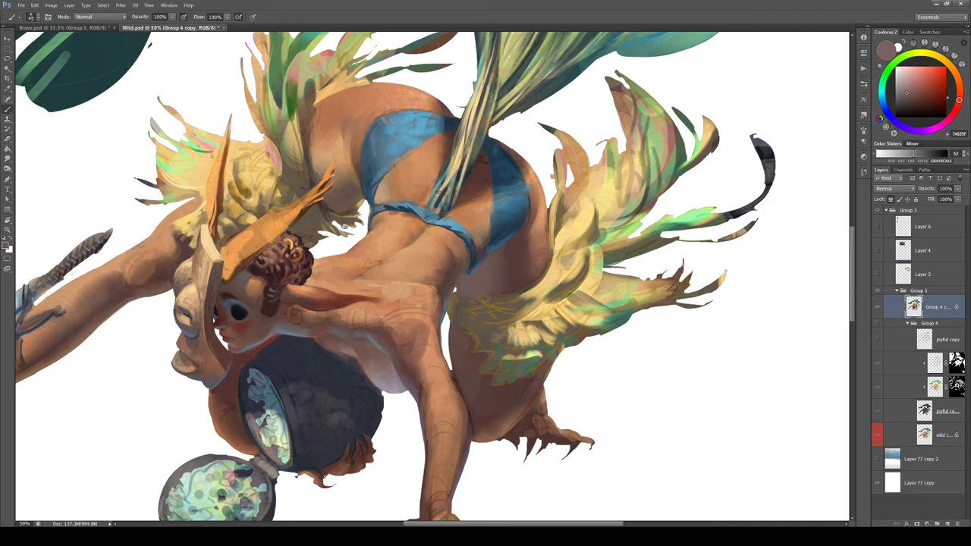
Blend cool bluish and purplish grey into the thigh edge beside the waist, sampling the mask's blue rim and nearby skin
left_click(223, 375, "alt")
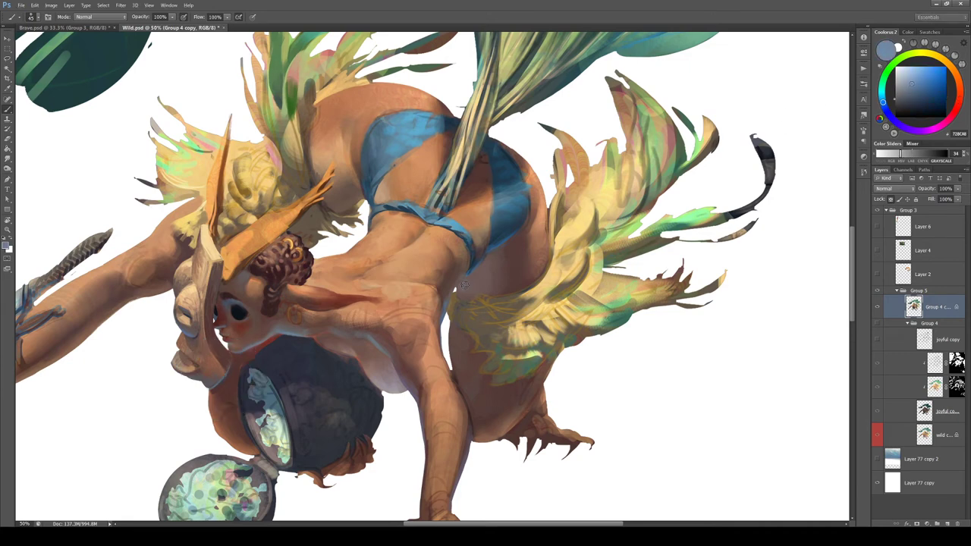
left_click(468, 284, "alt")
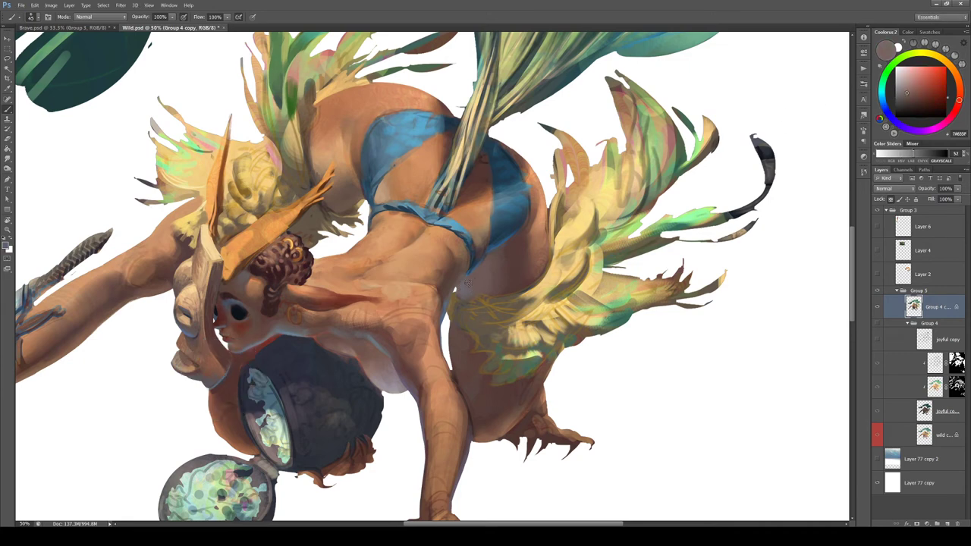
left_click(464, 288, "alt")
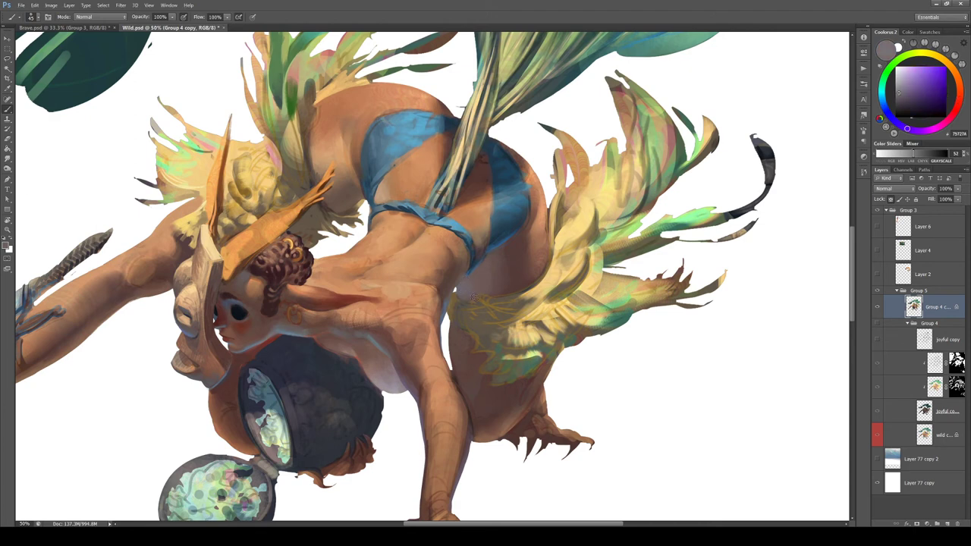
left_click(503, 264, "alt")
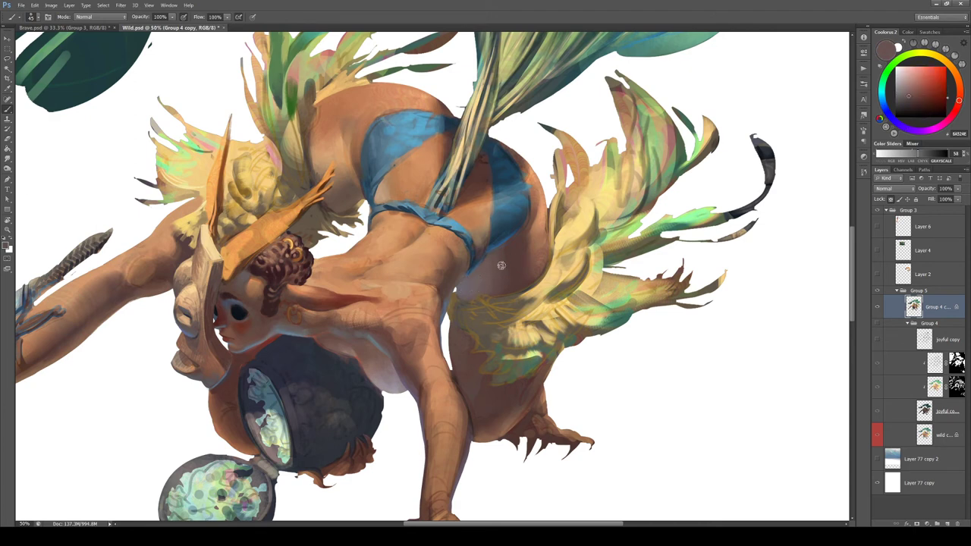
left_click(482, 279, "alt")
left_click(459, 294, "alt")
Refine the creature's back with light orange and brown skin tones sampled from the back and shoulder
left_click(440, 280, "alt")
left_click(426, 284, "alt")
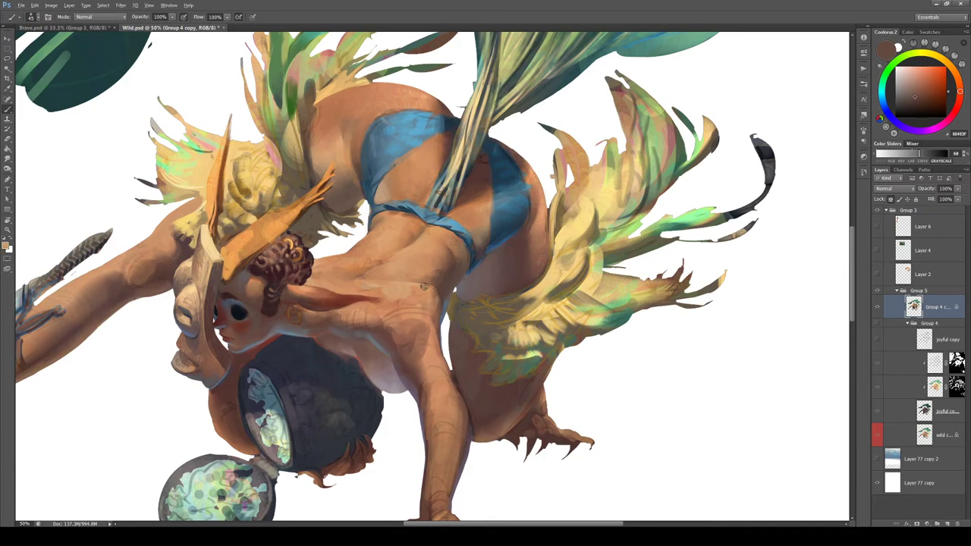
left_click_drag(425, 310, 437, 354)
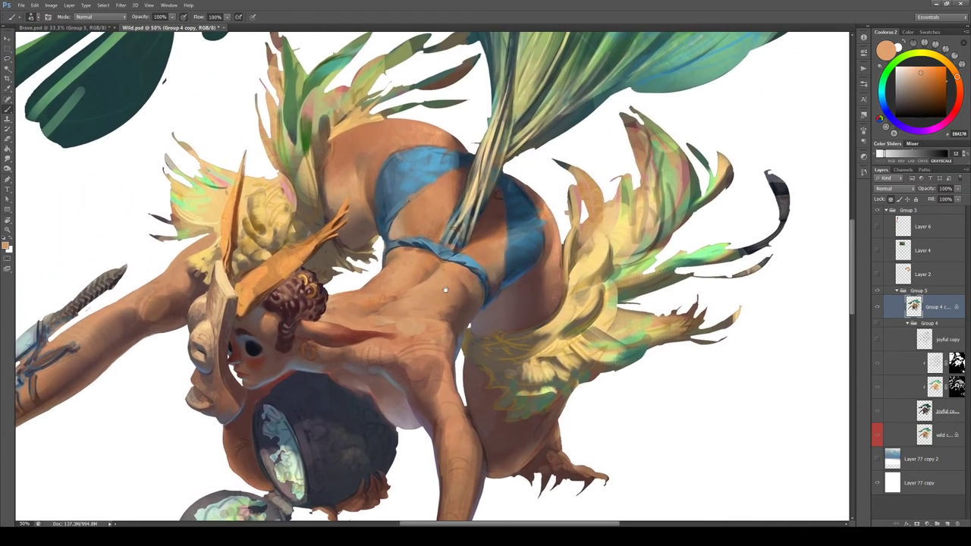
left_click(357, 305, "alt")
left_click_drag(392, 298, 458, 225)
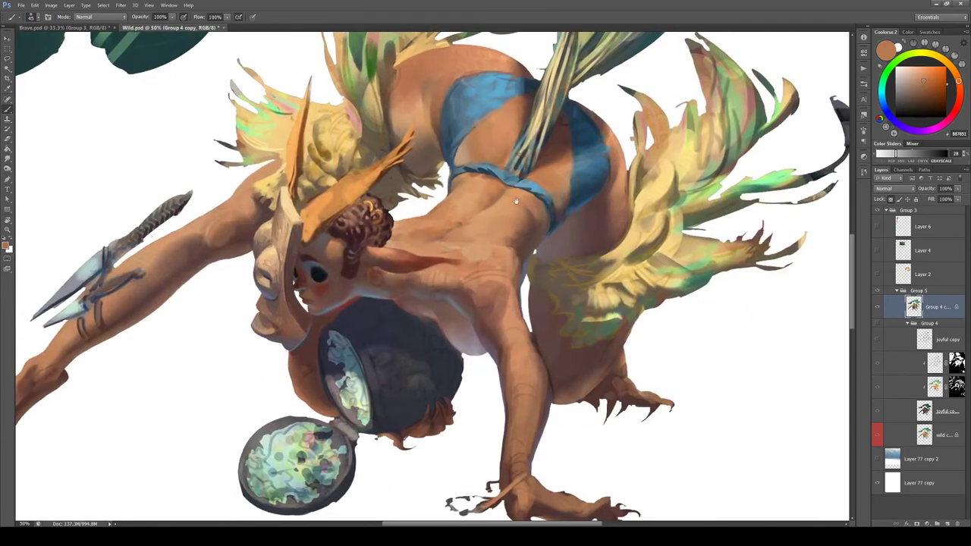
left_click(526, 240, "alt")
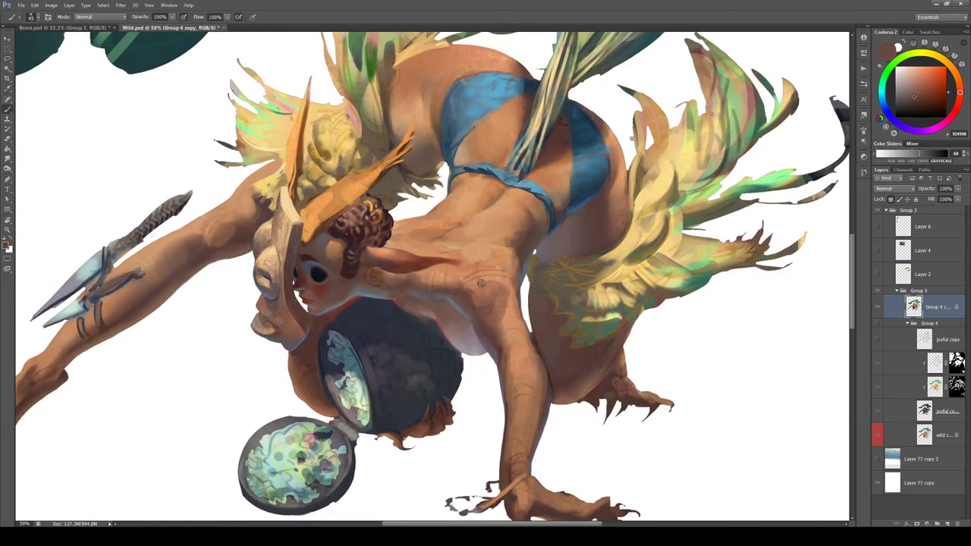
Paint dark brown shading on the upper back above the long ear and blend it with sampled lighter skin tones
left_click_drag(420, 221, 407, 234)
left_click(511, 245, "alt")
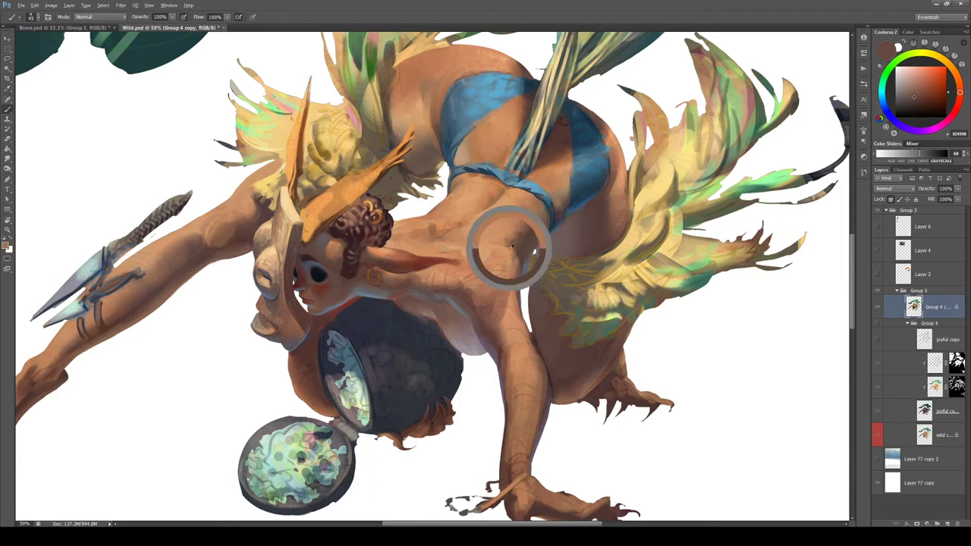
left_click(456, 258, "alt")
mouse_move(433, 230)
left_mouse_down()
mouse_move(404, 231)
mouse_move(432, 219)
mouse_move(415, 241)
mouse_move(404, 237)
mouse_move(432, 220)
left_mouse_up()
left_click(404, 232, "alt")
left_click(405, 242, "alt")
left_click_drag(401, 262, 411, 245)
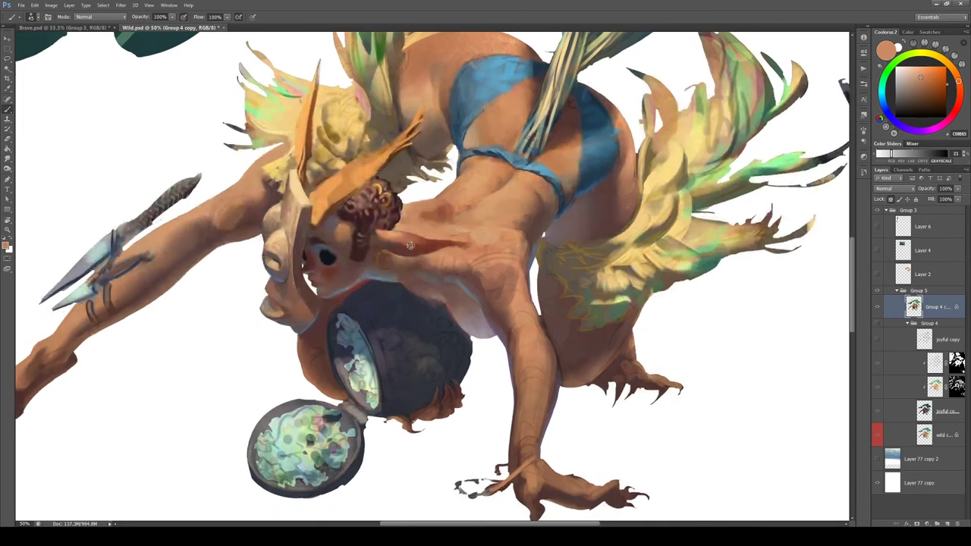
left_click(470, 184, "alt")
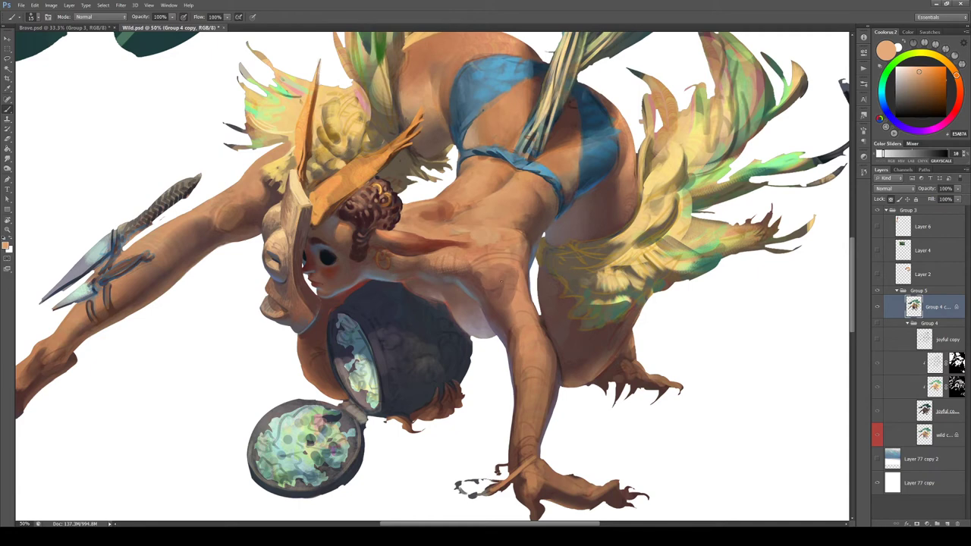
mouse_move(471, 227)
left_mouse_down()
mouse_move(432, 223)
mouse_move(528, 246)
left_mouse_up()
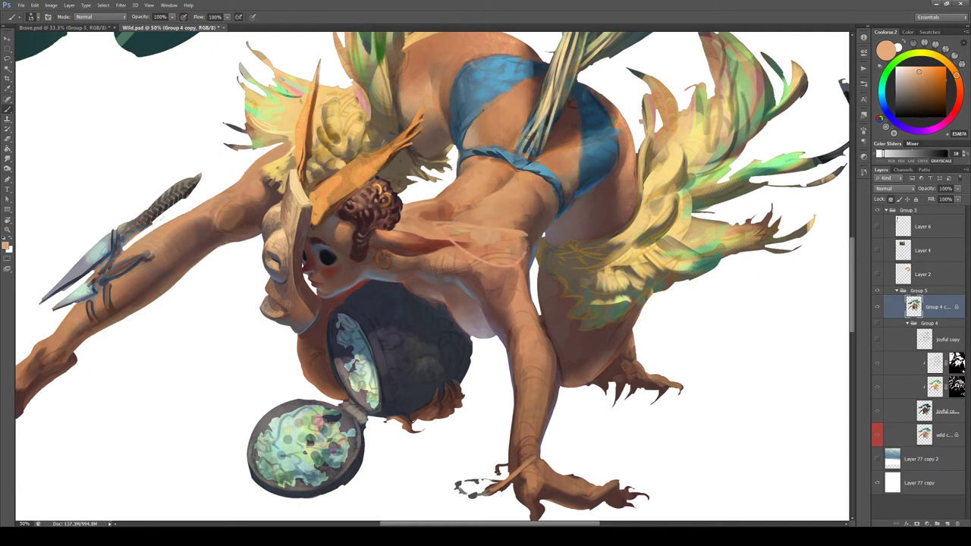
key("ctrl+z")
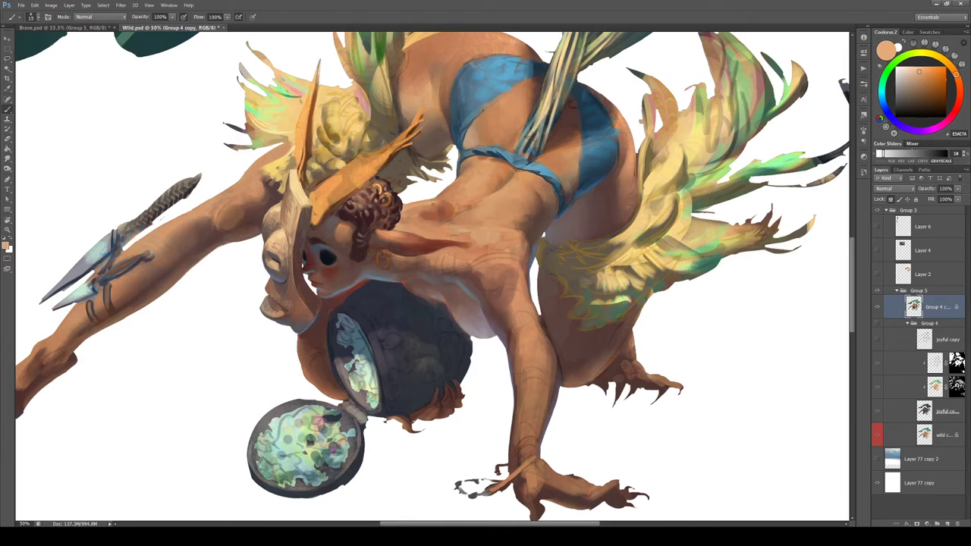
Paint over the far shoulder blade of the crouching figure with sampled light and reddish-brown skin tones
left_click(446, 202, "alt")
left_click(440, 201, "alt")
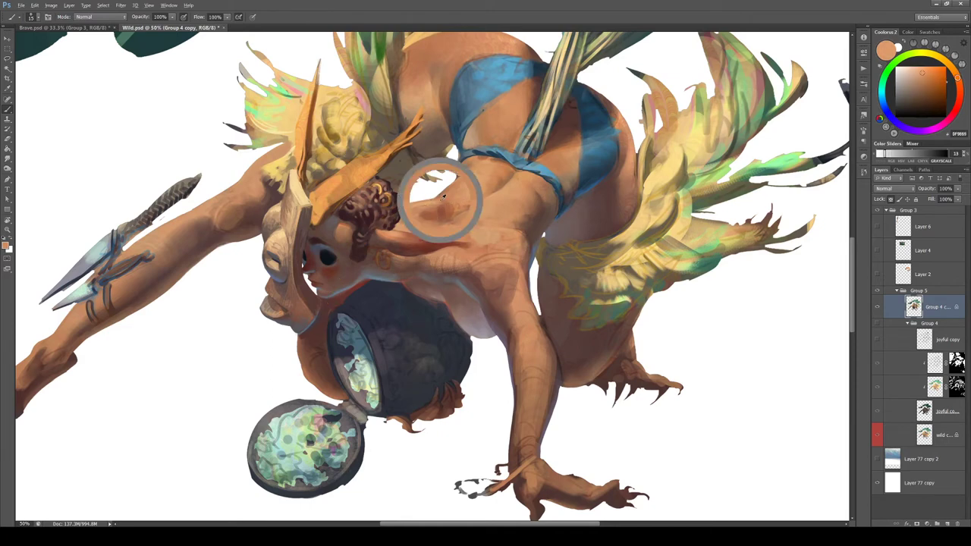
left_click(468, 199, "alt")
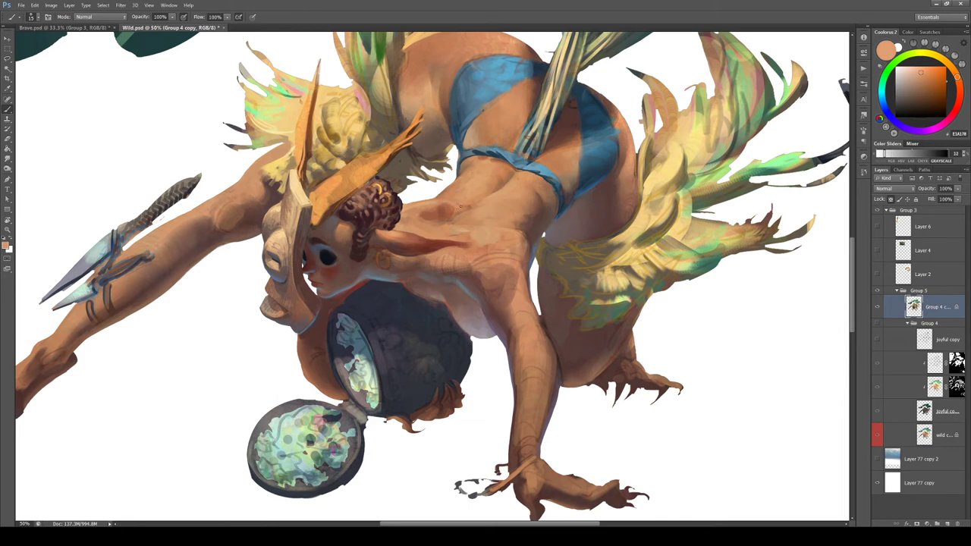
left_click(451, 213, "alt")
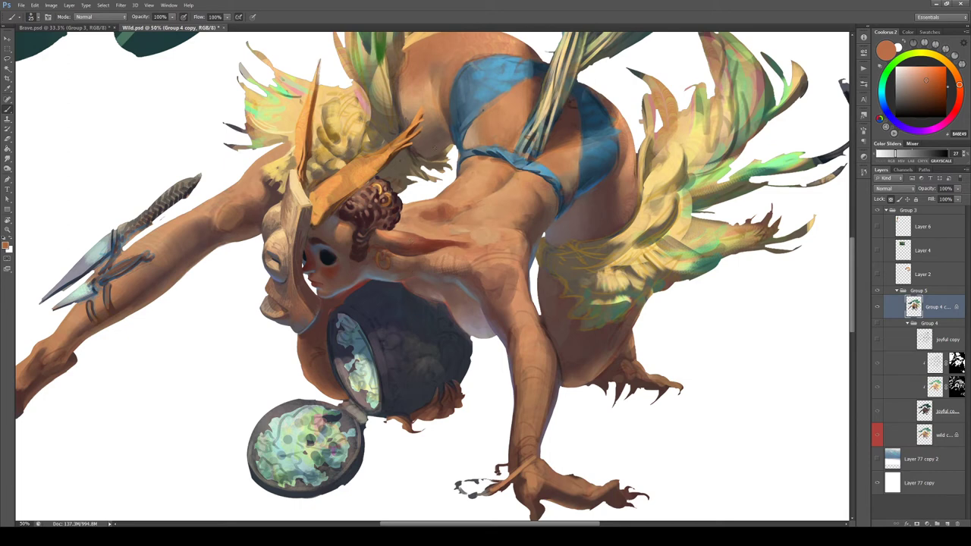
left_click(435, 209, "alt")
left_click(445, 211, "alt")
Rework the dark patch on the far shoulder blade with mid-orange skin tones sampled around it
key("r")
left_click_drag(492, 197, 383, 191)
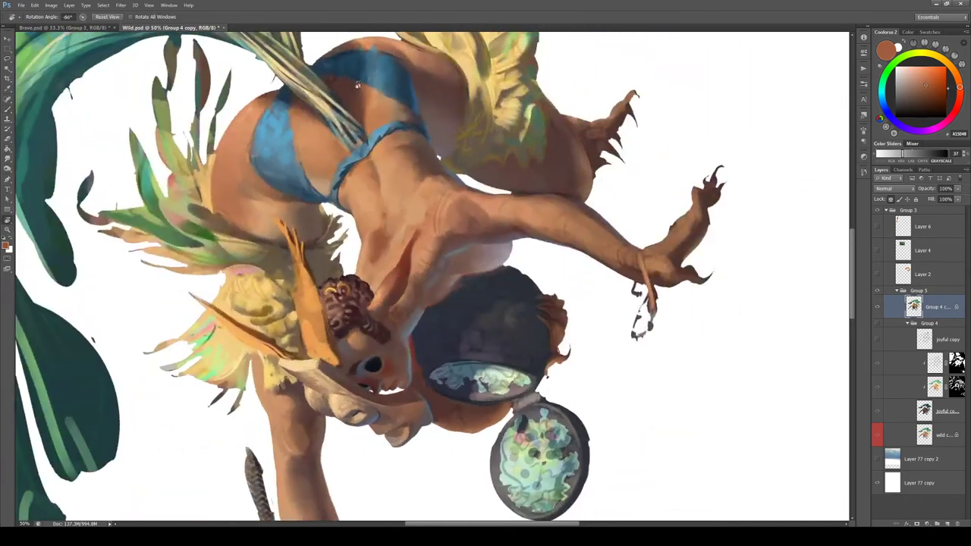
left_click(371, 258, "alt")
left_click(382, 257, "alt")
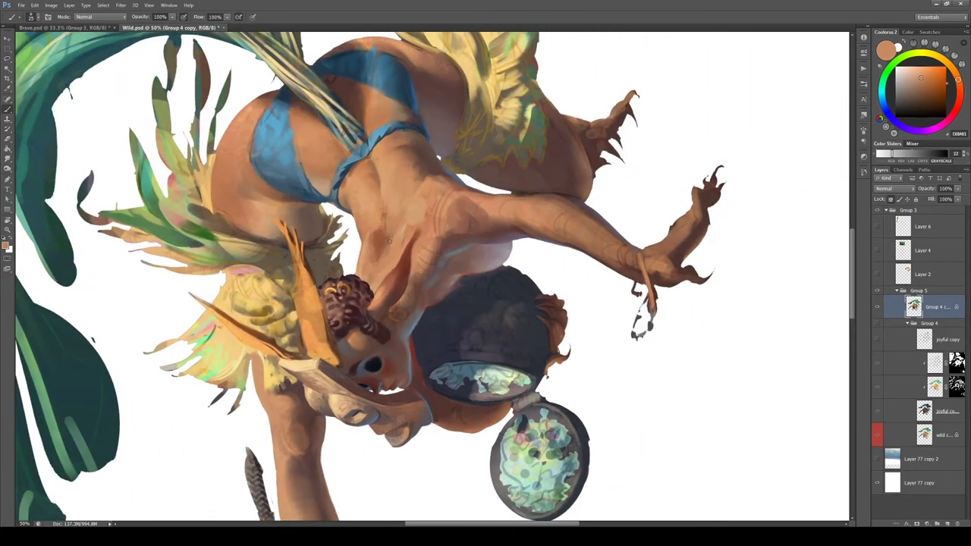
key("r")
left_click_drag(456, 199, 510, 277)
mouse_move(497, 203)
left_mouse_down()
mouse_move(543, 265)
mouse_move(540, 254)
left_mouse_up()
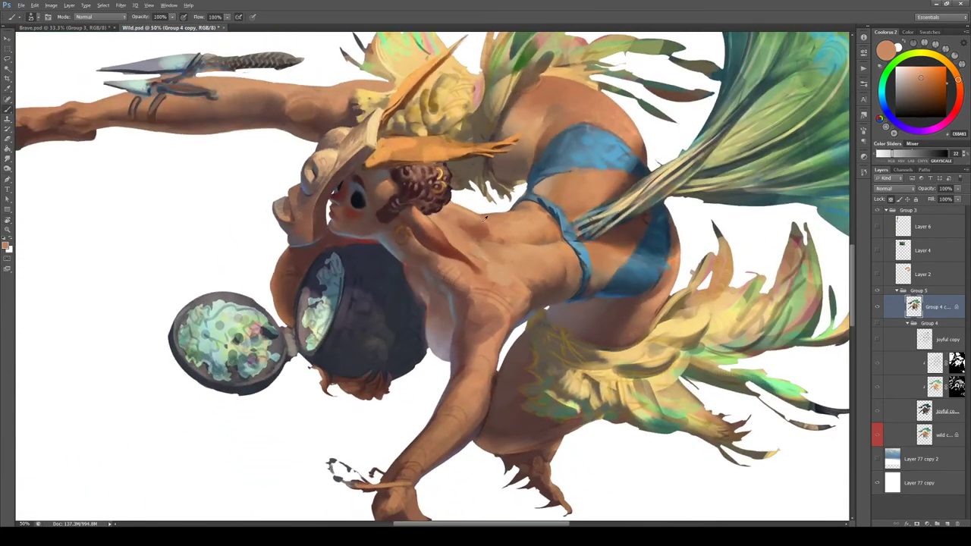
left_click(477, 218, "alt")
Soften the outer contour of the far shoulder blade with lighter skin tones sampled from the upper back
key("r")
left_click_drag(476, 218, 503, 261)
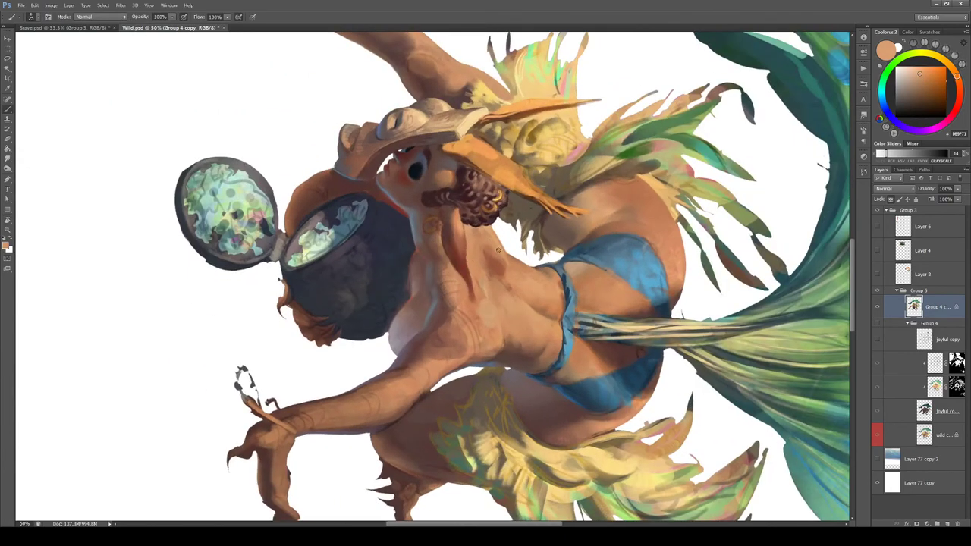
key("r")
mouse_move(515, 264)
left_mouse_down()
mouse_move(486, 228)
mouse_move(432, 204)
left_mouse_up()
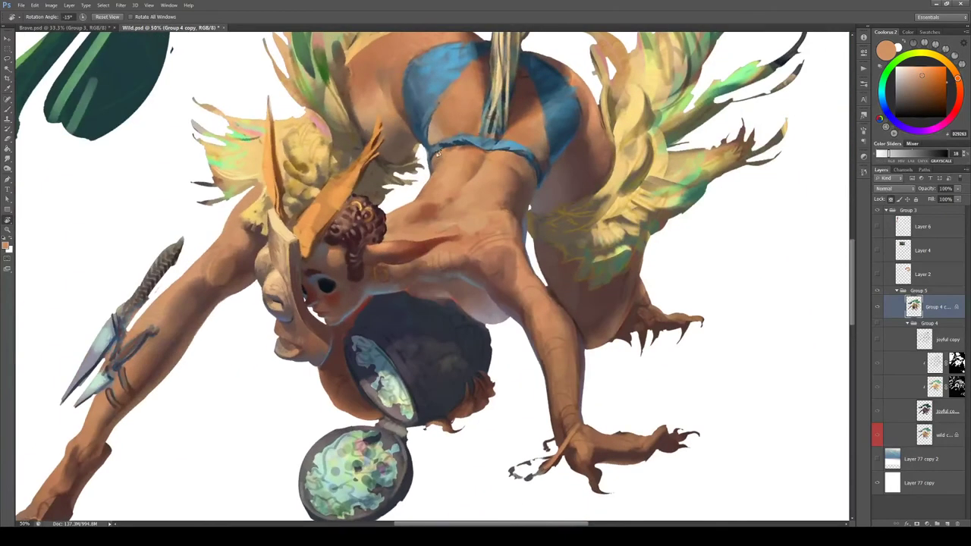
left_click(431, 204, "alt")
left_click(430, 205, "alt")
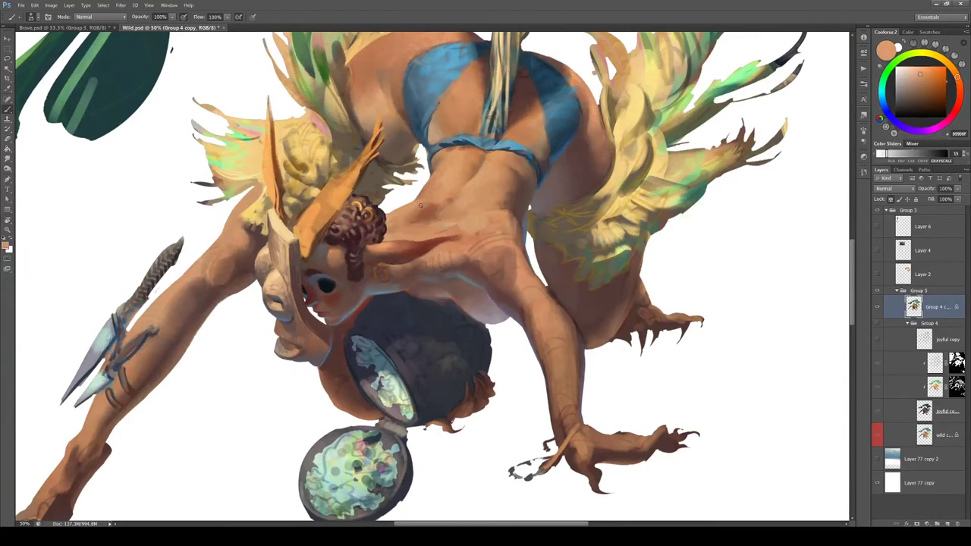
left_click(449, 218, "alt")
left_click(447, 214, "alt")
Blend the shoulder-blade shadow into the middle of the back using sampled mid-brown skin tones
key("r")
left_click_drag(449, 214, 537, 295)
key("b")
left_click(478, 250, "alt")
mouse_move(478, 249)
left_mouse_down()
mouse_move(480, 268)
mouse_move(513, 260)
mouse_move(483, 214)
left_mouse_up()
left_click(470, 254, "alt")
key("r")
key("b")
left_click(450, 213, "alt")
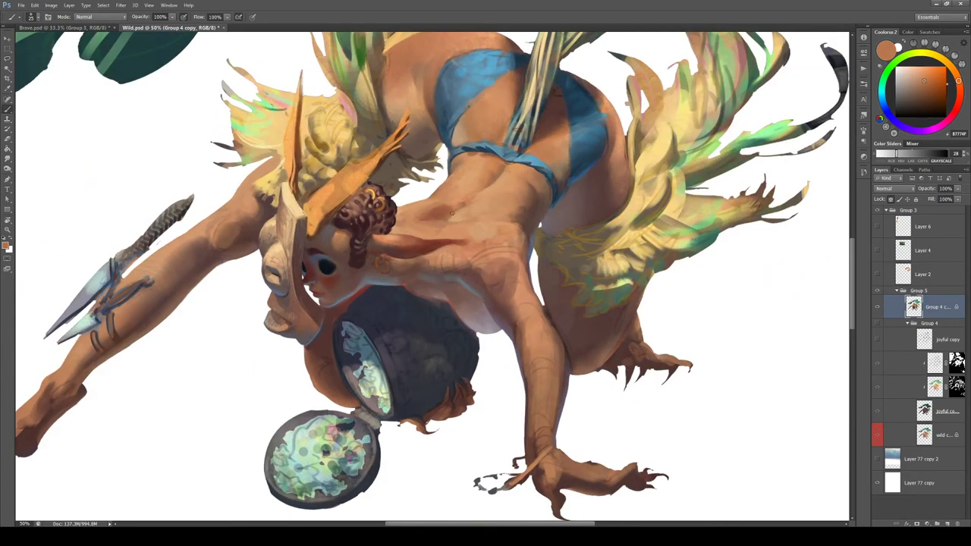
Brighten the skin around the blue waistband with light peach tones and a smaller brush
left_click(490, 161, "alt")
left_click(483, 164, "alt")
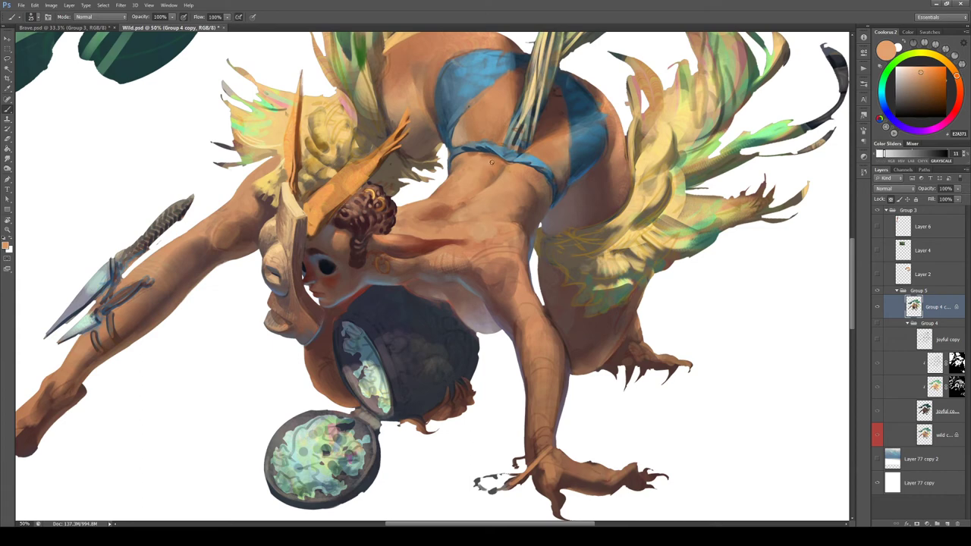
left_click(918, 66)
key("bracketleft")
key("bracketleft")
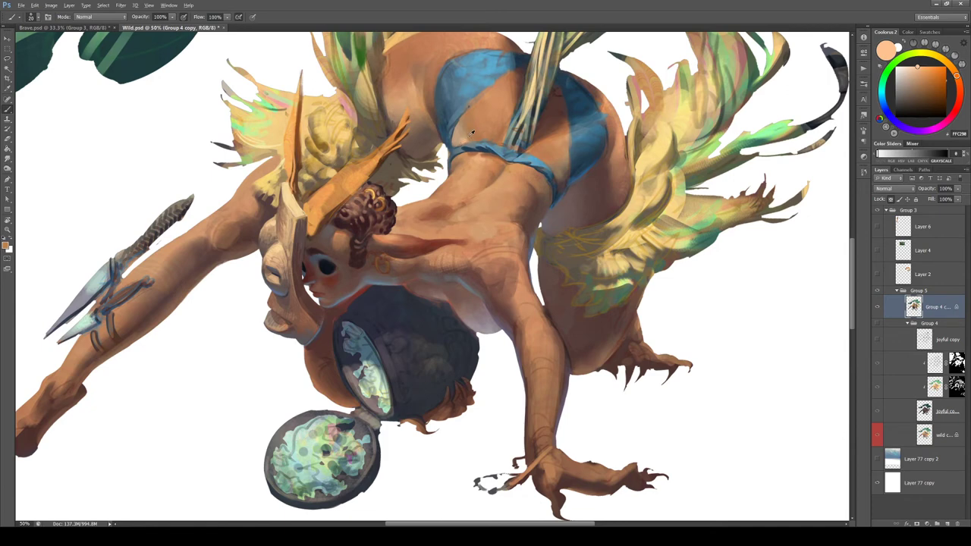
left_click(471, 138, "alt")
left_click(466, 140, "alt")
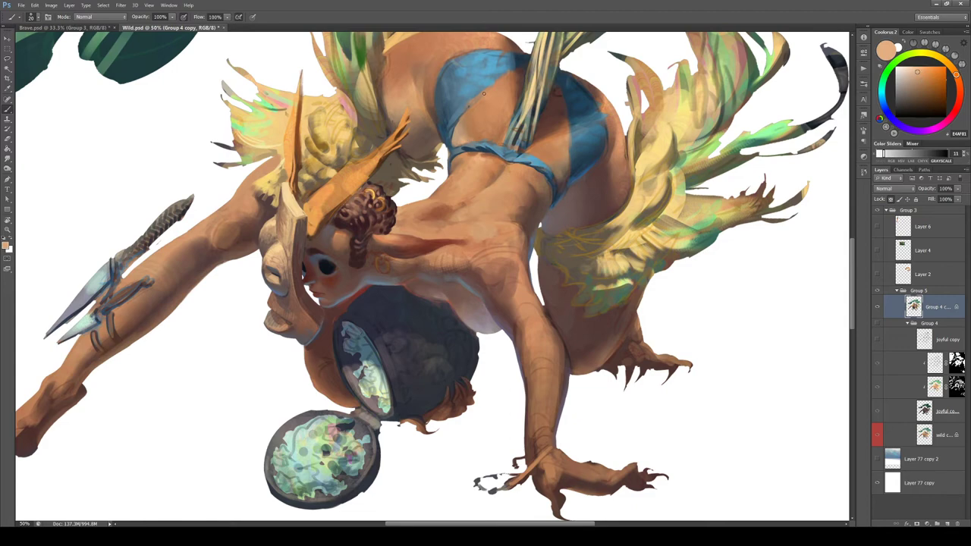
Paint pale peach highlights along the middle of the back with a fine brush
key("r")
mouse_move(484, 94)
left_mouse_down()
mouse_move(560, 148)
mouse_move(599, 240)
left_mouse_up()
left_click(549, 267, "alt")
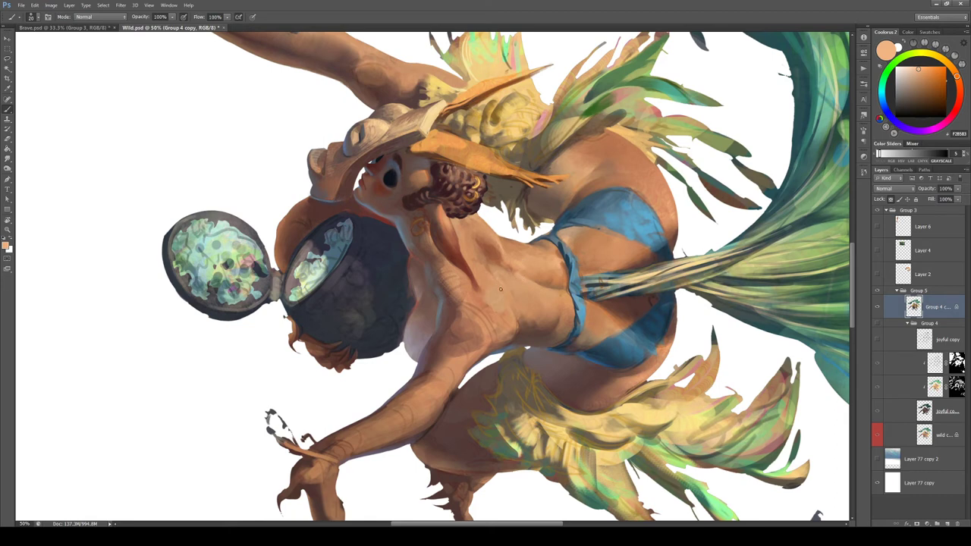
key("[")
key("Escape")
Refine the shading between the far shoulder blade and the neck with warm and reddish-brown skin tones
left_click(453, 211, "alt")
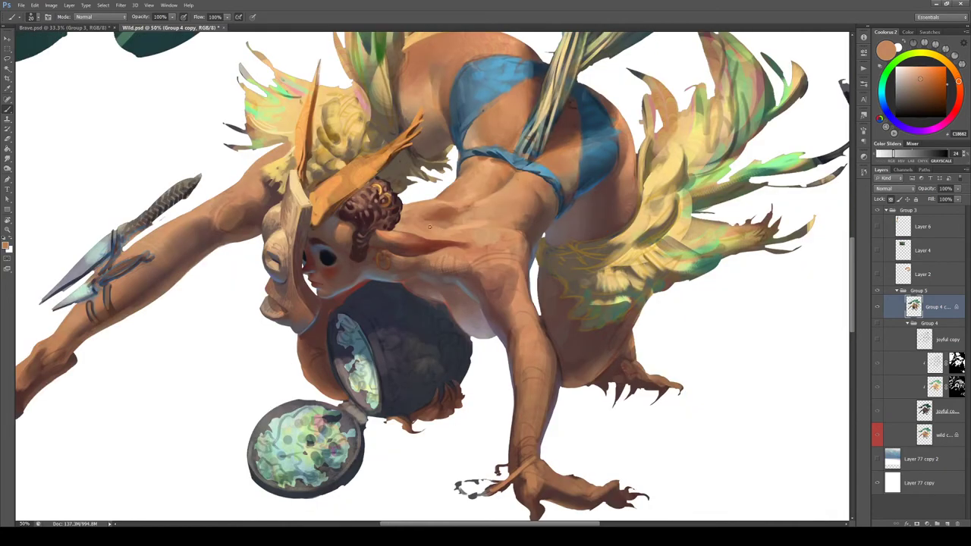
left_click(445, 221, "alt")
left_click(430, 221, "alt")
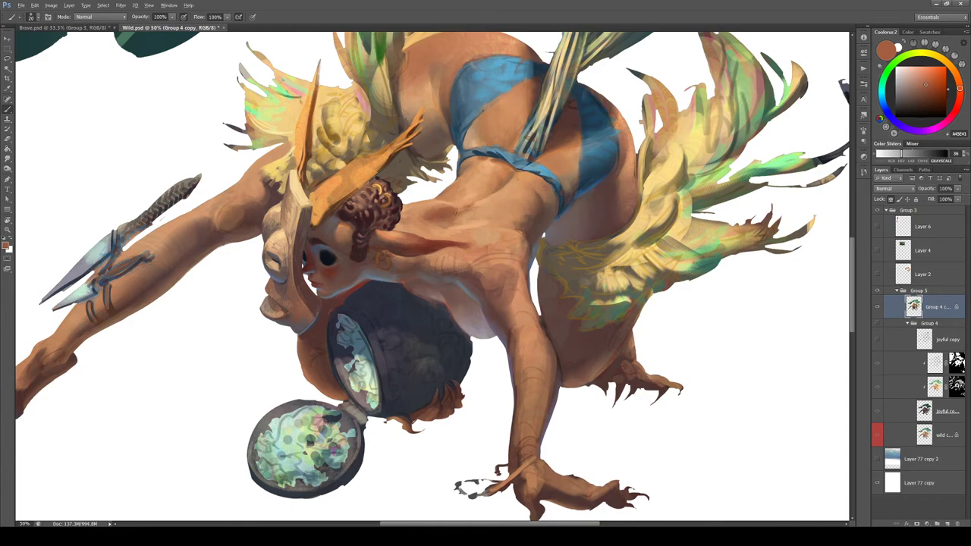
key("r")
left_click_drag(455, 214, 402, 216)
left_click(485, 186, "alt")
Add blue-grey reflected light to the back's shaded edge near the supporting arm and blend it into the skin
key("r")
mouse_move(497, 156)
left_mouse_down()
mouse_move(558, 164)
mouse_move(529, 250)
left_mouse_up()
left_click(529, 251, "alt")
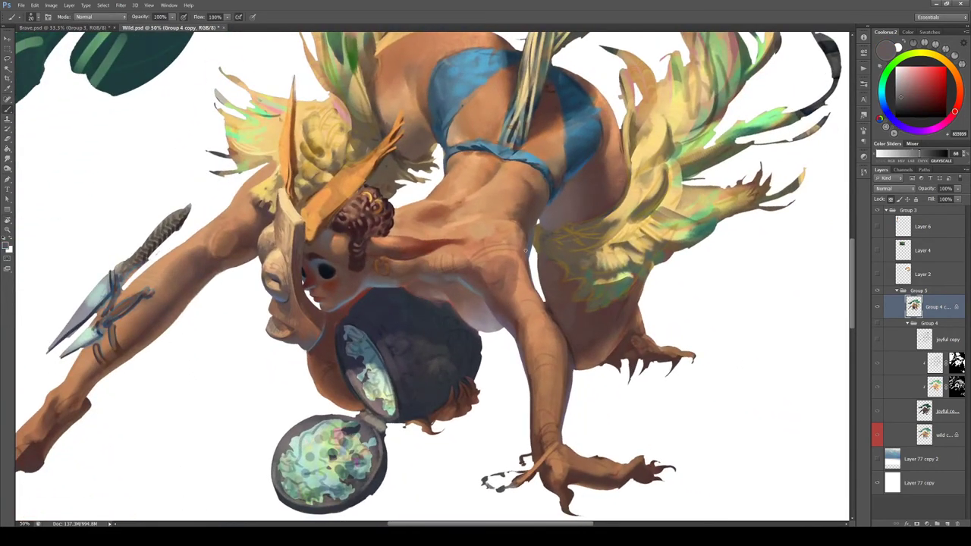
left_click(525, 251, "alt")
left_click(529, 253, "alt")
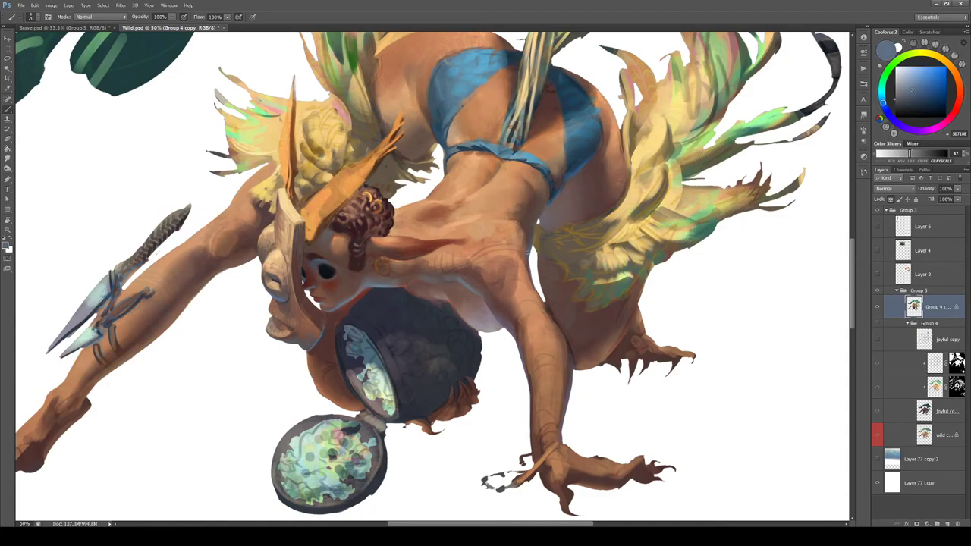
left_click(529, 218, "alt")
left_click(514, 225, "alt")
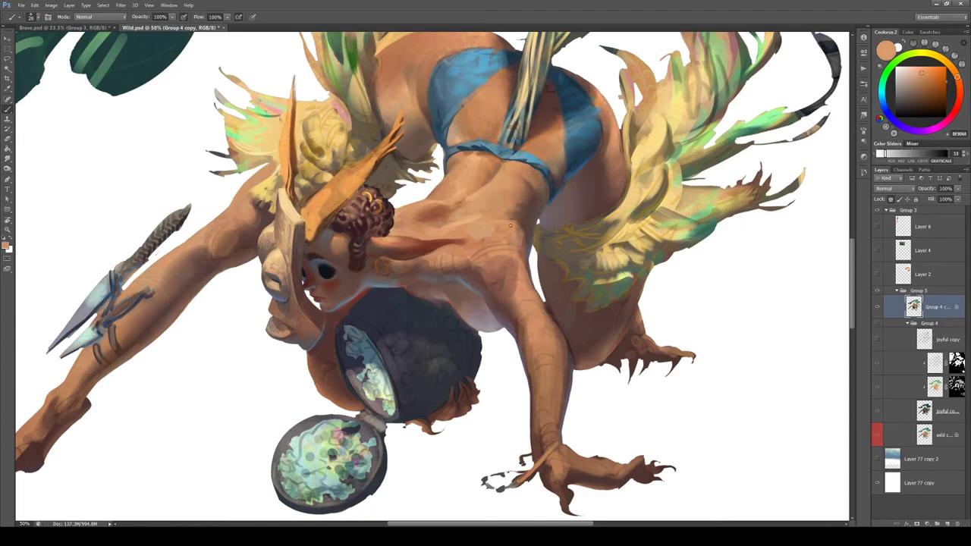
Paint light peach highlights on the central back between the shoulder blades
key("r")
left_click_drag(524, 203, 389, 154)
left_click(390, 217, "alt")
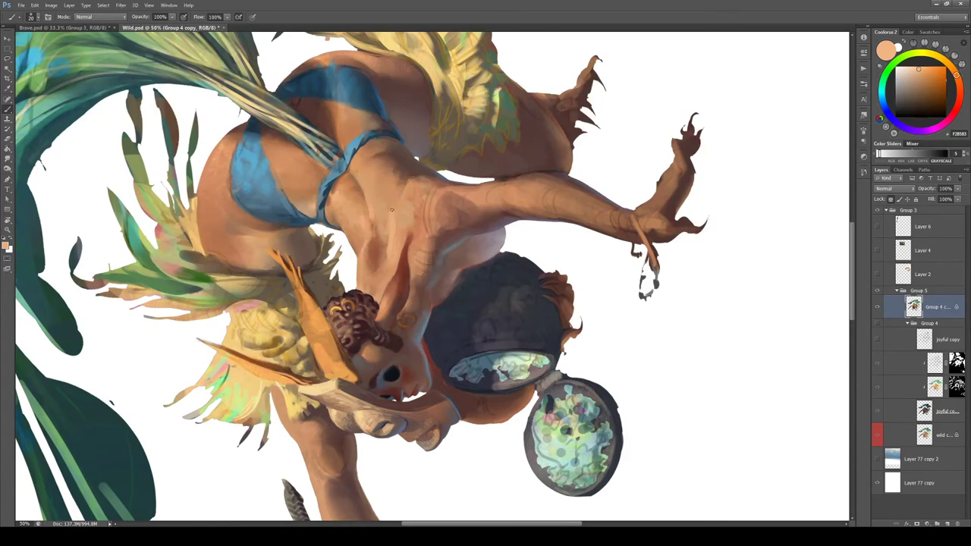
left_click(393, 199, "alt")
Smooth the light-to-dark transition on the far shoulder blade with alternating sampled orange and brown tones
left_click(364, 248, "alt")
left_click(362, 242, "alt")
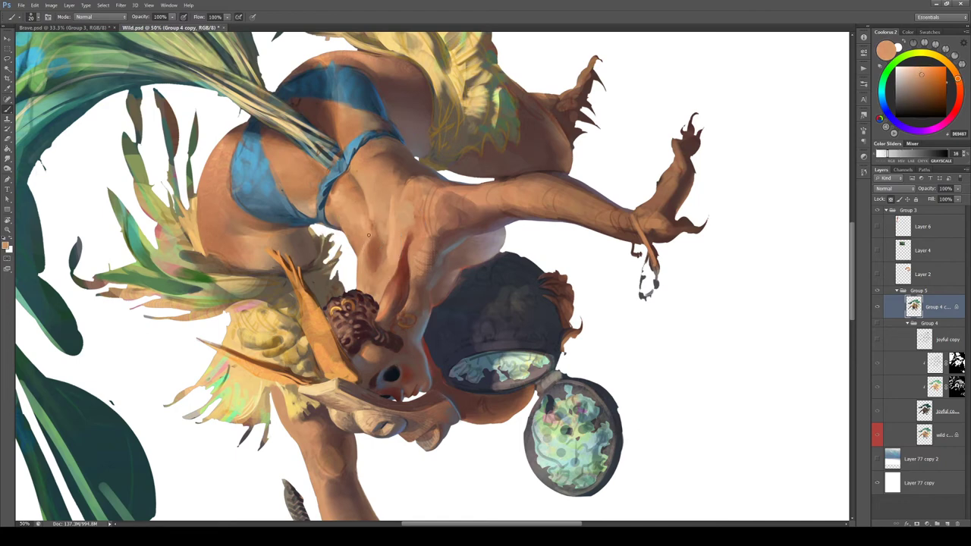
left_click(369, 241, "alt")
left_click(375, 240, "alt")
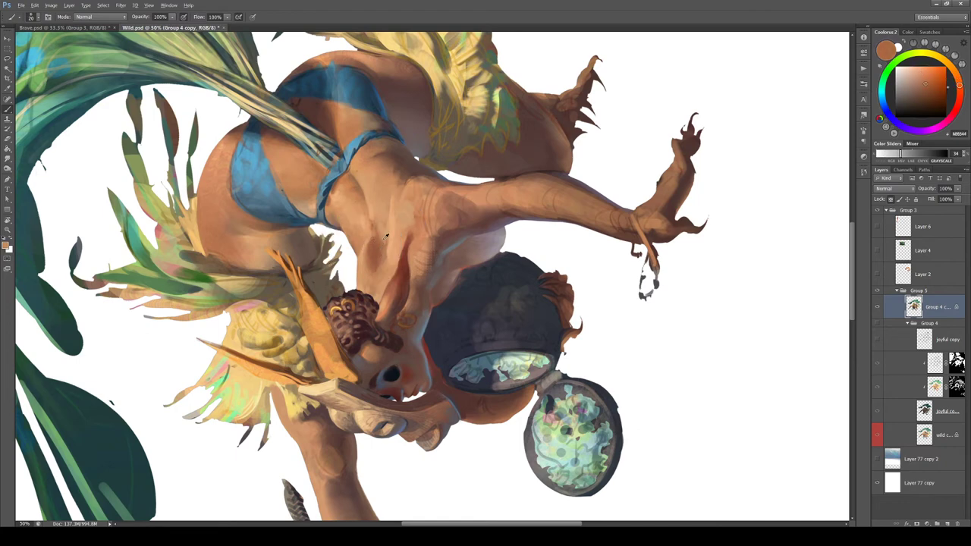
left_click(381, 241, "alt")
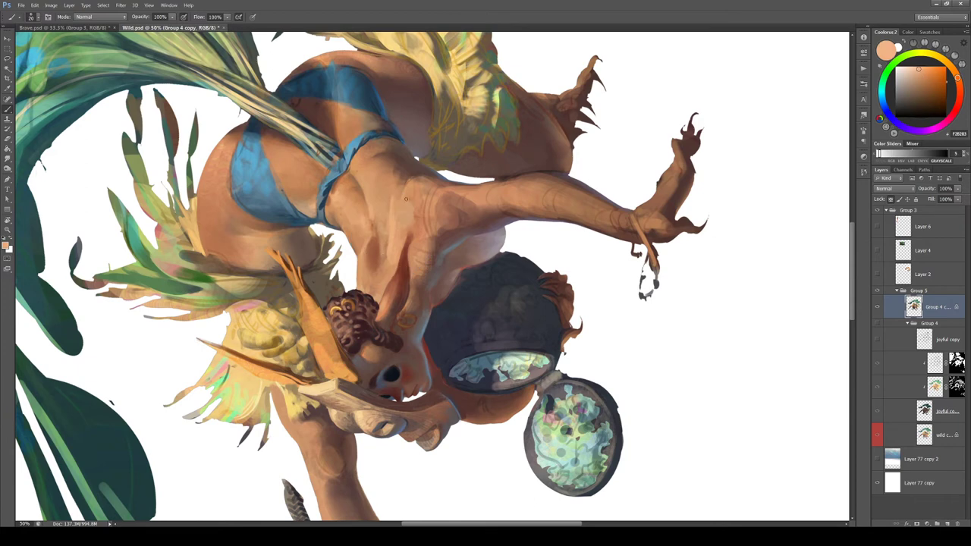
Tone down the upper back with muted greyish skin colours picked from the cool shadow area
left_click(453, 247, "alt")
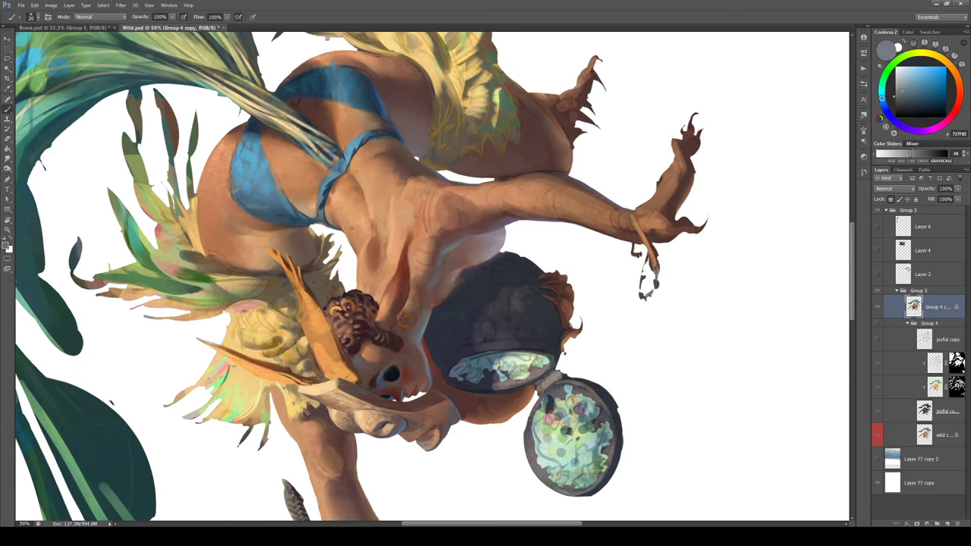
left_click(912, 81)
left_click(381, 259, "alt")
key("Escape")
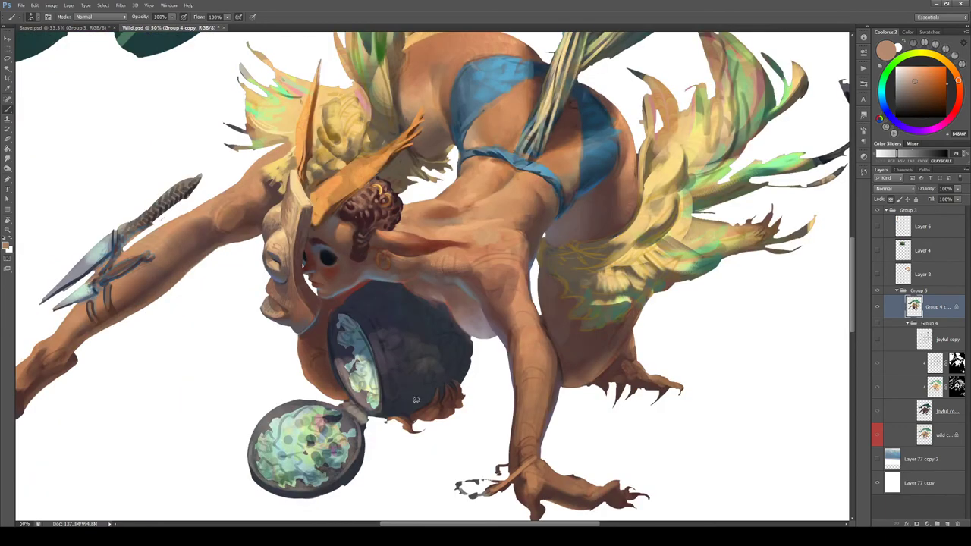
Even out the skin next to the blue waistband with sampled warm and dark reddish-brown tones, and save the document
key("ctrl+minus")
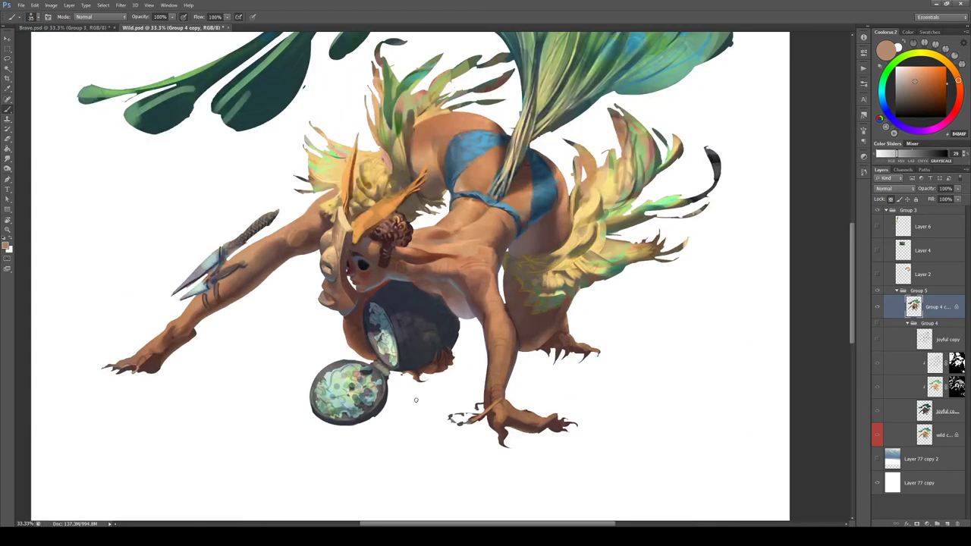
key("ctrl+plus")
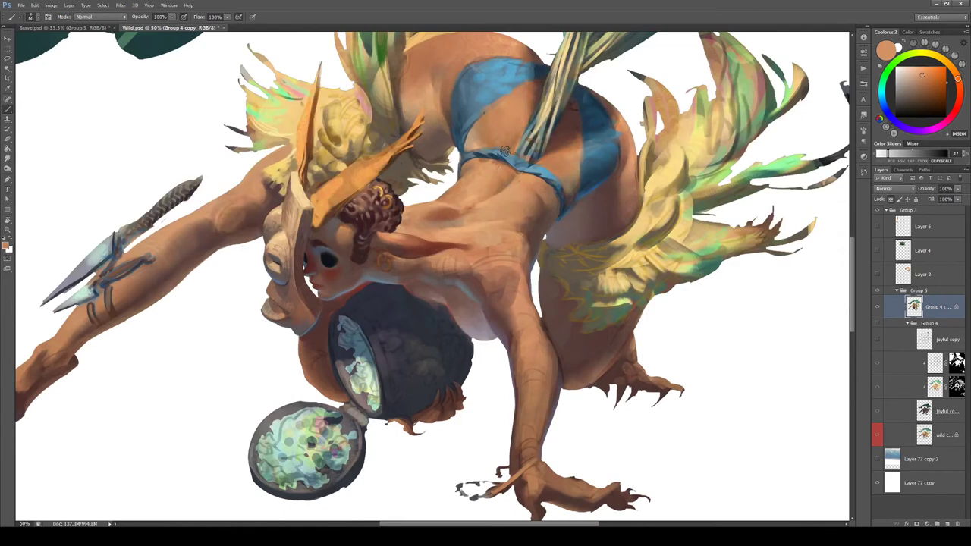
left_click(487, 146, "alt")
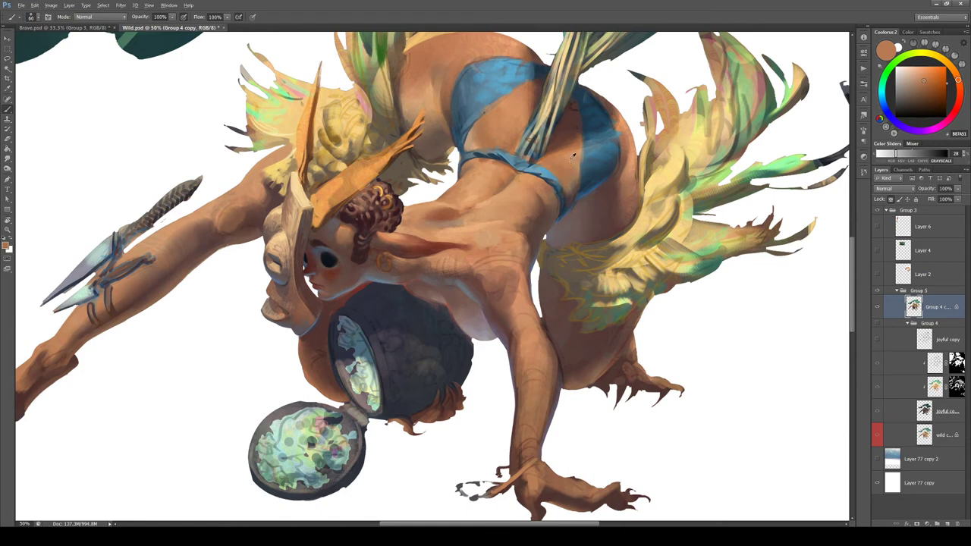
left_click(566, 188, "alt")
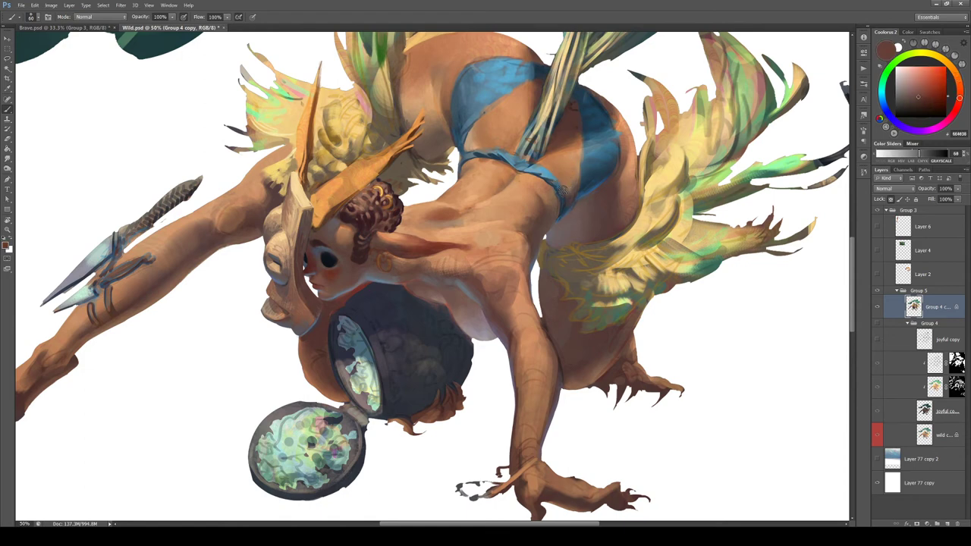
left_click(567, 179, "alt")
left_click(565, 182, "alt")
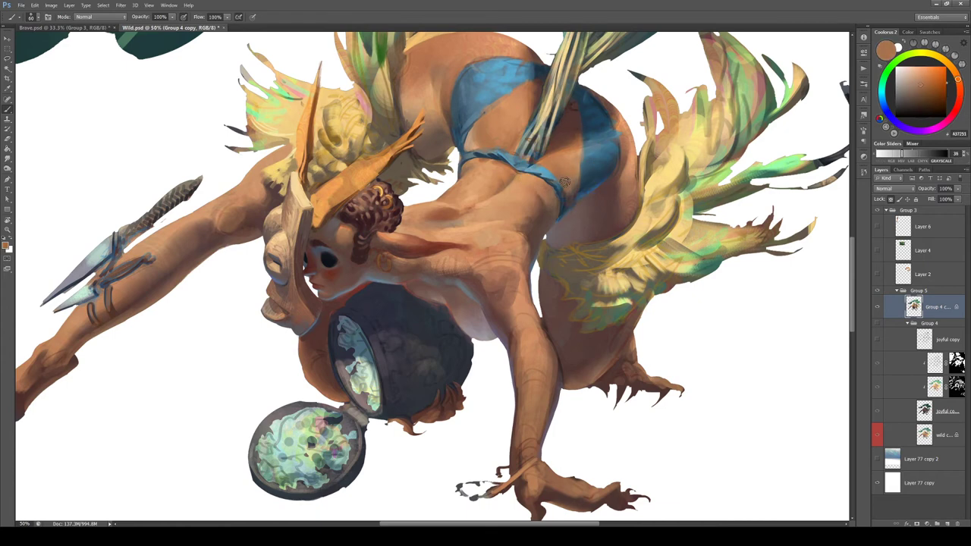
left_click(570, 185, "alt")
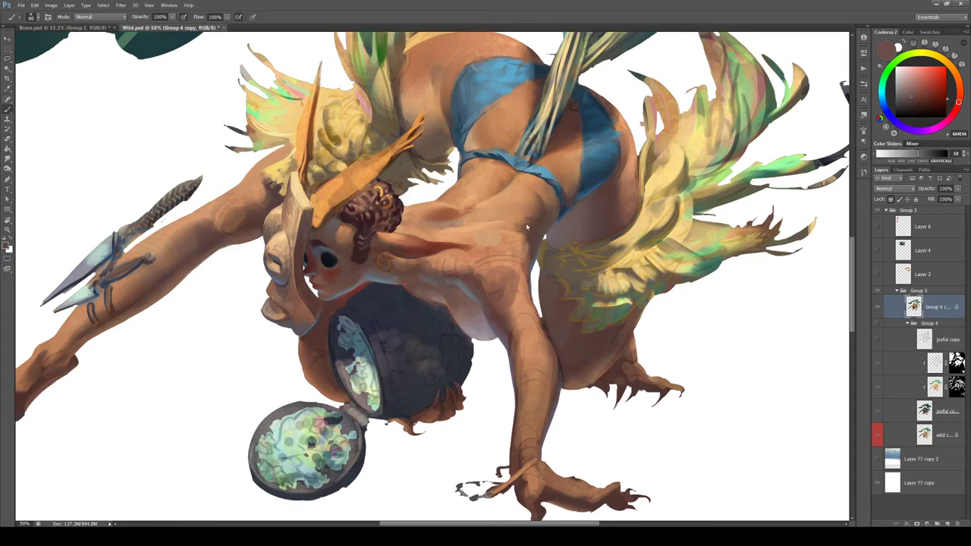
key("ctrl+s")
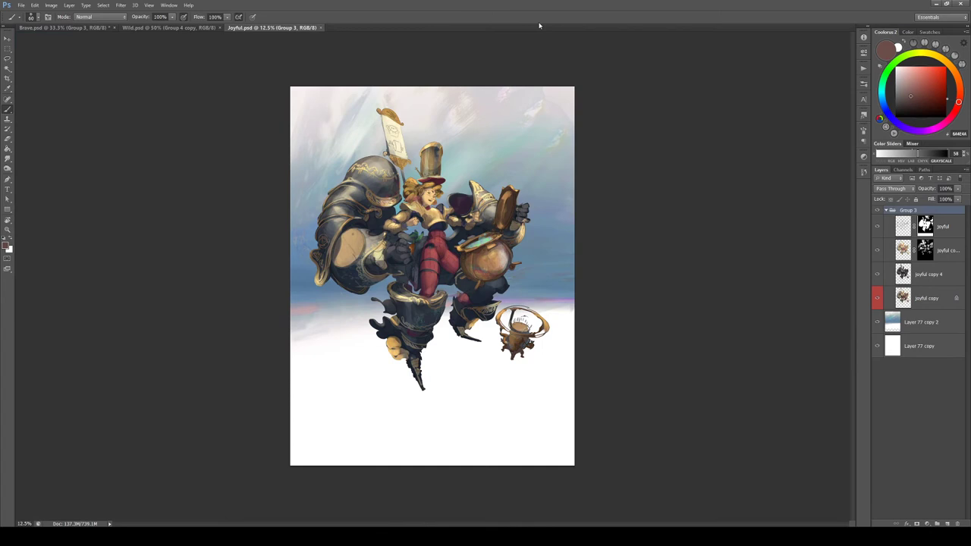
Examine the armoured character in Joyful.psd up close, glance at Brave.psd, and return to Wild.psd
key("ctrl+plus")
left_click_drag(552, 218, 544, 272)
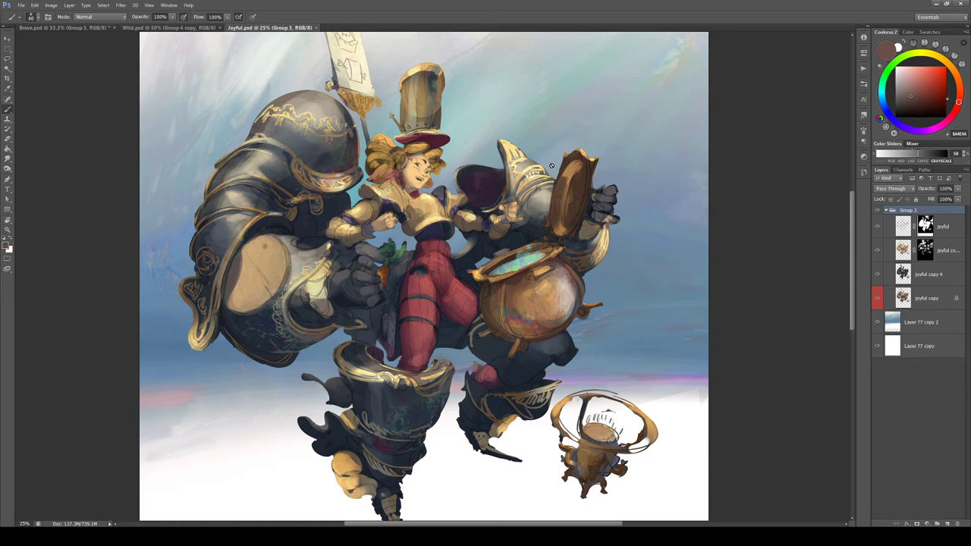
key("ctrl+plus")
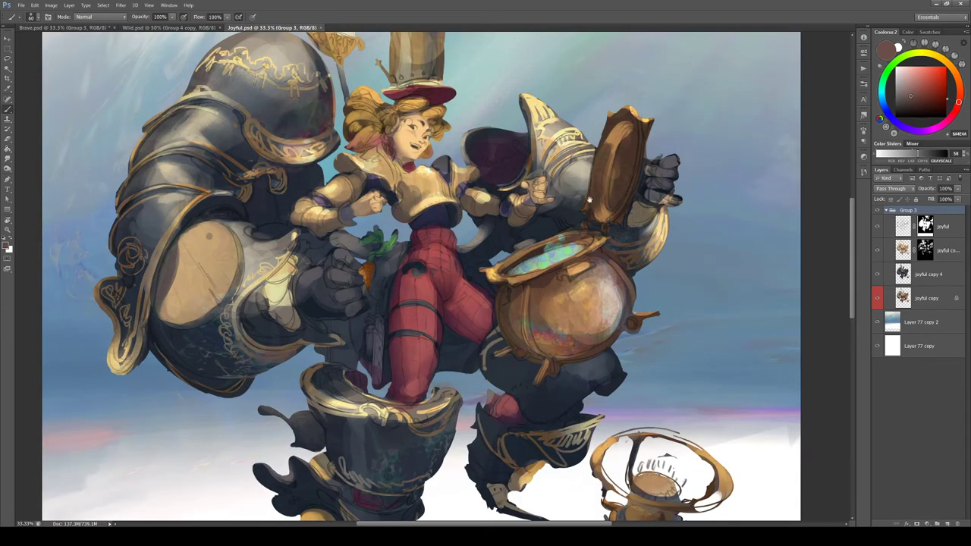
left_click_drag(591, 223, 588, 269)
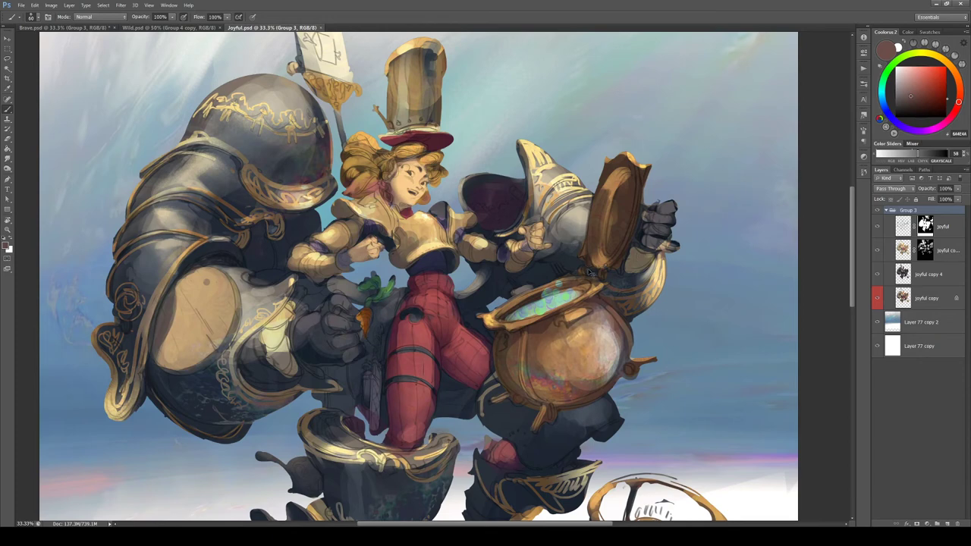
key("ctrl+minus")
left_click_drag(662, 300, 673, 245)
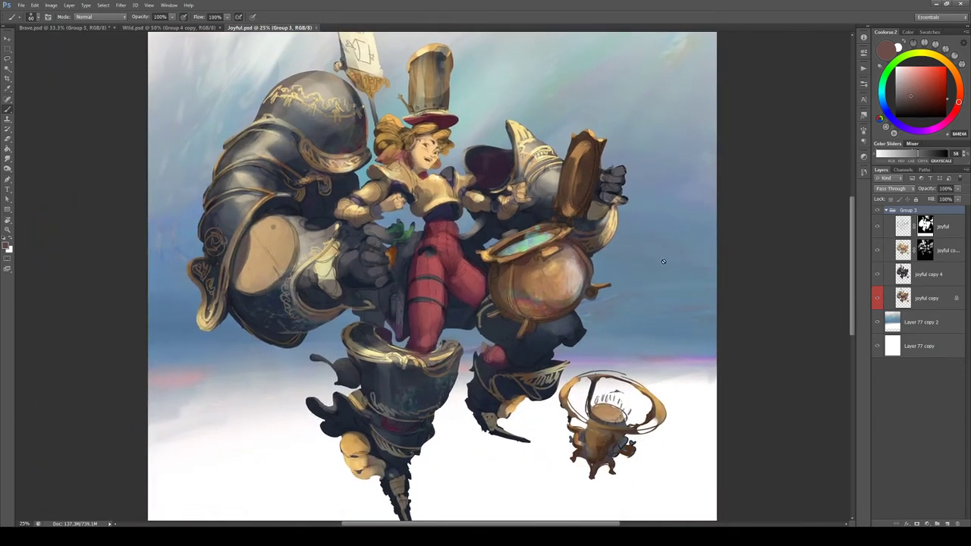
left_click_drag(674, 283, 673, 298)
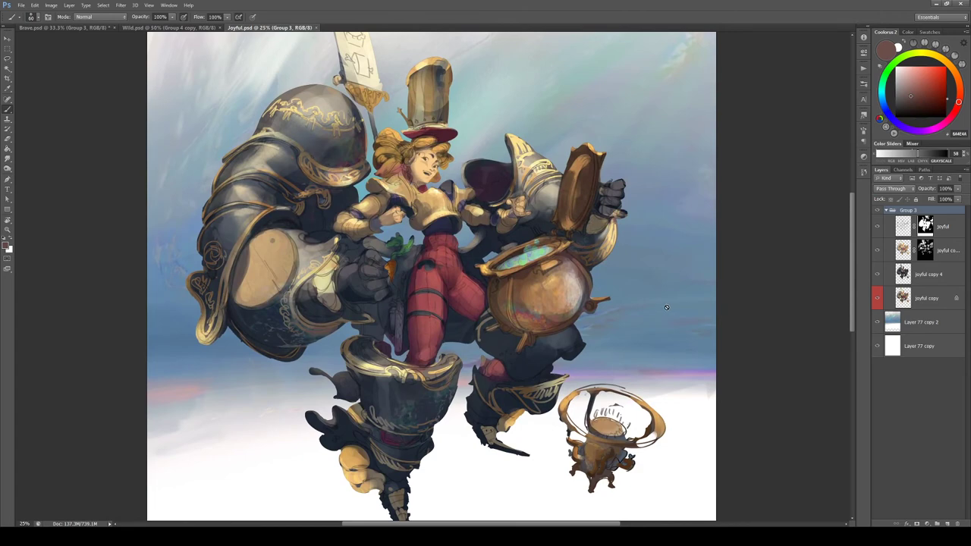
key("ctrl+Tab")
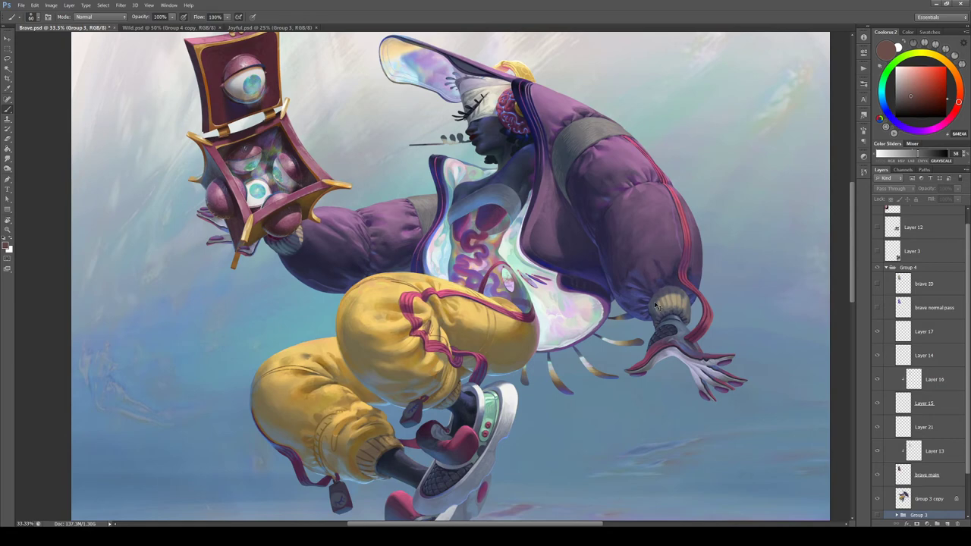
key("ctrl+Tab")
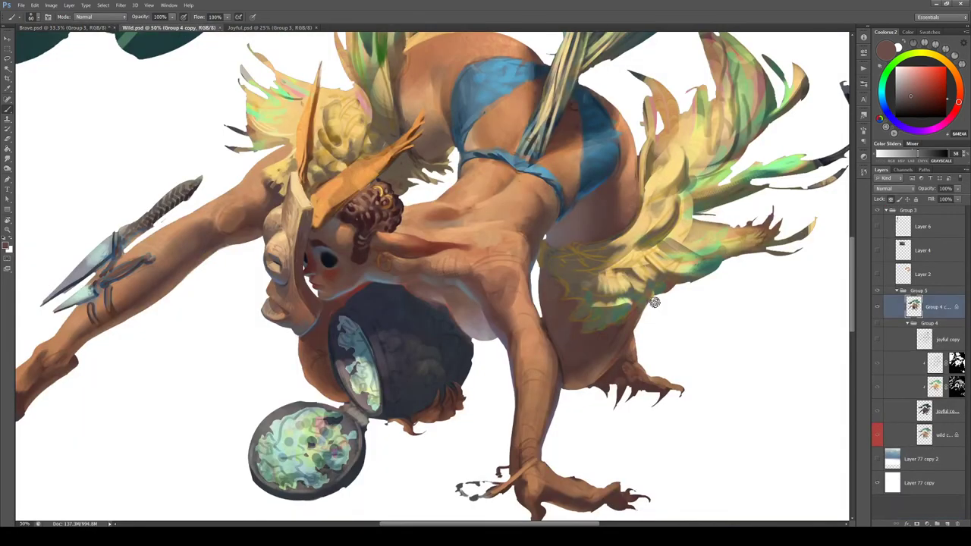
Touch up the crouching figure with a dark tone sampled from the hair curls and a light peach tone from the lower back
key("ctrl+plus")
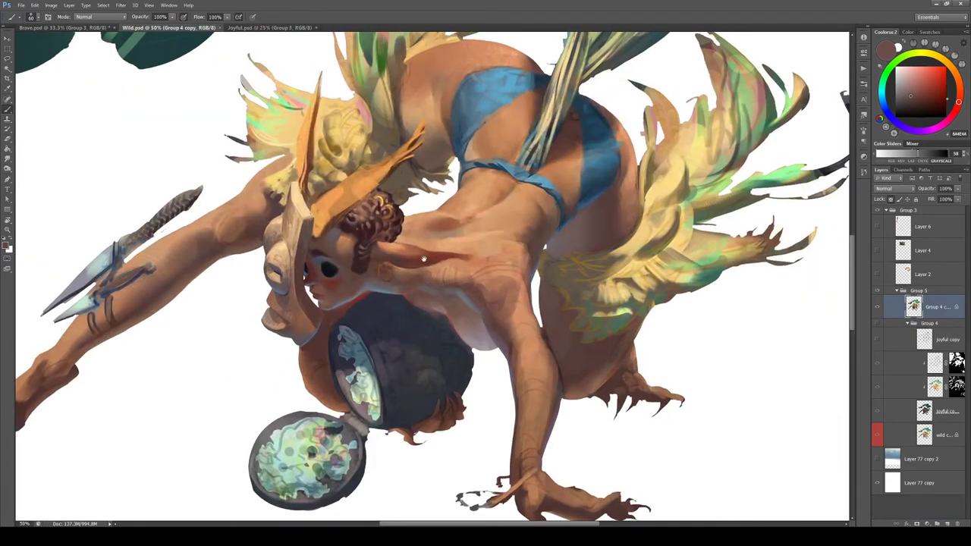
scroll(425, 247, "up", 1)
left_click(390, 226, "alt")
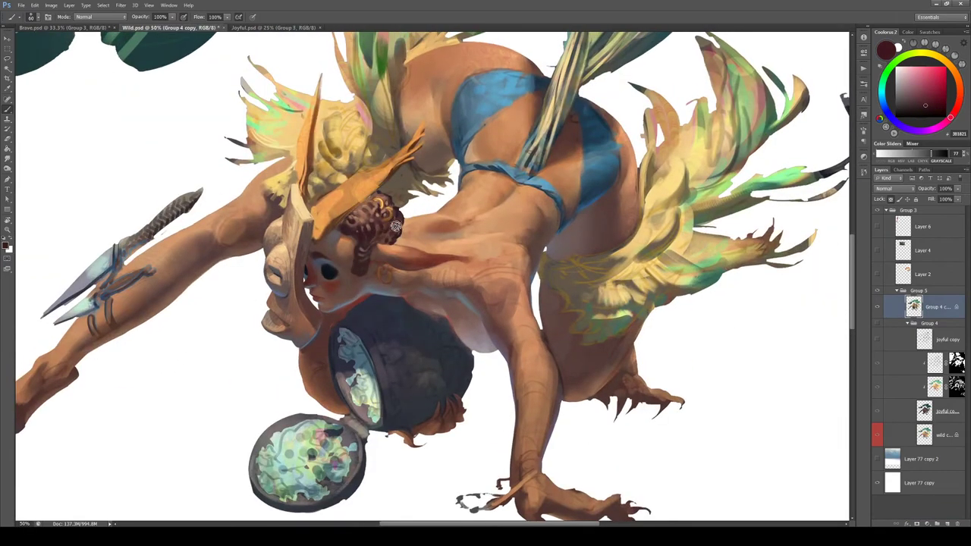
left_click_drag(424, 184, 416, 196)
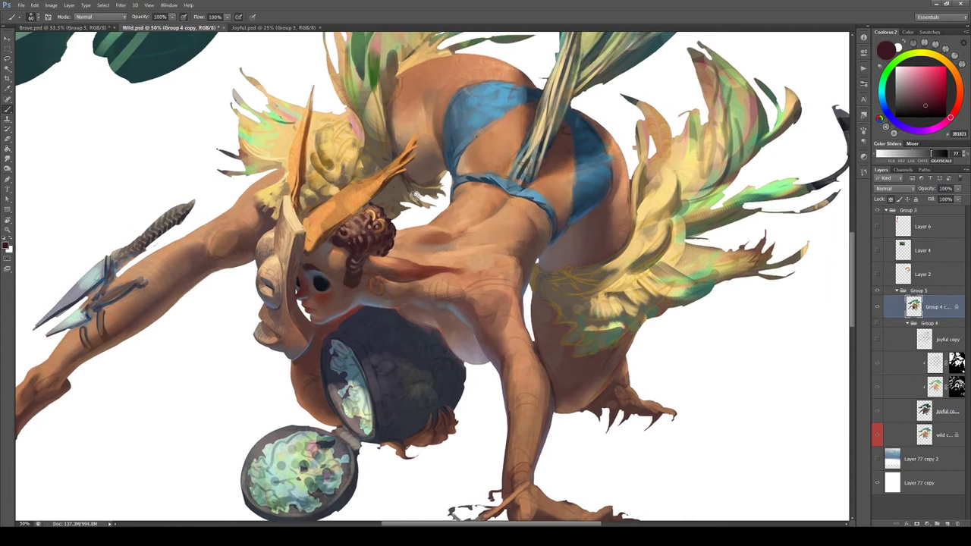
left_click(467, 167, "alt")
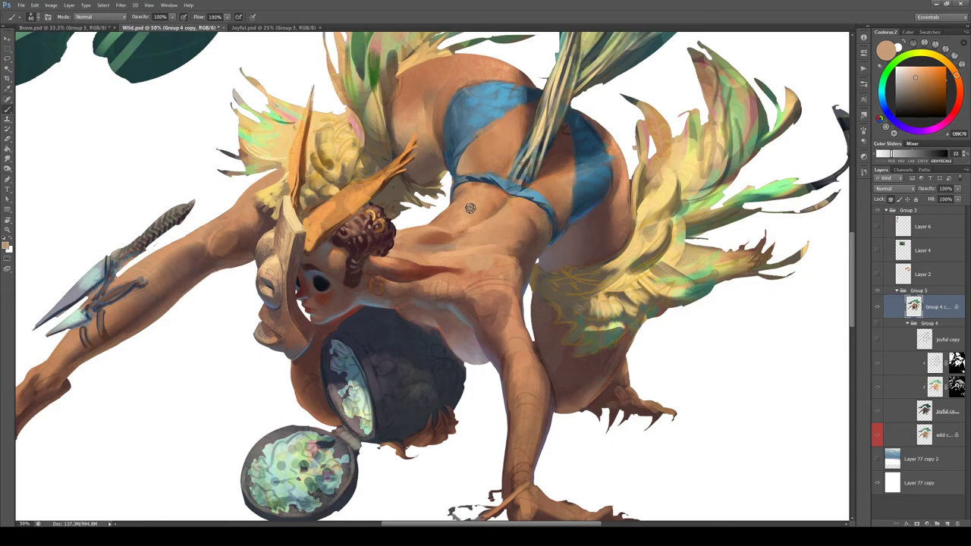
scroll(470, 207, "down", 1)
scroll(489, 257, "up", 1)
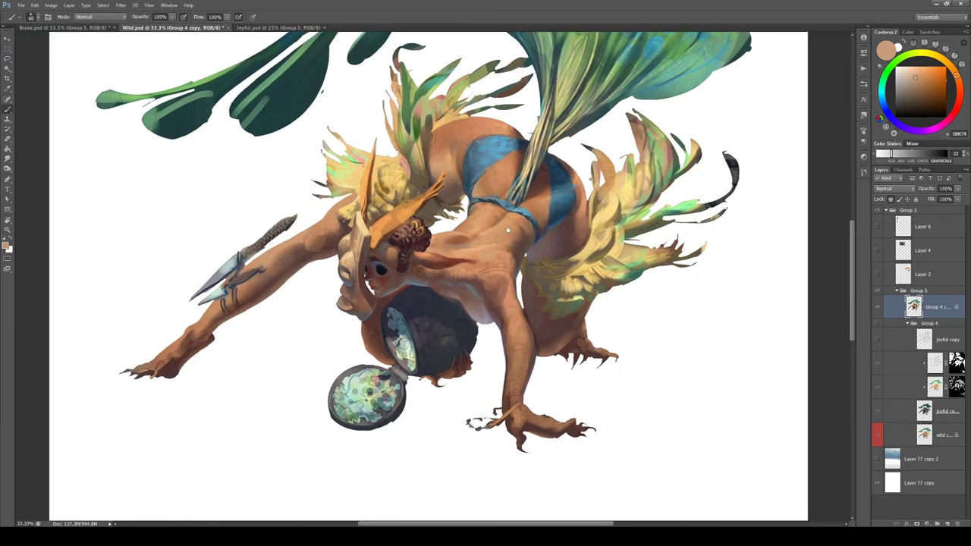
Reduce the brush to size 25 and refine the far shoulder blade's edge with sampled dark reddish-brown and peach skin tones
left_click(608, 126, "alt")
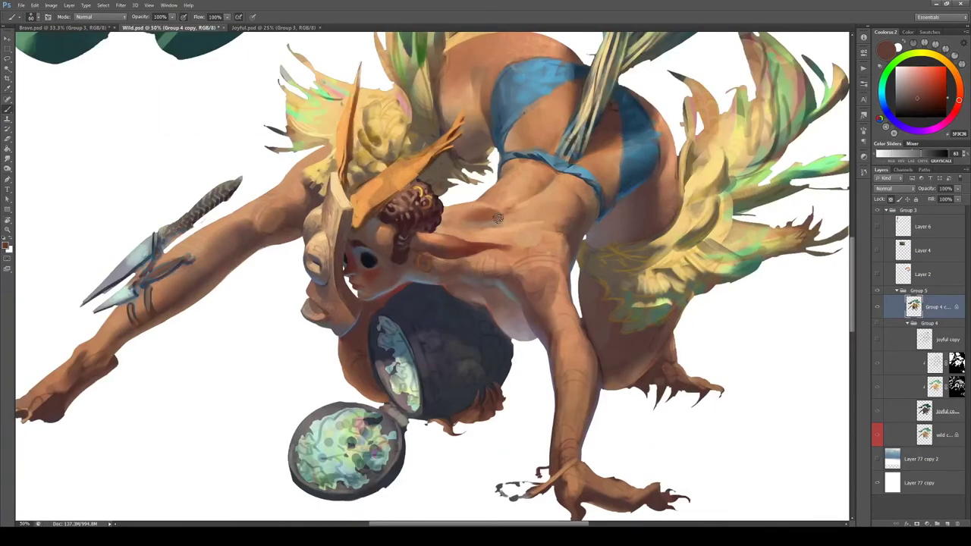
key("bracketleft")
key("bracketleft")
key("bracketleft")
key("bracketleft")
key("bracketleft")
key("bracketleft")
key("bracketleft")
key("bracketleft")
key("bracketright")
left_click(493, 215, "alt")
left_click(495, 212, "alt")
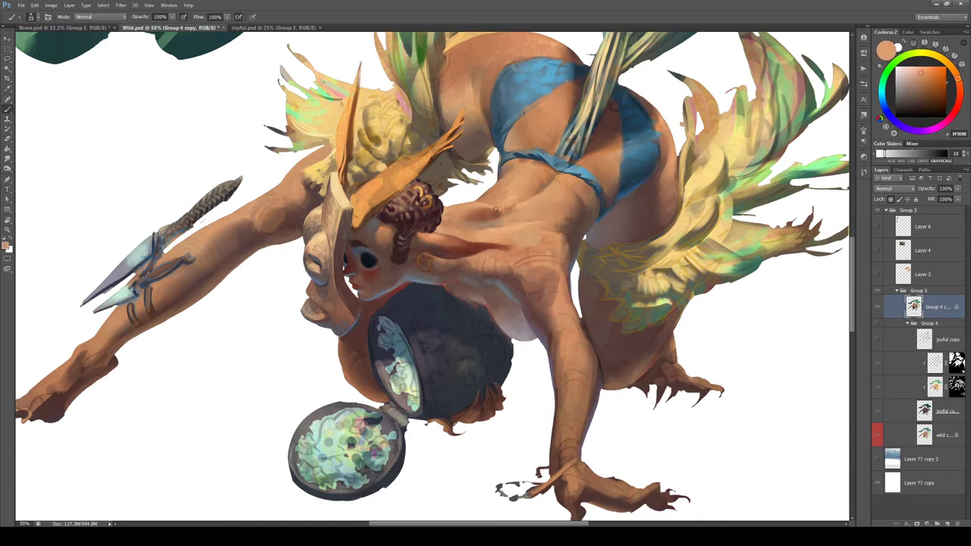
Blend the skin between the far shoulder blade and the spine with sampled light orange tones, checking it in a rotated view
left_click(495, 209, "alt")
left_click(509, 217, "alt")
left_click(513, 221, "alt")
left_click(497, 231, "alt")
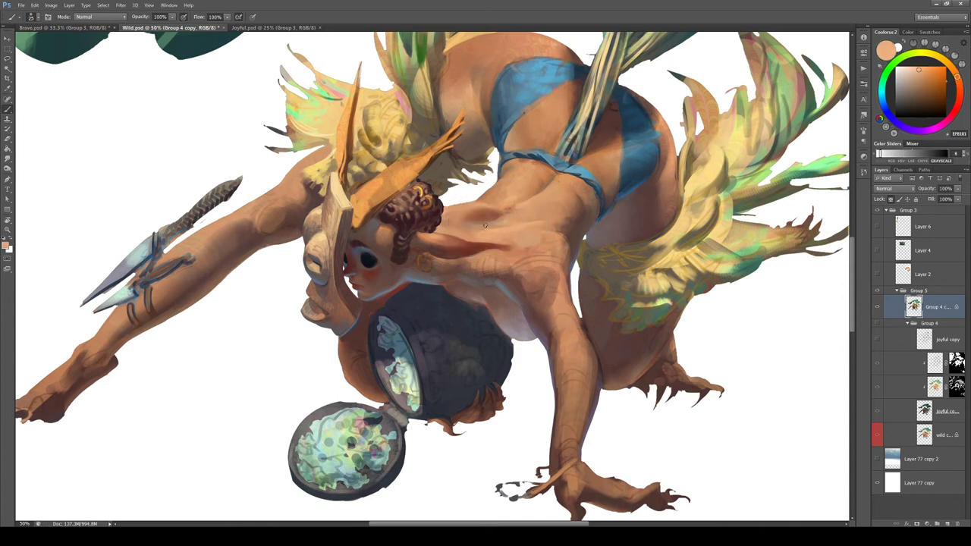
key("r")
left_click_drag(485, 228, 462, 343)
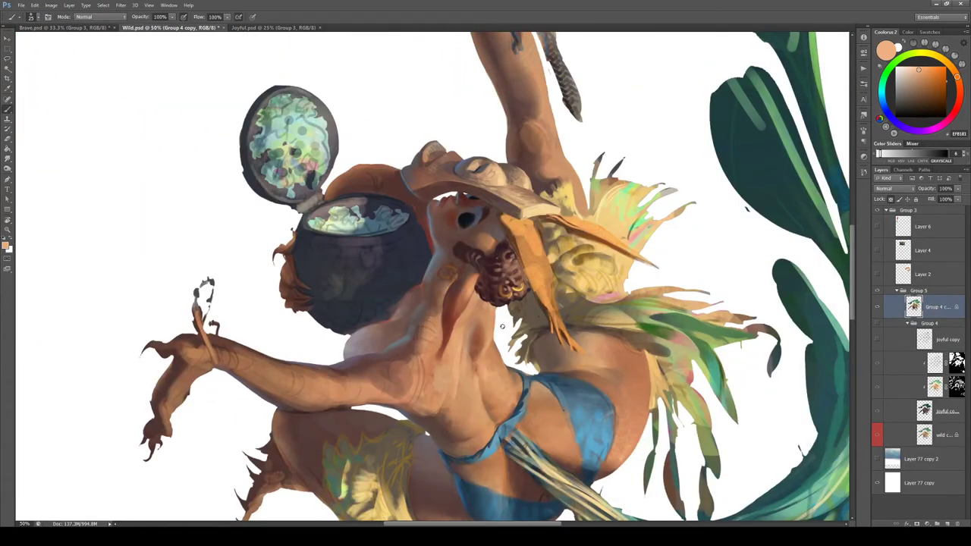
key("r")
key("Escape")
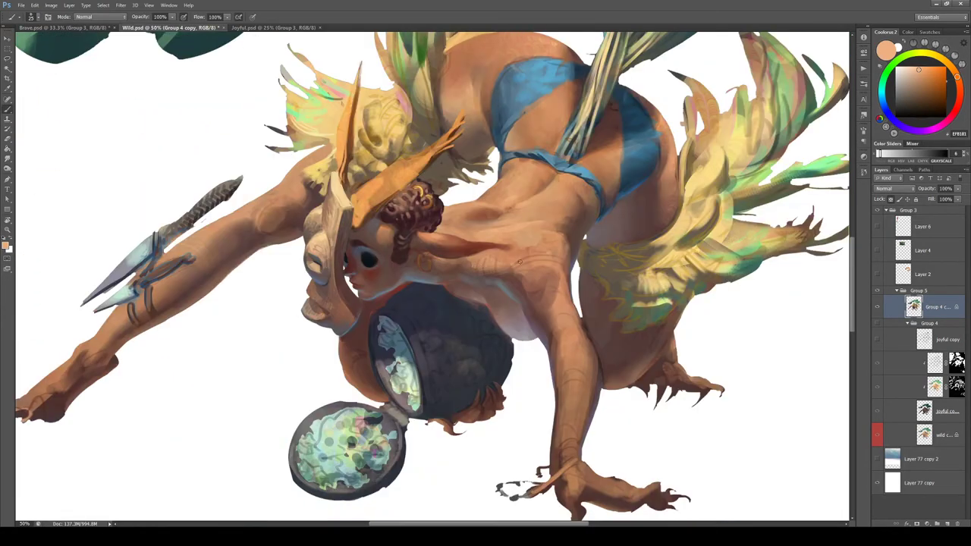
Soften the light patch on the near shoulder blade with sampled orange and brown tones, using a size 40 brush
left_click(533, 241, "alt")
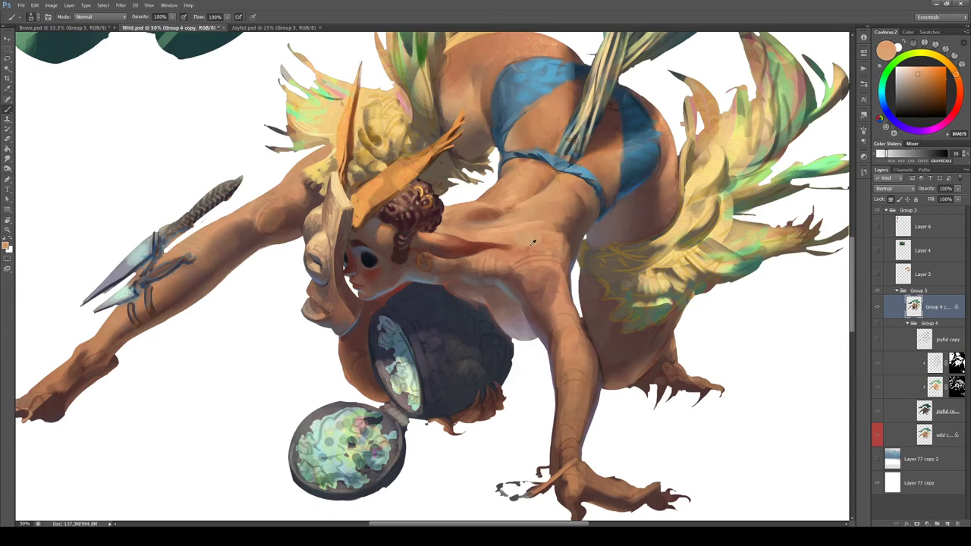
left_click(513, 200, "alt")
left_click_drag(535, 247, 536, 246)
left_click(547, 220, "alt")
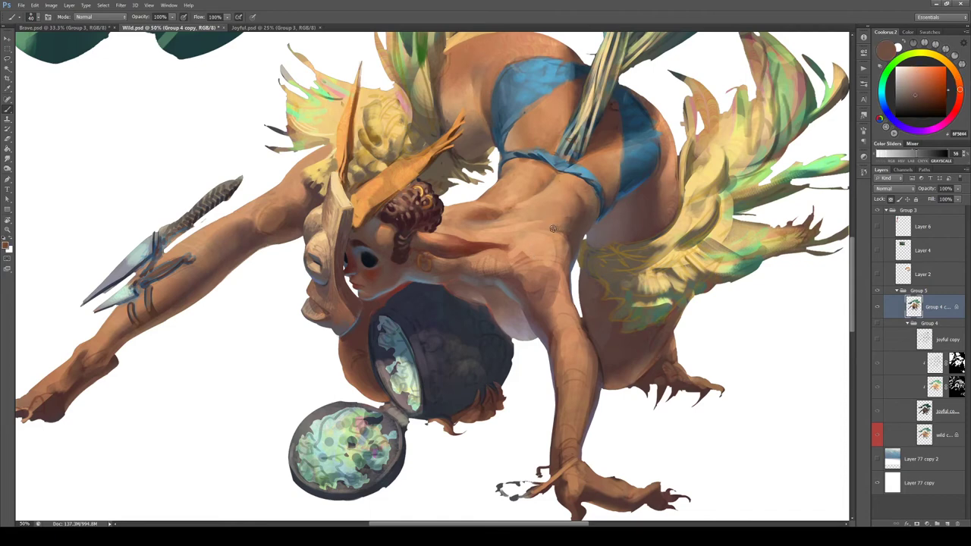
left_click(544, 225, "alt")
left_click(545, 225, "alt")
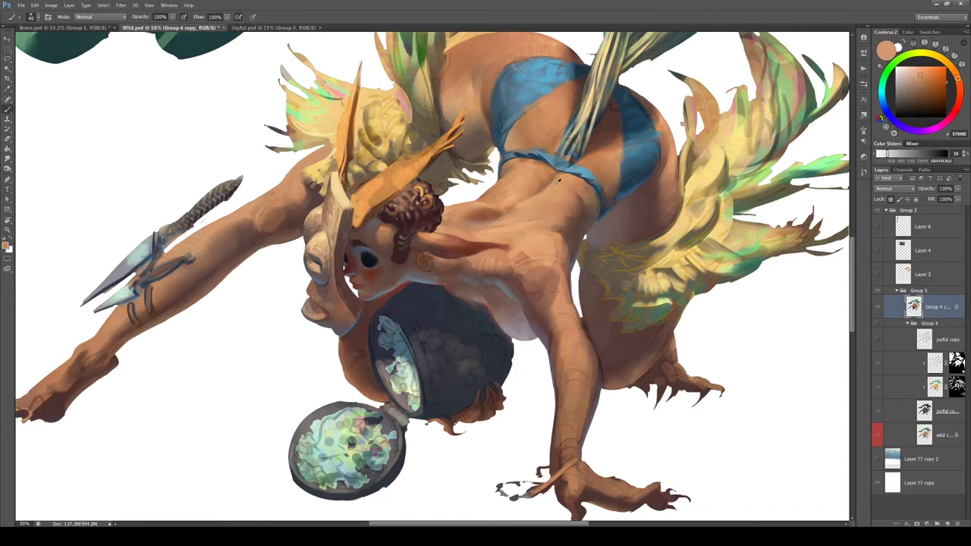
left_click(545, 225, "alt")
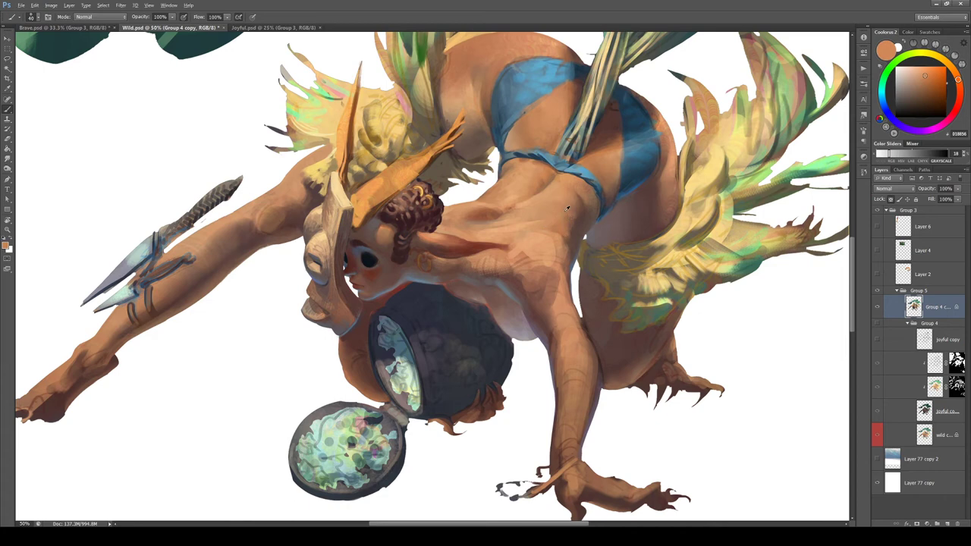
Warm the shading on the near side of the back with saturated reddish brown and blend it using sampled skin tones
left_click(567, 228, "alt")
left_click(568, 232, "alt")
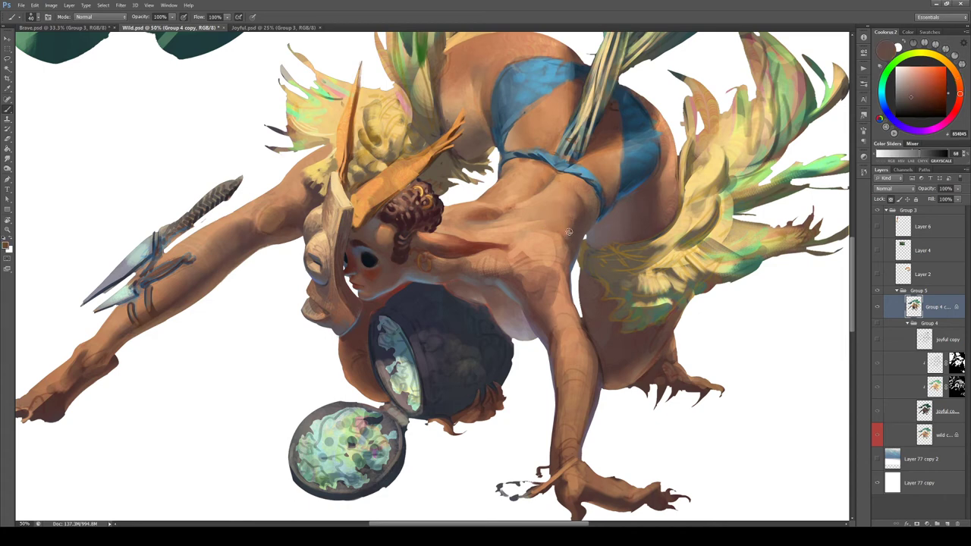
left_click(567, 235, "alt")
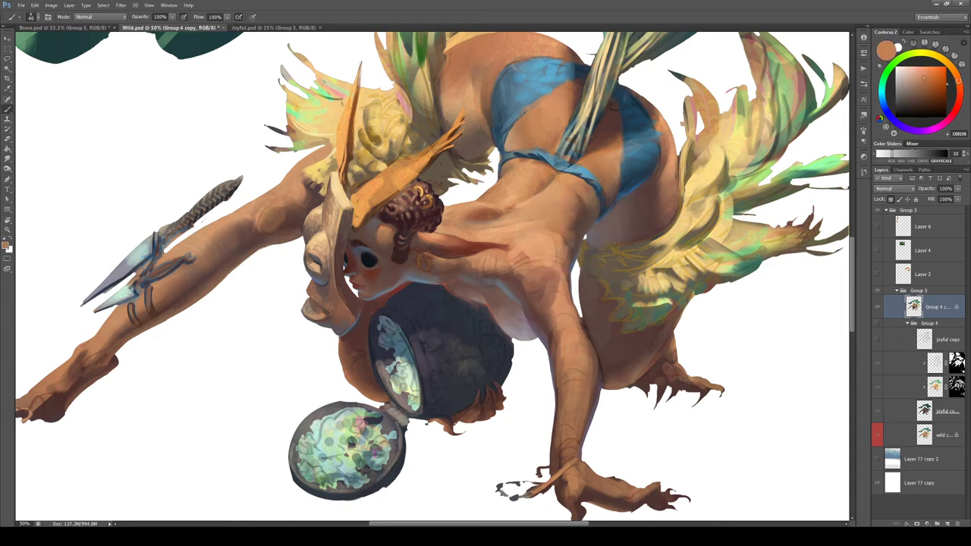
left_click(935, 89)
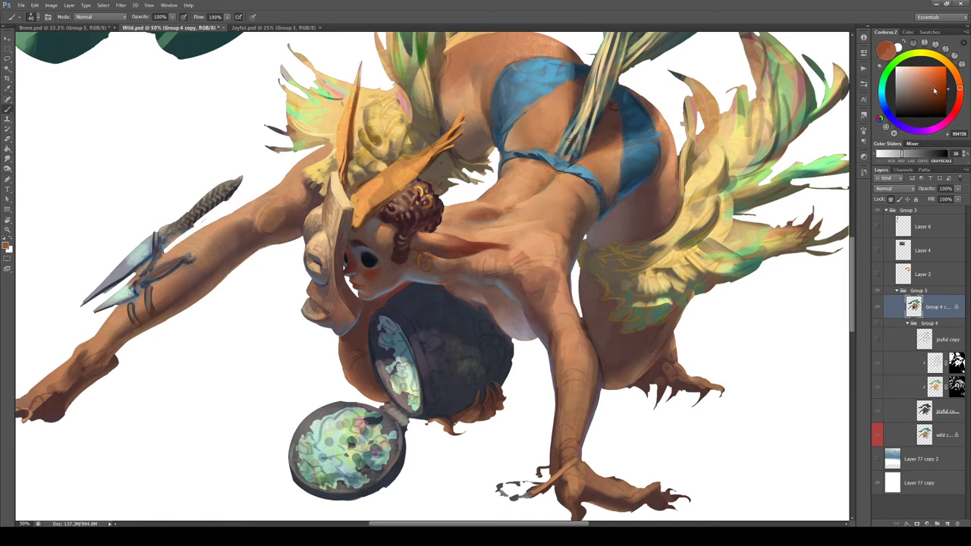
left_click(934, 87)
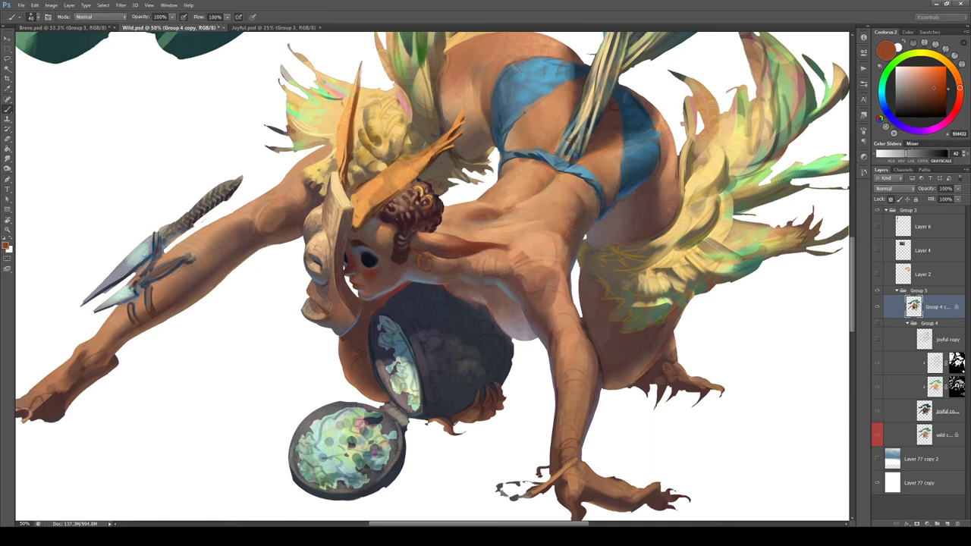
left_click(560, 226, "alt")
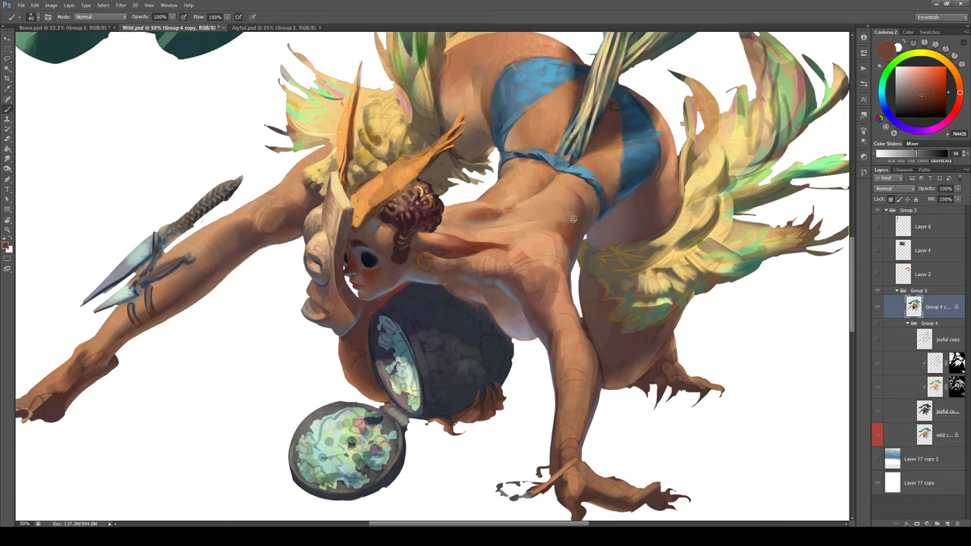
left_click(564, 227, "alt")
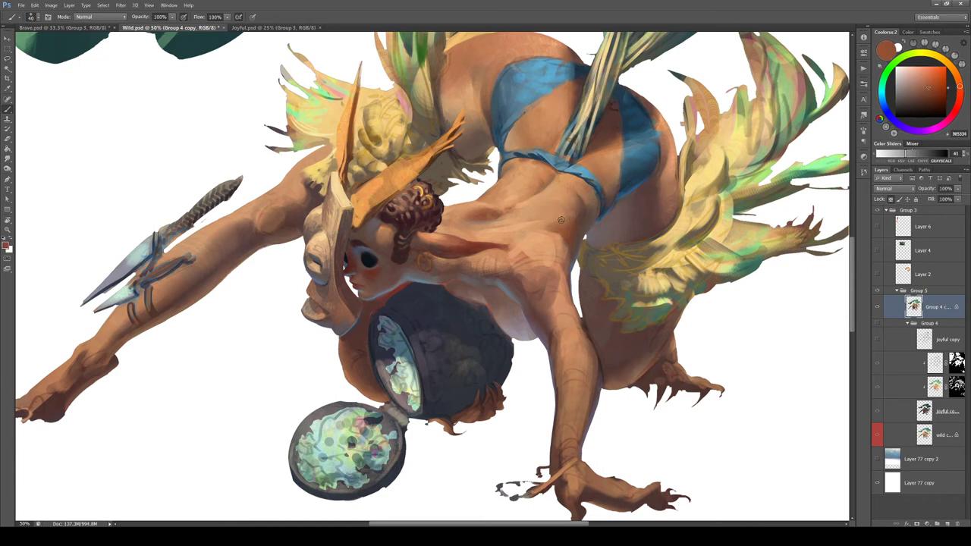
left_click(565, 228, "alt")
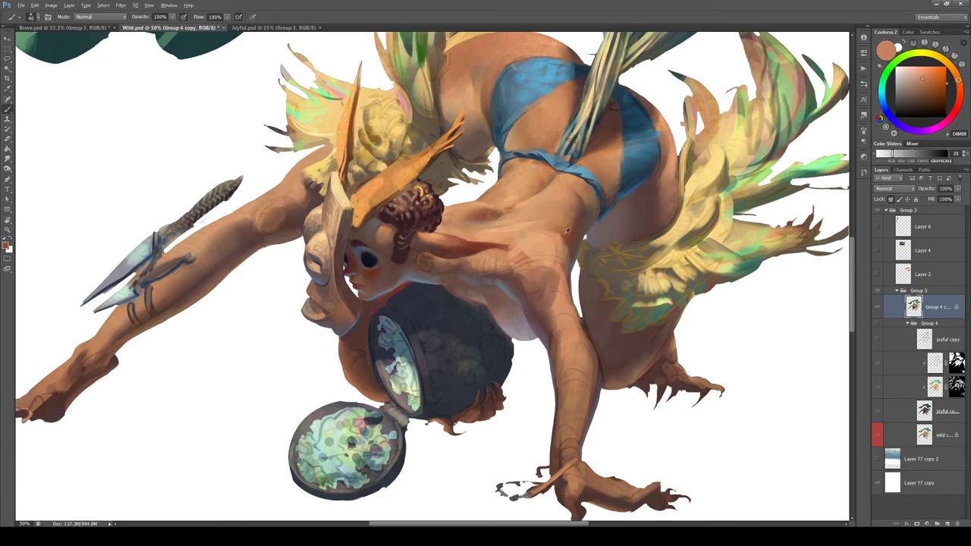
Even out the lower back up to the blue waistband with sampled neighbouring skin tones
left_click(565, 219, "alt")
left_click(529, 202, "alt")
left_click(562, 180, "alt")
left_click(563, 178, "alt")
Paint a thin shadow along the blue waistband with dark reddish brown sampled beside the tail, and refine it with light peach
left_click(586, 154, "alt")
left_click(592, 136, "alt")
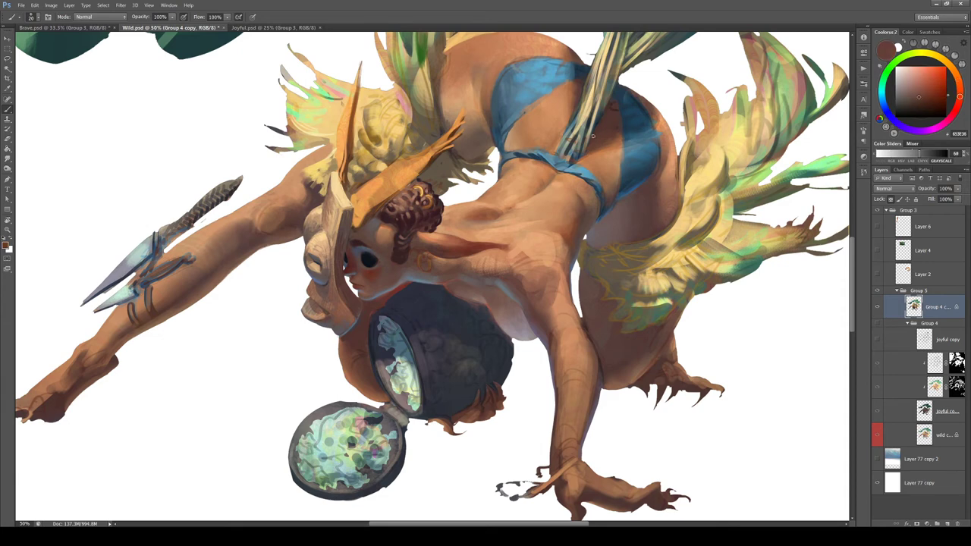
mouse_move(529, 161)
left_mouse_down()
mouse_move(520, 161)
mouse_move(555, 171)
left_mouse_up()
left_click_drag(563, 173, 584, 182)
left_click(568, 179, "alt")
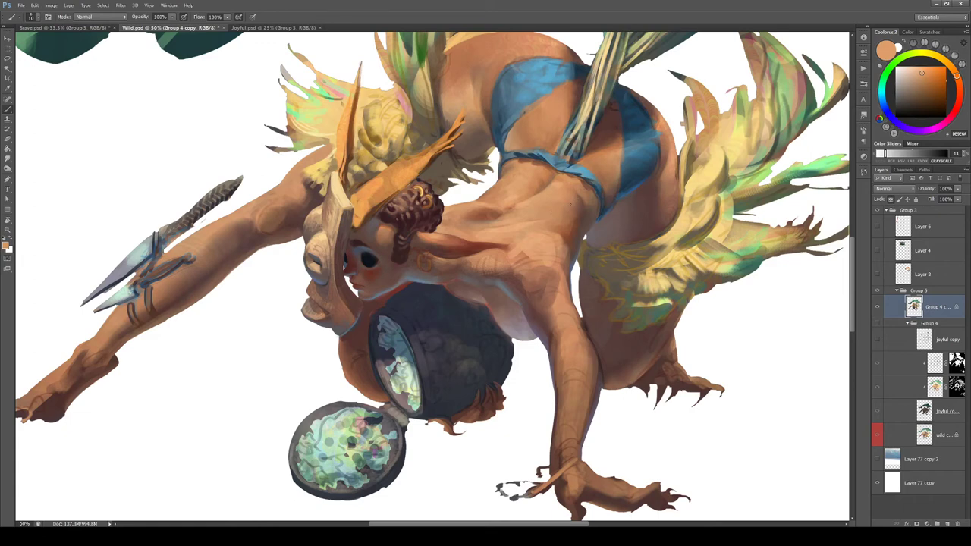
key("r")
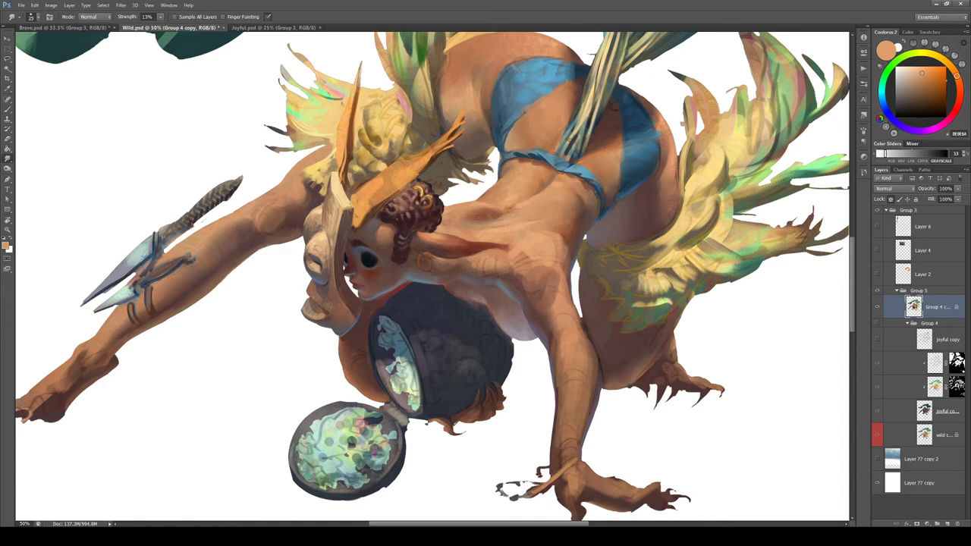
key("b")
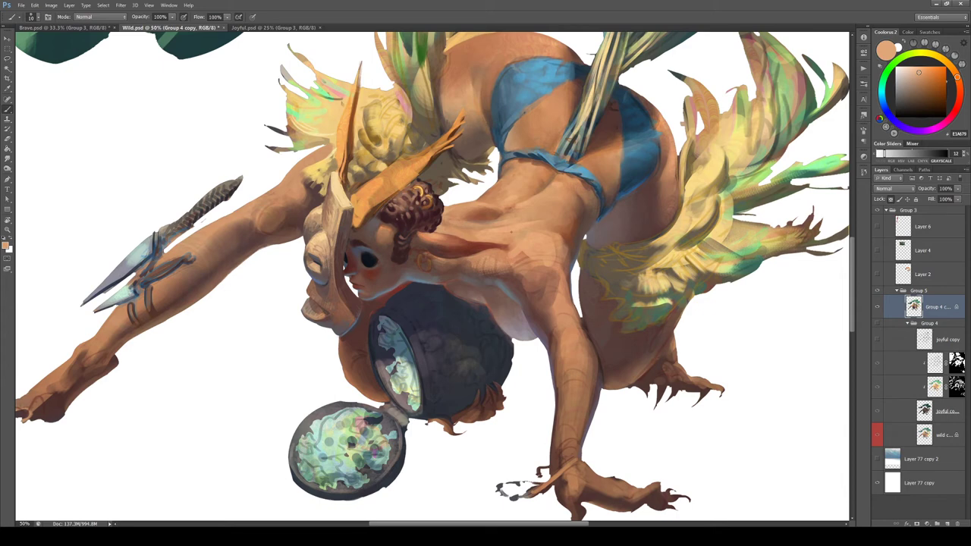
Paint over the sketch lines on the near shoulder with sampled reddish brown and light orange, using size 45 to 60 brushes
left_click(542, 292, "alt")
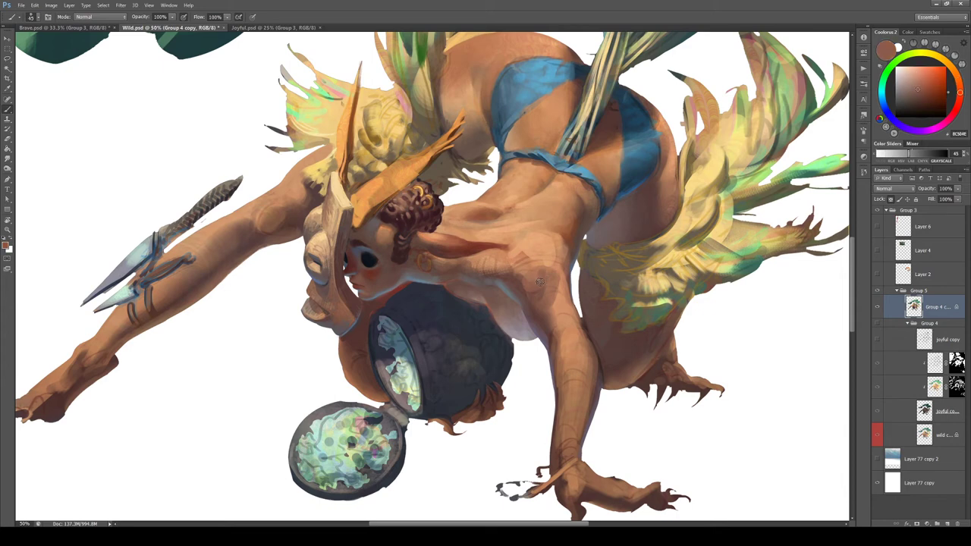
mouse_move(541, 284)
left_mouse_down()
mouse_move(535, 264)
mouse_move(546, 261)
left_mouse_up()
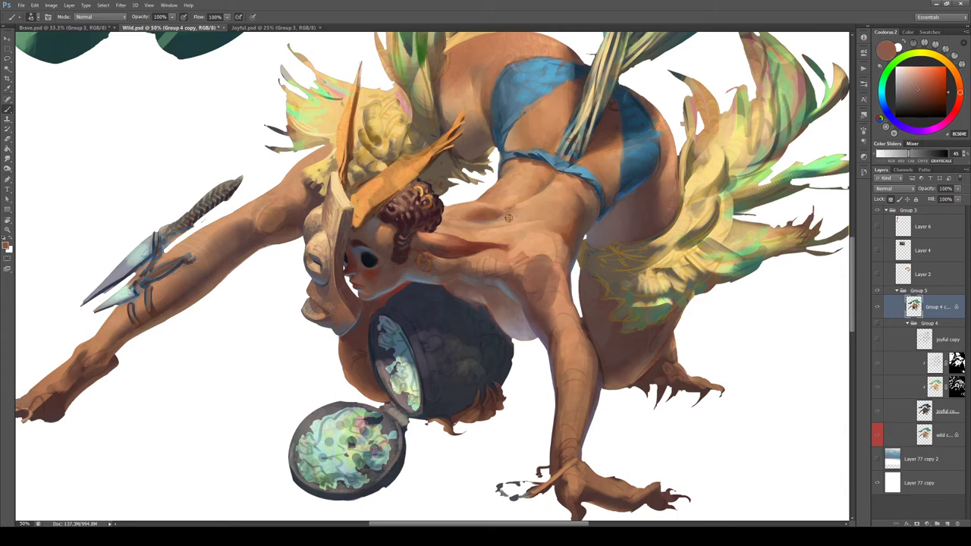
left_click(553, 313, "alt")
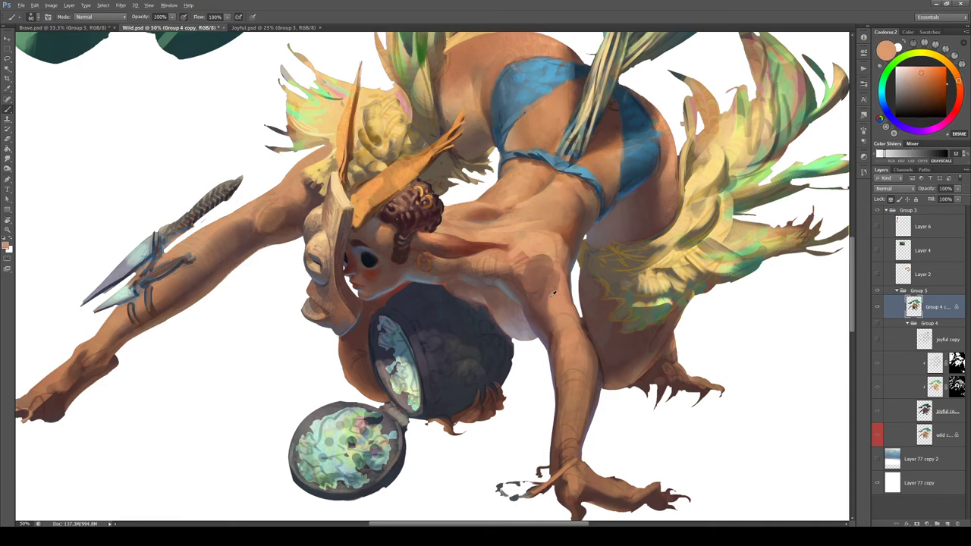
left_click(550, 294, "alt")
left_click(547, 254, "alt")
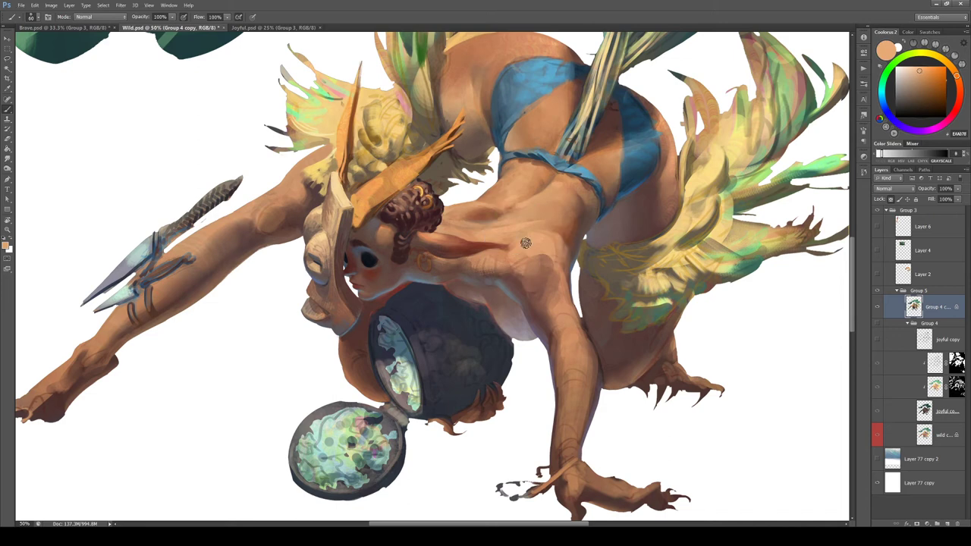
left_click(524, 243, "alt")
left_click(542, 261, "alt")
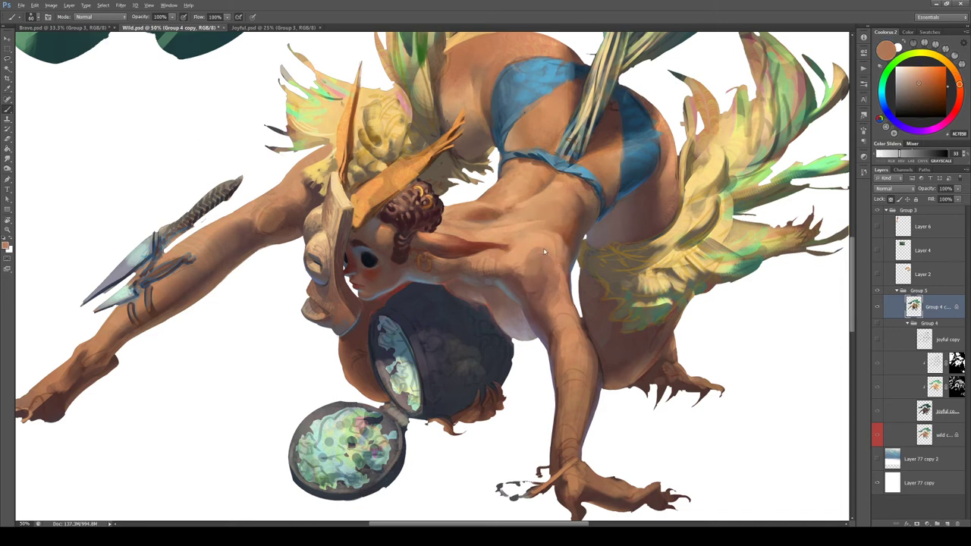
Blend the shaded lower side of the near shoulder into the upper arm with sampled brown and reddish brown tones
left_click(540, 255, "alt")
left_click(540, 274, "alt")
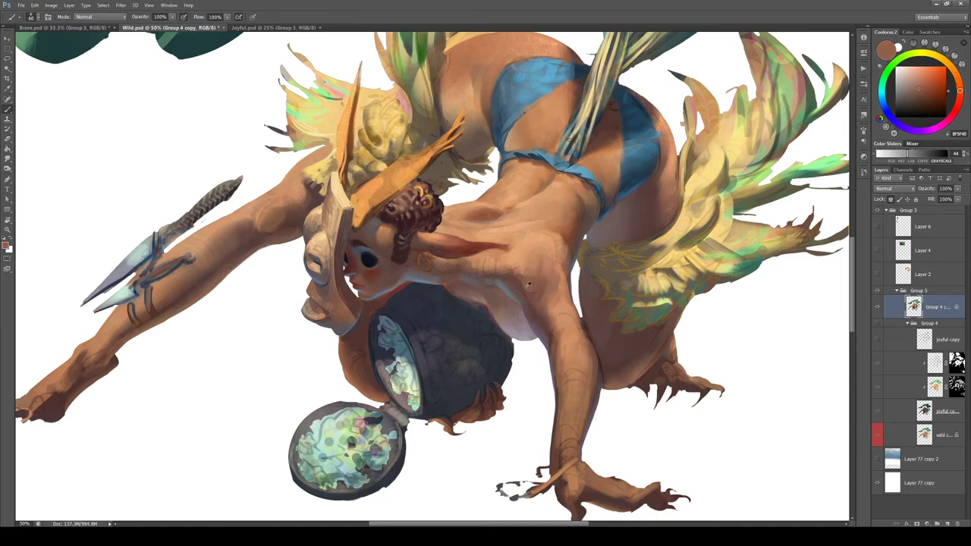
left_click(523, 283, "alt")
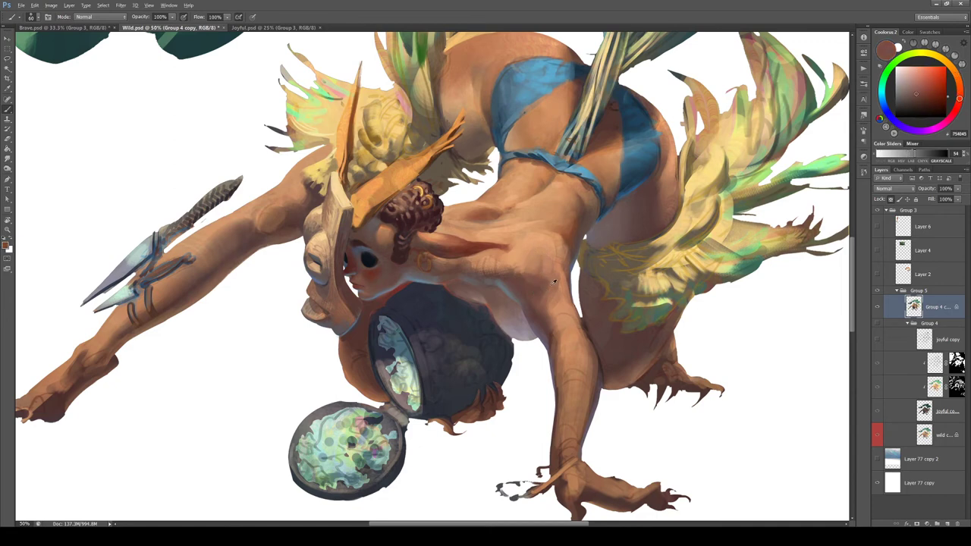
left_click(554, 282, "alt")
left_click(543, 302, "alt")
left_click(544, 302, "alt")
left_click(553, 319, "alt")
left_click(538, 290, "alt")
Smooth the front of the near shoulder below the ear with sampled mid and dark skin tones, on a rotated canvas
key("r")
left_click_drag(536, 269, 461, 352)
left_click(506, 313, "alt")
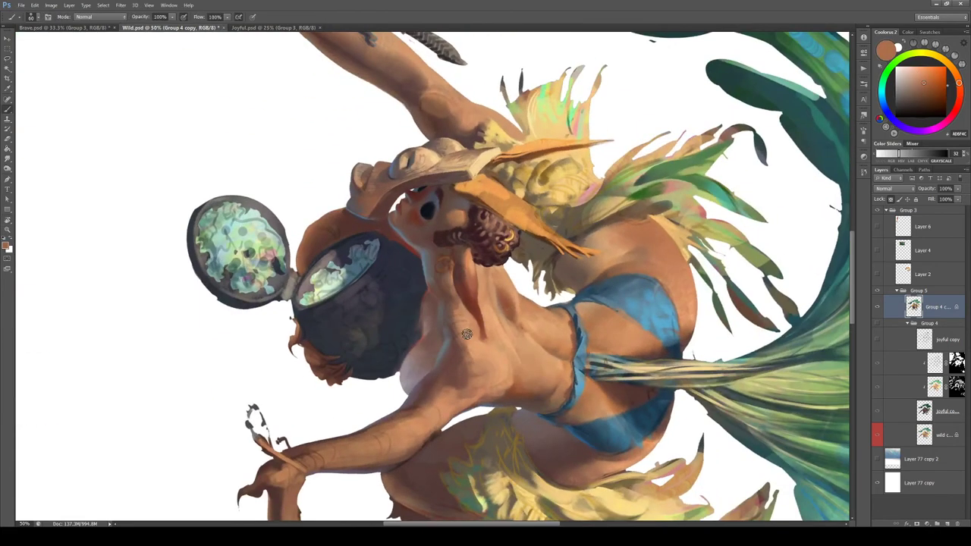
left_click(458, 346, "alt")
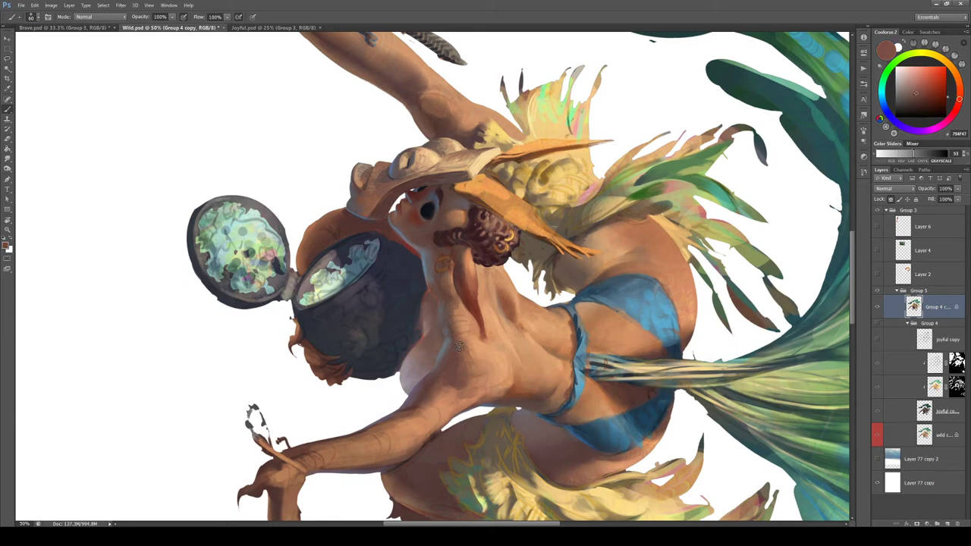
left_click(473, 361, "alt")
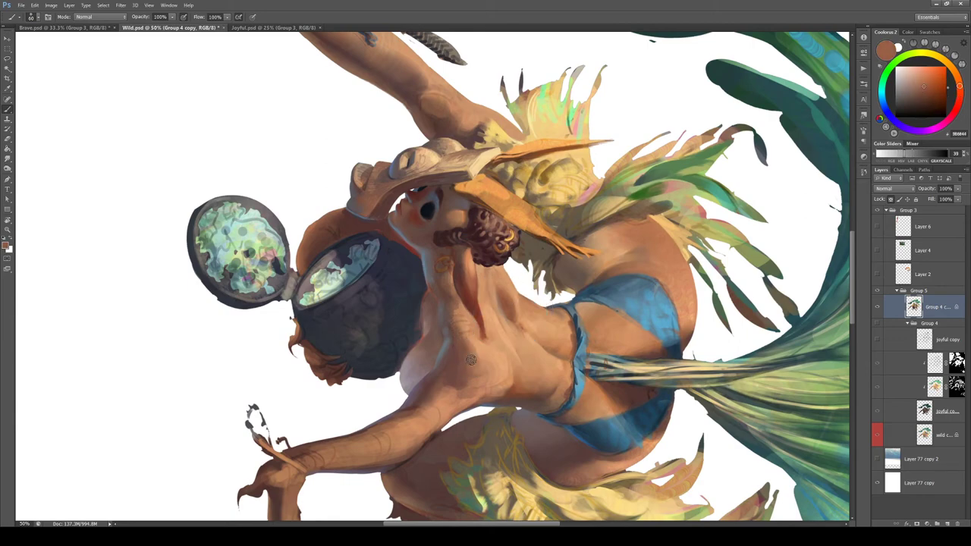
left_click(478, 343, "alt")
left_click_drag(481, 360, 472, 378)
left_click(467, 349, "alt")
left_click(476, 361, "alt")
left_click(470, 357, "alt")
Reset the canvas rotation and even out the light on top of the near shoulder with sampled orange skin tones
key("r")
mouse_move(542, 326)
left_mouse_down()
mouse_move(551, 267)
mouse_move(543, 234)
left_mouse_up()
key("Escape")
key("b")
left_click(553, 301, "alt")
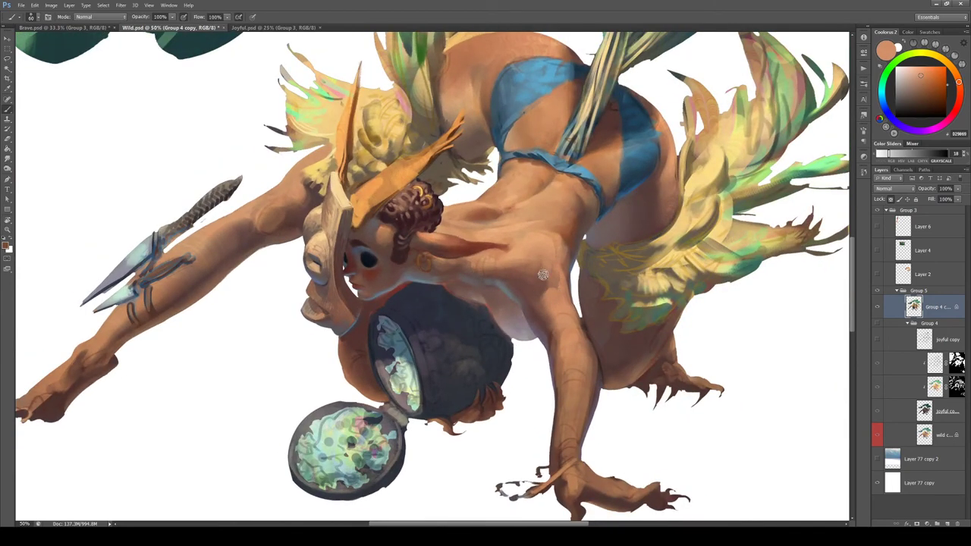
left_click(546, 275, "alt")
left_click(555, 272, "alt")
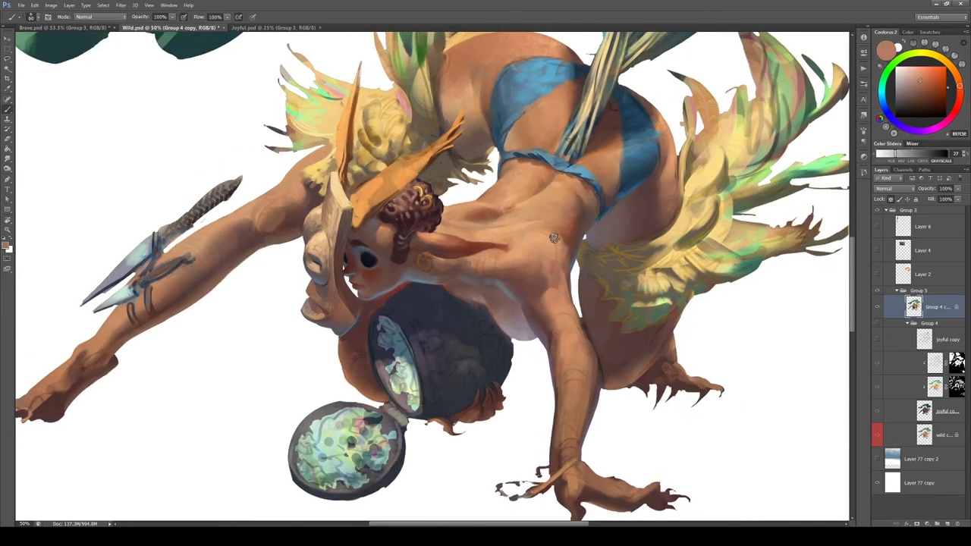
left_click(551, 263, "alt")
left_click(544, 247, "alt")
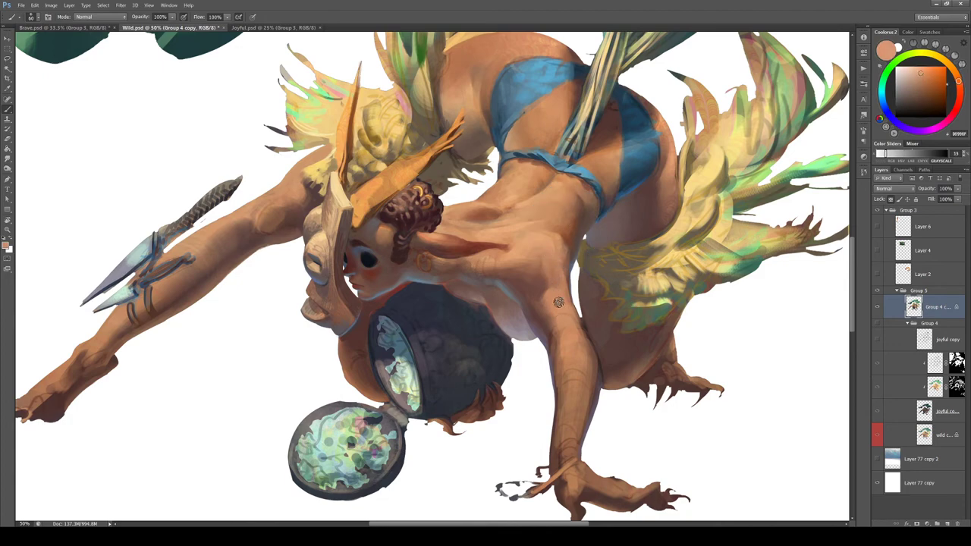
Blend the near upper arm down toward the elbow with sampled light orange and reddish brown, using a size 60 brush
key("r")
mouse_move(567, 326)
left_mouse_down()
mouse_move(613, 281)
mouse_move(582, 158)
mouse_move(599, 300)
mouse_move(588, 329)
mouse_move(602, 348)
mouse_move(547, 311)
left_mouse_up()
key("b")
left_click(546, 318, "alt")
left_click(563, 308, "alt")
left_click(552, 304, "alt")
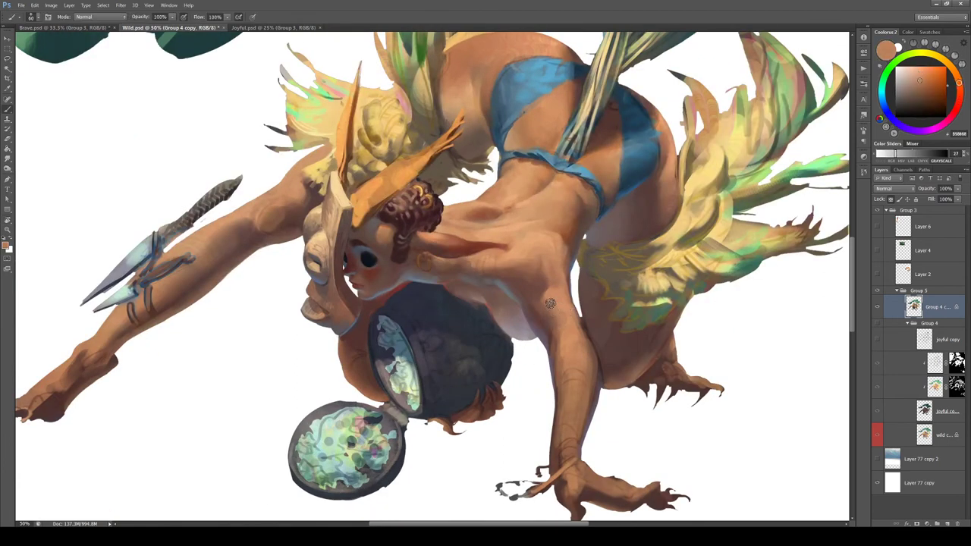
left_click(548, 319, "alt")
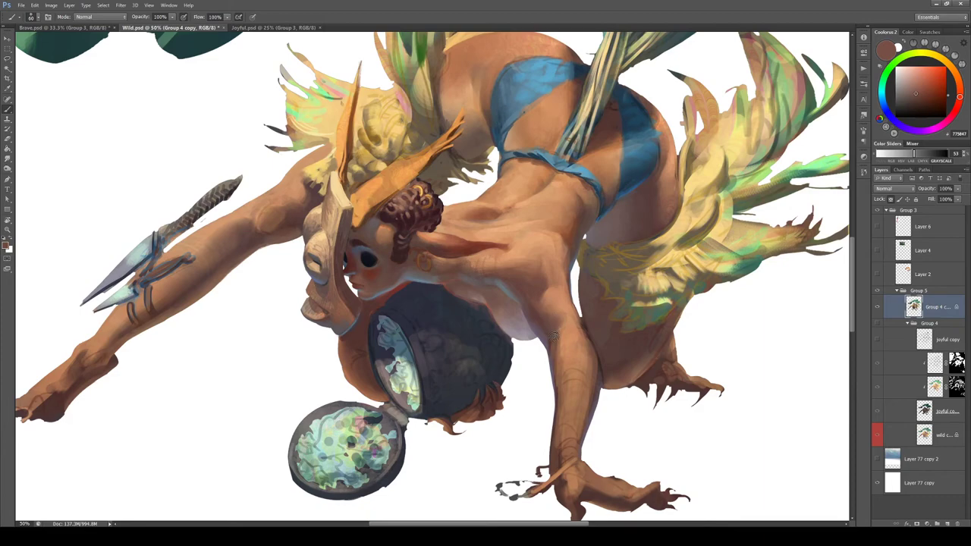
left_click(557, 334, "alt")
Refine the near shoulder's outer edge and the shadow along the upper arm with sampled skin tones, using a size 30 brush
key("r")
mouse_move(597, 304)
left_mouse_down()
mouse_move(565, 373)
mouse_move(394, 408)
mouse_move(423, 215)
left_mouse_up()
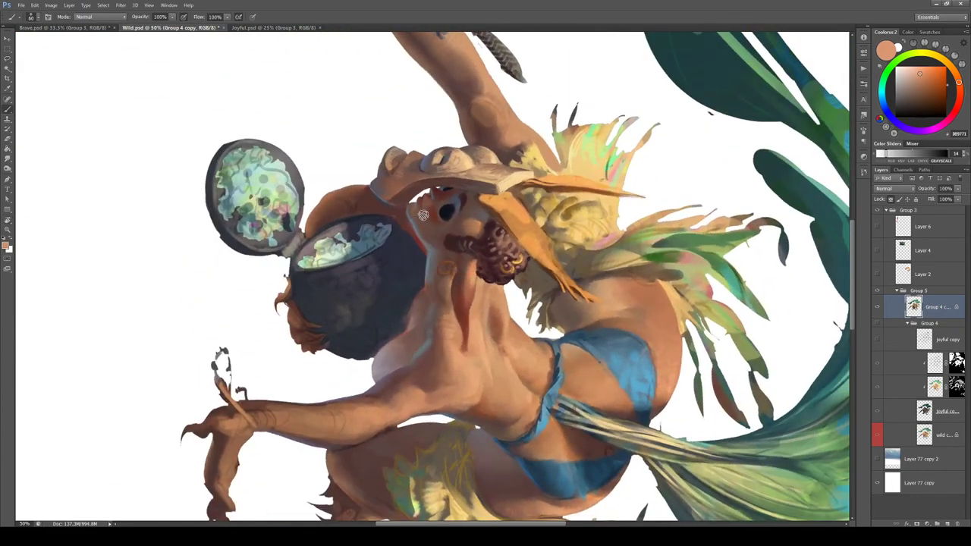
key("Escape")
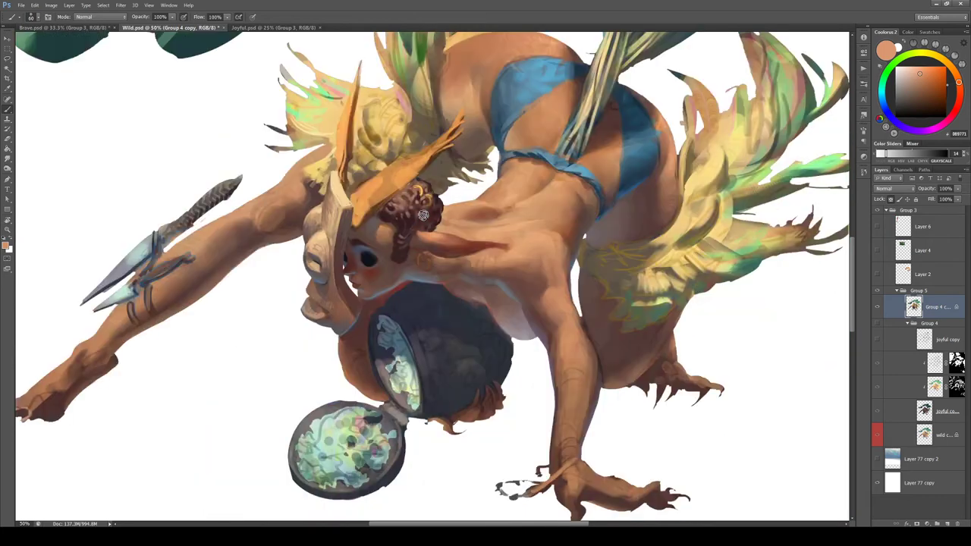
left_click_drag(500, 279, 467, 204)
left_click(542, 161, "alt")
left_click(542, 159, "alt")
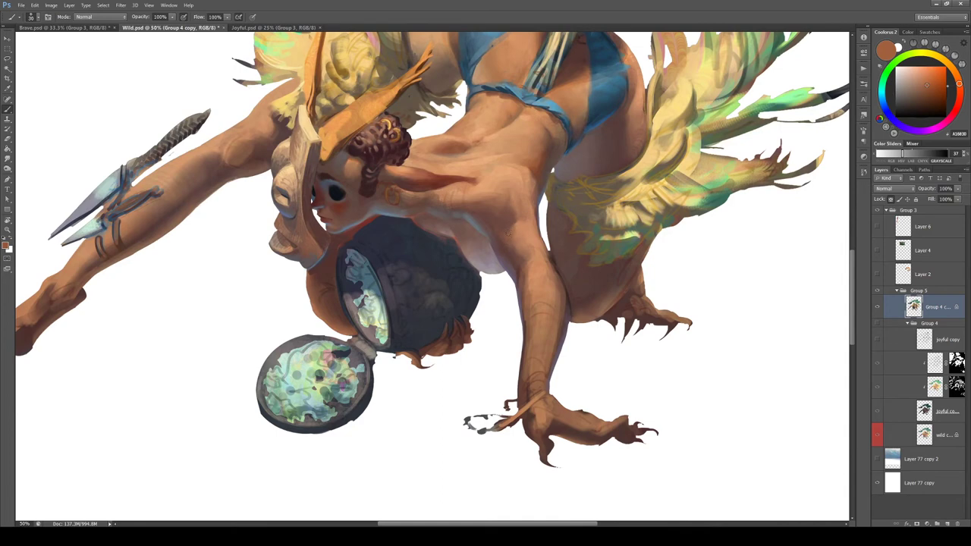
left_click(512, 217, "alt")
left_click(522, 179, "alt")
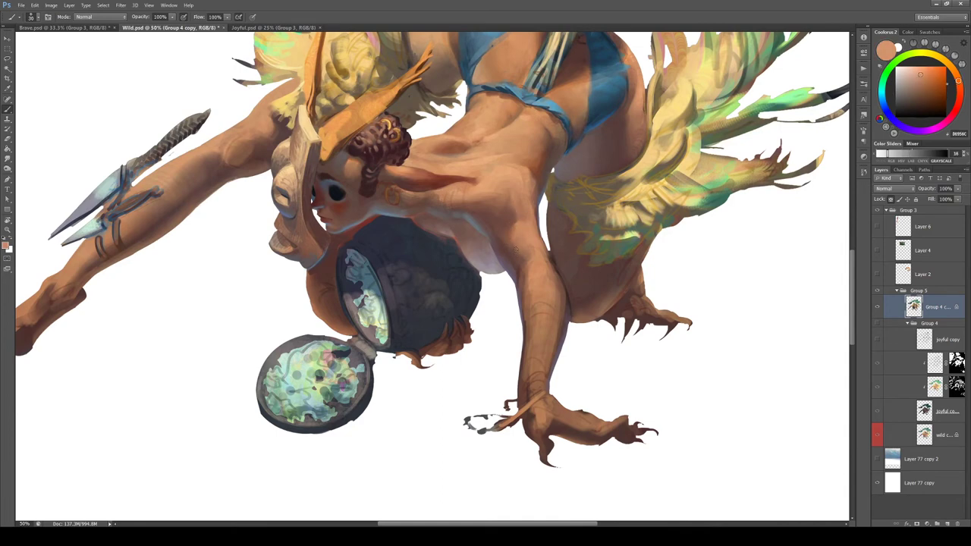
left_click(514, 244, "alt")
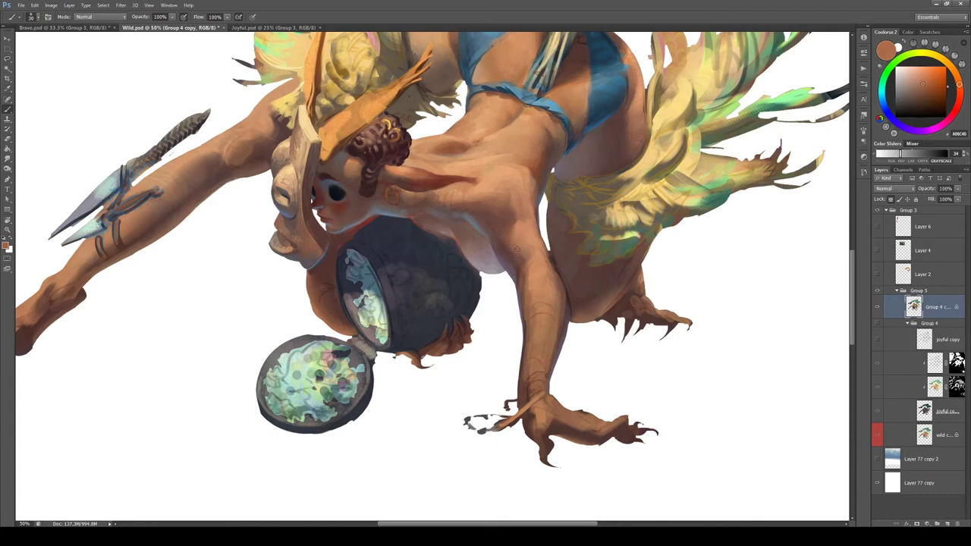
left_click(511, 233, "alt")
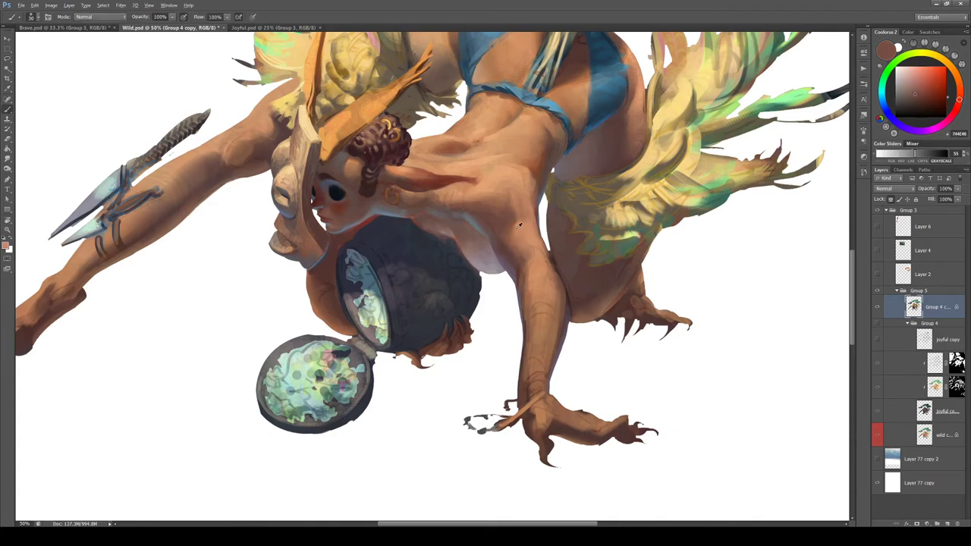
left_click(516, 242, "alt")
left_click(537, 160, "alt")
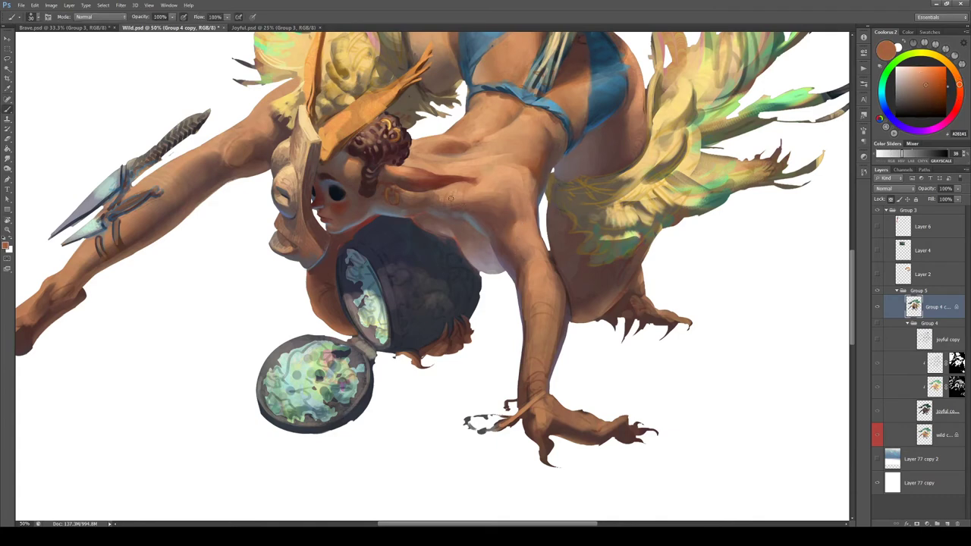
Smooth the area between the neck and the near shoulder with sampled reddish brown and light peach tones
left_click(493, 213, "alt")
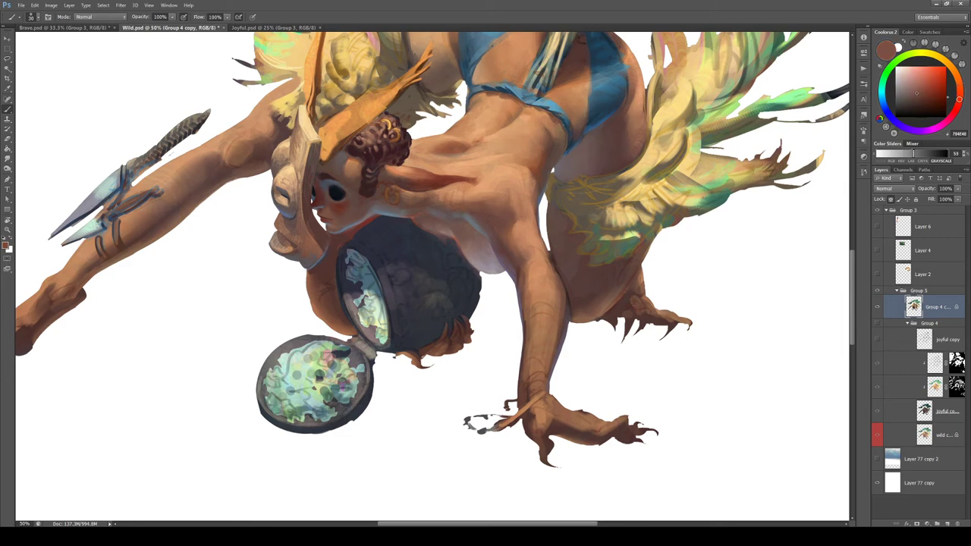
left_click(492, 202, "alt")
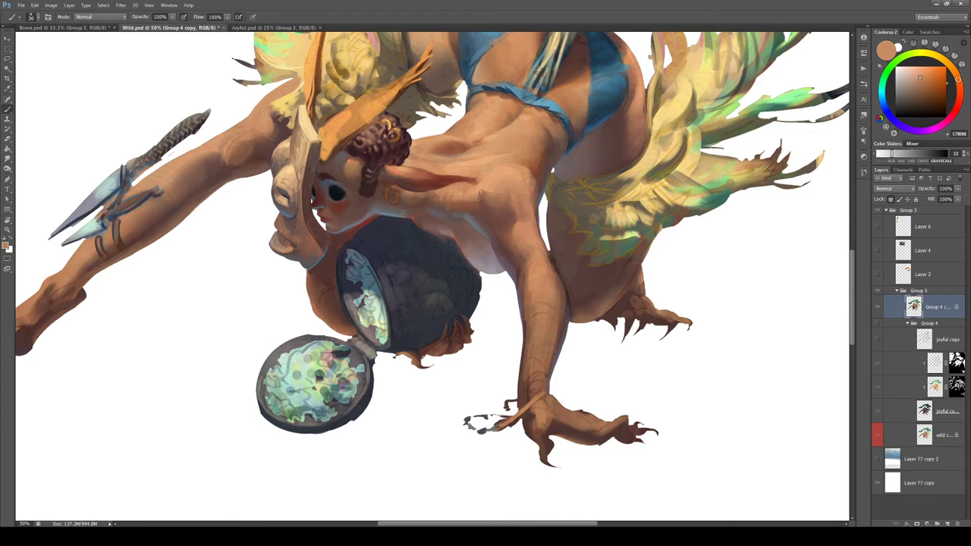
left_click(489, 208, "alt")
left_click(497, 199, "alt")
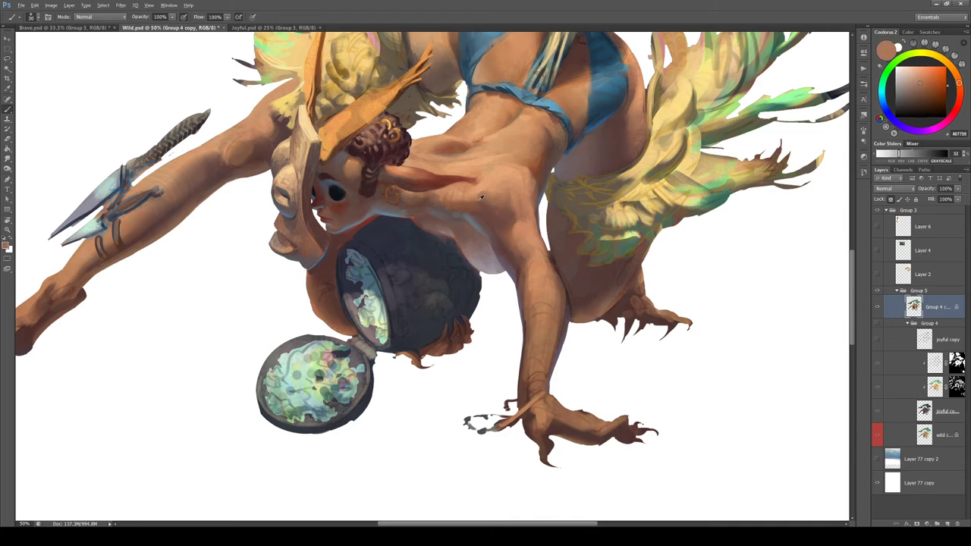
left_click(479, 191, "alt")
left_click(486, 193, "alt")
left_click(481, 189, "alt")
left_click(479, 190, "alt")
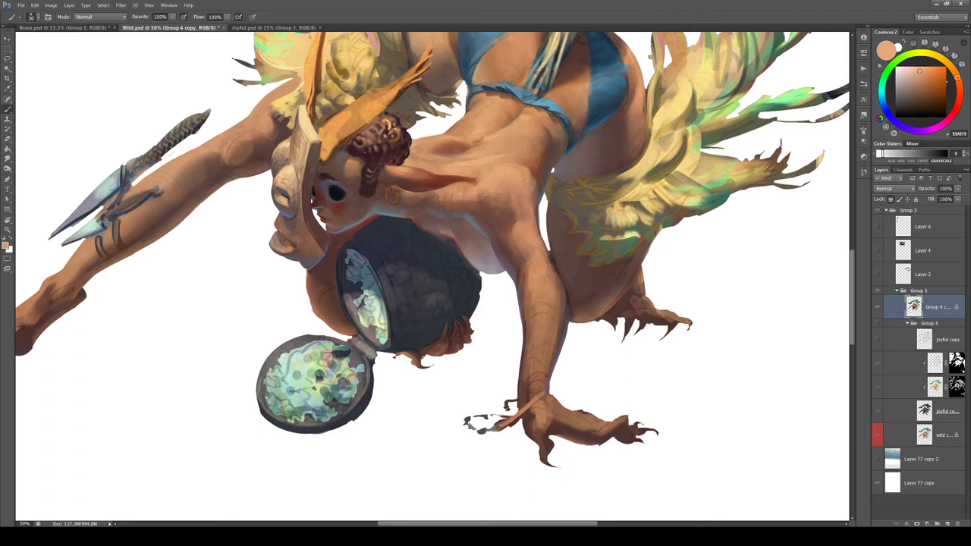
left_click(493, 202, "alt")
left_click(505, 186, "alt")
Soften the shaded side of the chest under the near shoulder with sampled muted mauve and greyish brown tones
key("r")
left_click_drag(515, 268, 427, 296)
mouse_move(520, 229)
left_mouse_down()
mouse_move(519, 339)
mouse_move(468, 226)
left_mouse_up()
left_click(481, 249, "alt")
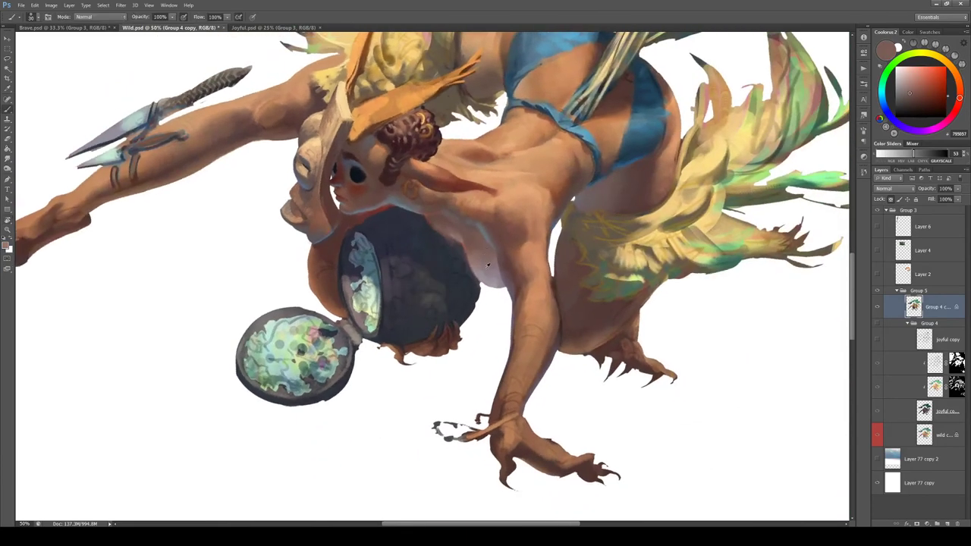
left_click(467, 226, "alt")
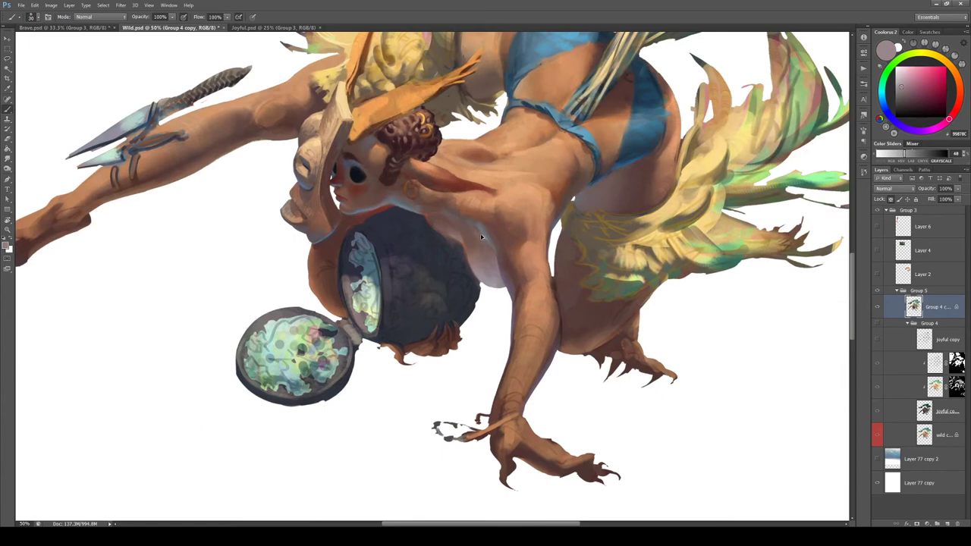
left_click(473, 224, "alt")
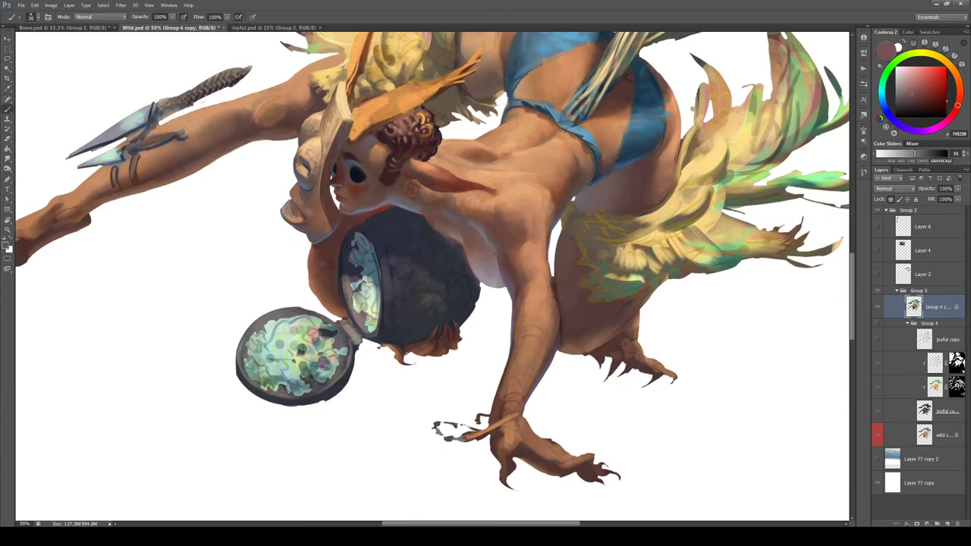
left_click(493, 263, "alt")
left_click(488, 248, "alt")
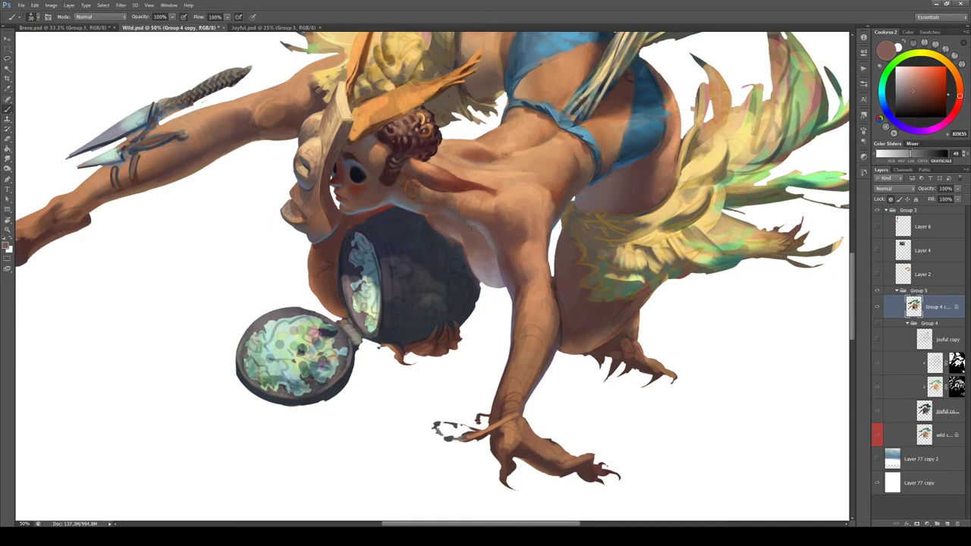
Refine the bluish rim light between the neck and chest with sampled greyish skin tones, using a size 15 brush
left_click_drag(472, 227, 483, 256)
left_click(482, 257, "alt")
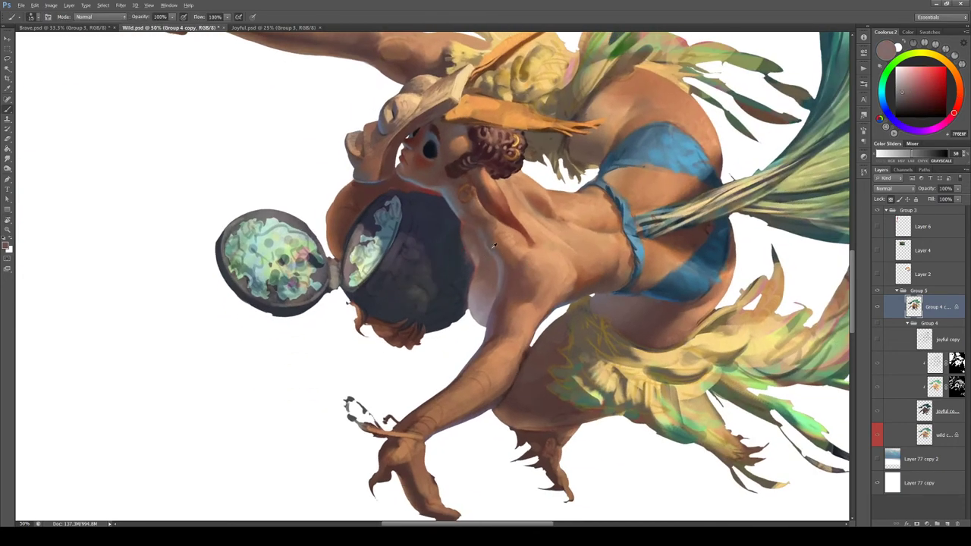
left_click(486, 240, "alt")
left_click(497, 259, "alt")
left_click(484, 237, "alt")
left_click(477, 232, "alt")
Clean up the chest's outline against the dark round container with sampled pinkish brown and dark mauve
key("r")
left_click_drag(473, 230, 480, 237)
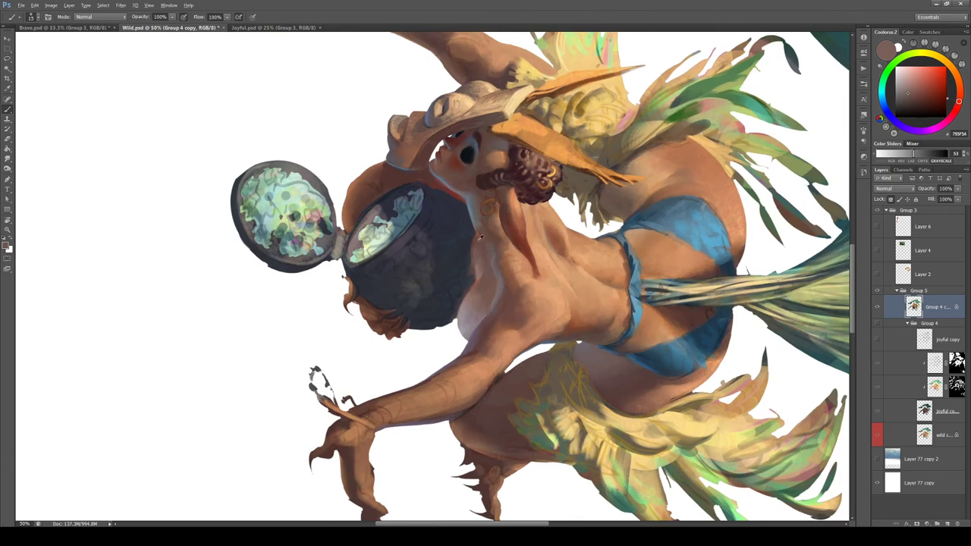
left_click(486, 249, "alt")
left_click(476, 265, "alt")
left_click(478, 269, "alt")
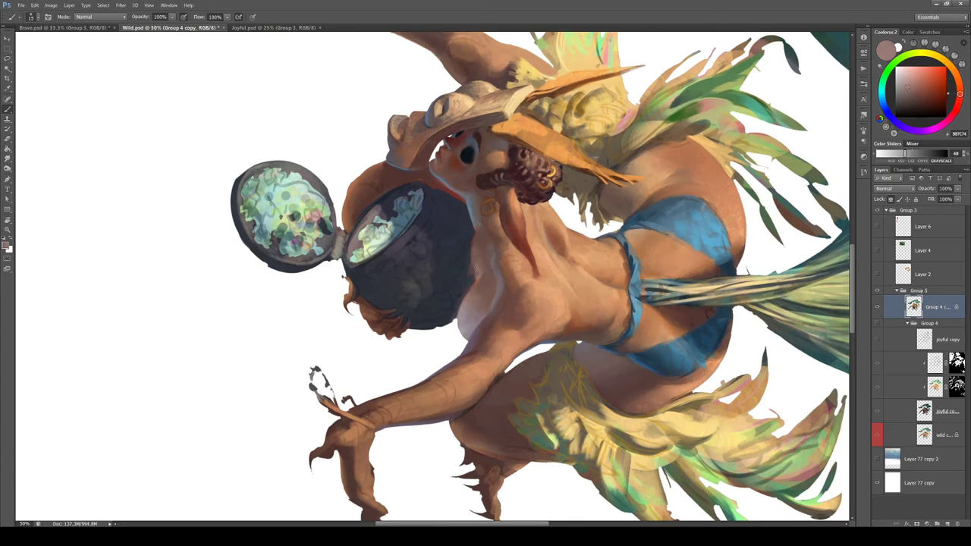
left_click(475, 280, "alt")
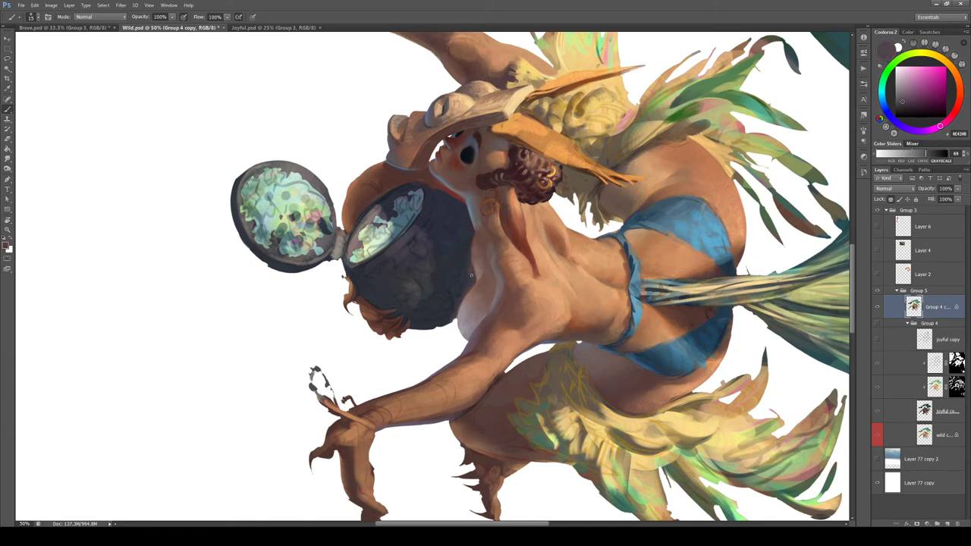
left_click(476, 258, "alt")
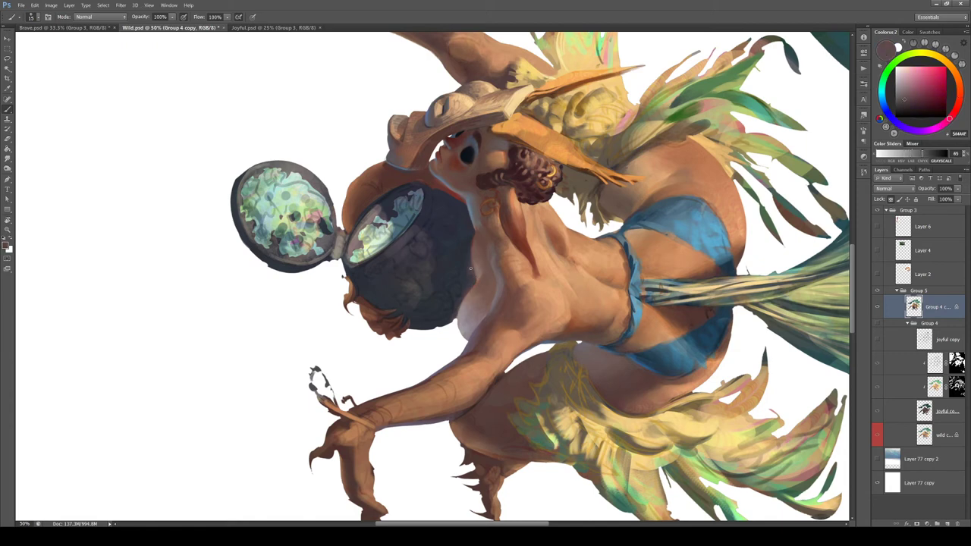
Clean up the neck's edge against the dark round container with sampled dark bluish grey, mid grey and muted brown tones
left_click(476, 241, "alt")
left_click(472, 227, "alt")
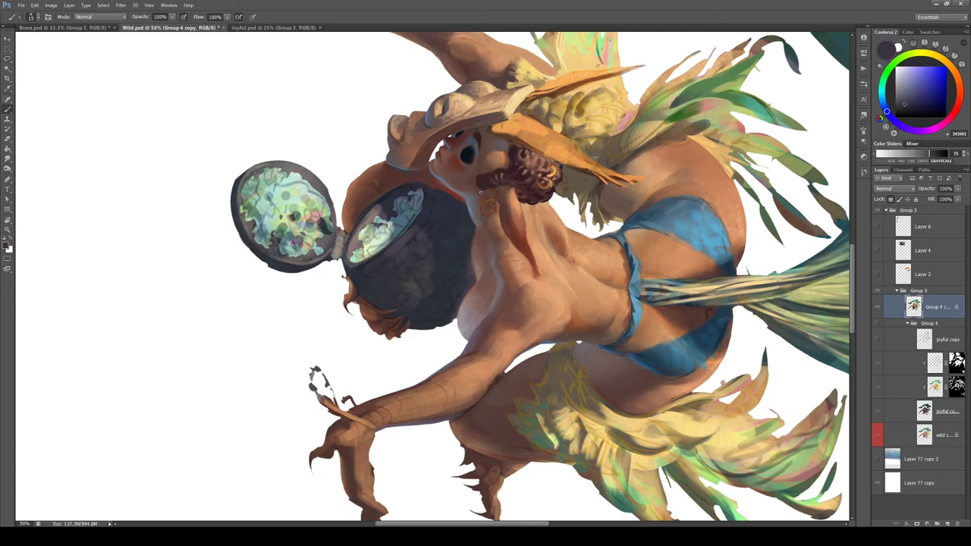
key("r")
left_click_drag(481, 192, 507, 217)
left_click(492, 234, "alt")
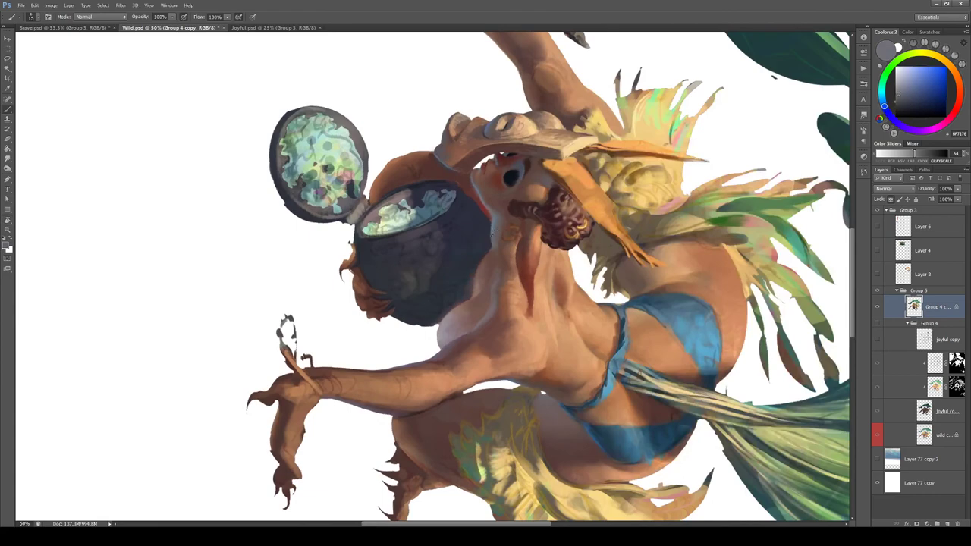
left_click(497, 253, "alt")
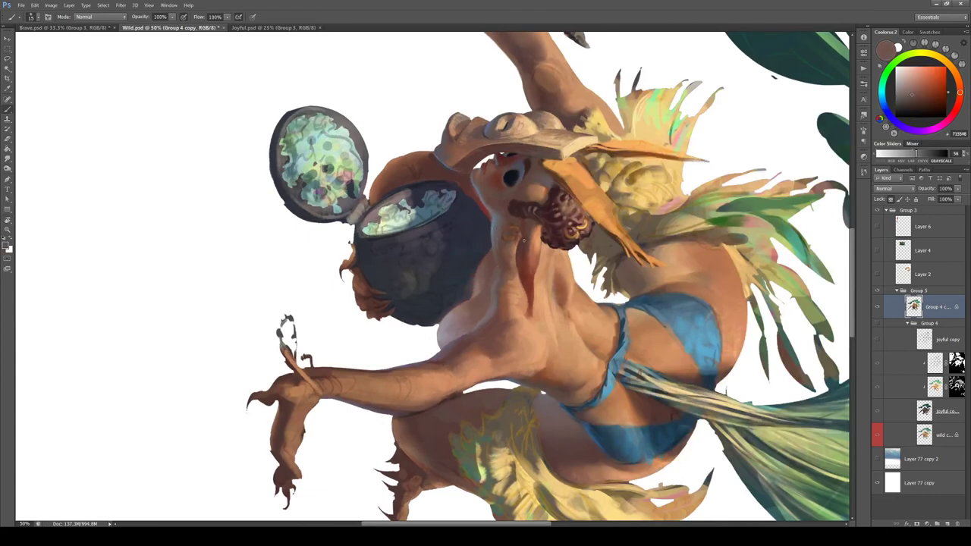
Refine the rim light between the chest and near shoulder with sampled pinkish grey and reddish brown tones
key("r")
mouse_move(521, 266)
left_mouse_down()
mouse_move(417, 213)
mouse_move(368, 256)
mouse_move(372, 292)
left_mouse_up()
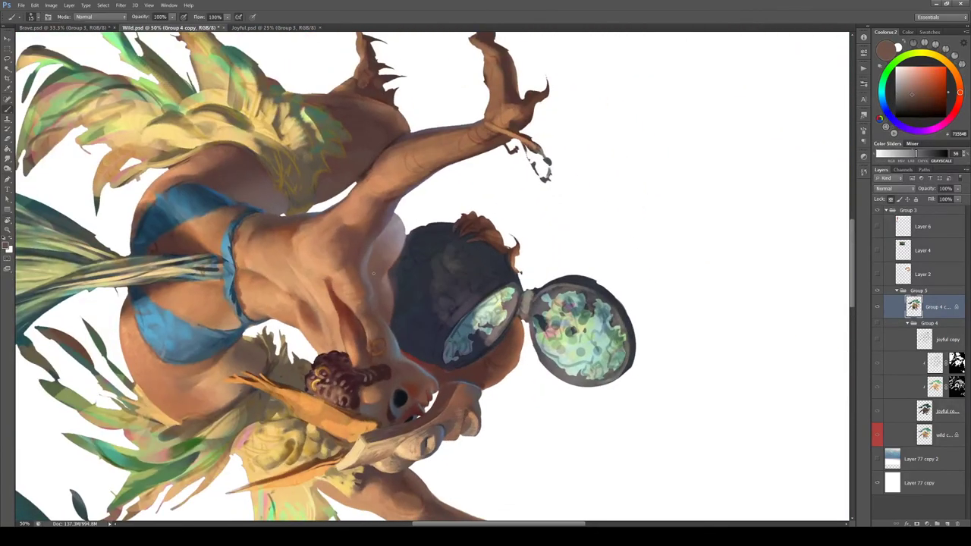
left_click(393, 247, "alt")
left_click(372, 291, "alt")
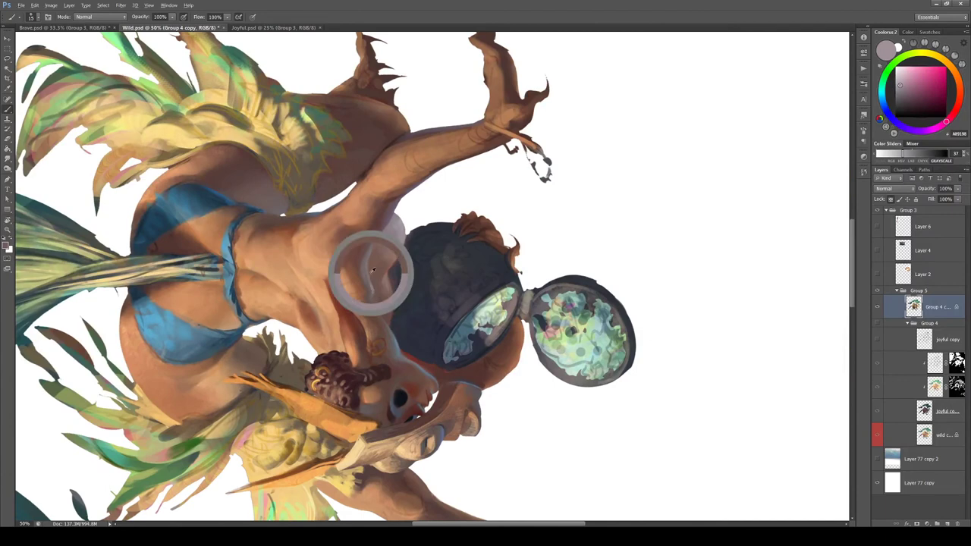
left_click(363, 274, "alt")
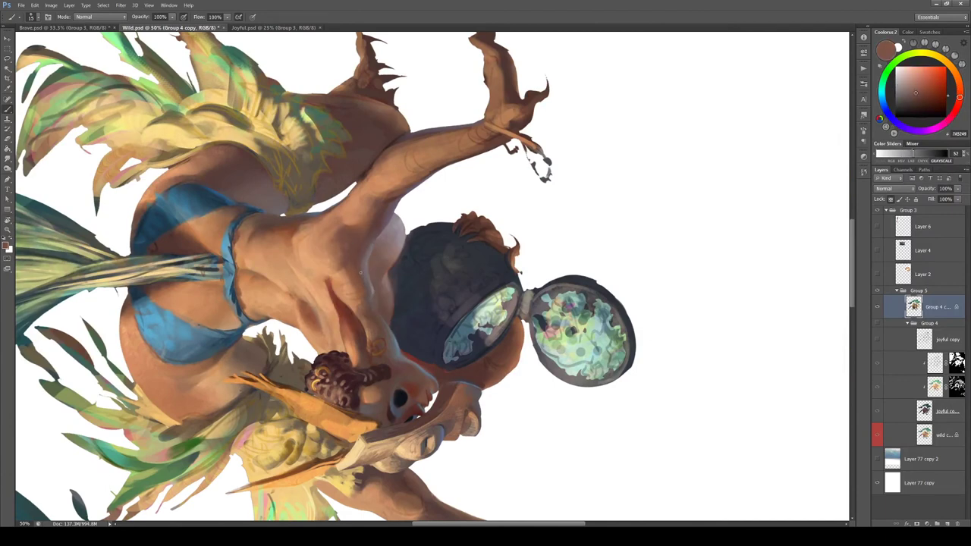
Rework the shaded edge where the near upper arm meets the chest with sampled dark reddish browns
key("r")
mouse_move(374, 308)
left_mouse_down()
mouse_move(424, 359)
mouse_move(489, 362)
mouse_move(555, 296)
mouse_move(516, 263)
left_mouse_up()
key("b")
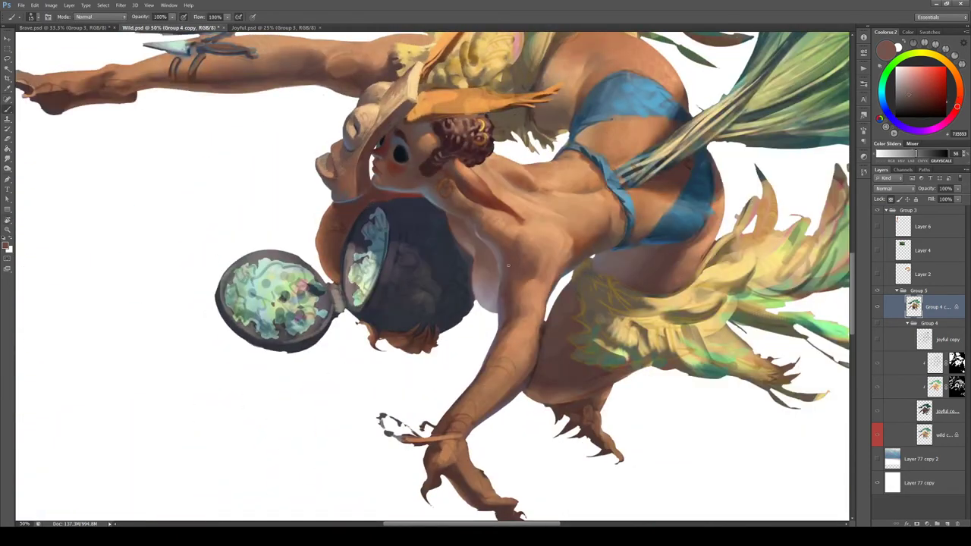
left_click(511, 292, "alt")
left_click(505, 288, "alt")
key("r")
mouse_move(510, 285)
left_mouse_down()
mouse_move(527, 262)
mouse_move(522, 271)
left_mouse_up()
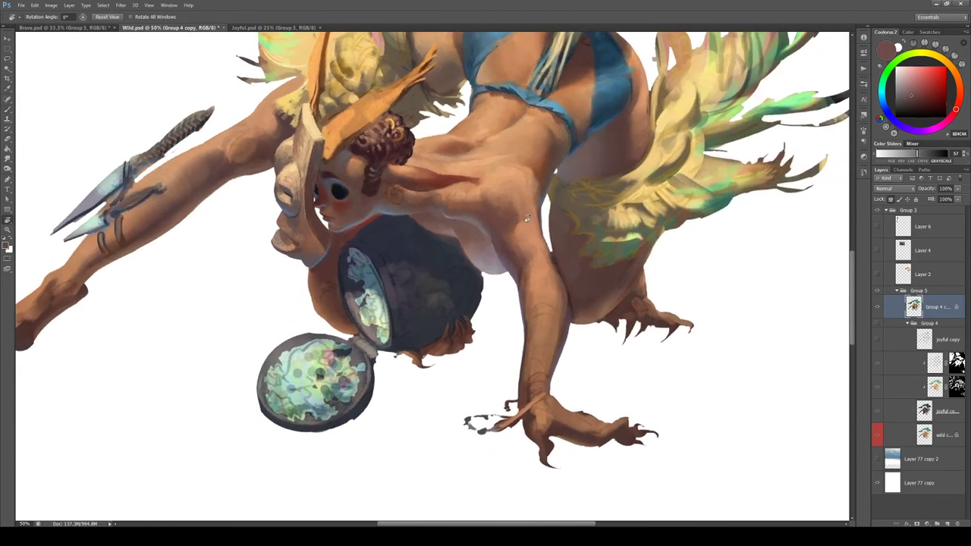
Blend the shadow across the front of the near shoulder and upper arm with sampled reddish brown and mauve, using a size 35 brush
key("b")
left_click(522, 271, "alt")
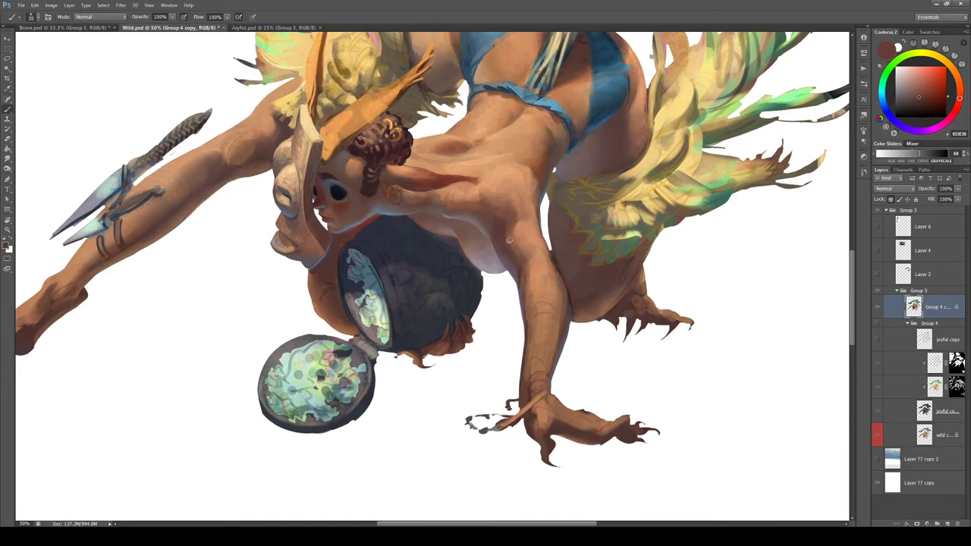
left_click(496, 214, "alt")
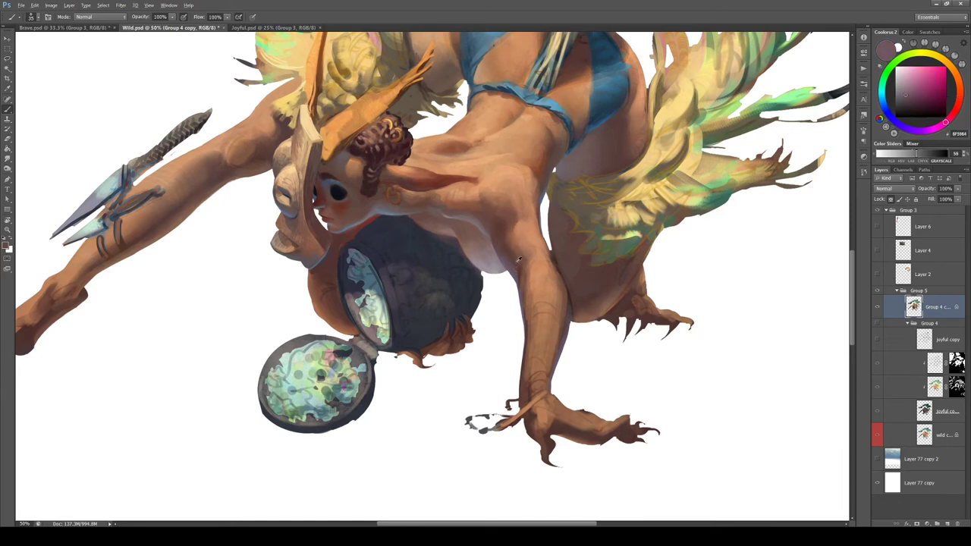
left_click(513, 267, "alt")
left_click(502, 216, "alt")
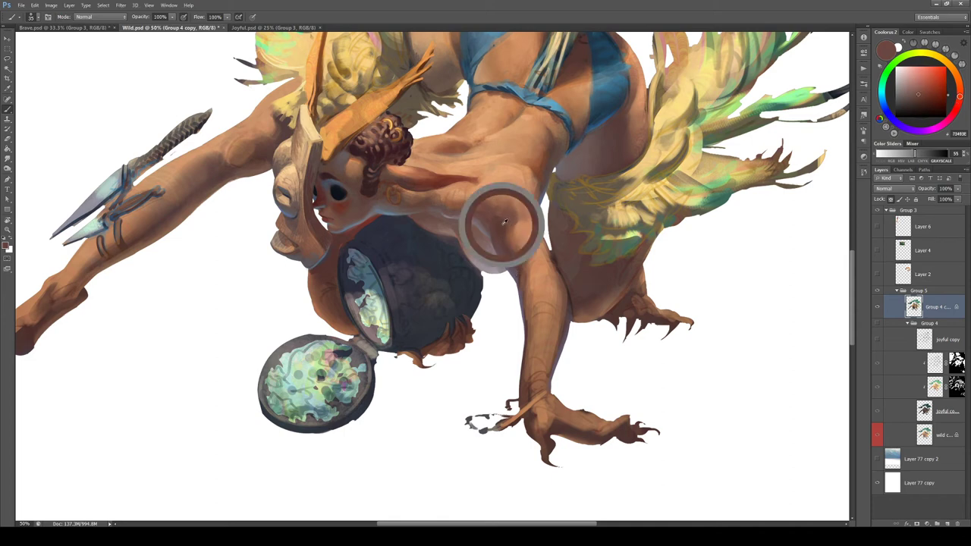
left_click(509, 224, "alt")
key("r")
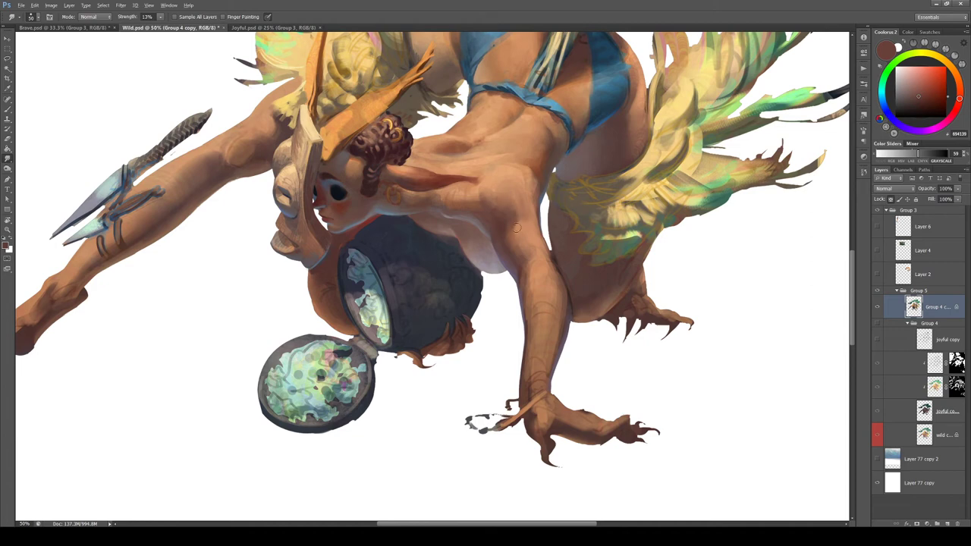
Warm the outer side of the near shoulder with sampled orange-brown skin tones
key("b")
left_click(531, 167, "alt")
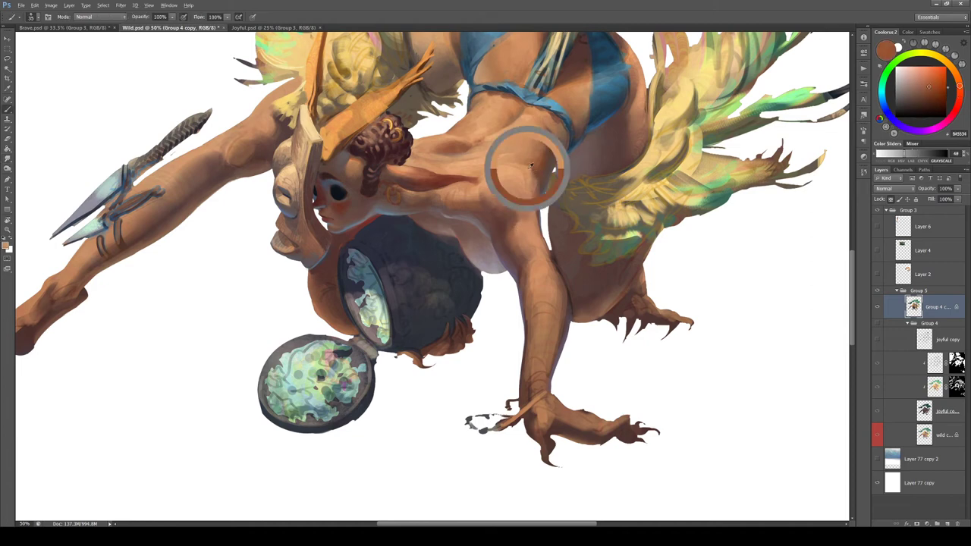
left_click_drag(530, 173, 536, 176)
left_click(534, 173, "alt")
left_click(531, 168, "alt")
left_click(535, 171, "alt")
left_click(534, 193, "alt")
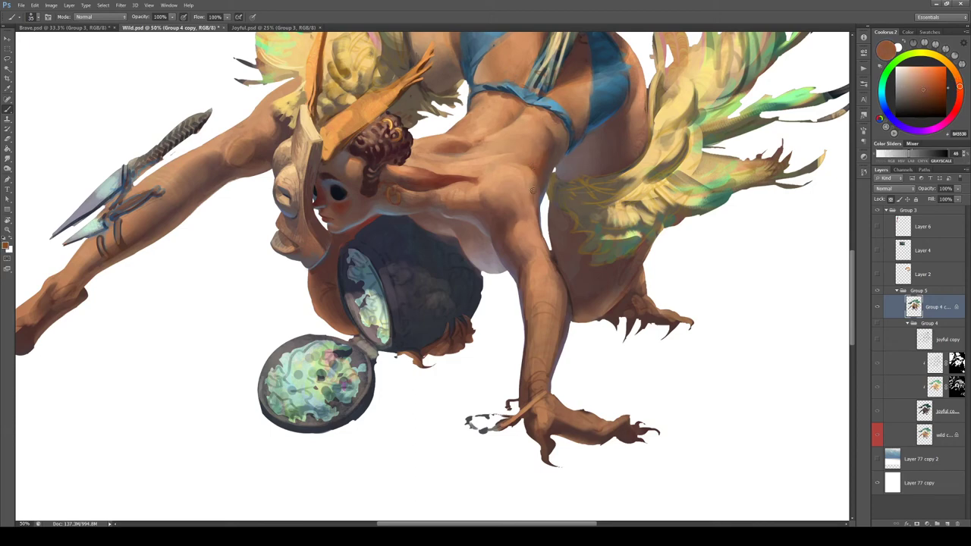
Model the rounded top of the near shoulder with sampled light peach and mid orange-brown tones
left_click(530, 173, "alt")
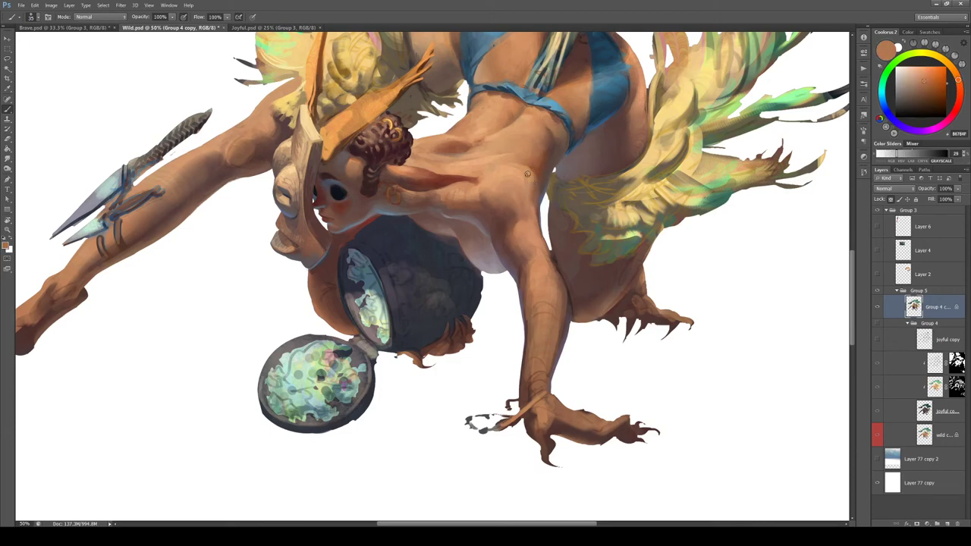
left_click(534, 199, "alt")
left_click(534, 215, "alt")
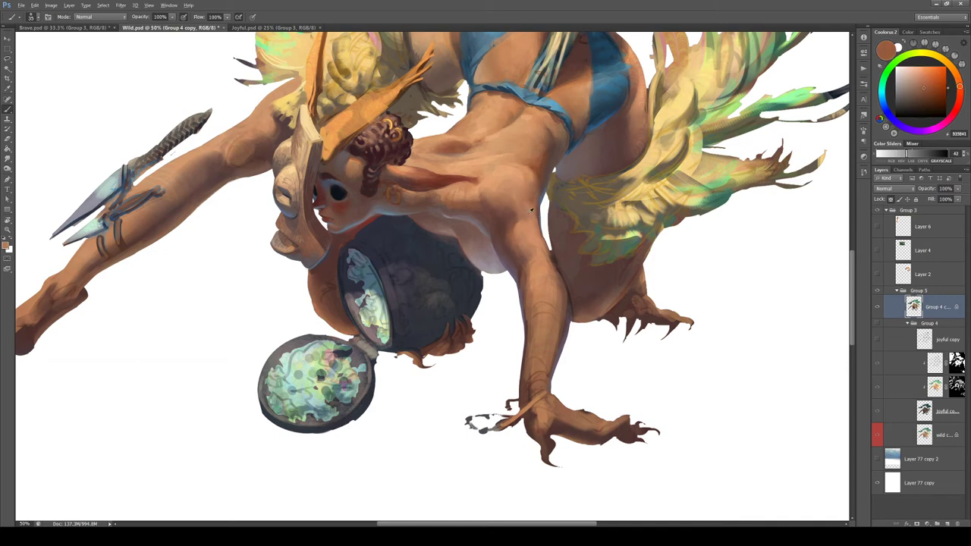
left_click(525, 209, "alt")
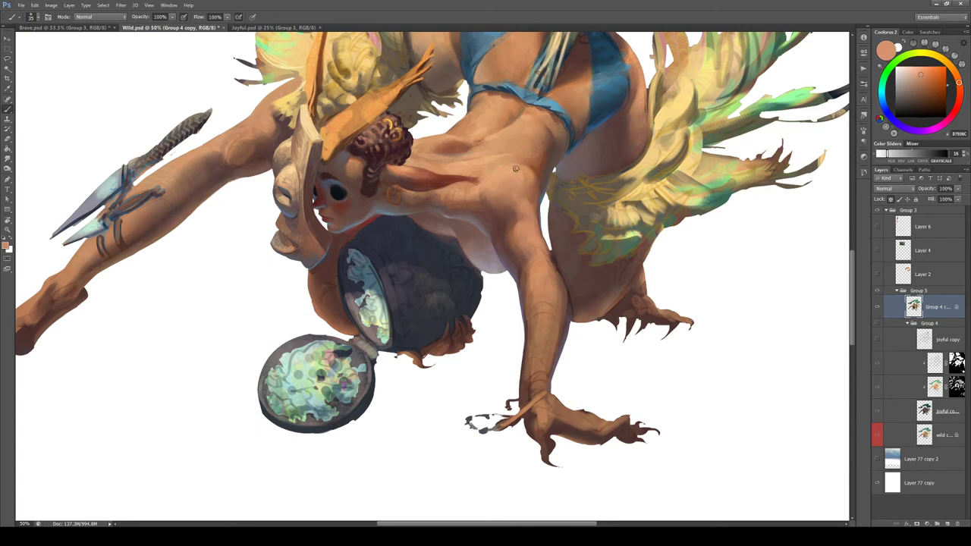
left_click(523, 196, "alt")
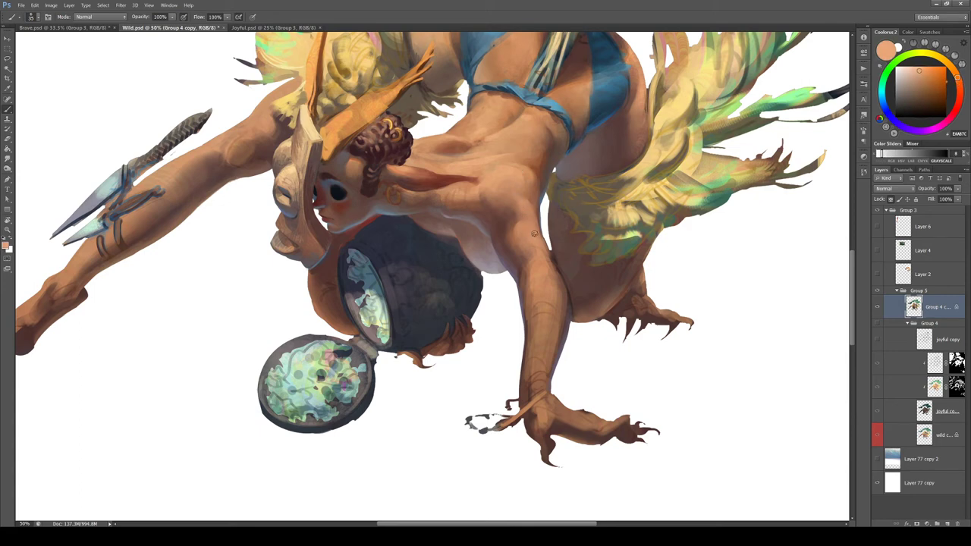
Compare the whole figure with and without the Group 4 copy paint layer by toggling its visibility
key("ctrl+minus")
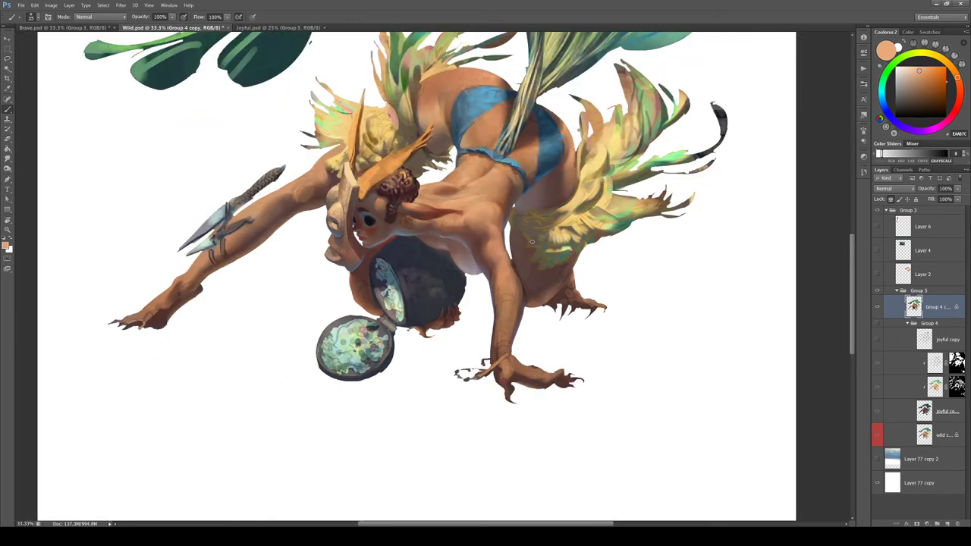
key("h")
left_click_drag(640, 221, 628, 273)
key("r")
left_click_drag(314, 226, 496, 299)
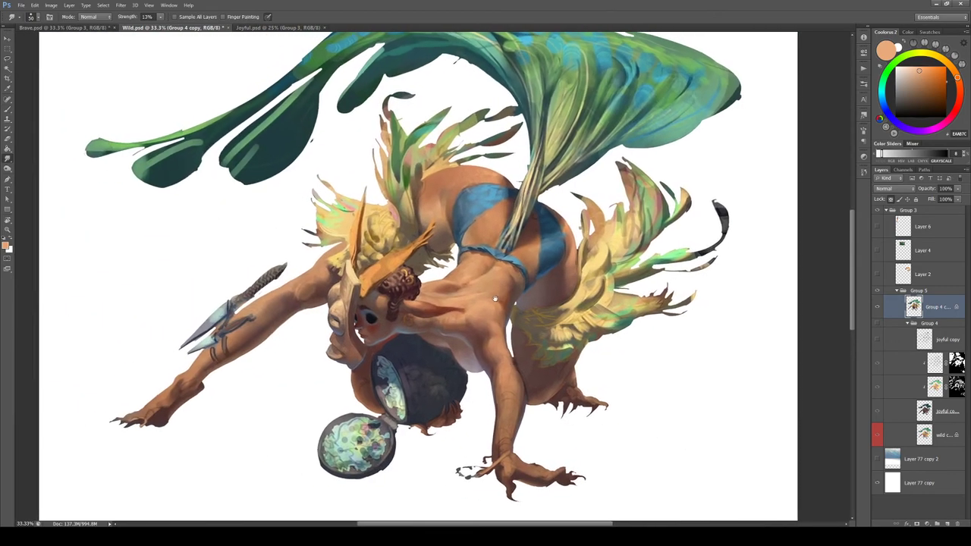
left_click(876, 309)
left_click(877, 314)
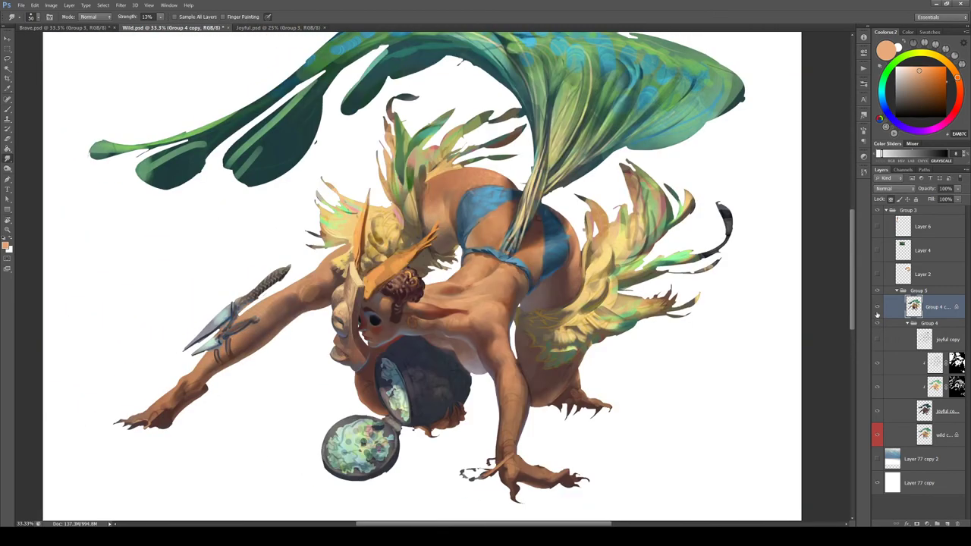
left_click(877, 313)
left_click(877, 312)
left_click(877, 312)
left_click(876, 313)
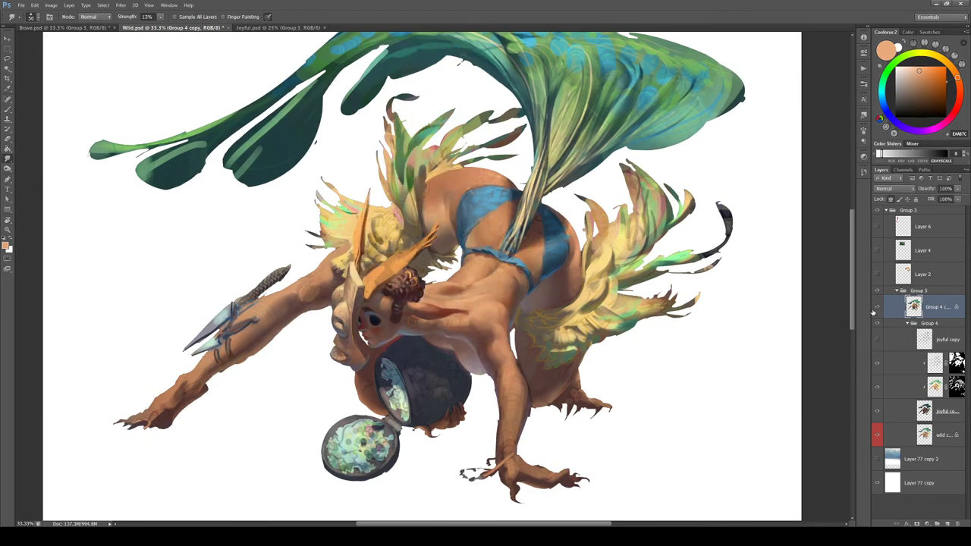
left_click(874, 310)
left_click(872, 311)
left_click(872, 312)
left_click(873, 311)
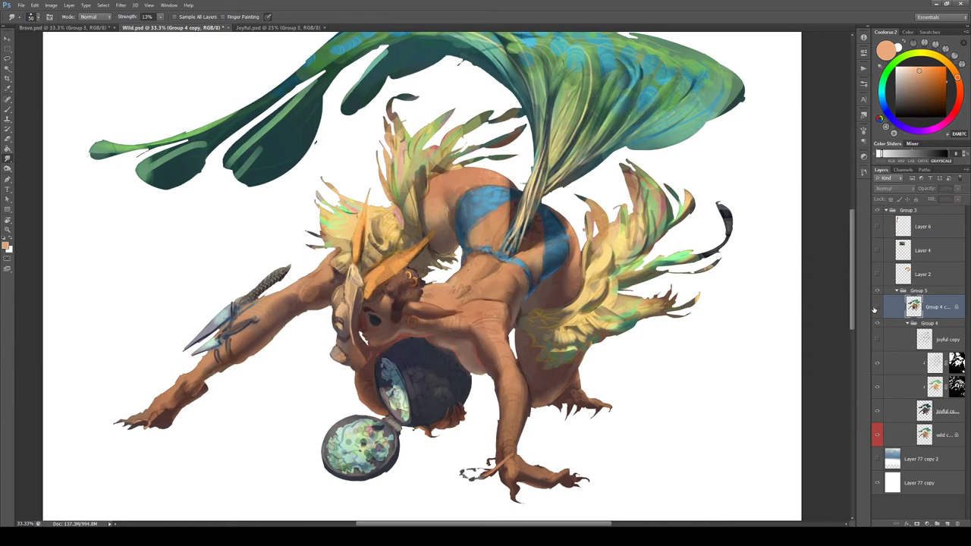
left_click(875, 311)
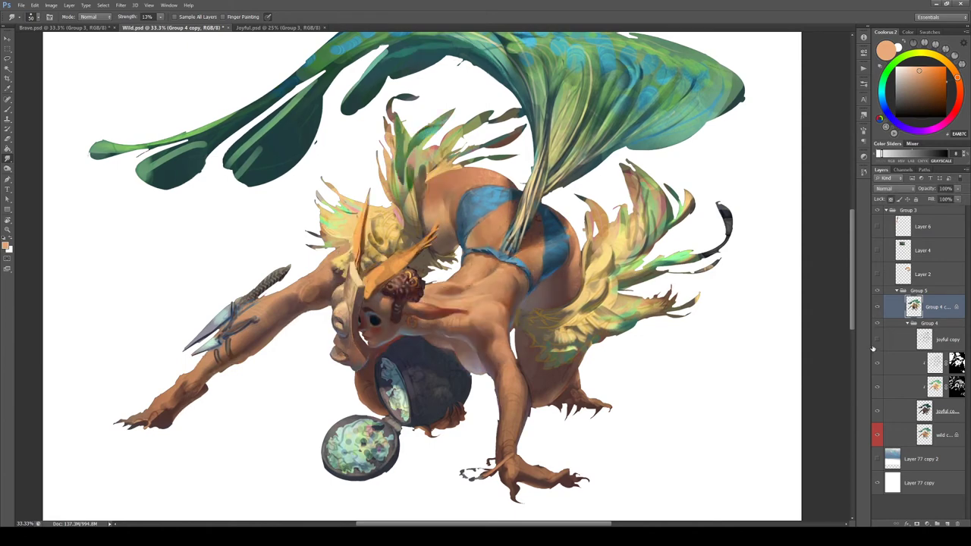
Hide Group 4 beneath the painted copy and save the document
left_click(877, 327)
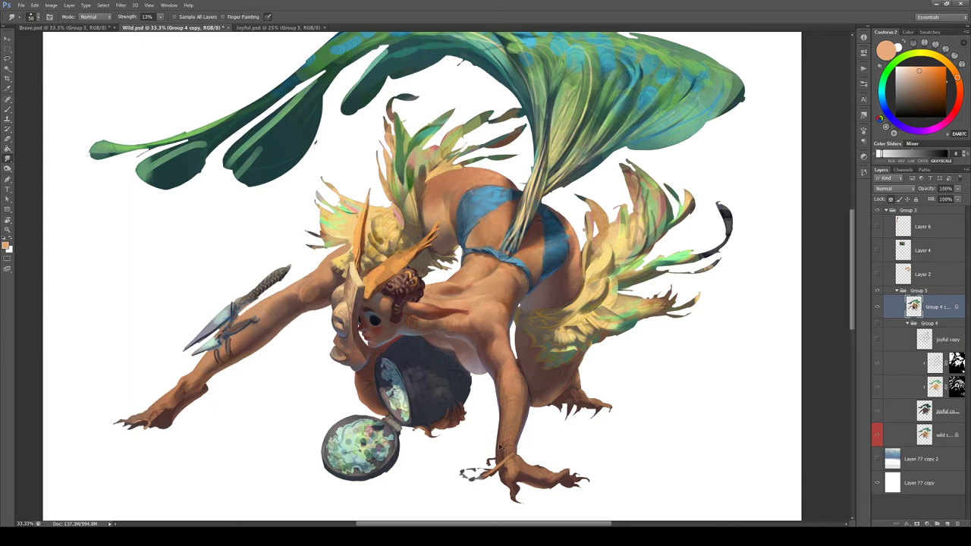
key("ctrl+s")
Examine the figure's flat base colours and line art with the painted copy and shading layers hidden
left_click(878, 307)
left_click(877, 364)
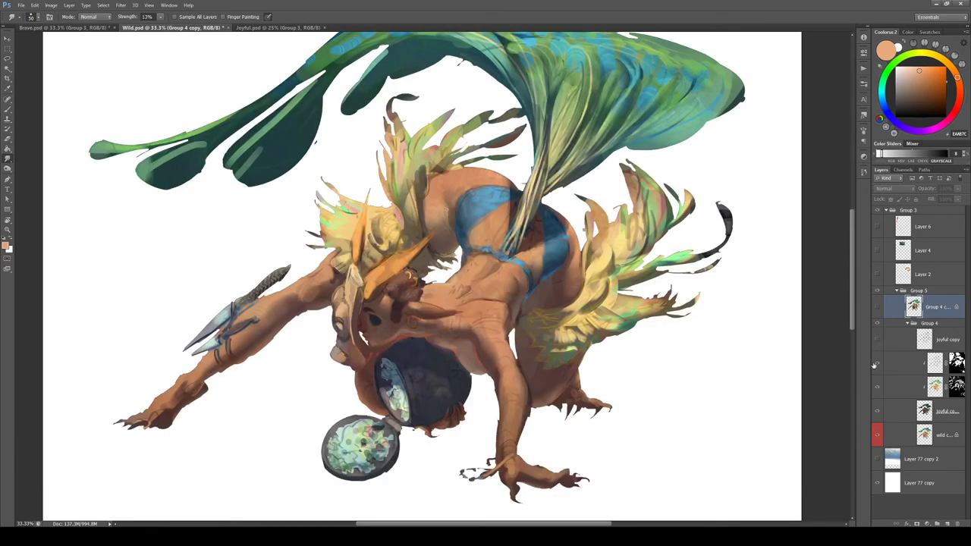
left_click(882, 387)
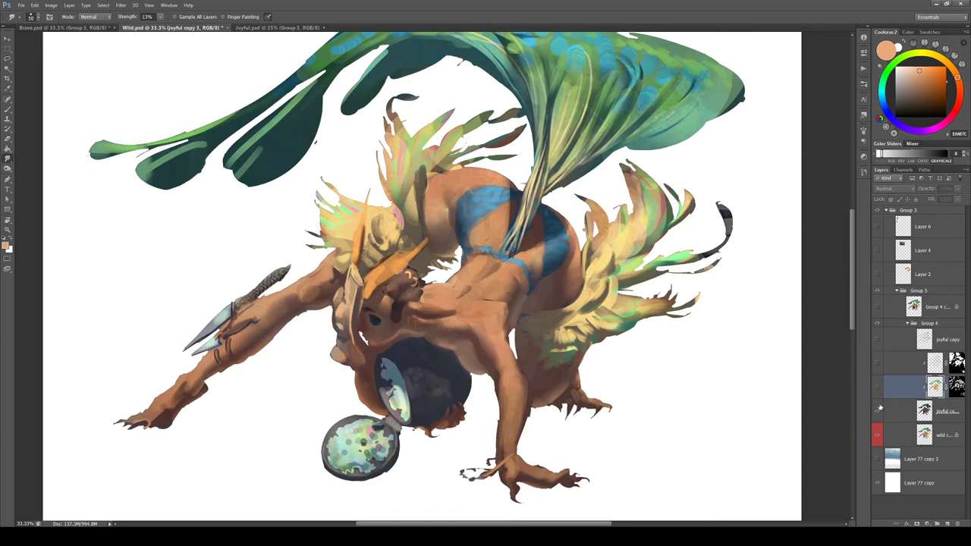
left_click(878, 411)
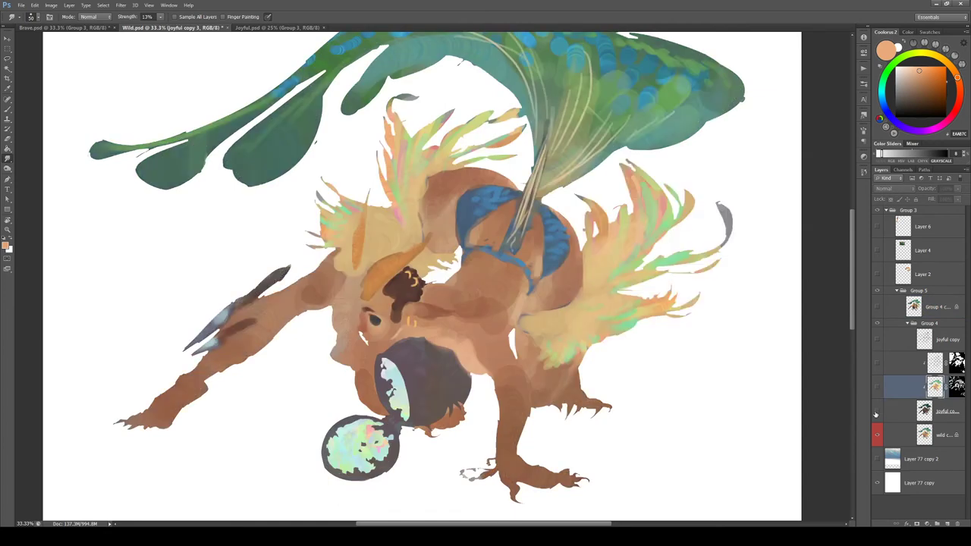
left_click(877, 339)
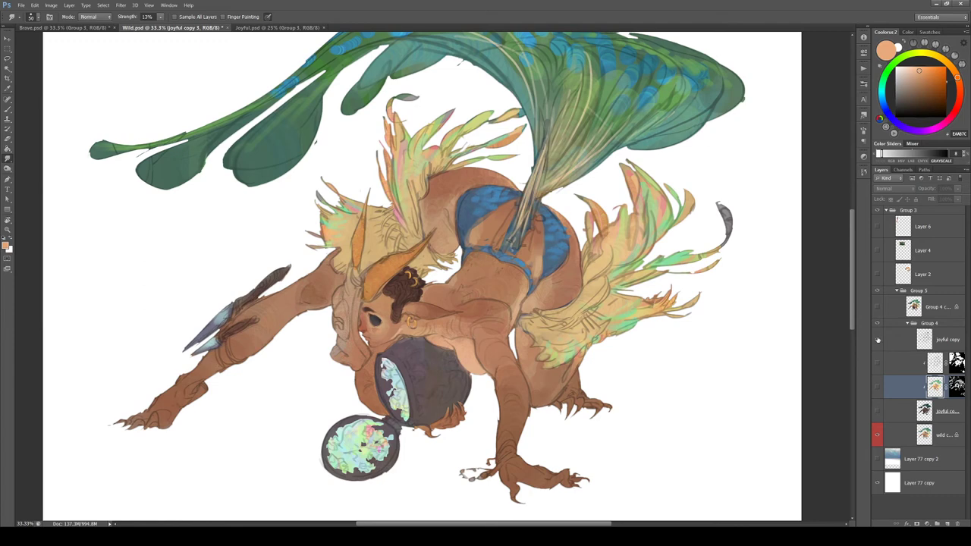
Examine the contribution of each shading layer, layer mask and the line art by toggling them individually in Group 4
left_click(878, 411)
left_click(878, 389)
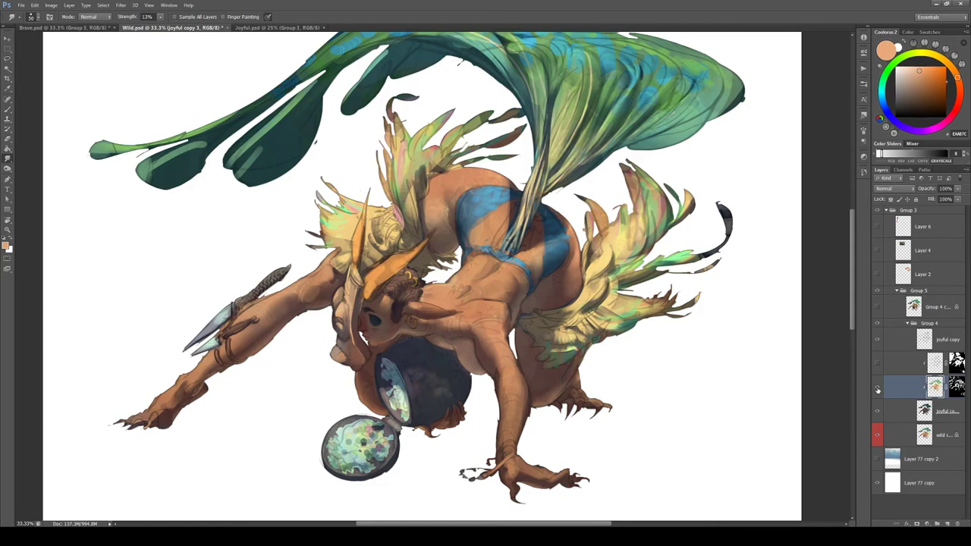
left_click(878, 389)
left_click(877, 389)
left_click(958, 386, "shift")
left_click(955, 390, "shift")
left_click(878, 363)
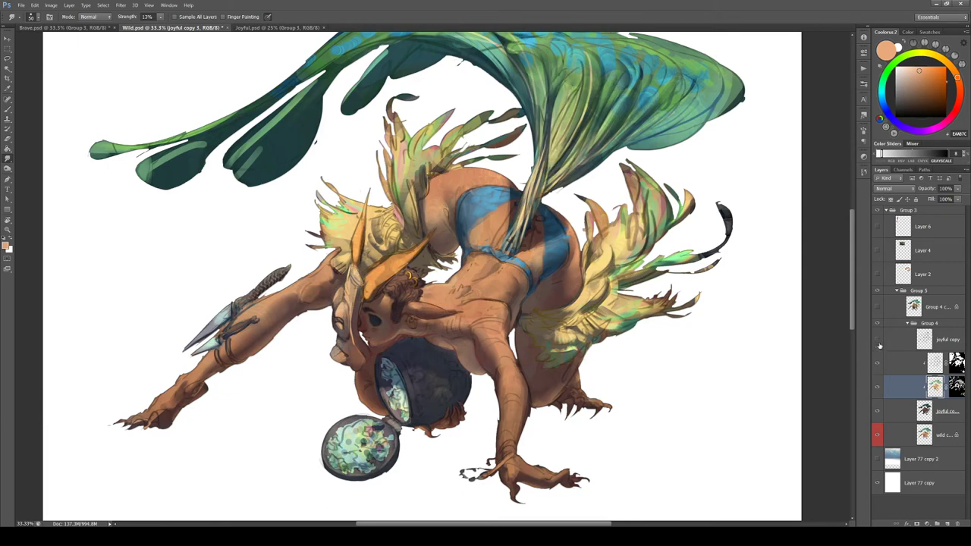
left_click(879, 346)
left_click(879, 365)
left_click(878, 364)
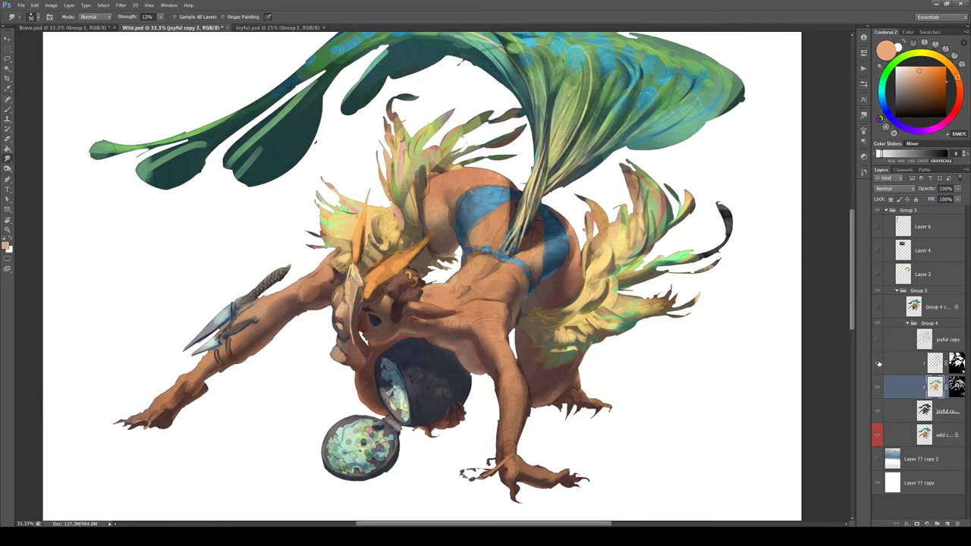
Show the Group 4 copy layer again, save the document and turn on the Layer 77 copy 2 sky background
left_click(879, 308)
left_click(878, 307)
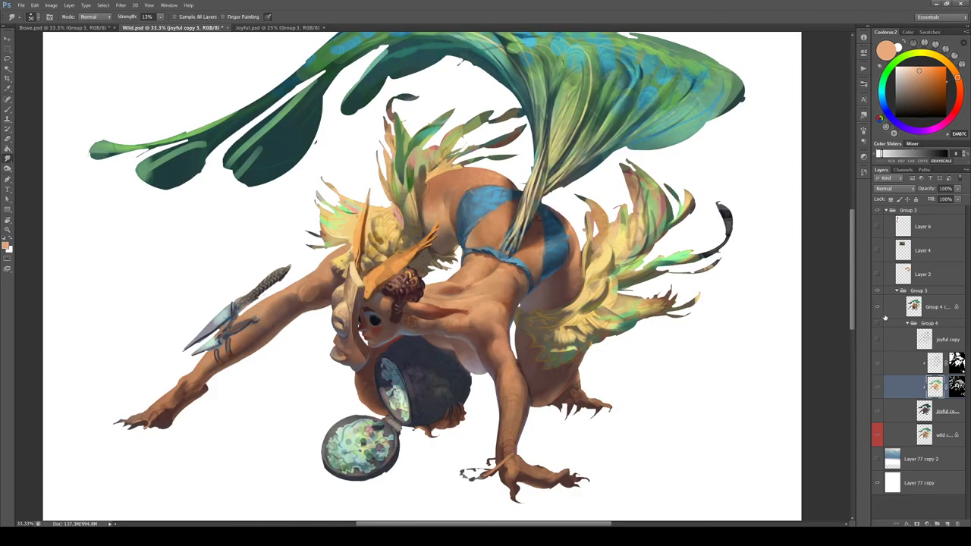
key("ctrl+s")
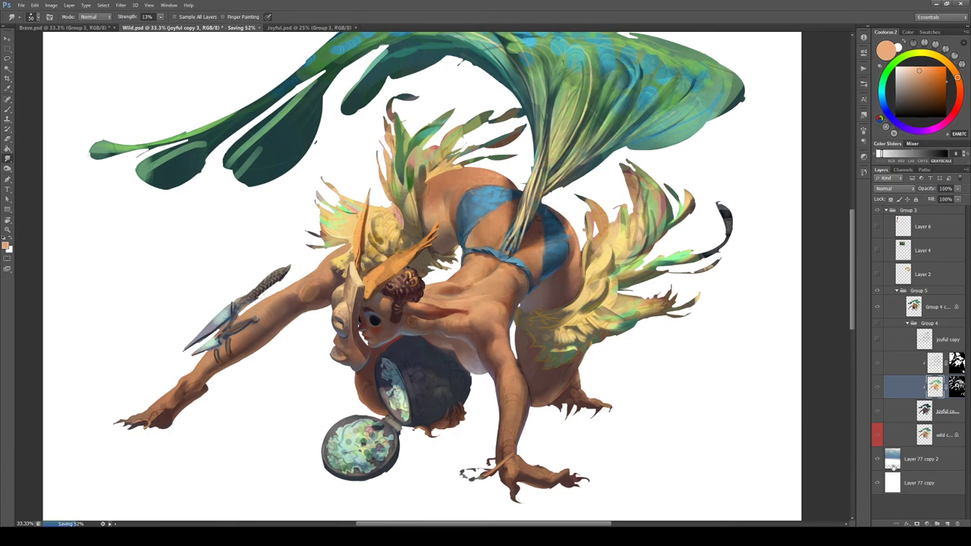
left_click(879, 459)
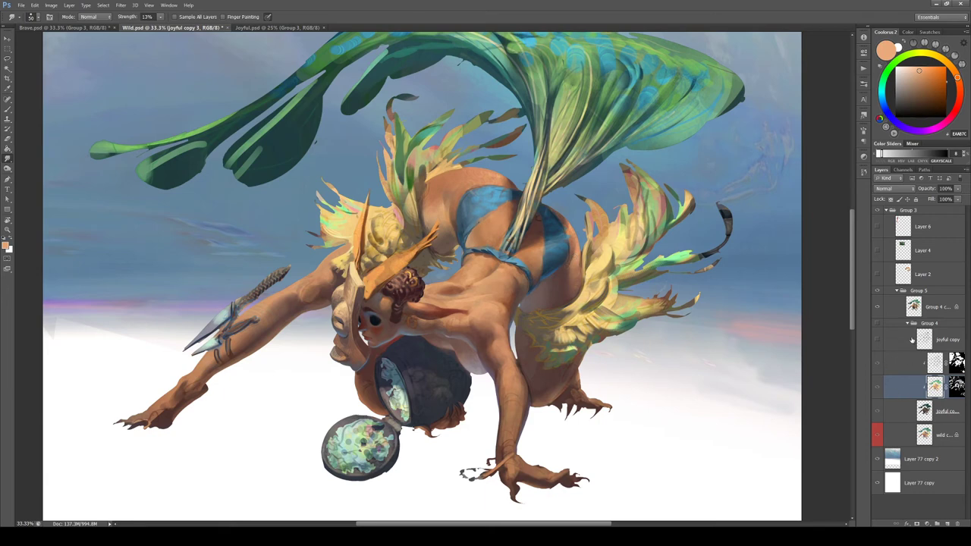
On the Group 4 copy layer, brush sampled orange-brown skin tones over the thigh beside the hip feathers
left_click(878, 308)
left_click(878, 307)
left_click(916, 308)
key("b")
left_click(433, 183, "alt")
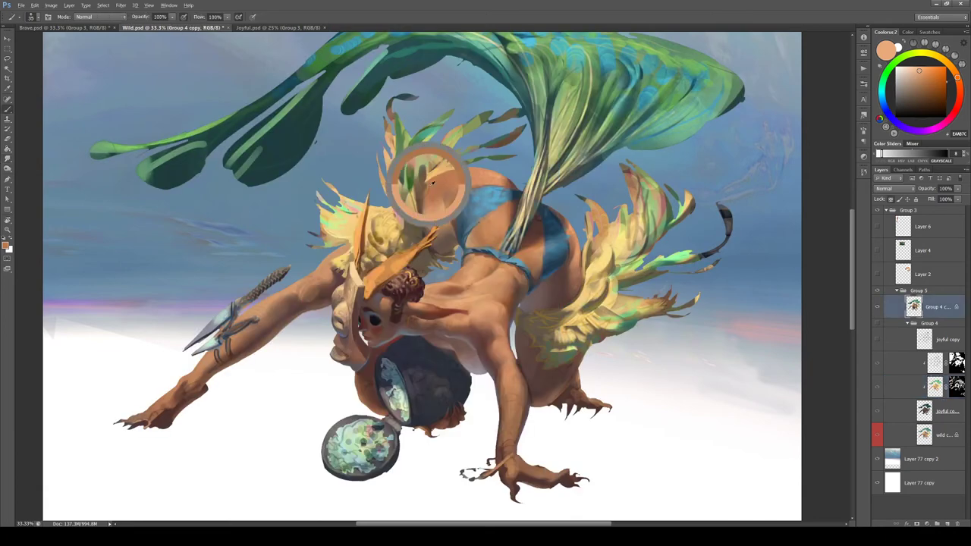
left_click_drag(433, 182, 451, 226)
left_click(423, 203, "alt")
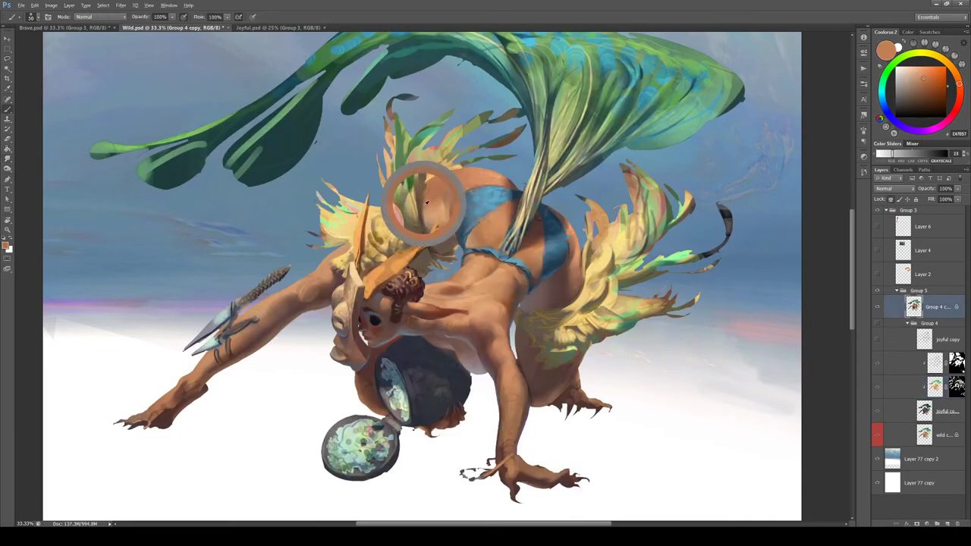
left_click(428, 215, "alt")
mouse_move(428, 214)
left_mouse_down()
mouse_move(426, 225)
mouse_move(426, 215)
left_mouse_up()
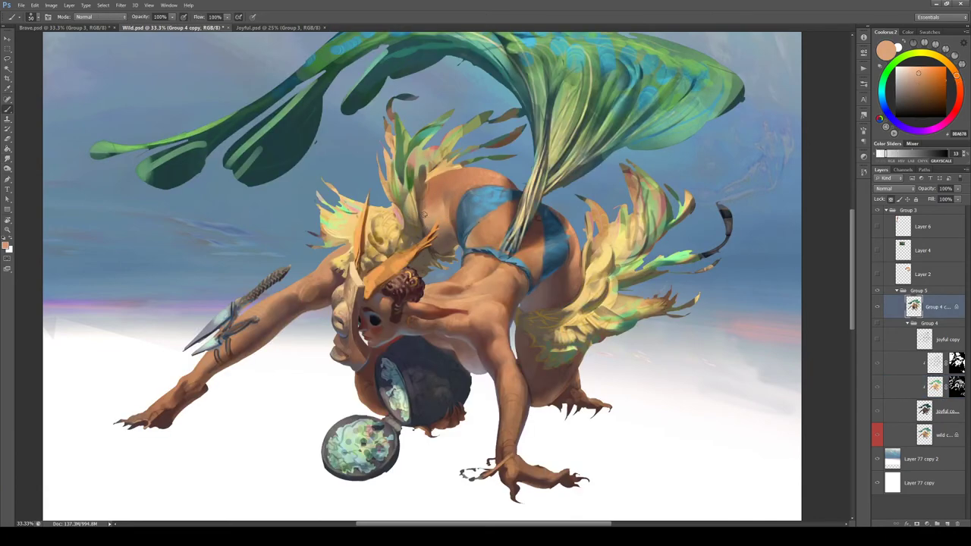
left_click(428, 213, "alt")
left_click(424, 208, "alt")
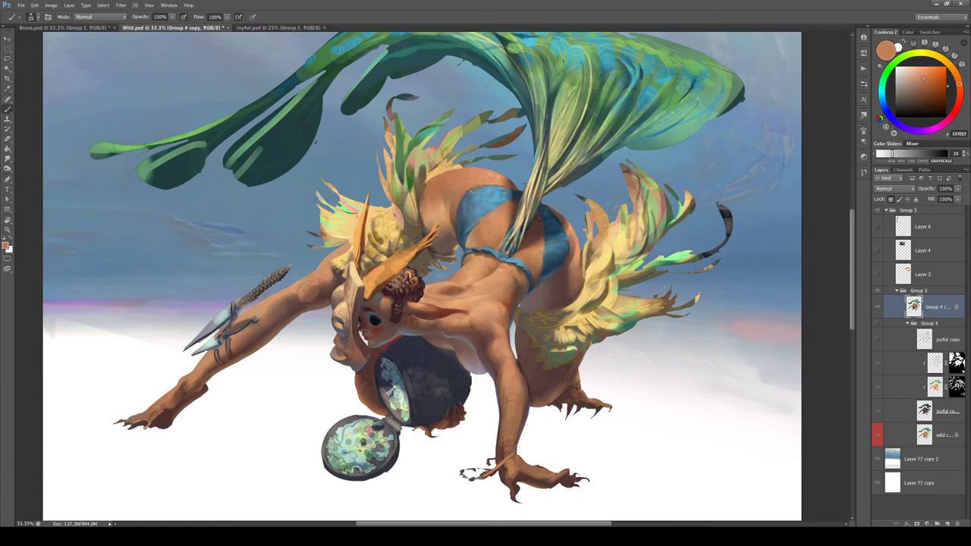
Refine the edge between the hip feathers and the thigh with sampled brown, dark grey and skin tones
left_click(416, 189, "alt")
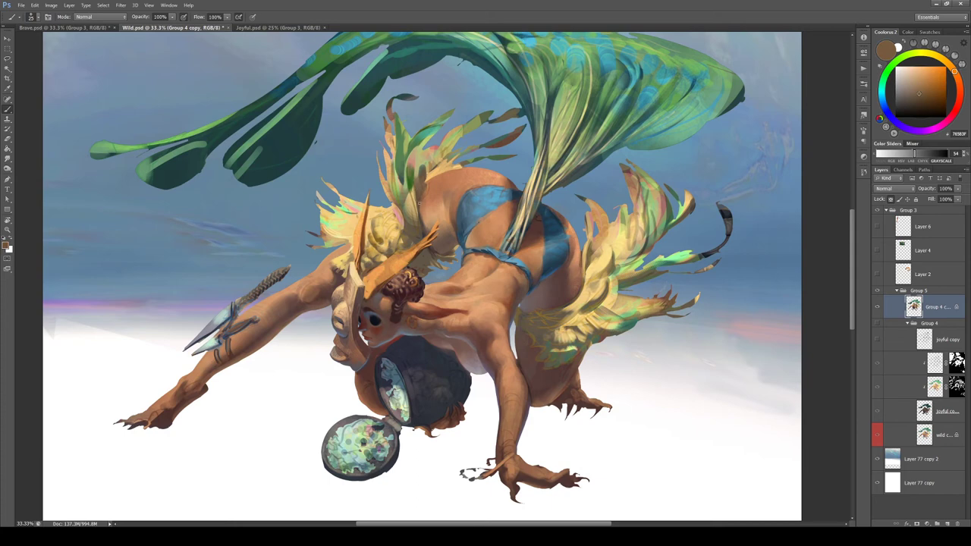
left_click(460, 210, "alt")
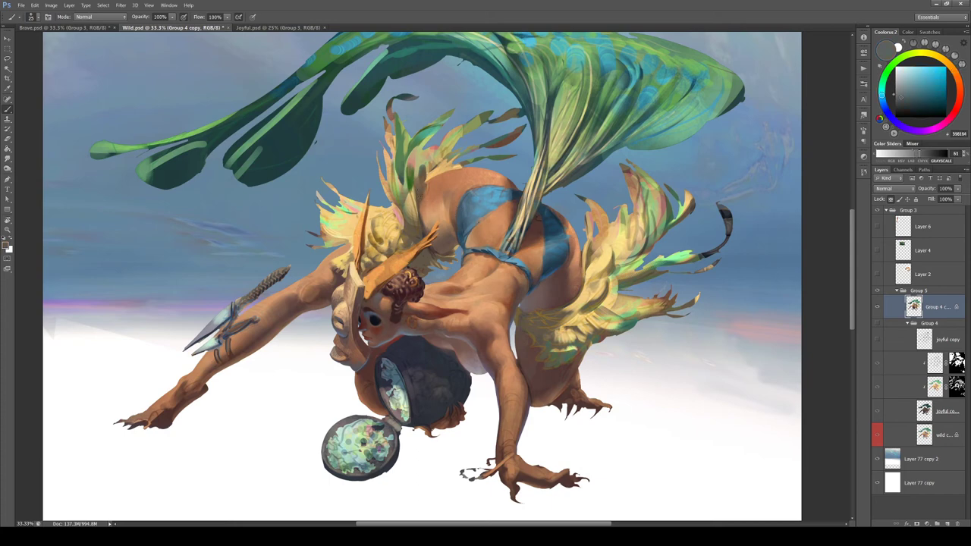
left_click(426, 198, "alt")
key("v")
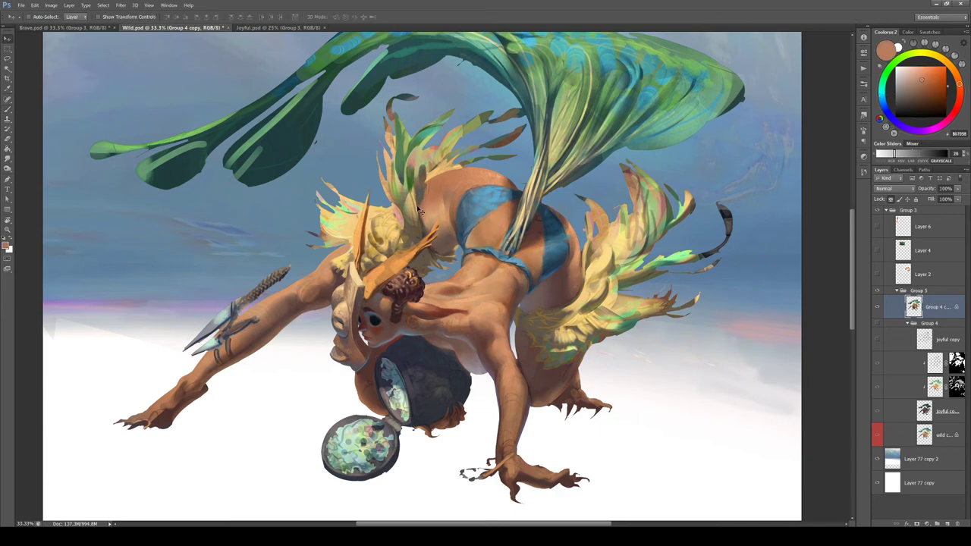
key("b")
left_click(423, 204, "alt")
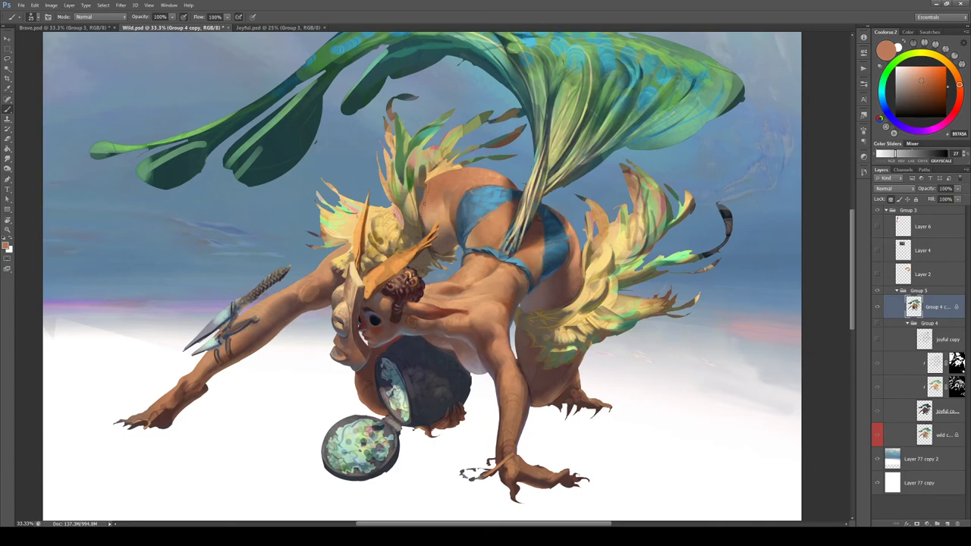
Paint the feather lying against the thigh with sampled muted blue and grey-green tones
left_click(420, 186, "alt")
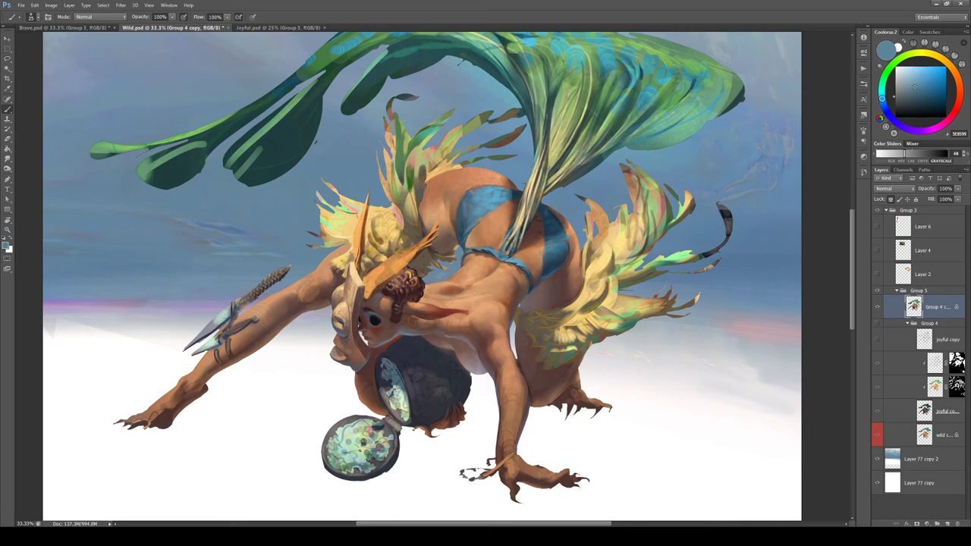
left_click(416, 176, "alt")
left_click_drag(417, 168, 417, 182)
left_click(418, 184, "alt")
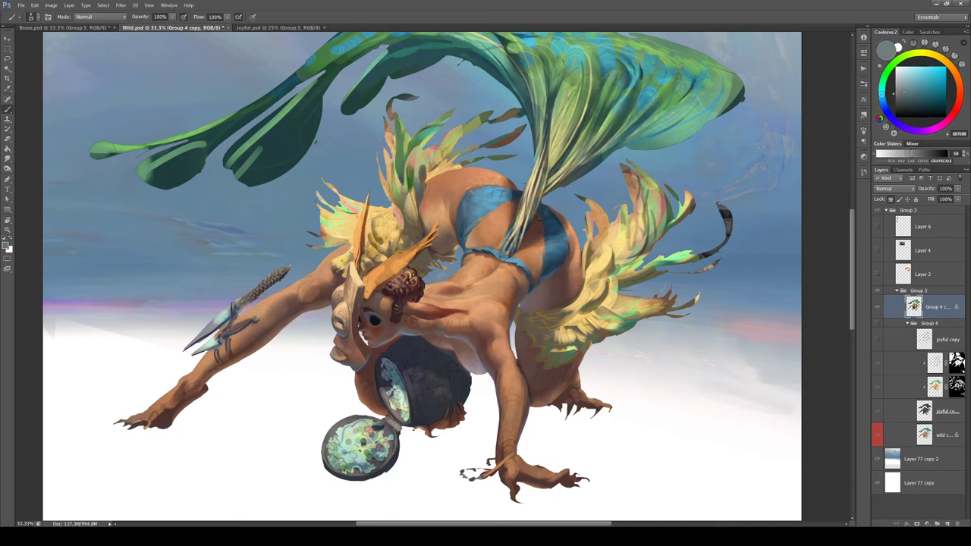
left_click(417, 192, "alt")
left_click(416, 211, "alt")
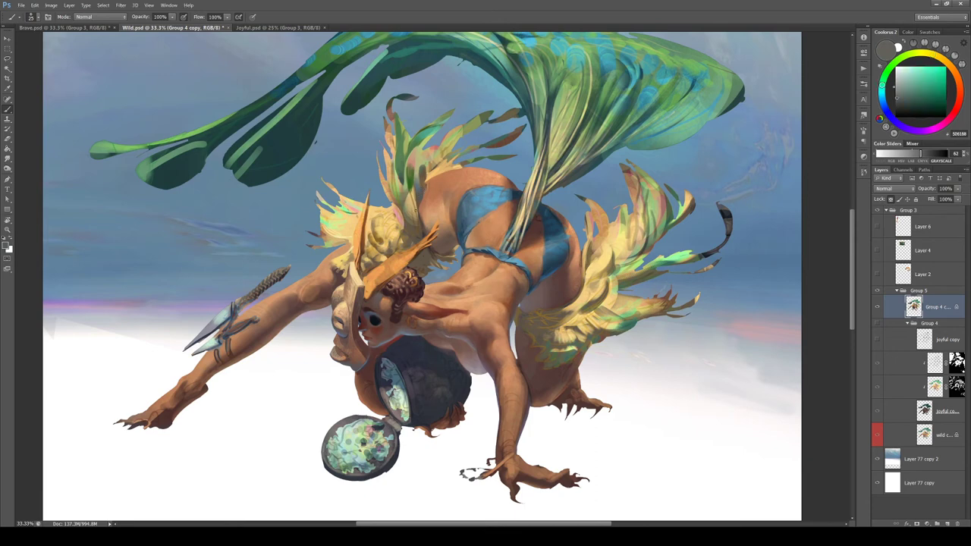
Shade the feather overlapping the thigh with dark navy and add light blue accents sampled from the bikini
left_click(519, 199, "alt")
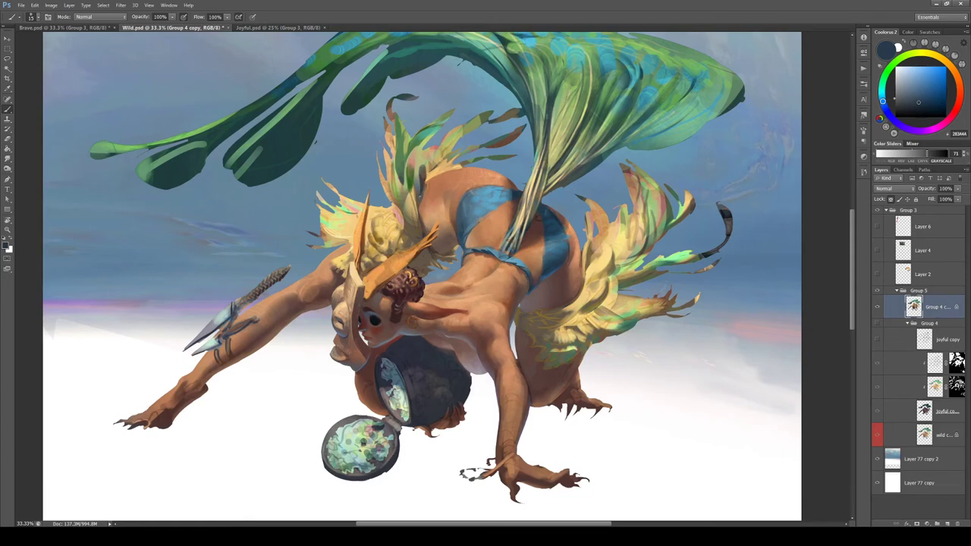
left_click(425, 182, "alt")
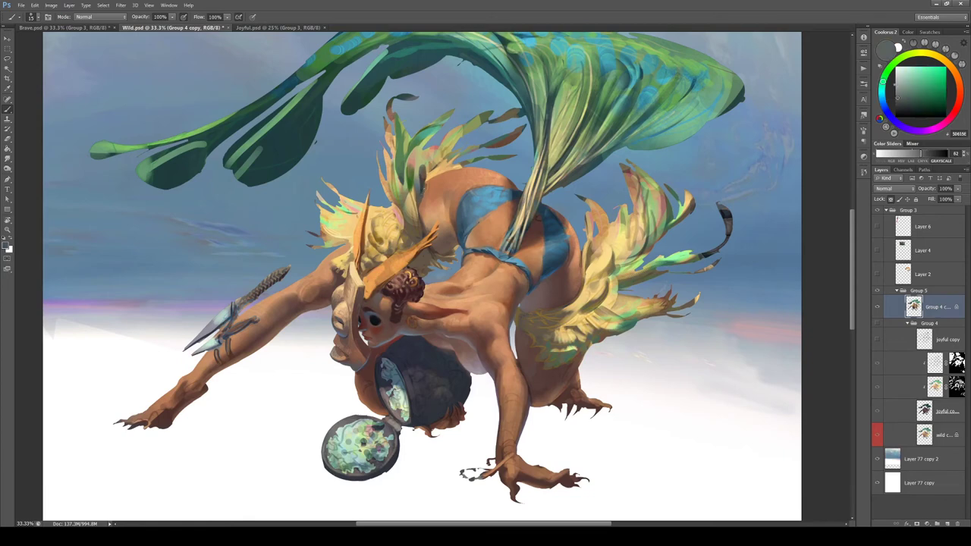
left_click(500, 196, "alt")
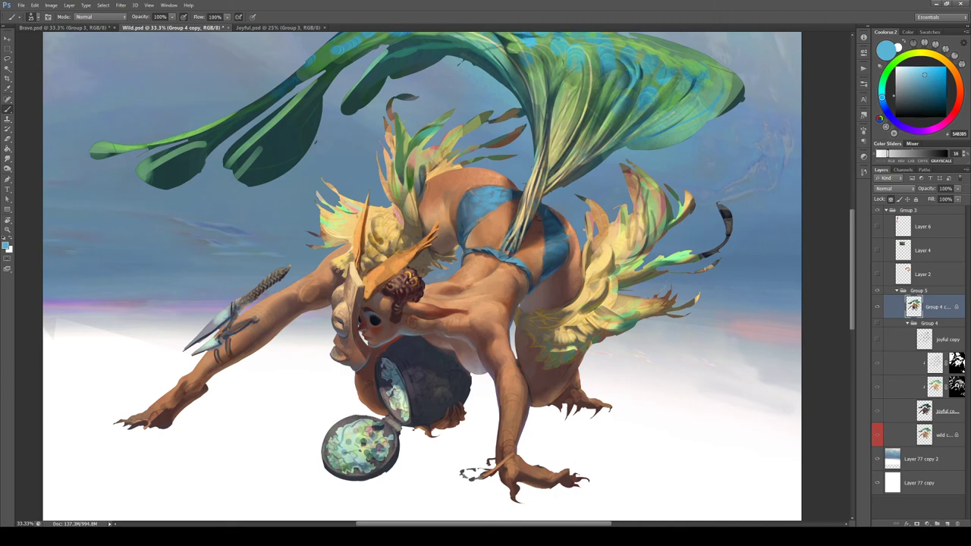
left_click(422, 184, "alt")
left_click(424, 182, "alt")
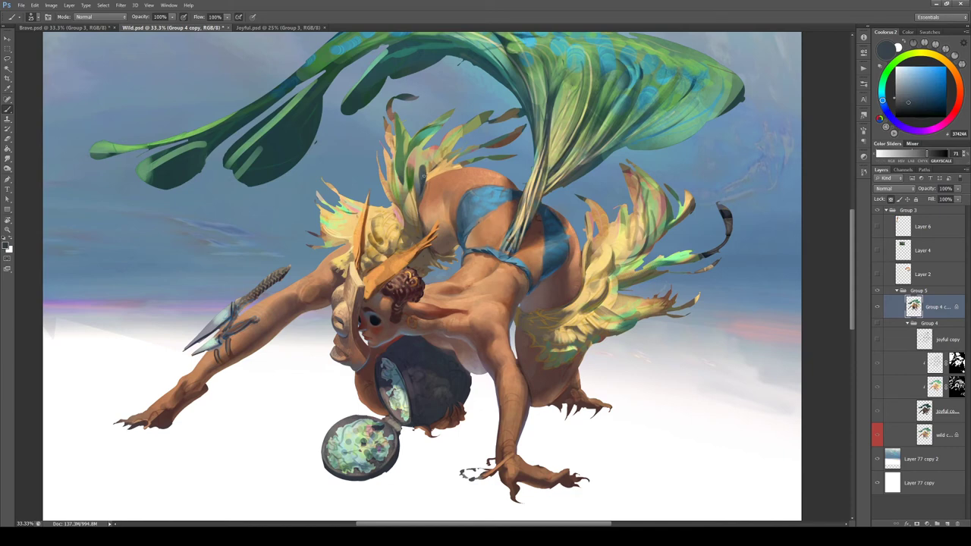
Add pale and deep green tones to the hip feathers using colours sampled from neighbouring feathers
left_click(424, 174, "alt")
left_click(428, 152, "alt")
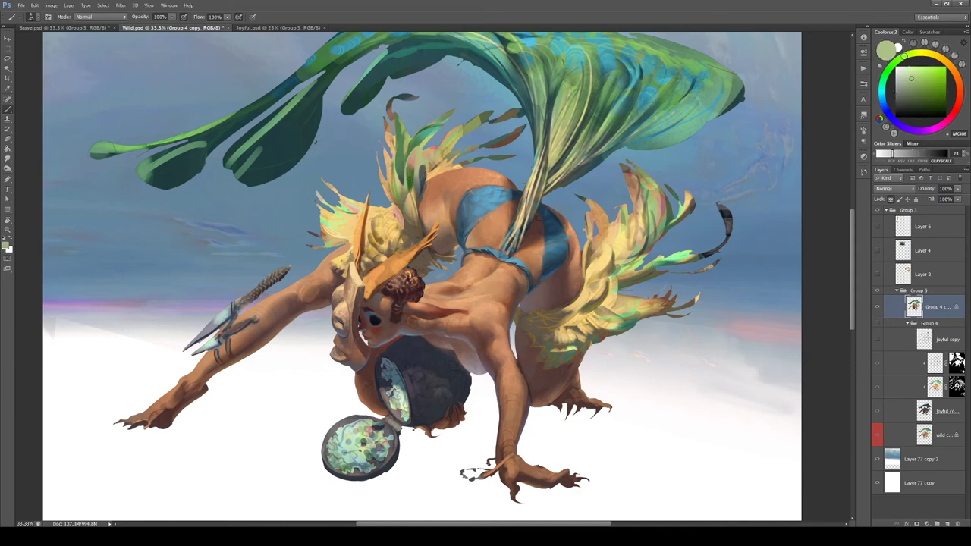
left_click(410, 181, "alt")
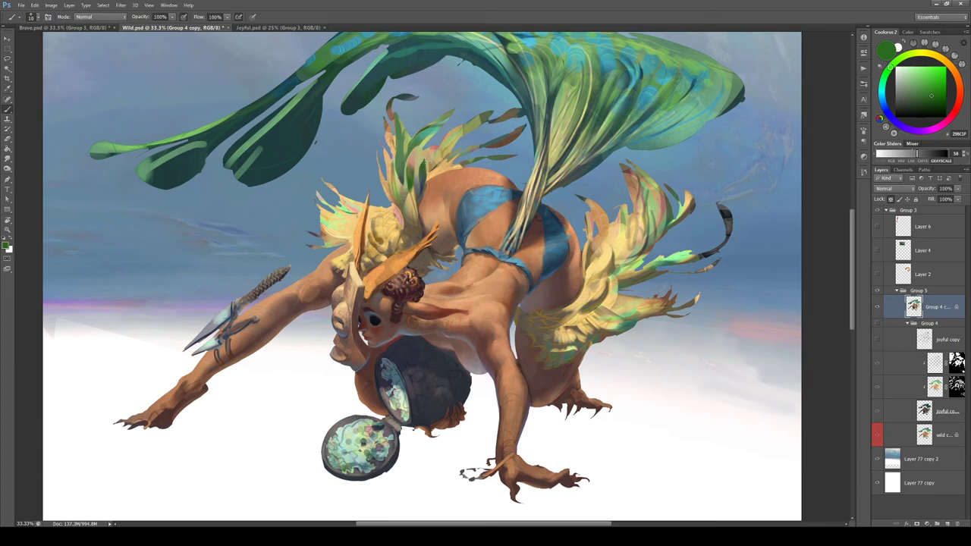
left_click(431, 152, "alt")
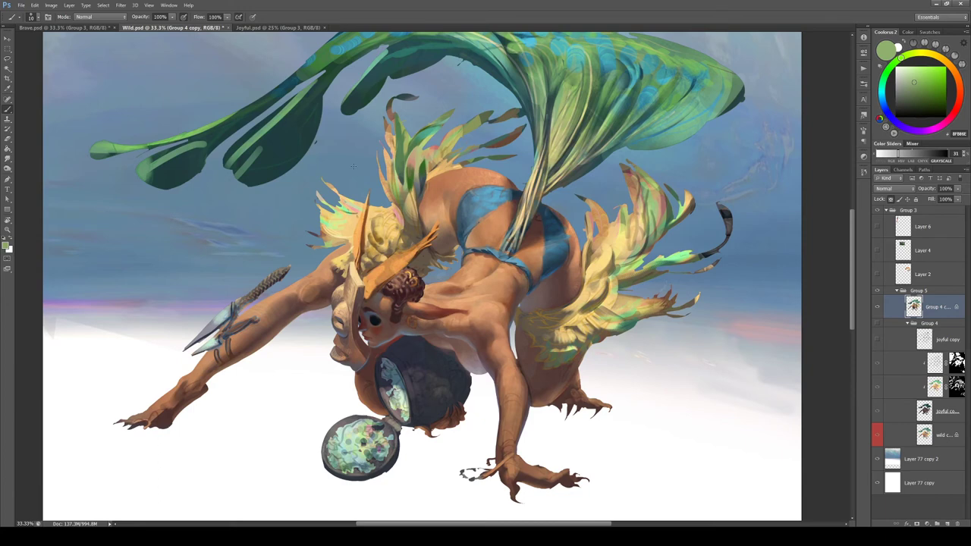
Rotate the canvas to touch up the thigh's edge beside the head feathers with sampled skin and brown shadow tones, then restore upright orientation
left_click(363, 328, "alt")
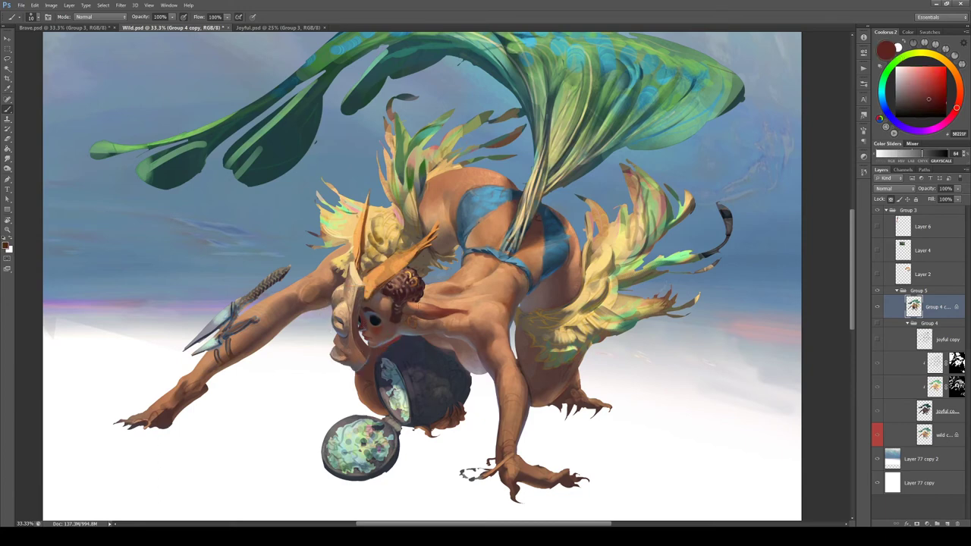
key("r")
mouse_move(442, 333)
left_mouse_down()
mouse_move(391, 316)
mouse_move(377, 263)
left_mouse_up()
left_click(453, 309, "alt")
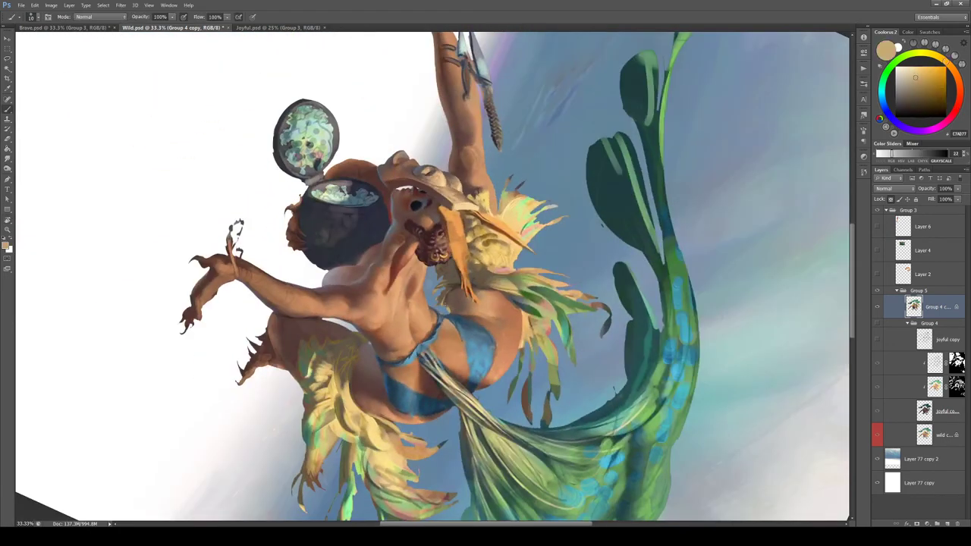
left_click(449, 296, "alt")
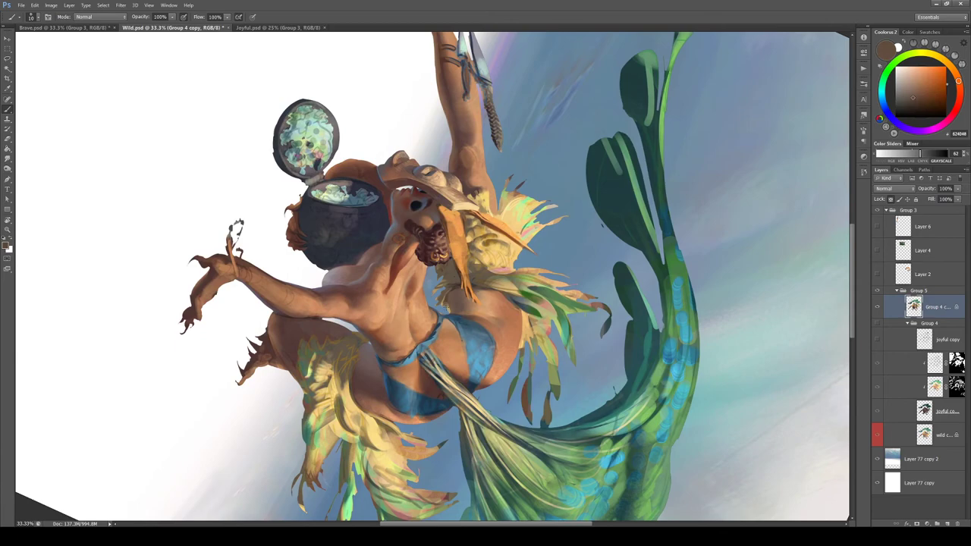
key("r")
mouse_move(453, 306)
left_mouse_down()
mouse_move(398, 268)
mouse_move(424, 245)
left_mouse_up()
left_click(423, 253, "alt")
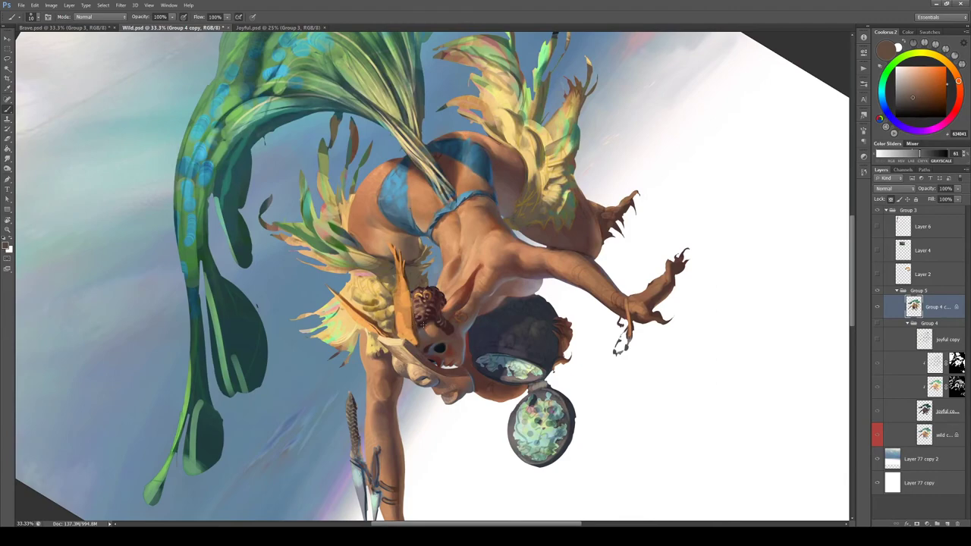
key("r")
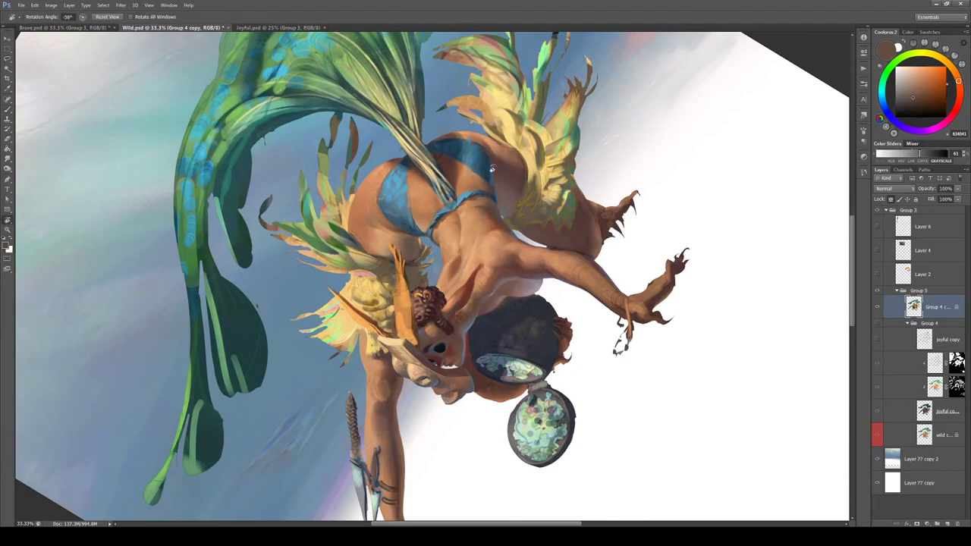
left_click_drag(504, 248, 514, 347)
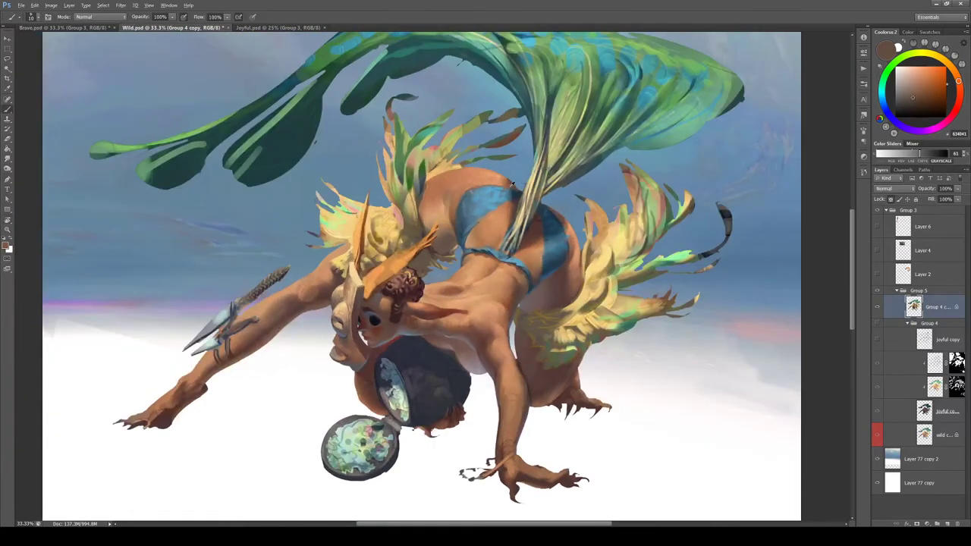
Touch up the hip's skin shading around the bikini and tail base with sampled reddish-brown and orange skin tones
left_click(486, 173, "alt")
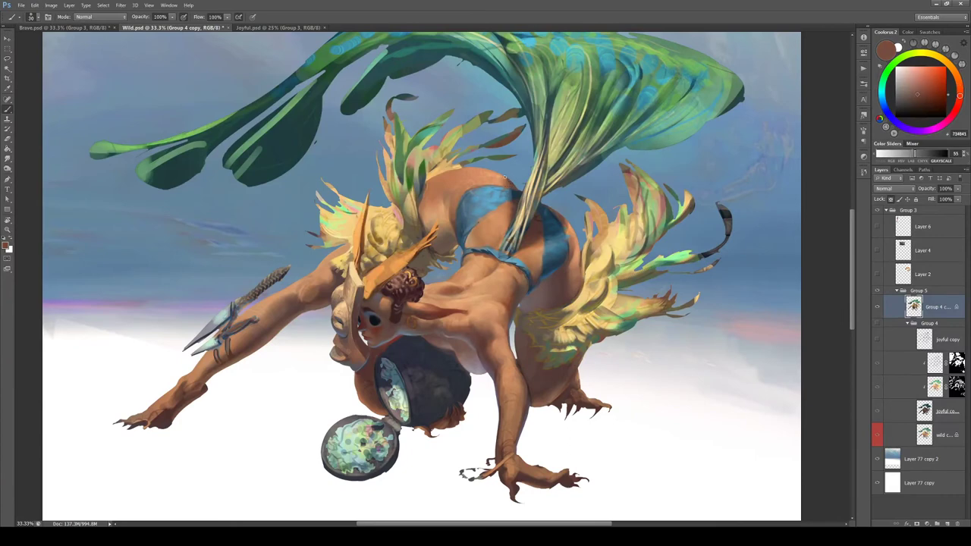
left_click(538, 241, "alt")
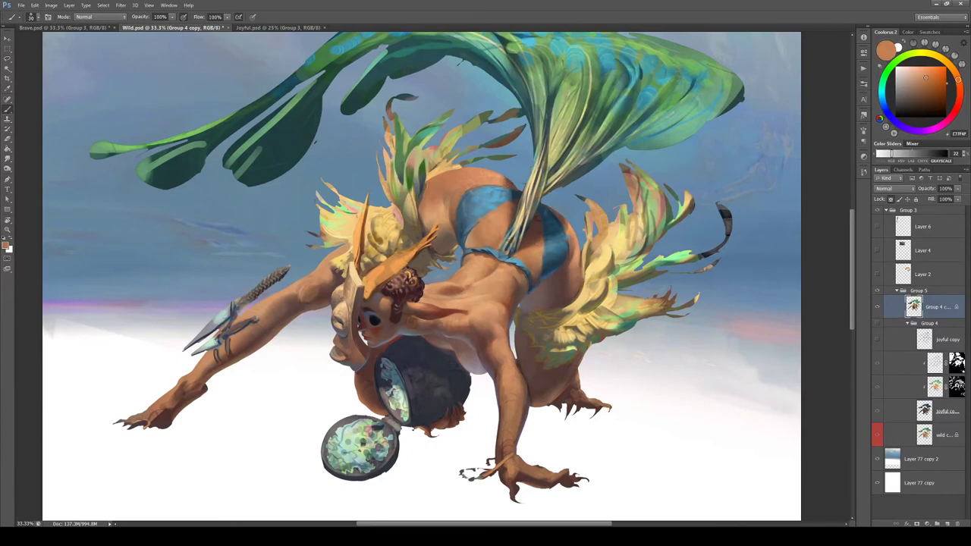
left_click(544, 240, "alt")
left_click(531, 247, "alt")
left_click(531, 245, "alt")
Paint pale cream highlight strands down the base of the tail over the bikini, tilting the canvas for the strokes
left_click(525, 212, "alt")
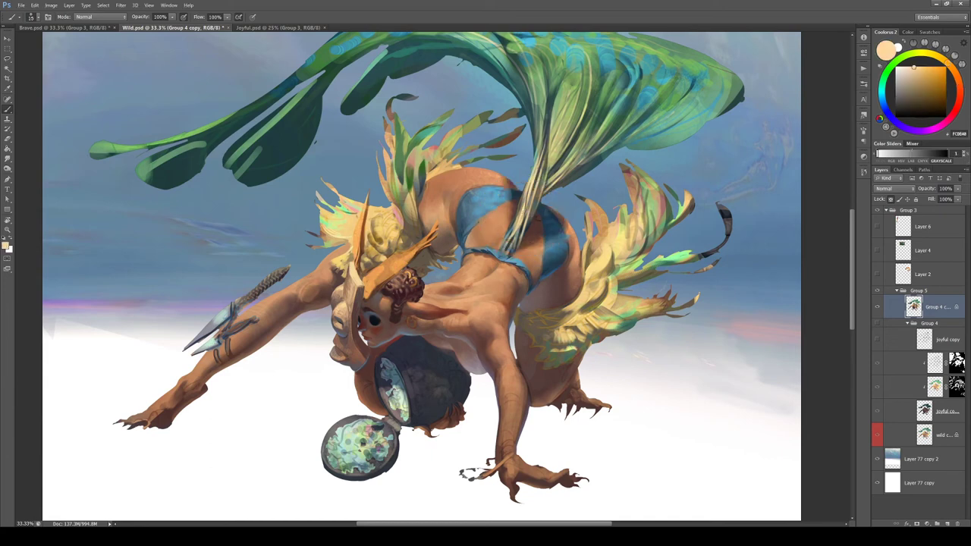
left_click_drag(501, 245, 514, 226)
left_click_drag(514, 248, 506, 183)
key("r")
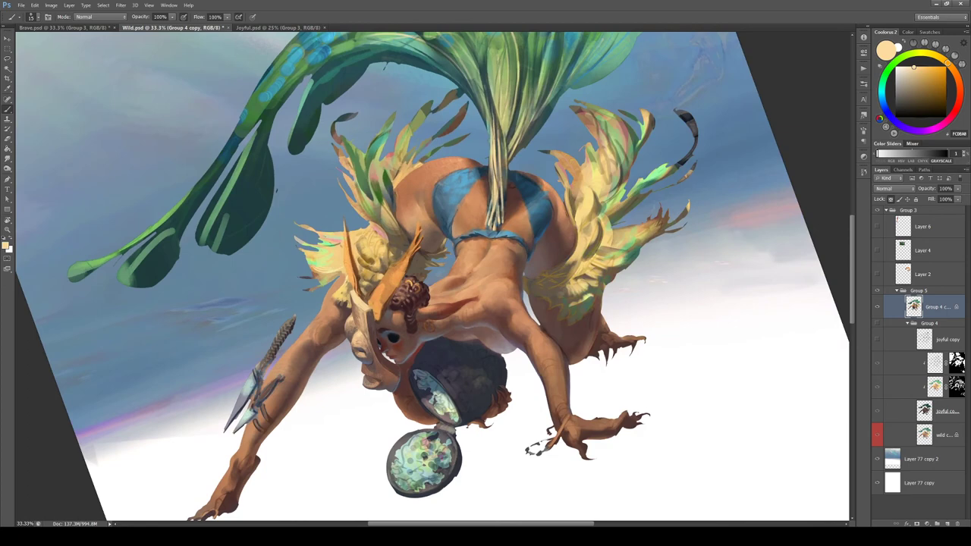
left_click_drag(508, 146, 507, 176)
left_click_drag(509, 151, 505, 163)
Separate the strands at the tail's base with sampled grey-green, olive and tan tones, and reset the canvas rotation
left_click(509, 156, "alt")
left_click(509, 155, "alt")
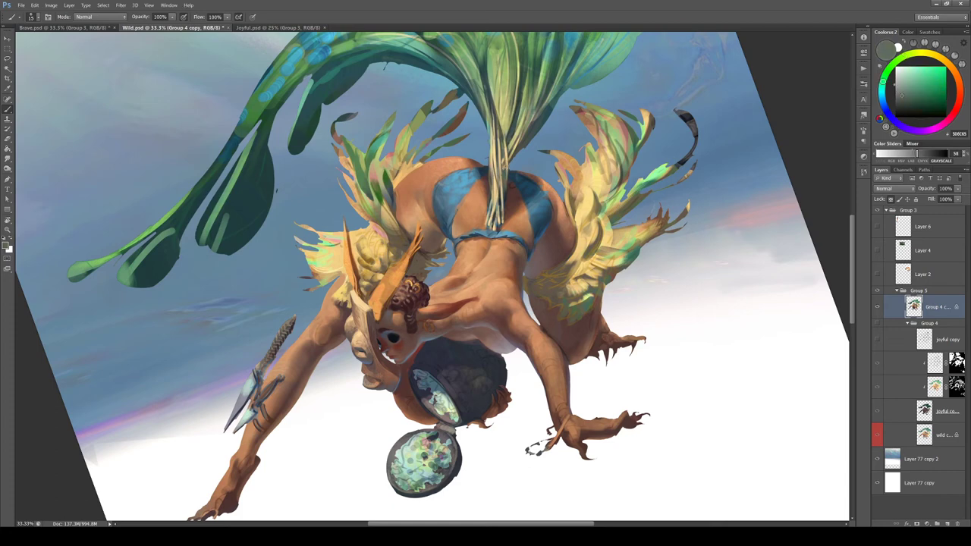
left_click(503, 158, "alt")
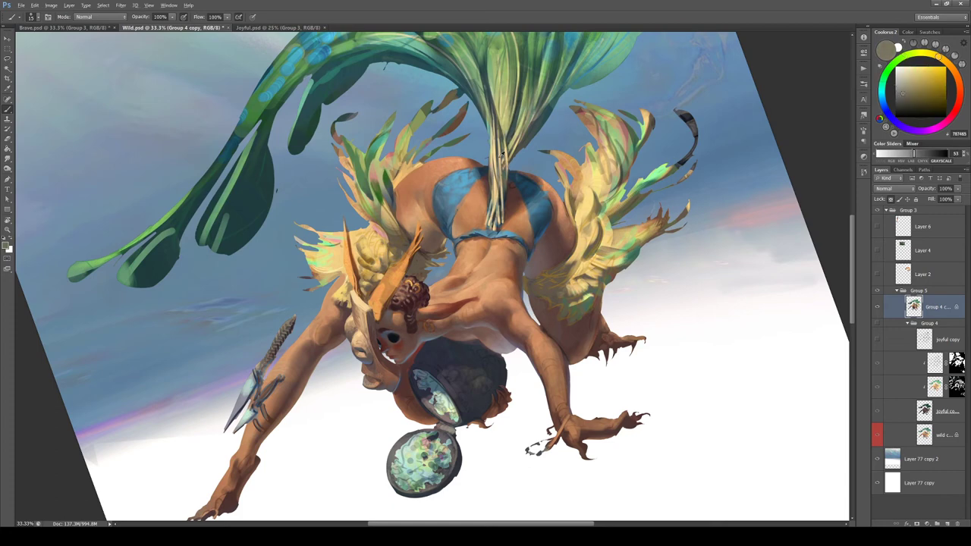
left_click(501, 155, "alt")
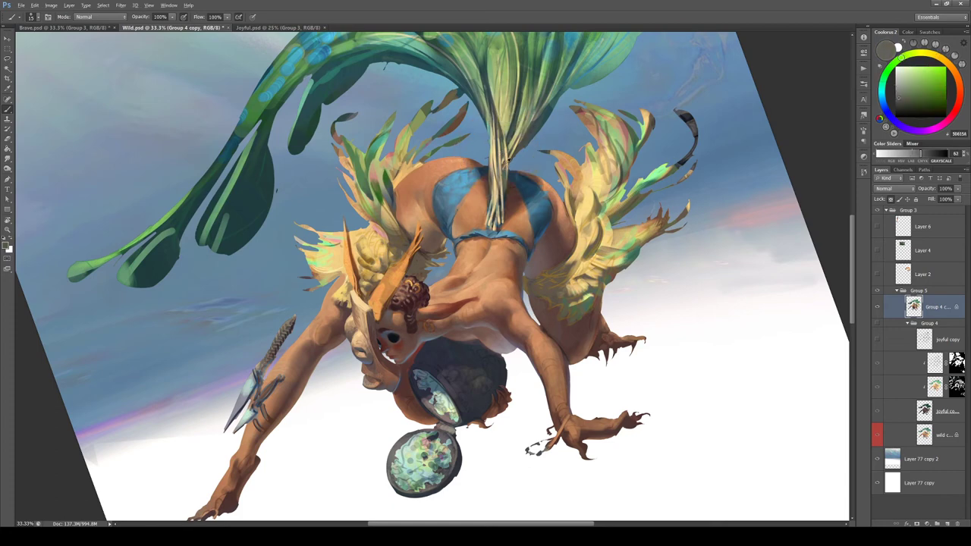
left_click(507, 155, "alt")
left_click(501, 157, "alt")
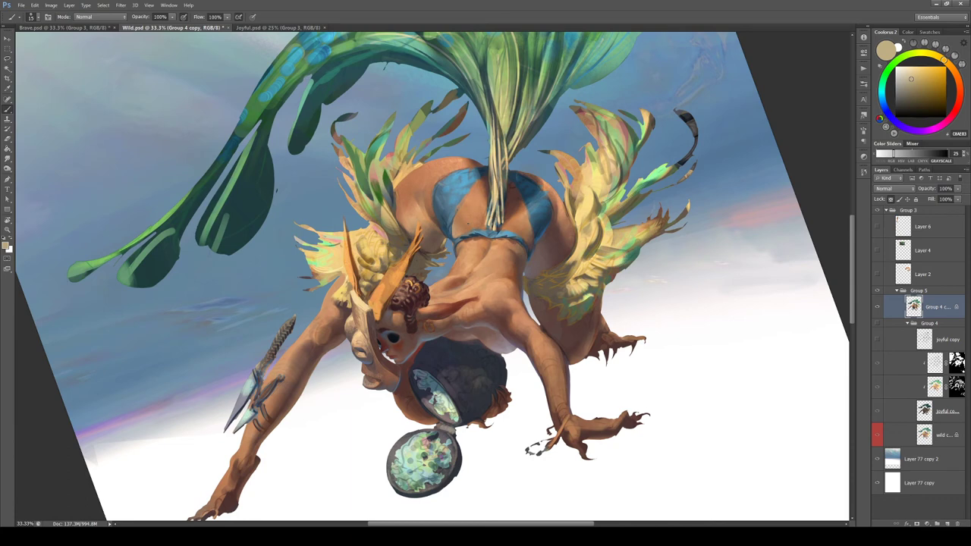
key("Escape")
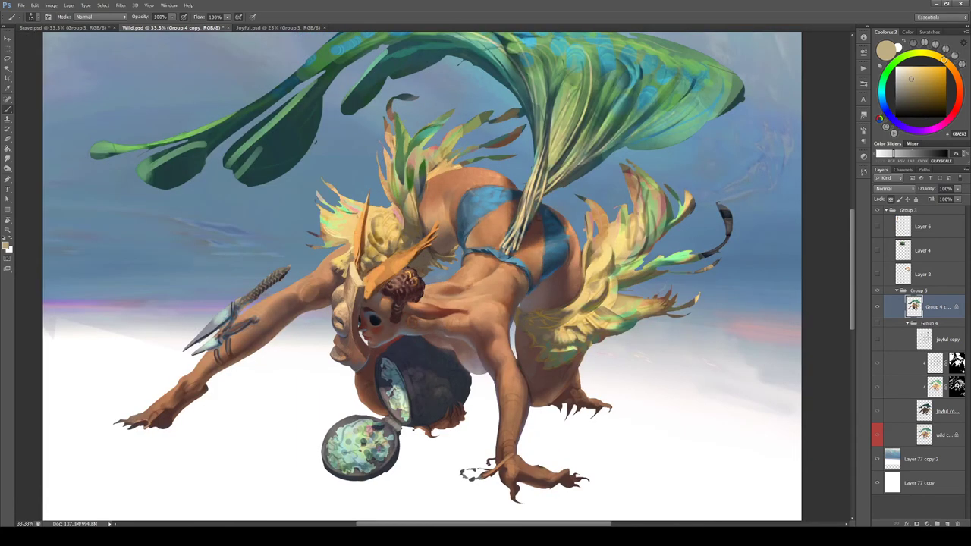
Extend a pale olive-yellow strand upward from the tail's base and sample the dark blue shadow beside it
left_click(554, 174, "alt")
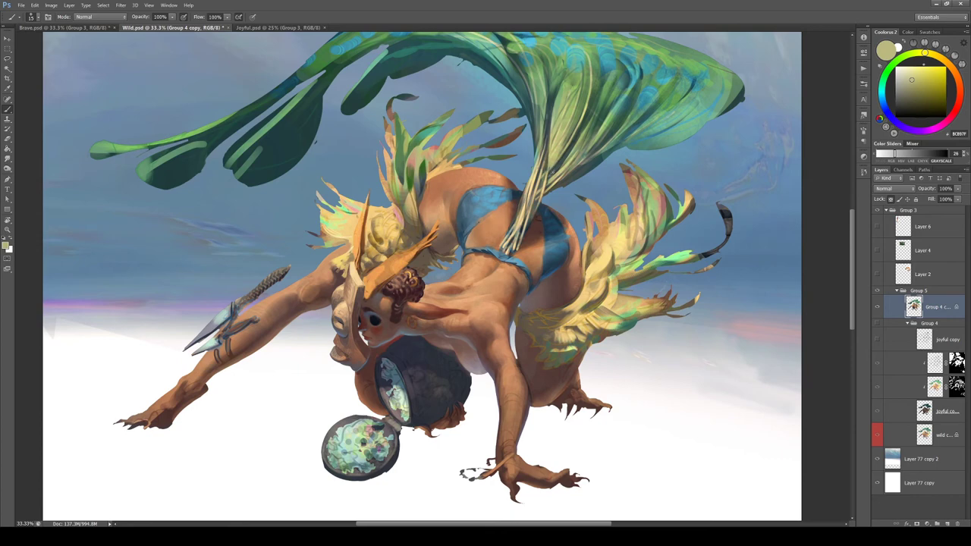
left_click_drag(552, 177, 574, 145)
left_click(533, 221, "alt")
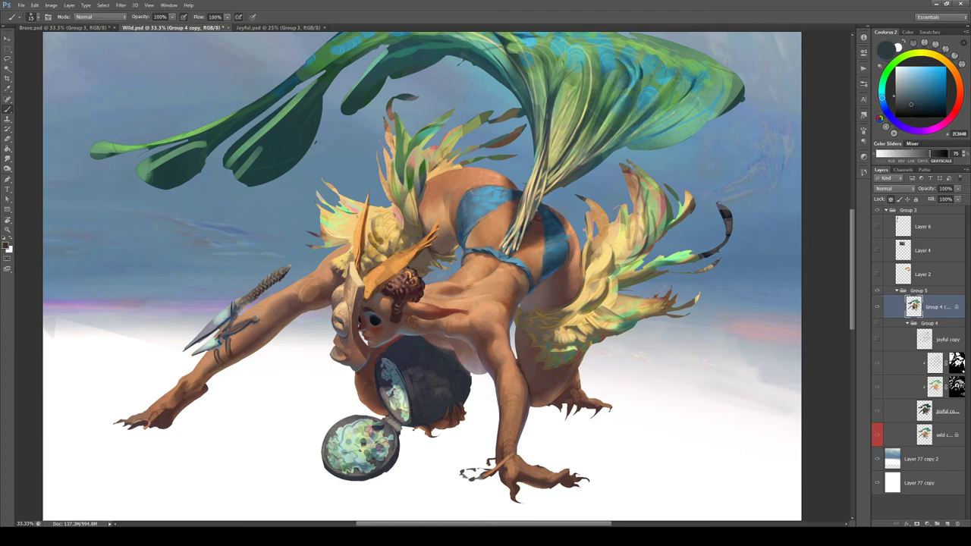
Add a pale cream stroke along the strands at the base of the tail
left_click(533, 191, "alt")
left_click_drag(529, 204, 524, 217)
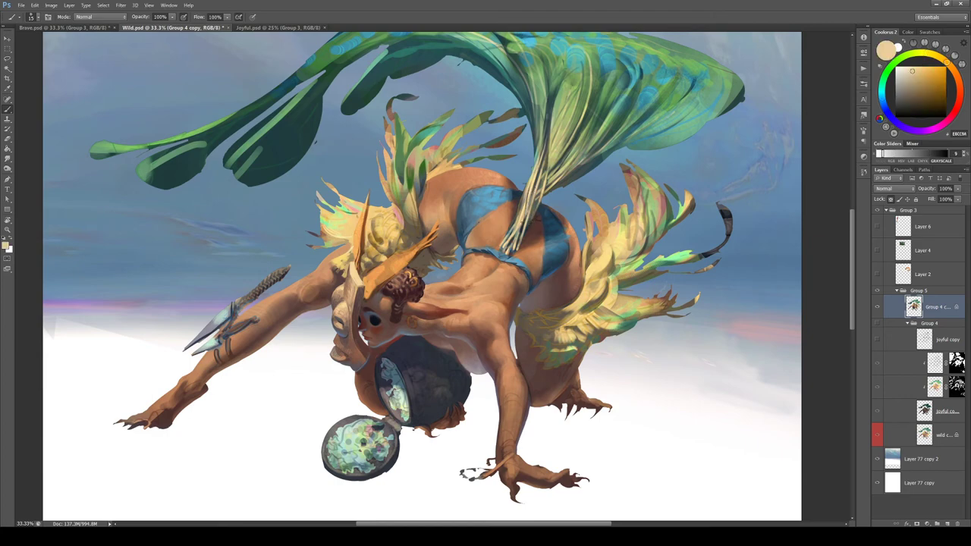
key("r")
mouse_move(515, 280)
left_mouse_down()
mouse_move(434, 348)
mouse_move(486, 319)
mouse_move(516, 273)
mouse_move(517, 199)
mouse_move(383, 173)
left_mouse_up()
key("b")
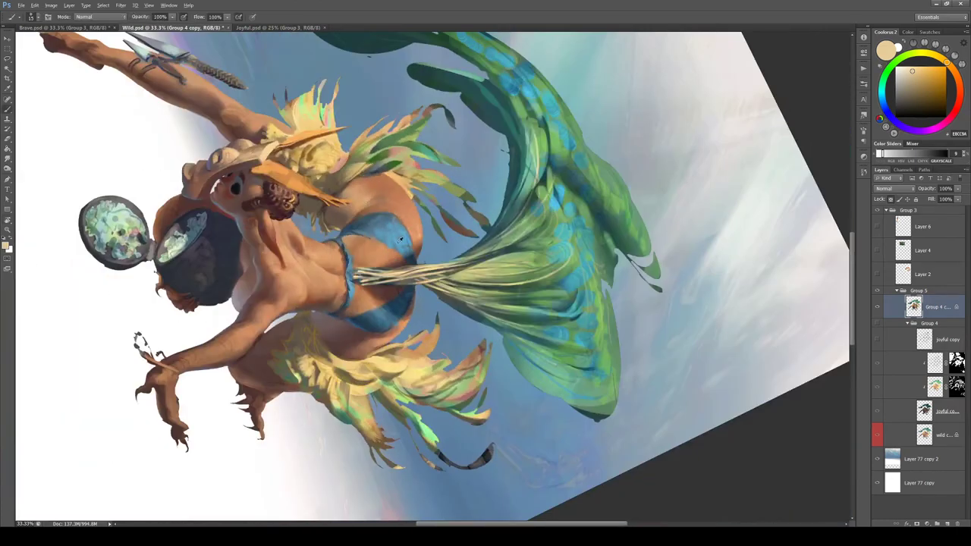
Paint light blue highlights and mid-blue blending tones onto the brightly lit side of the bikini
left_click(398, 242, "alt")
left_click_drag(919, 81, 915, 69)
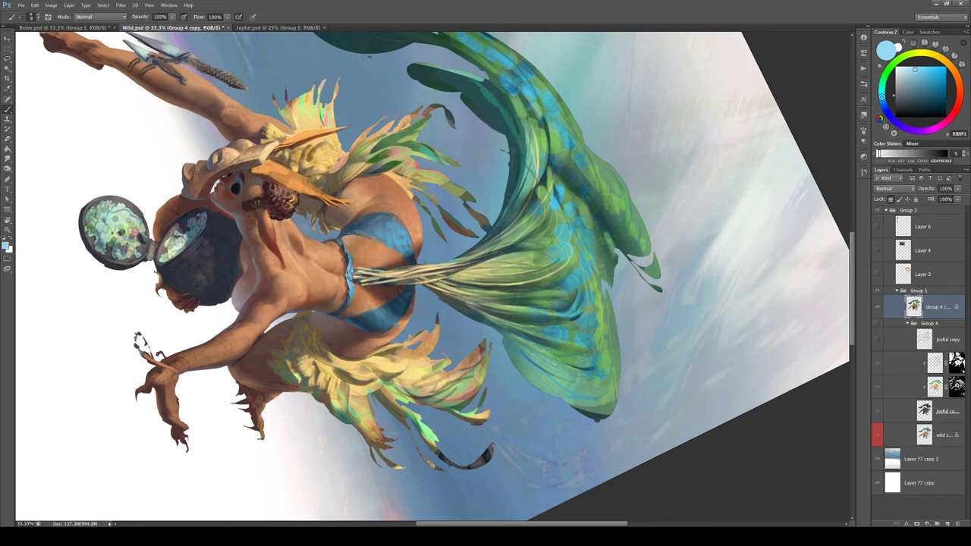
left_click(924, 67)
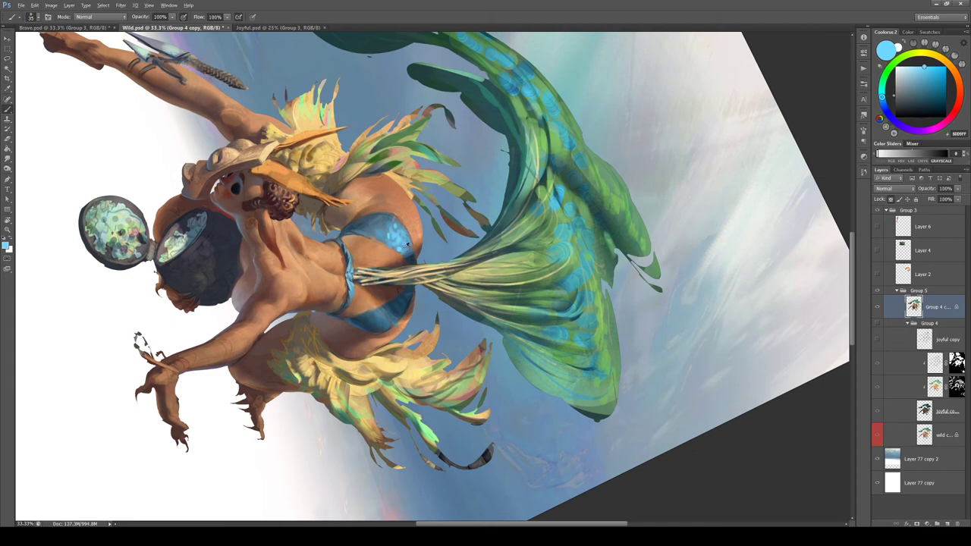
left_click(400, 248, "alt")
key("r")
mouse_move(396, 212)
left_mouse_down()
mouse_move(359, 271)
mouse_move(366, 301)
left_mouse_up()
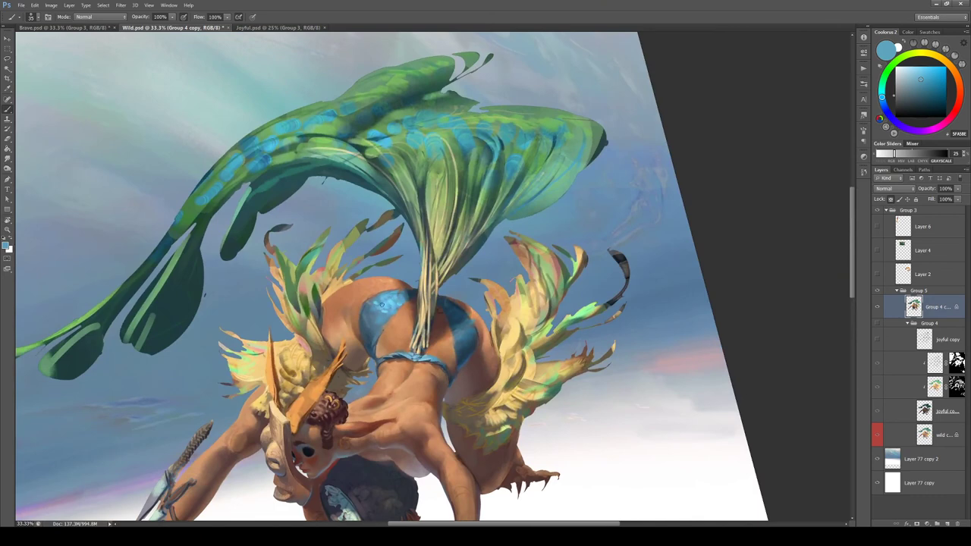
left_click(384, 305, "alt")
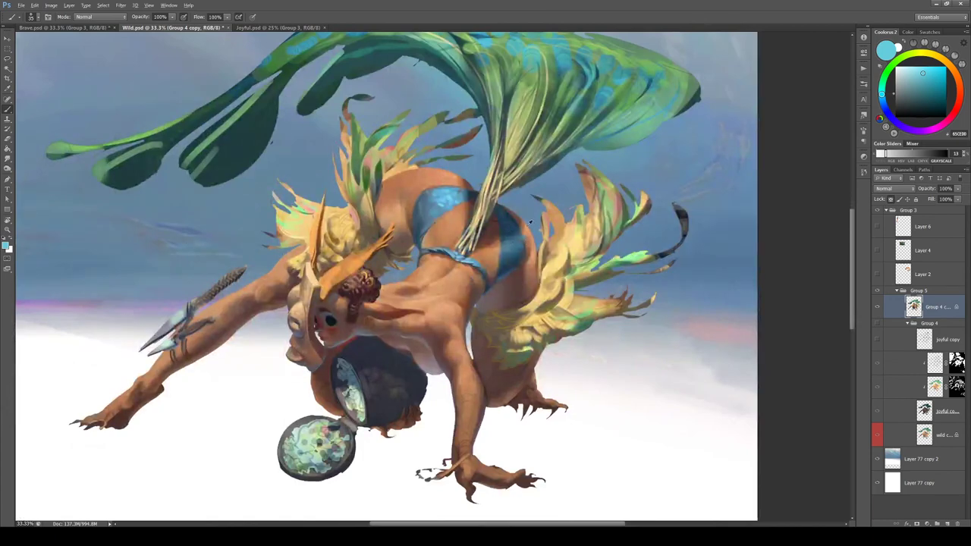
Refine the skin of the far hip and thigh beside the feathers with sampled light orange and brown tones
left_click(529, 224, "alt")
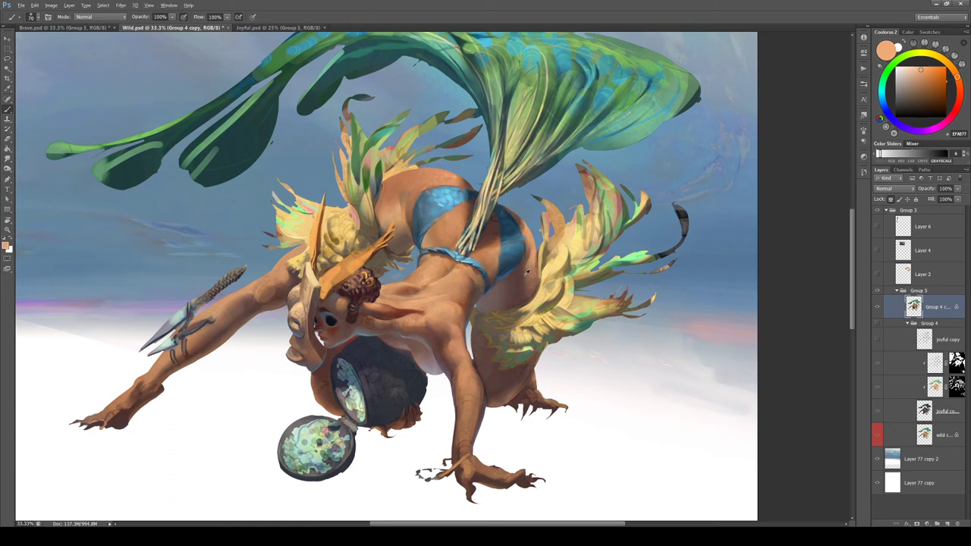
left_click(526, 270, "alt")
left_click(522, 285, "alt")
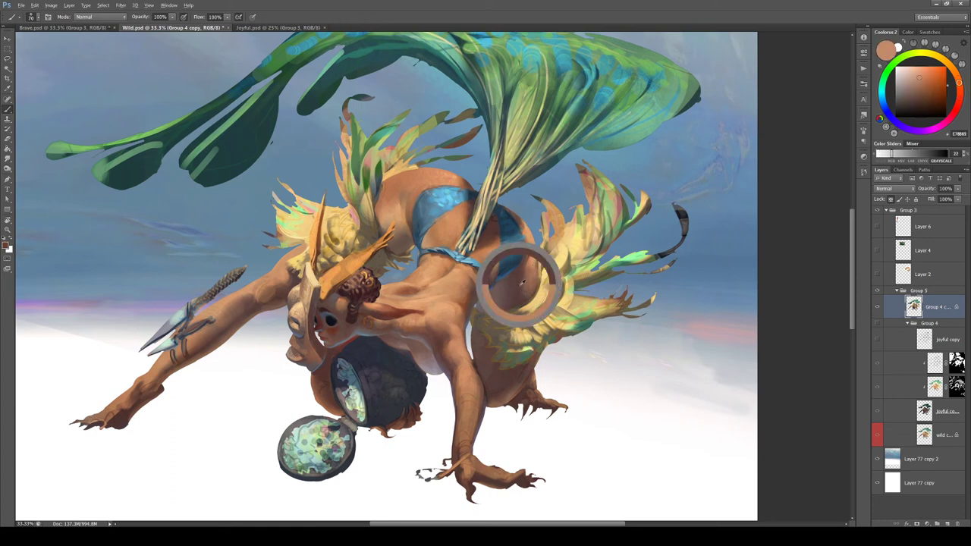
left_click(535, 261, "alt")
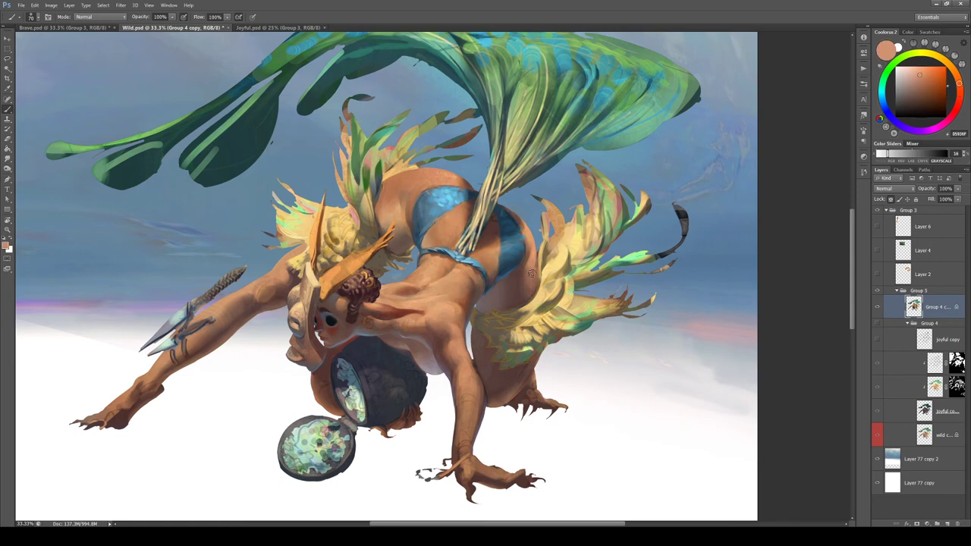
left_click(532, 273, "alt")
Blend the near thigh's skin behind the orange horn with sampled peach and tan tones
left_click(382, 258, "alt")
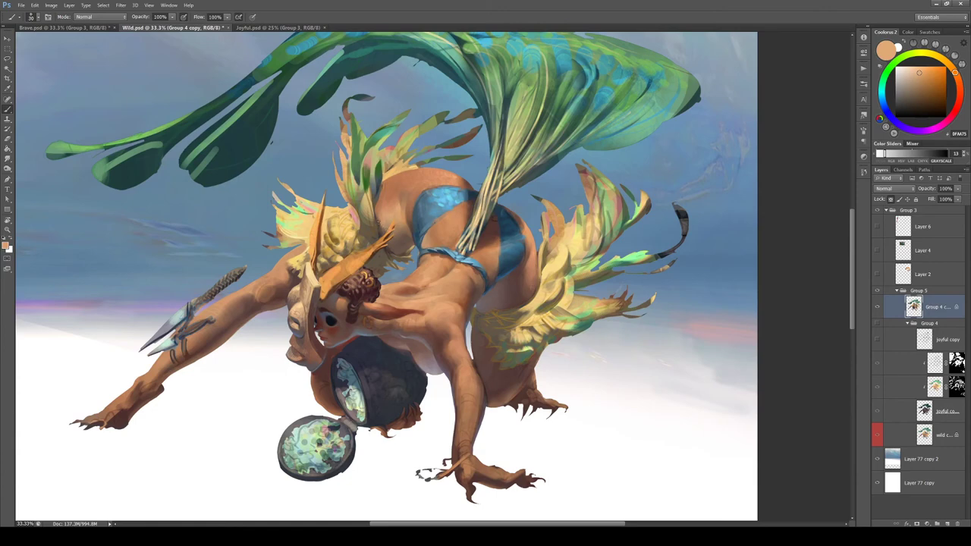
left_click(383, 228, "alt")
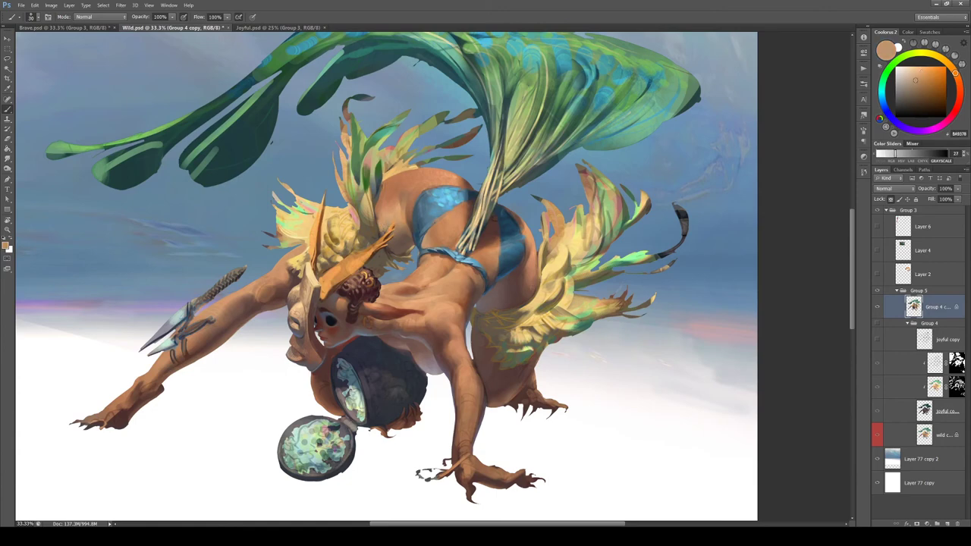
left_click(383, 228, "alt")
left_click(380, 220, "alt")
left_click(381, 234, "alt")
left_click(387, 229, "alt")
Add bright peach-orange accents to the near thigh beside the yellow feathers, blending them with sampled skin tones
left_click(938, 75)
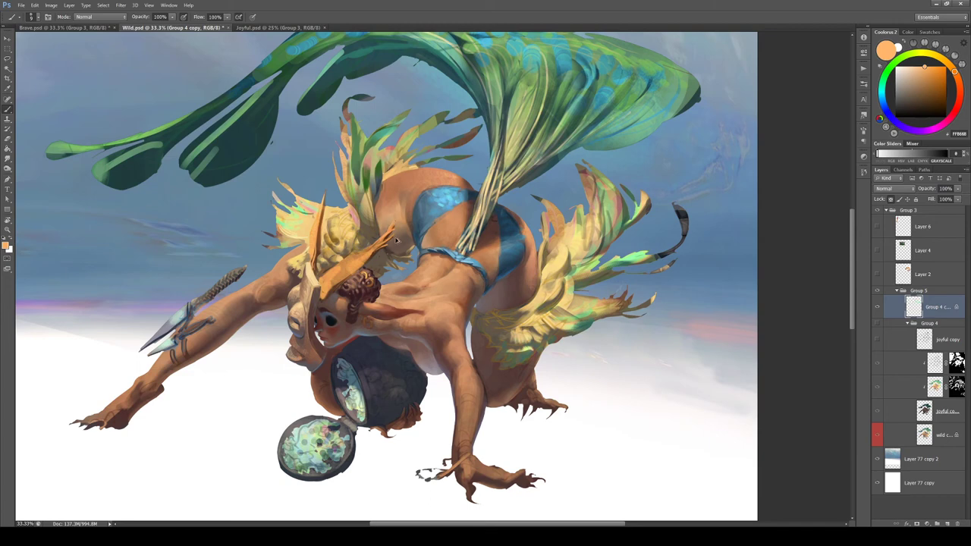
left_click(400, 235, "alt")
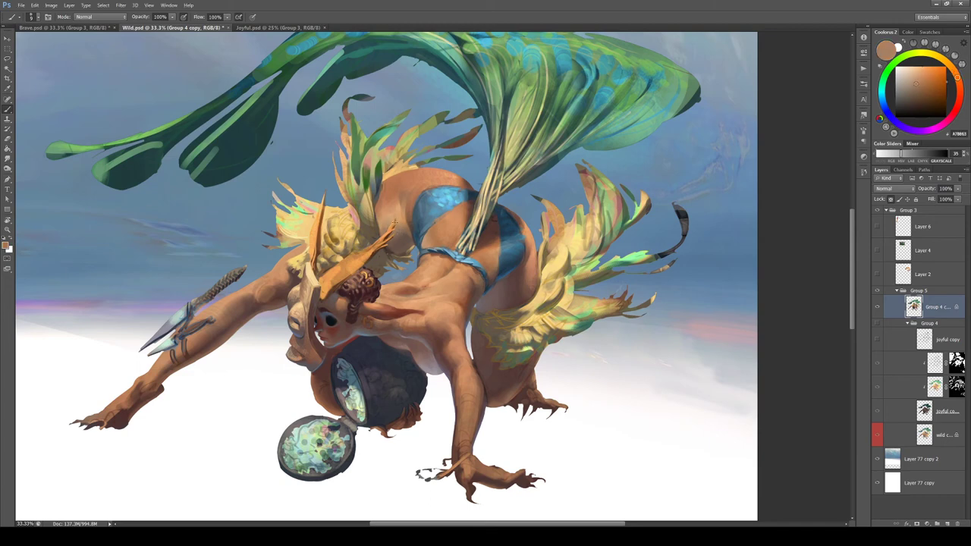
left_click(395, 219, "alt")
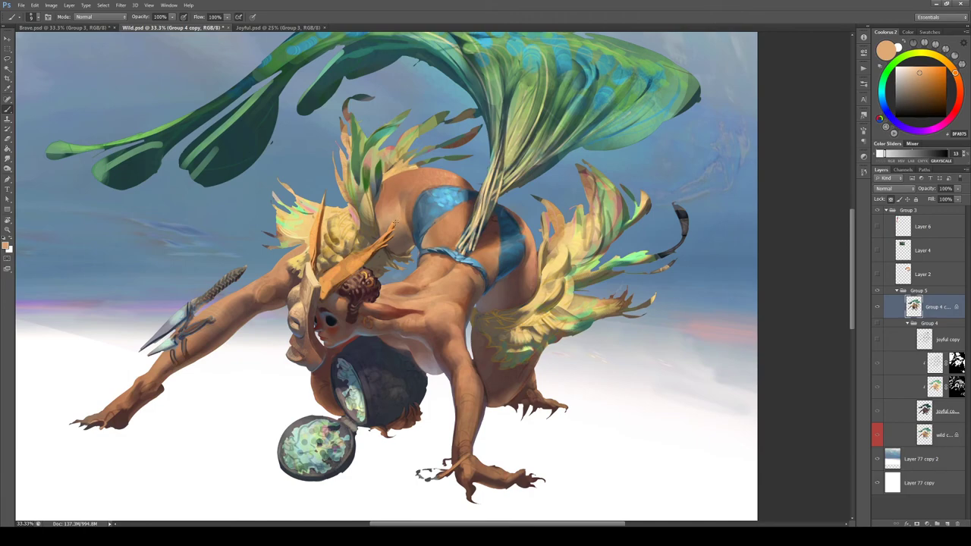
key("r")
left_click_drag(438, 209, 430, 345)
key("b")
left_click(469, 346, "alt")
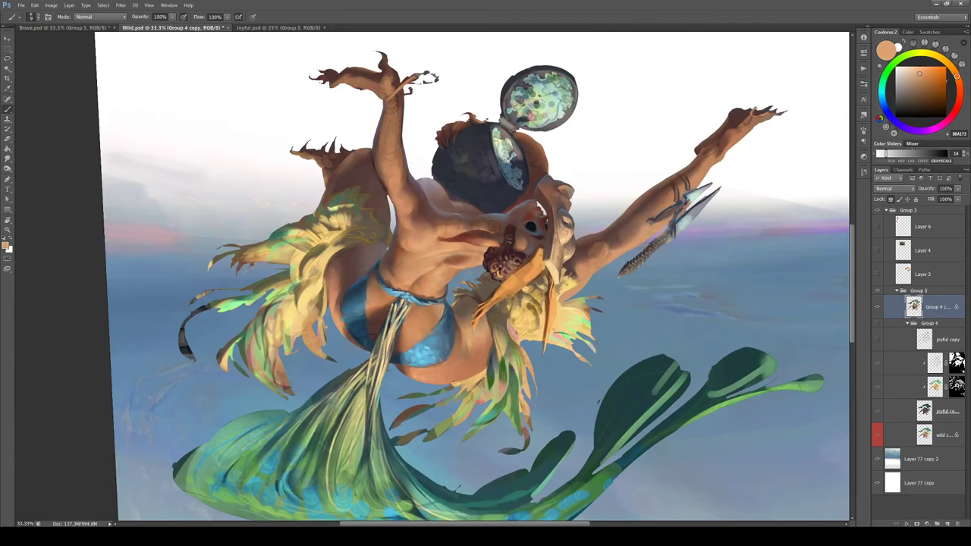
Deepen the thigh shadows near the waist with sampled greyish-brown, and pick up the muted purple-grey shadow of the far thigh
key("r")
mouse_move(500, 376)
left_mouse_down()
mouse_move(546, 289)
mouse_move(478, 204)
mouse_move(458, 232)
left_mouse_up()
key("b")
left_click(450, 232, "alt")
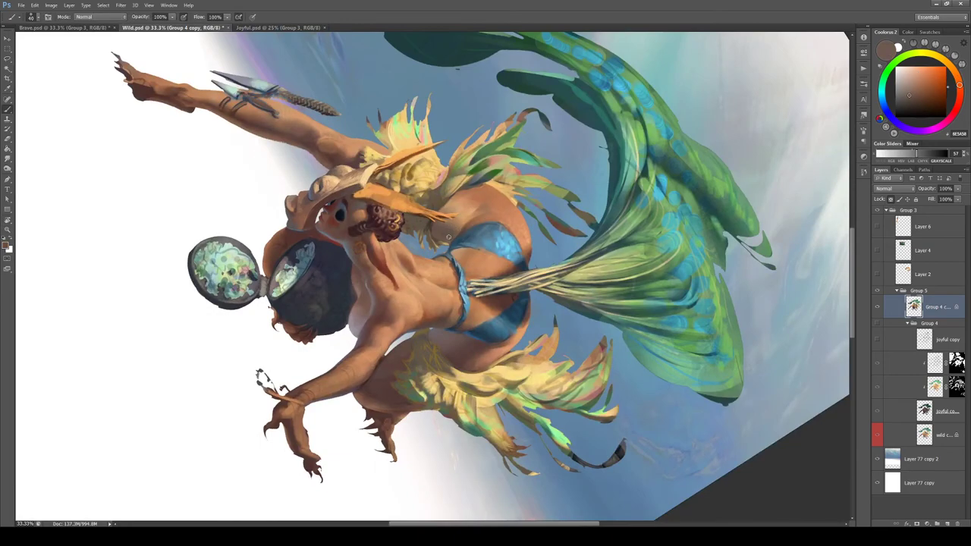
left_click(448, 237, "alt")
key("r")
left_click_drag(516, 261, 465, 198)
key("b")
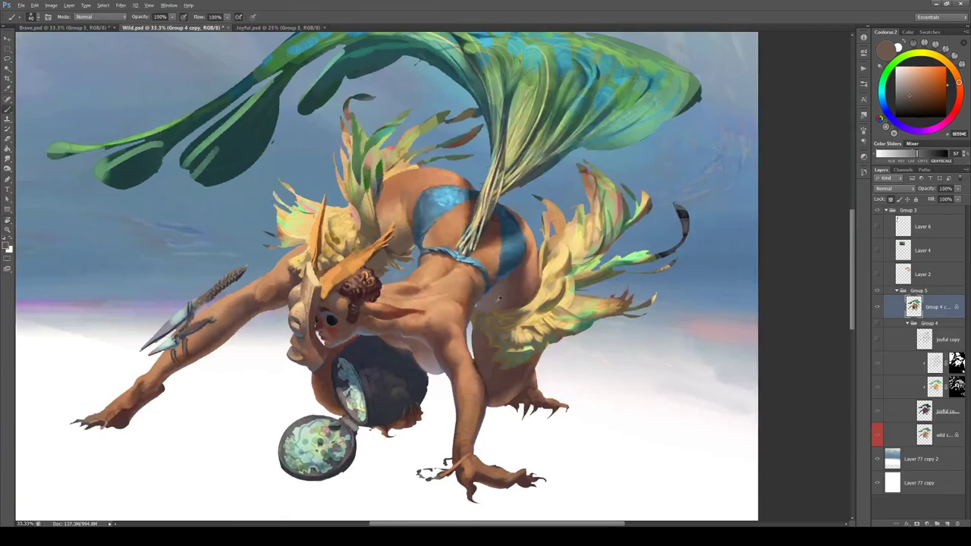
left_click(483, 301, "alt")
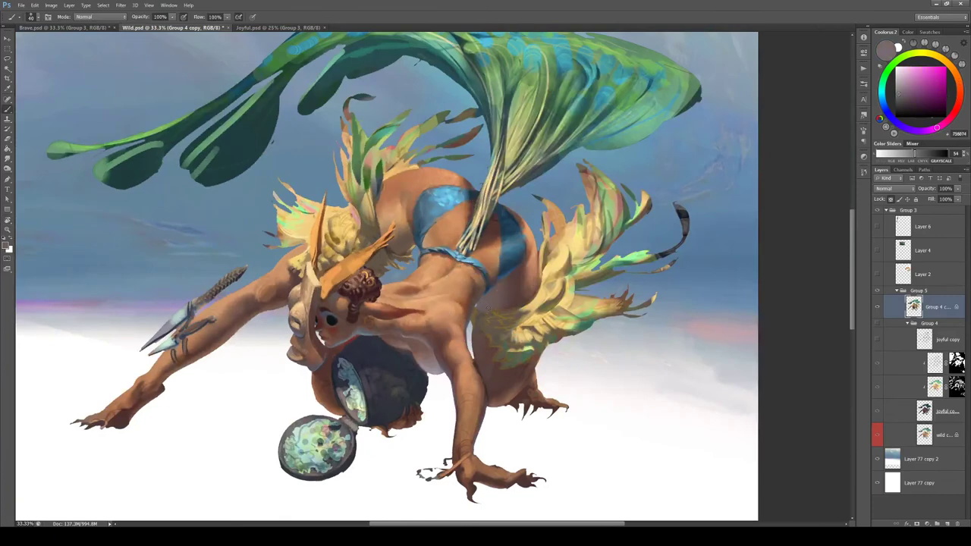
Rework the shoulder of the outstretched arm with peach and orange-brown tones sampled from the hip and arm
left_click_drag(382, 305, 504, 288)
left_click(381, 275, "alt")
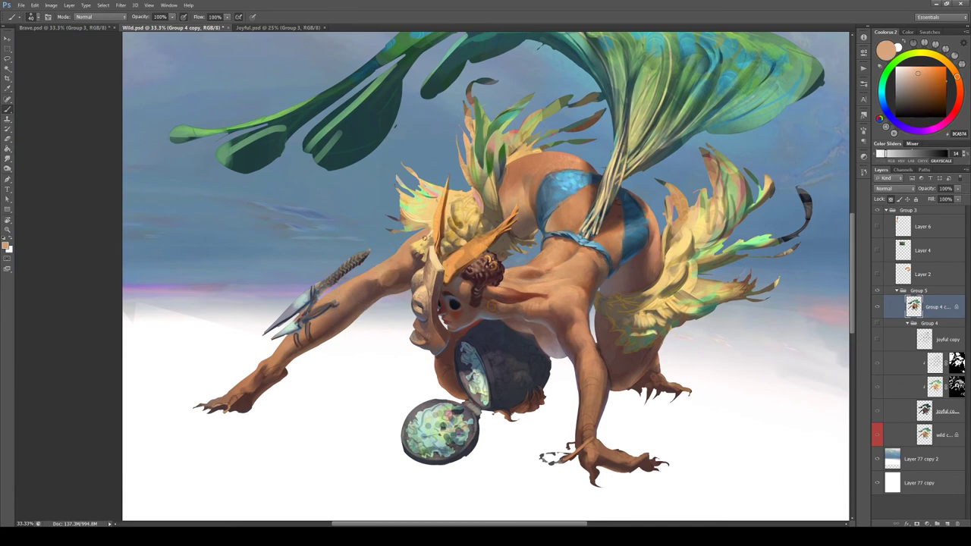
left_click(521, 183, "alt")
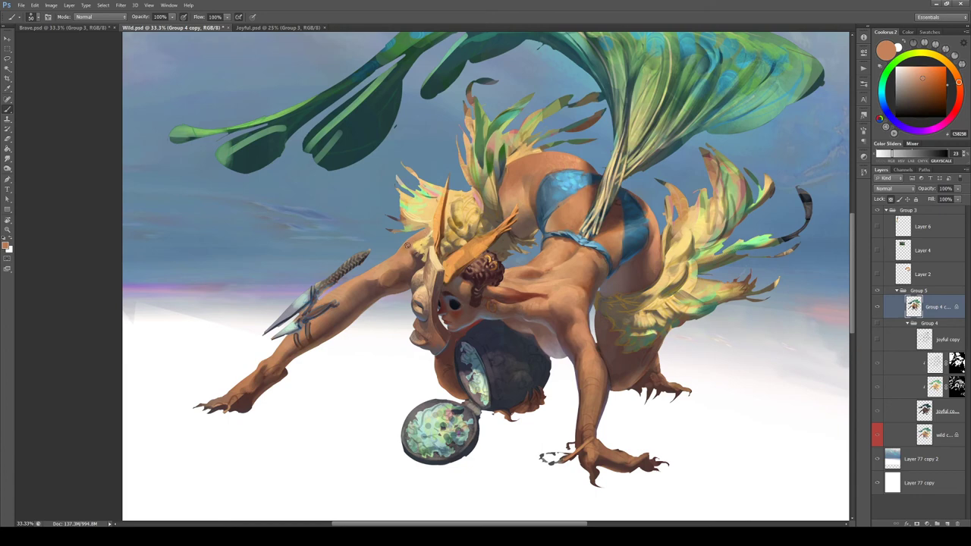
left_click(425, 235, "alt")
left_click(394, 263, "alt")
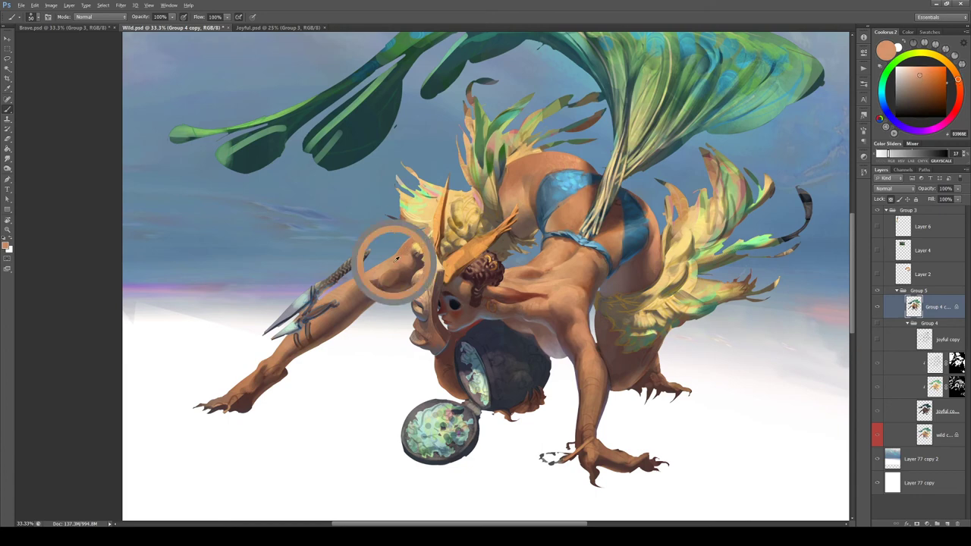
left_click(506, 187, "alt")
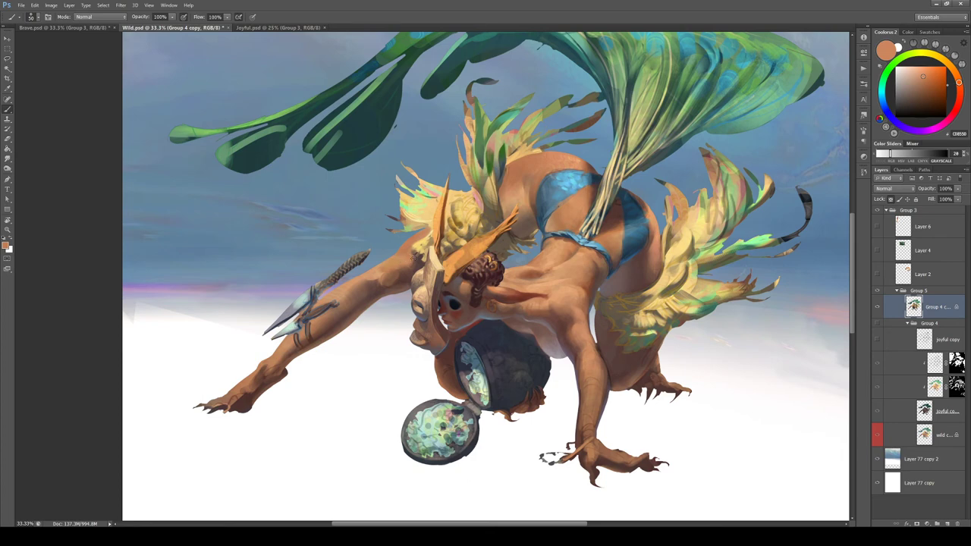
left_click(405, 262, "alt")
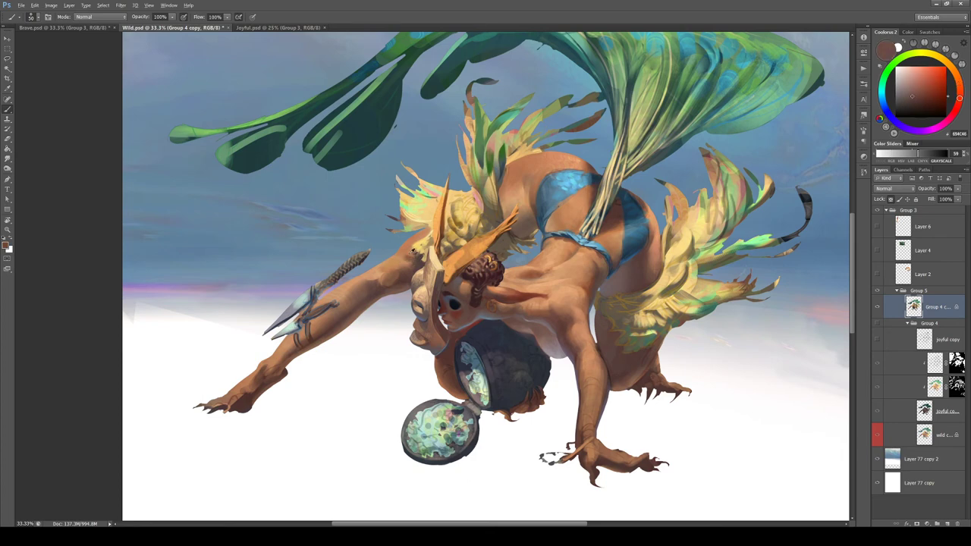
left_click(408, 256, "alt")
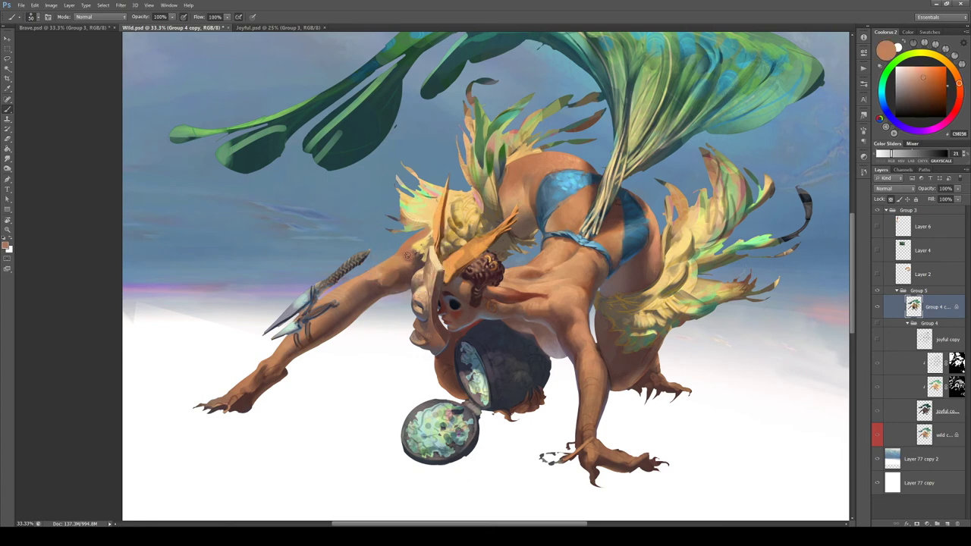
left_click(405, 261, "alt")
Smooth the outstretched upper arm's shading below the shoulder feathers with sampled warm orange skin tones
key("r")
left_click_drag(406, 260, 409, 295)
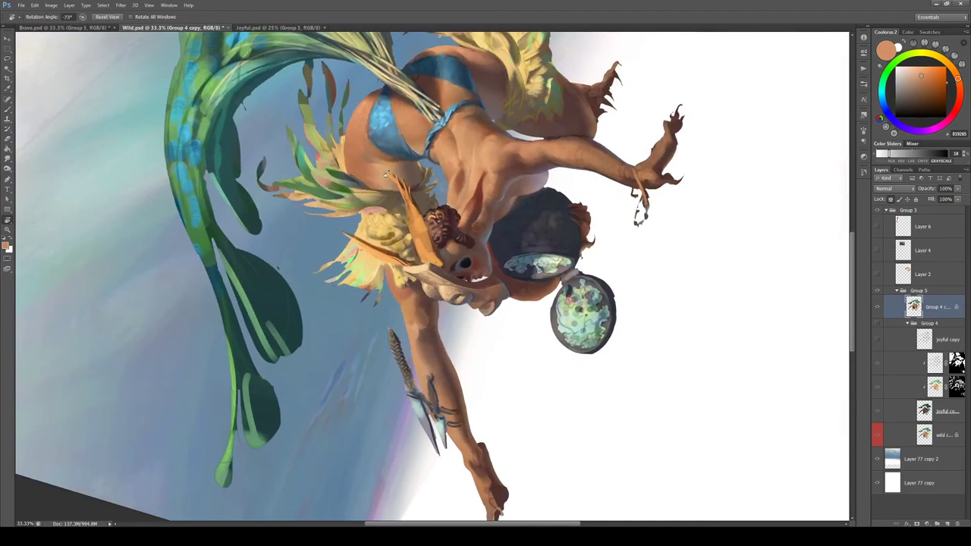
left_click(400, 296, "alt")
left_click(408, 298, "alt")
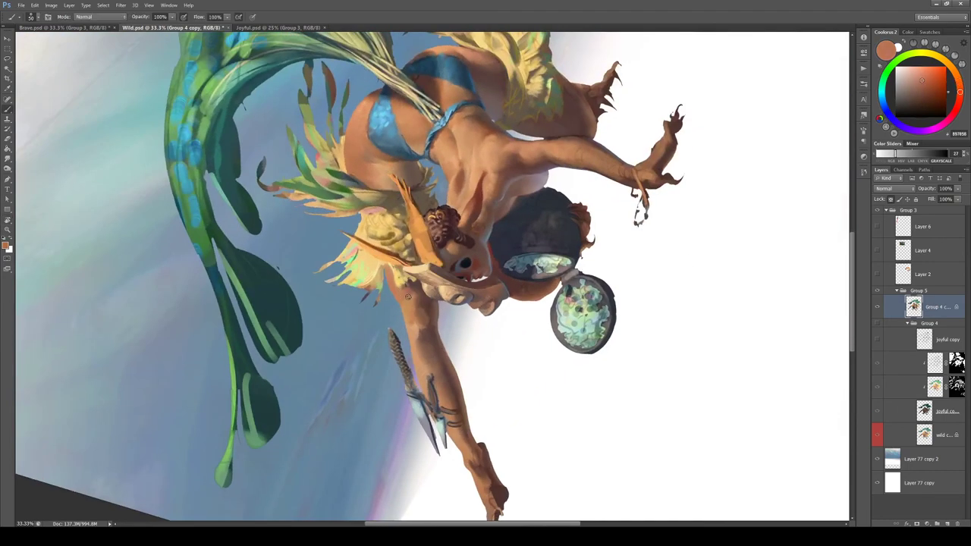
left_click(415, 320, "alt")
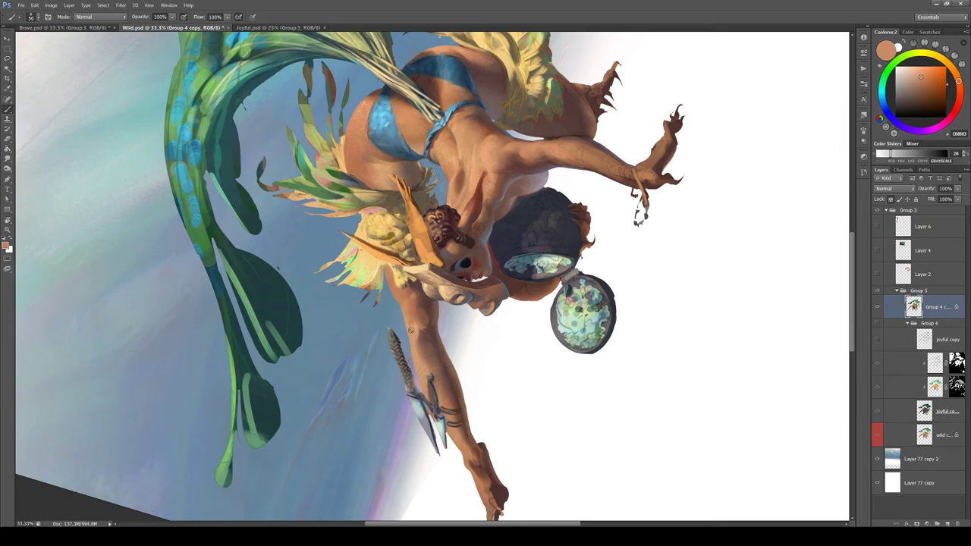
left_click(403, 298, "alt")
left_click(411, 292, "alt")
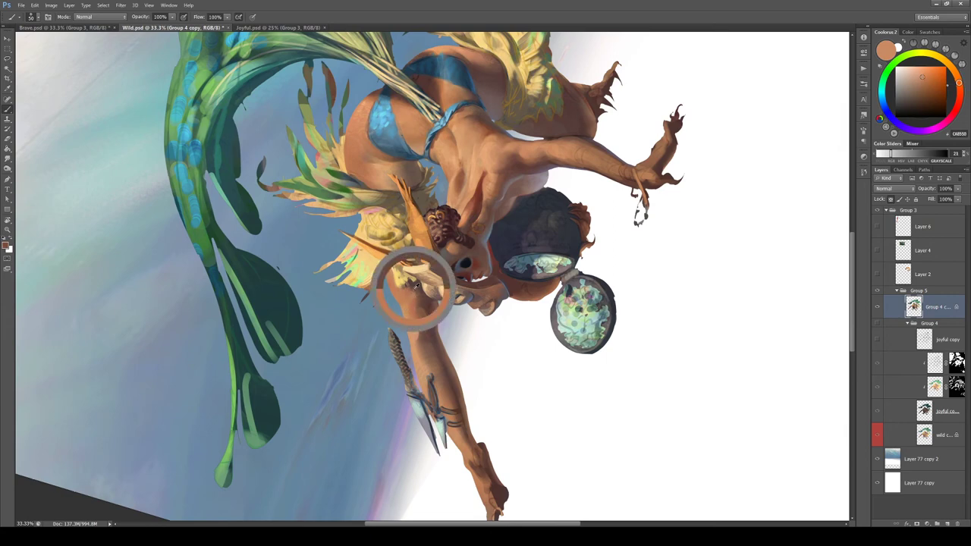
Model the top of the outstretched arm where it meets the feathers, using sampled reddish-brown shadow and peach light tones
left_click(408, 290, "alt")
left_click(406, 299, "alt")
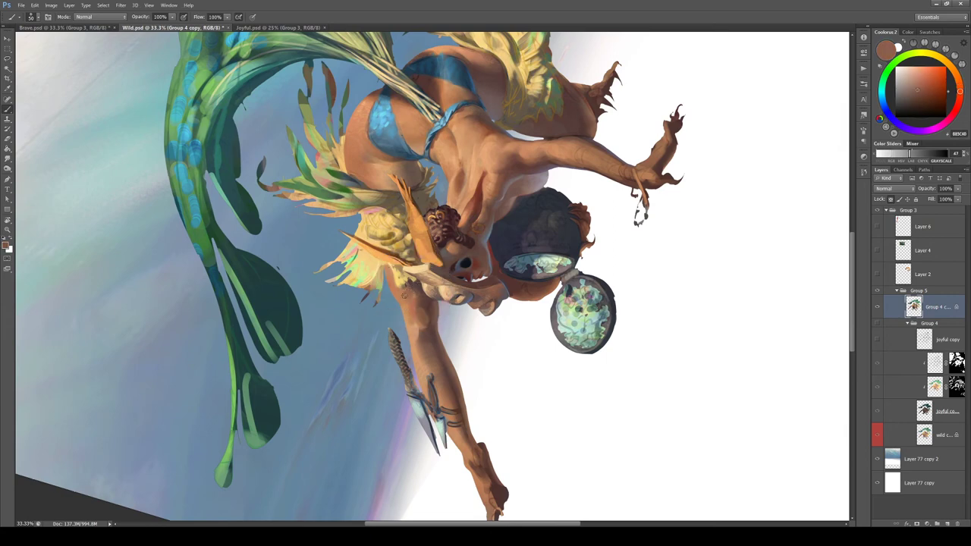
left_click(402, 294, "alt")
left_click(408, 300, "alt")
left_click(408, 308, "alt")
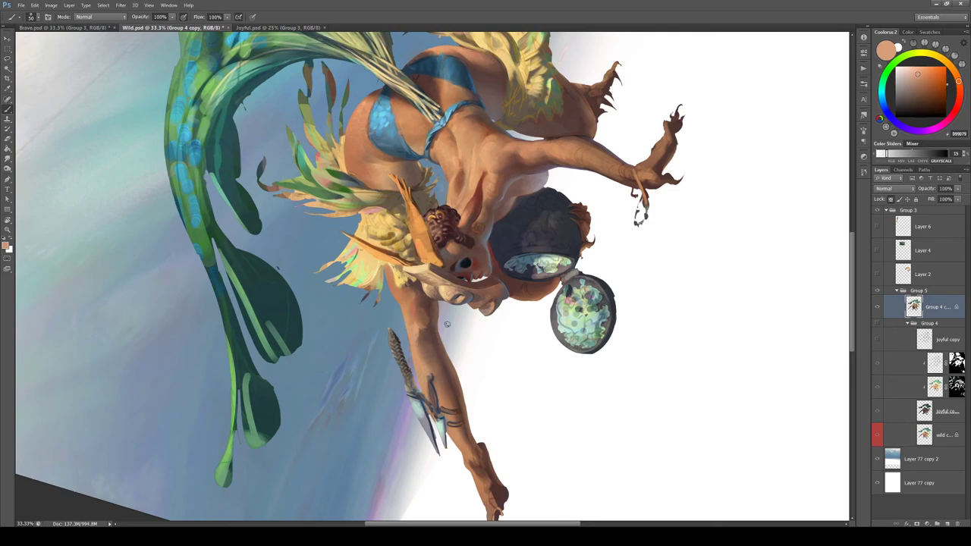
Shade the elbow and forearm of the outstretched arm with sampled dark reddish-brown, orange and peach tones
left_click(430, 307, "alt")
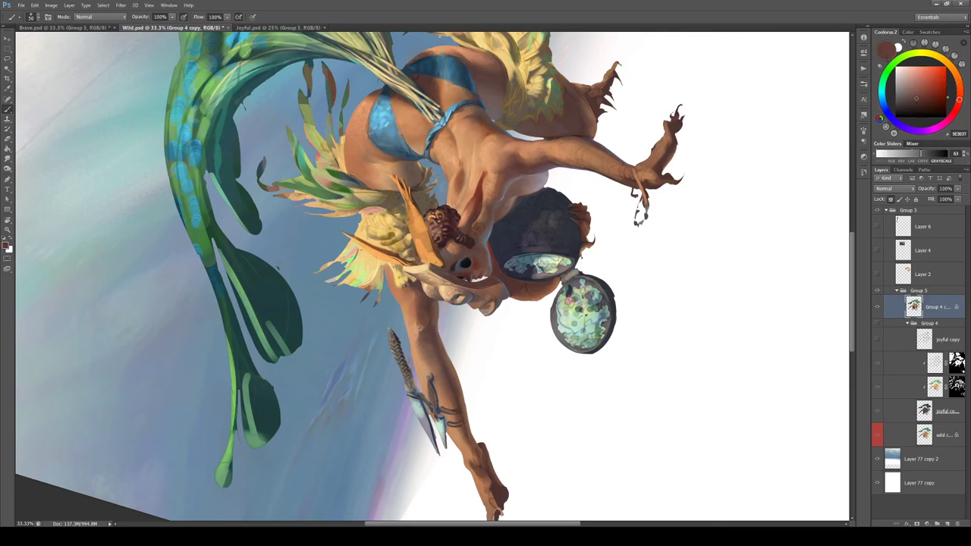
left_click(415, 330, "alt")
left_click(414, 339, "alt")
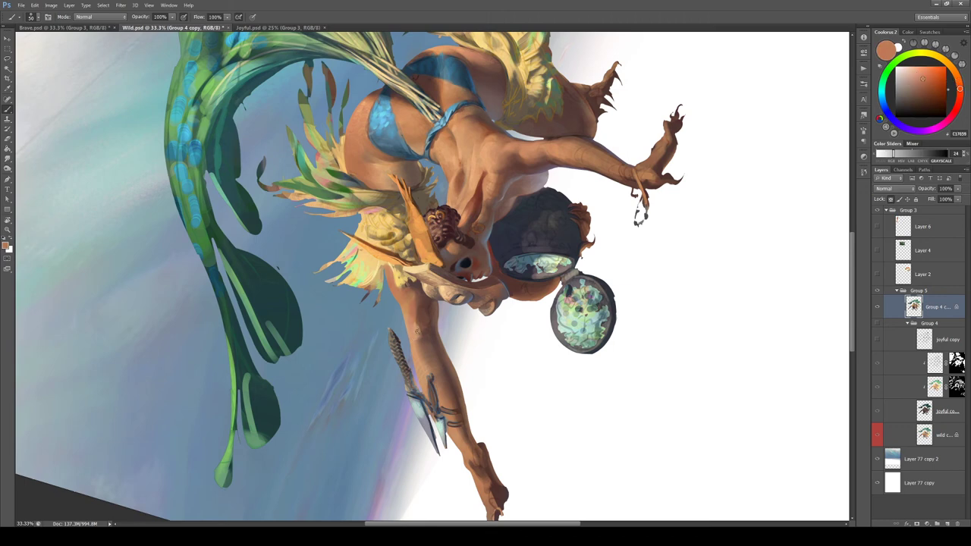
left_click(416, 334, "alt")
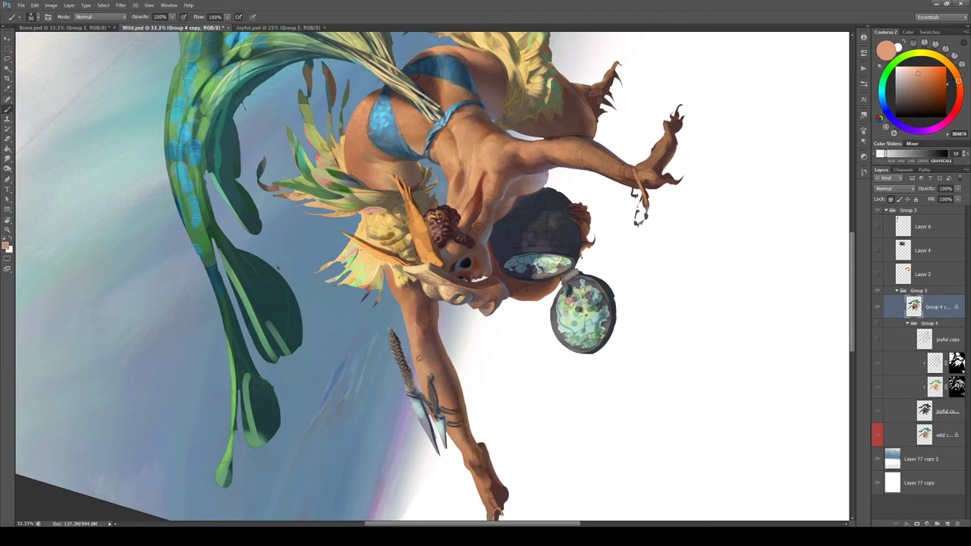
left_click(428, 338, "alt")
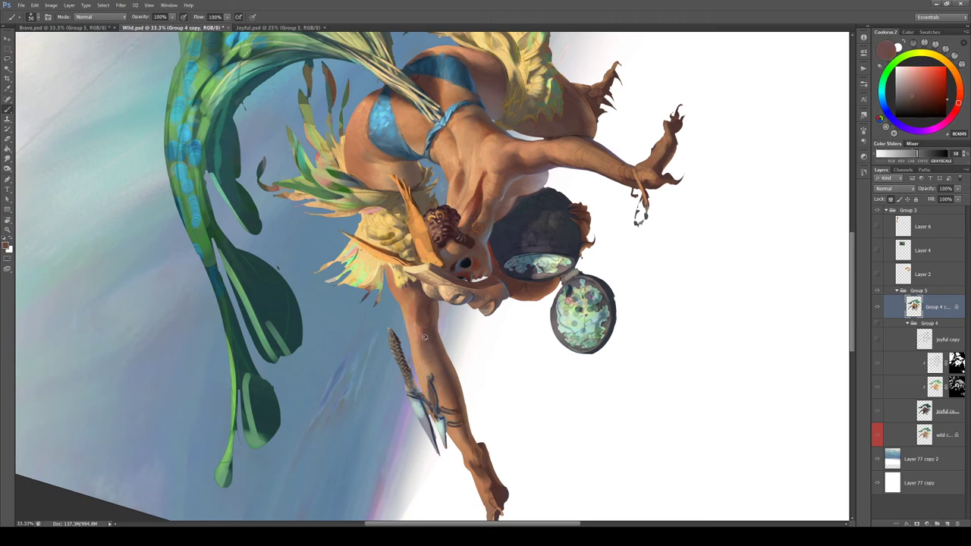
left_click(438, 354, "alt")
left_click(589, 130, "alt")
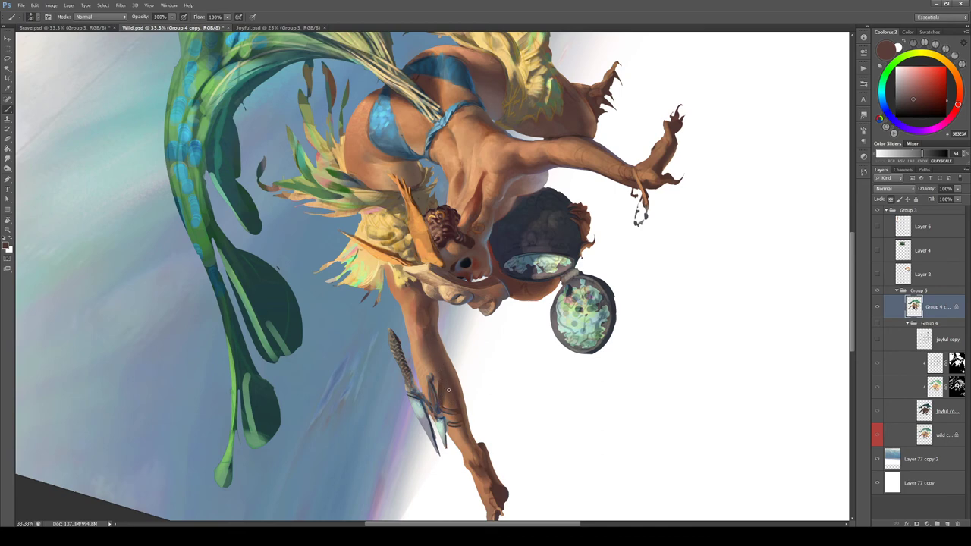
Shade the outstretched forearm beside the dagger with sampled reddish-brown and dark brown skin tones
left_click(440, 369, "alt")
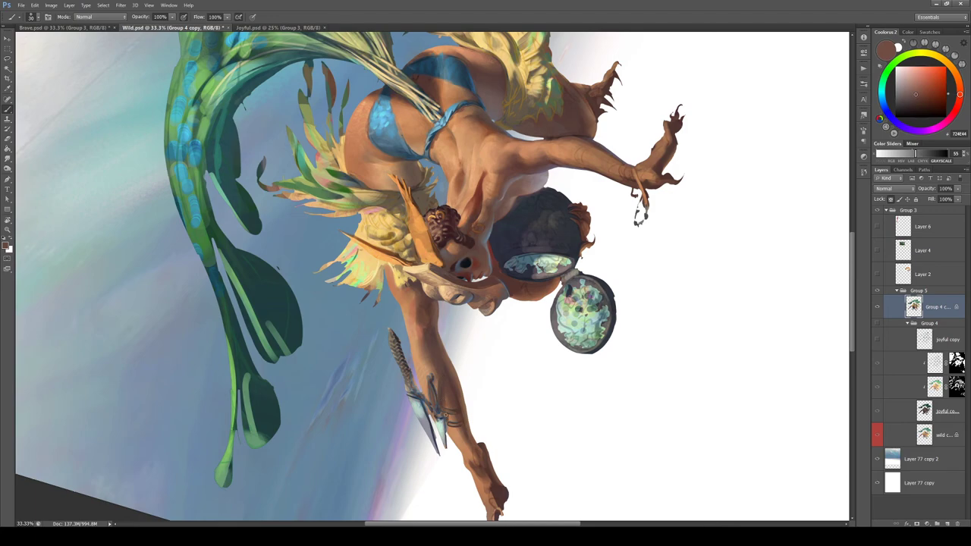
key("r")
mouse_move(531, 347)
left_mouse_down()
mouse_move(364, 394)
mouse_move(315, 271)
left_mouse_up()
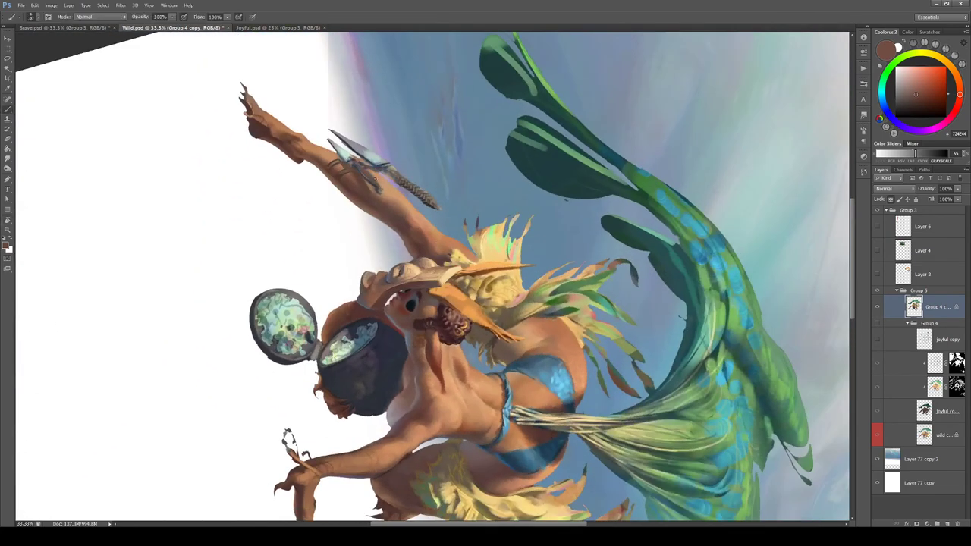
left_click(366, 199, "alt")
left_click(356, 175, "alt")
left_click(362, 180, "alt")
key("r")
left_click_drag(363, 157, 412, 62)
left_click(389, 160, "alt")
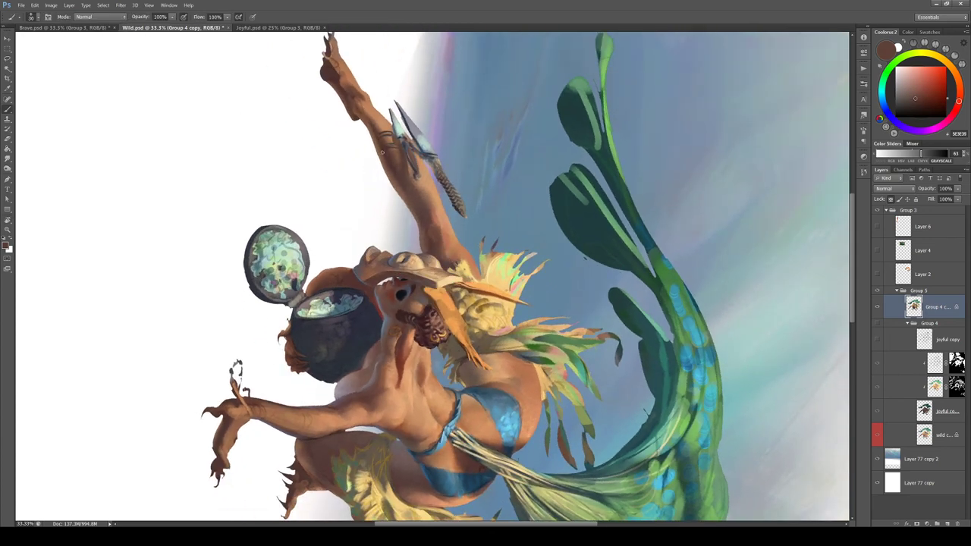
Clean up the outstretched arm's contour against the background with sampled white and brown skin tones
left_click(378, 164, "alt")
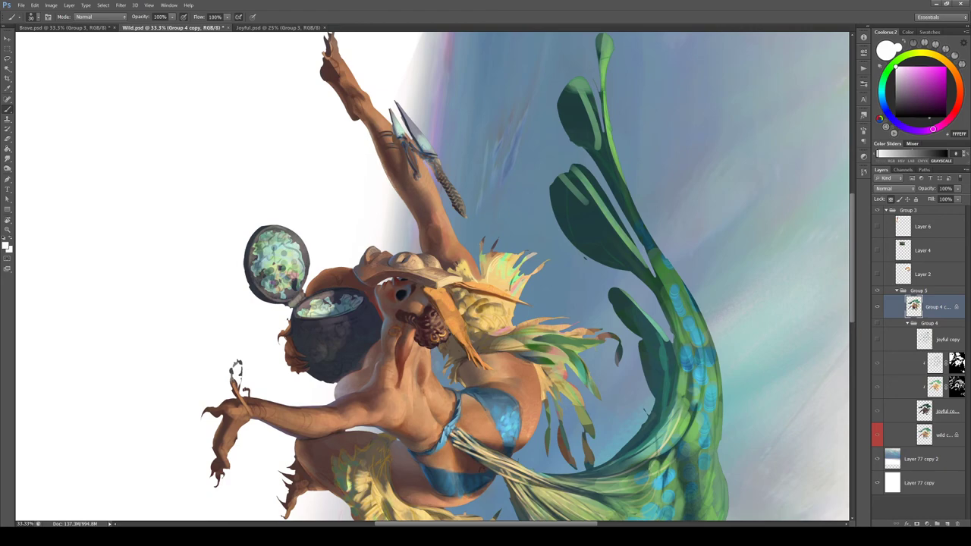
mouse_move(388, 176)
left_mouse_down()
mouse_move(293, 130)
mouse_move(284, 347)
mouse_move(477, 362)
mouse_move(428, 348)
left_mouse_up()
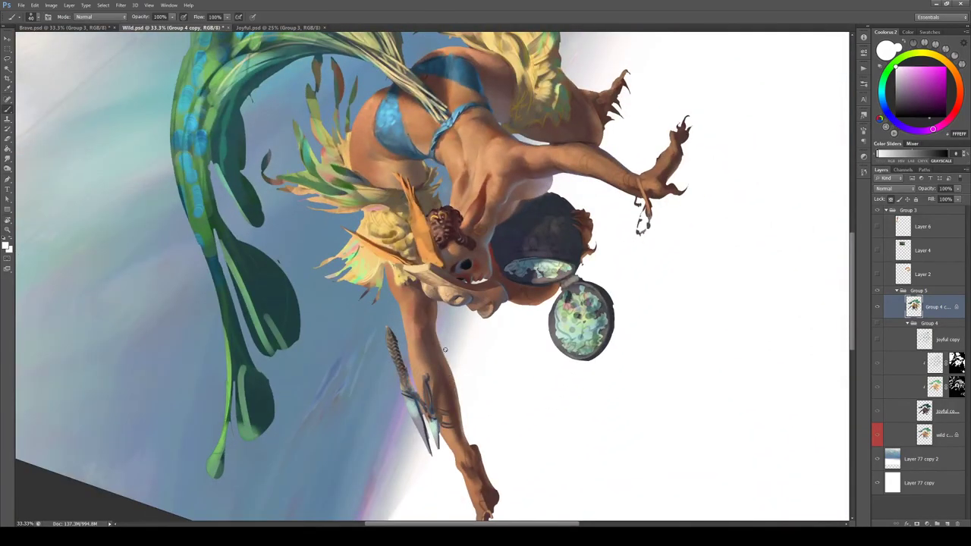
left_click(458, 400, "alt")
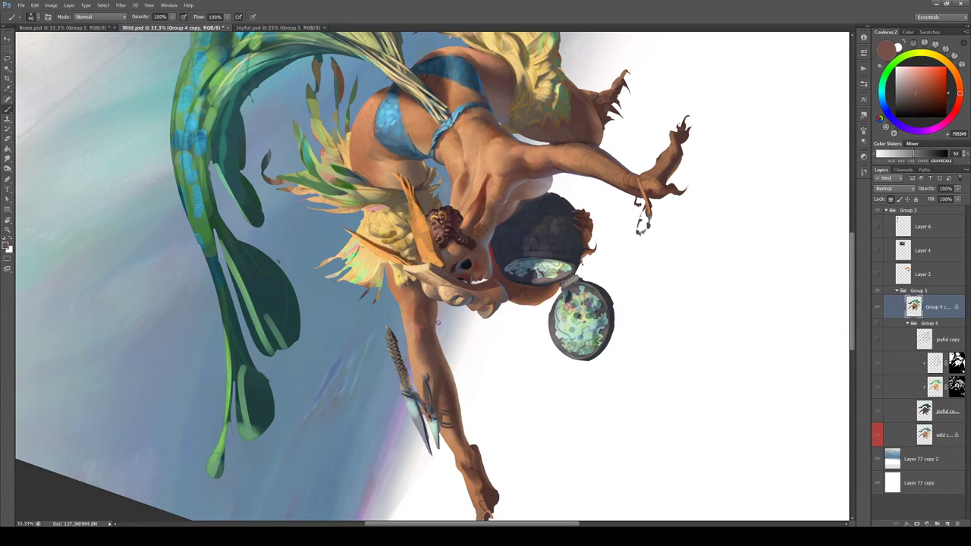
left_click(482, 354, "alt")
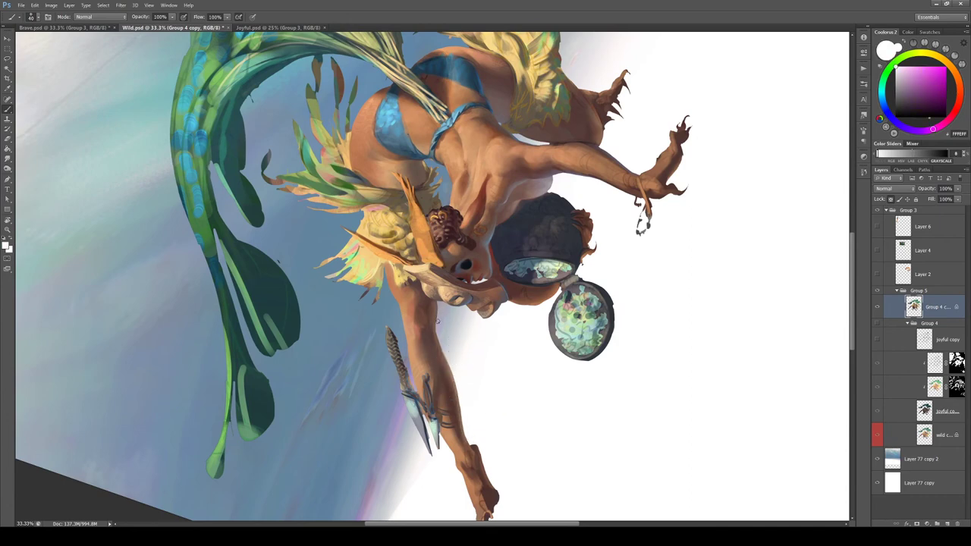
left_click(441, 296, "alt")
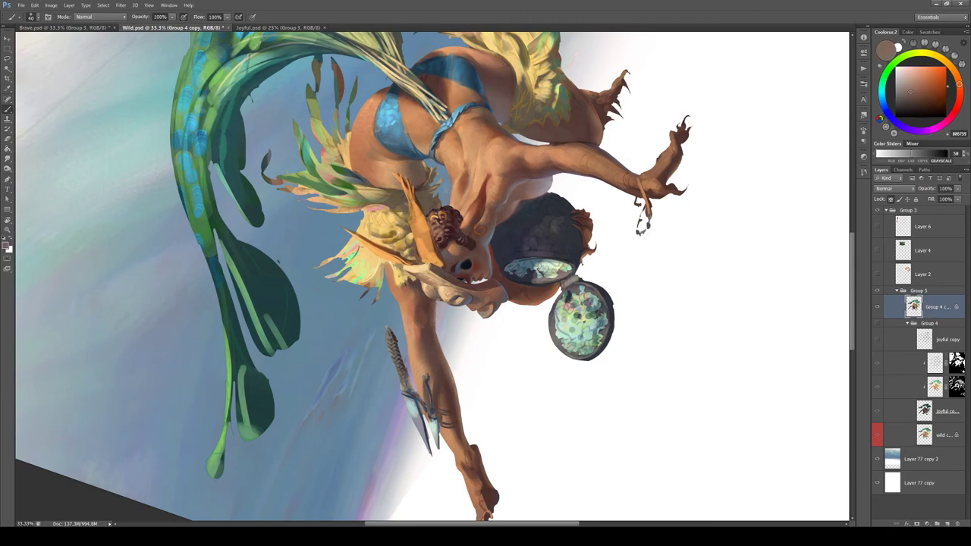
Refine the underside of the outstretched arm with sampled dark reddish-brown, using a smaller brush of size 15
key("r")
left_click_drag(442, 295, 413, 293)
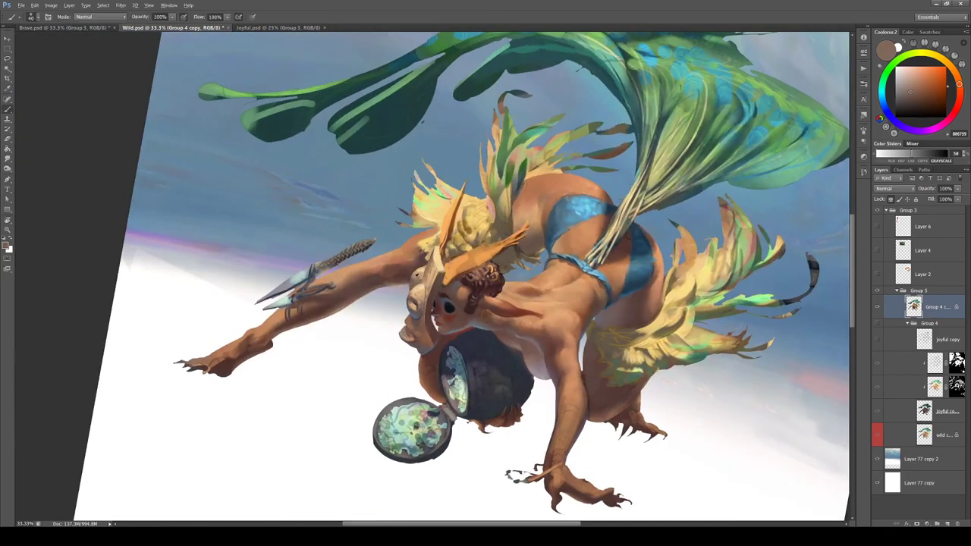
left_click(424, 317, "alt")
key("bracketleft")
key("bracketleft")
key("bracketleft")
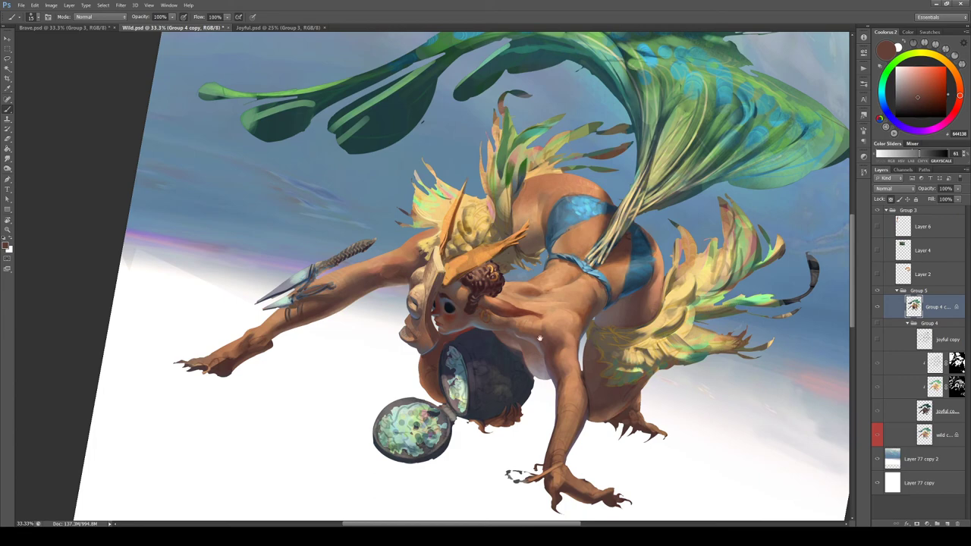
Deepen the shadows on the bikini panel behind the tail strands with sampled dark blue tones
left_click_drag(541, 338, 552, 326)
key("r")
left_click_drag(604, 238, 604, 204)
left_click(641, 229, "alt")
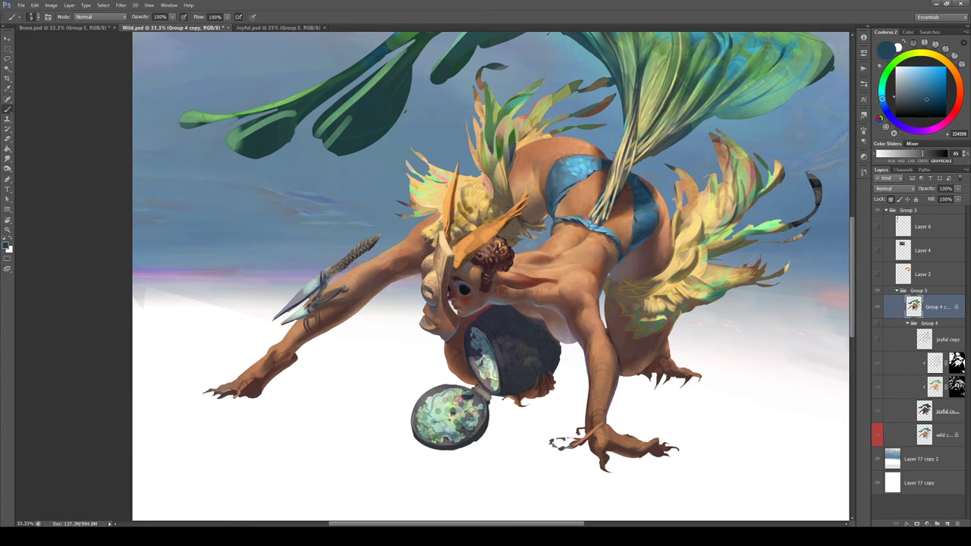
left_click(635, 223, "alt")
left_click(637, 219, "alt")
Add light and dark fabric variation to the brightly lit bikini panel with sampled blue tones
left_click(584, 176, "alt")
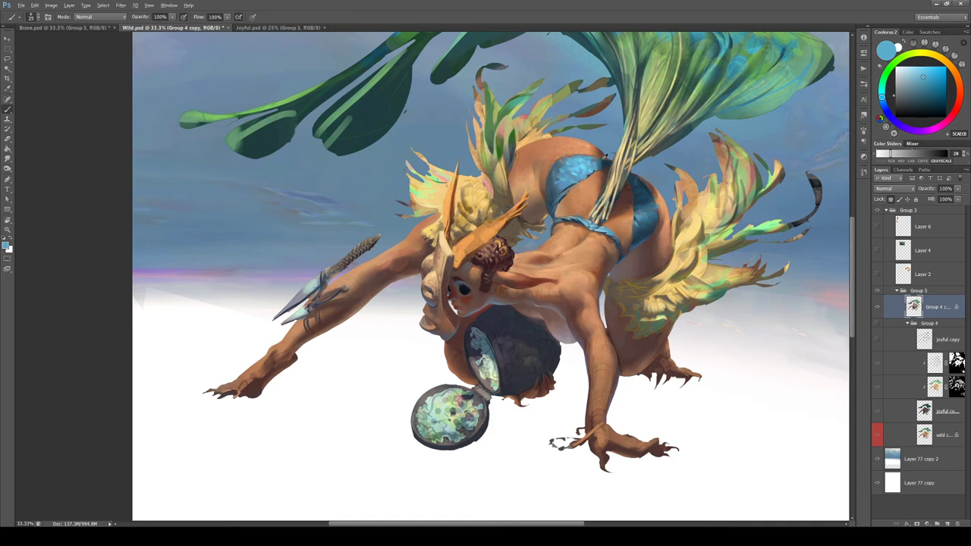
left_click(573, 160, "alt")
left_click(556, 171, "alt")
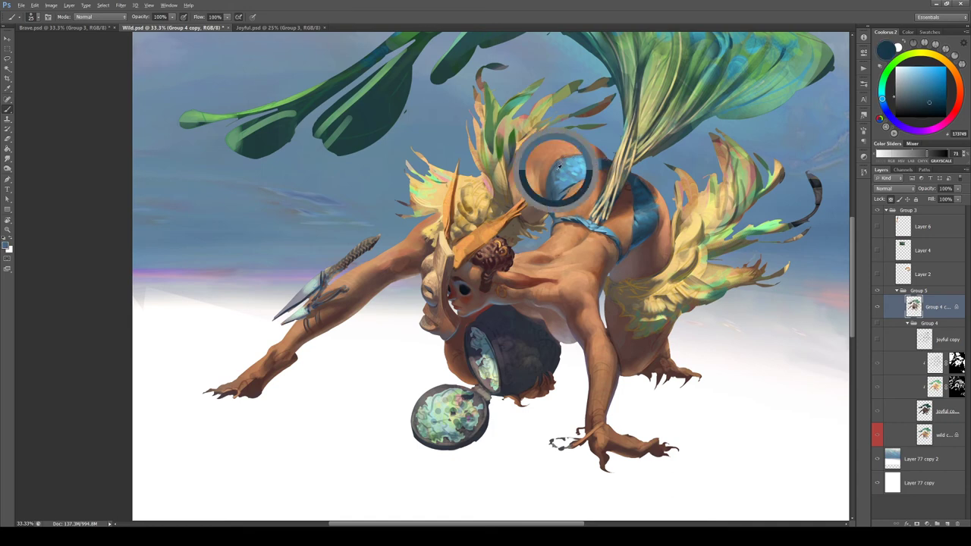
left_click(571, 156, "alt")
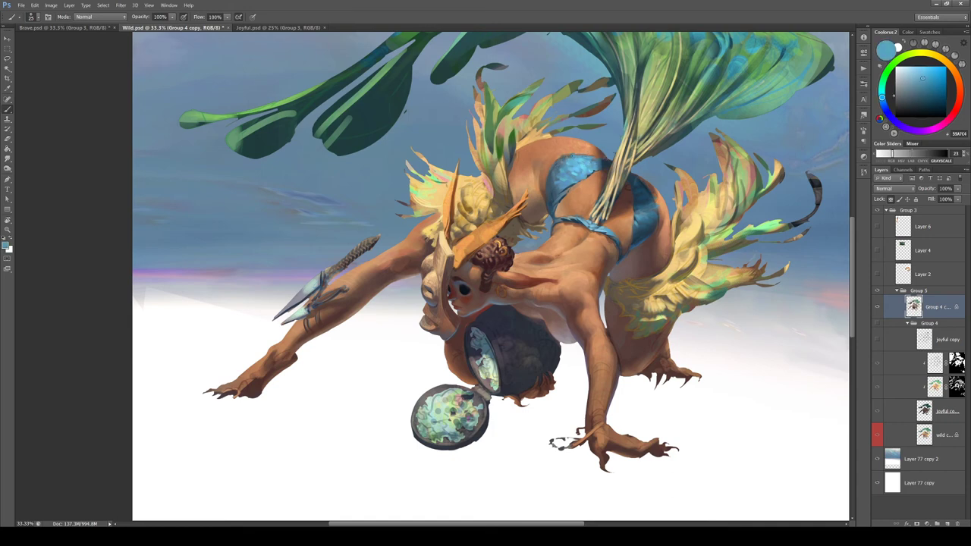
Smooth the hip skin bordering the brightly lit bikini panel with sampled peach and orange tones
left_click(565, 156, "alt")
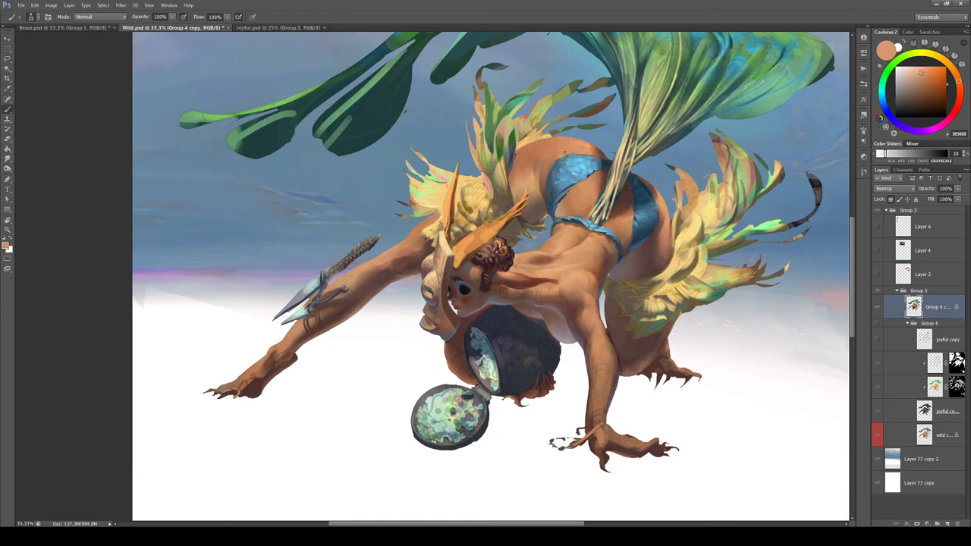
key("r")
left_click_drag(575, 152, 338, 139)
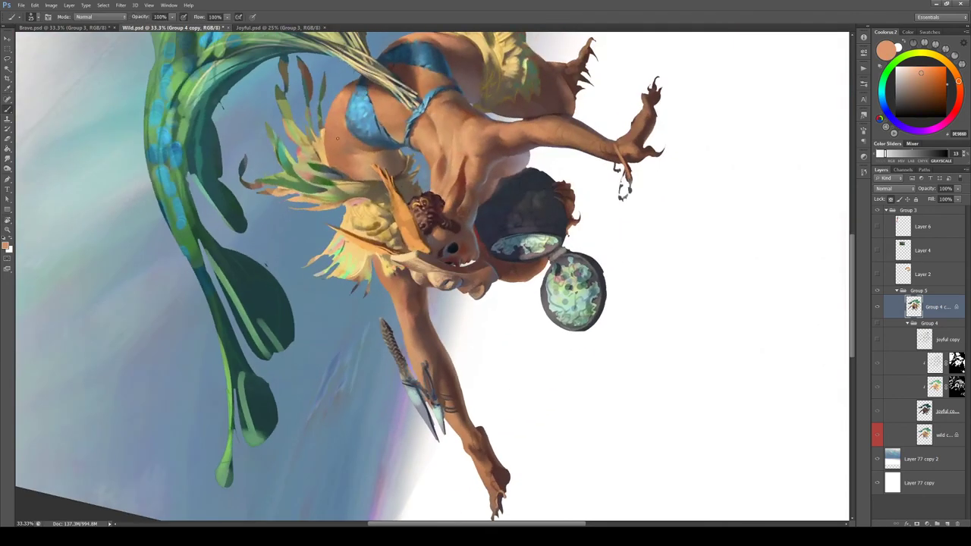
left_click(342, 108, "alt")
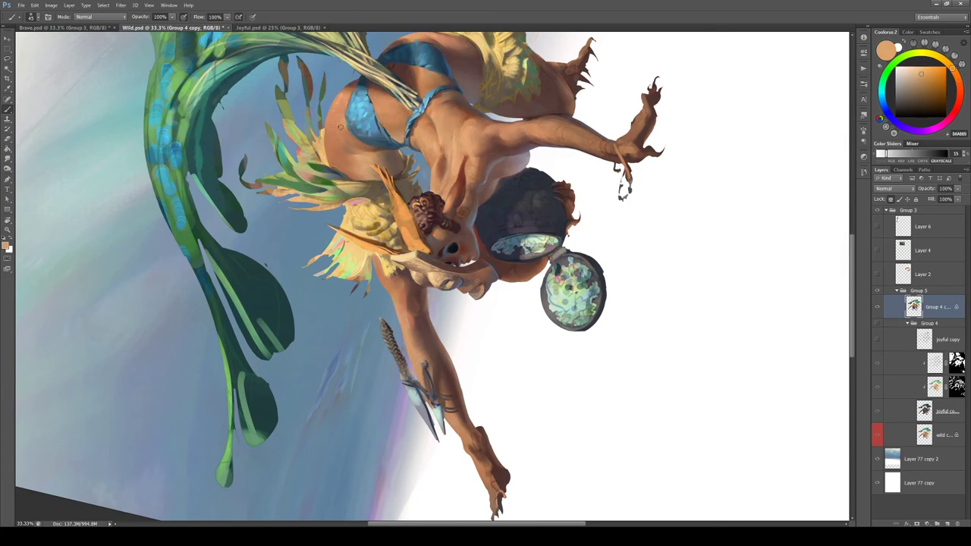
left_click(345, 128, "alt")
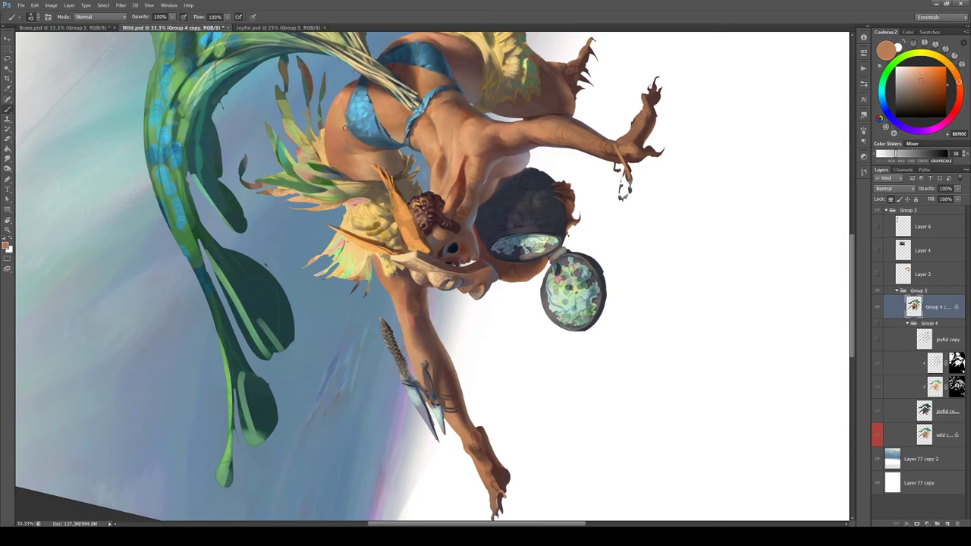
Touch up the outer edge of the brightly lit bikini panel with sampled cyan and light blue
left_click(341, 98, "alt")
left_click(345, 106, "alt")
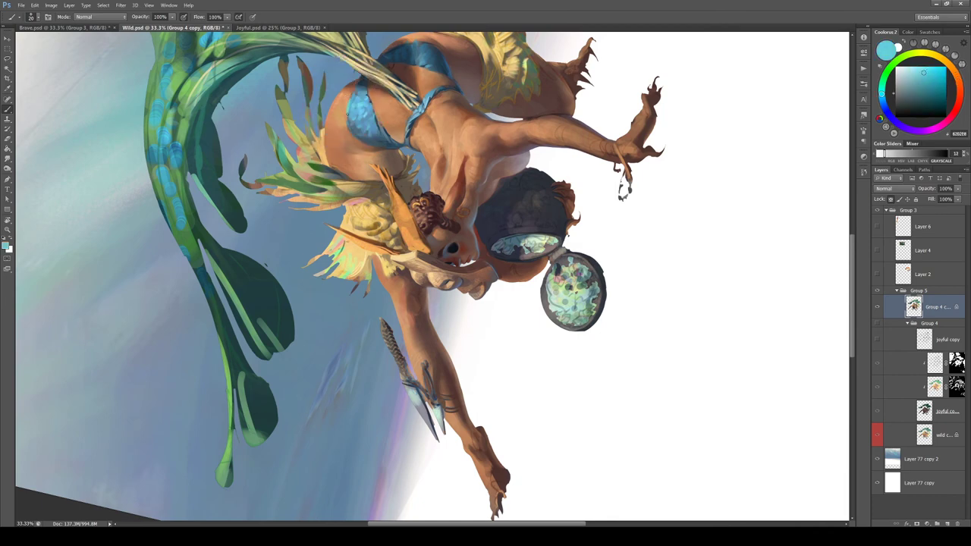
left_click(348, 119, "alt")
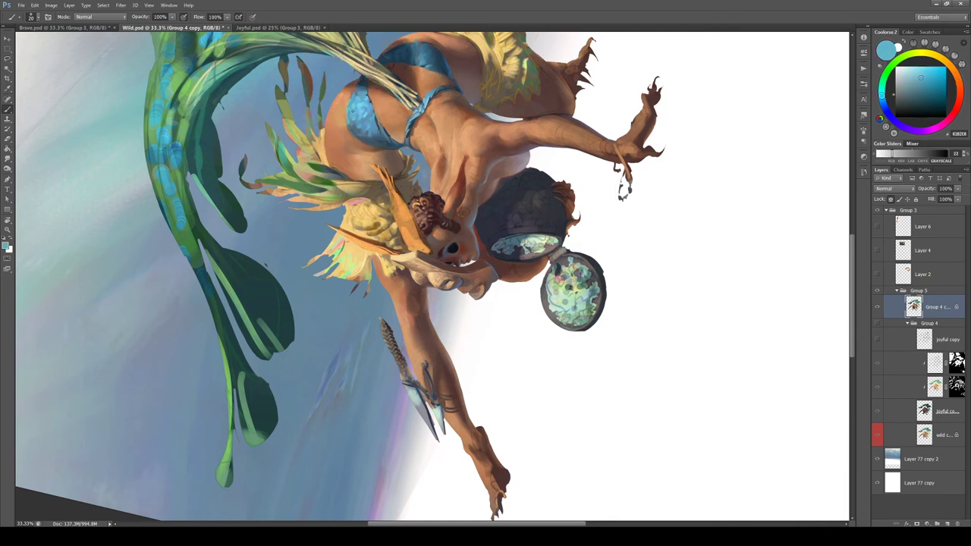
Paint fabric texture on the shaded bikini panel behind the tail with sampled medium and dark blues
left_click_drag(405, 138, 417, 187)
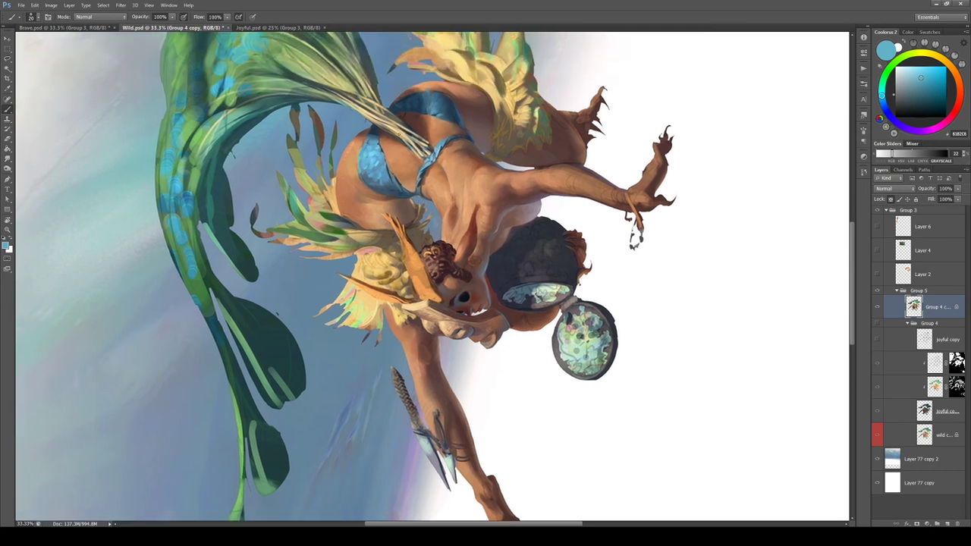
left_click(440, 114, "alt")
left_click(430, 103, "alt")
left_click(438, 103, "alt")
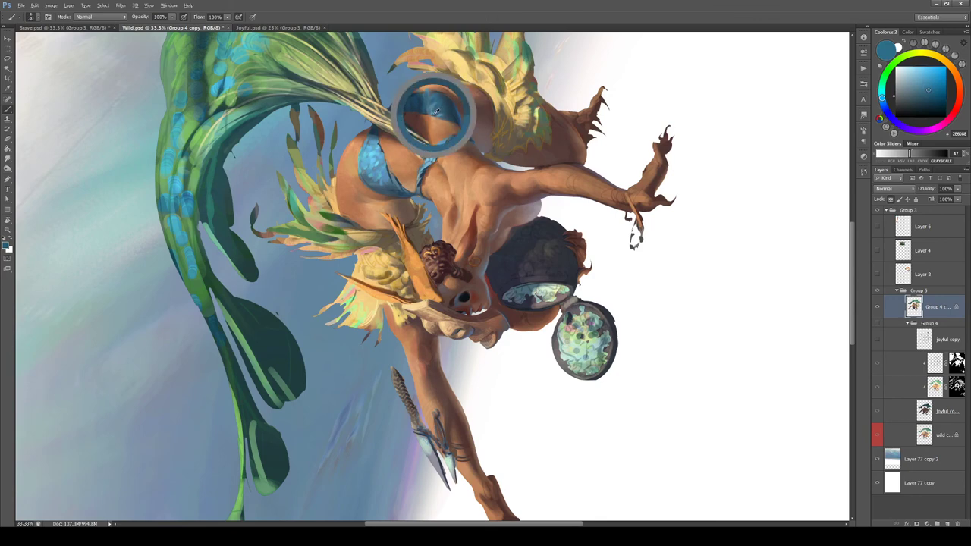
Refine the edge of the brightly lit bikini panel with a sampled muted light blue
left_click(375, 163, "alt")
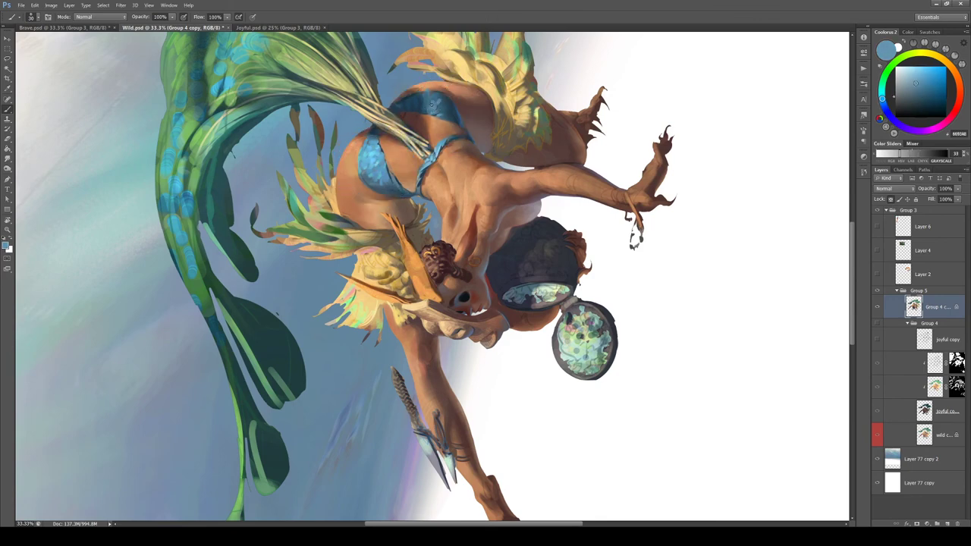
key("r")
left_click_drag(413, 159, 525, 292)
key("b")
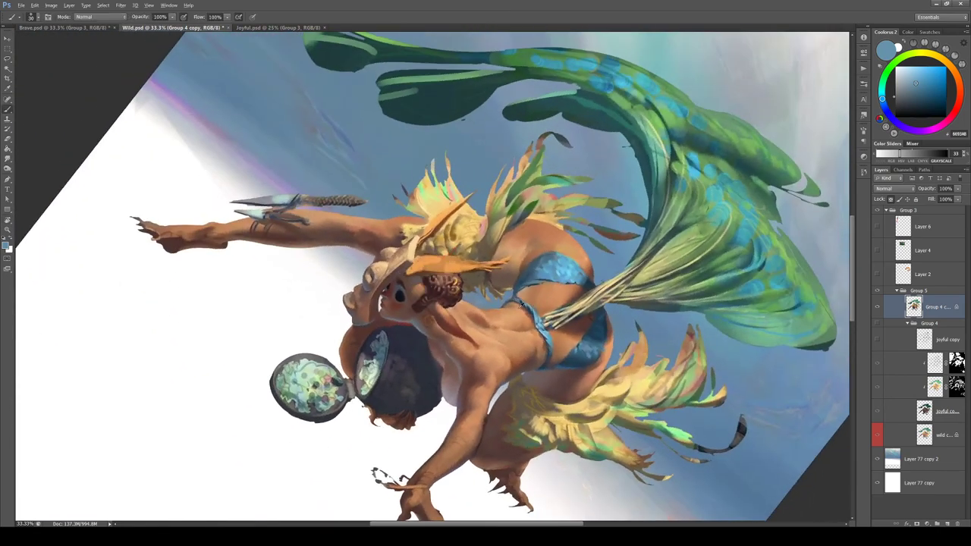
Rework the lower back skin beside the bikini's waist string with peach and orange-brown tones
left_click(520, 305, "alt")
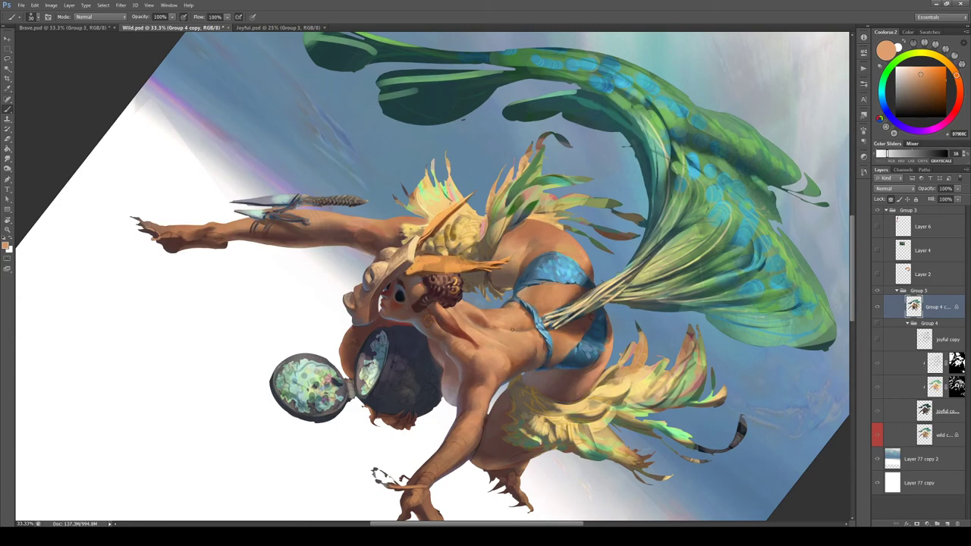
key("r")
mouse_move(510, 307)
left_mouse_down()
mouse_move(476, 353)
mouse_move(500, 338)
left_mouse_up()
key("b")
key("r")
key("b")
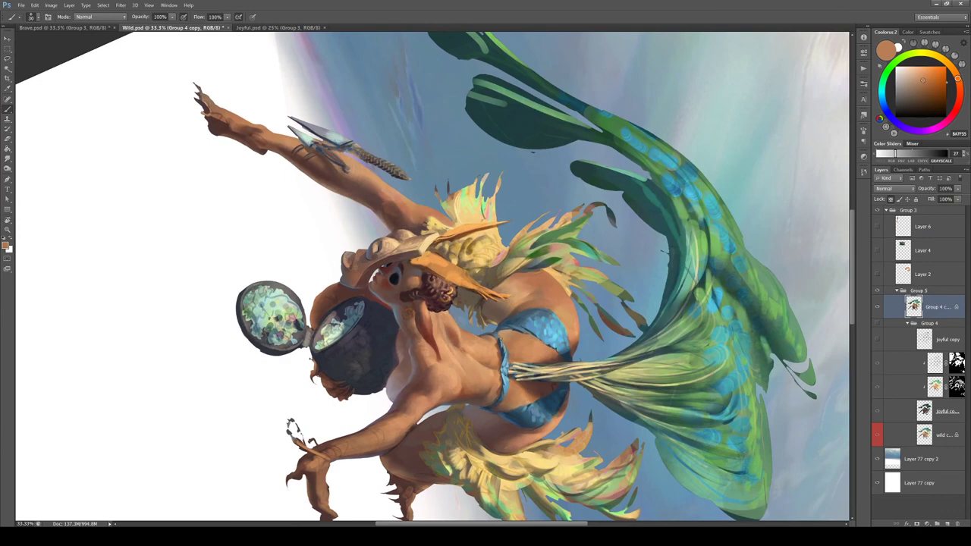
Define the twisted bikini waist string and its skin border with sampled grey, light blue and orange-brown tones
left_click(499, 334, "alt")
left_click(495, 333, "alt")
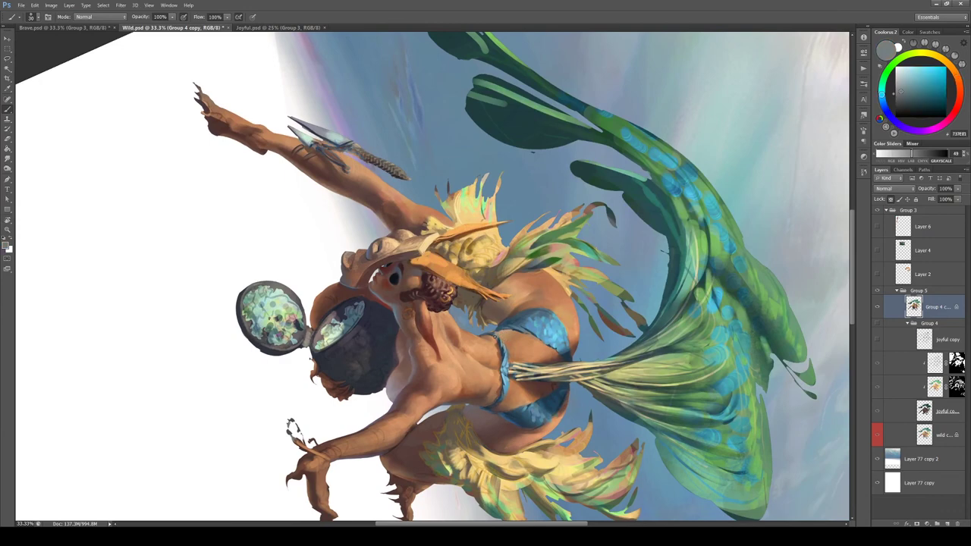
left_click(535, 328, "alt")
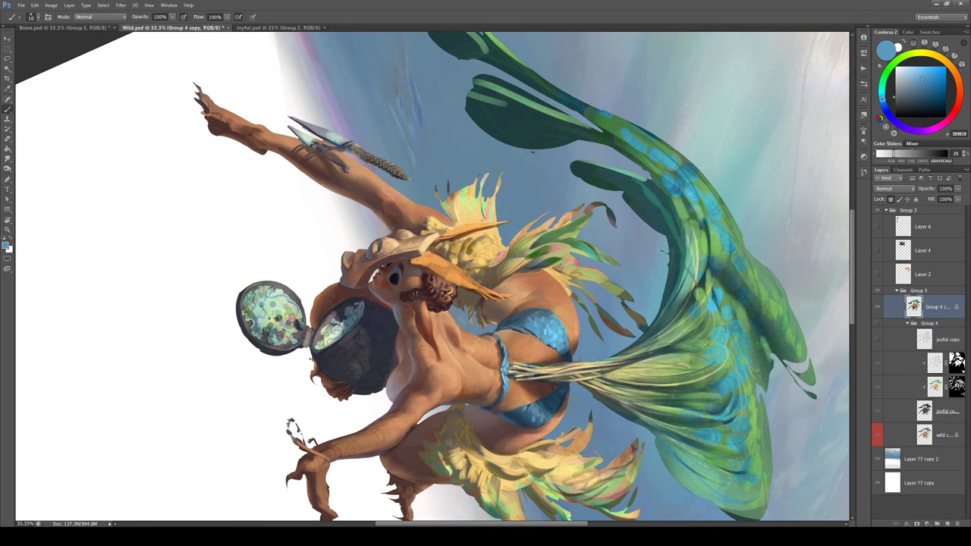
left_click(510, 354, "alt")
left_click(508, 365, "alt")
left_click(510, 357, "alt")
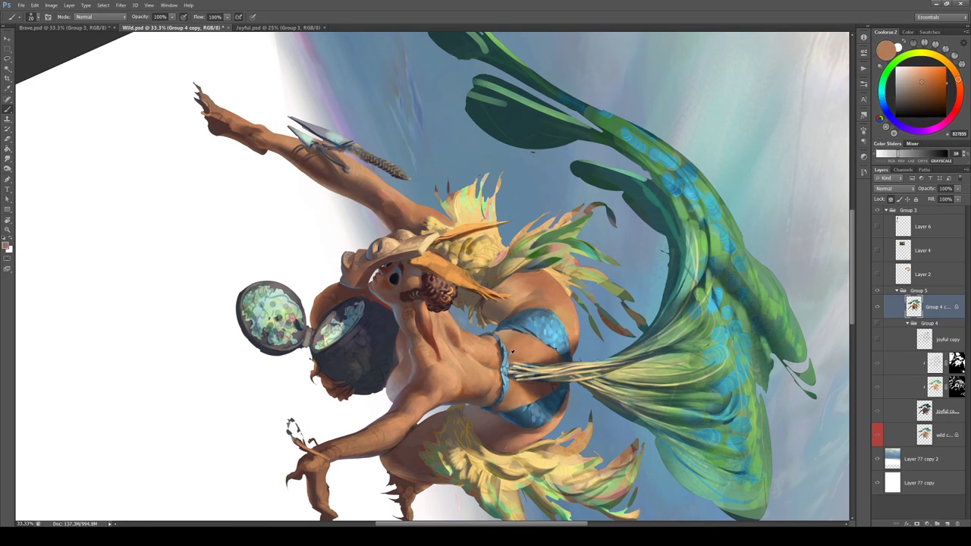
Shade the skin between the waist string and bikini panel with sampled grey-brown, dark red-brown and orange-brown tones
key("r")
left_click_drag(510, 356, 452, 387)
left_click(480, 347, "alt")
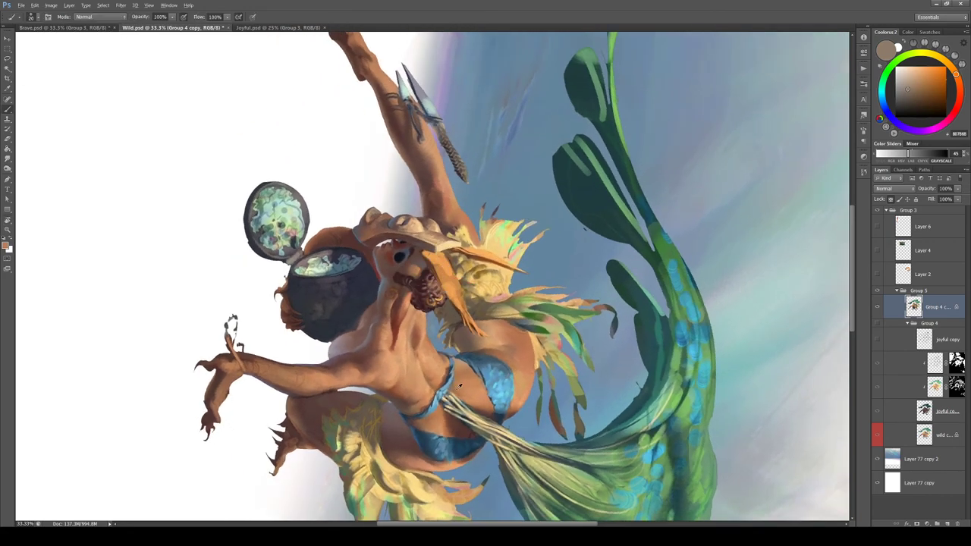
left_click(494, 408, "alt")
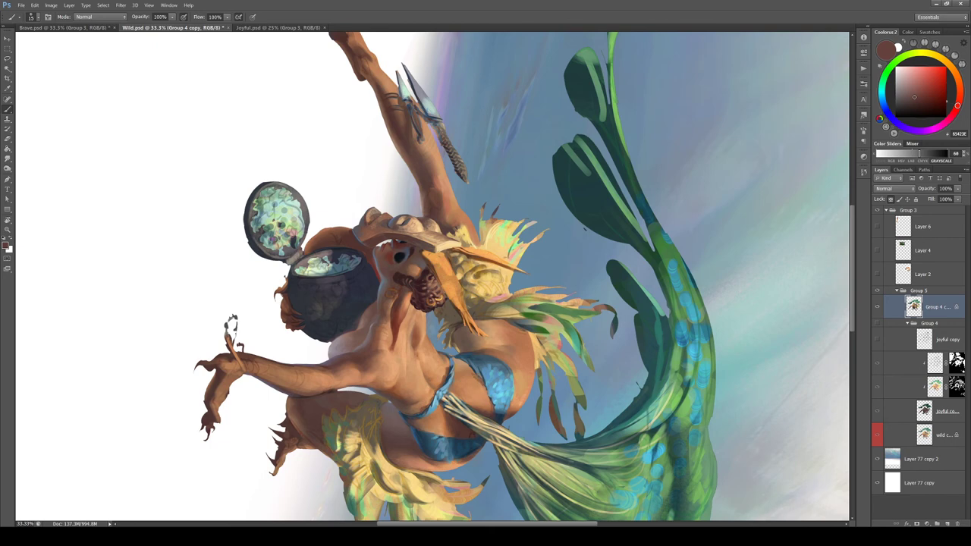
left_click(473, 368, "alt")
left_click(484, 378, "alt")
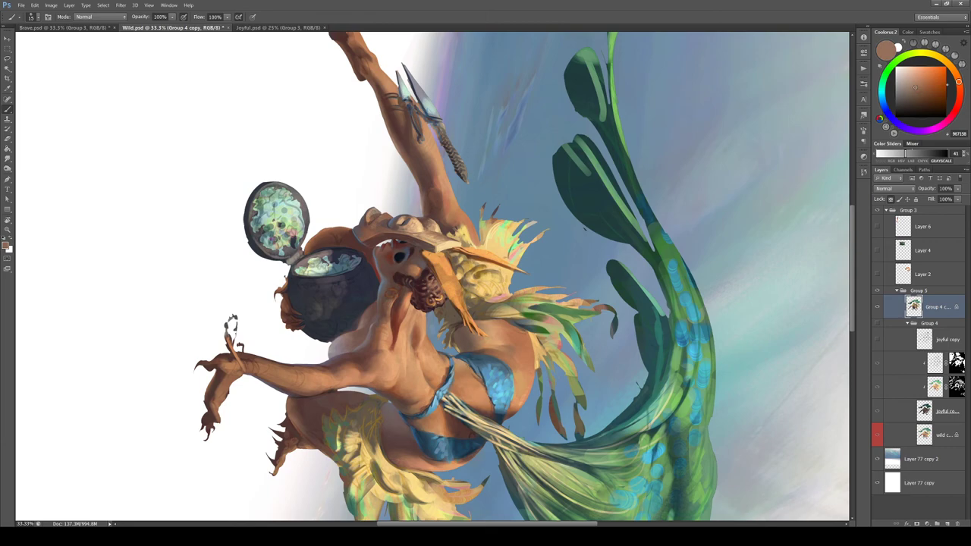
Rework the skin between the bright bikini panel and the pale strands with sampled dark red-brown, orange and muted brown tones
key("r")
mouse_move(482, 395)
left_mouse_down()
mouse_move(544, 343)
mouse_move(556, 236)
mouse_move(544, 212)
left_mouse_up()
left_click(568, 227, "alt")
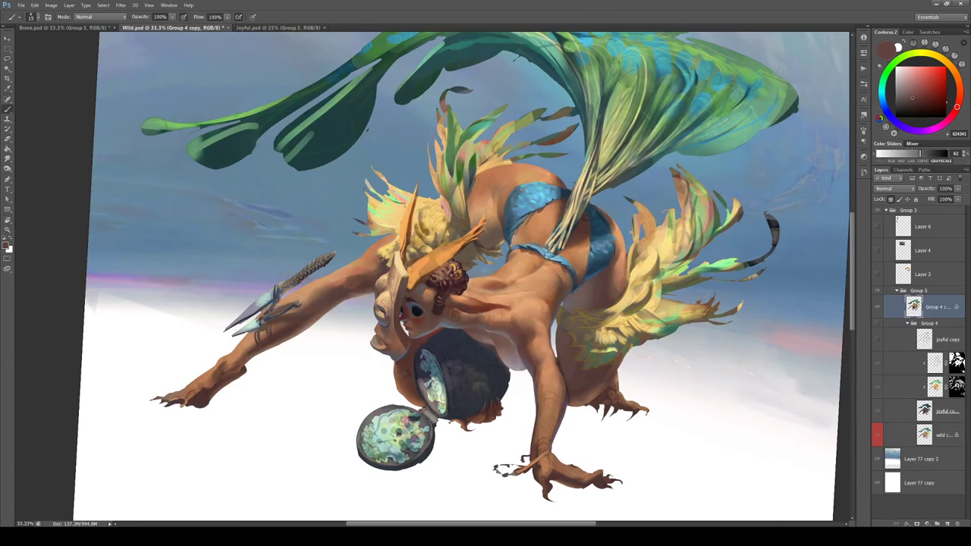
left_click(549, 207, "alt")
left_click(563, 204, "alt")
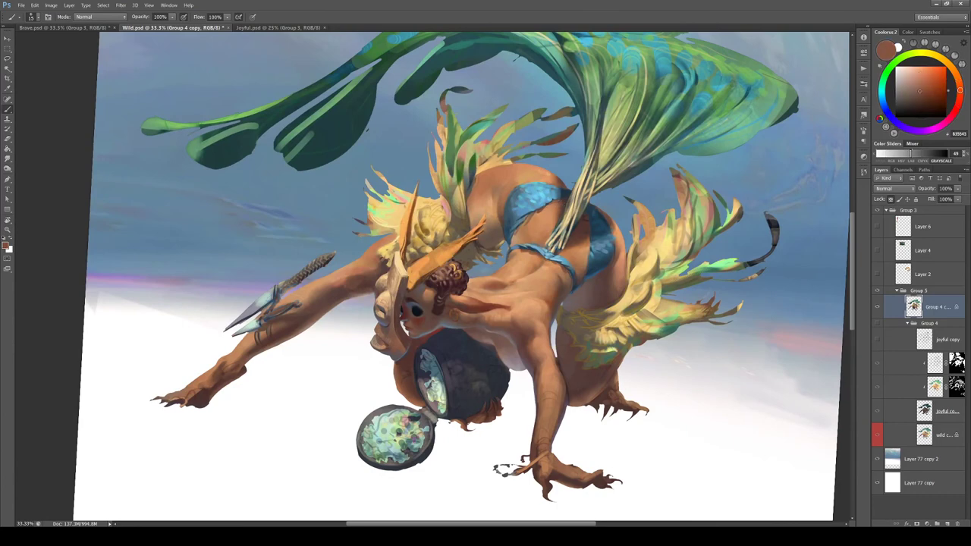
left_click(545, 215, "alt")
left_click(549, 211, "alt")
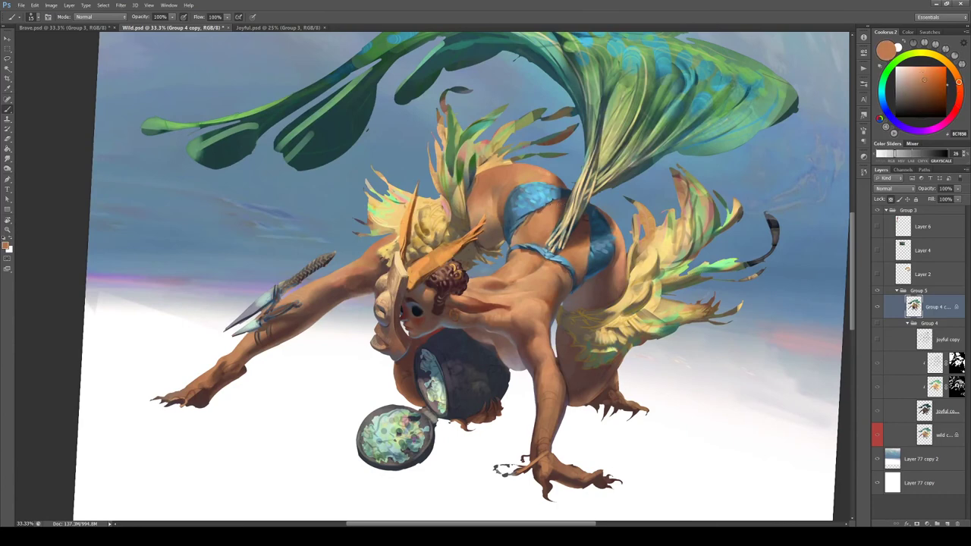
left_click(548, 212, "alt")
left_click(548, 214, "alt")
left_click(540, 209, "alt")
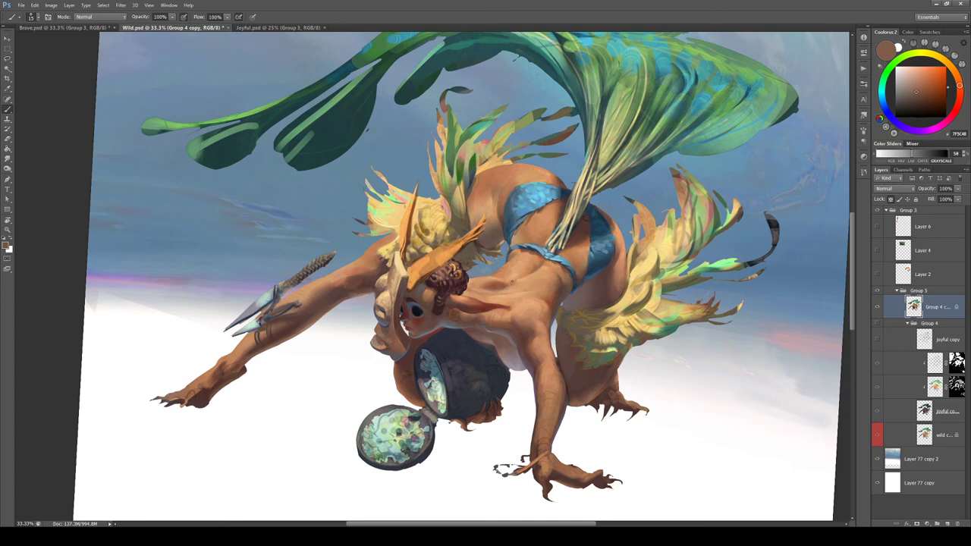
Shade the outstretched upper arm with a sampled grey-brown shifted to a muted dark red
left_click_drag(423, 300, 429, 283)
key("Escape")
key("ctrl+minus")
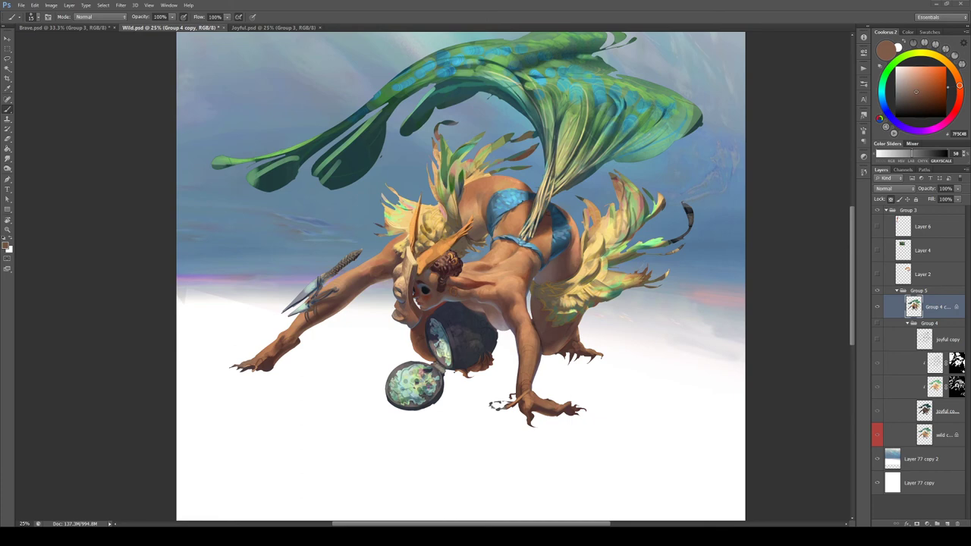
key("ctrl+plus")
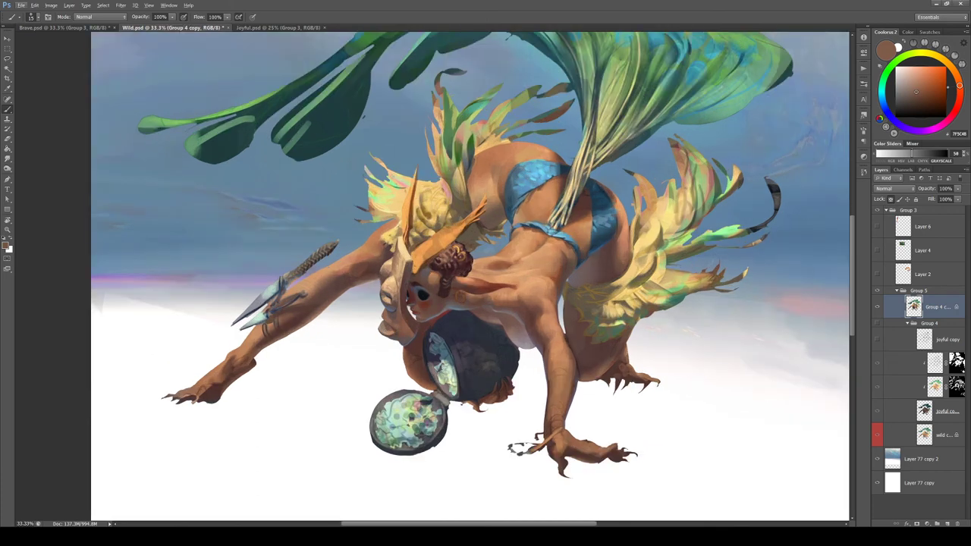
left_click_drag(391, 319, 408, 303)
left_click(515, 196, "alt")
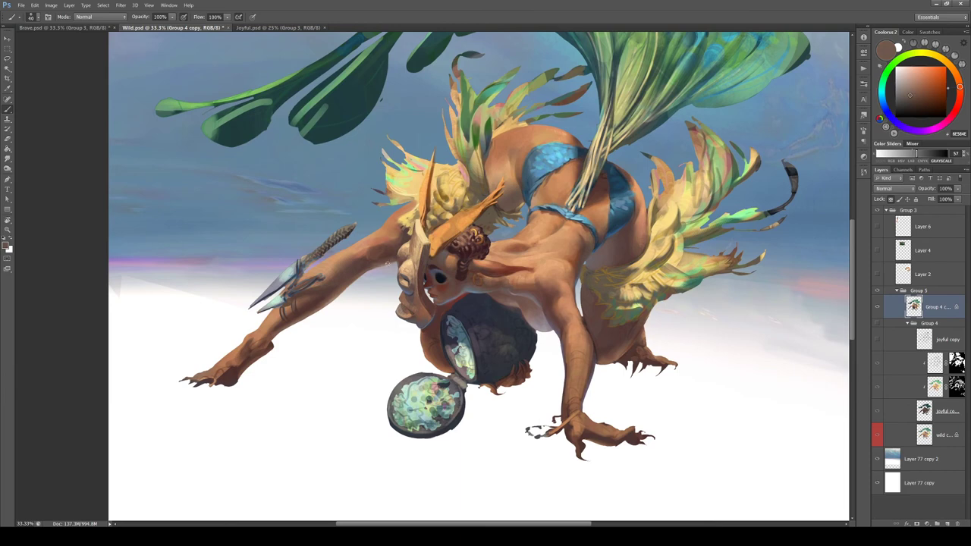
key("bracketright")
key("bracketleft")
mouse_move(928, 91)
left_mouse_down()
mouse_move(912, 104)
mouse_move(957, 109)
left_mouse_up()
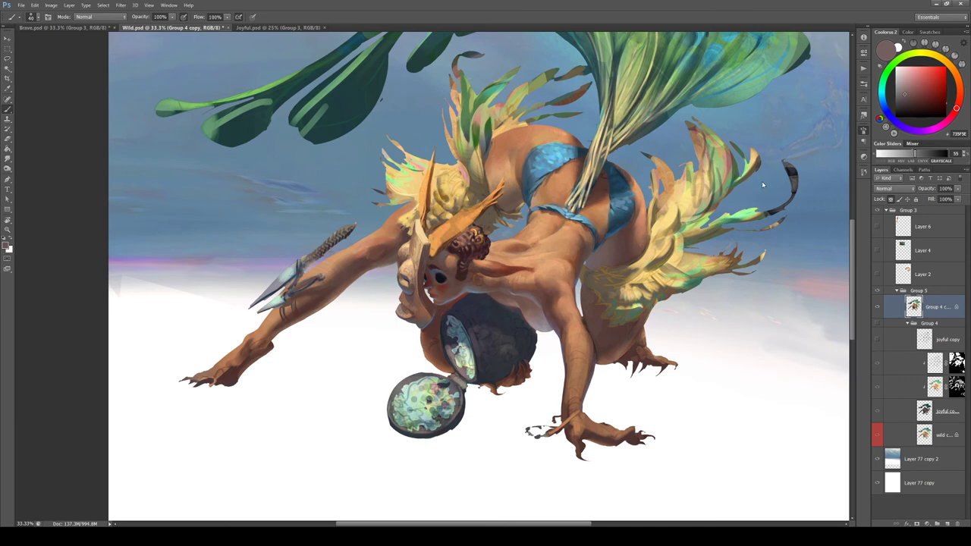
Blend the top of the outstretched arm near the shoulder feathers with sampled peach and reddish-brown skin tones
left_click(400, 234, "alt")
left_click(384, 240, "alt")
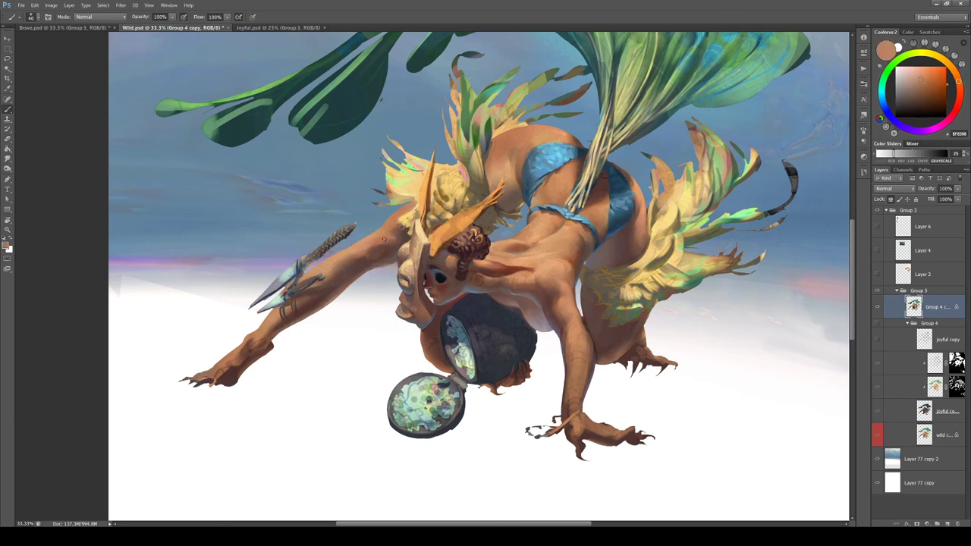
left_click(383, 240, "alt")
left_click(372, 241, "alt")
key("r")
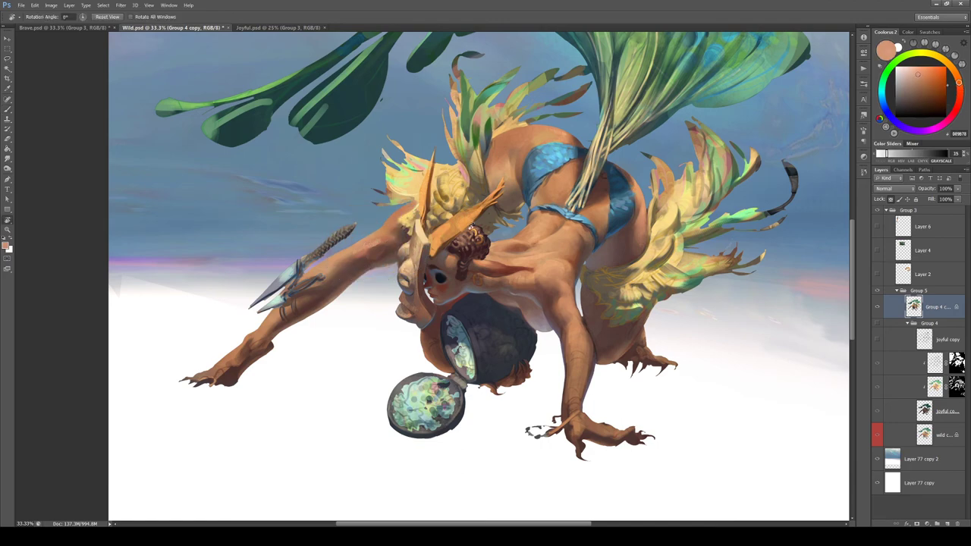
left_click_drag(371, 241, 372, 303)
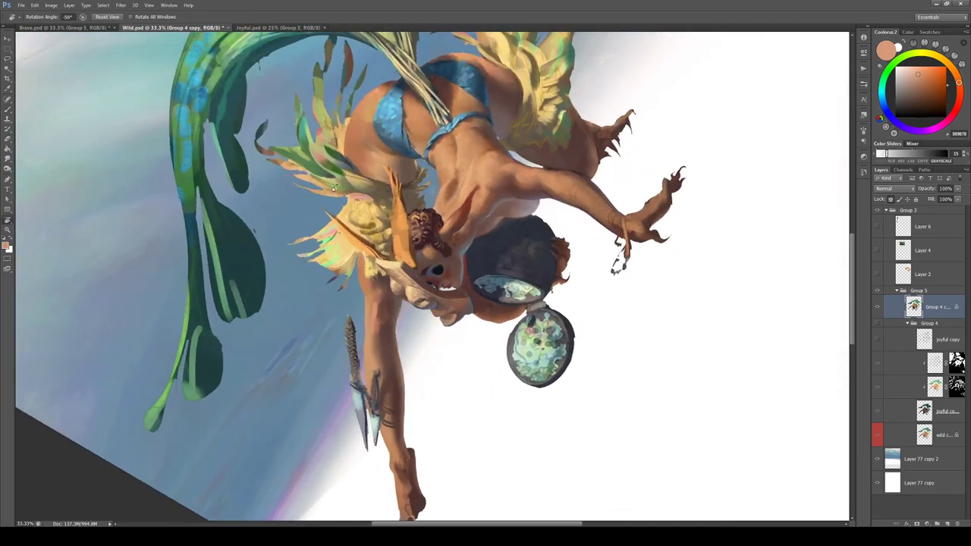
left_click(371, 303, "alt")
left_click(372, 303, "alt")
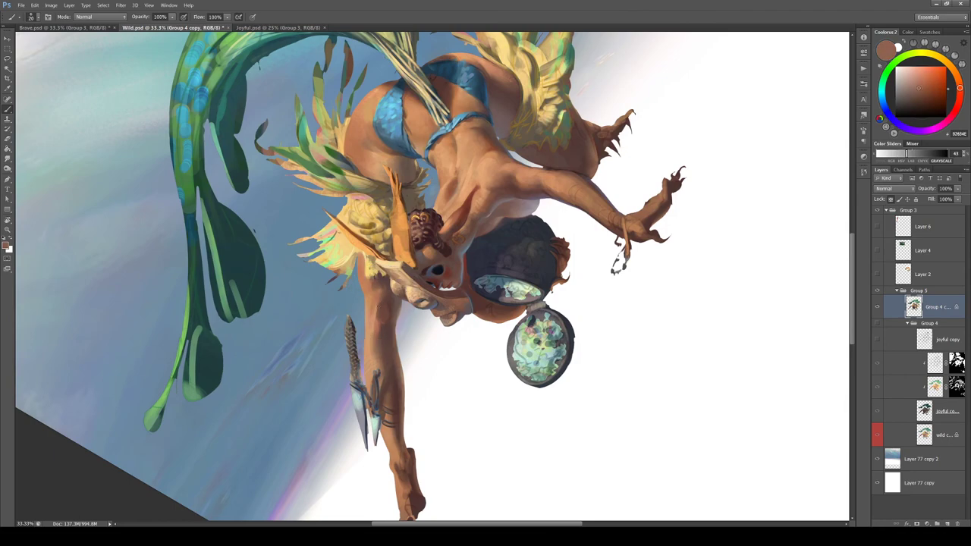
Model the outstretched upper arm beside the mask with sampled reddish-pink, light peach and dark red-brown tones
left_click_drag(498, 382, 364, 171)
left_click(471, 230, "alt")
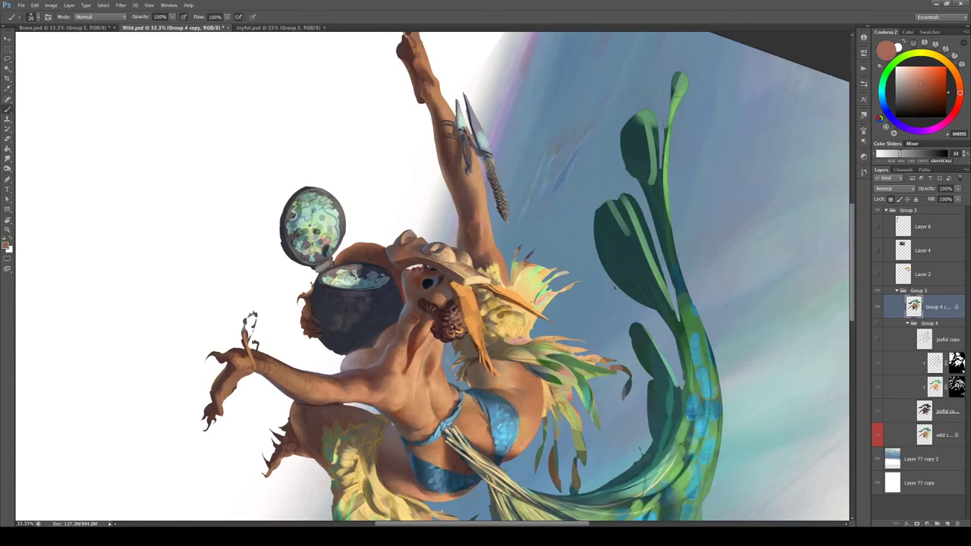
left_click(481, 239, "alt")
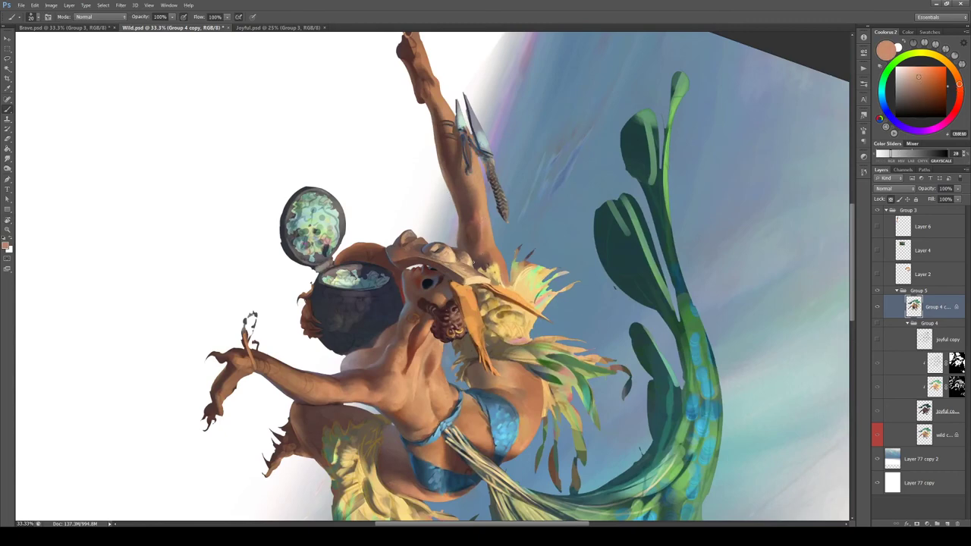
left_click(476, 228, "alt")
left_click(467, 223, "alt")
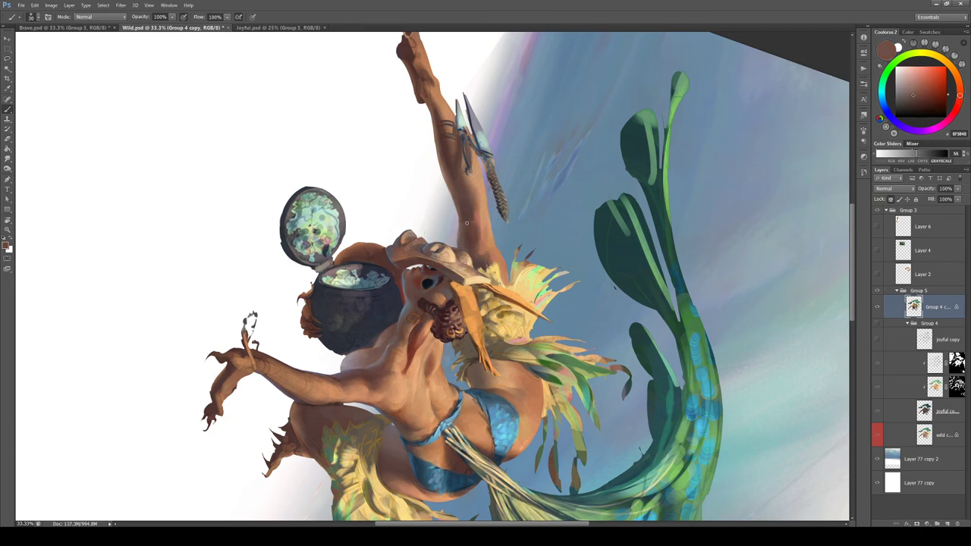
Refine the outstretched arm's shadowed edge up to the elbow with sampled grey-brown, dark red and muted pinkish-brown tones
left_click(464, 229, "alt")
left_click(468, 220, "alt")
left_click(464, 221, "alt")
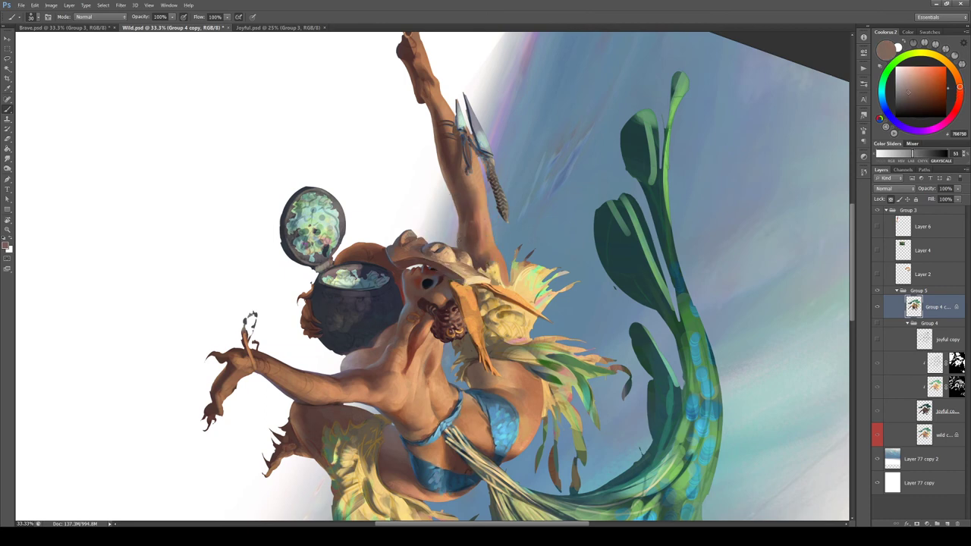
left_click(462, 210, "alt")
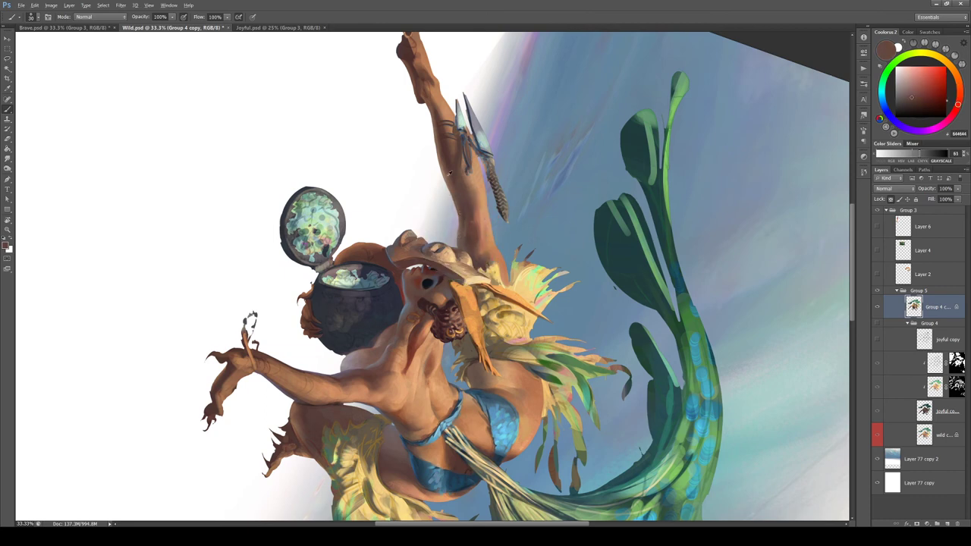
left_click(450, 195, "alt")
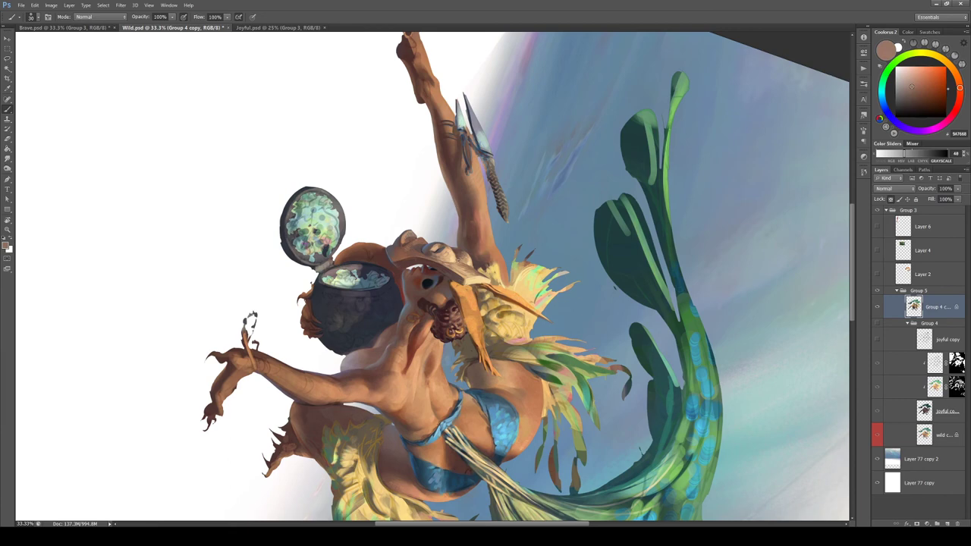
key("Escape")
key("ctrl+minus")
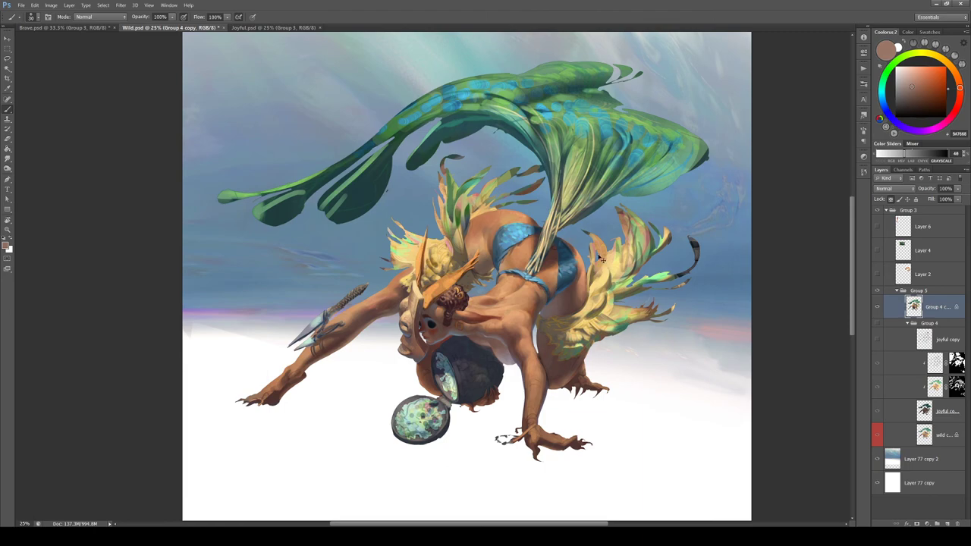
Brighten the upper back skin beside the long ear with sampled light peach tones
key("ctrl+minus")
key("ctrl+plus")
key("r")
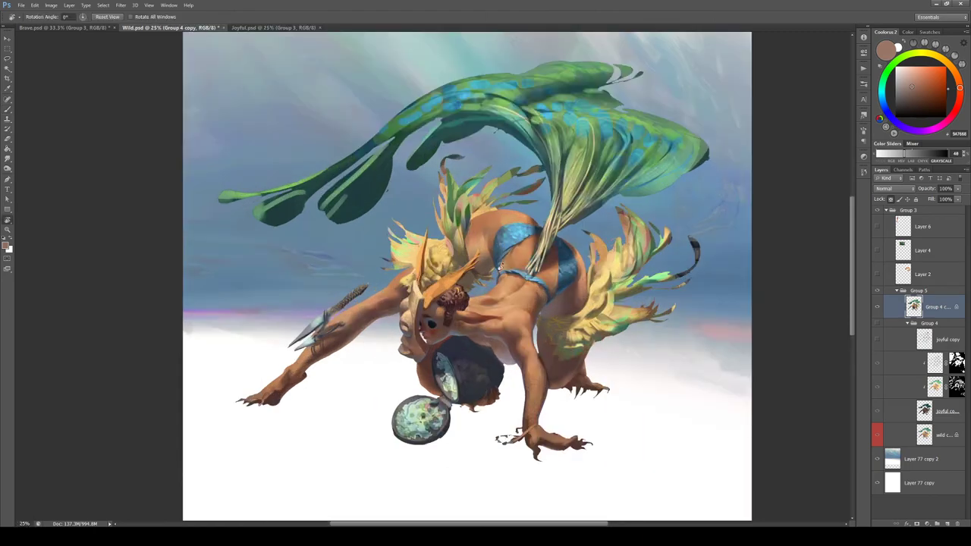
mouse_move(562, 282)
left_mouse_down()
mouse_move(507, 179)
mouse_move(467, 159)
left_mouse_up()
left_click(482, 223, "alt")
left_click(479, 221, "alt")
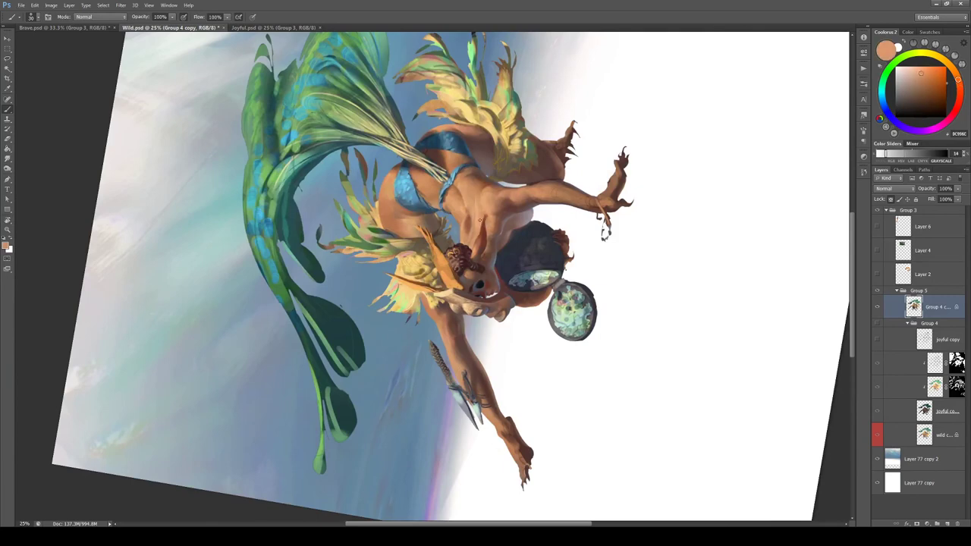
left_click(480, 220, "alt")
key("r")
left_click_drag(479, 226, 477, 349)
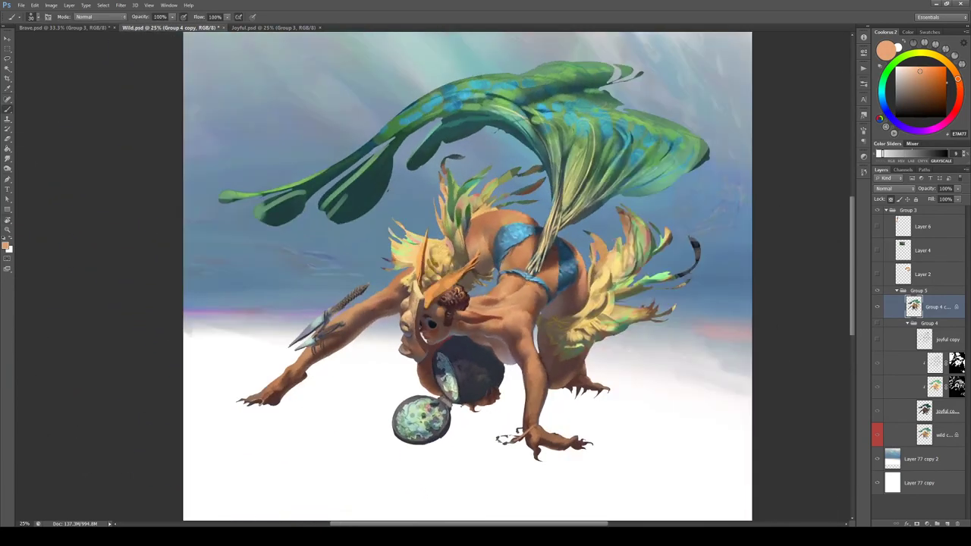
Refine the long ear's inner shadow and upper edge with sampled dark red, orange-brown and peach tones
key("ctrl+plus")
left_click(506, 349, "alt")
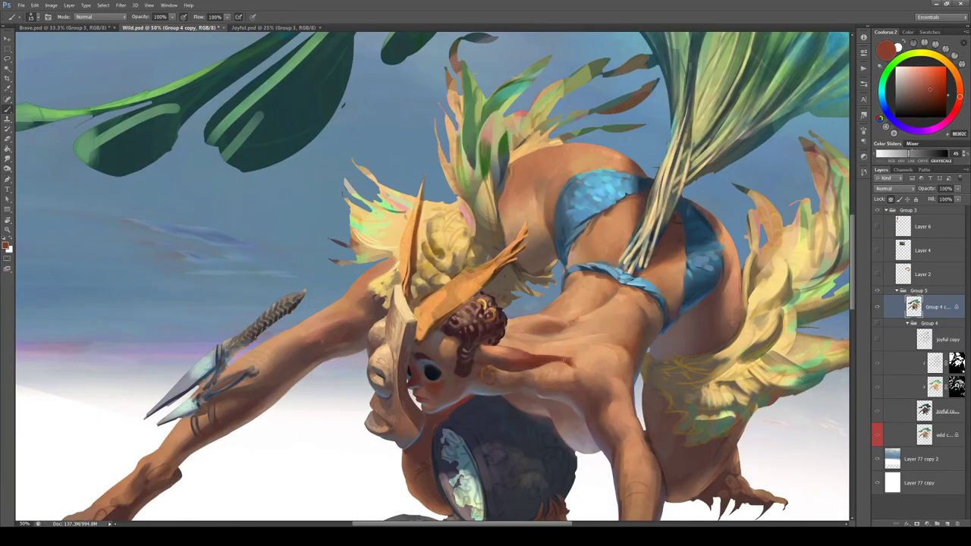
left_click_drag(573, 360, 581, 361)
left_click(461, 350, "alt")
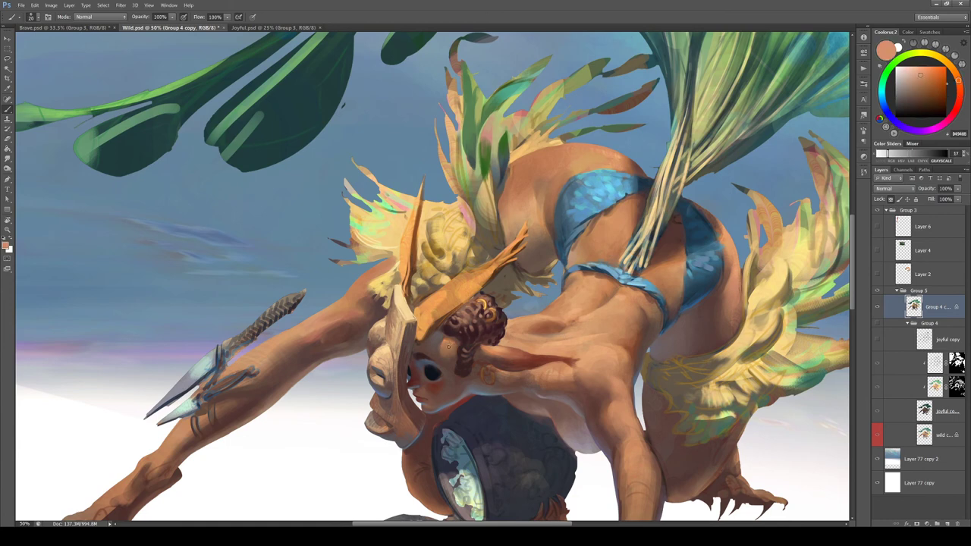
left_click(537, 343, "alt")
left_click(509, 353, "alt")
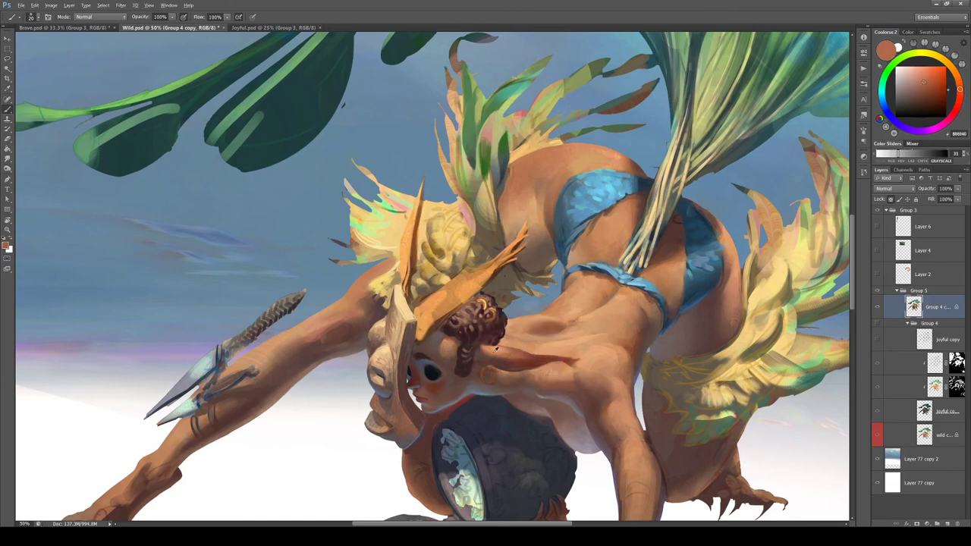
left_click(497, 349, "alt")
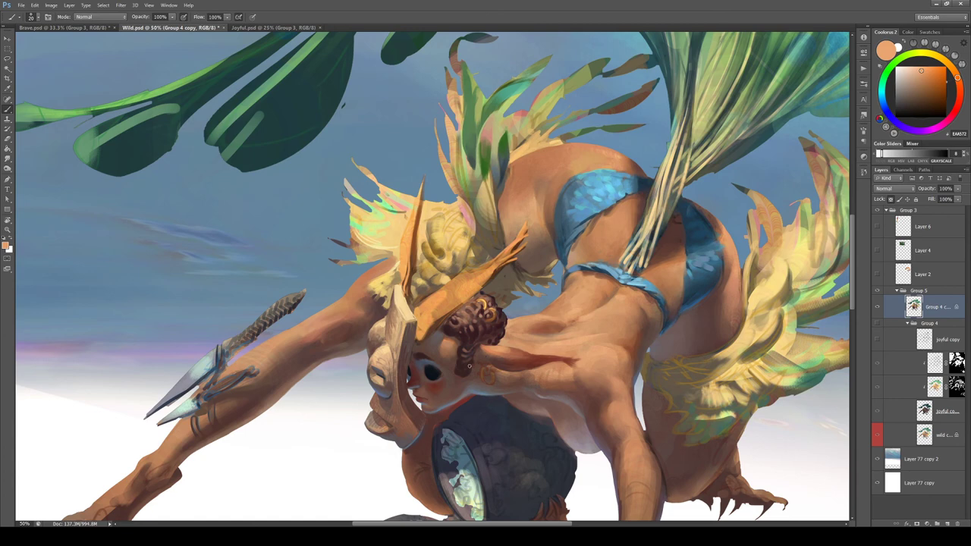
Touch up the skin around the waist string and lower corner of the bright bikini panel with sampled orange-brown and peach tones
left_click(663, 254, "alt")
left_click(634, 327, "alt")
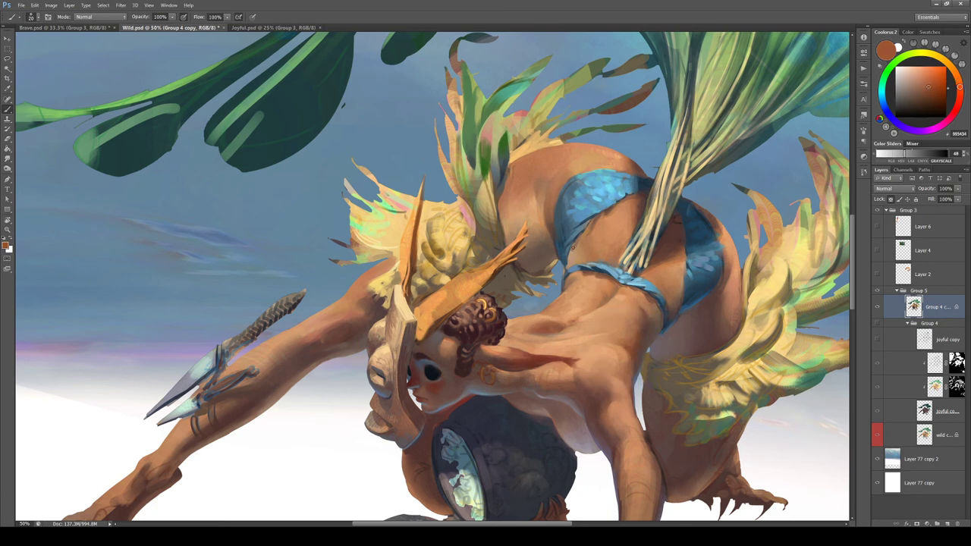
left_click(574, 252, "alt")
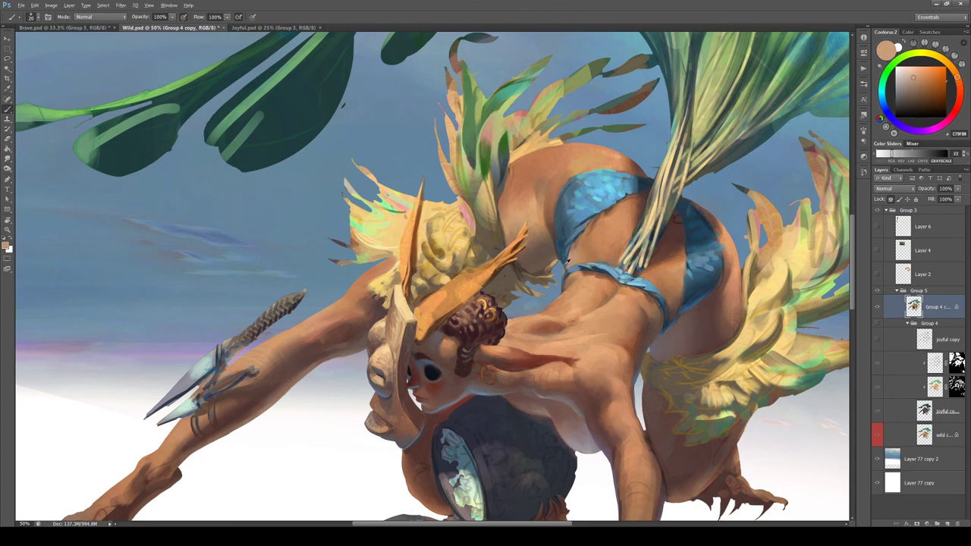
left_click(566, 265, "alt")
left_click(561, 267, "alt")
Define the join between the bikini panel and waist string with sampled dark blue and muted brown tones
key("x")
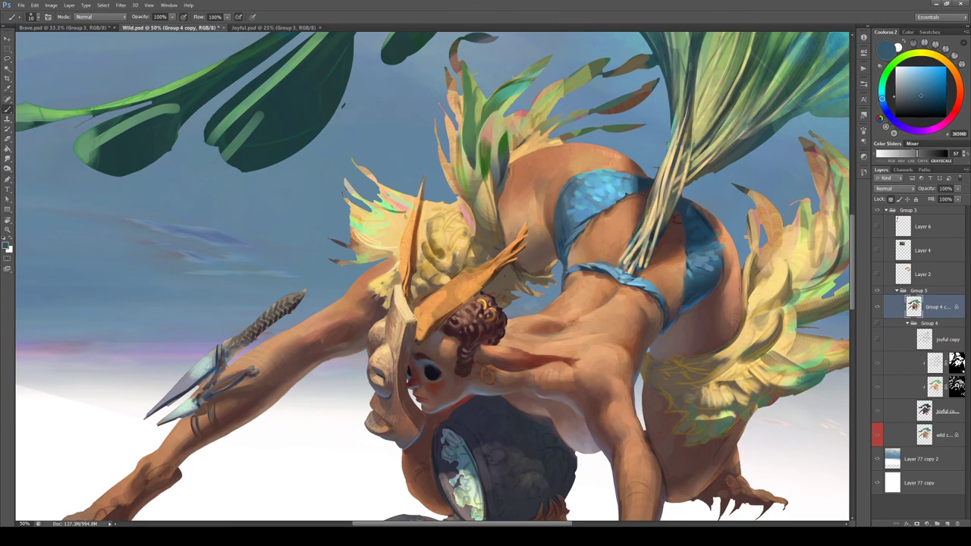
left_click(569, 275, "alt")
left_click(568, 274, "alt")
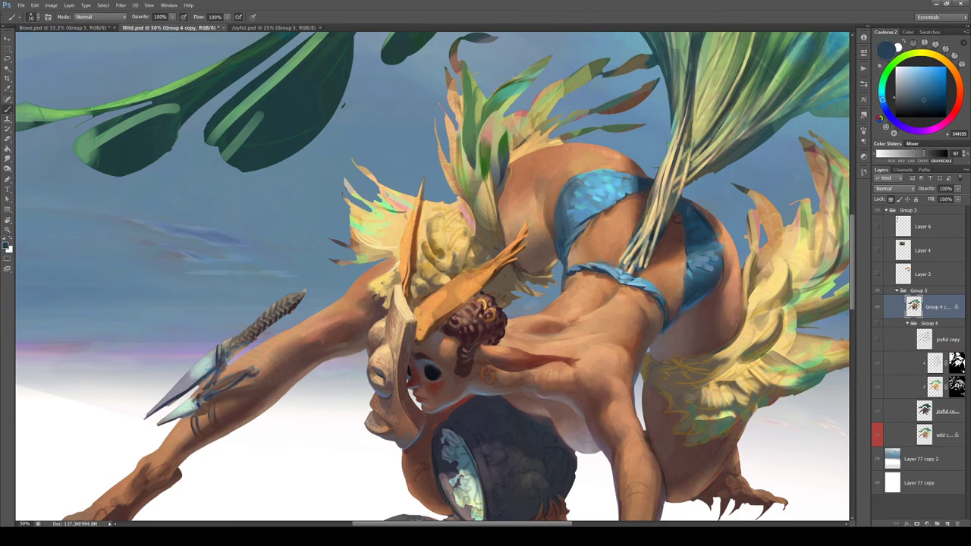
left_click(568, 279, "alt")
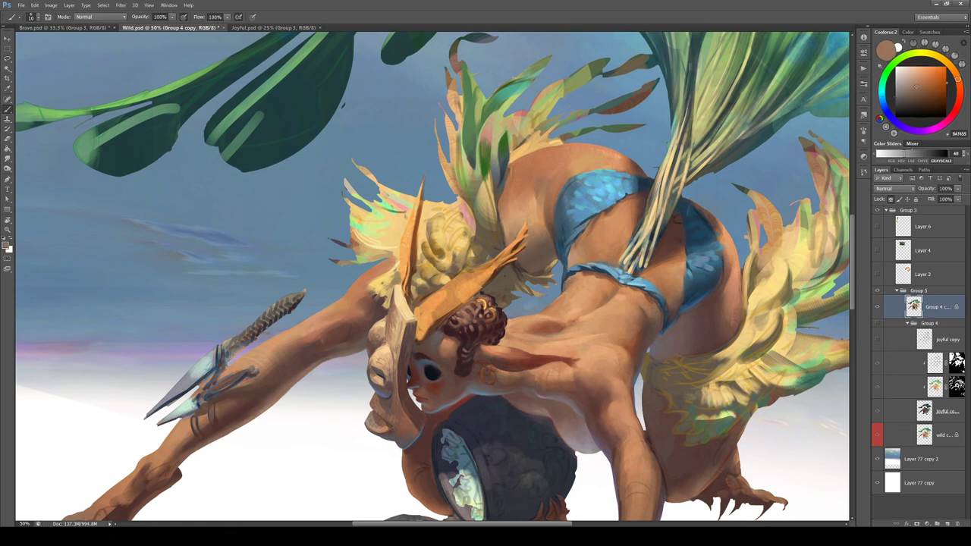
left_click(569, 276, "alt")
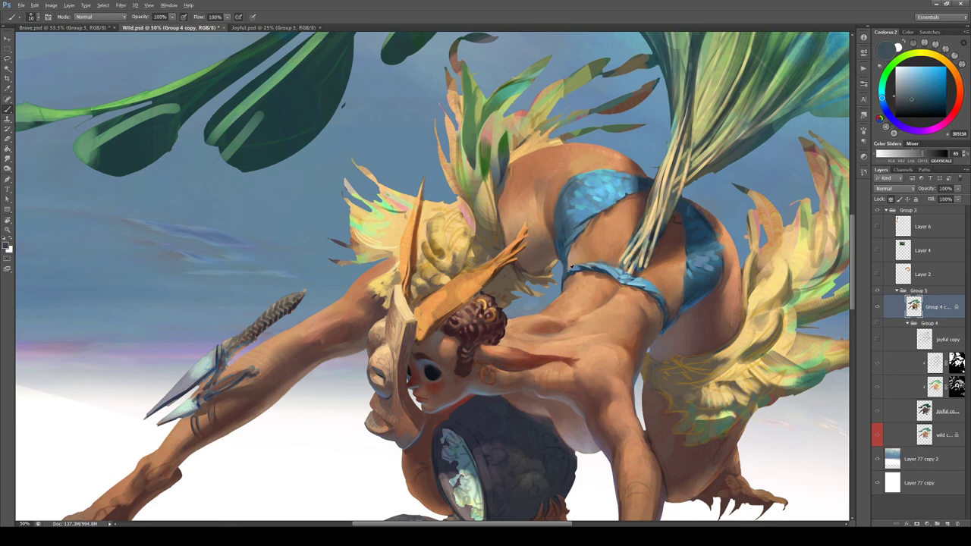
Brighten the scale pattern on the bright bikini panel with sampled mid-blue and light cyan tones
left_click(565, 199, "alt")
left_click(588, 218, "alt")
left_click(603, 183, "alt")
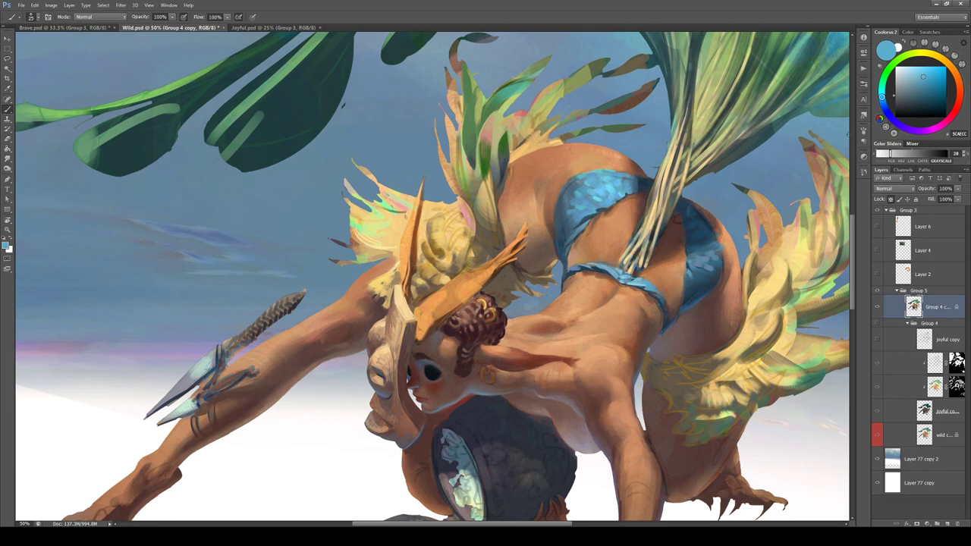
left_click(588, 187, "alt")
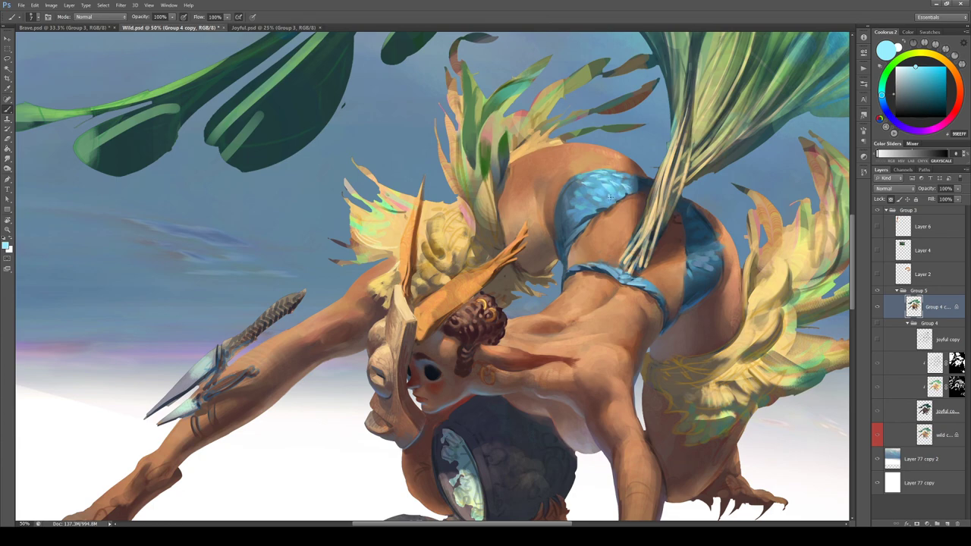
key("r")
left_click_drag(654, 230, 398, 82)
key("b")
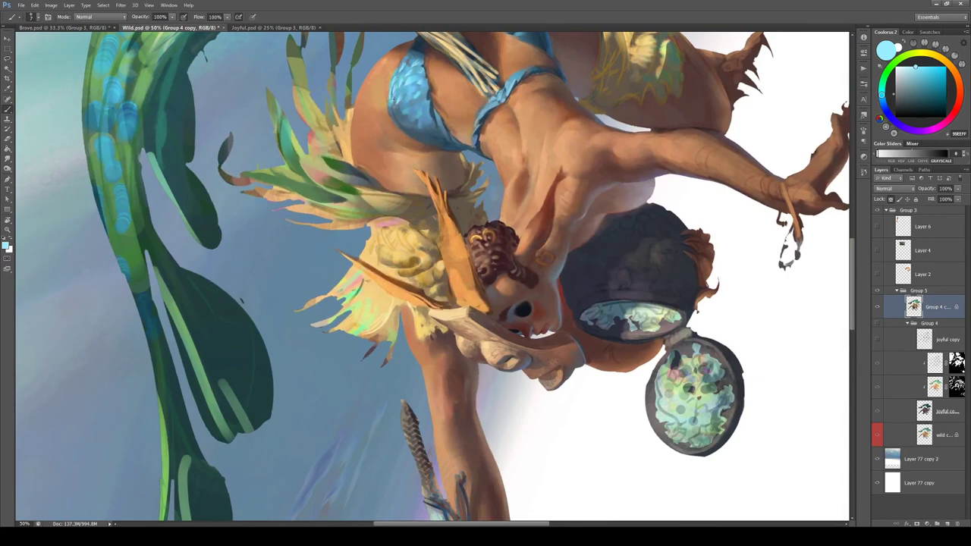
left_click_drag(395, 95, 370, 177)
Touch up the scale pattern on the shaded bikini panel with sampled mid-blue tones
key("r")
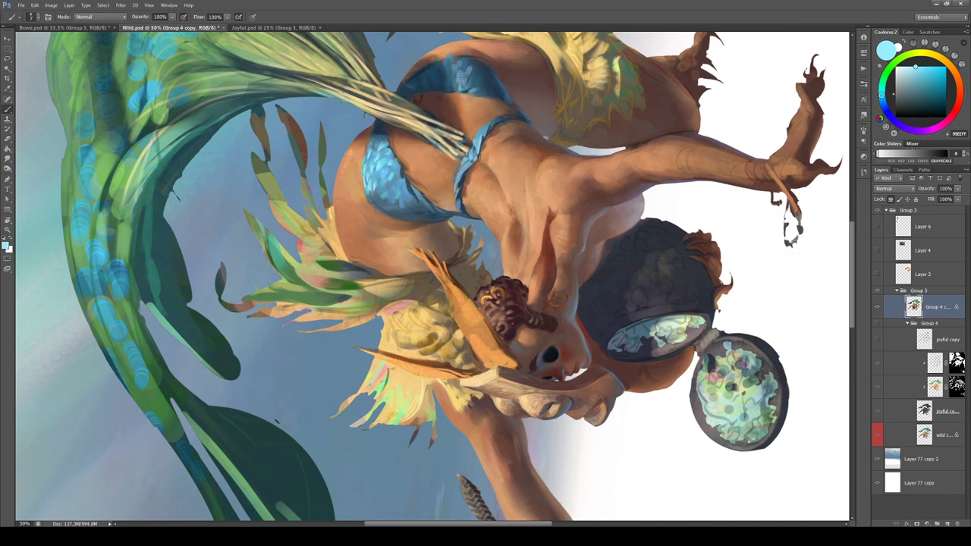
left_click(455, 78, "alt")
left_click(466, 86, "alt")
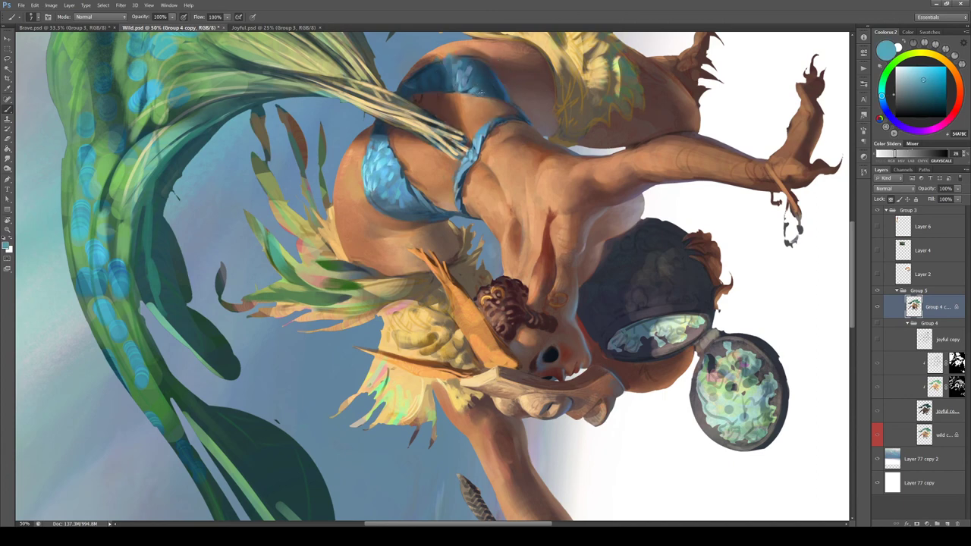
Refine the folds and upper corner of the bright bikini panel beside the tail strands with dark teal and light blue
key("r")
mouse_move(488, 94)
left_mouse_down()
mouse_move(648, 218)
mouse_move(645, 326)
left_mouse_up()
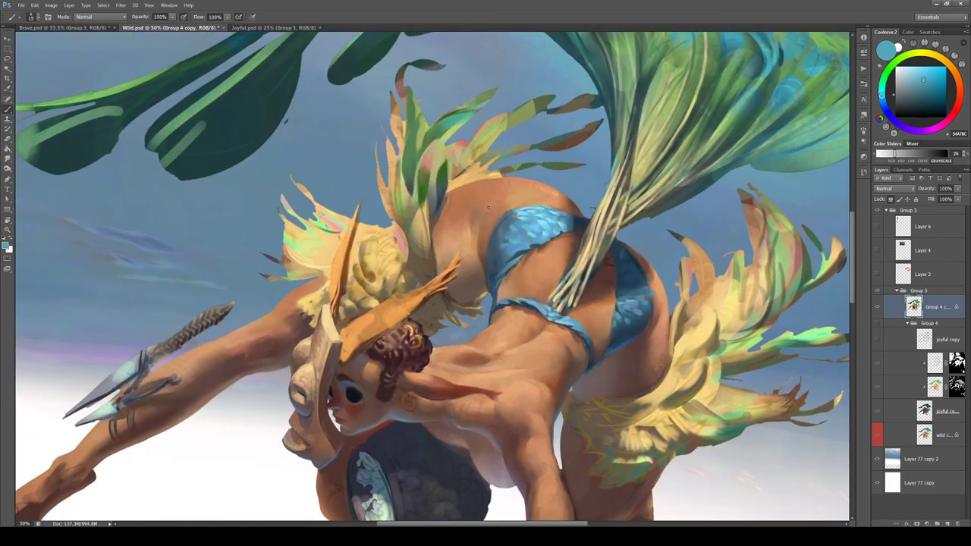
left_click(533, 240, "alt")
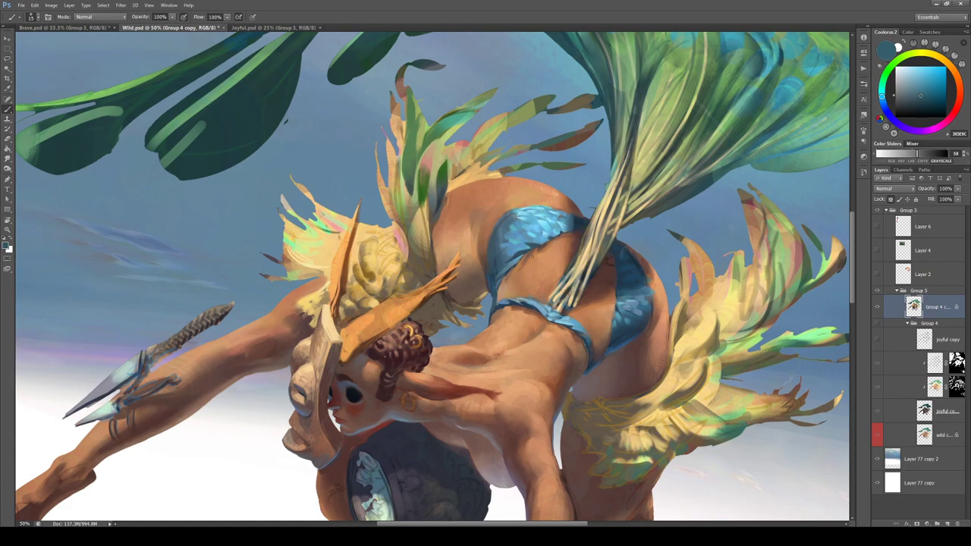
left_click_drag(532, 257, 510, 176)
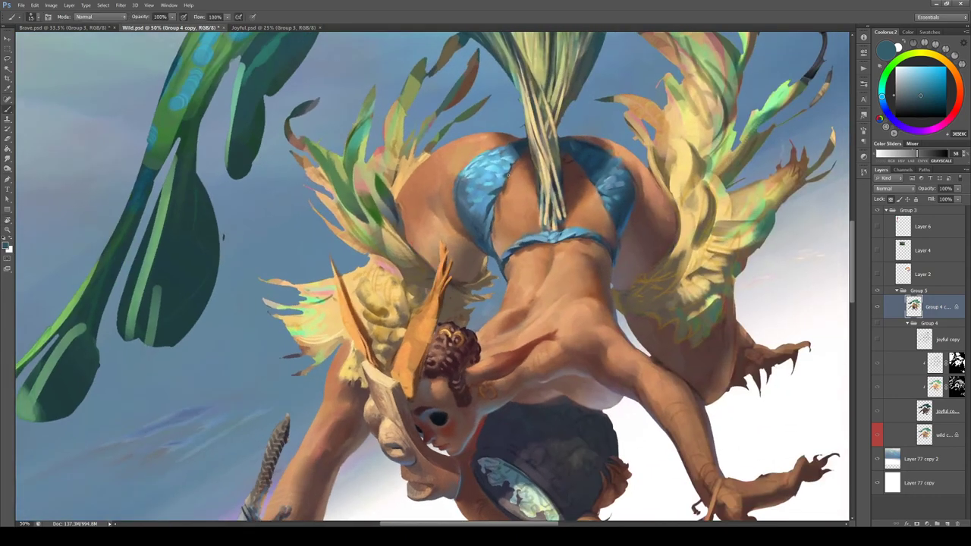
left_click(935, 100)
left_click(513, 155, "alt")
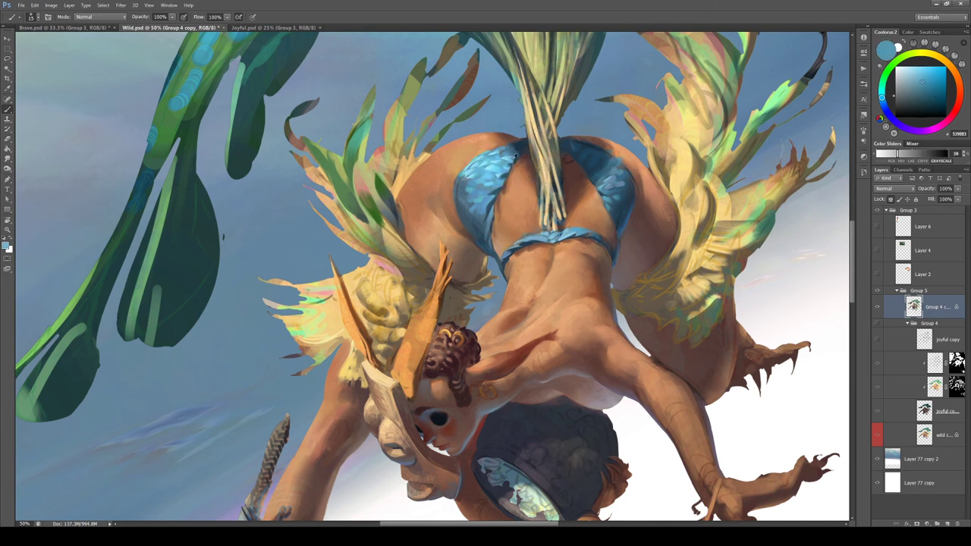
left_click(502, 168, "alt")
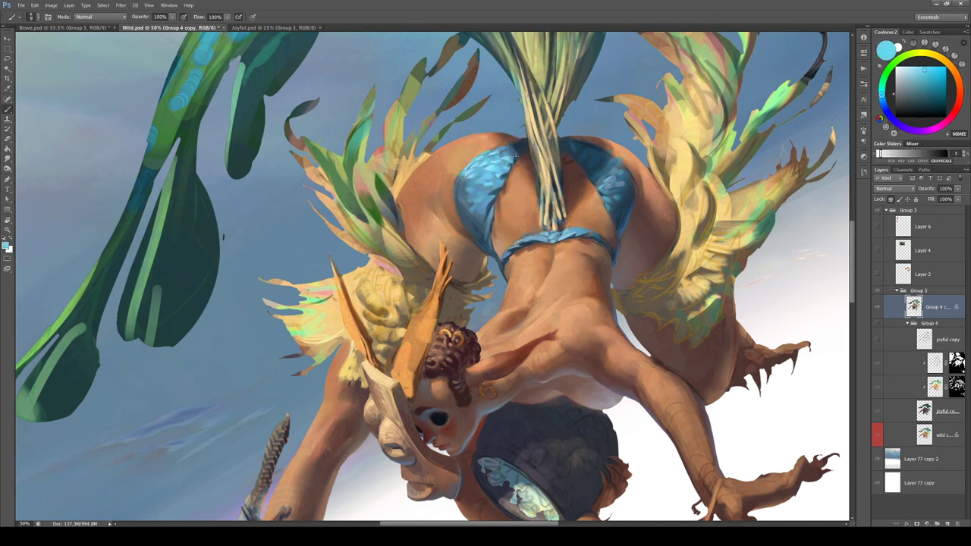
left_click(516, 158, "alt")
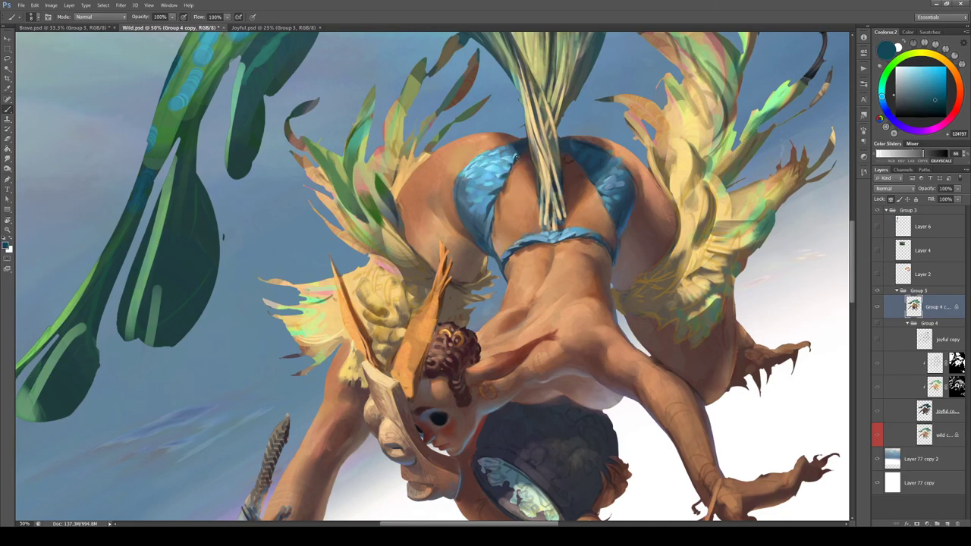
Clean up the edge between the bright bikini panel and the hip skin with sampled grey-blue, peach and orange-brown tones
key("ctrl+minus")
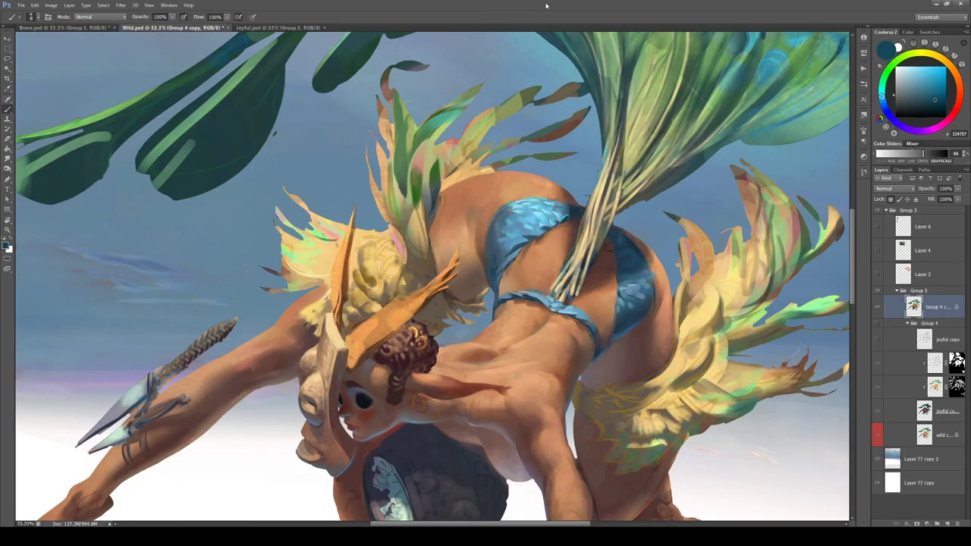
key("ctrl+minus")
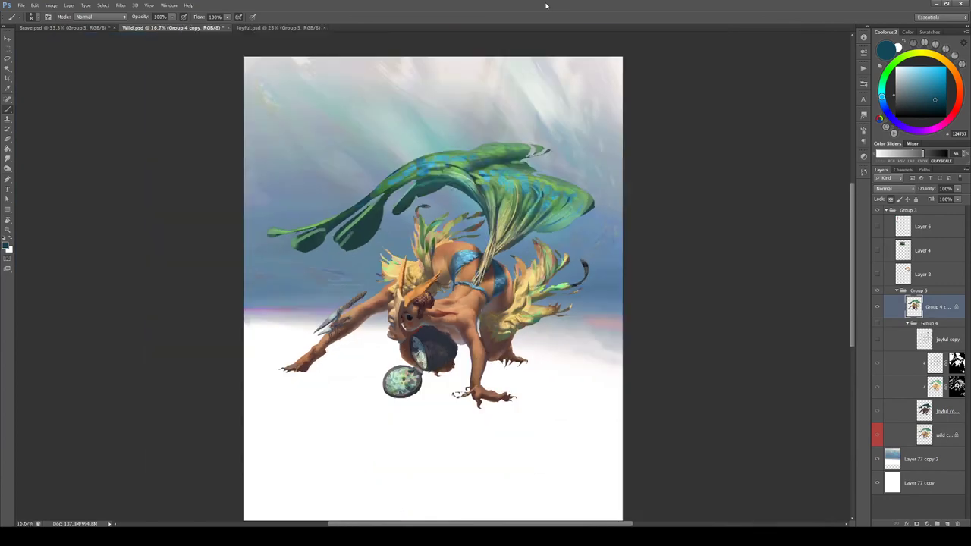
key("ctrl+plus")
key("ctrl+plus")
key("ctrl+plus")
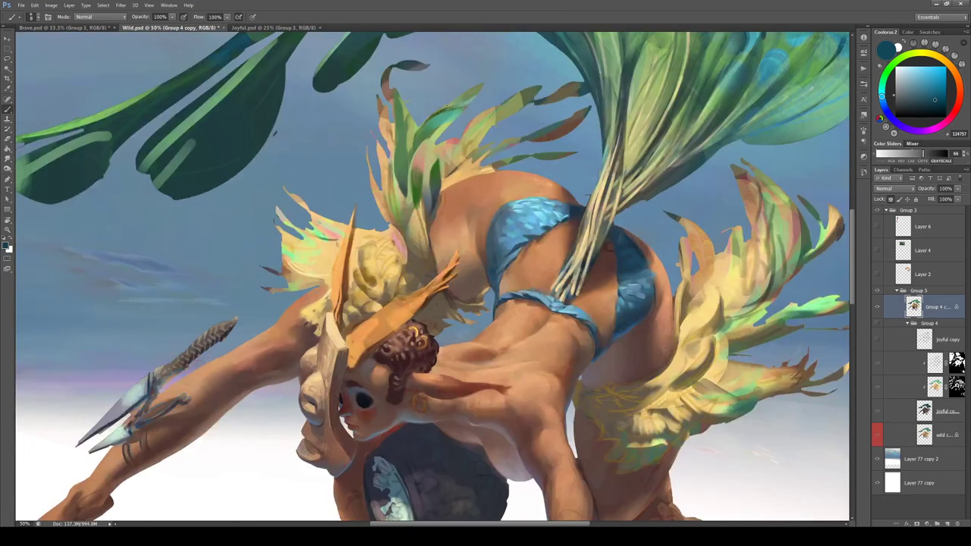
left_click(501, 217, "alt")
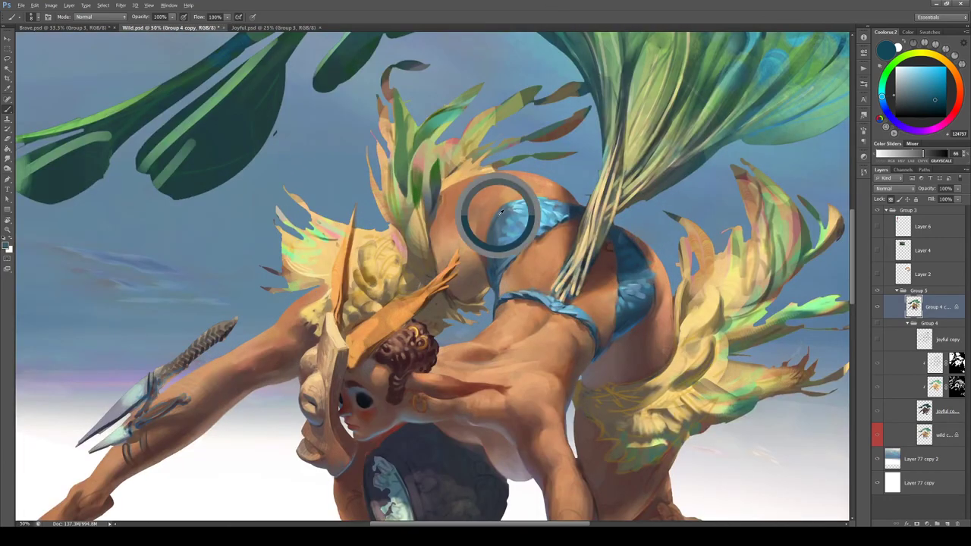
key("l")
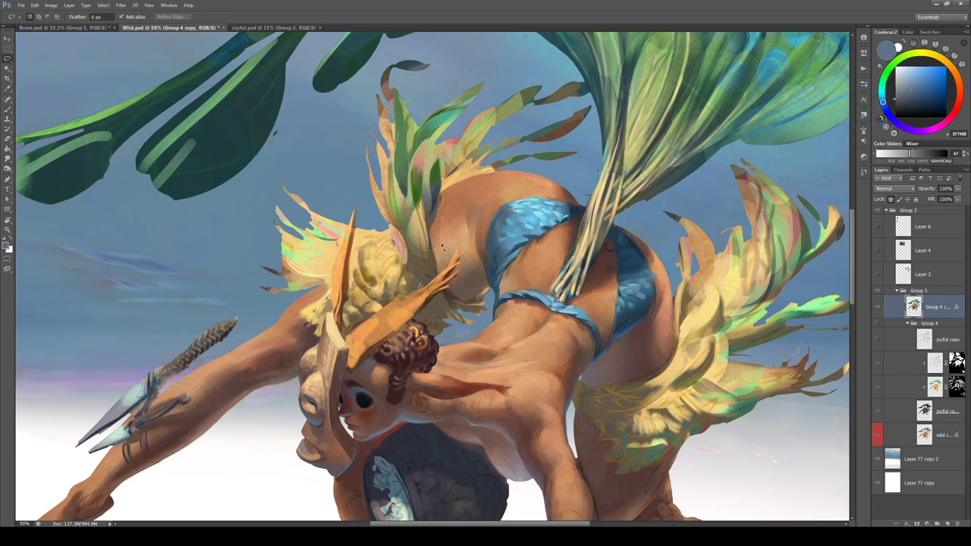
key("b")
left_click(465, 225, "alt")
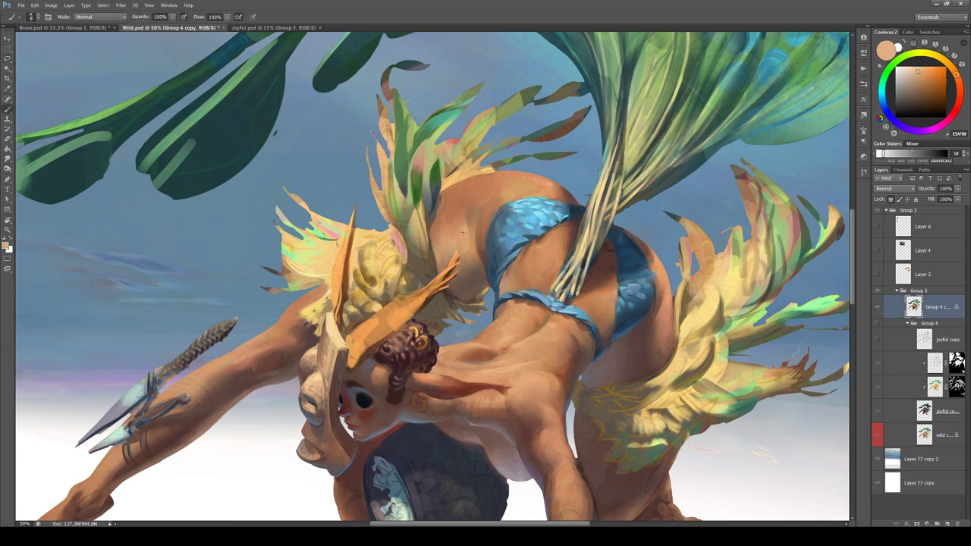
left_click(461, 213, "alt")
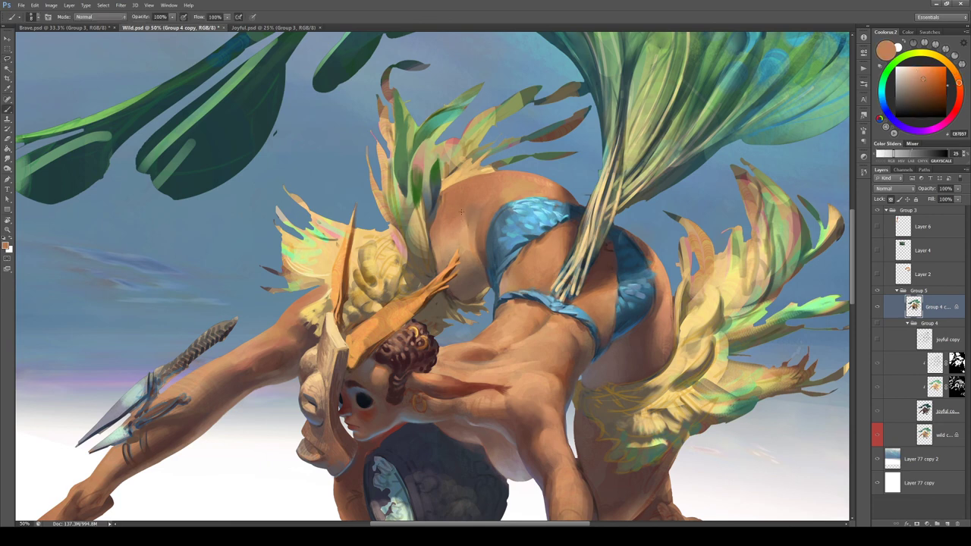
left_click(506, 217, "alt")
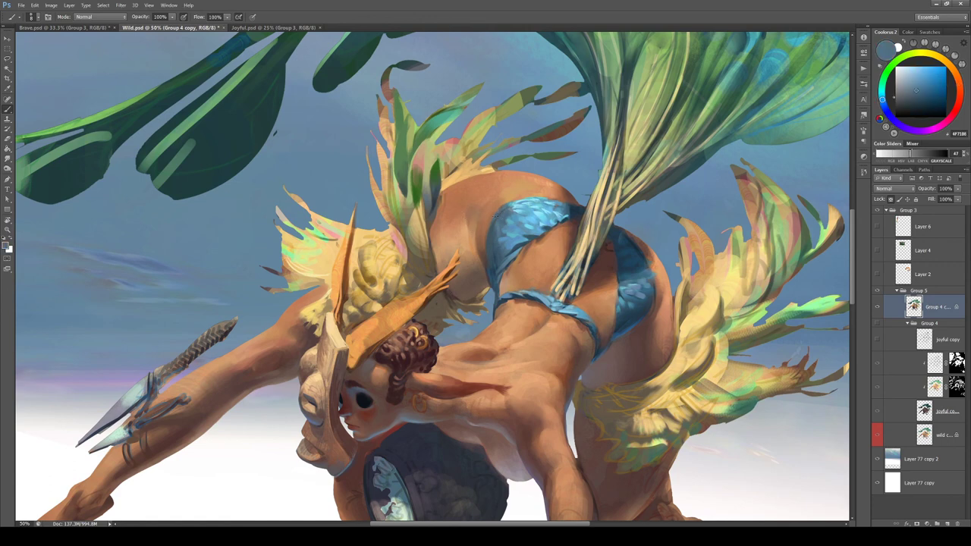
Lasso small leaf shapes along the bright bikini panel's outer edge and paint them dark blue
key("l")
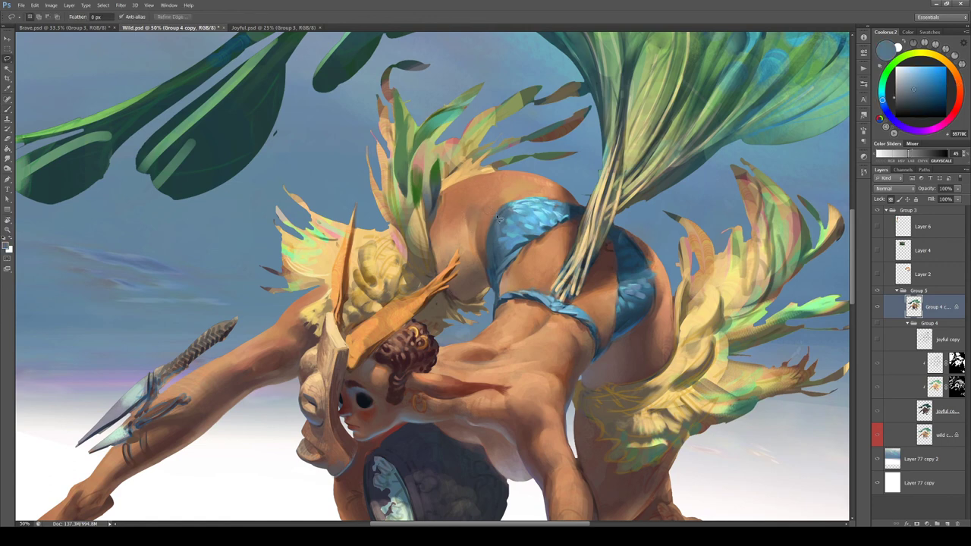
left_click_drag(496, 220, 485, 249)
left_click(481, 216)
left_click(491, 214)
left_click_drag(534, 198, 569, 207)
key("b")
left_click(531, 233, "alt")
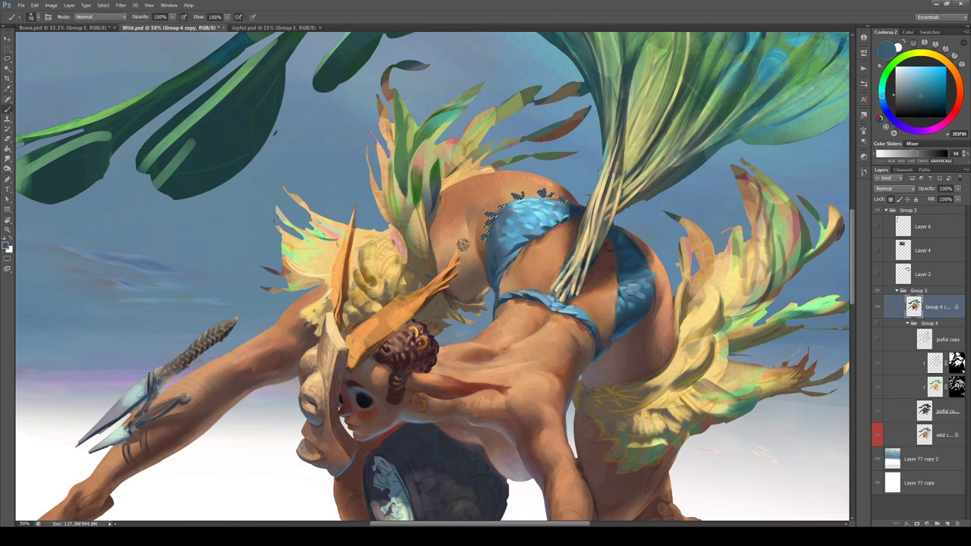
left_click(936, 99)
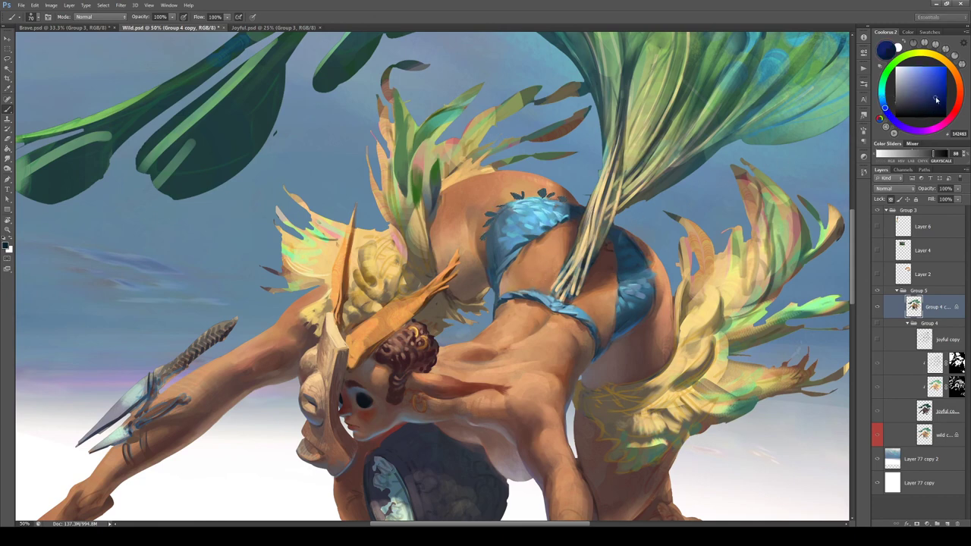
left_click(938, 96)
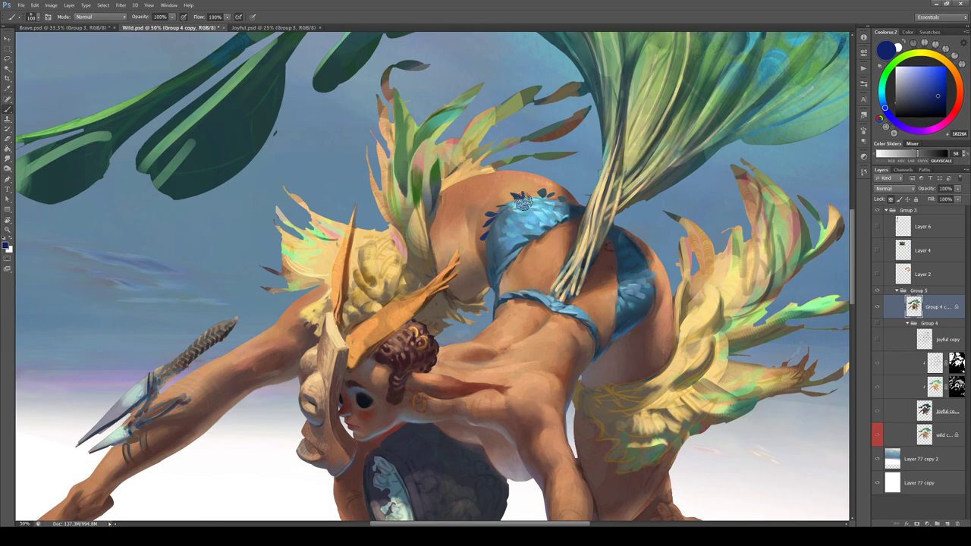
Touch up the hip skin around the leaf shapes with sampled orange-brown and peach, and the adjoining fabric with light cyan
key("r")
left_click_drag(405, 258, 446, 257)
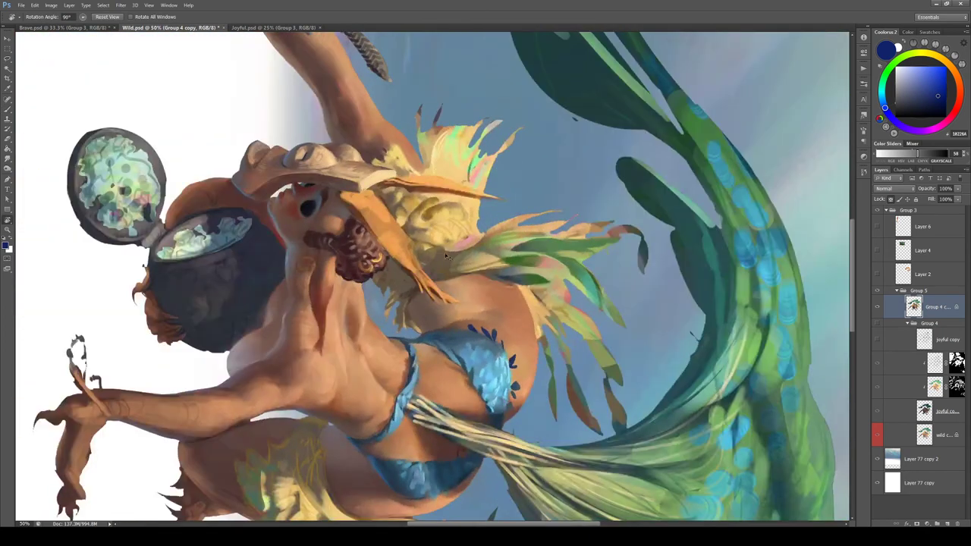
key("b")
left_click(504, 346, "alt")
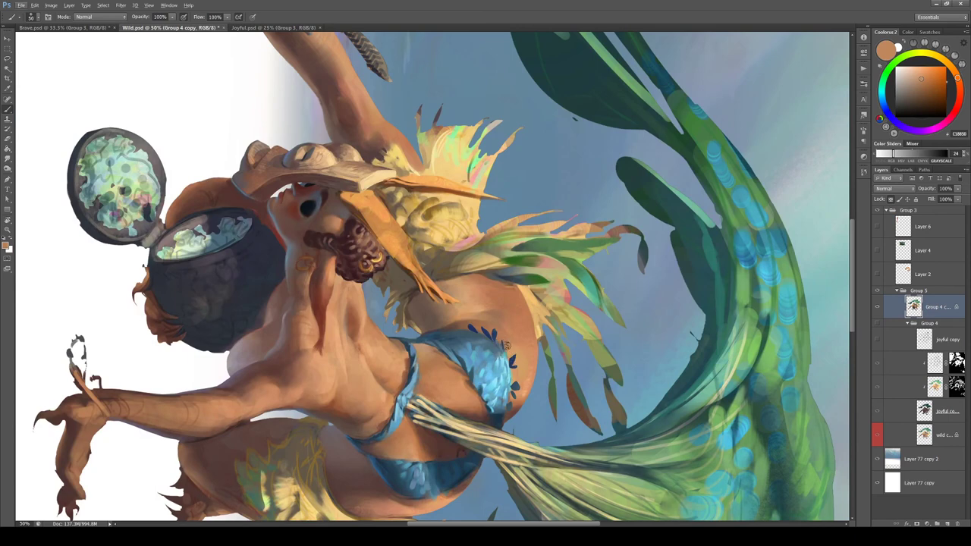
left_click(509, 349, "alt")
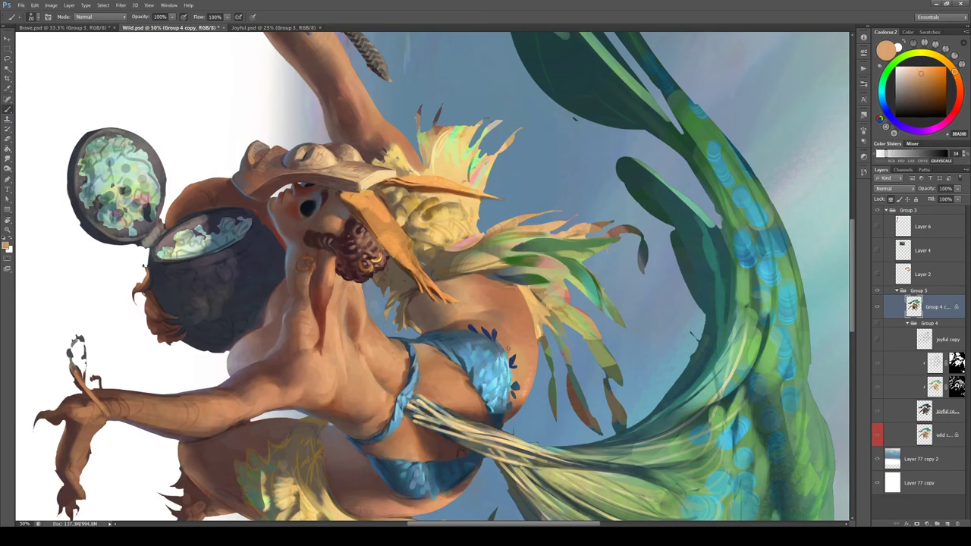
left_click(509, 351, "alt")
left_click(490, 357, "alt")
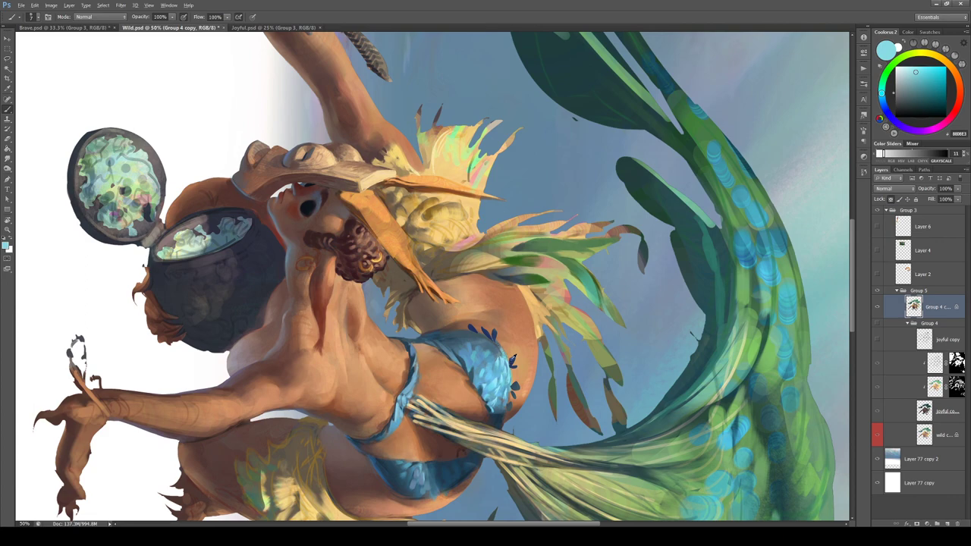
Model the dark leaf shapes on the bikini panel's outer edge with sampled dark blue, muted teal-blue and mid-blue tones
left_click(513, 360, "alt")
key("r")
mouse_move(513, 361)
left_mouse_down()
mouse_move(542, 313)
mouse_move(419, 161)
left_mouse_up()
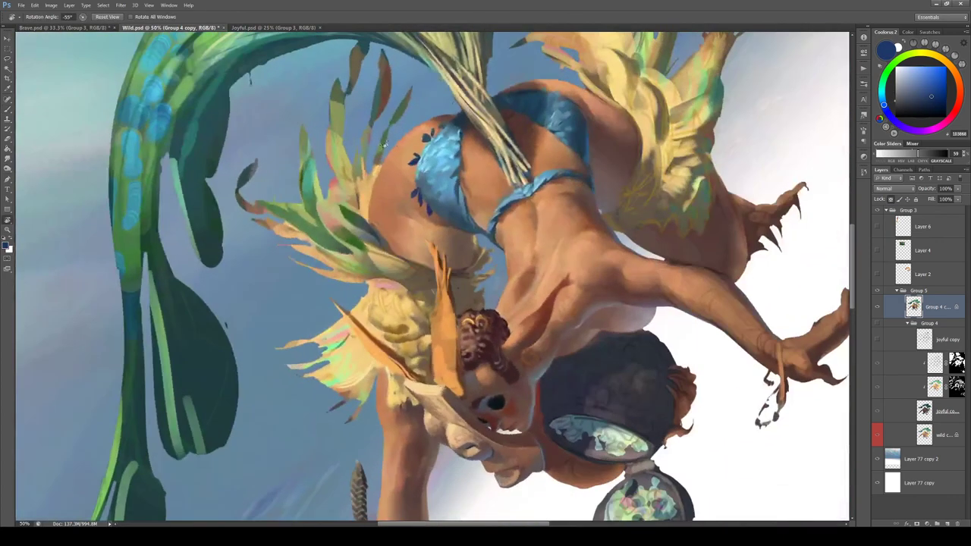
key("b")
left_click(458, 170, "alt")
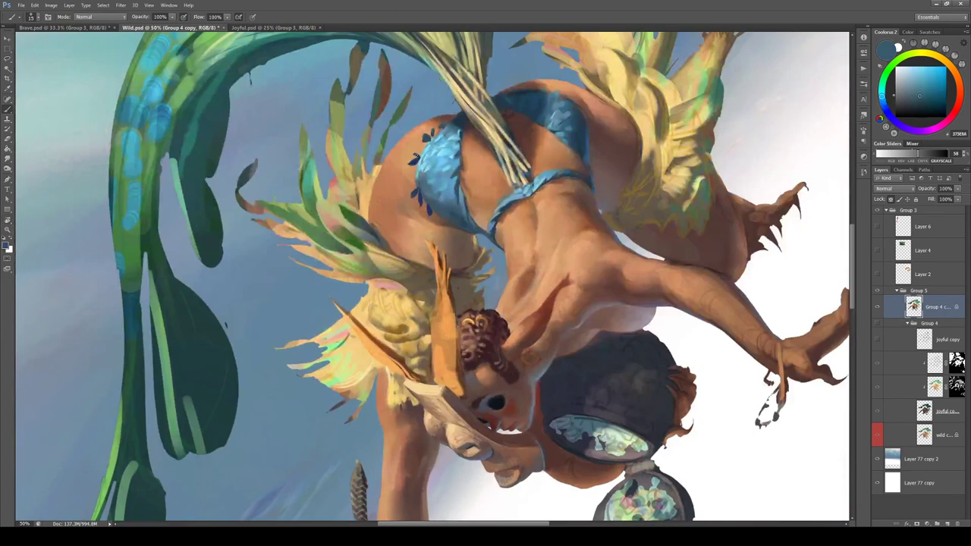
left_click_drag(416, 156, 416, 156)
left_click(418, 187, "alt")
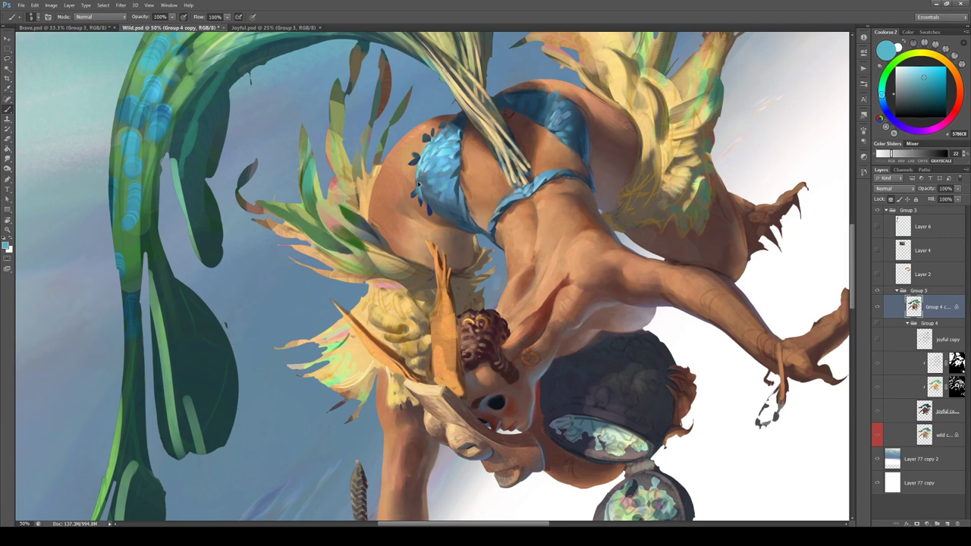
mouse_move(420, 189)
left_mouse_down()
mouse_move(424, 181)
mouse_move(423, 196)
left_mouse_up()
Blend the leaf shapes into the bright bikini panel with sampled light cyan and muted blue tones
left_click(442, 156, "alt")
key("r")
left_click_drag(441, 156, 403, 159)
left_click(377, 174, "alt")
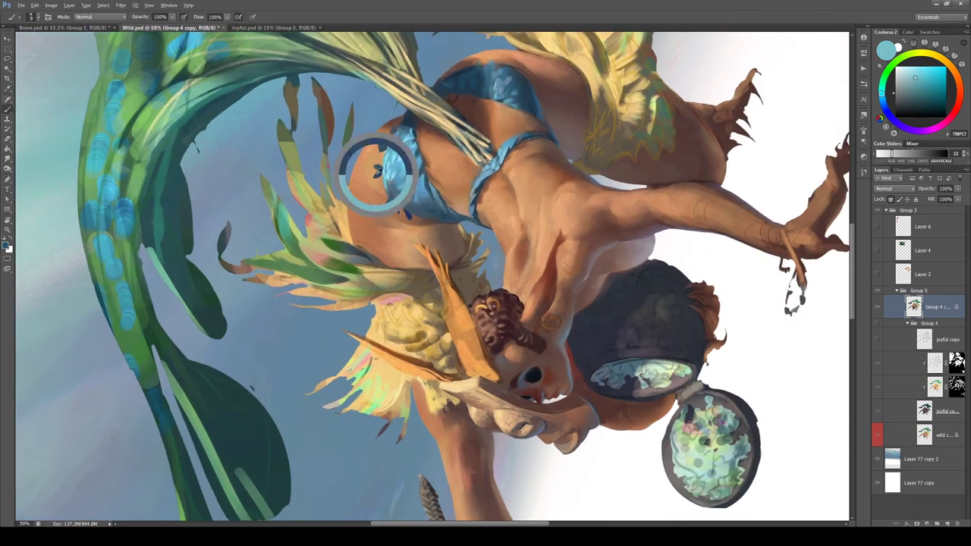
left_click(400, 204, "alt")
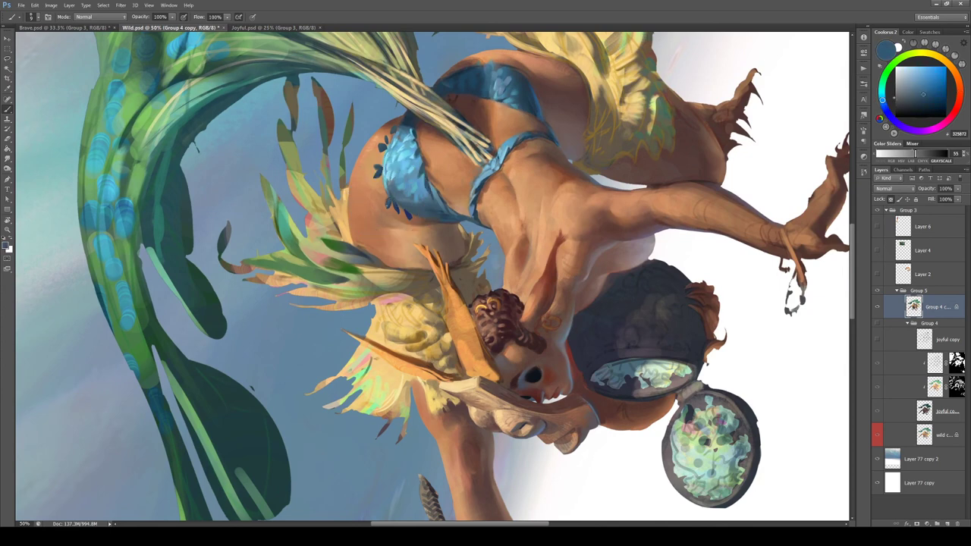
left_click(397, 208, "alt")
left_click(397, 198, "alt")
left_click(385, 182, "alt")
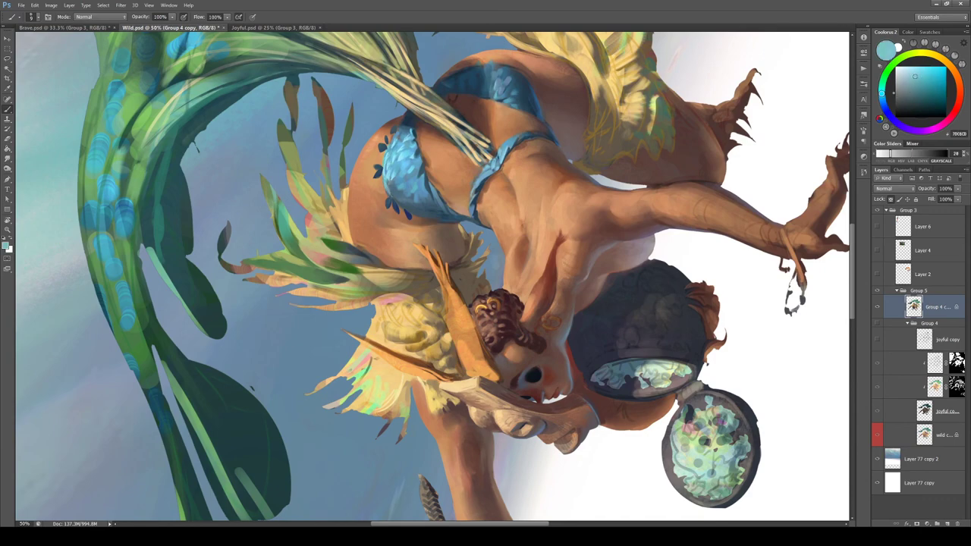
Highlight the bright bikini panel's scales beside the leaf trim with sampled light cyan
key("r")
left_click_drag(380, 195, 456, 184)
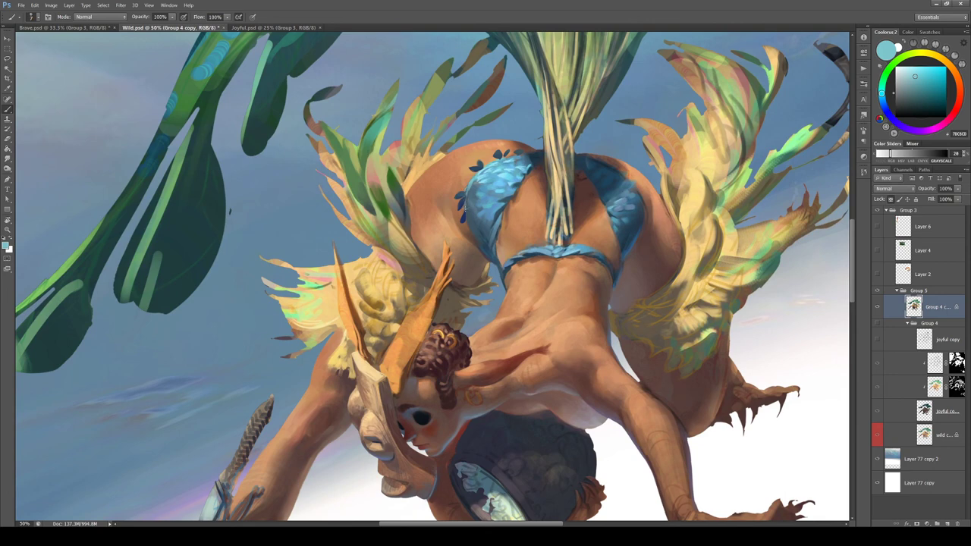
left_click(497, 162, "alt")
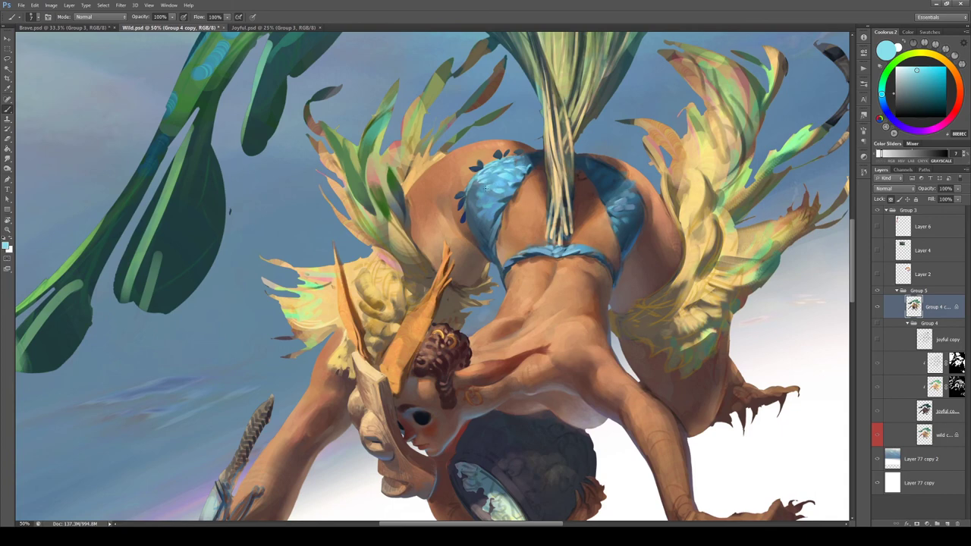
Blend the scales along the bright bikini panel's outer edge beside the leaf trim with sampled muted blue and light cyan tones
left_click(478, 193, "alt")
left_click(475, 203, "alt")
left_click(477, 203, "alt")
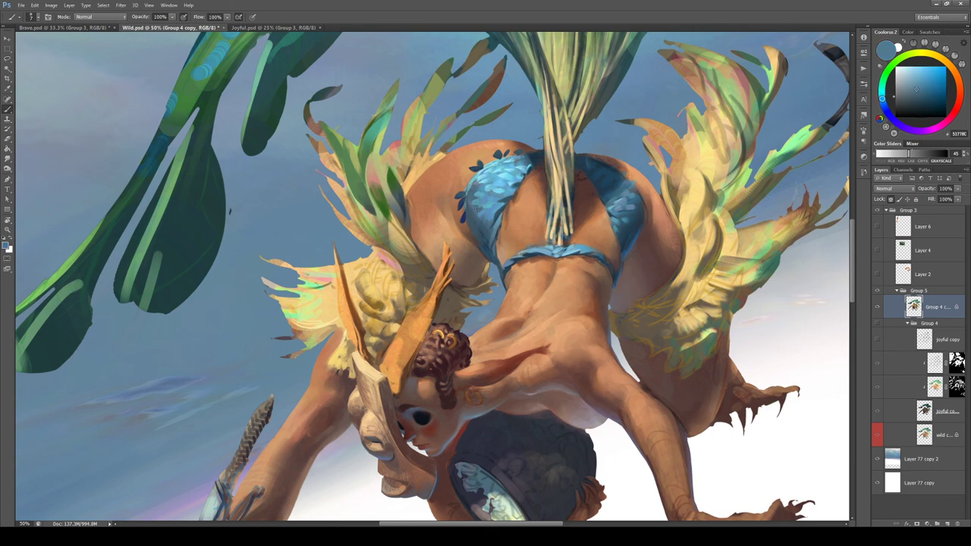
left_click(479, 203, "alt")
left_click(468, 219, "alt")
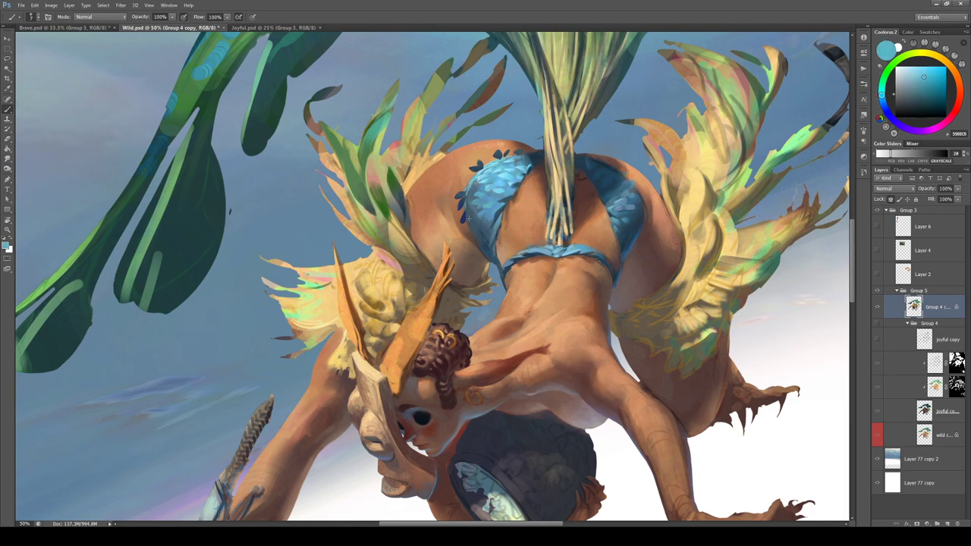
left_click(475, 215, "alt")
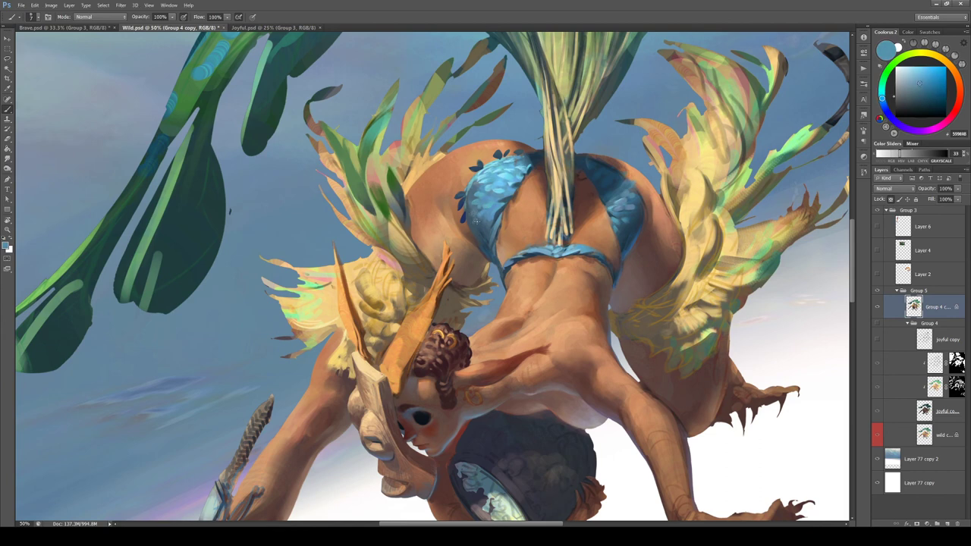
Touch up the hair and skin at the base of the figure's ear with dark red-brown and sampled grey-brown tones
key("ctrl+minus")
key("Escape")
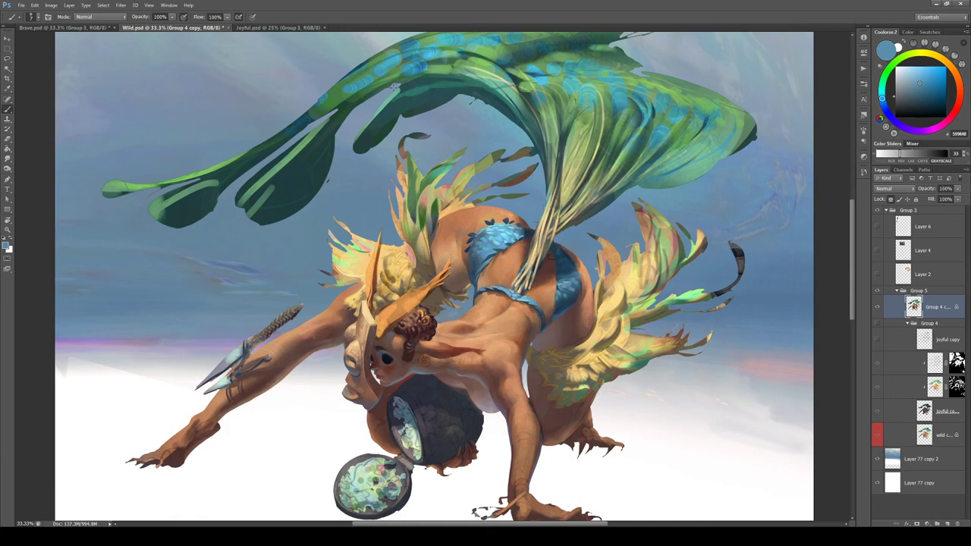
key("r")
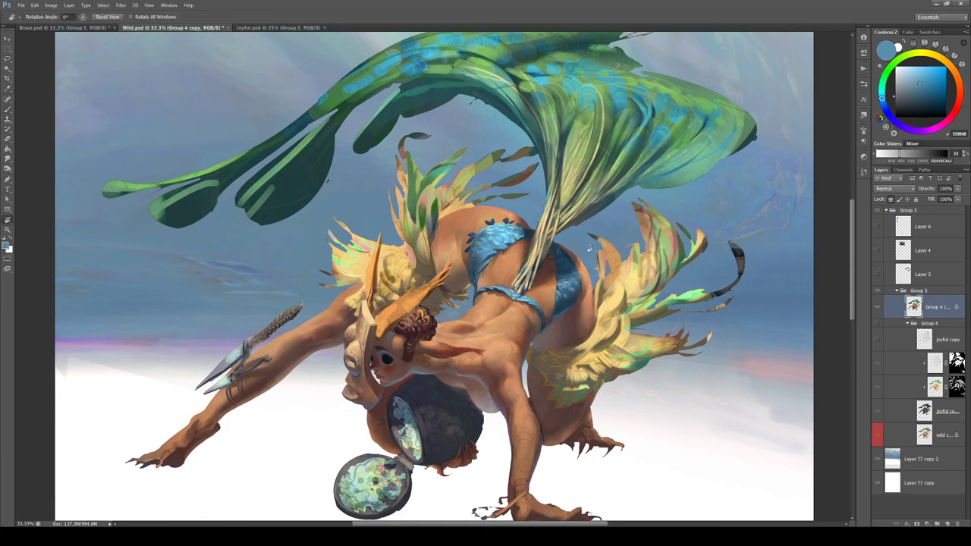
left_click_drag(415, 201, 492, 227)
left_click(368, 319, "alt")
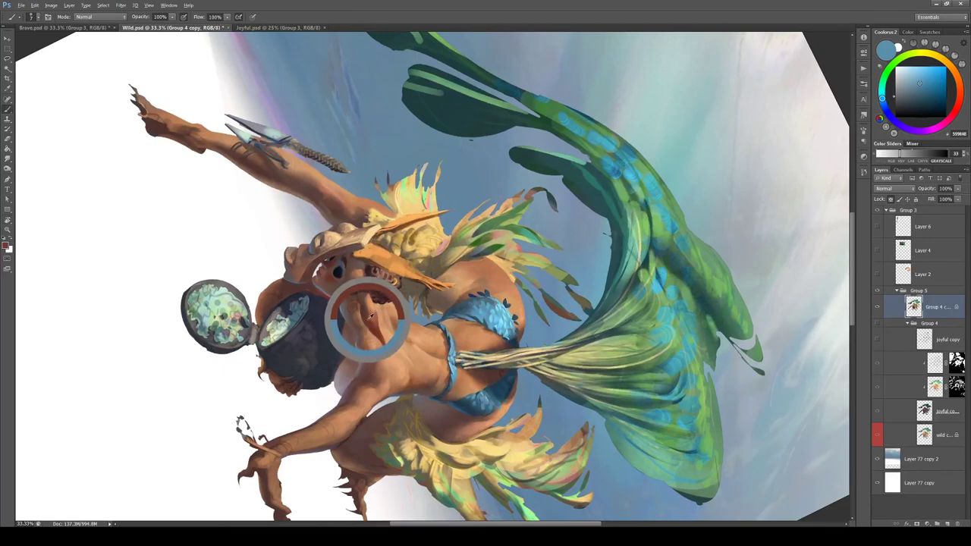
left_click(931, 100)
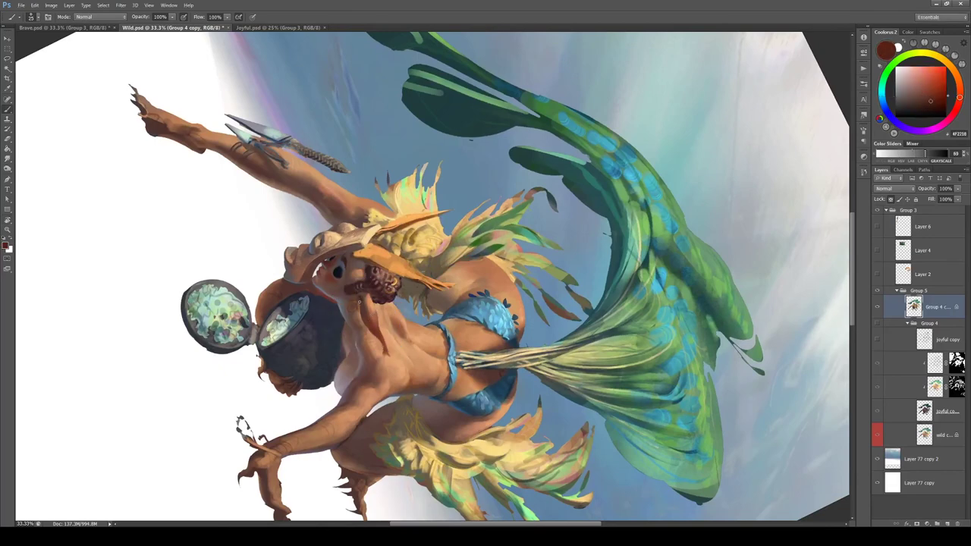
key("ctrl+plus")
key("ctrl+plus")
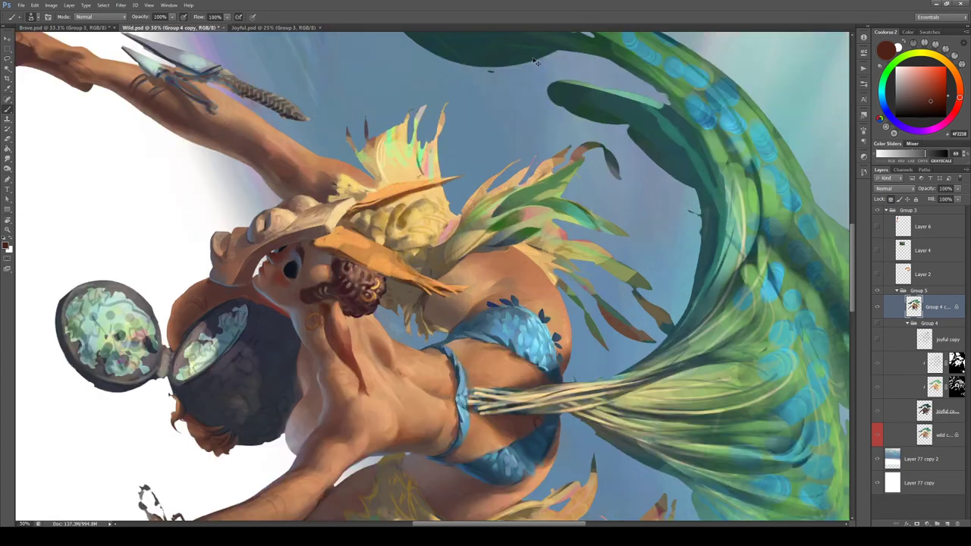
left_click(286, 311, "alt")
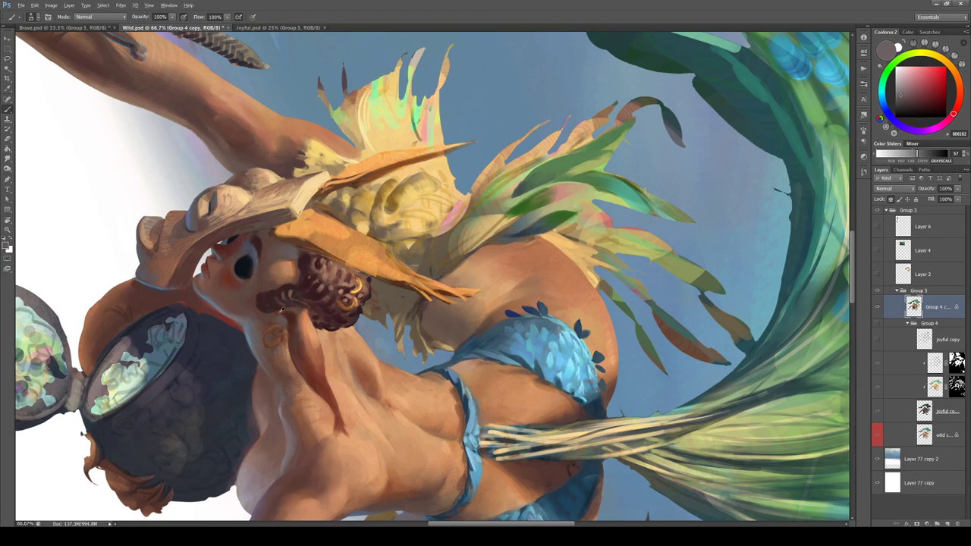
left_click(271, 315, "alt")
Model the mask's orange ear-like strips with sampled brown and orange tones, using a smaller brush
key("r")
left_click_drag(273, 327, 314, 159)
mouse_move(377, 212)
left_mouse_down()
mouse_move(533, 204)
mouse_move(613, 278)
mouse_move(430, 294)
left_mouse_up()
key("b")
left_click(605, 285, "alt")
key("r")
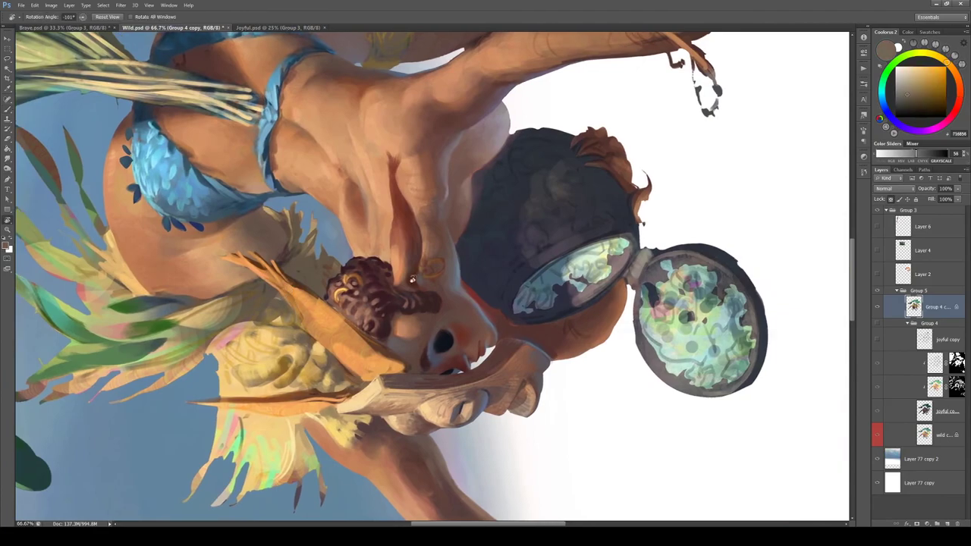
left_click_drag(281, 299, 545, 291)
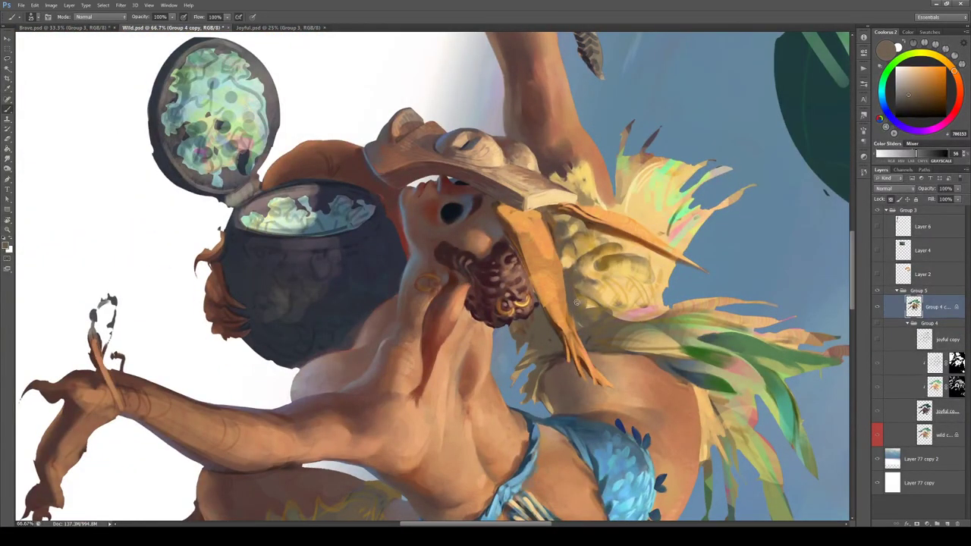
left_click(559, 310, "alt")
key("bracketleft")
left_click(569, 323, "alt")
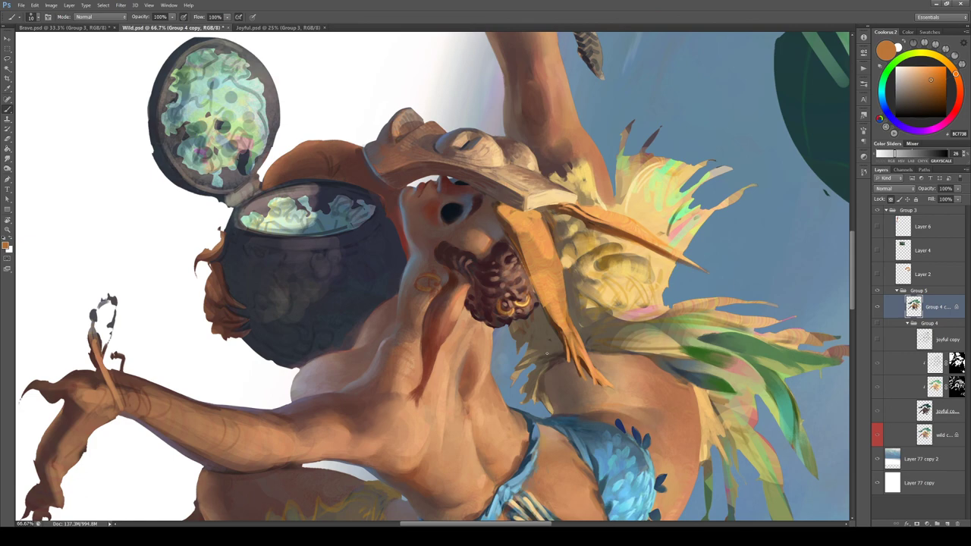
Restore the upright view of the whole figure and save the Wild.psd document
key("Escape")
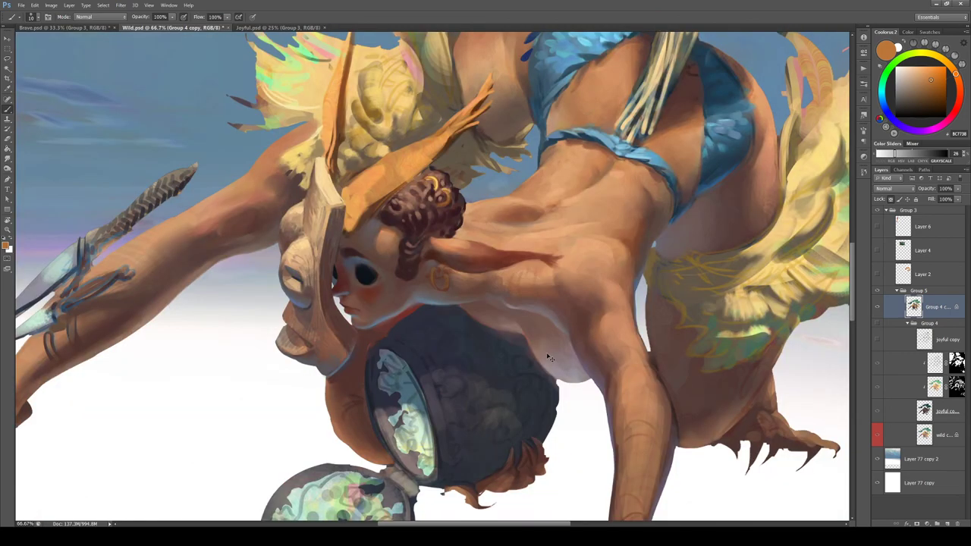
key("ctrl+minus")
key("ctrl+minus")
scroll(454, 318, "up", 2)
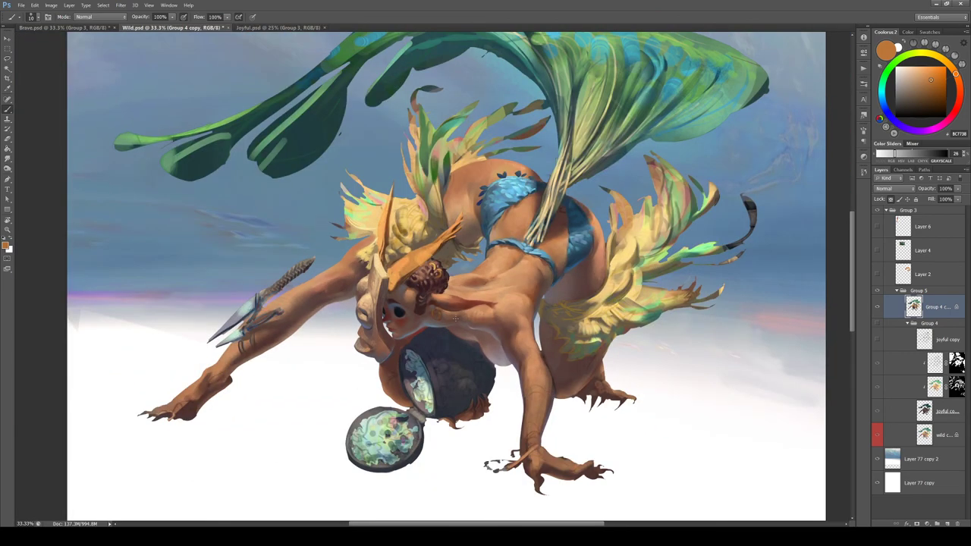
scroll(499, 321, "right", 2)
scroll(499, 323, "left", 1)
key("ctrl+s")
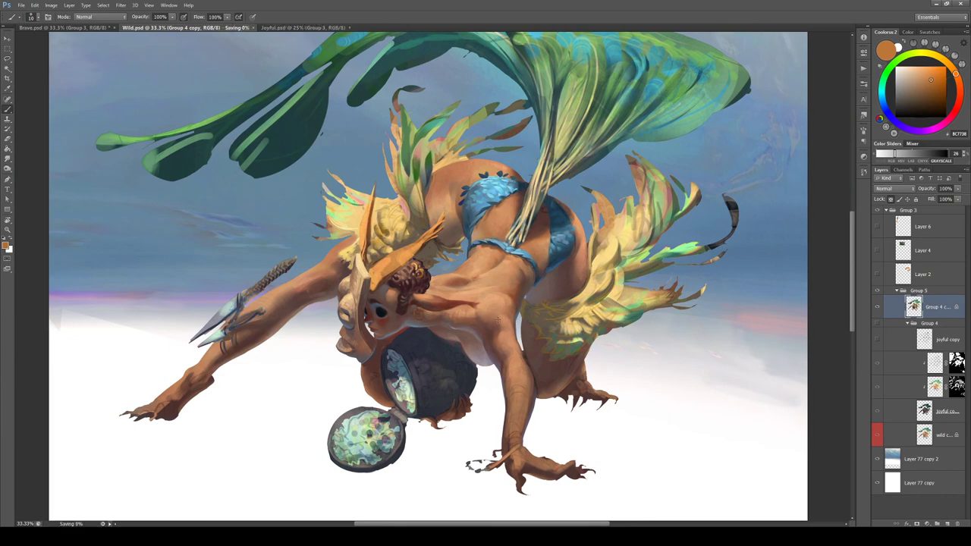